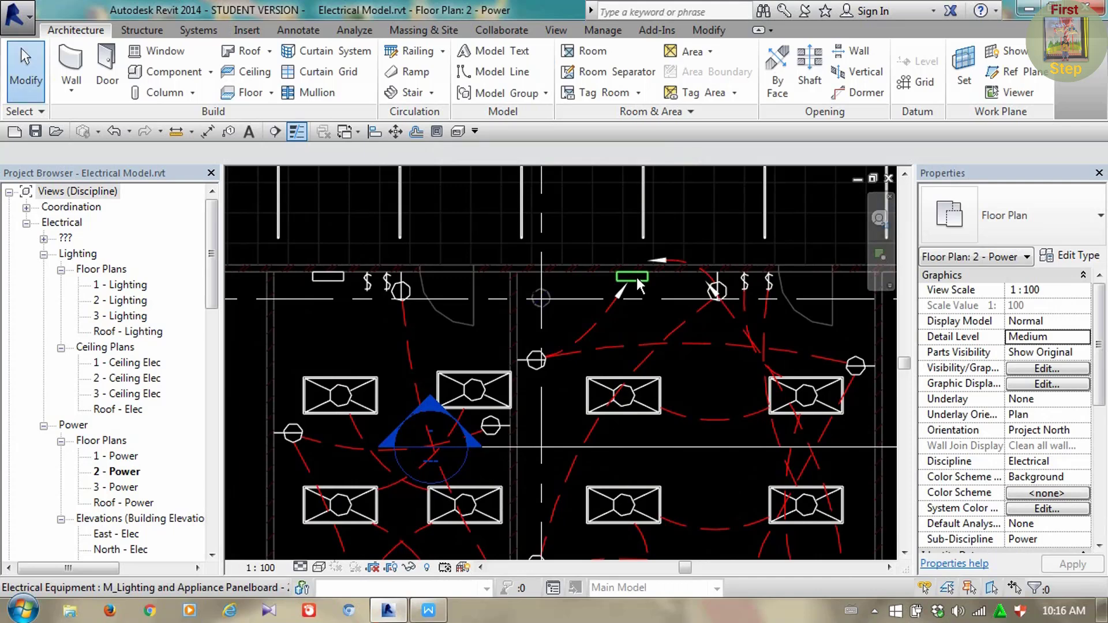
Examine the lighting and appliance panelboard in the right-hand room and the receptacle and lighting wiring around it
{"action": "left_click", "coordinate": [636, 277]}
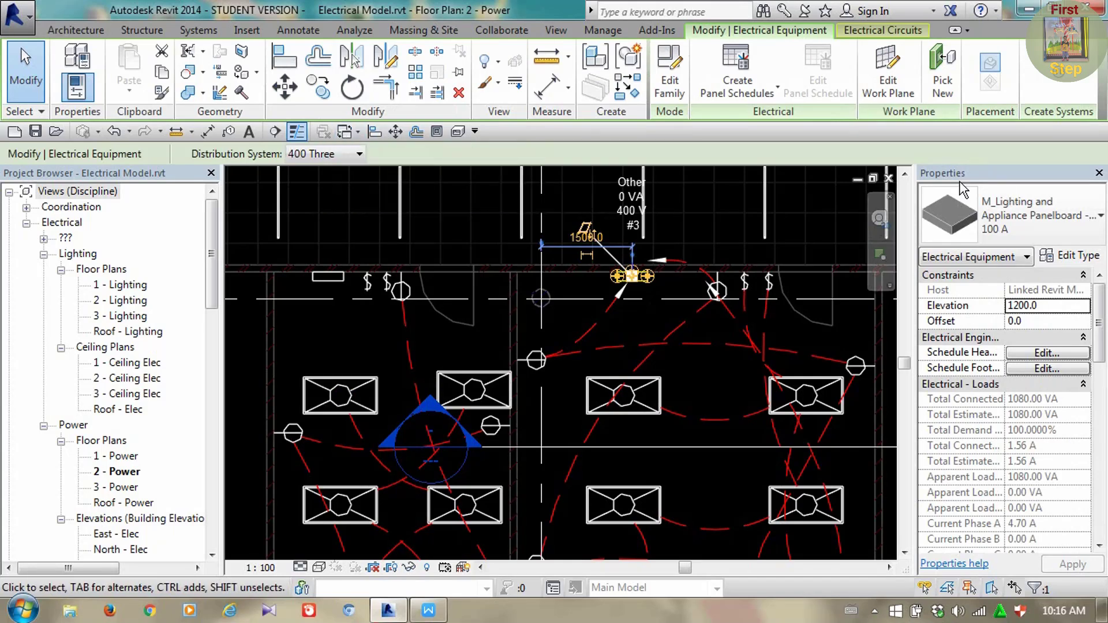
{"action": "middle_click_drag", "start_coordinate": [677, 335], "coordinate": [679, 335]}
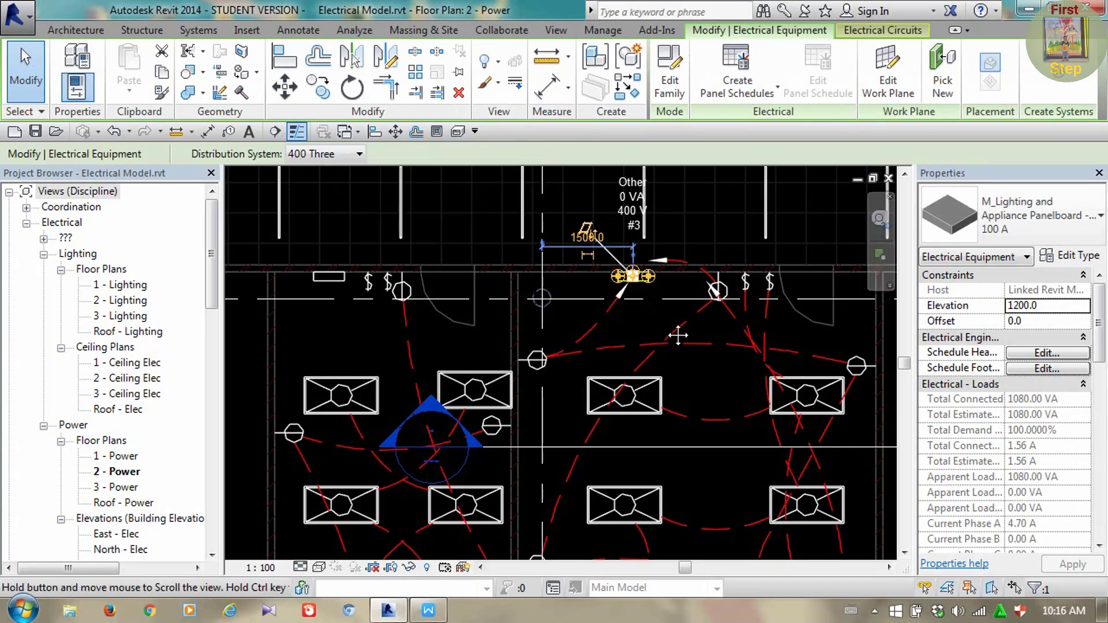
{"action": "scroll", "coordinate": [665, 320], "scroll_direction": "down", "scroll_amount": 4}
{"action": "scroll", "coordinate": [647, 326], "scroll_direction": "up", "scroll_amount": 3}
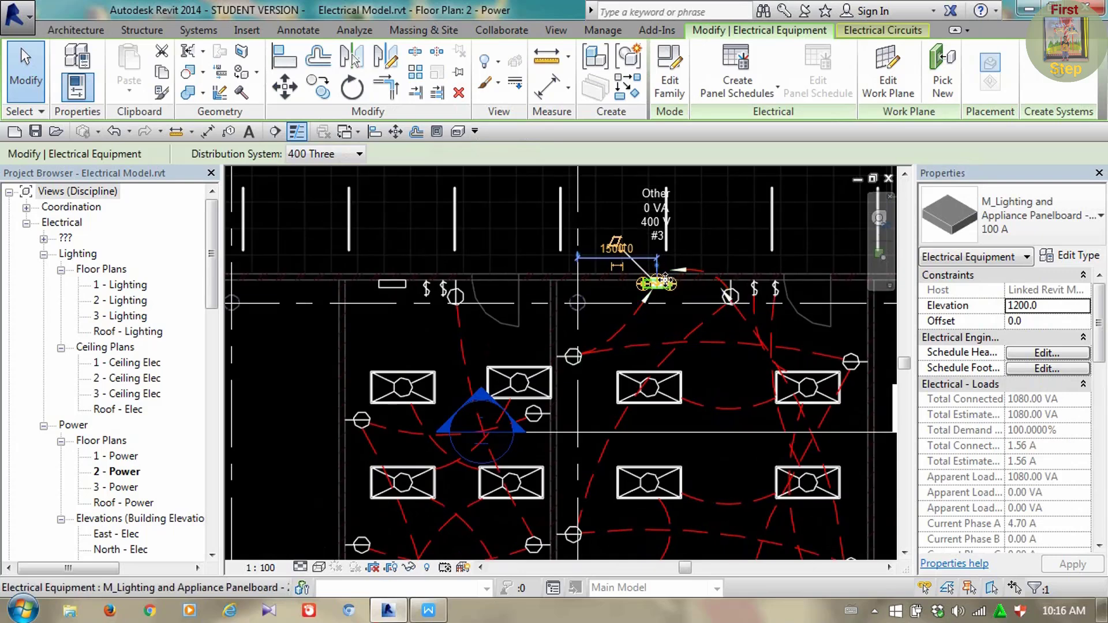
{"action": "left_click", "coordinate": [657, 315]}
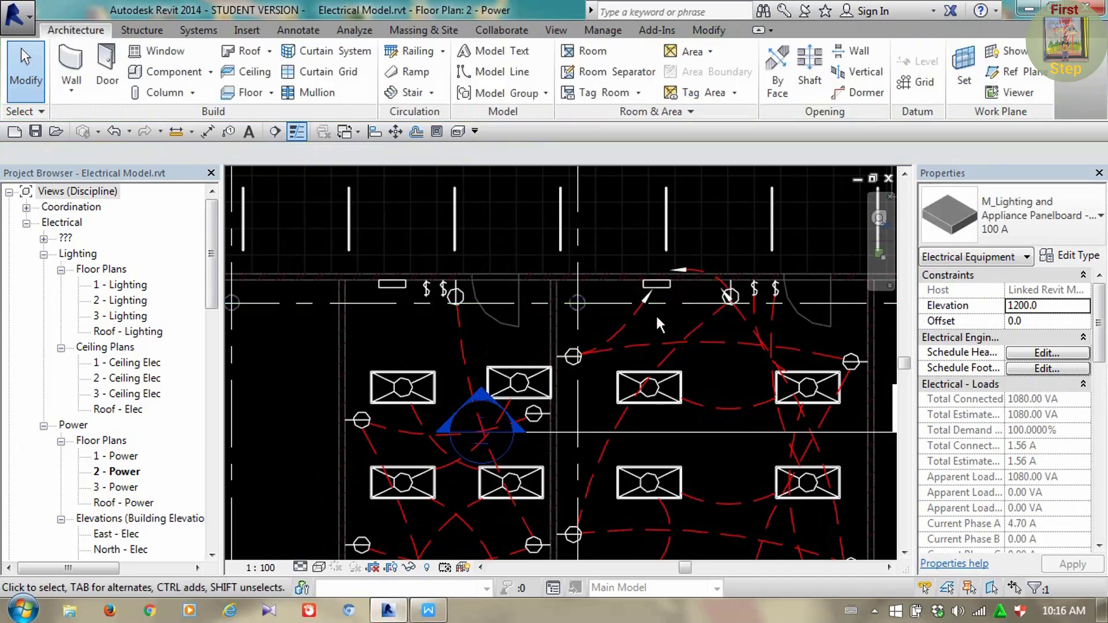
{"action": "middle_click_drag", "start_coordinate": [657, 314], "coordinate": [679, 291]}
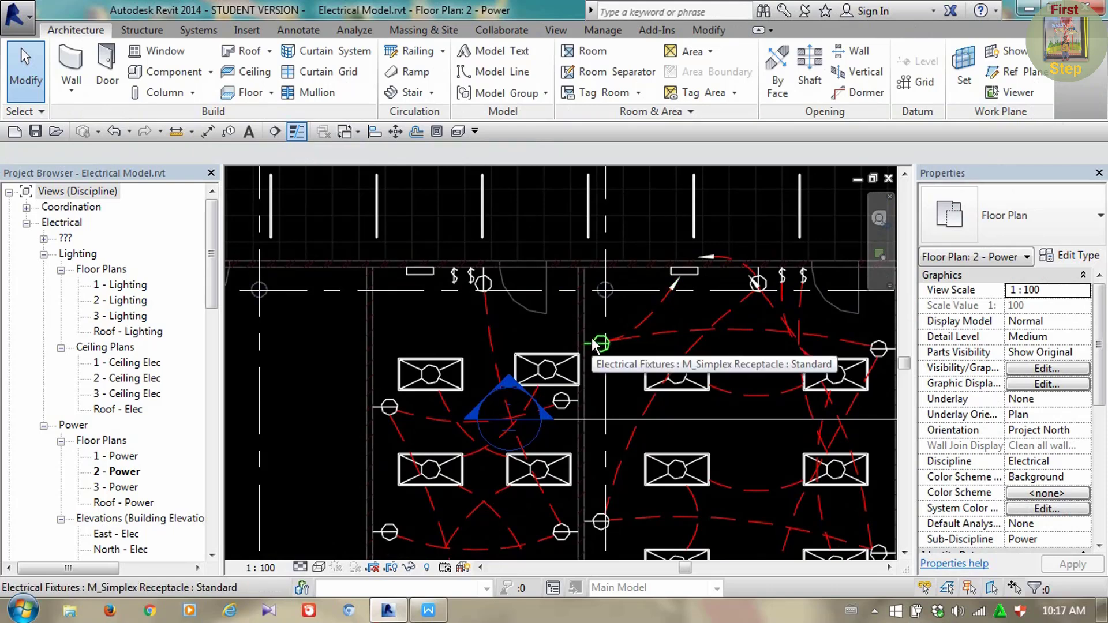
{"action": "middle_click_drag", "start_coordinate": [592, 339], "coordinate": [594, 338]}
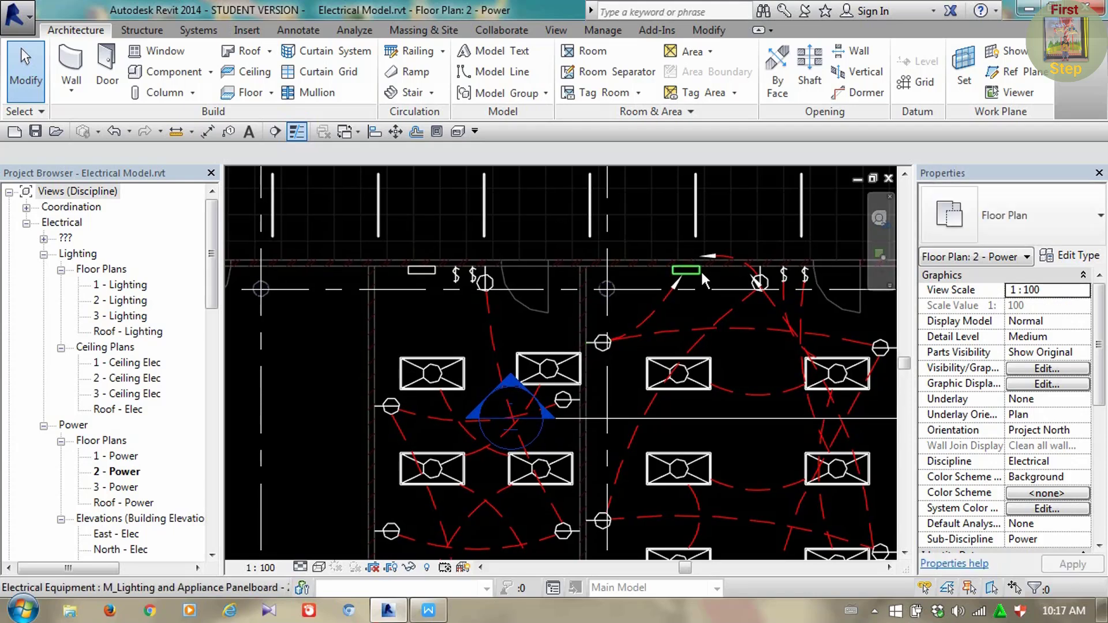
{"action": "middle_click_drag", "start_coordinate": [701, 269], "coordinate": [684, 332]}
{"action": "scroll", "coordinate": [682, 329], "scroll_direction": "down", "scroll_amount": 1}
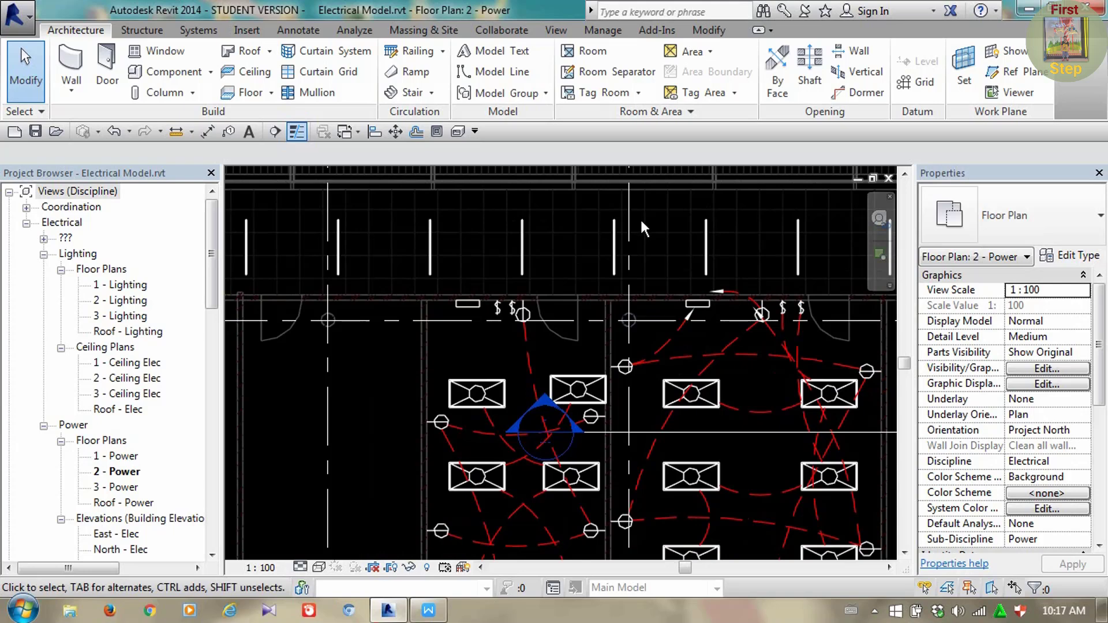
Set the panel name of the right-hand room's panelboard to DB-L2-01
{"action": "left_click", "coordinate": [699, 306]}
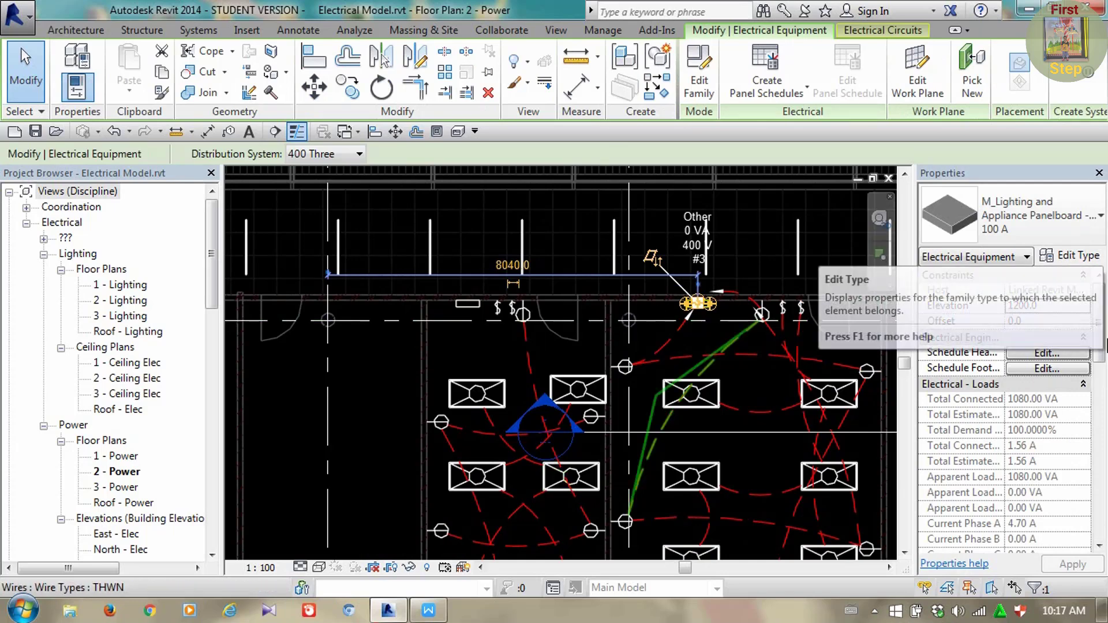
{"action": "left_click_drag", "start_coordinate": [1102, 326], "coordinate": [1103, 421]}
{"action": "left_click", "coordinate": [1031, 431]}
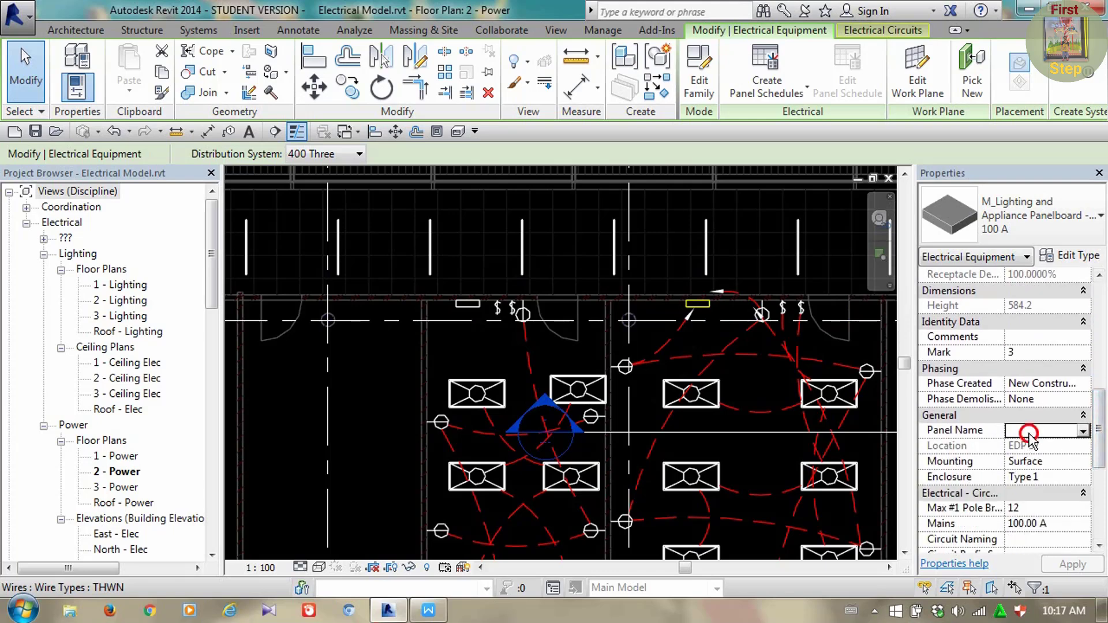
{"action": "left_click", "coordinate": [1083, 431]}
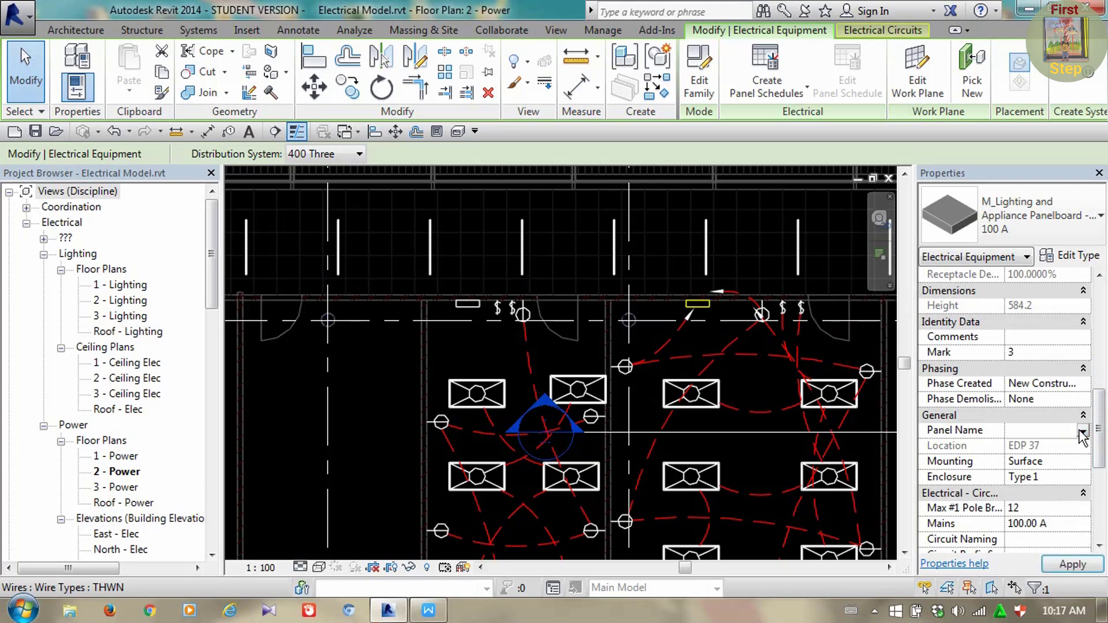
{"action": "type", "text": "dp"}
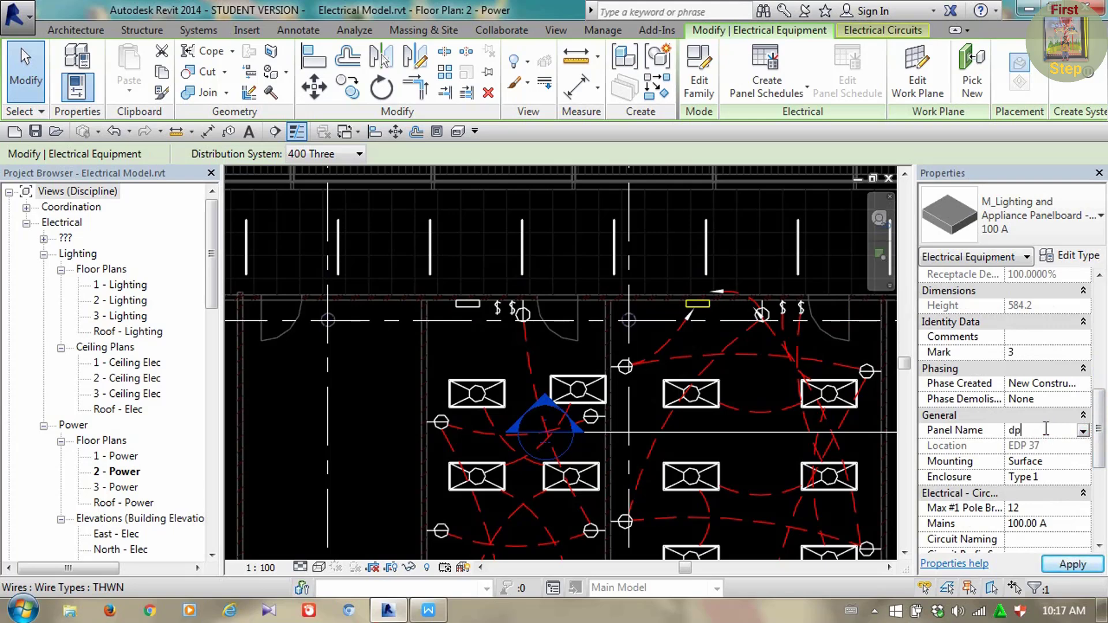
{"action": "key", "text": "BackSpace"}
{"action": "key", "text": "BackSpace"}
{"action": "type", "text": "DB-L2-01"}
{"action": "key", "text": "Return"}
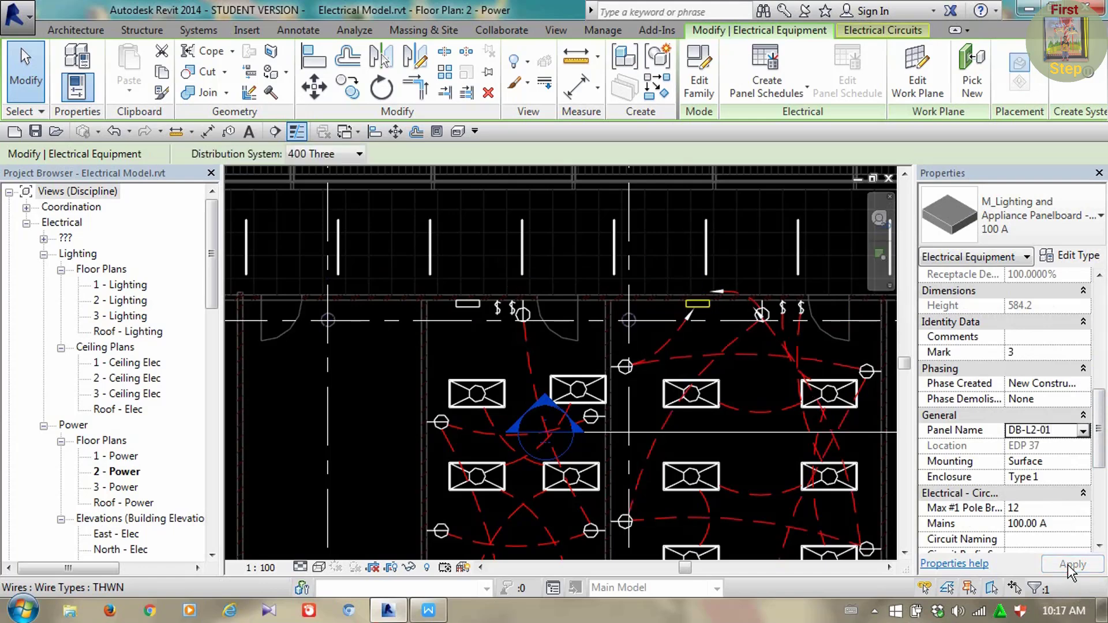
Assign the circuit of the receptacle beside the door switches in the left-hand room to panel DB-L2-01
{"action": "middle_click_drag", "start_coordinate": [477, 418], "coordinate": [487, 414]}
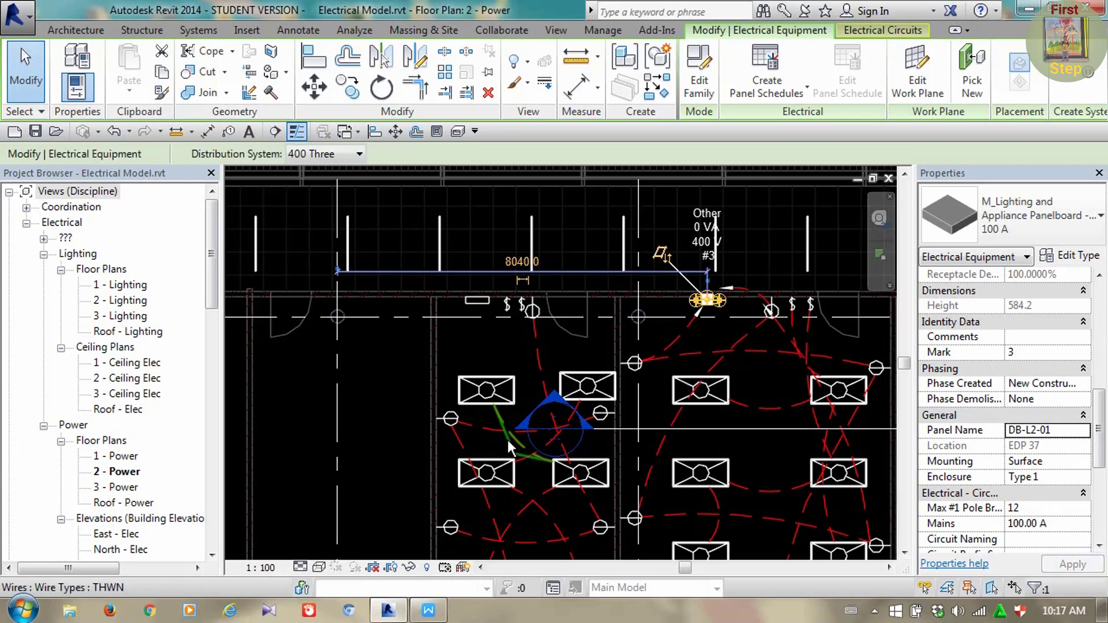
{"action": "left_click", "coordinate": [600, 414]}
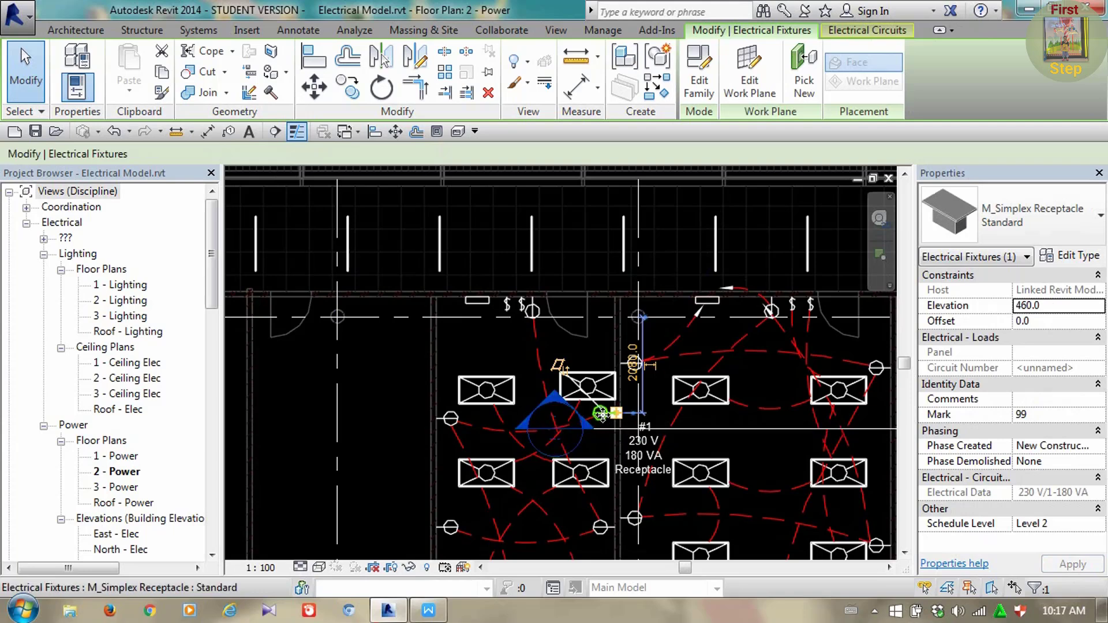
{"action": "left_click_drag", "start_coordinate": [606, 417], "coordinate": [528, 321], "text": "ctrl"}
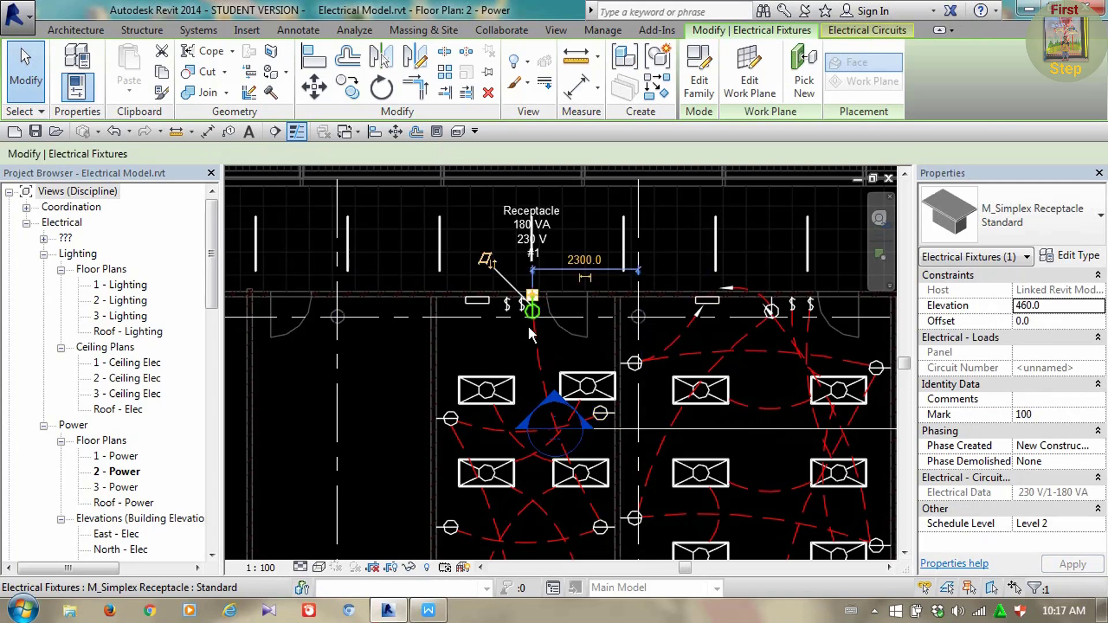
{"action": "left_click", "coordinate": [865, 30]}
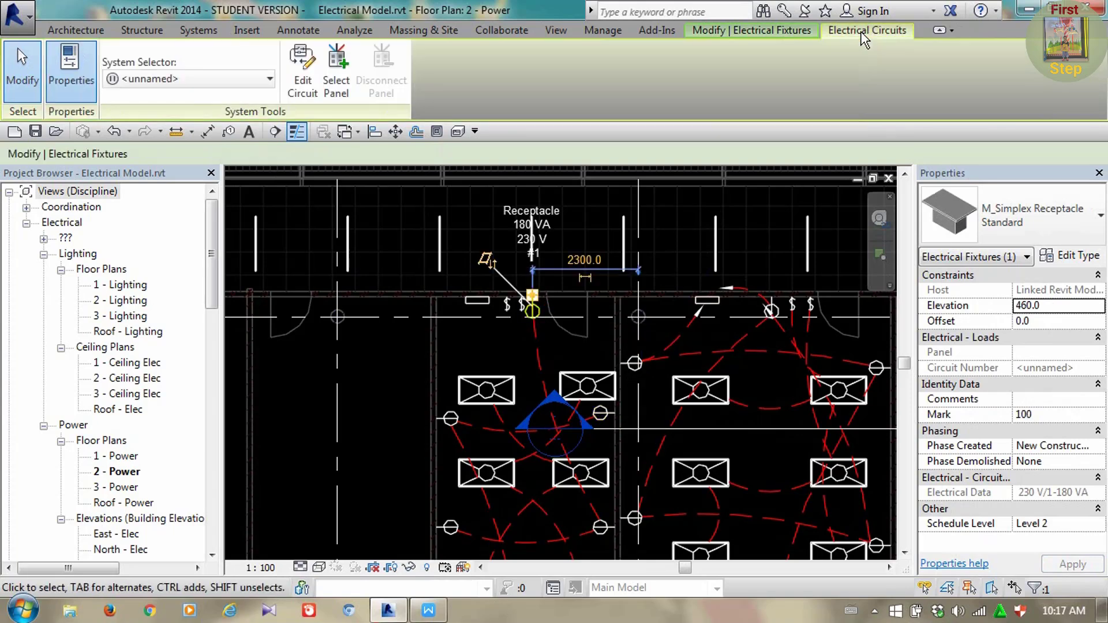
{"action": "left_click", "coordinate": [341, 72]}
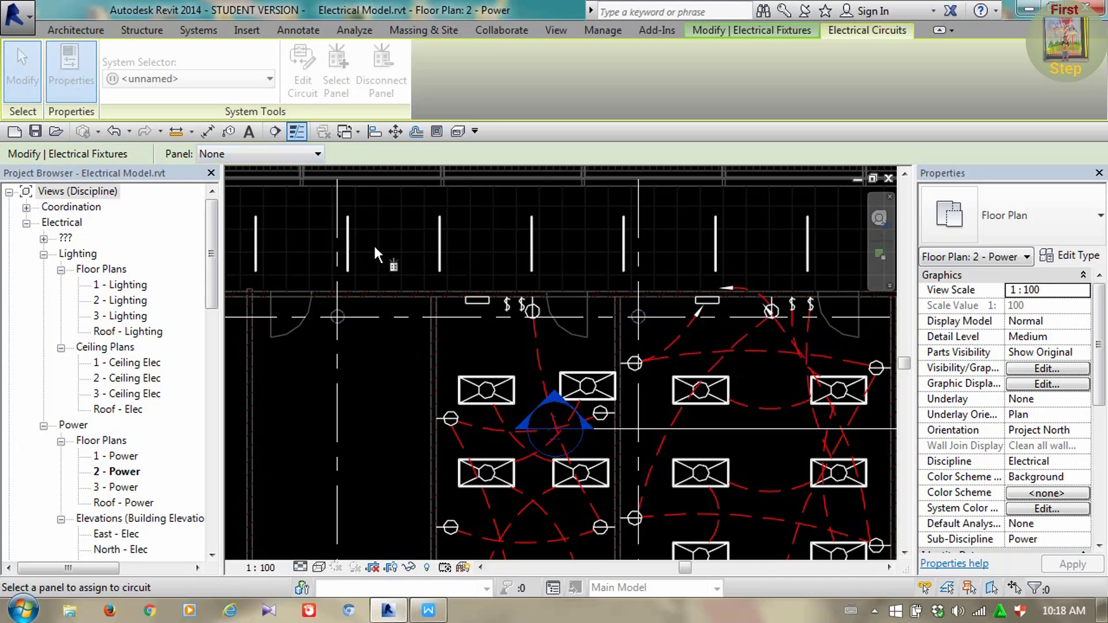
{"action": "left_click", "coordinate": [285, 154]}
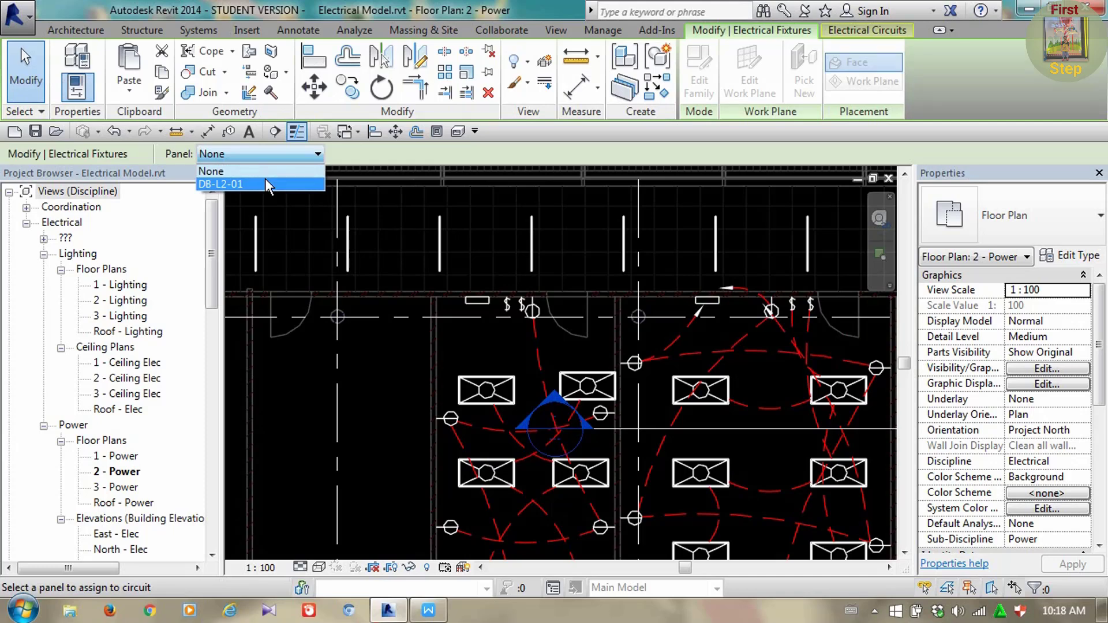
{"action": "left_click", "coordinate": [266, 183]}
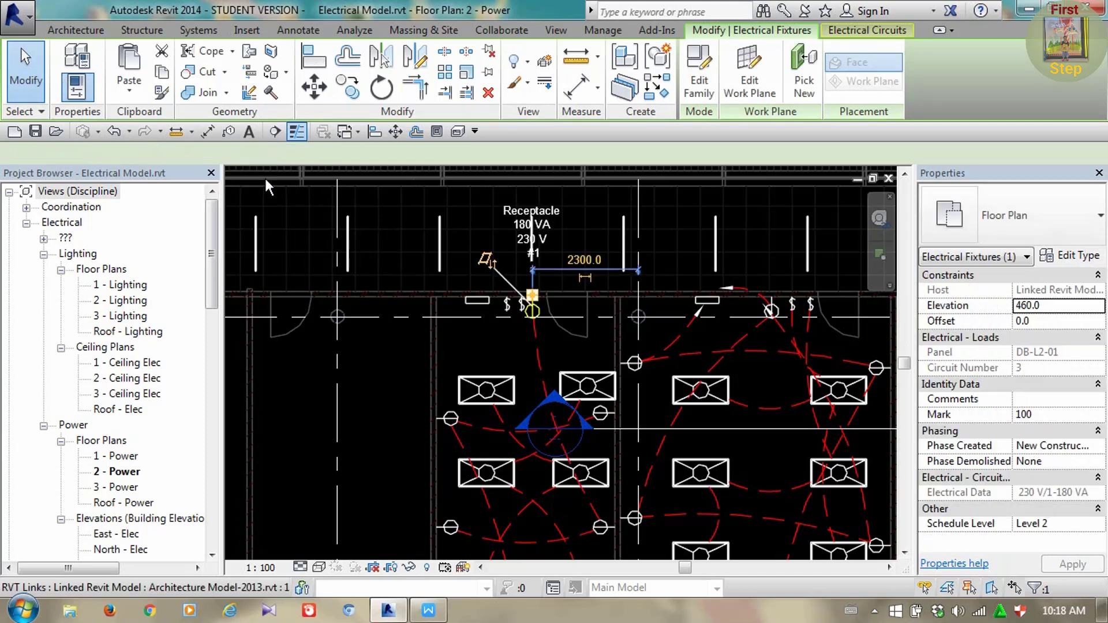
{"action": "key", "text": "Escape"}
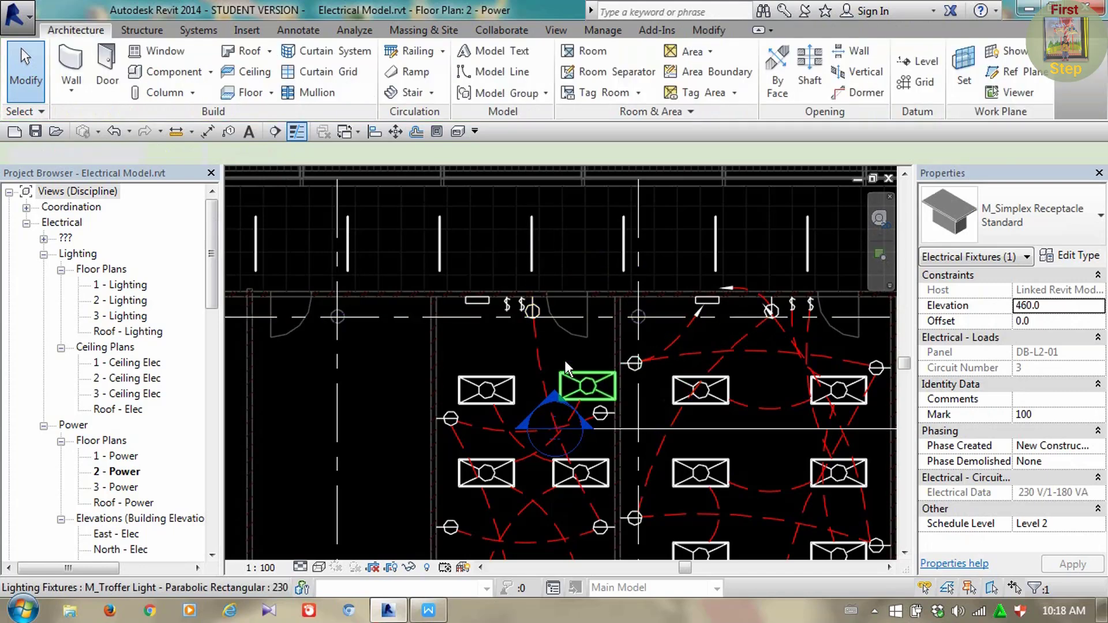
Convert the door-side receptacle's circuit to an arc wire and extend its home-run arrow toward panel DB-L2-01
{"action": "key", "text": "Tab"}
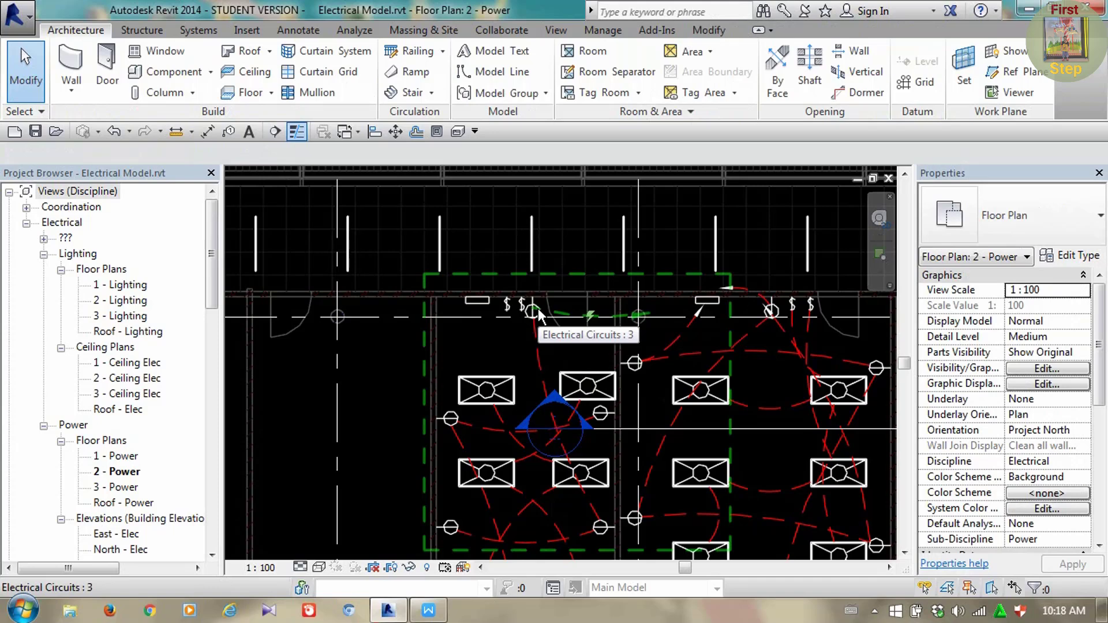
{"action": "left_click", "coordinate": [539, 311]}
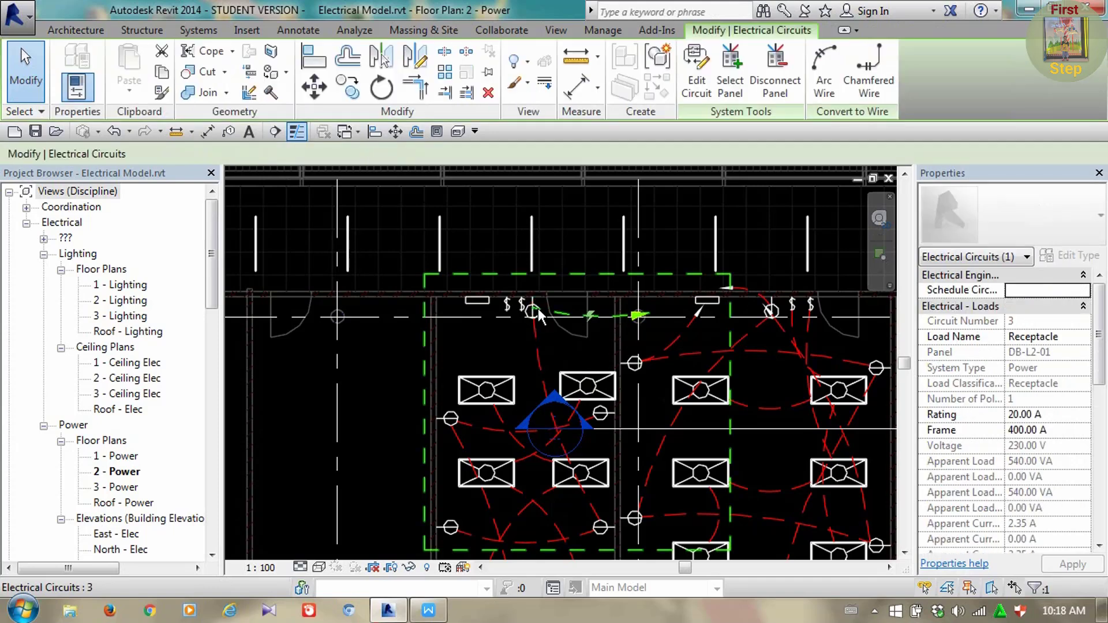
{"action": "left_click", "coordinate": [823, 80]}
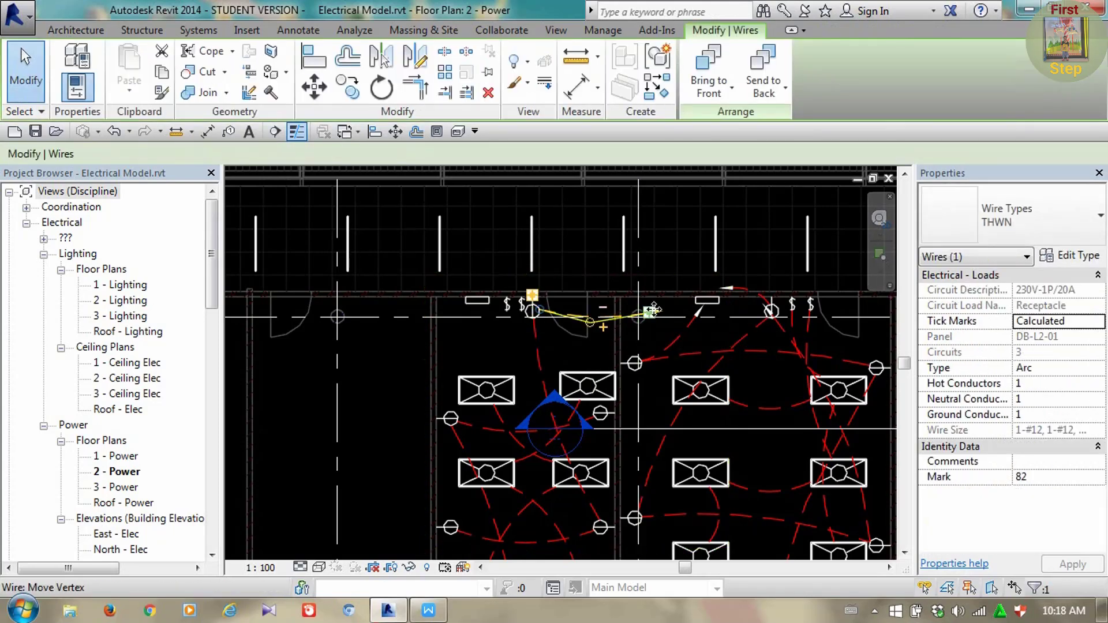
{"action": "left_click_drag", "start_coordinate": [650, 313], "coordinate": [677, 311]}
{"action": "key", "text": "Escape"}
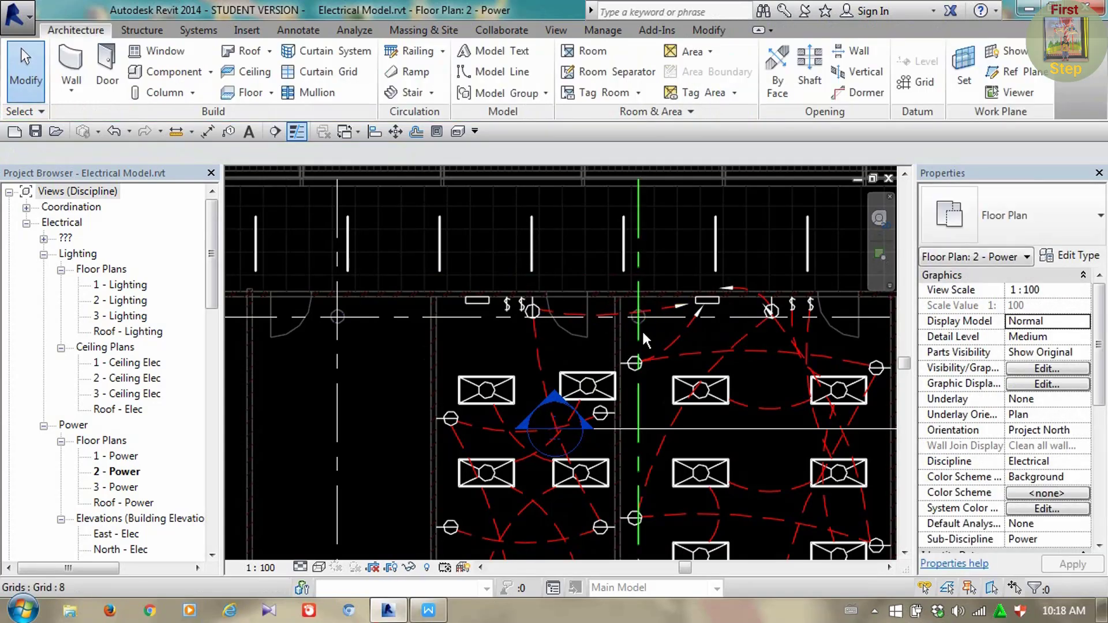
Assign the circuit of the upper receptacle on the left-hand room's left wall to panel DB-L2-01
{"action": "scroll", "coordinate": [642, 330], "scroll_direction": "down", "scroll_amount": 2}
{"action": "scroll", "coordinate": [546, 378], "scroll_direction": "up", "scroll_amount": 3}
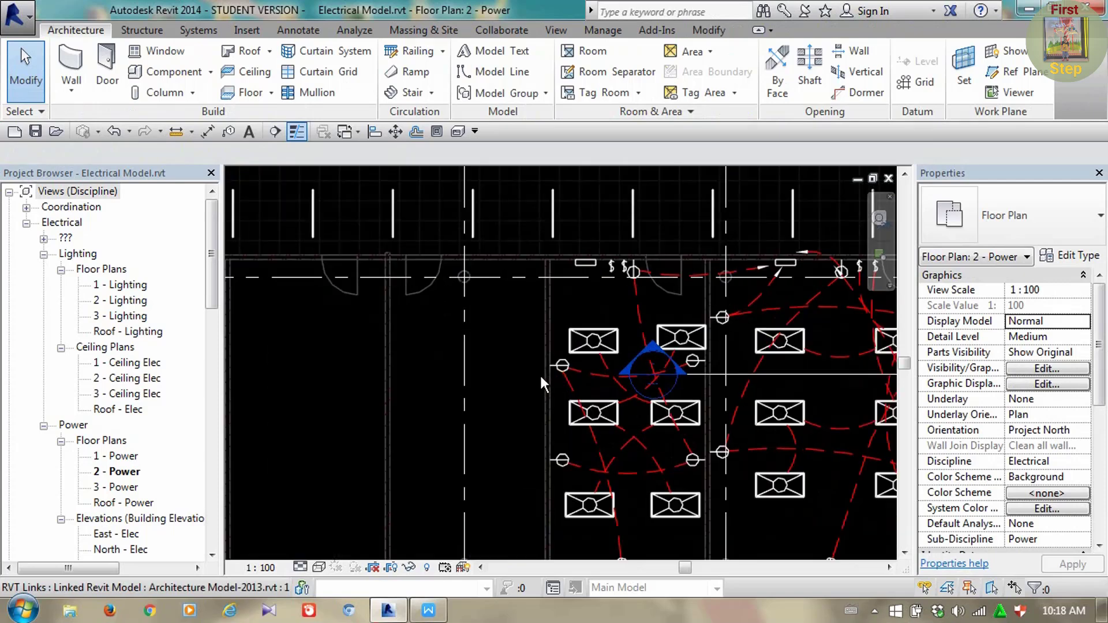
{"action": "left_click", "coordinate": [556, 369]}
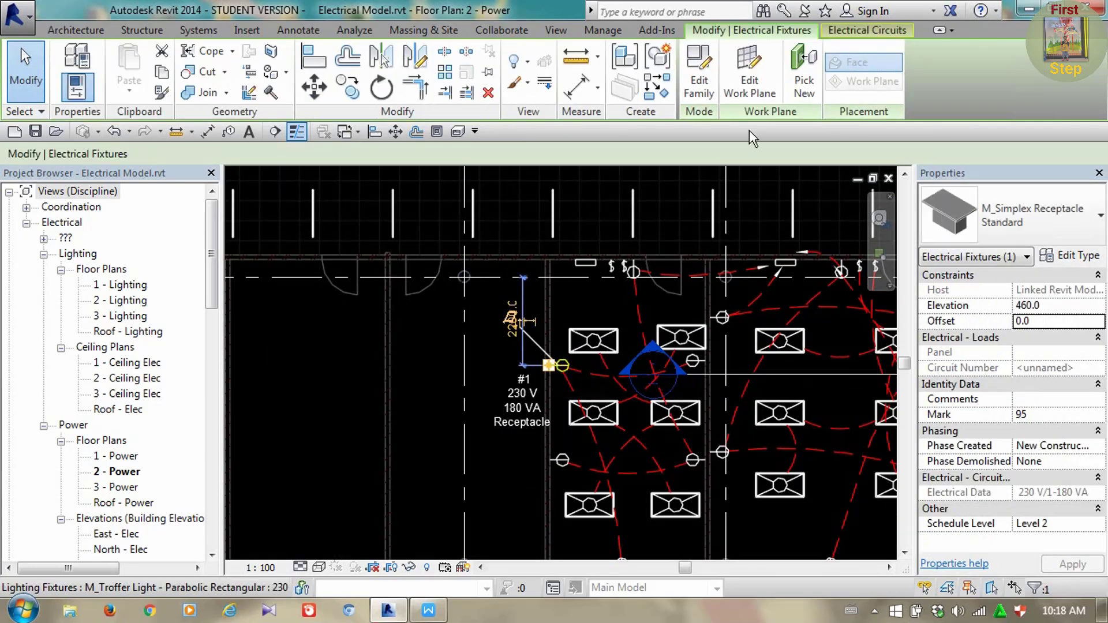
{"action": "left_click", "coordinate": [868, 30]}
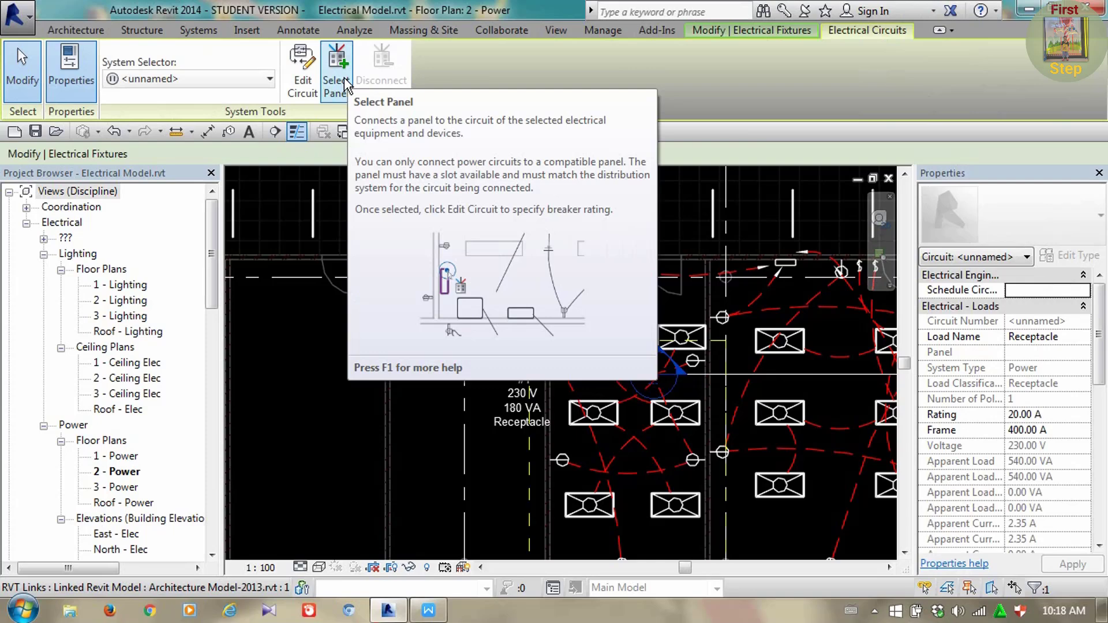
{"action": "left_click", "coordinate": [343, 72]}
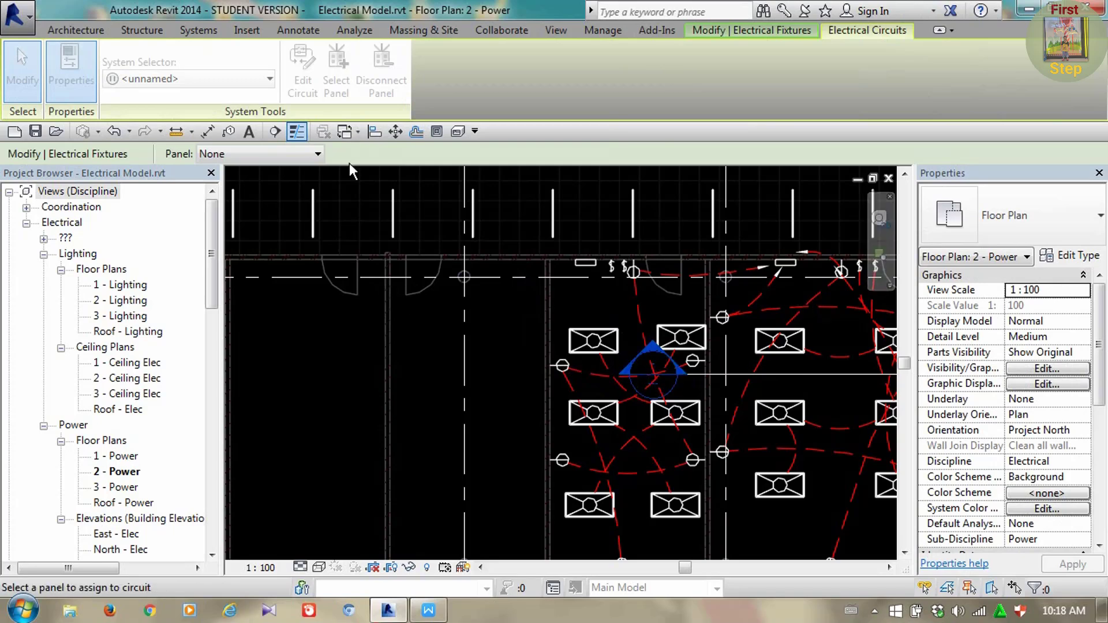
{"action": "left_click", "coordinate": [268, 153]}
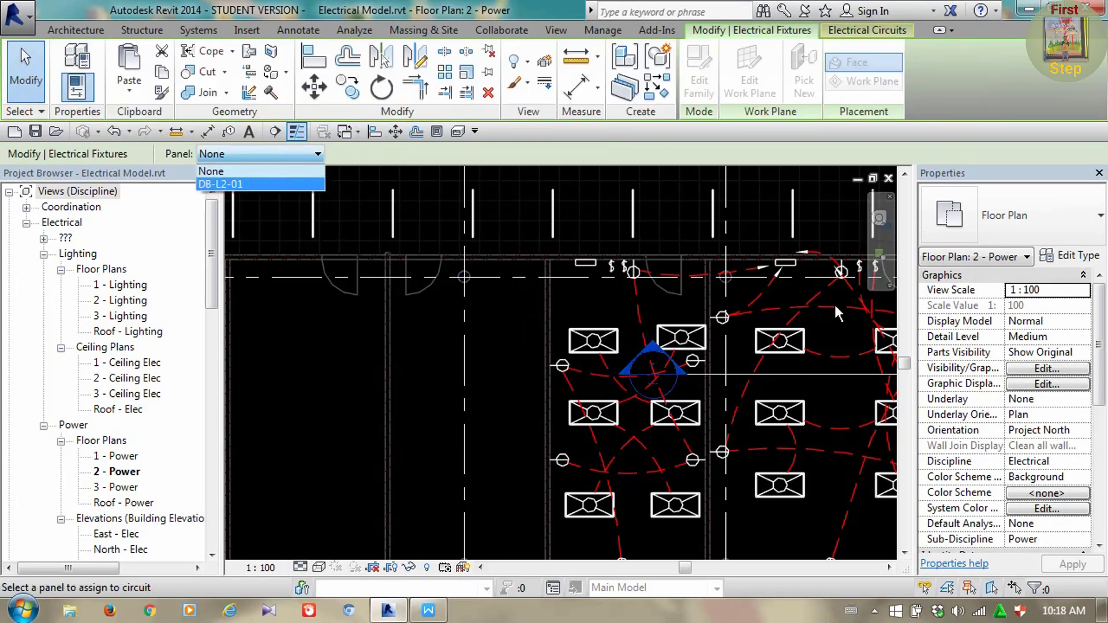
{"action": "left_click", "coordinate": [282, 184]}
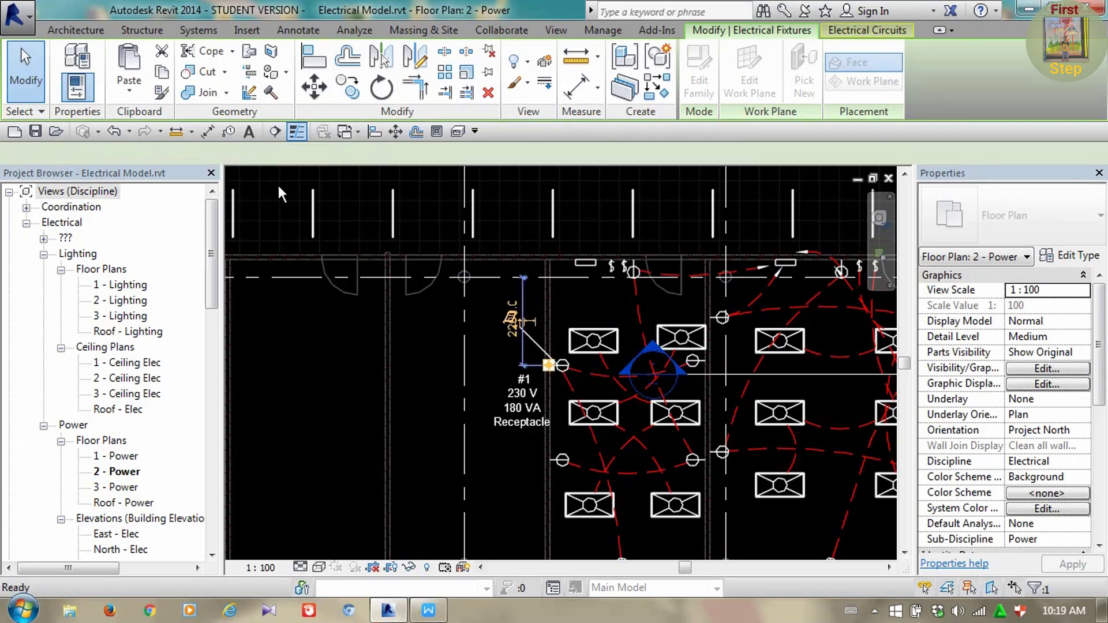
{"action": "left_click", "coordinate": [635, 424]}
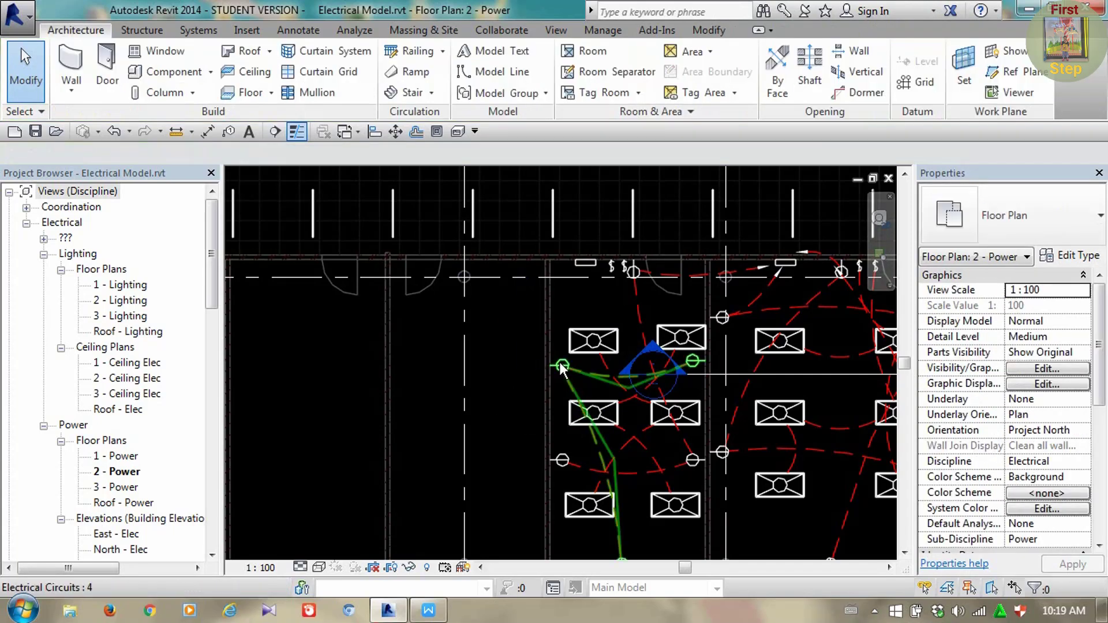
{"action": "key", "text": "Tab"}
{"action": "left_click", "coordinate": [567, 361]}
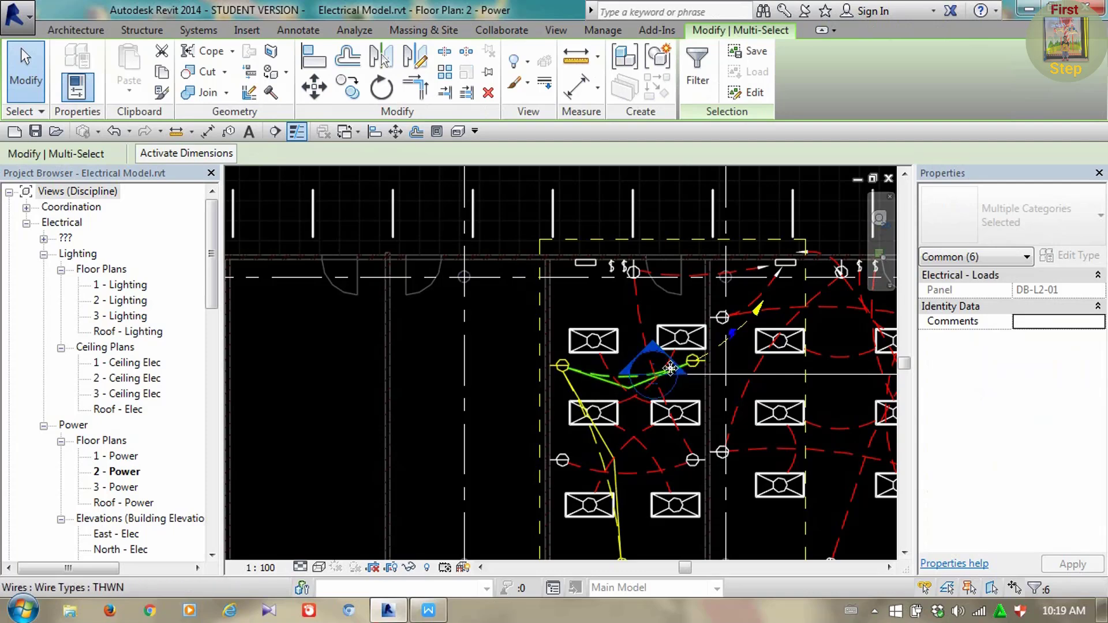
{"action": "key", "text": "Escape"}
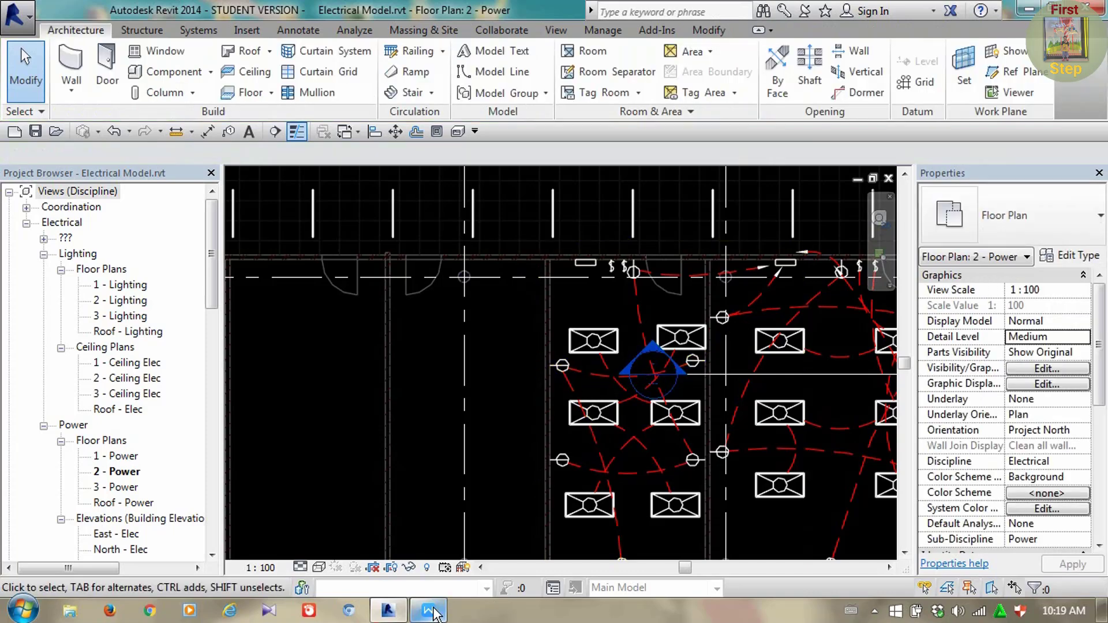
{"action": "left_click", "coordinate": [876, 614]}
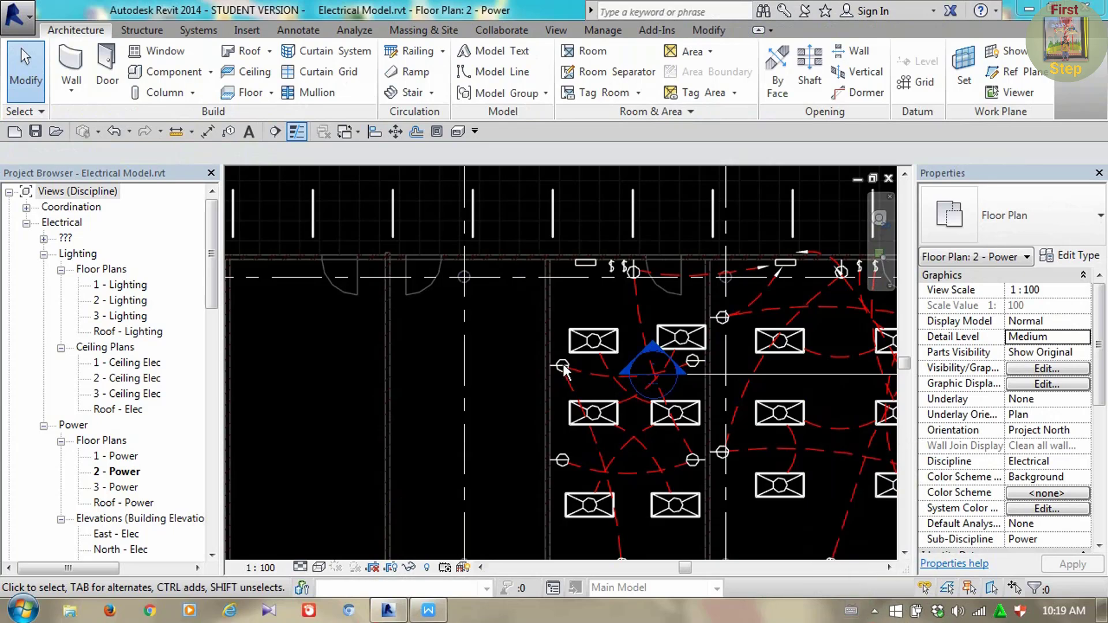
Convert the circuit of the left-hand room's upper left-wall receptacle to an arc wire and adjust its home-run arrow toward panel DB-L2-01
{"action": "key", "text": "Tab"}
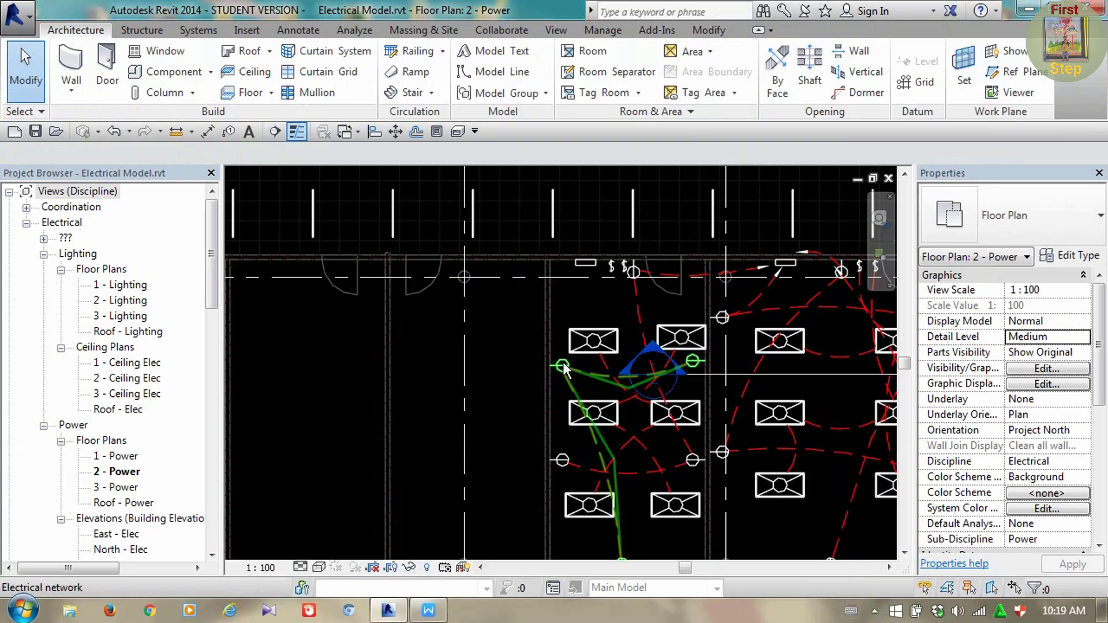
{"action": "left_click", "coordinate": [564, 370]}
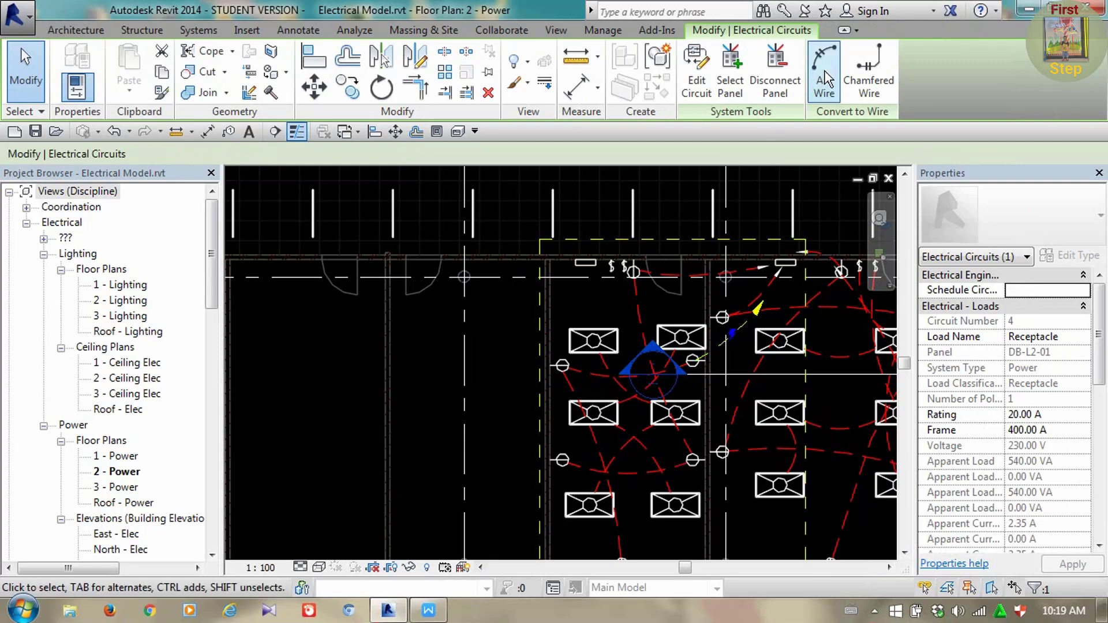
{"action": "left_click", "coordinate": [826, 81]}
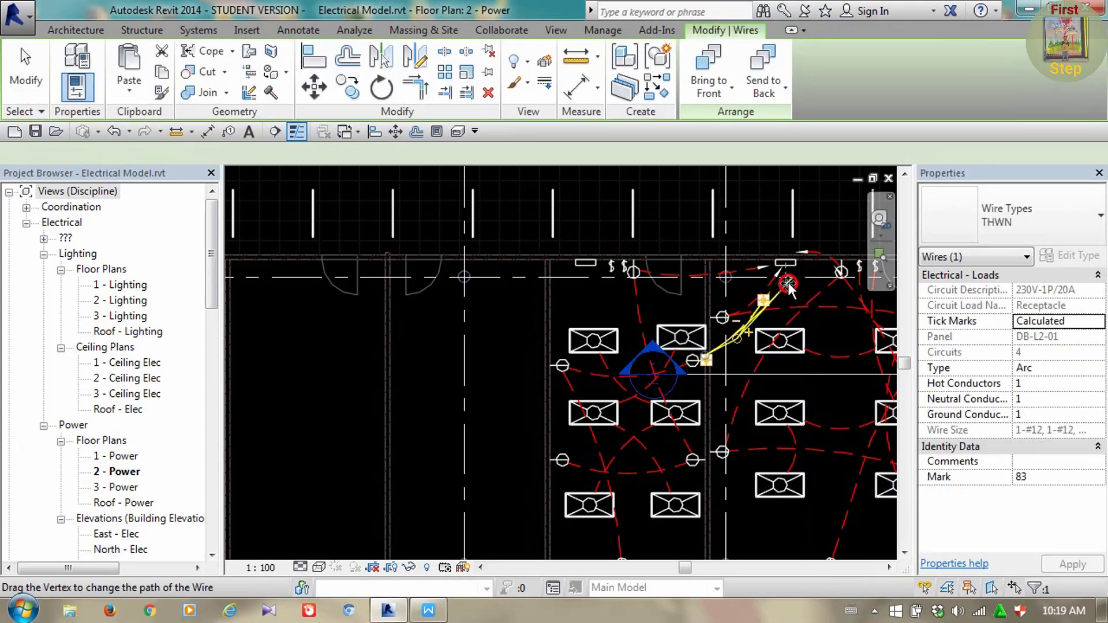
{"action": "left_click_drag", "start_coordinate": [789, 284], "coordinate": [783, 280]}
{"action": "key", "text": "Escape"}
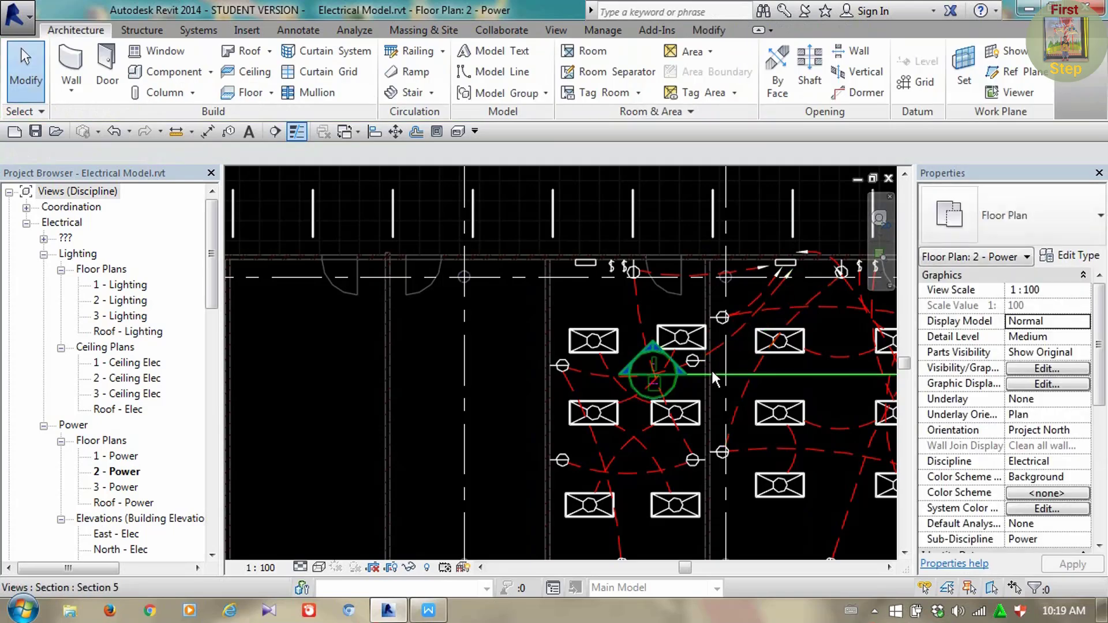
Create a panel schedule for panelboard DB-L2-01 using the default template
{"action": "scroll", "coordinate": [712, 376], "scroll_direction": "down", "scroll_amount": 5}
{"action": "middle_click_drag", "start_coordinate": [761, 382], "coordinate": [634, 403]}
{"action": "scroll", "coordinate": [652, 372], "scroll_direction": "up", "scroll_amount": 2}
{"action": "scroll", "coordinate": [651, 370], "scroll_direction": "up", "scroll_amount": 3}
{"action": "scroll", "coordinate": [624, 372], "scroll_direction": "down", "scroll_amount": 1}
{"action": "scroll", "coordinate": [624, 359], "scroll_direction": "up", "scroll_amount": 1}
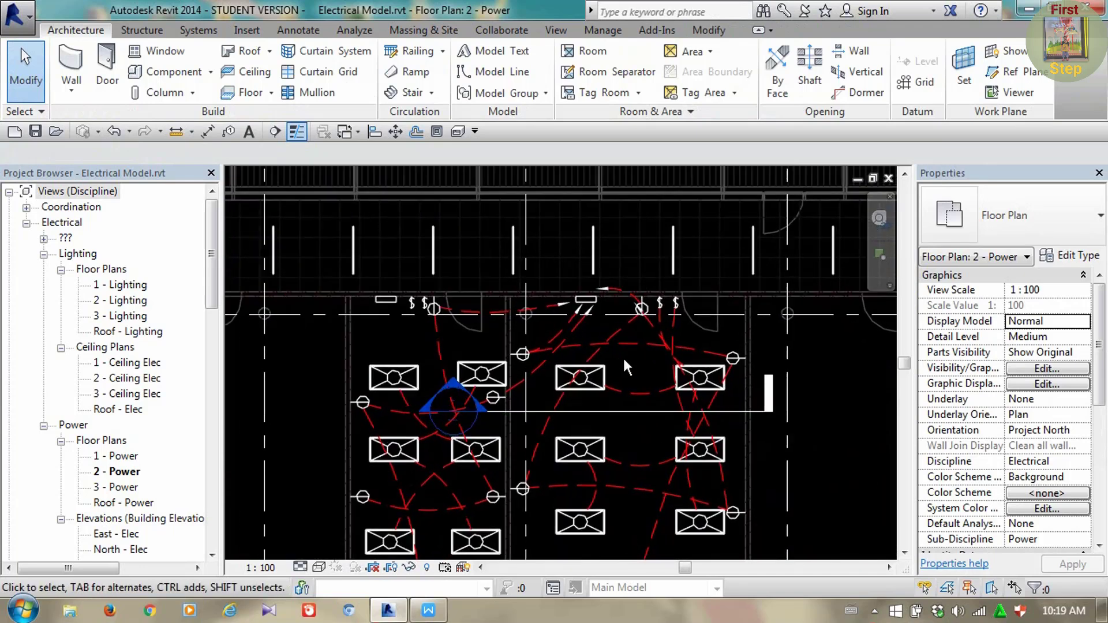
{"action": "middle_click_drag", "start_coordinate": [624, 359], "coordinate": [628, 382]}
{"action": "scroll", "coordinate": [629, 379], "scroll_direction": "up", "scroll_amount": 1}
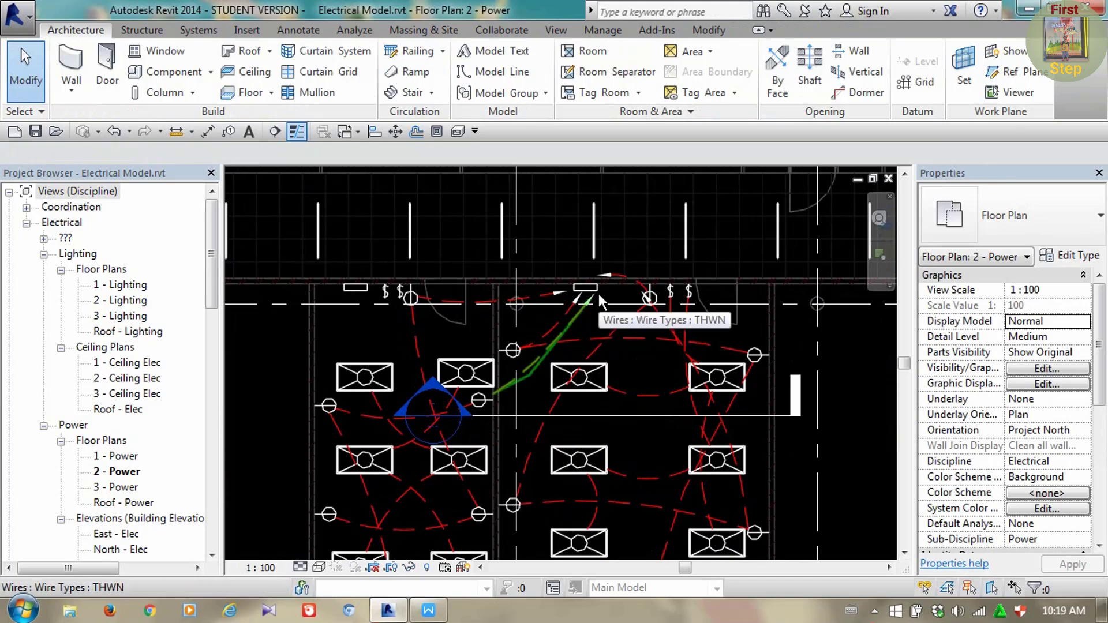
{"action": "scroll", "coordinate": [598, 293], "scroll_direction": "up", "scroll_amount": 1}
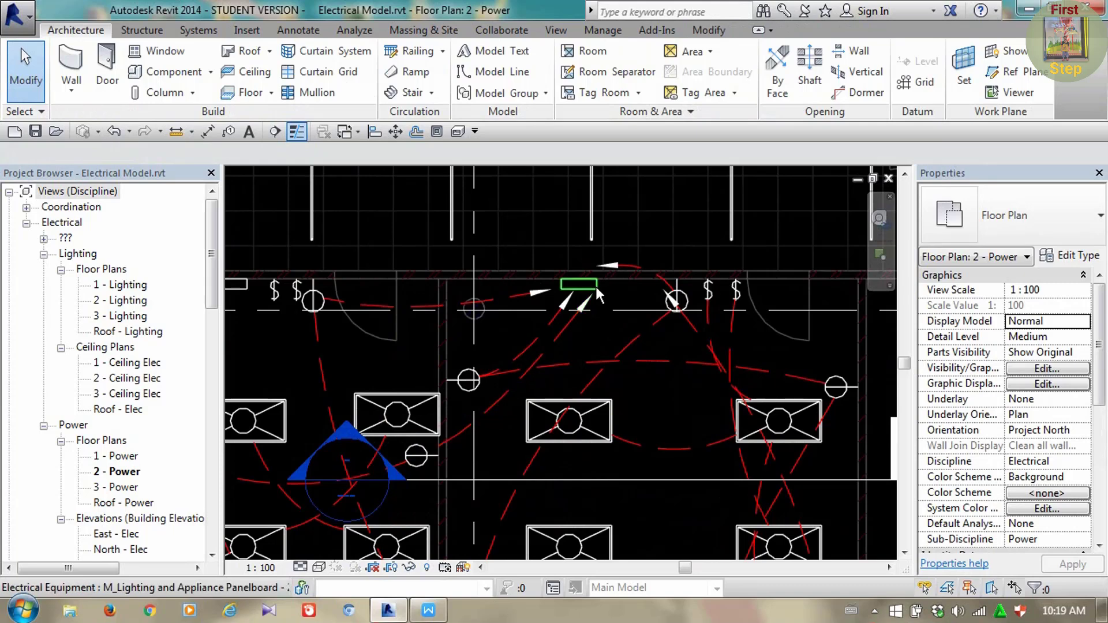
{"action": "left_click", "coordinate": [595, 285]}
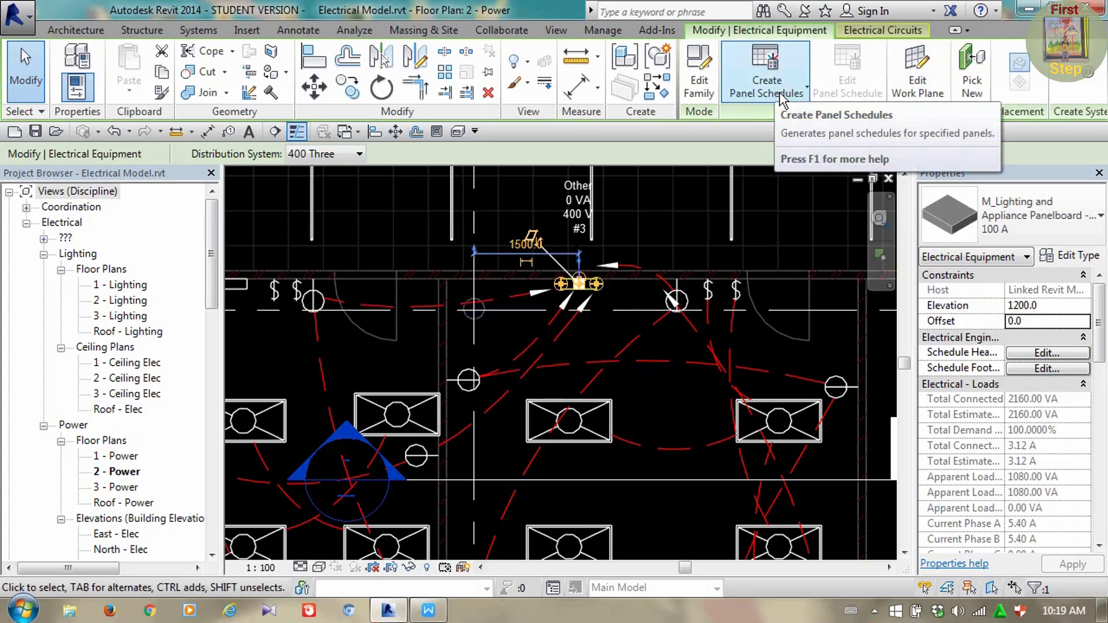
{"action": "left_click", "coordinate": [795, 90]}
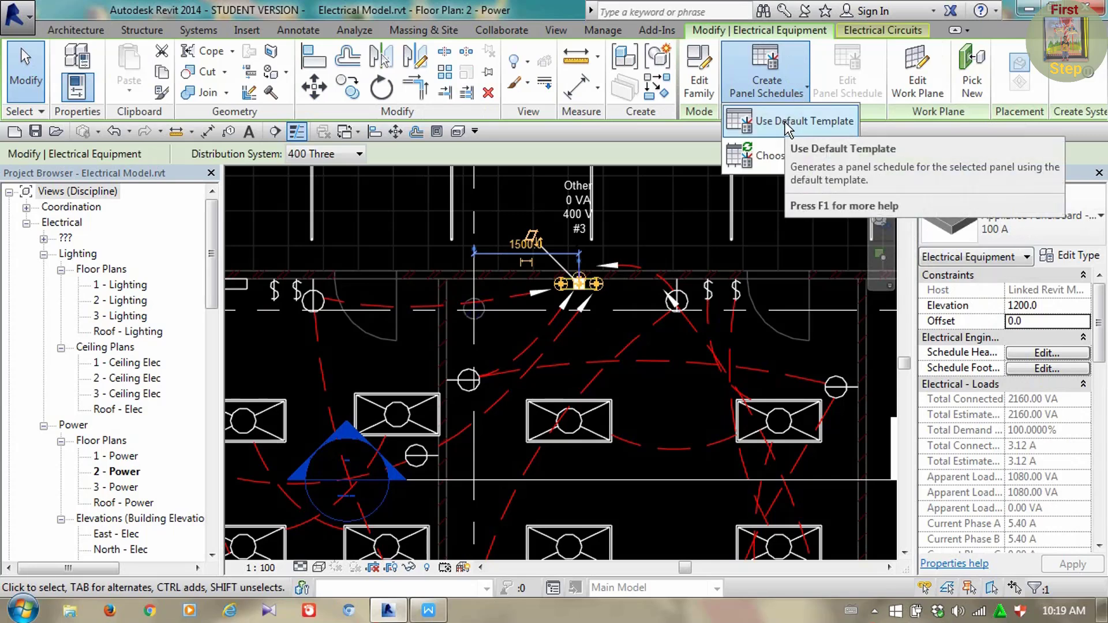
{"action": "left_click", "coordinate": [784, 121]}
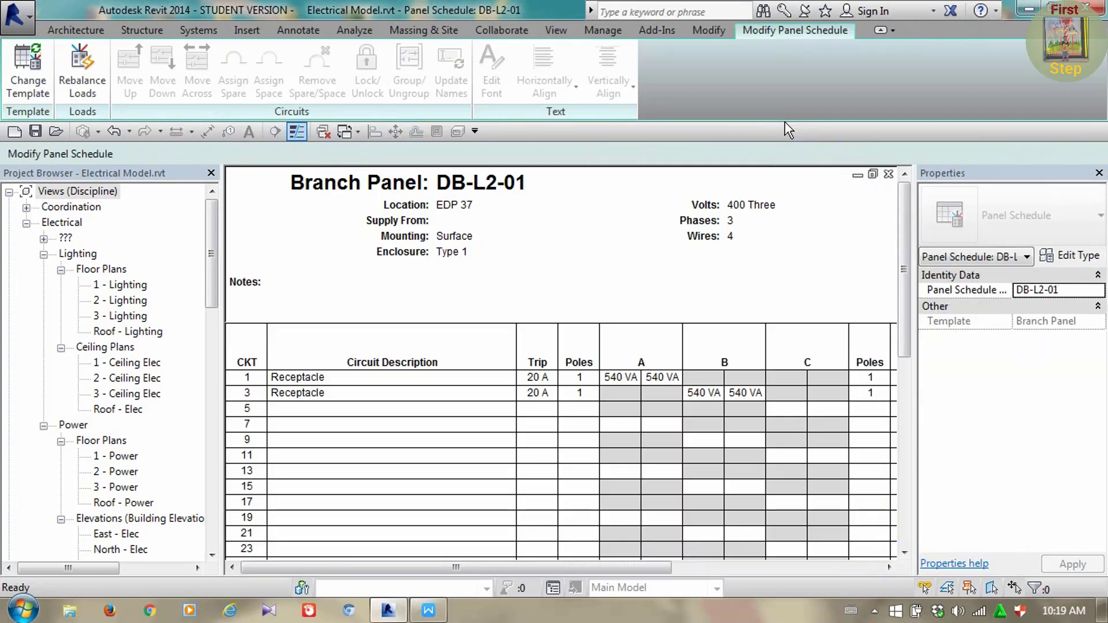
Close the Properties palette and examine the DB-L2-01 panel schedule's circuit rows, phase loads and load summary
{"action": "left_click", "coordinate": [1099, 174]}
{"action": "scroll", "coordinate": [780, 354], "scroll_direction": "down", "scroll_amount": 2}
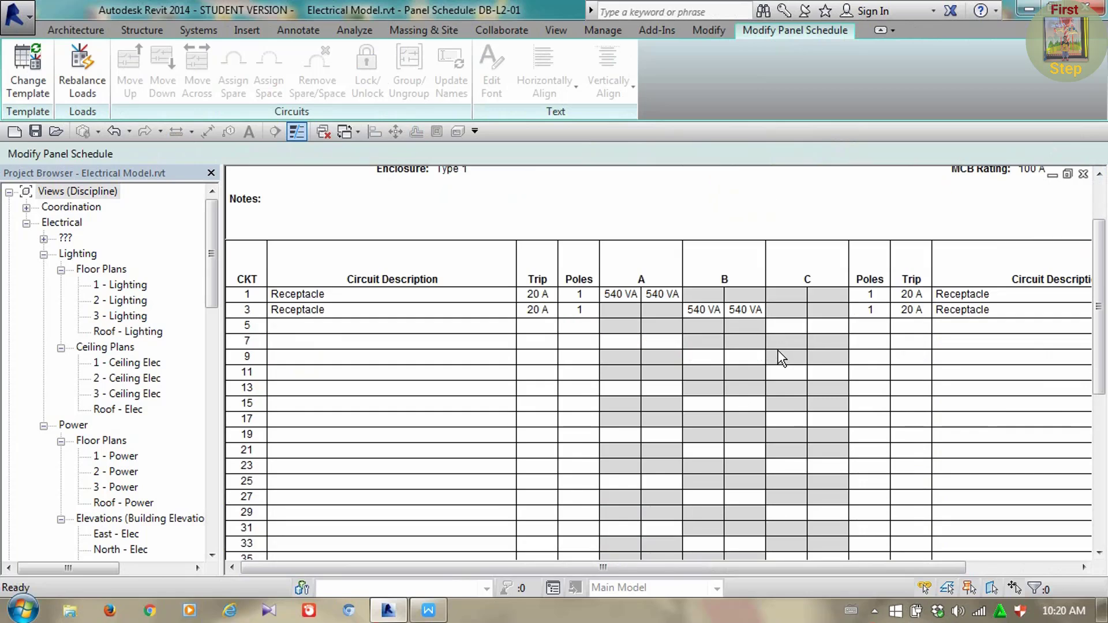
{"action": "scroll", "coordinate": [780, 351], "scroll_direction": "up", "scroll_amount": 2}
{"action": "scroll", "coordinate": [777, 346], "scroll_direction": "down", "scroll_amount": 2}
{"action": "scroll", "coordinate": [341, 323], "scroll_direction": "down", "scroll_amount": 8}
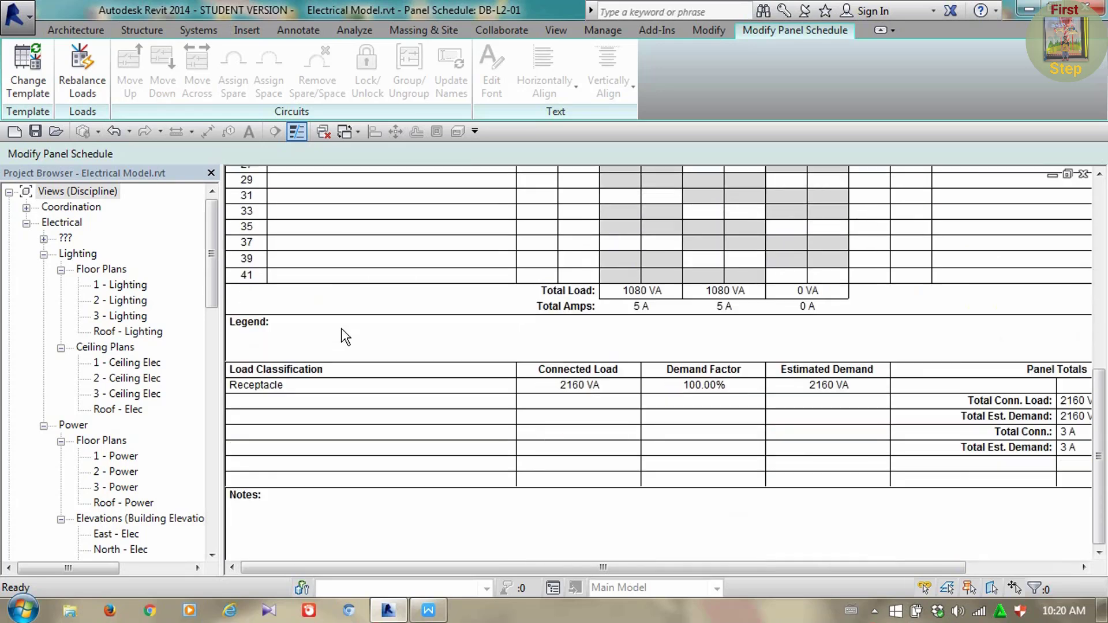
{"action": "scroll", "coordinate": [347, 332], "scroll_direction": "up", "scroll_amount": 8}
{"action": "scroll", "coordinate": [352, 341], "scroll_direction": "up", "scroll_amount": 2}
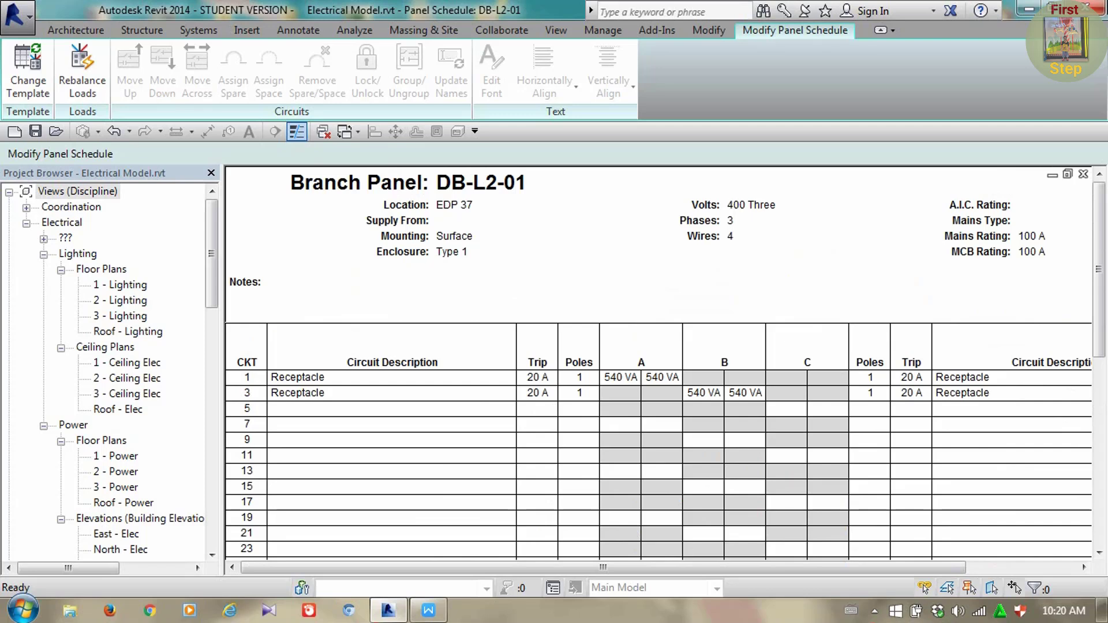
Keep the project open and switch from the panel schedule back to the 2 - Power floor plan
{"action": "left_click", "coordinate": [1085, 5]}
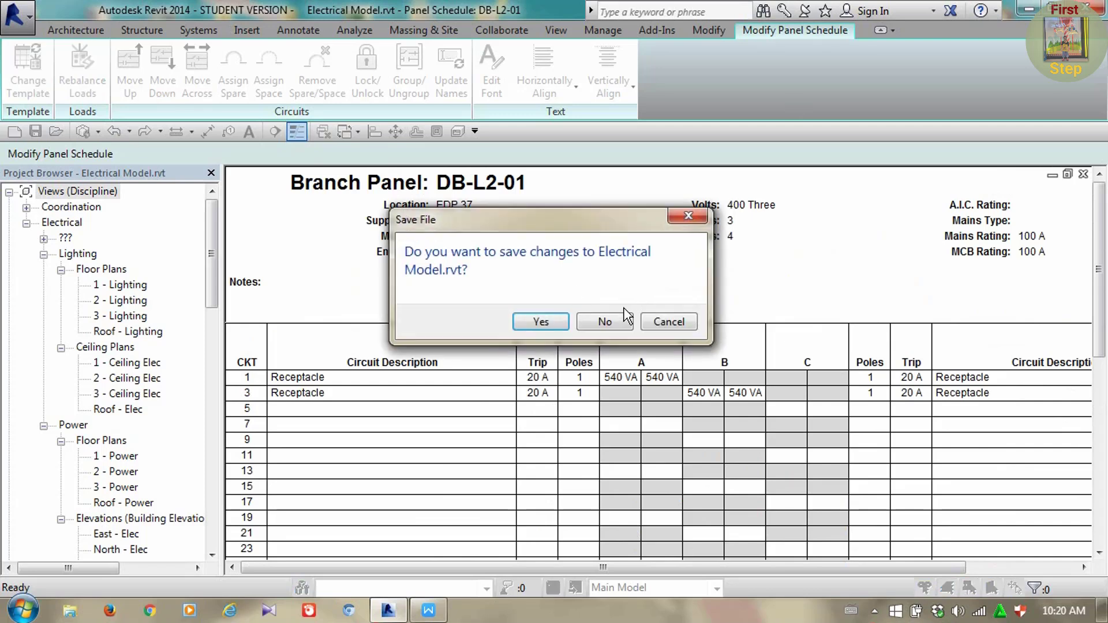
{"action": "left_click", "coordinate": [694, 217]}
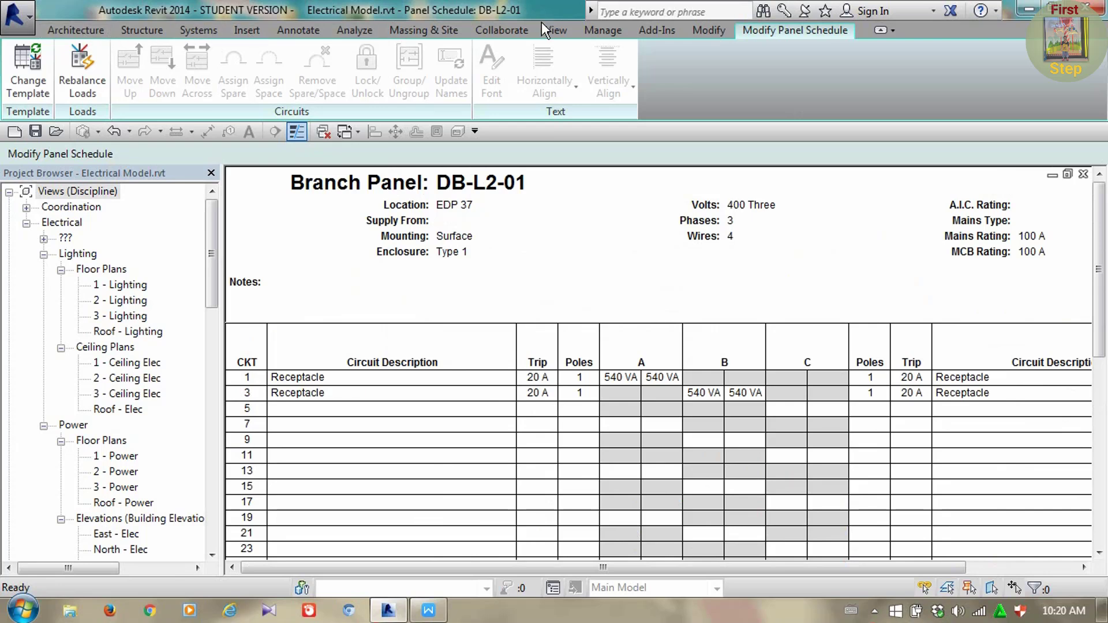
{"action": "left_click", "coordinate": [556, 32]}
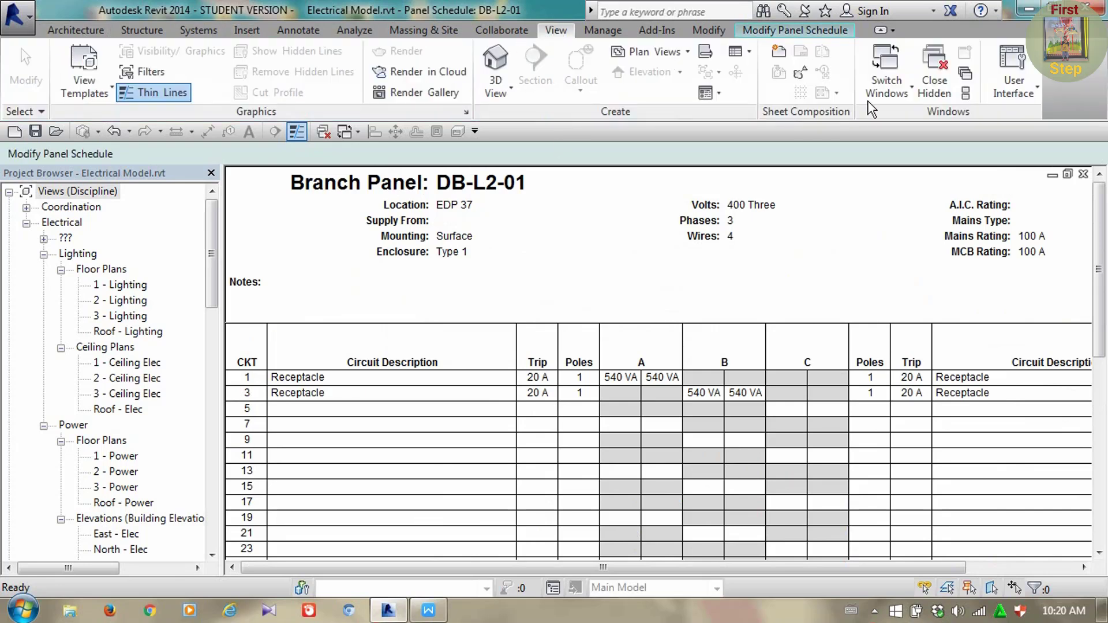
{"action": "left_click", "coordinate": [891, 88]}
{"action": "left_click", "coordinate": [864, 116]}
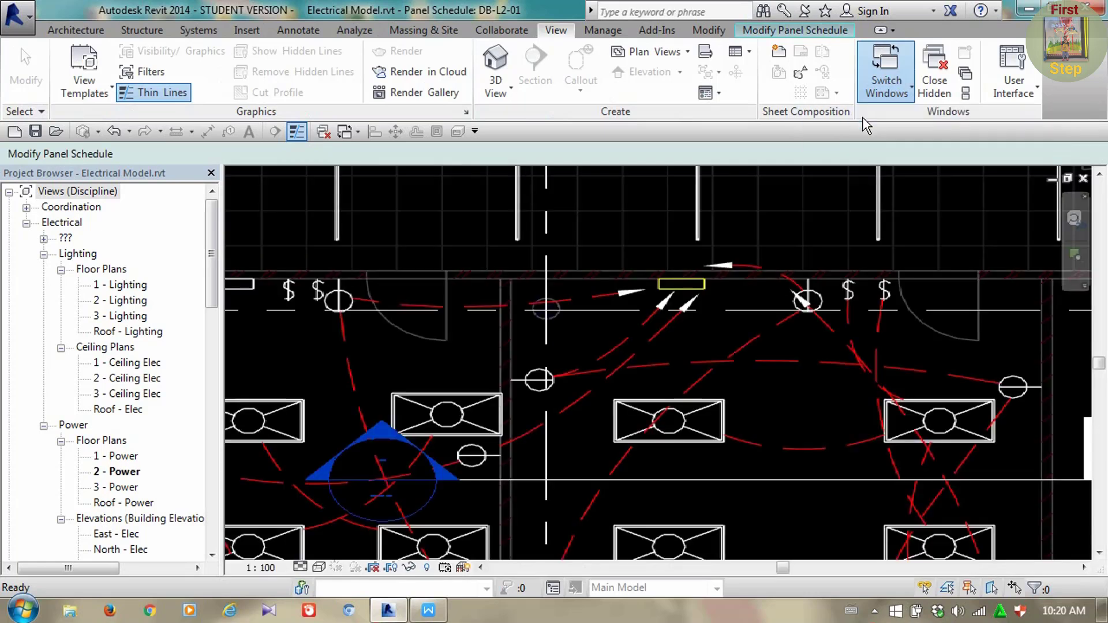
{"action": "middle_click_drag", "start_coordinate": [706, 356], "coordinate": [701, 330]}
{"action": "scroll", "coordinate": [709, 341], "scroll_direction": "down", "scroll_amount": 1}
{"action": "scroll", "coordinate": [709, 341], "scroll_direction": "down", "scroll_amount": 1}
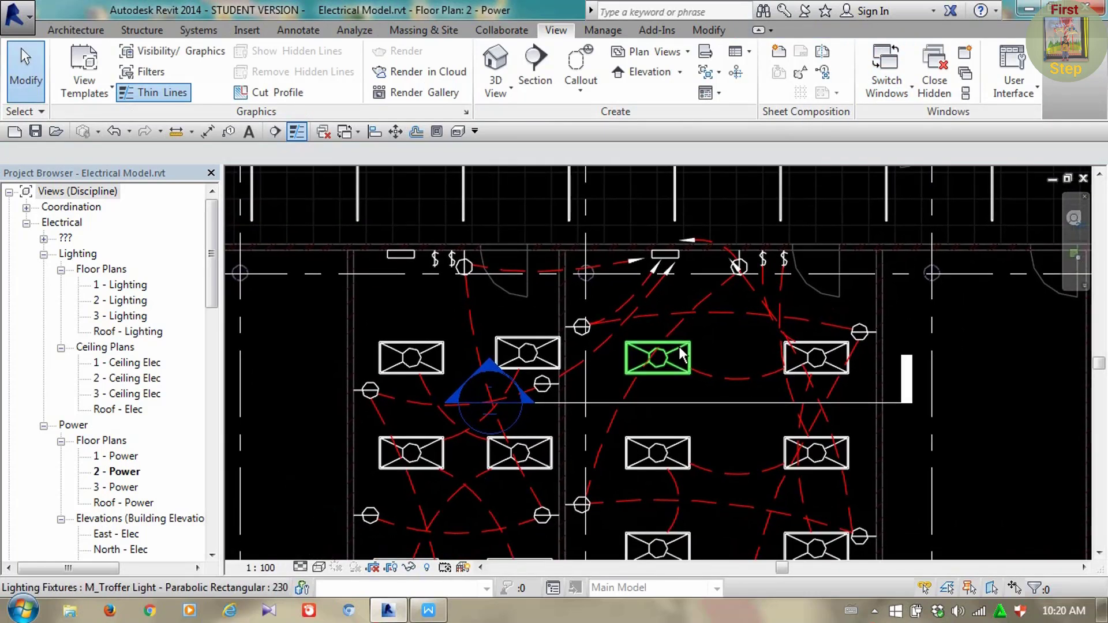
{"action": "scroll", "coordinate": [679, 346], "scroll_direction": "up", "scroll_amount": 1}
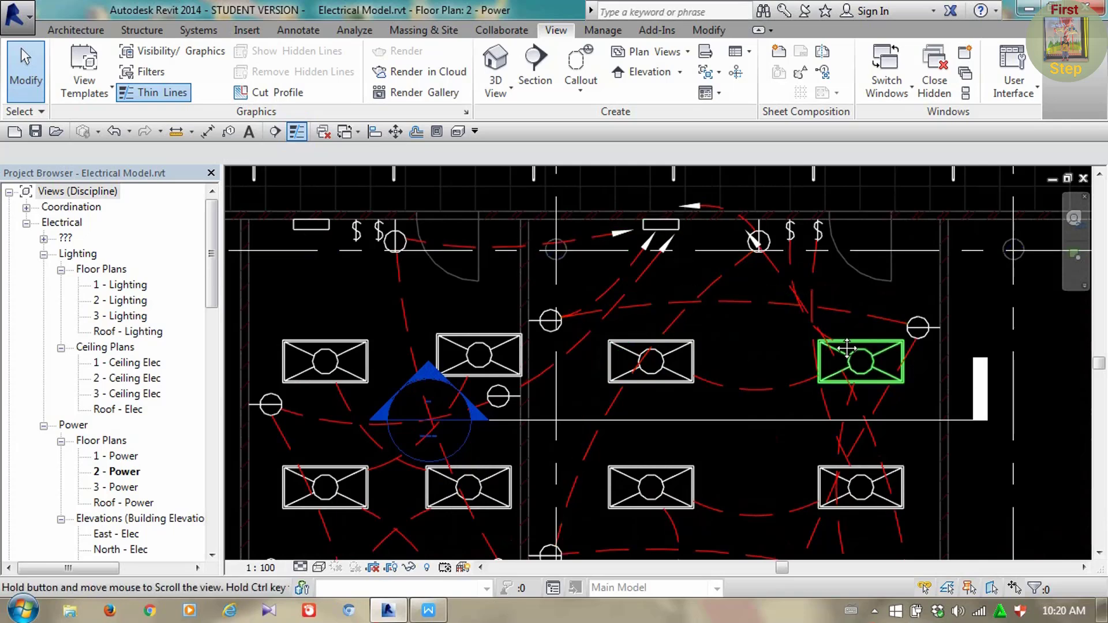
{"action": "scroll", "coordinate": [833, 335], "scroll_direction": "down", "scroll_amount": 3}
{"action": "middle_click_drag", "start_coordinate": [764, 344], "coordinate": [736, 323]}
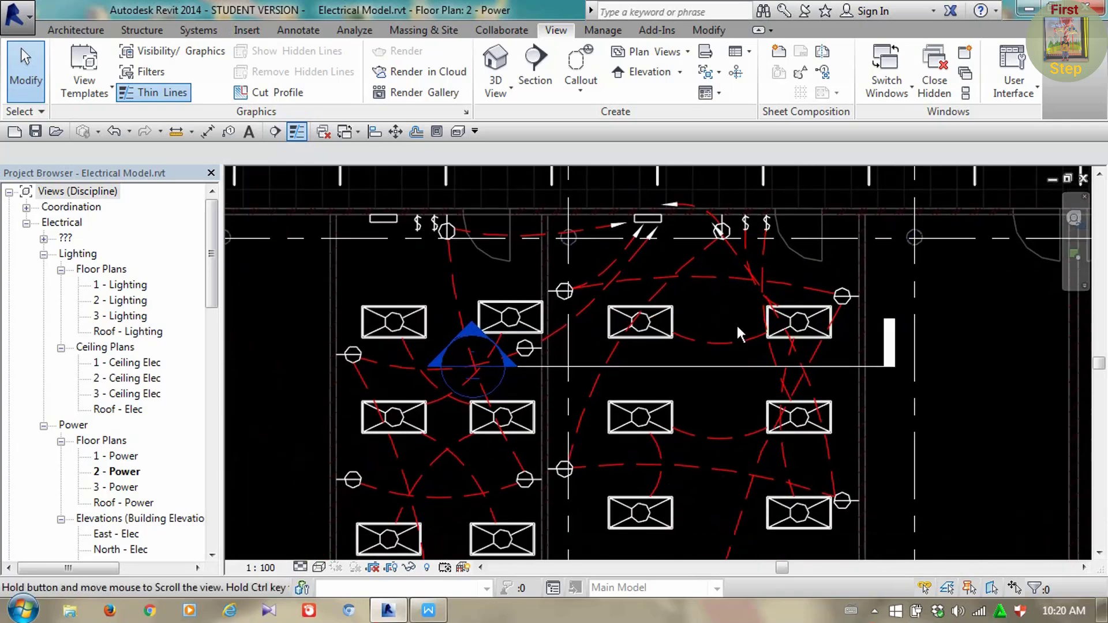
{"action": "key", "text": "Tab"}
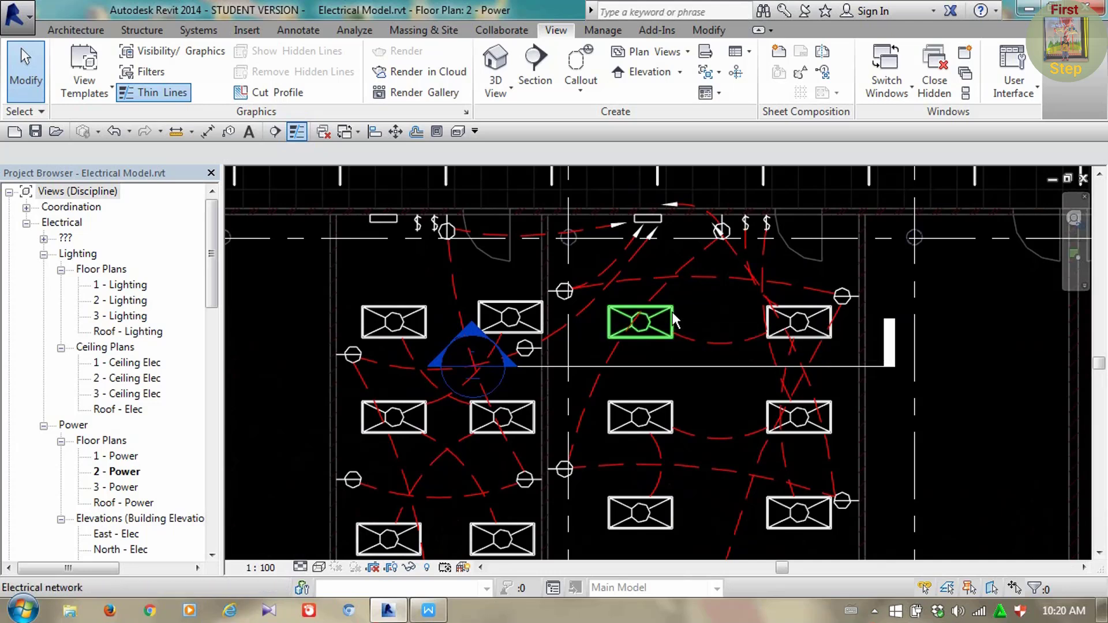
{"action": "key", "text": "Tab"}
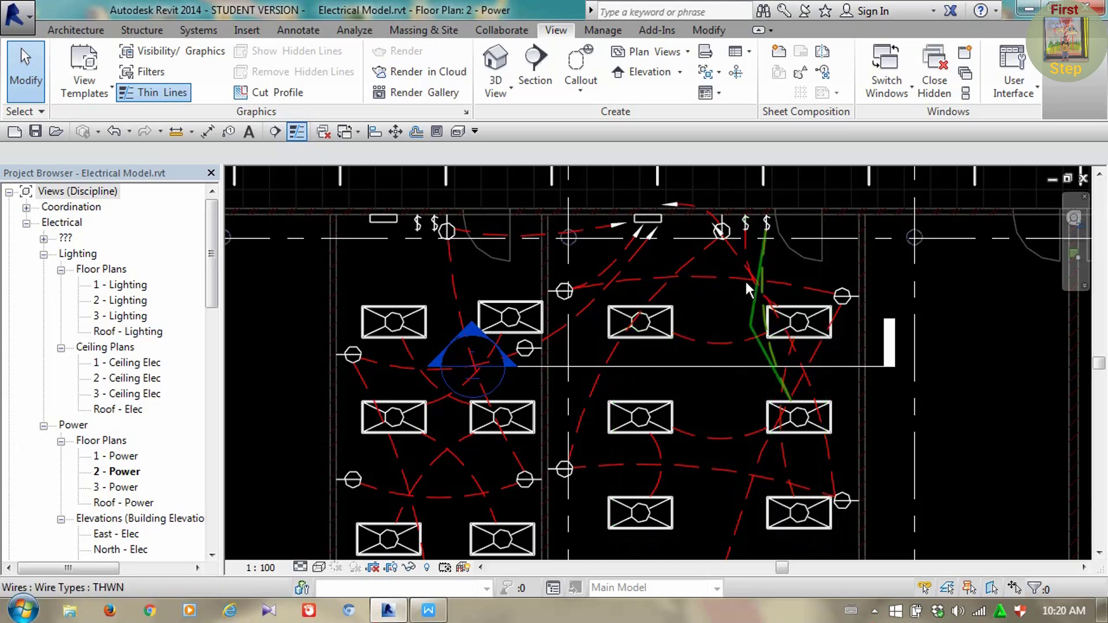
{"action": "left_click", "coordinate": [667, 312]}
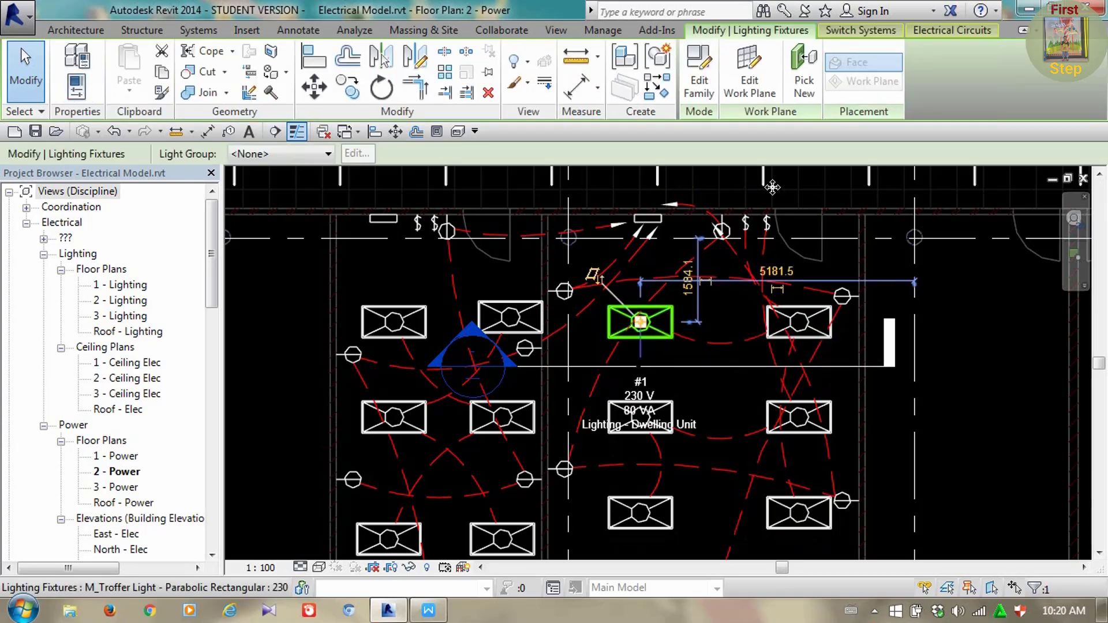
{"action": "left_click", "coordinate": [933, 35]}
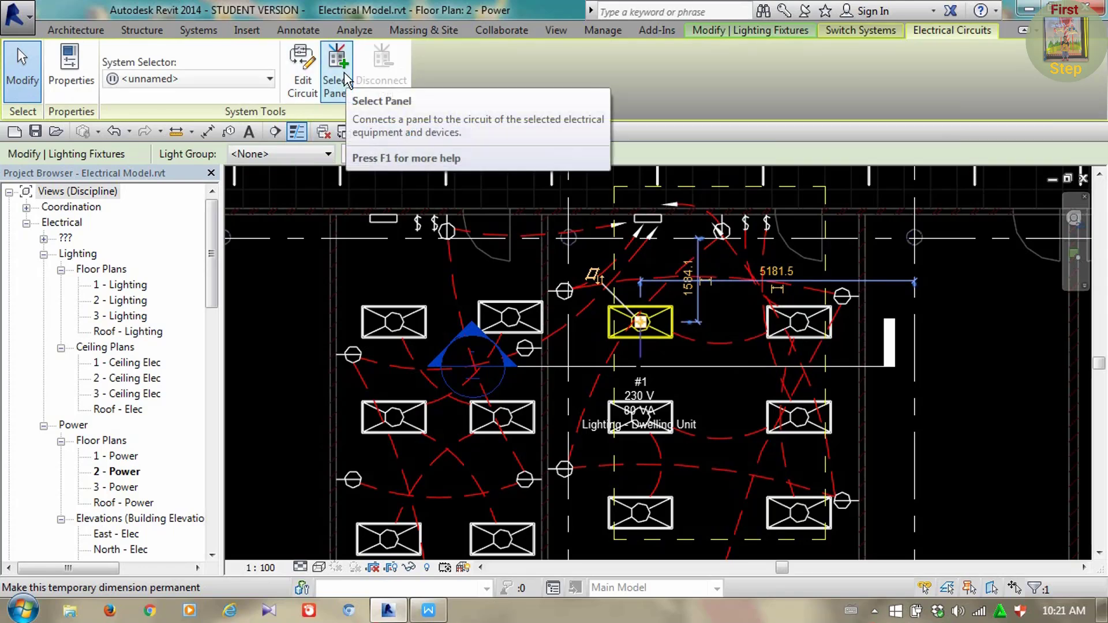
{"action": "key", "text": "Escape"}
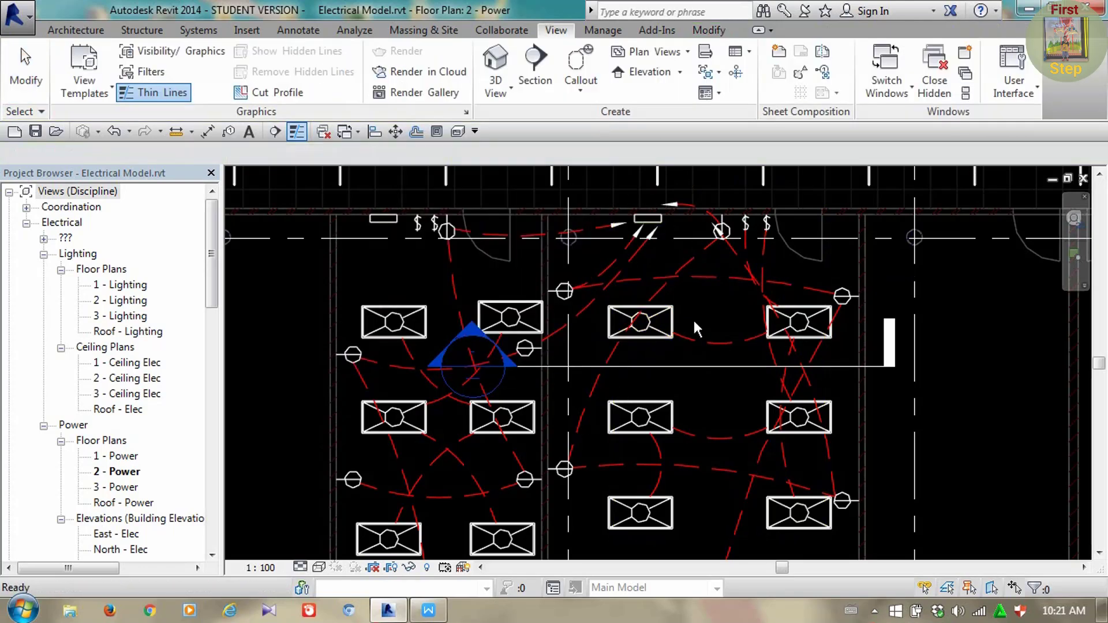
{"action": "middle_click_drag", "start_coordinate": [739, 329], "coordinate": [739, 329]}
{"action": "scroll", "coordinate": [751, 306], "scroll_direction": "up", "scroll_amount": 1}
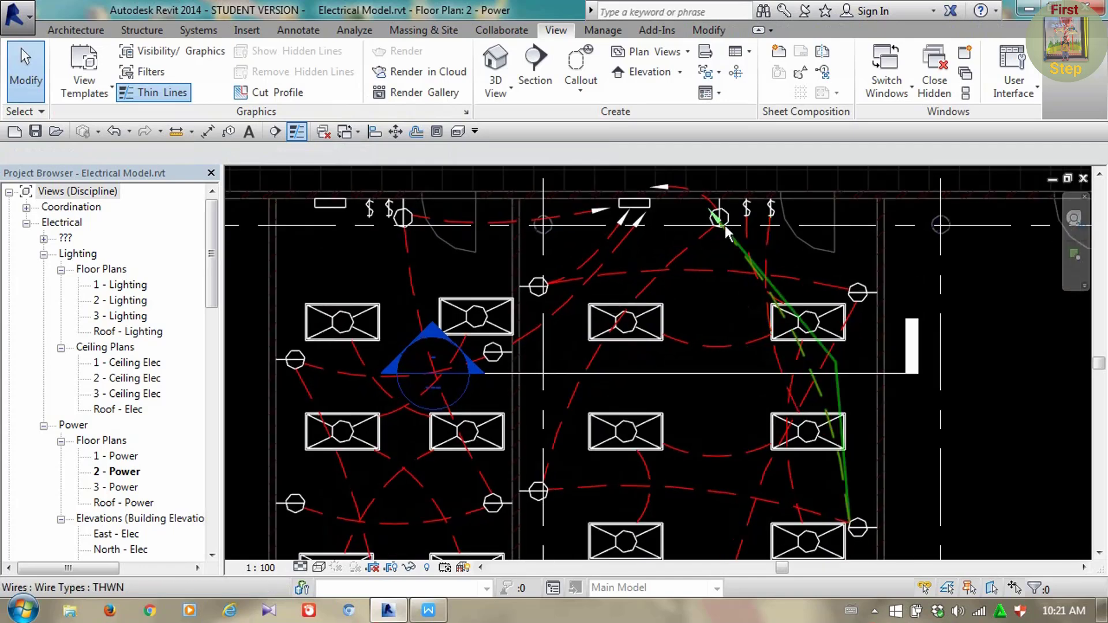
{"action": "middle_click_drag", "start_coordinate": [684, 281], "coordinate": [684, 297]}
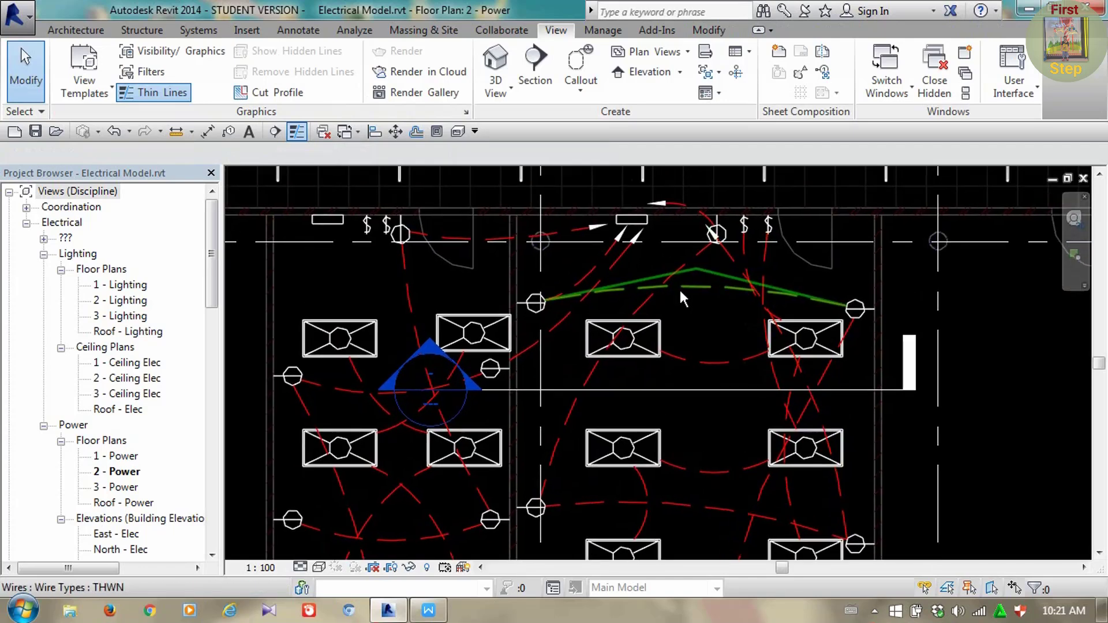
{"action": "key", "text": "Tab"}
{"action": "left_click", "coordinate": [653, 329]}
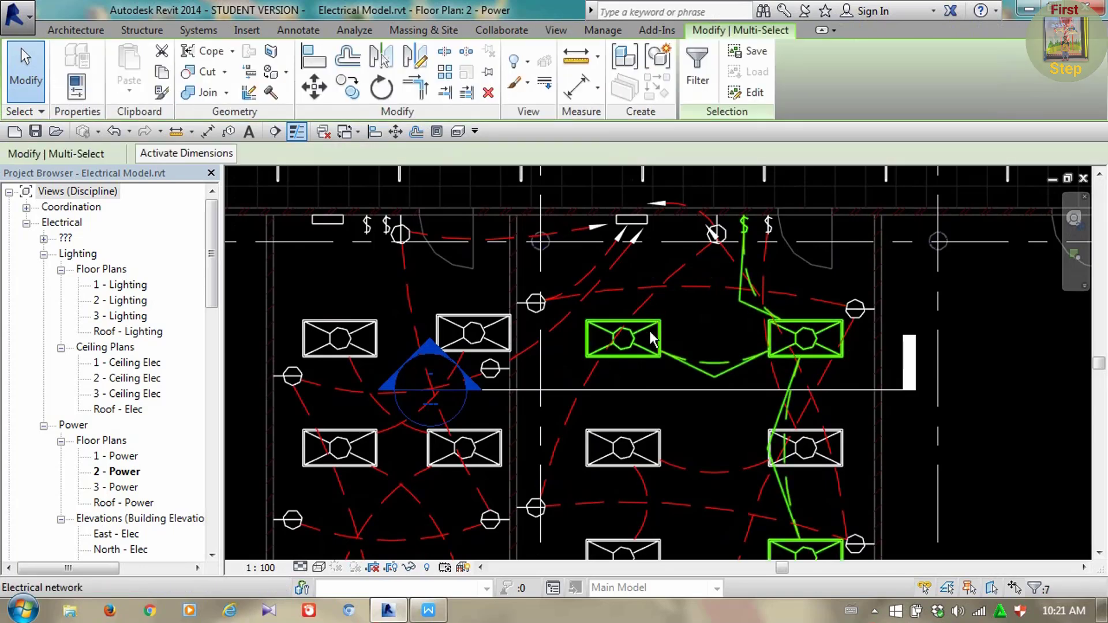
{"action": "key", "text": "Escape"}
Assign the circuit of the right-hand room's upper-left light fixture to panel DB-L2-01
{"action": "left_click", "coordinate": [652, 334]}
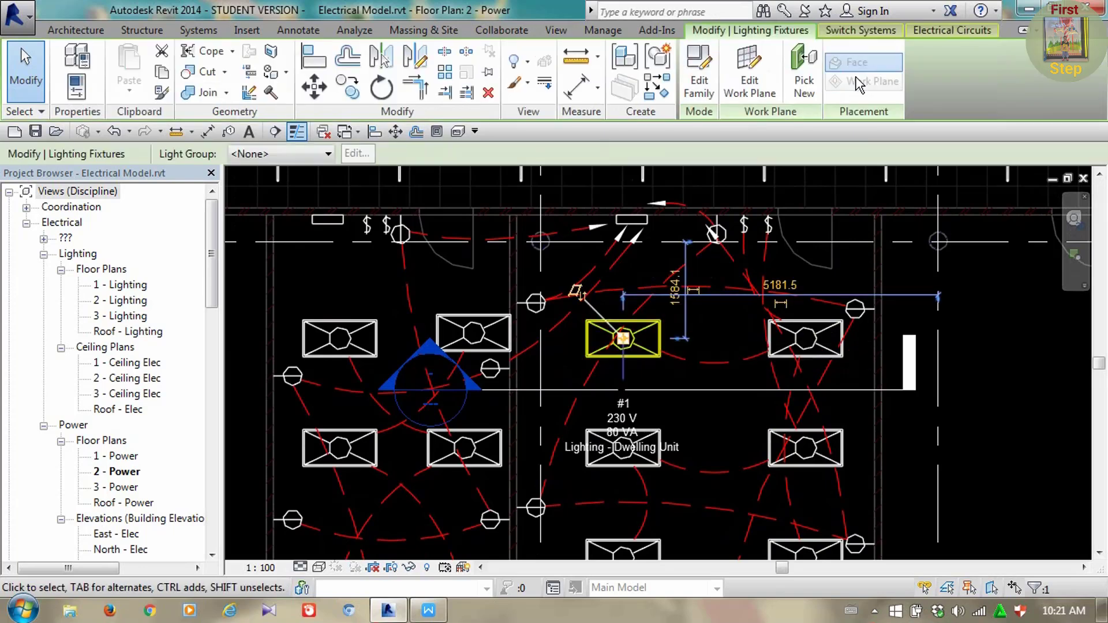
{"action": "left_click", "coordinate": [929, 31]}
{"action": "left_click", "coordinate": [340, 95]}
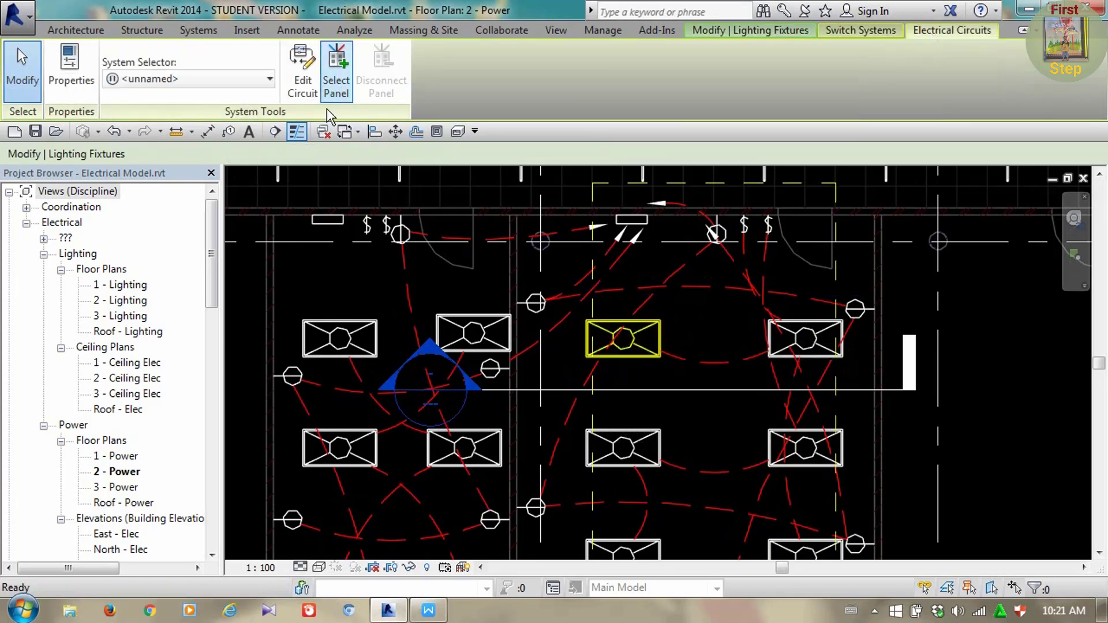
{"action": "left_click", "coordinate": [643, 222]}
{"action": "key", "text": "Escape"}
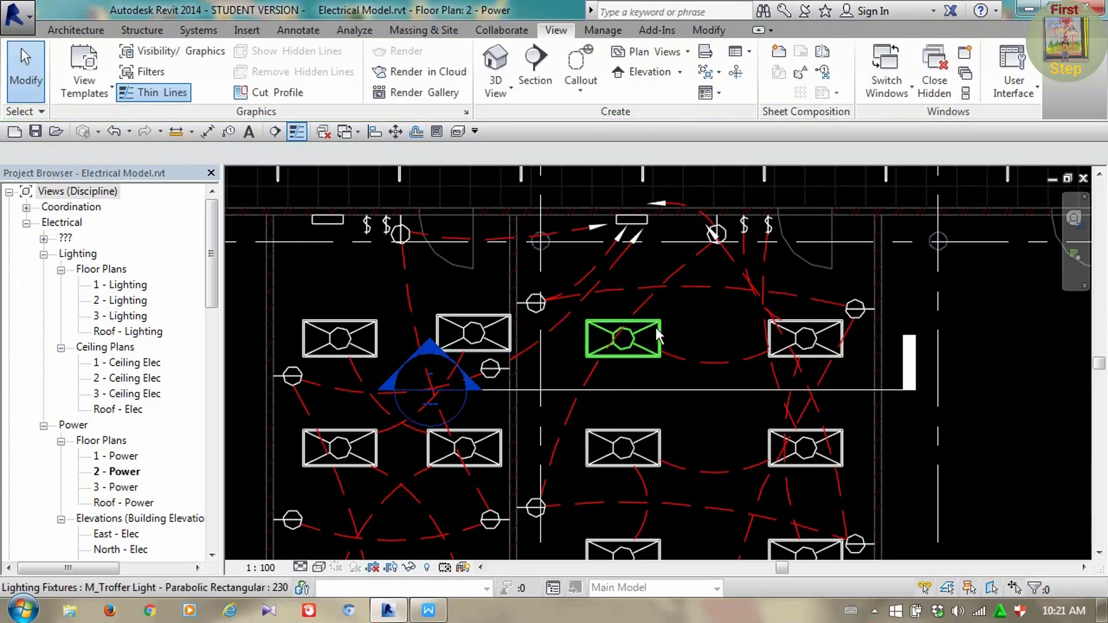
Convert the upper-left light fixture's circuit to an arc wire and move its home-run arrowhead just below and beside panel DB-L2-01
{"action": "key", "text": "Tab"}
{"action": "left_click", "coordinate": [656, 328]}
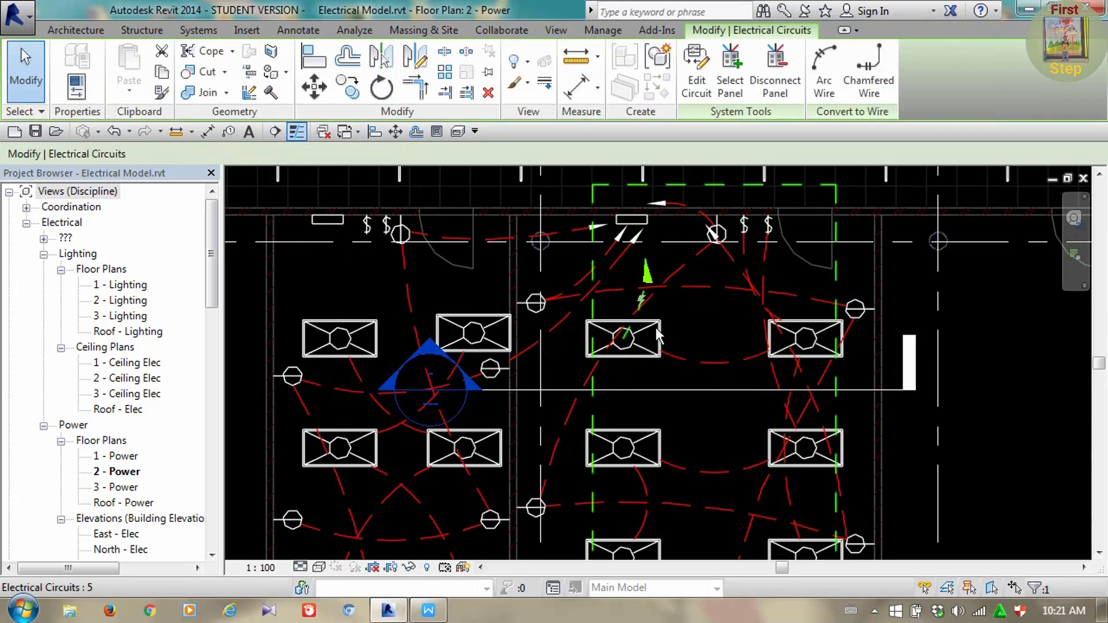
{"action": "left_click", "coordinate": [825, 64]}
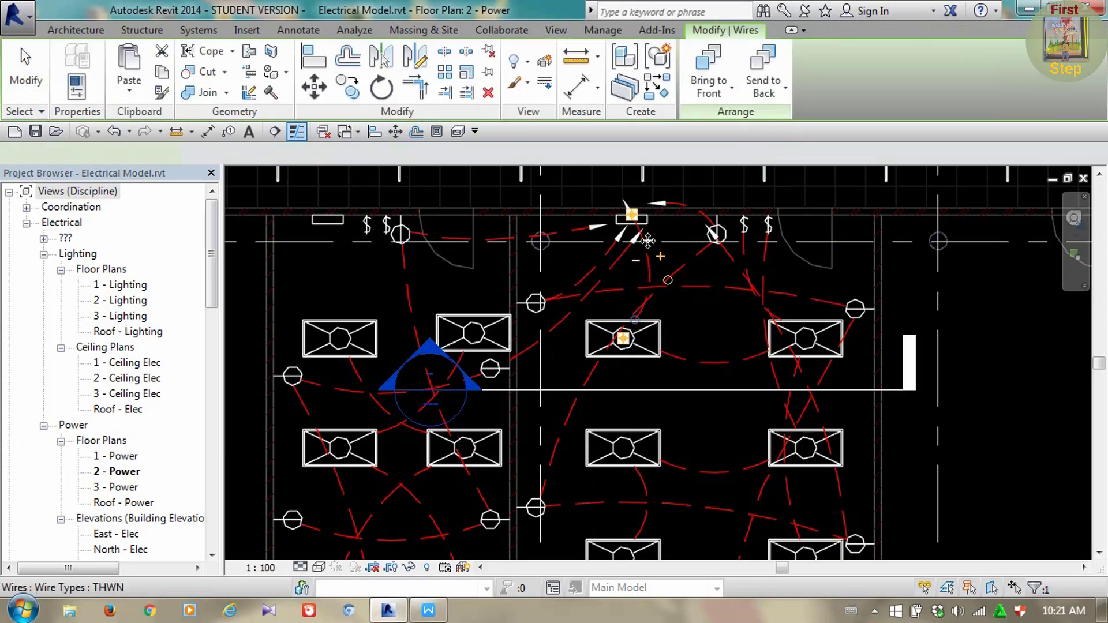
{"action": "left_click_drag", "start_coordinate": [632, 215], "coordinate": [666, 238]}
{"action": "key", "text": "Escape"}
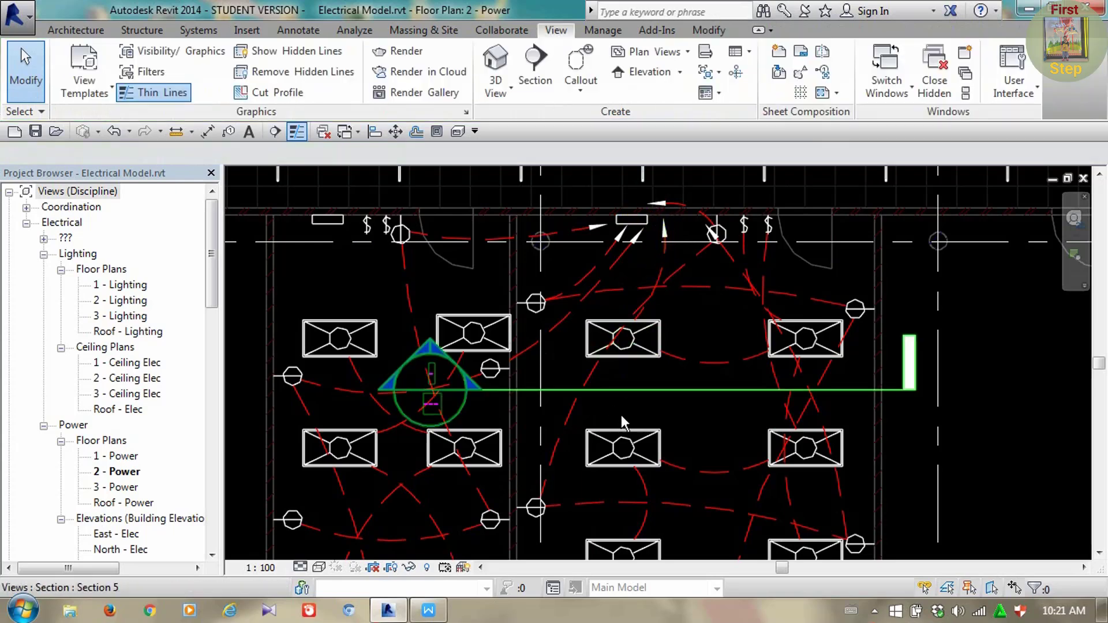
Assign the circuit of the right-hand room's middle-left light fixture to panel DB-L2-01
{"action": "scroll", "coordinate": [621, 415], "scroll_direction": "down", "scroll_amount": 1}
{"action": "left_click", "coordinate": [623, 439]}
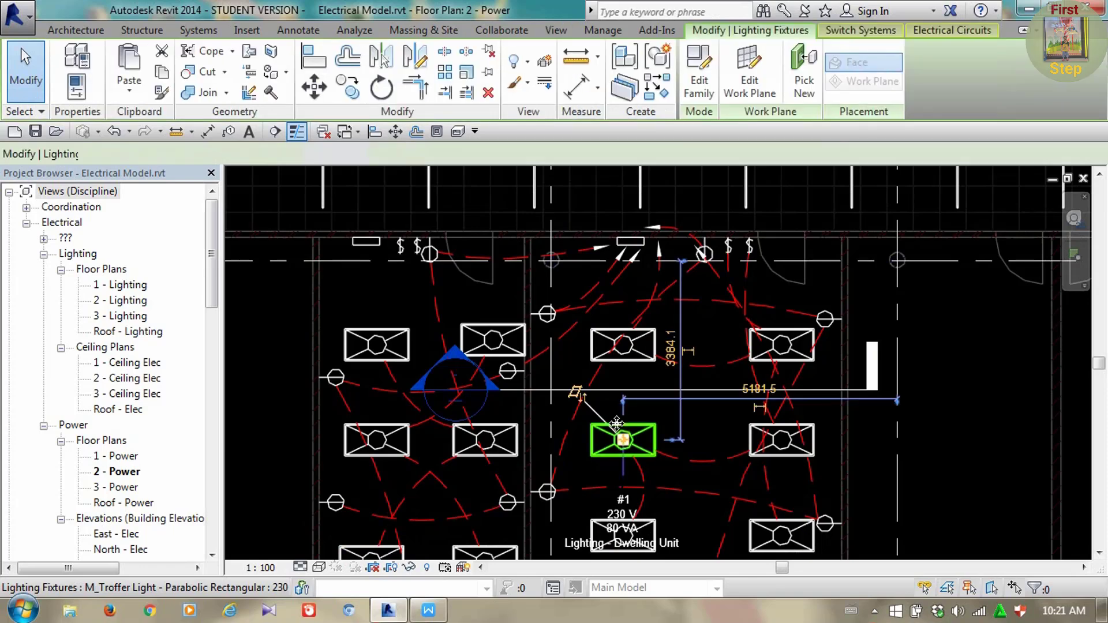
{"action": "left_click", "coordinate": [935, 32]}
{"action": "left_click", "coordinate": [336, 71]}
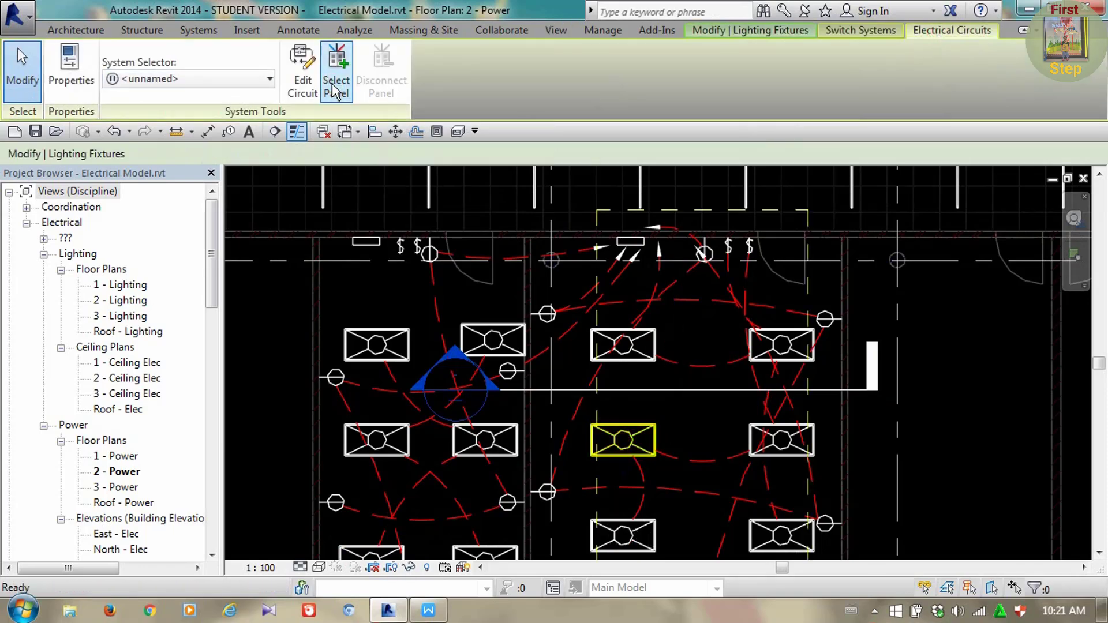
{"action": "left_click", "coordinate": [646, 253]}
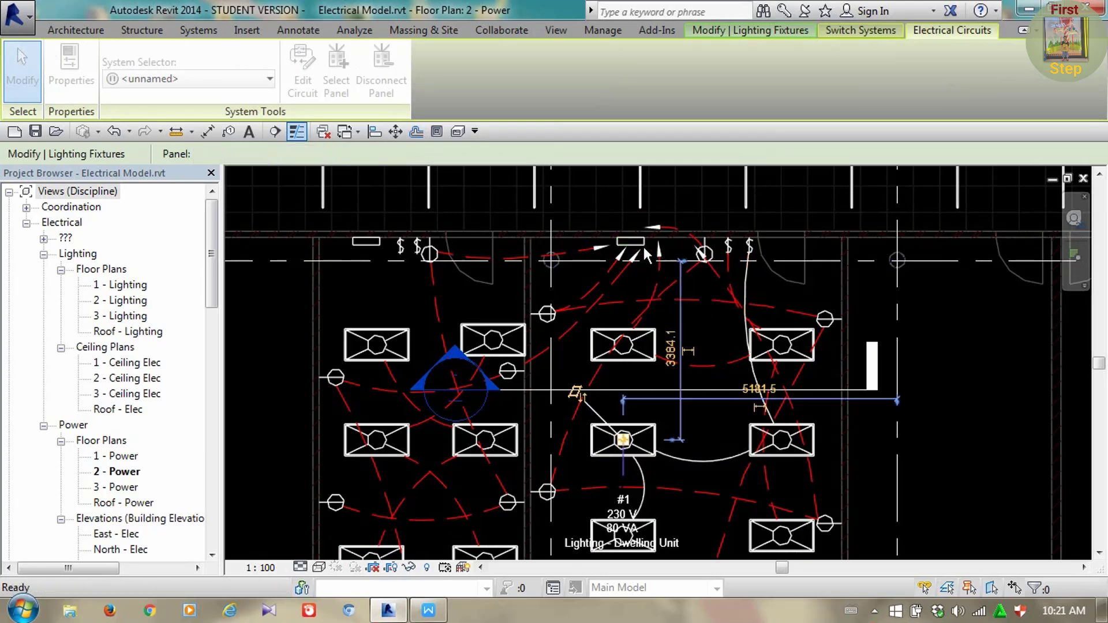
{"action": "key", "text": "Escape"}
Convert the middle-left light fixture's circuit to an arc wire and move its home-run arrowhead to just below panel DB-L2-01
{"action": "key", "text": "Tab"}
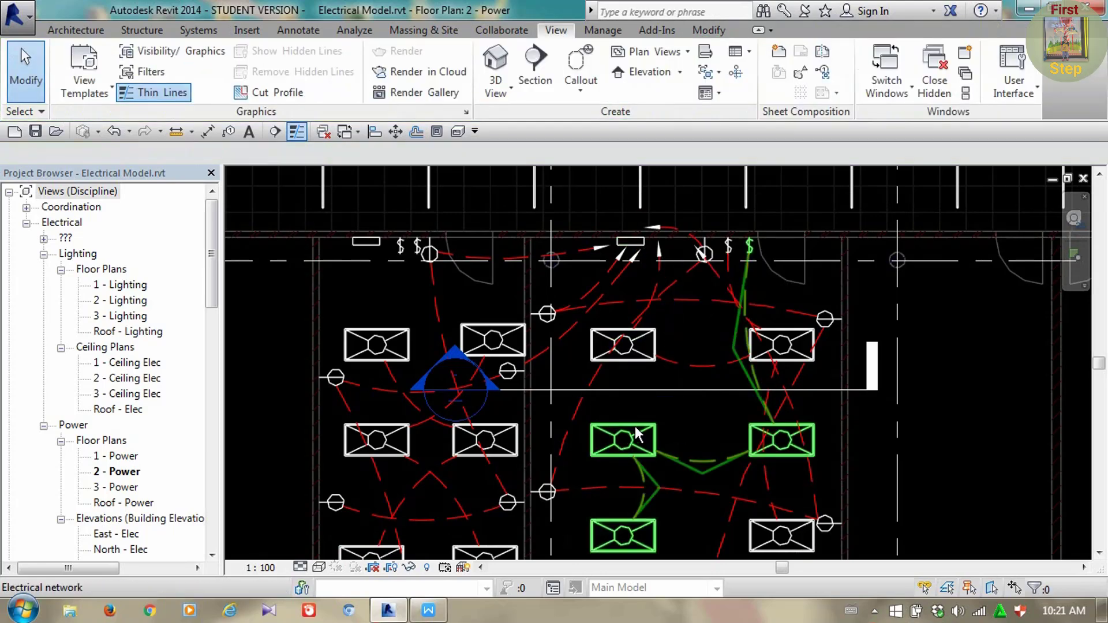
{"action": "left_click", "coordinate": [633, 437]}
{"action": "left_click", "coordinate": [823, 70]}
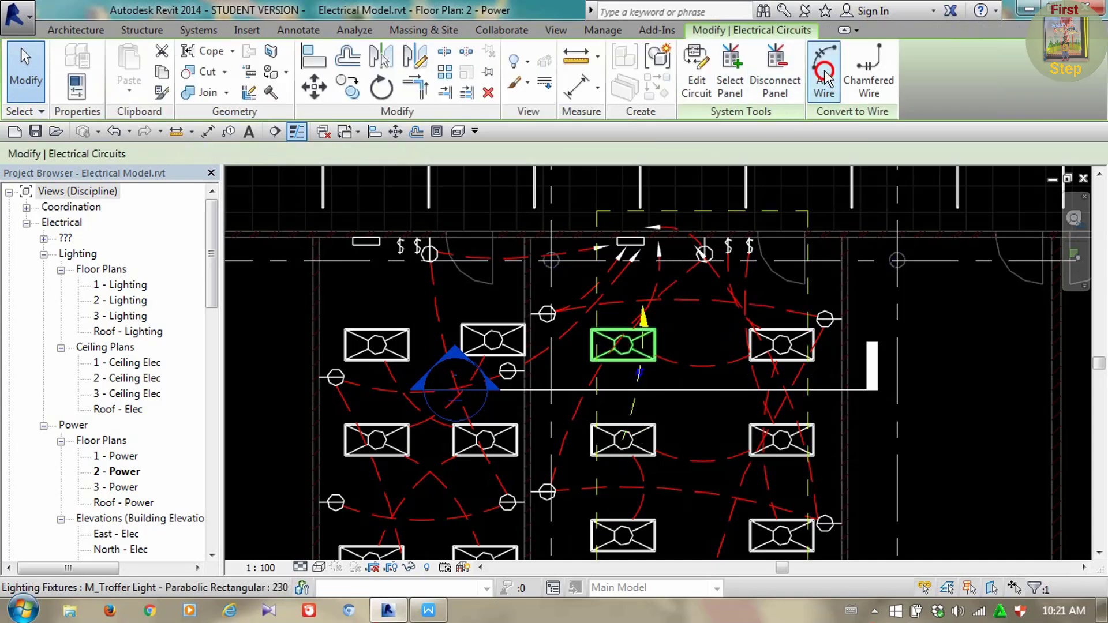
{"action": "left_click", "coordinate": [630, 239]}
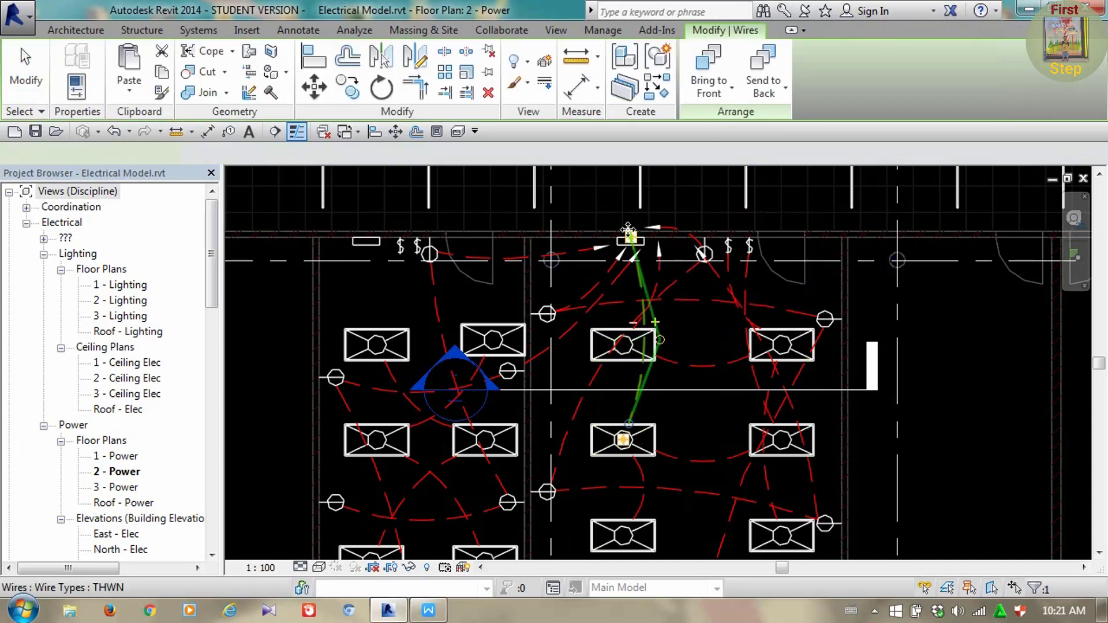
{"action": "left_click_drag", "start_coordinate": [651, 272], "coordinate": [650, 271]}
{"action": "left_click", "coordinate": [631, 292]}
Open the schedule of panel DB-L2-01 and examine its receptacle and lighting circuit rows and the phase loads
{"action": "scroll", "coordinate": [558, 332], "scroll_direction": "down", "scroll_amount": 3}
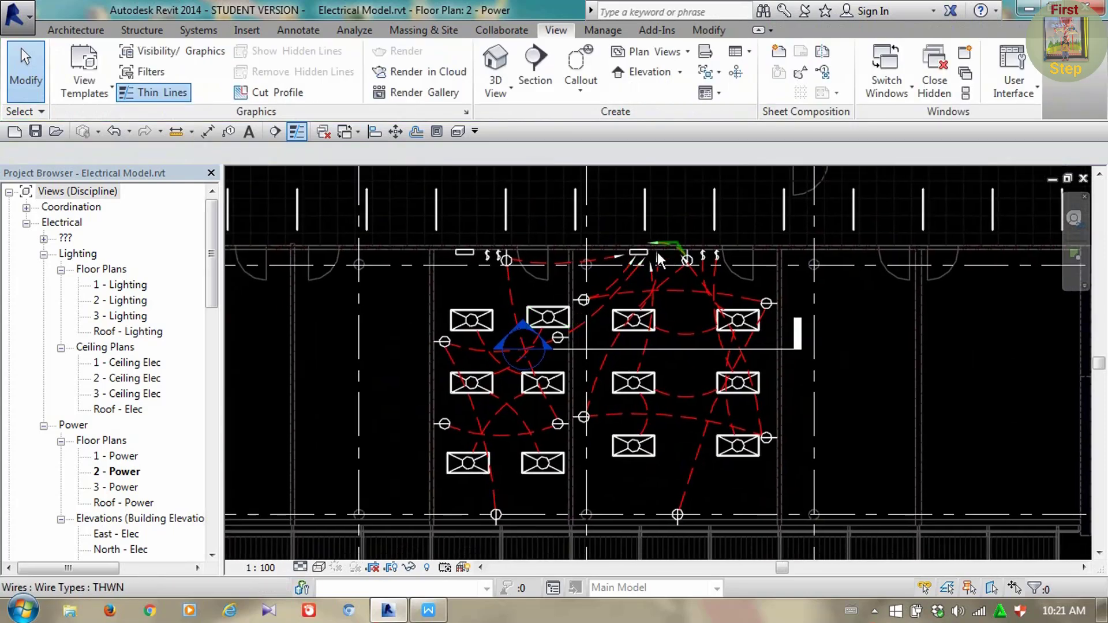
{"action": "scroll", "coordinate": [637, 258], "scroll_direction": "up", "scroll_amount": 3}
{"action": "left_click", "coordinate": [638, 255]}
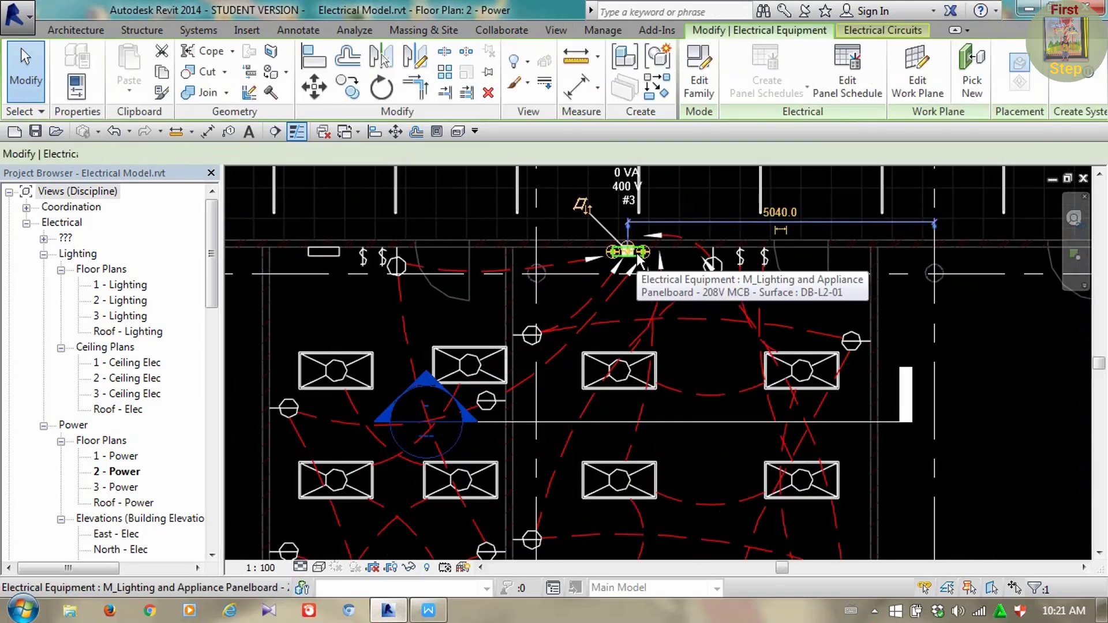
{"action": "left_click", "coordinate": [851, 89]}
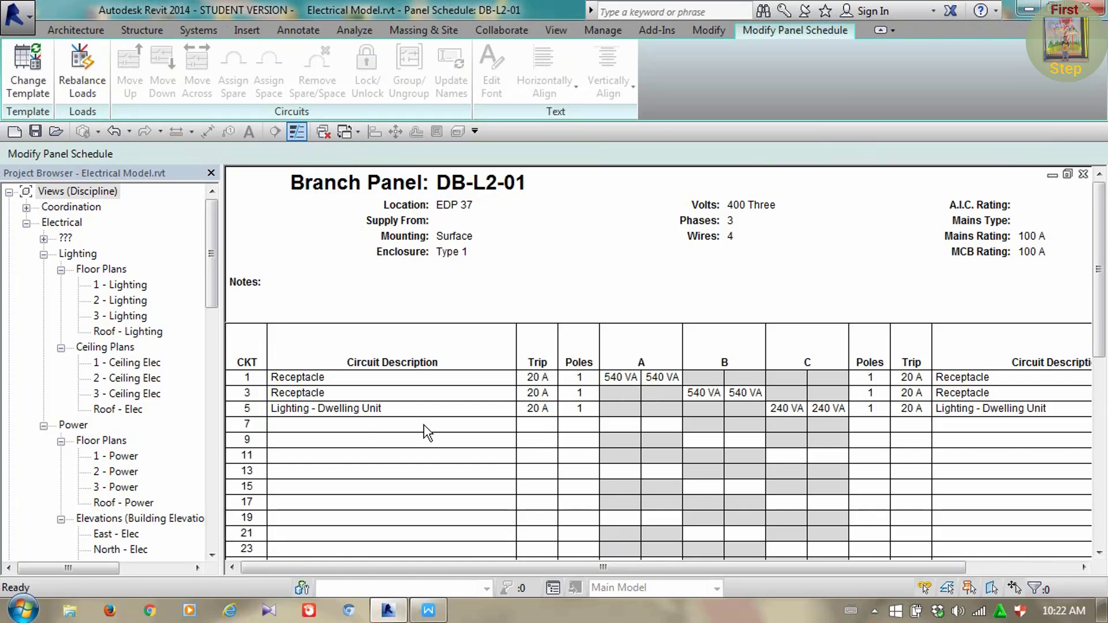
{"action": "left_click", "coordinate": [321, 381]}
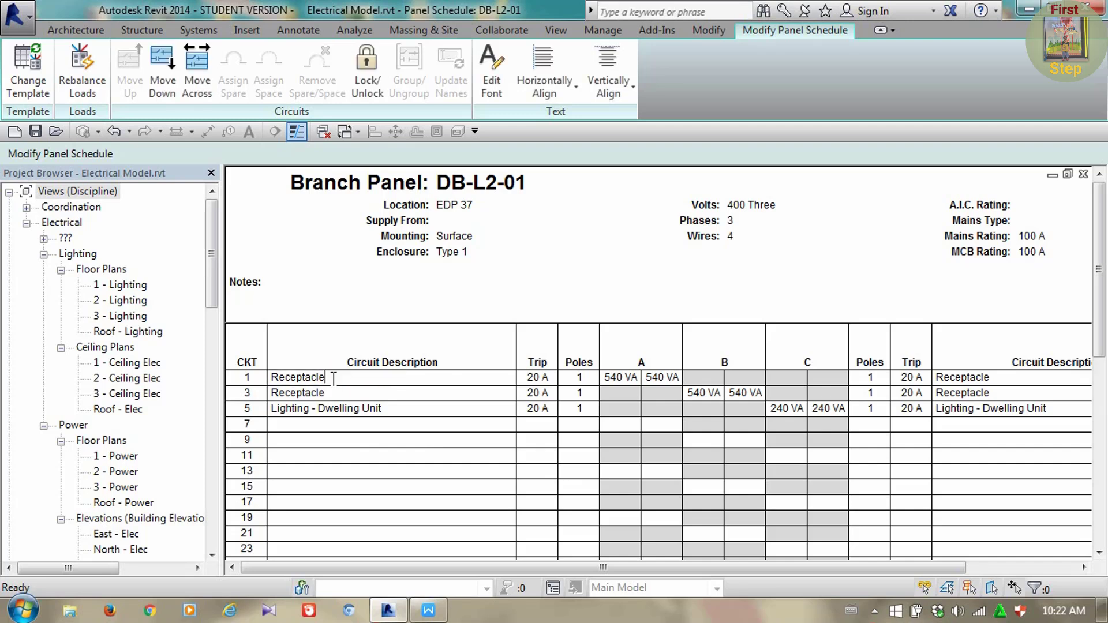
{"action": "left_click", "coordinate": [320, 381]}
{"action": "left_click", "coordinate": [251, 395]}
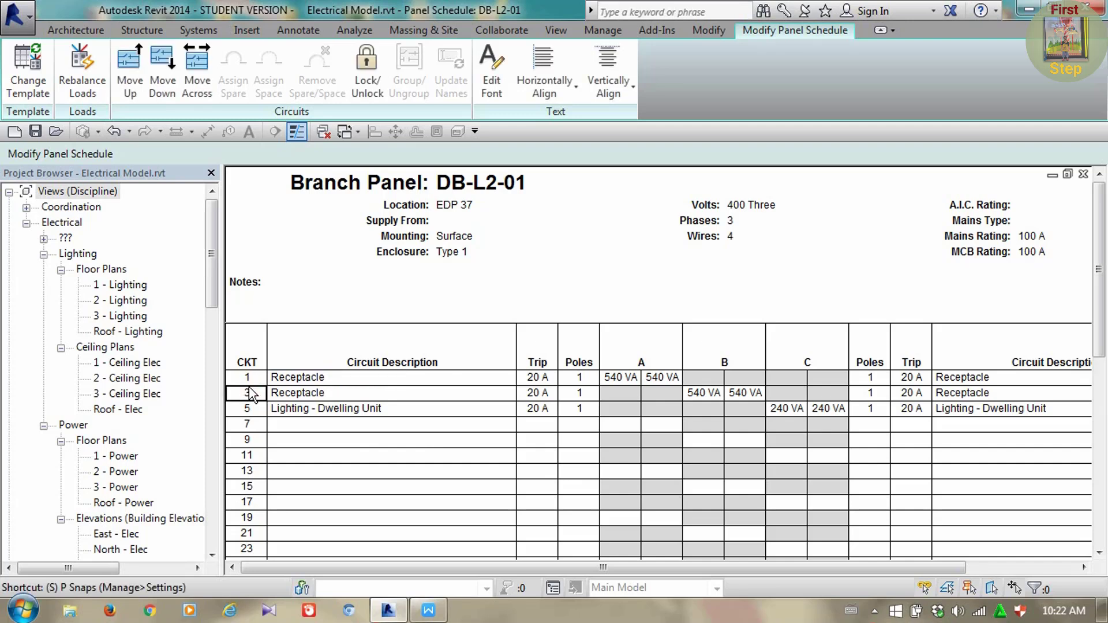
{"action": "left_click", "coordinate": [323, 410]}
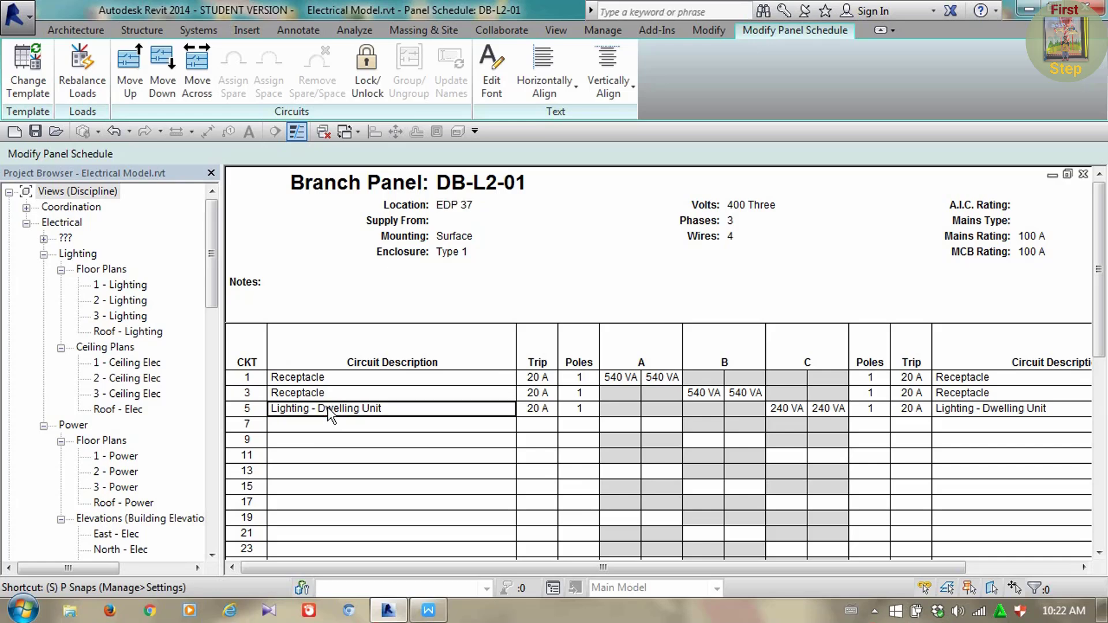
{"action": "left_click", "coordinate": [324, 409]}
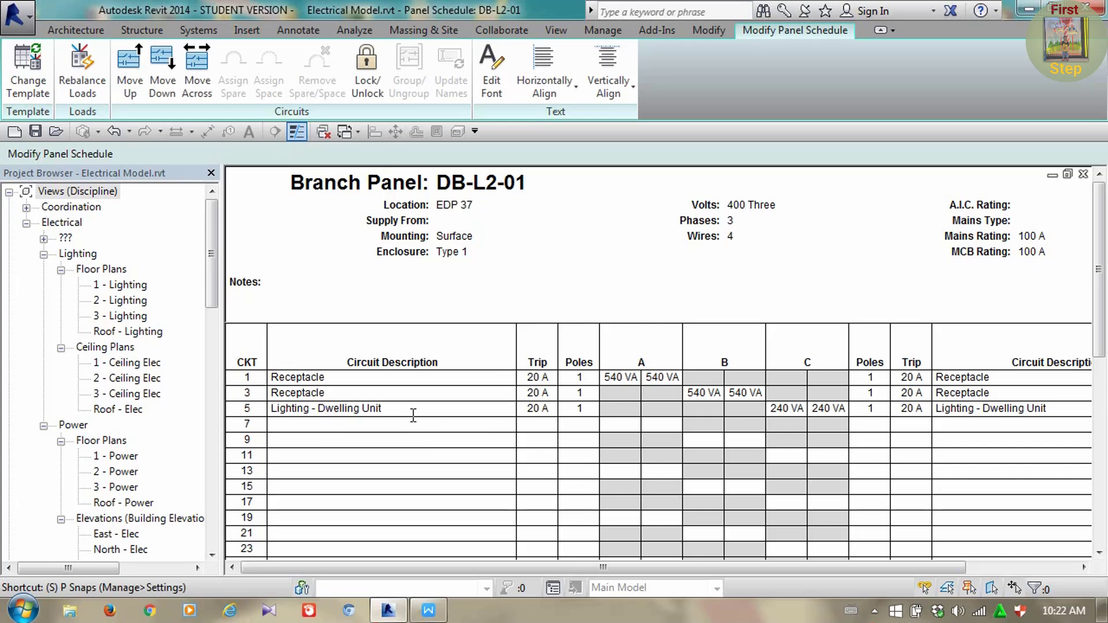
{"action": "left_click", "coordinate": [470, 441]}
{"action": "scroll", "coordinate": [470, 442], "scroll_direction": "down", "scroll_amount": 3}
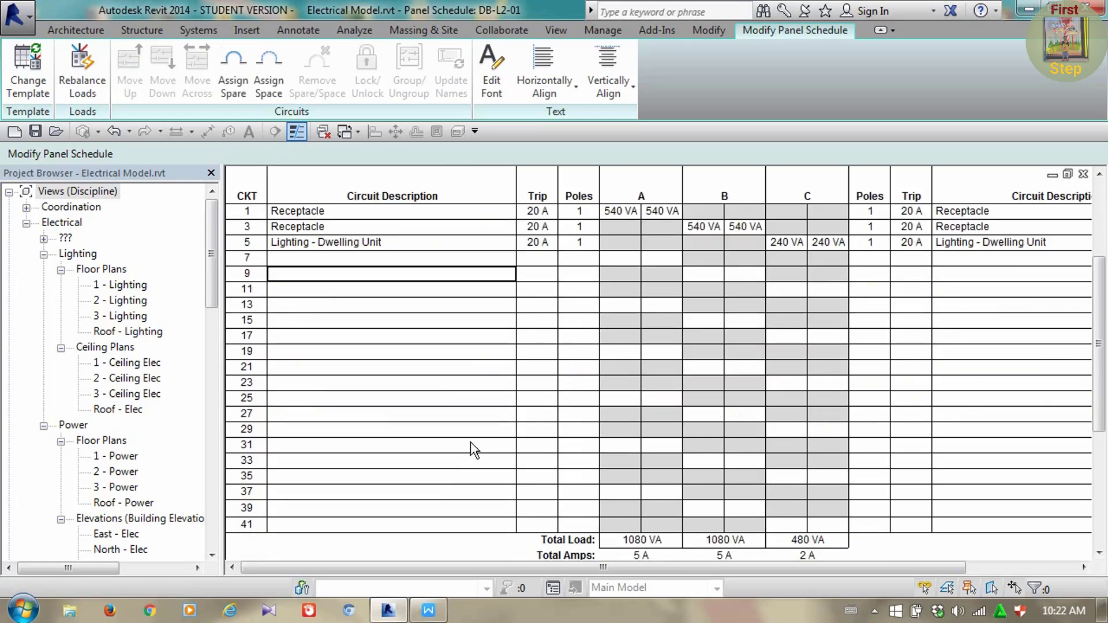
{"action": "scroll", "coordinate": [470, 442], "scroll_direction": "up", "scroll_amount": 3}
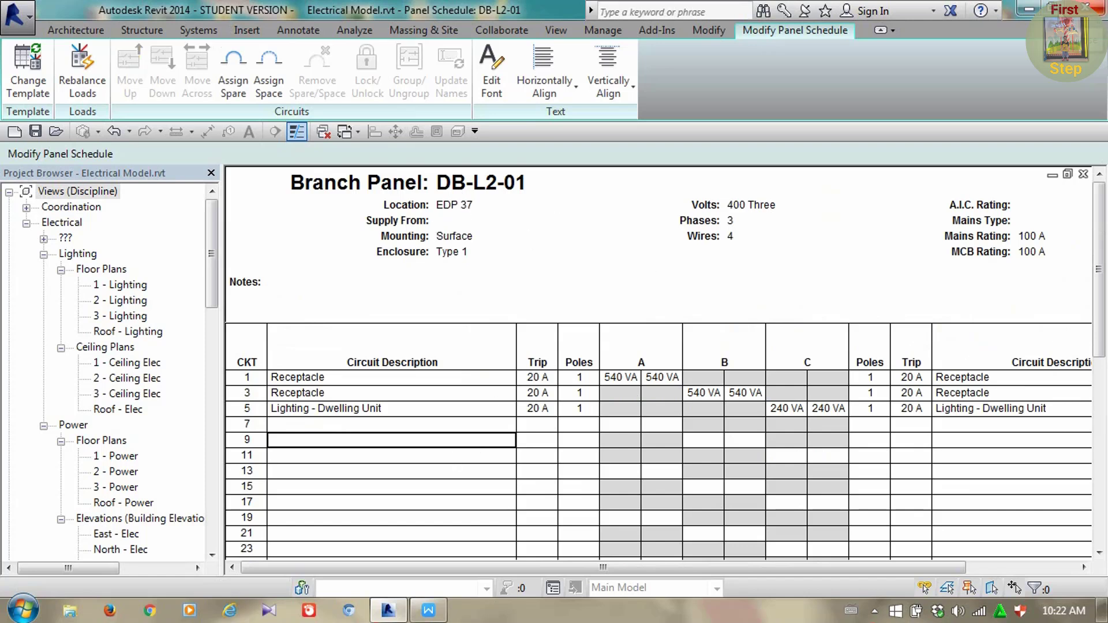
Switch from the panel schedule back to the 2 - Power floor plan
{"action": "left_click", "coordinate": [1030, 9]}
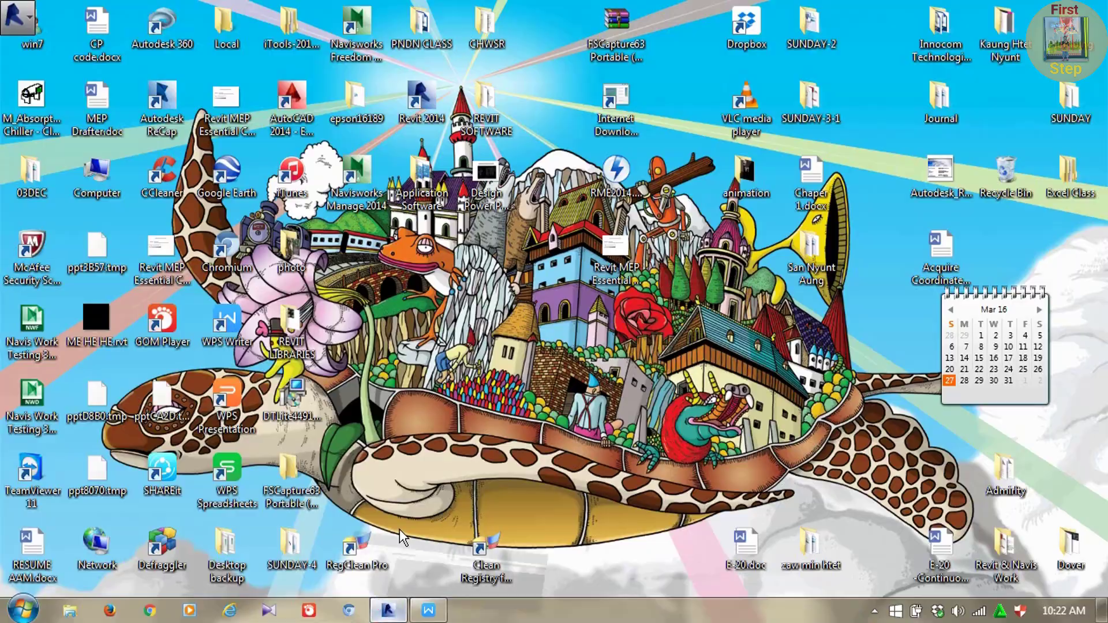
{"action": "left_click", "coordinate": [388, 610]}
{"action": "left_click", "coordinate": [565, 36]}
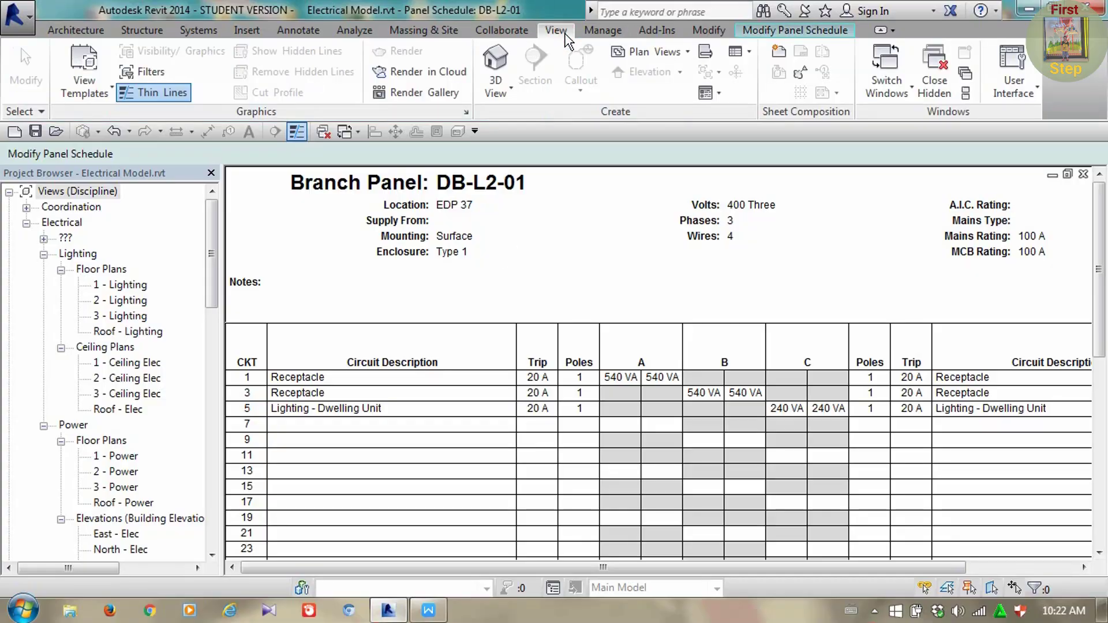
{"action": "left_click", "coordinate": [892, 85]}
{"action": "left_click", "coordinate": [857, 116]}
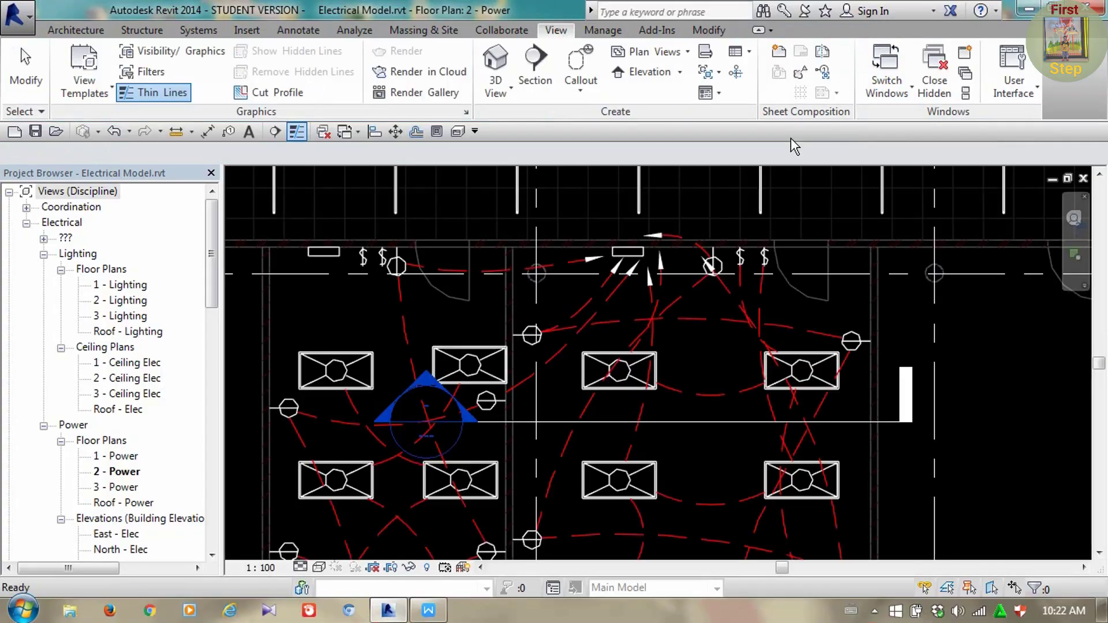
Start tagging rooms in the 2 - Power floor plan and make rooms visible in the view
{"action": "scroll", "coordinate": [625, 328], "scroll_direction": "down", "scroll_amount": 4}
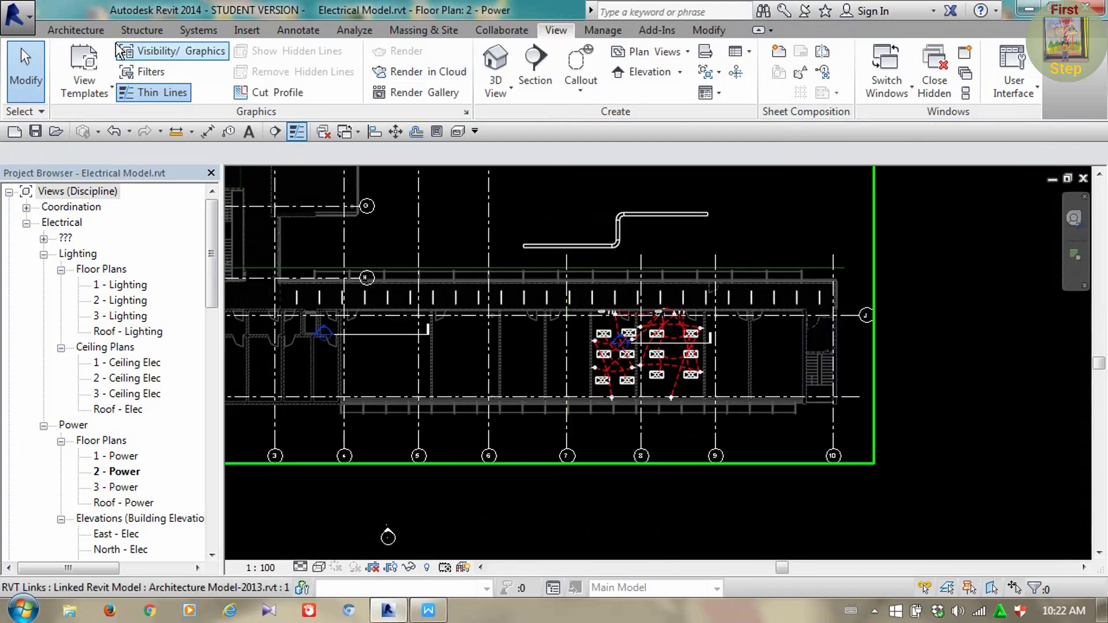
{"action": "left_click", "coordinate": [87, 34]}
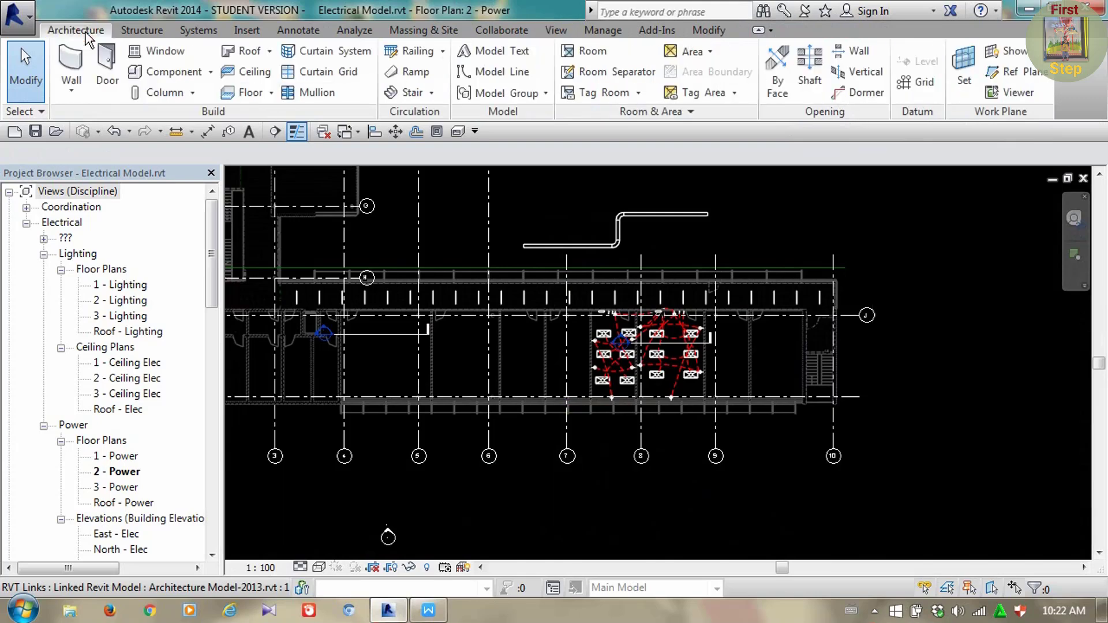
{"action": "left_click", "coordinate": [603, 94]}
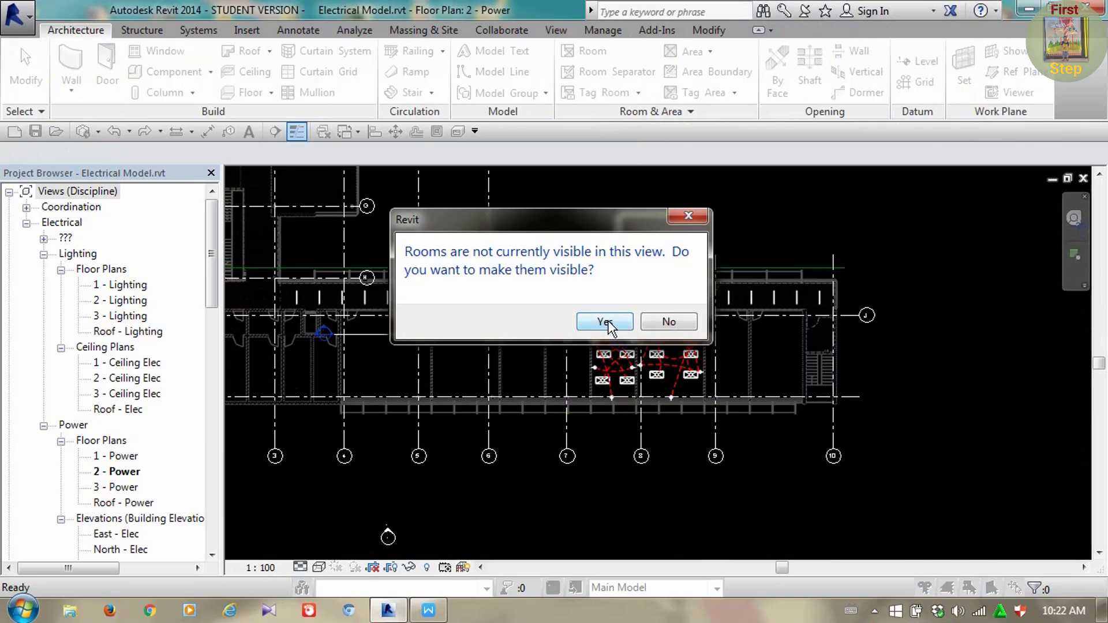
{"action": "left_click", "coordinate": [605, 322]}
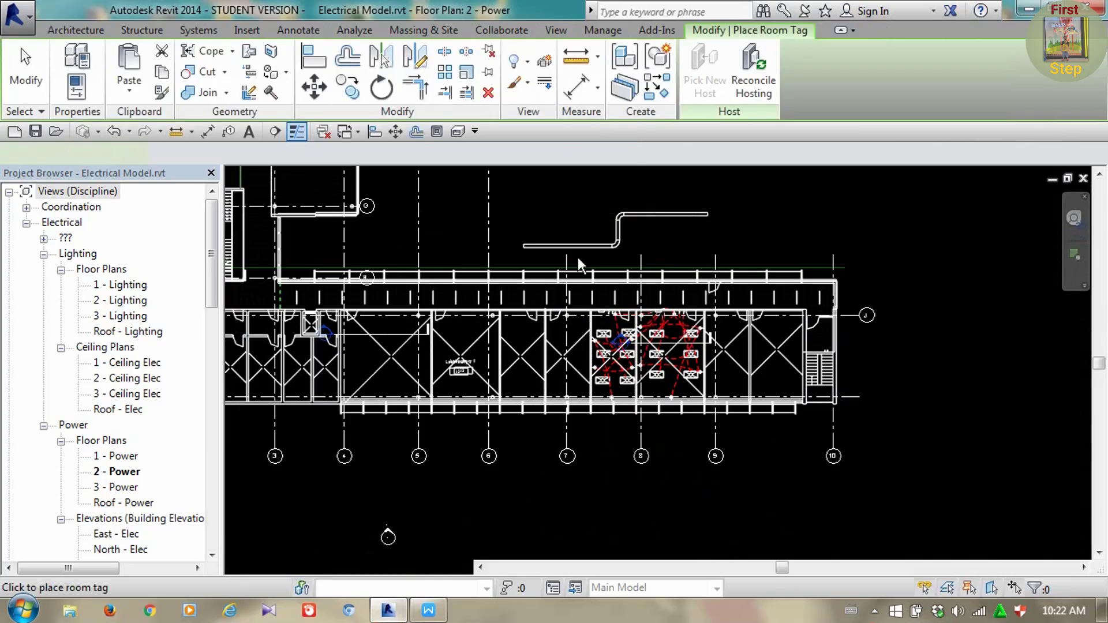
Place horizontal room tags without leaders in the Cleaning, Student Council, Meeting Room and EDP rooms
{"action": "scroll", "coordinate": [474, 360], "scroll_direction": "up", "scroll_amount": 1}
{"action": "scroll", "coordinate": [475, 363], "scroll_direction": "up", "scroll_amount": 3}
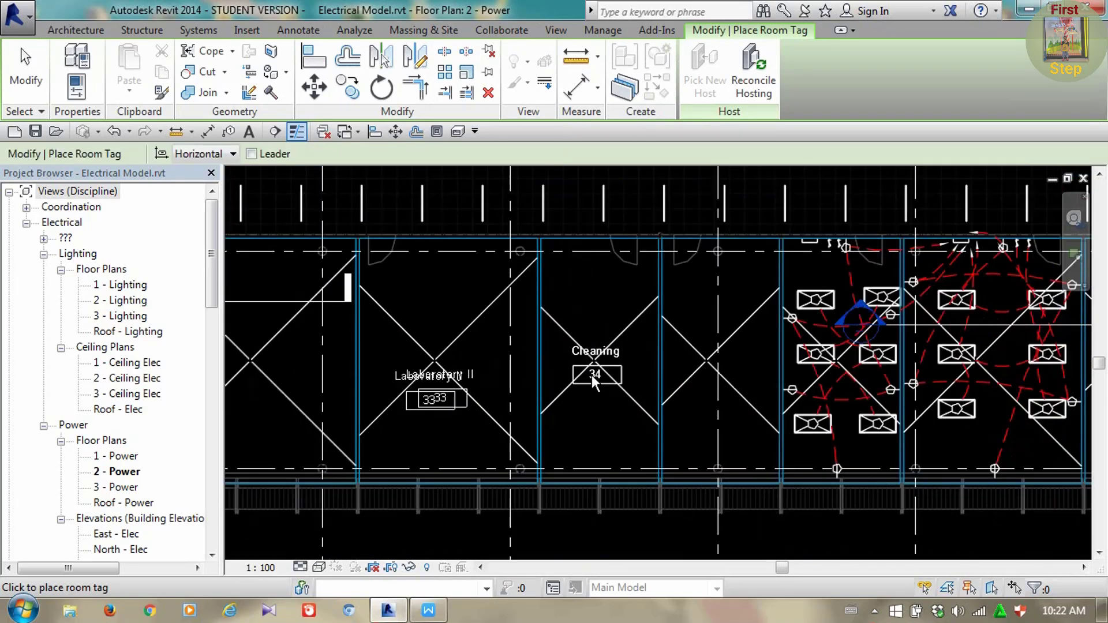
{"action": "scroll", "coordinate": [593, 374], "scroll_direction": "up", "scroll_amount": 2}
{"action": "left_click", "coordinate": [598, 376]}
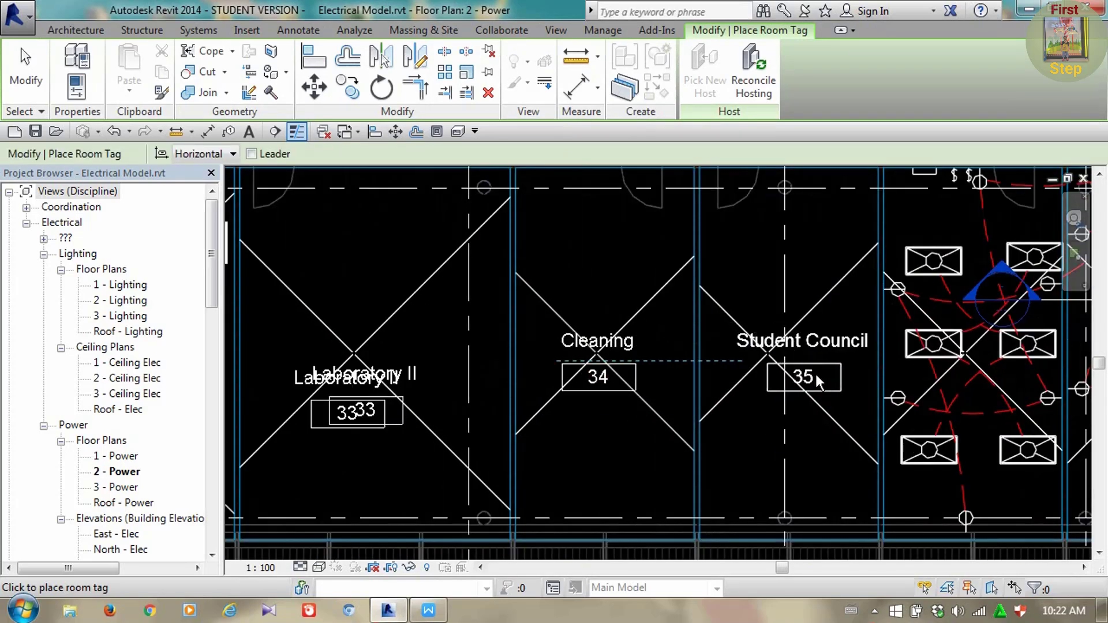
{"action": "left_click", "coordinate": [824, 378]}
{"action": "middle_click_drag", "start_coordinate": [831, 372], "coordinate": [333, 360]}
{"action": "left_click", "coordinate": [707, 408]}
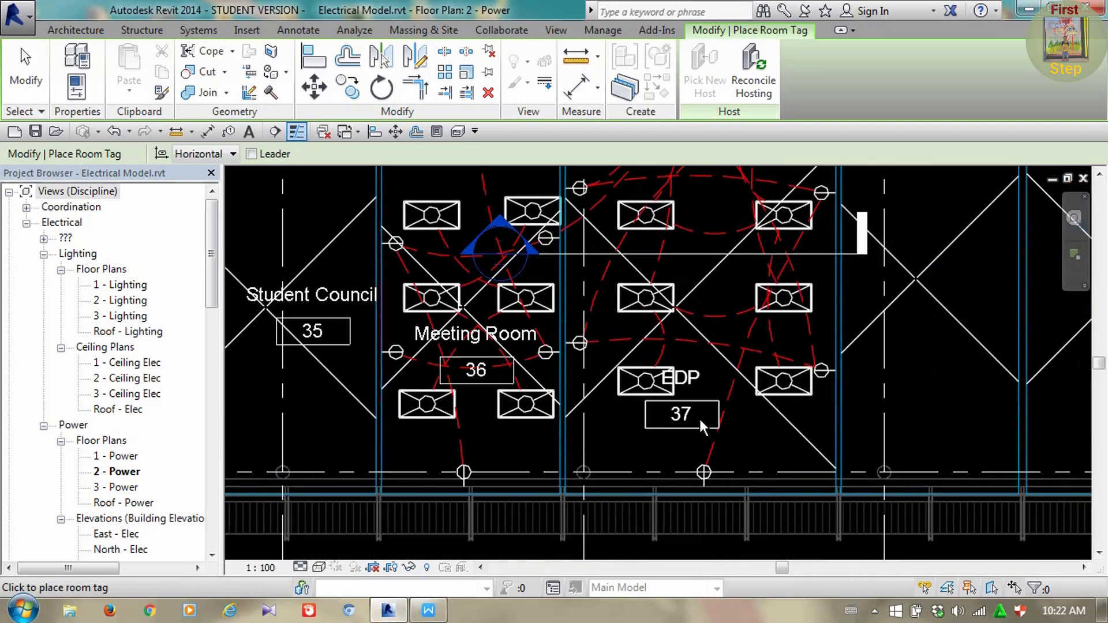
{"action": "left_click", "coordinate": [699, 420]}
Place room tags in the EDP Management and Server Space rooms and finish tagging
{"action": "scroll", "coordinate": [704, 427], "scroll_direction": "down", "scroll_amount": 2}
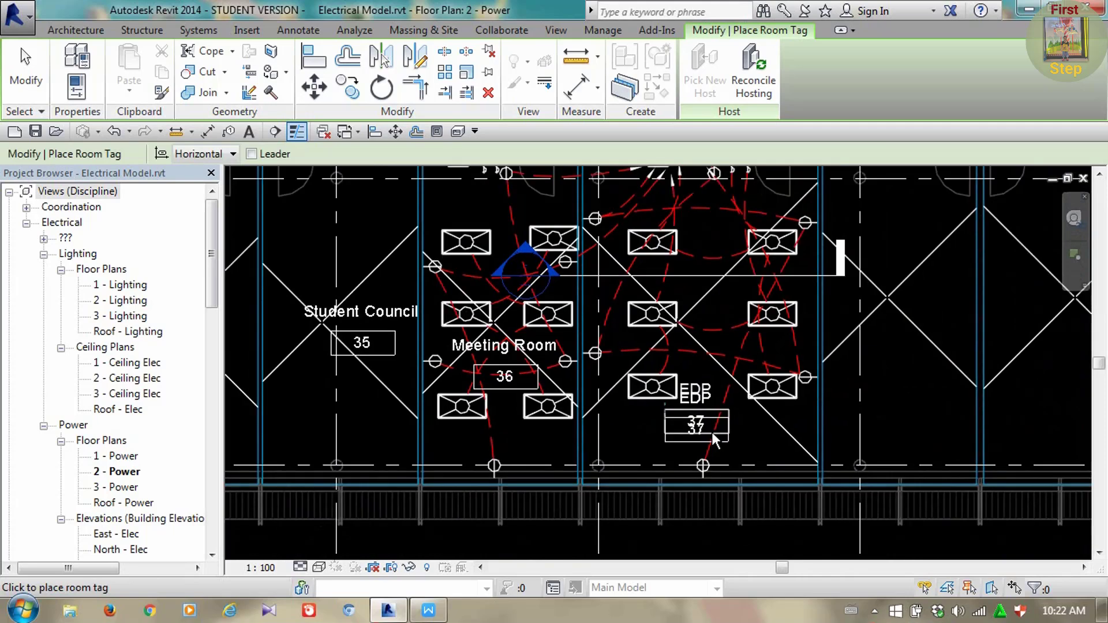
{"action": "scroll", "coordinate": [881, 398], "scroll_direction": "down", "scroll_amount": 1}
{"action": "left_click", "coordinate": [878, 400]}
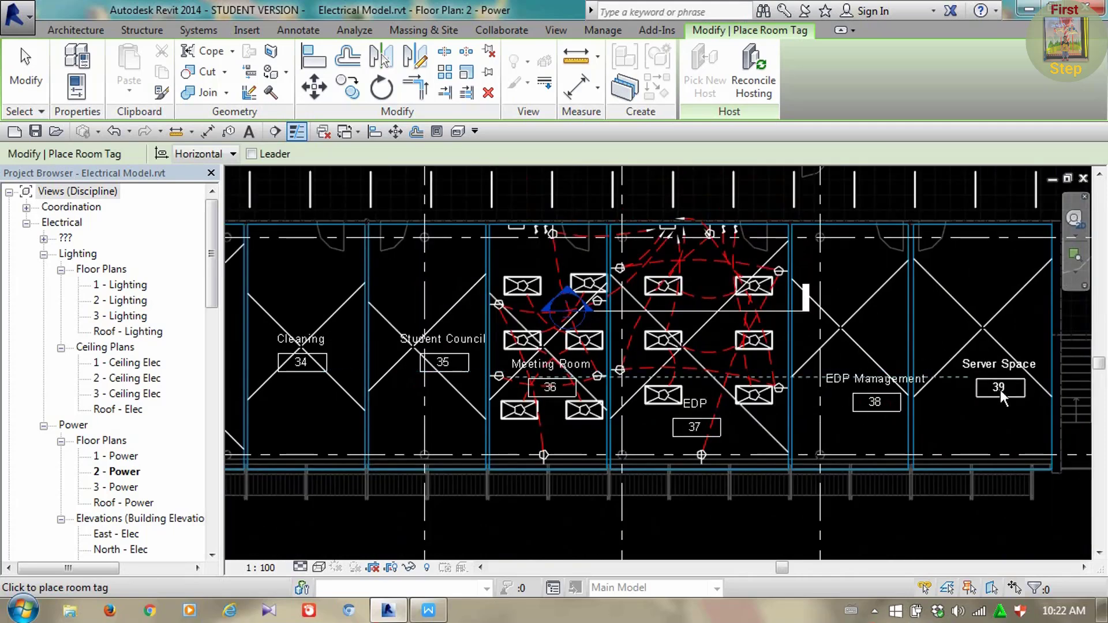
{"action": "left_click", "coordinate": [996, 390]}
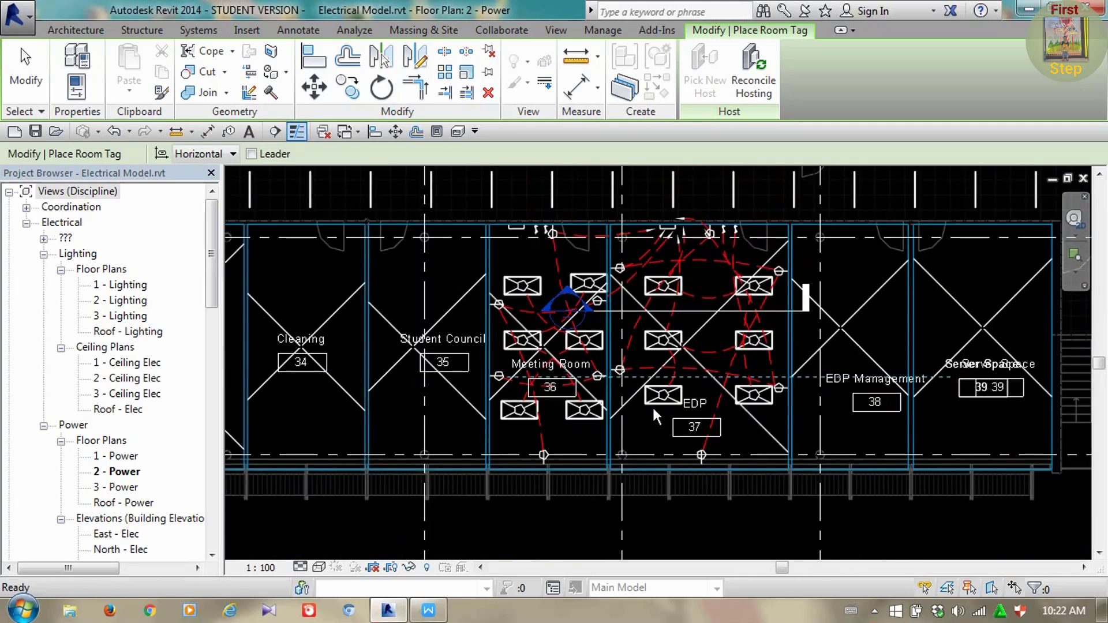
{"action": "key", "text": "Escape"}
Check the room tags around panel DB-L2-01, then reopen its panel schedule and review the location and circuit rows
{"action": "scroll", "coordinate": [658, 412], "scroll_direction": "up", "scroll_amount": 2}
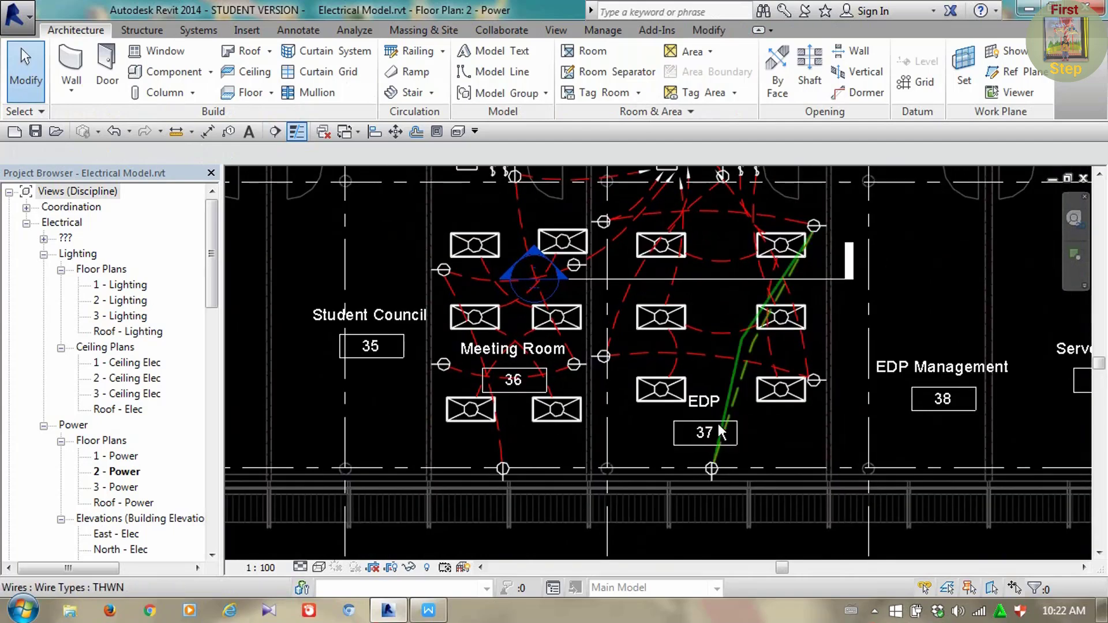
{"action": "scroll", "coordinate": [720, 432], "scroll_direction": "down", "scroll_amount": 2}
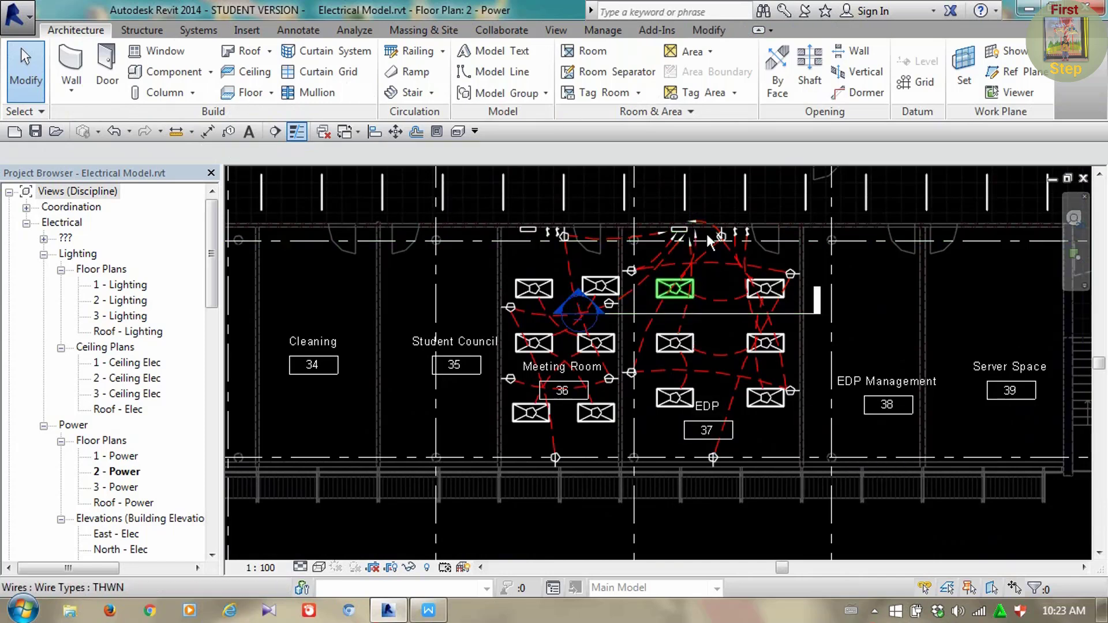
{"action": "left_click", "coordinate": [558, 32]}
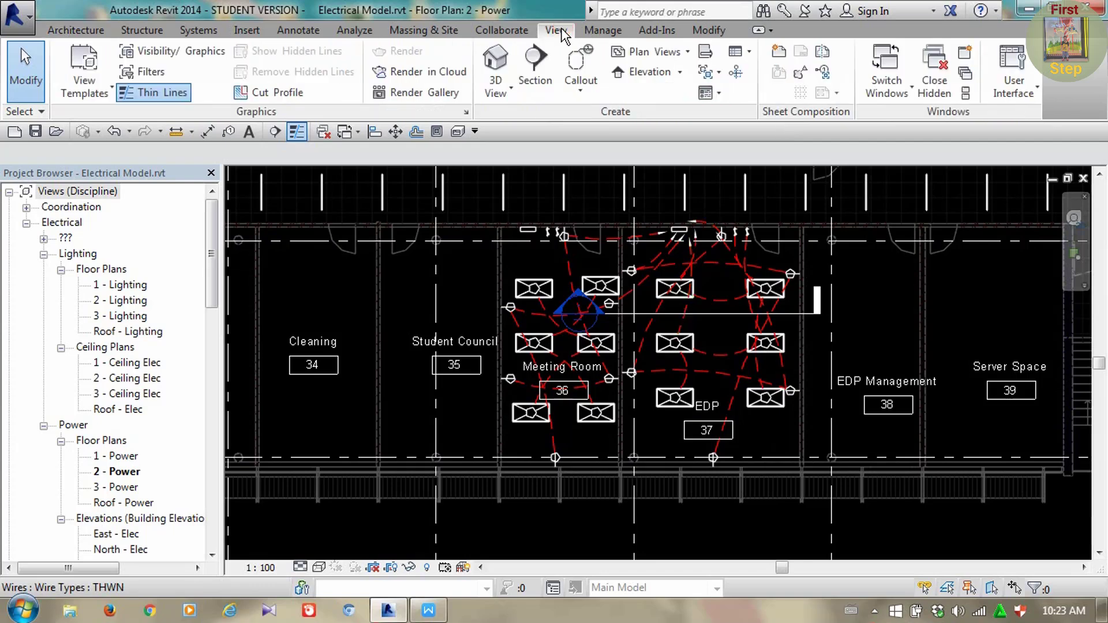
{"action": "scroll", "coordinate": [679, 234], "scroll_direction": "up", "scroll_amount": 2}
{"action": "left_click", "coordinate": [684, 227]}
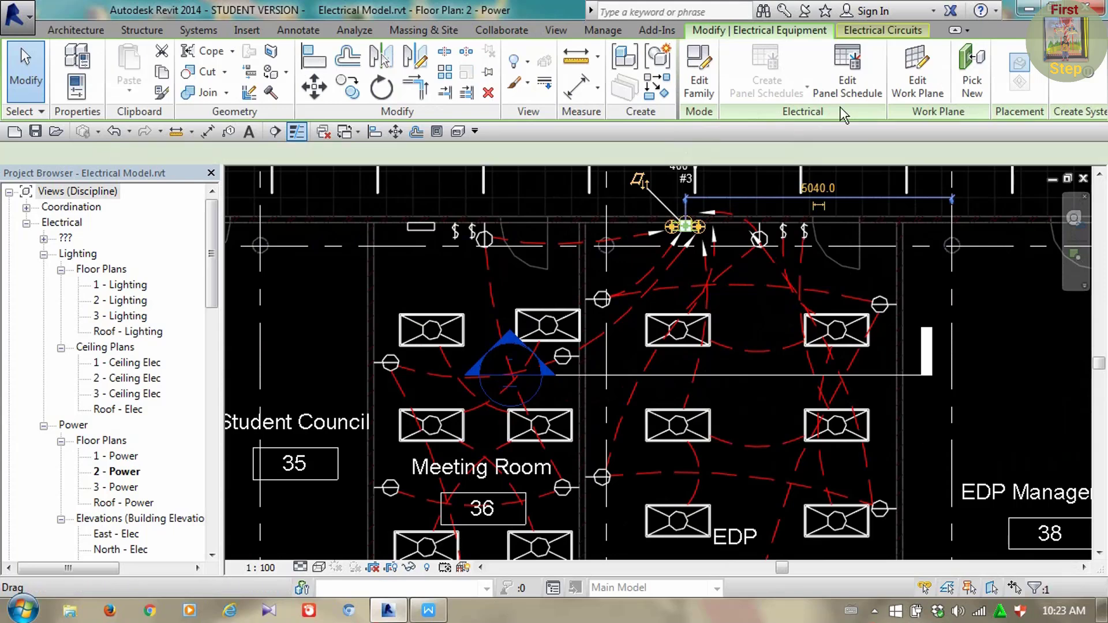
{"action": "left_click", "coordinate": [839, 81]}
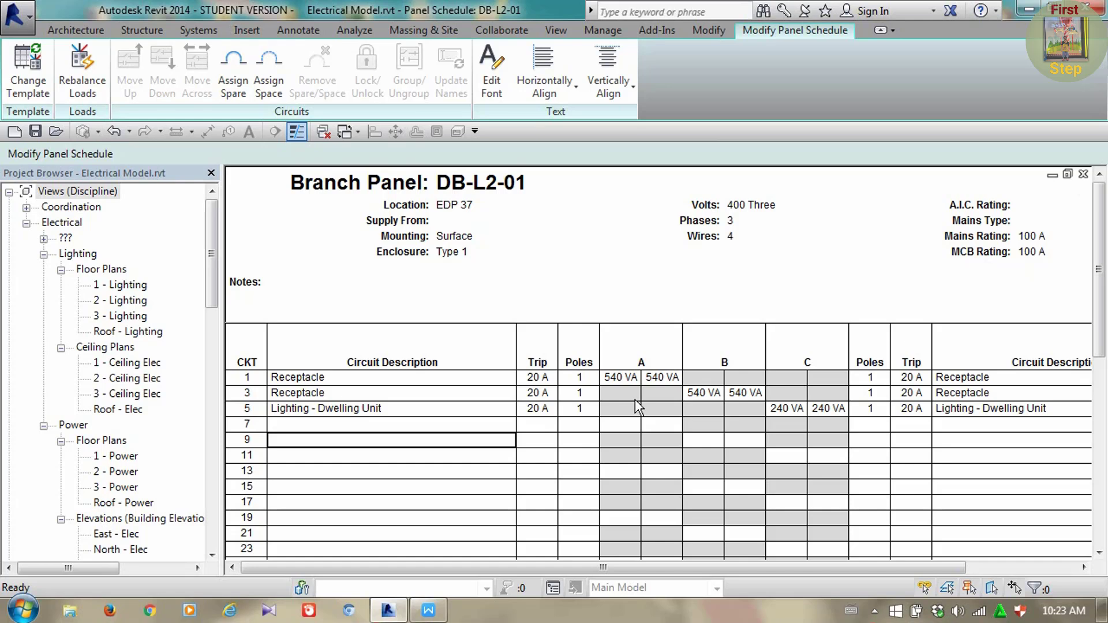
{"action": "scroll", "coordinate": [515, 424], "scroll_direction": "down", "scroll_amount": 1}
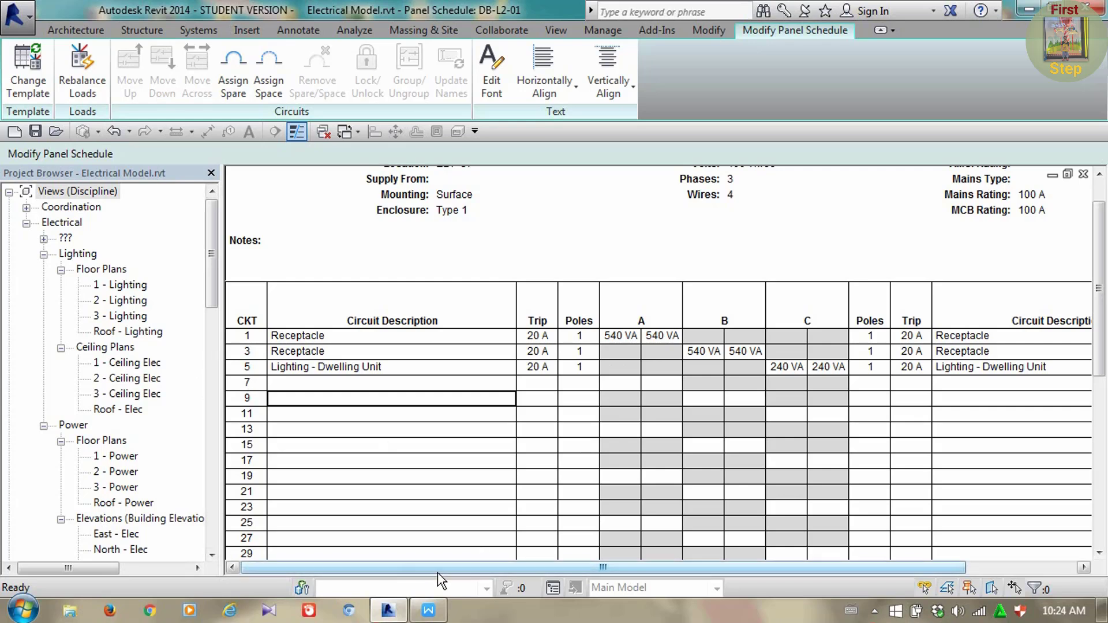
{"action": "left_click_drag", "start_coordinate": [438, 568], "coordinate": [411, 569]}
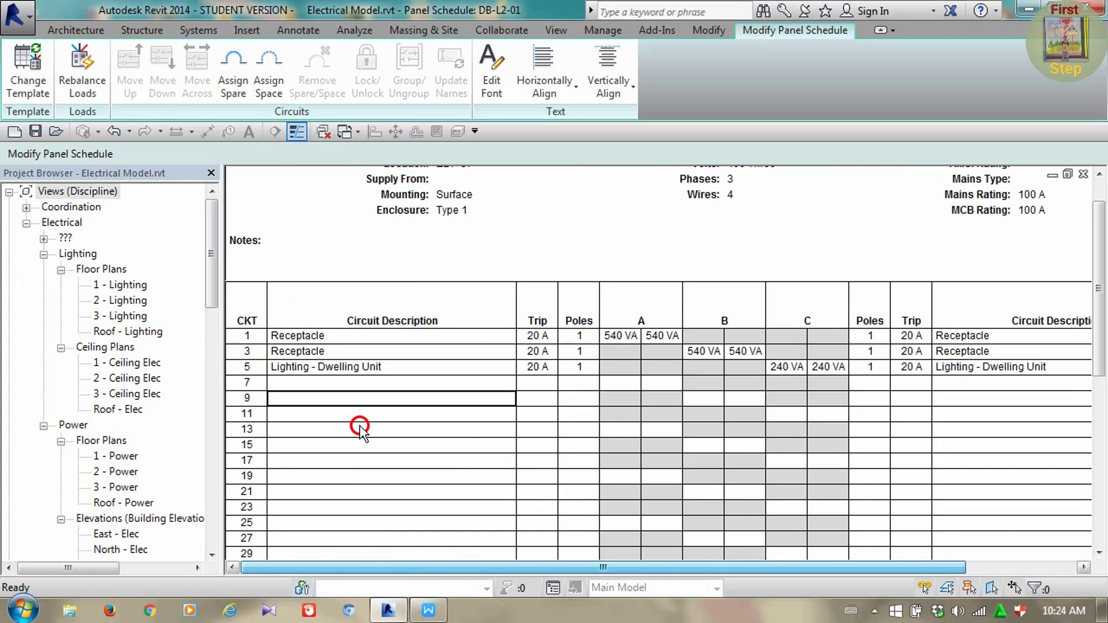
Examine the circuit loads on phases A, B and C and the total load and amps rows in the DB-L2-01 schedule
{"action": "left_click_drag", "start_coordinate": [479, 568], "coordinate": [1013, 501]}
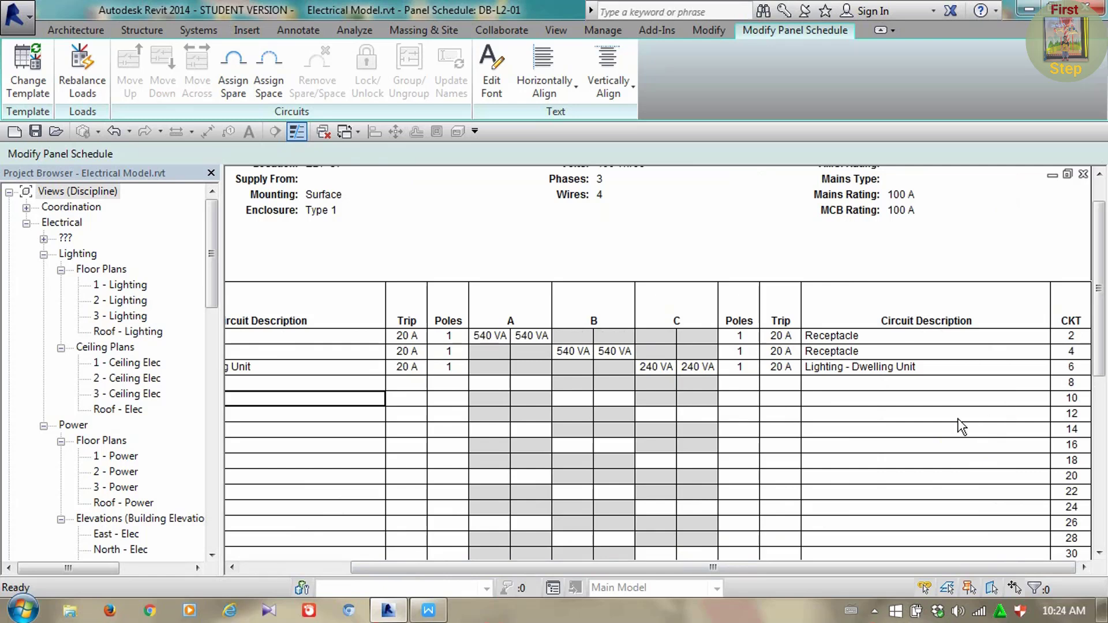
{"action": "left_click", "coordinate": [645, 365]}
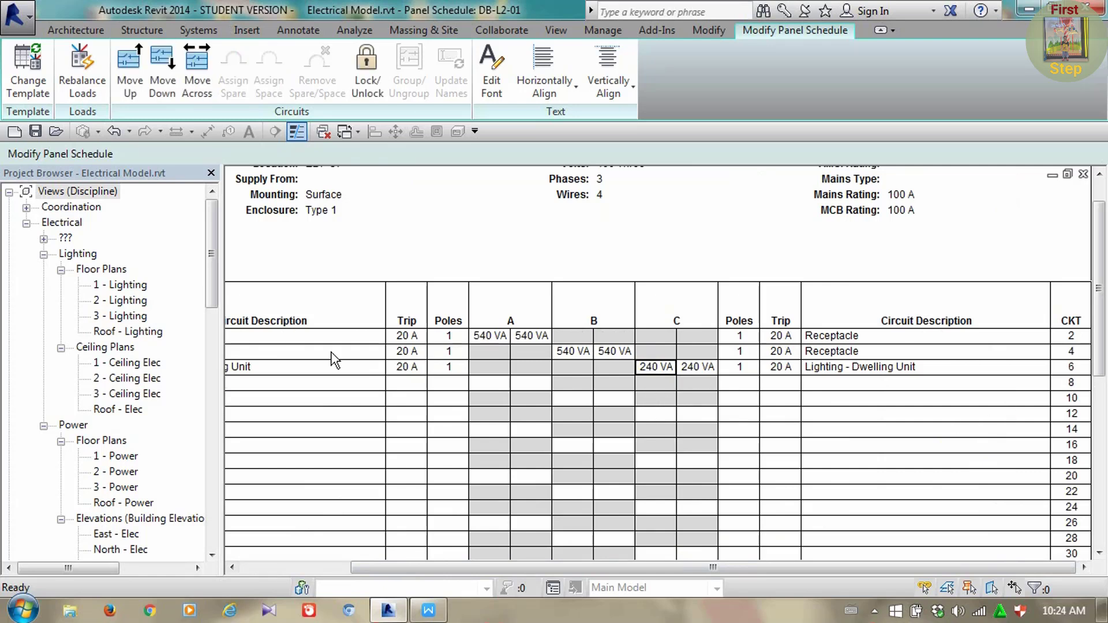
{"action": "scroll", "coordinate": [445, 490], "scroll_direction": "down", "scroll_amount": 2}
{"action": "left_click_drag", "start_coordinate": [469, 566], "coordinate": [366, 577]}
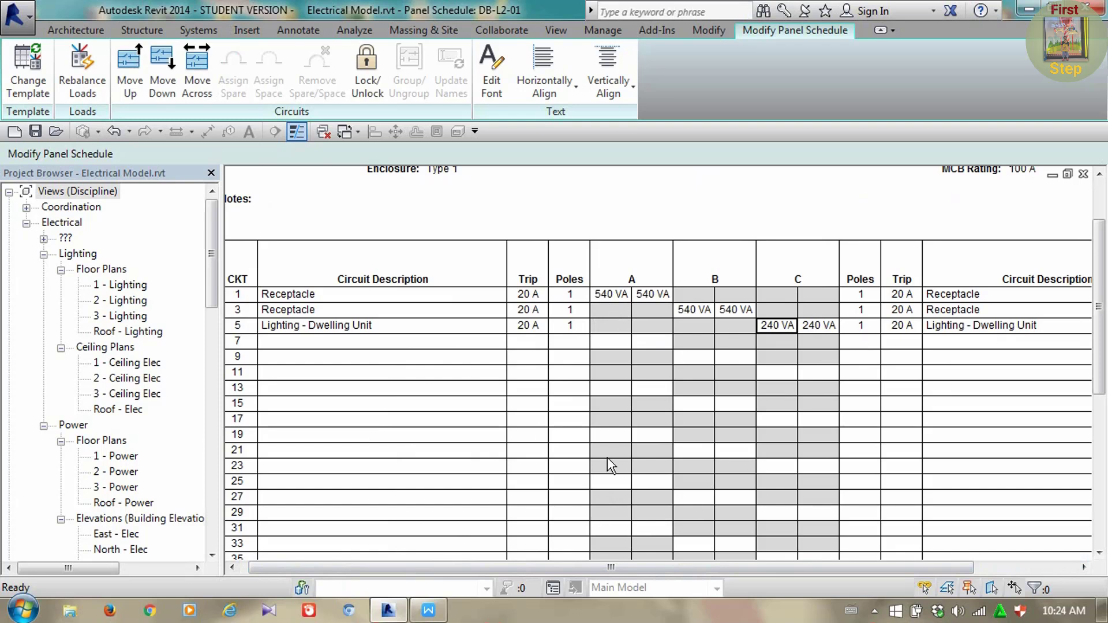
{"action": "left_click_drag", "start_coordinate": [587, 568], "coordinate": [913, 486]}
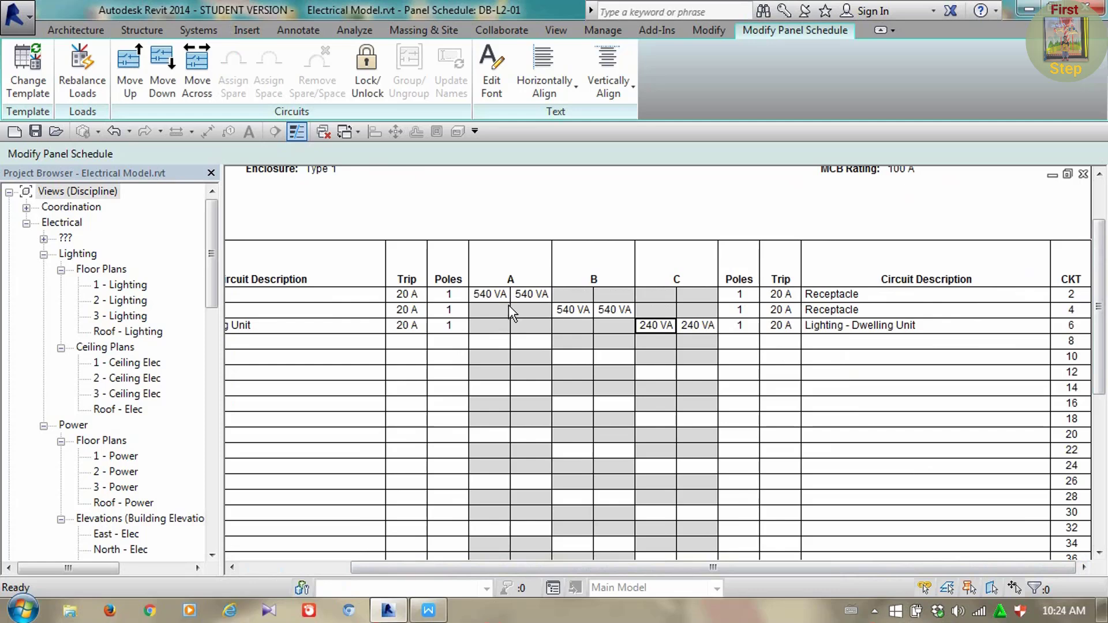
{"action": "scroll", "coordinate": [508, 305], "scroll_direction": "down", "scroll_amount": 5}
{"action": "scroll", "coordinate": [525, 335], "scroll_direction": "up", "scroll_amount": 5}
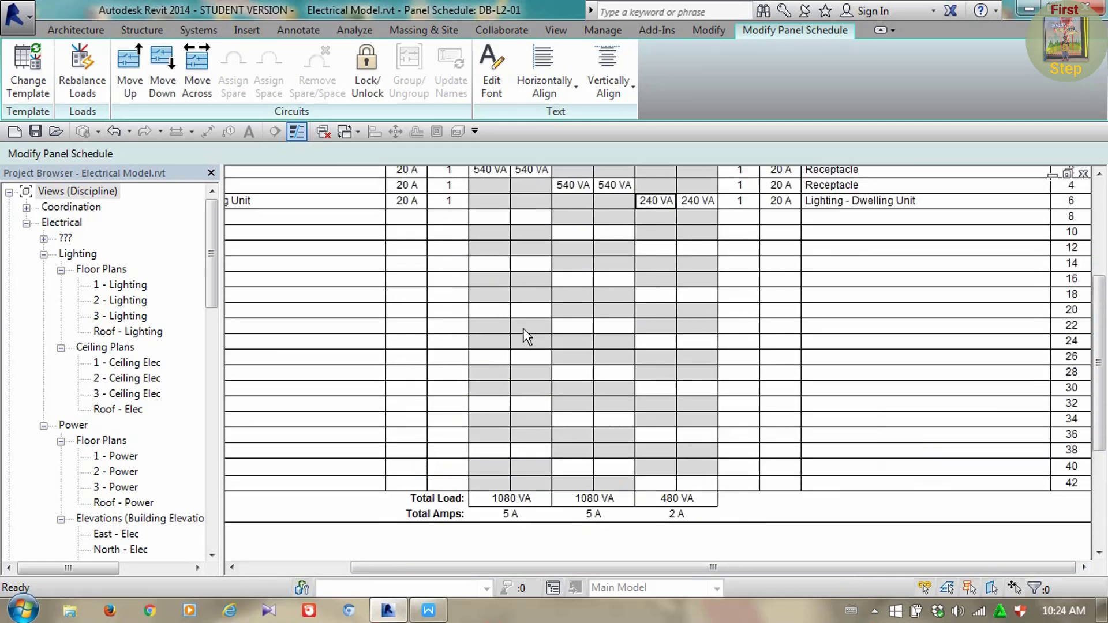
{"action": "scroll", "coordinate": [525, 336], "scroll_direction": "down", "scroll_amount": 1}
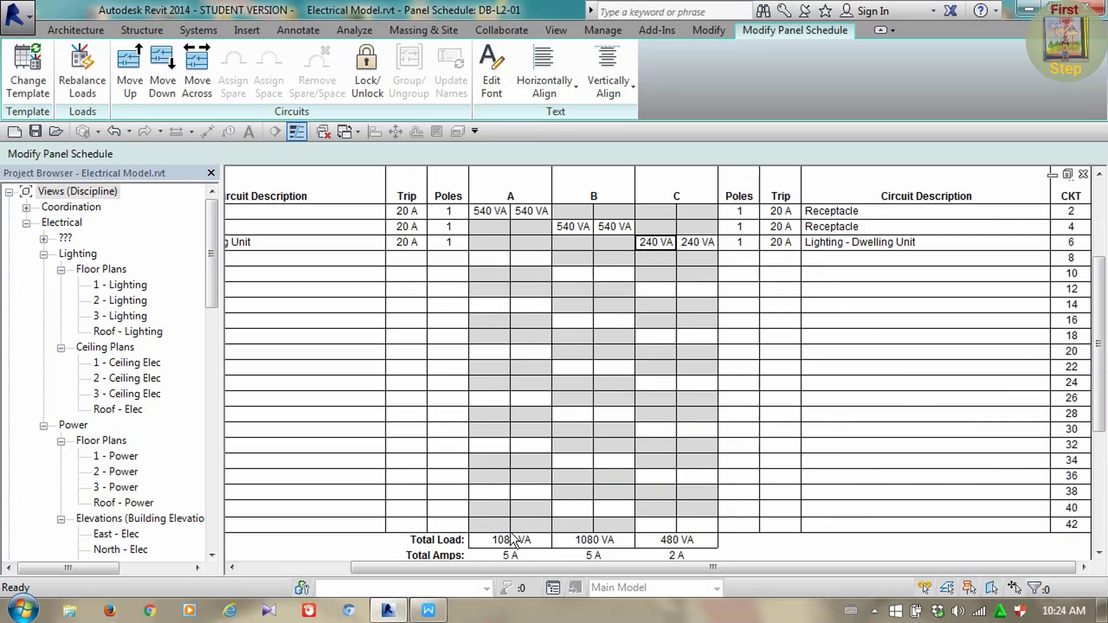
{"action": "scroll", "coordinate": [572, 494], "scroll_direction": "down", "scroll_amount": 3}
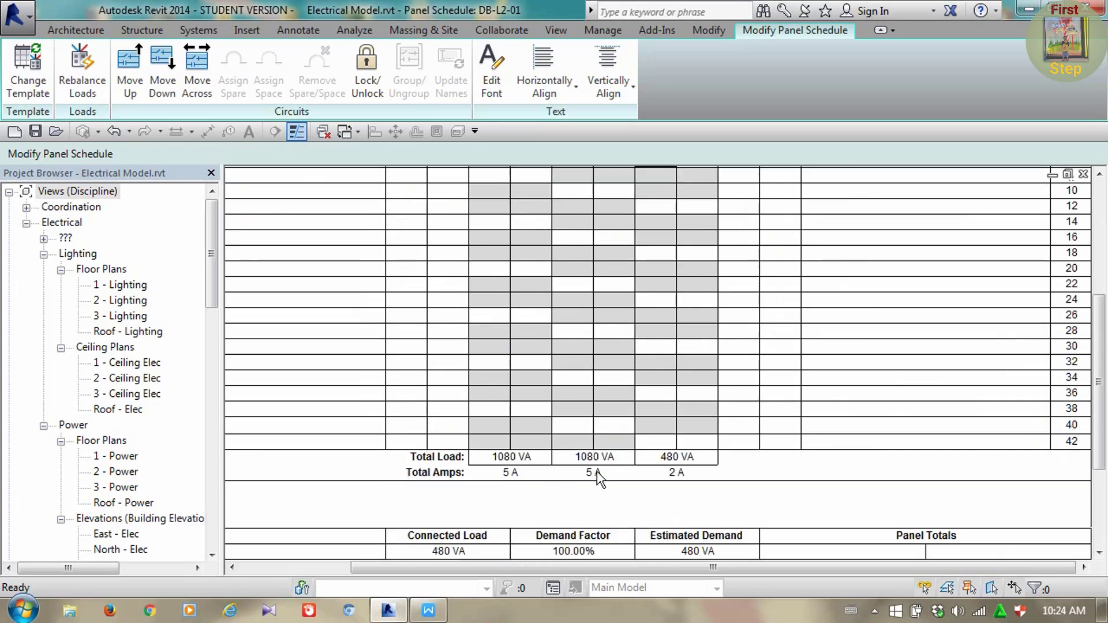
{"action": "scroll", "coordinate": [649, 473], "scroll_direction": "up", "scroll_amount": 3}
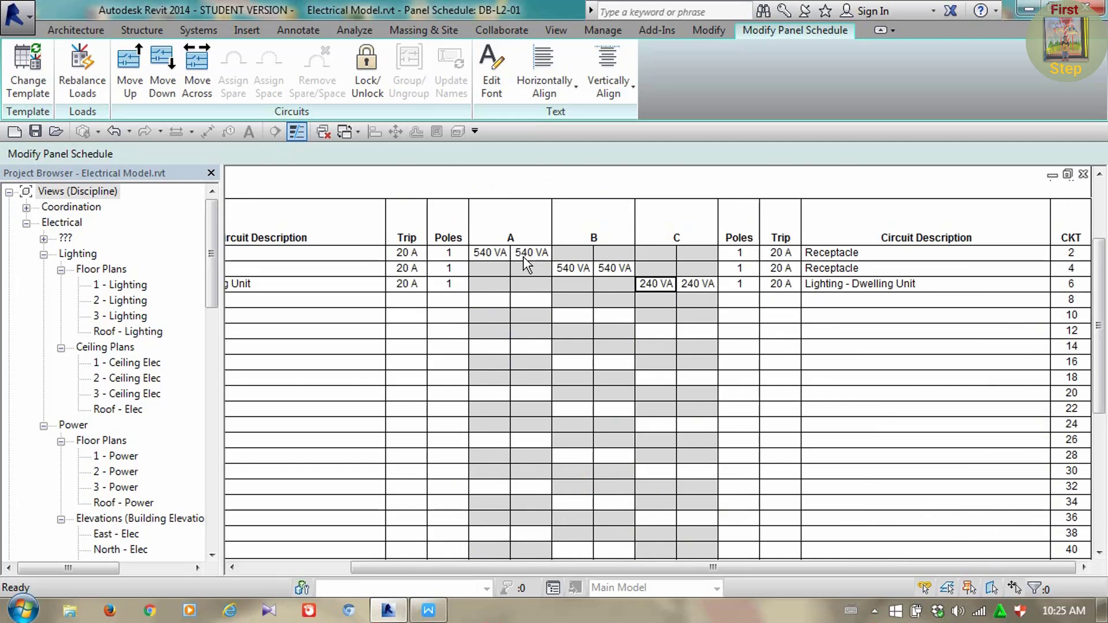
Compare the odd and even circuit descriptions with the phase totals and the connected load, demand and panel totals table
{"action": "left_click_drag", "start_coordinate": [557, 566], "coordinate": [280, 566]}
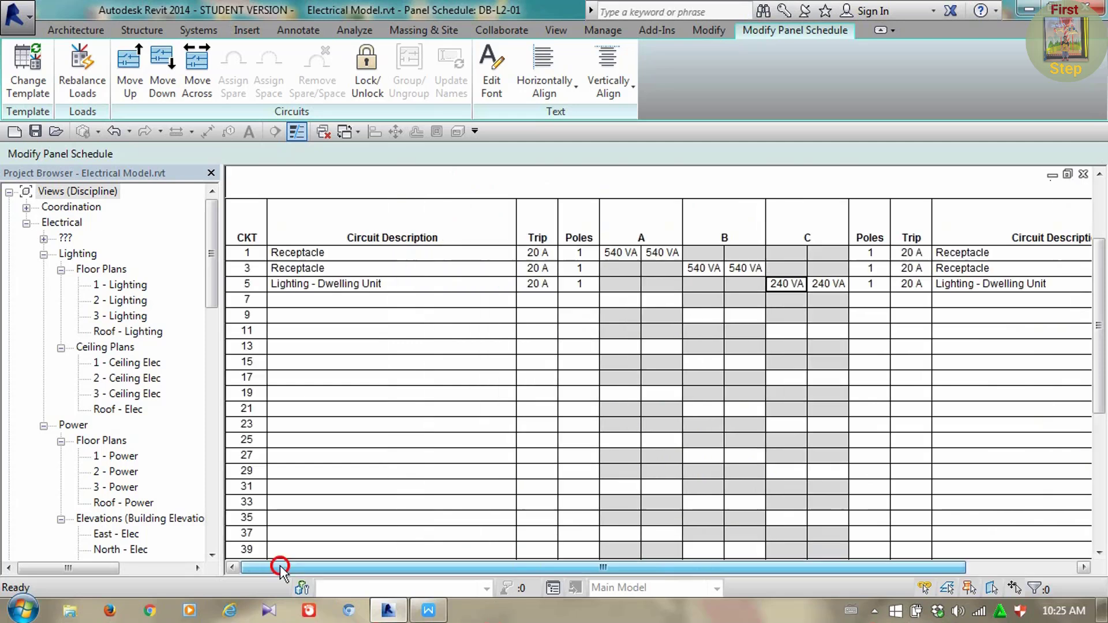
{"action": "left_click_drag", "start_coordinate": [616, 566], "coordinate": [725, 565]}
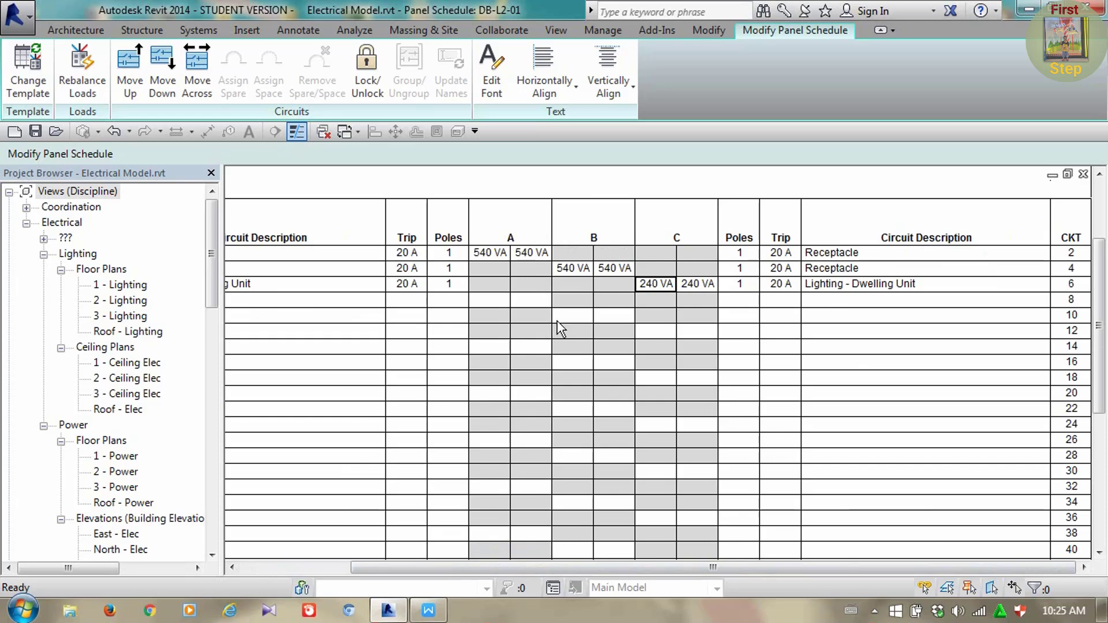
{"action": "scroll", "coordinate": [572, 294], "scroll_direction": "down", "scroll_amount": 5}
{"action": "scroll", "coordinate": [551, 355], "scroll_direction": "up", "scroll_amount": 2}
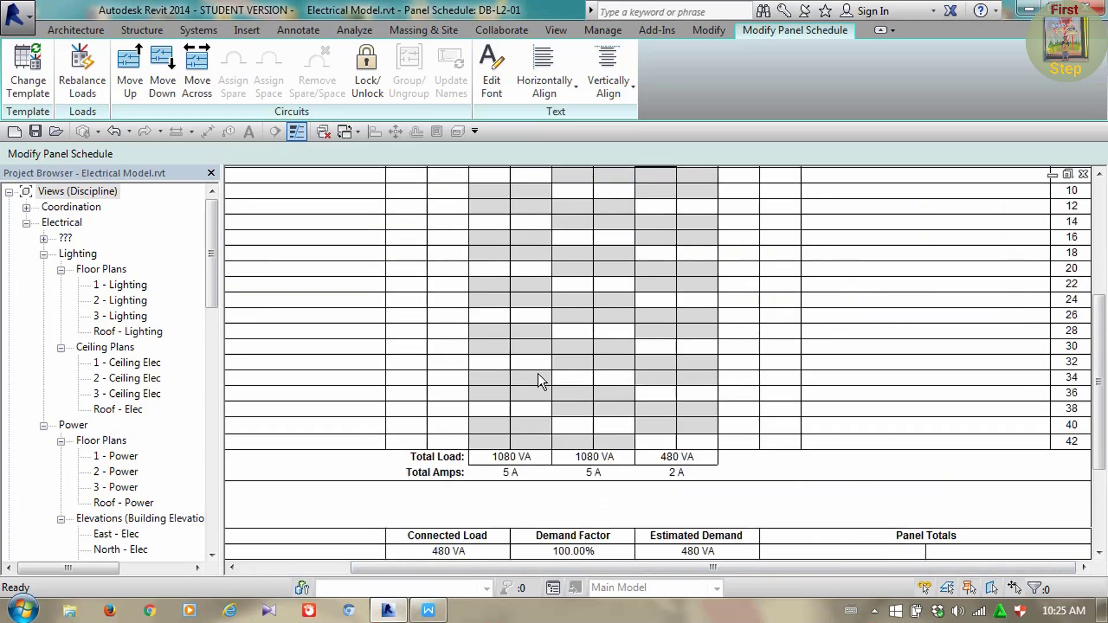
{"action": "scroll", "coordinate": [519, 389], "scroll_direction": "down", "scroll_amount": 2}
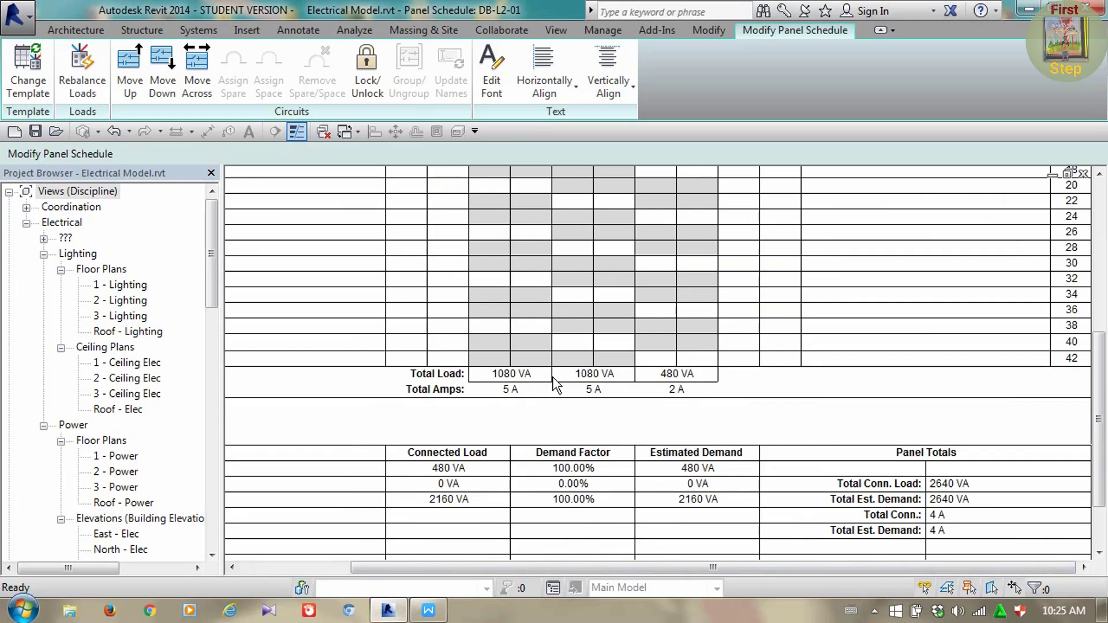
{"action": "scroll", "coordinate": [527, 393], "scroll_direction": "up", "scroll_amount": 5}
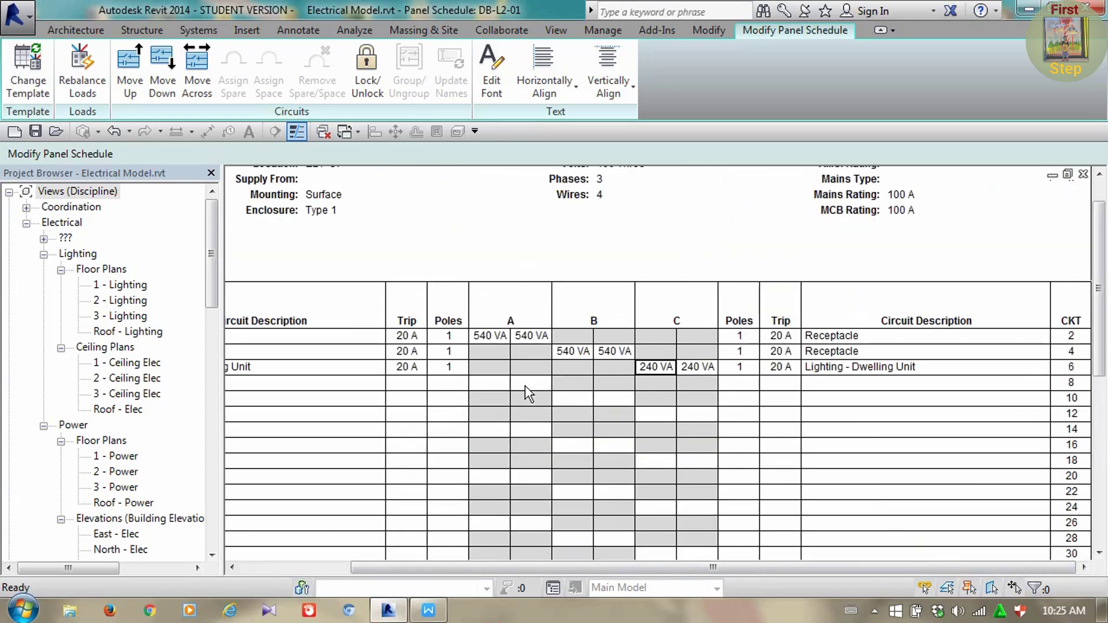
Rebalance the loads across the phases of panel DB-L2-01 and check the phase totals and circuit rows
{"action": "left_click", "coordinate": [85, 89]}
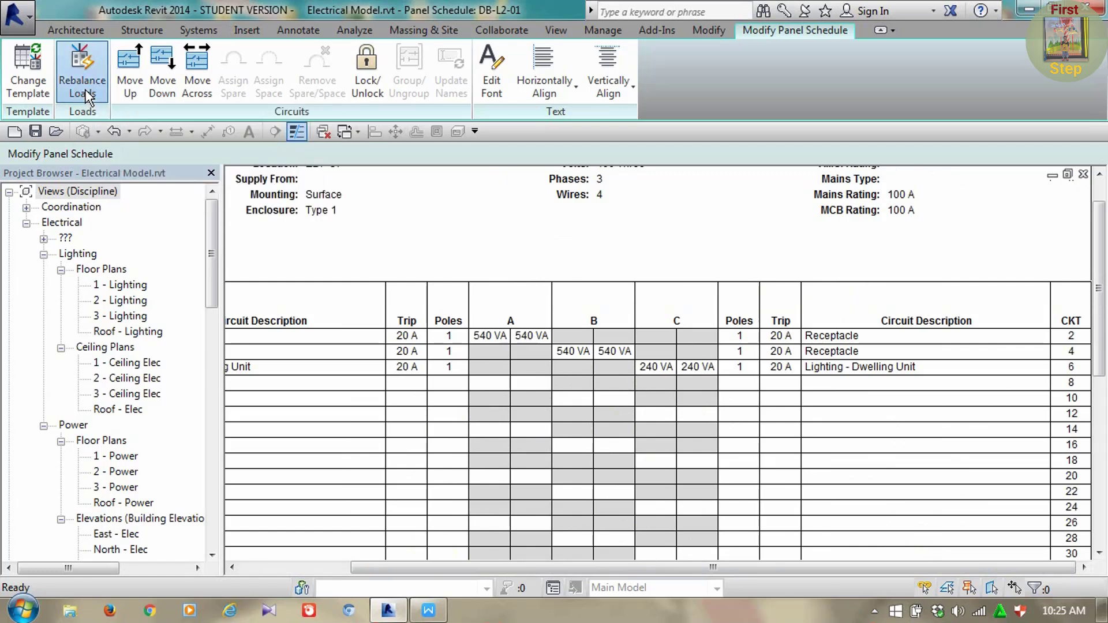
{"action": "scroll", "coordinate": [552, 329], "scroll_direction": "down", "scroll_amount": 8}
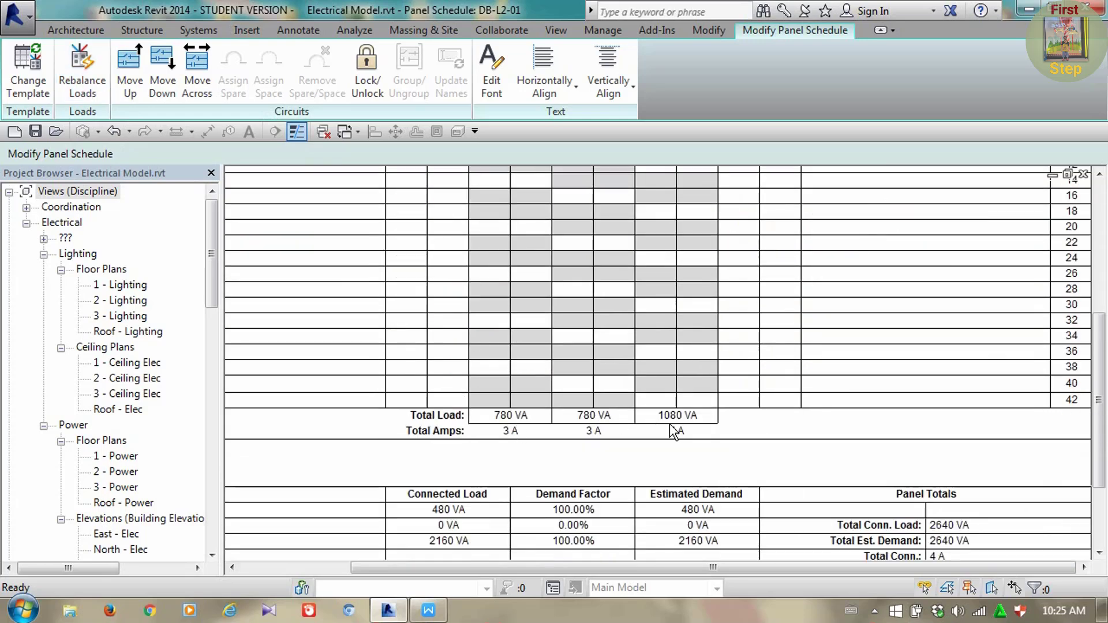
{"action": "scroll", "coordinate": [655, 428], "scroll_direction": "up", "scroll_amount": 8}
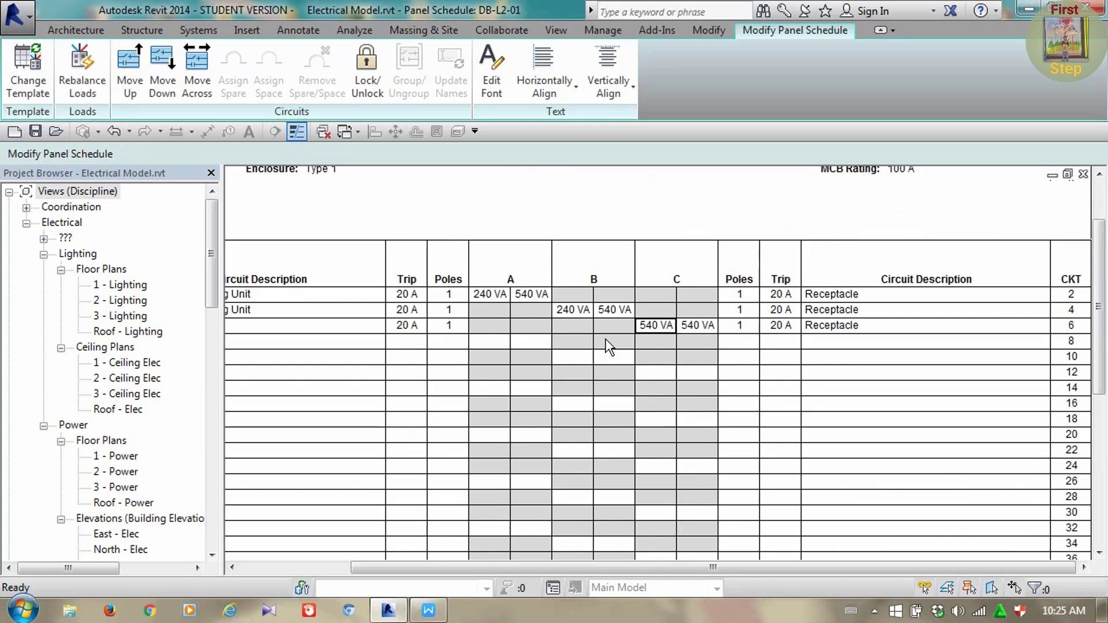
Review the rebalanced schedule's circuit descriptions, per-phase loads, total amps and load classification table
{"action": "scroll", "coordinate": [605, 339], "scroll_direction": "down", "scroll_amount": 3}
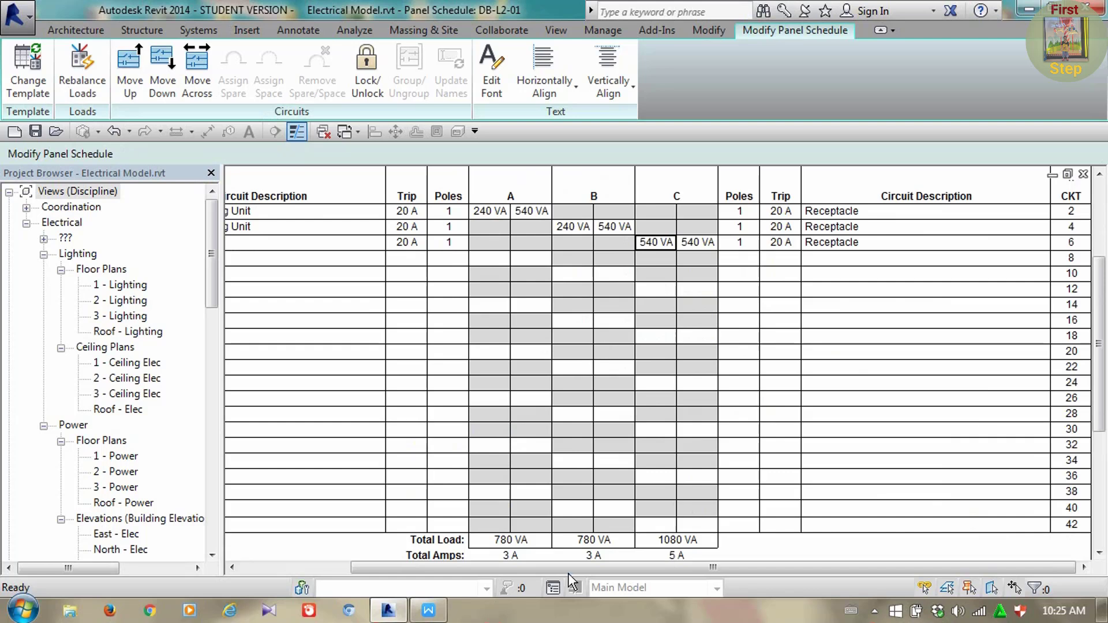
{"action": "left_click_drag", "start_coordinate": [569, 569], "coordinate": [401, 577]}
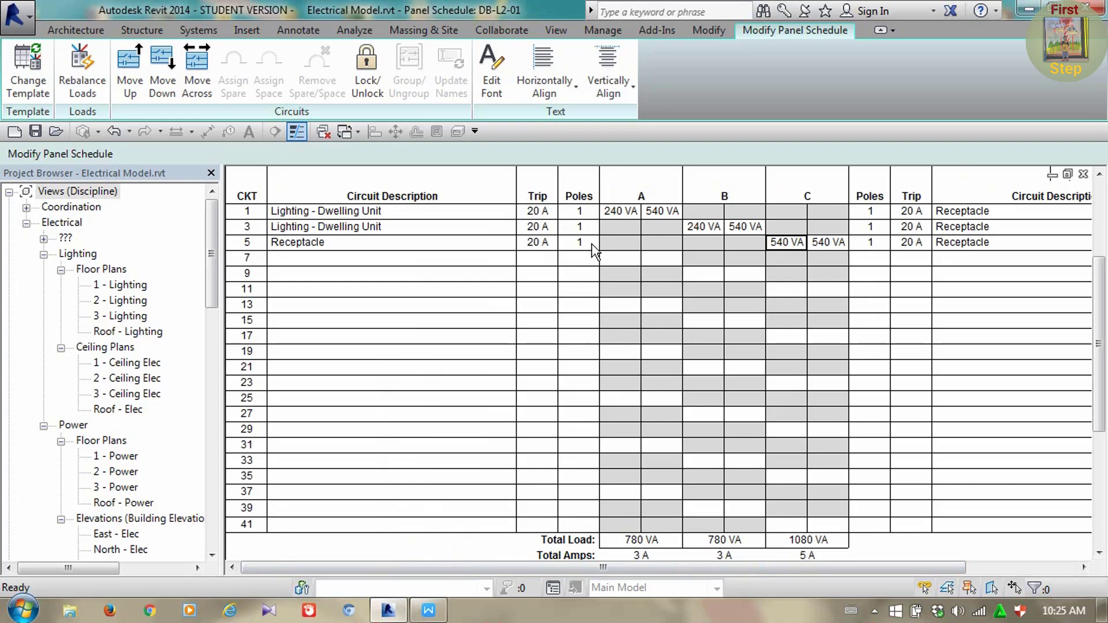
{"action": "scroll", "coordinate": [614, 271], "scroll_direction": "up", "scroll_amount": 3}
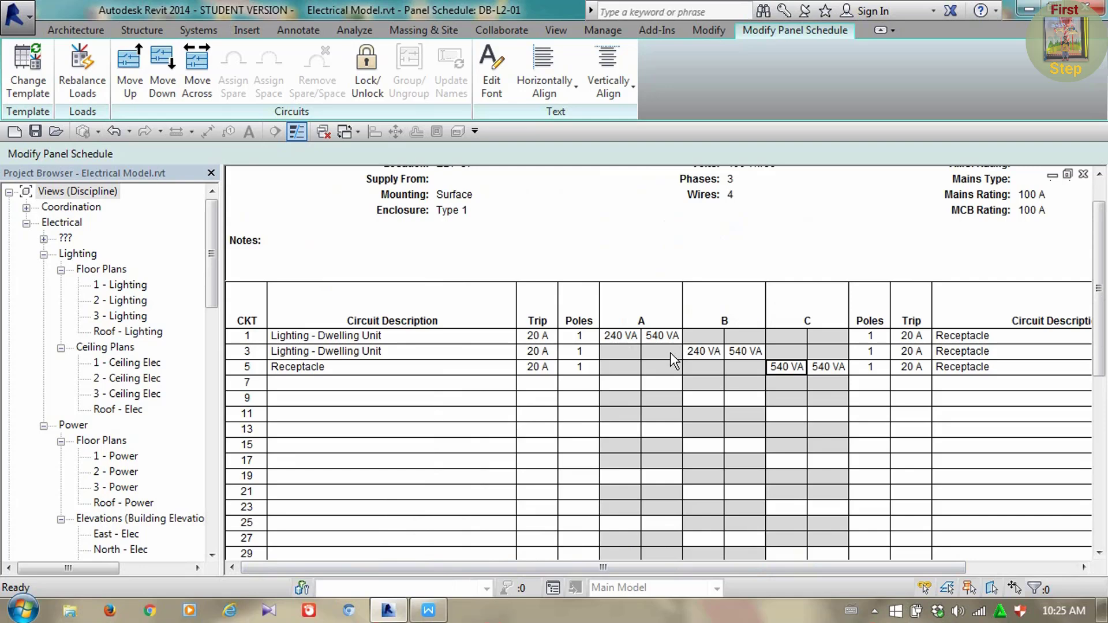
{"action": "scroll", "coordinate": [672, 359], "scroll_direction": "down", "scroll_amount": 6}
{"action": "scroll", "coordinate": [671, 360], "scroll_direction": "up", "scroll_amount": 5}
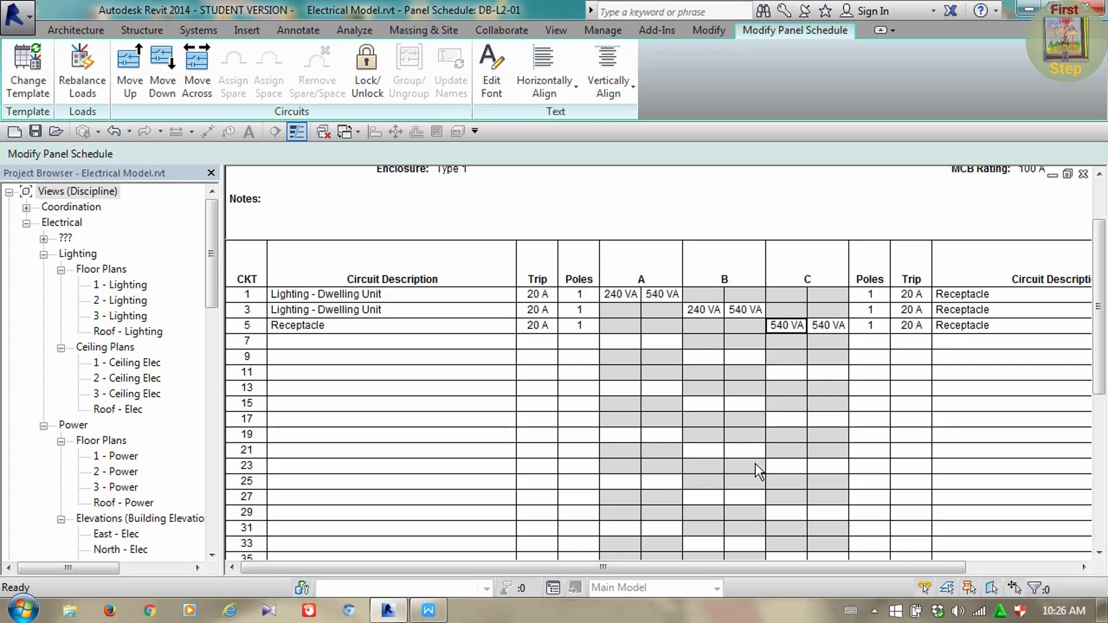
{"action": "left_click_drag", "start_coordinate": [765, 568], "coordinate": [961, 566]}
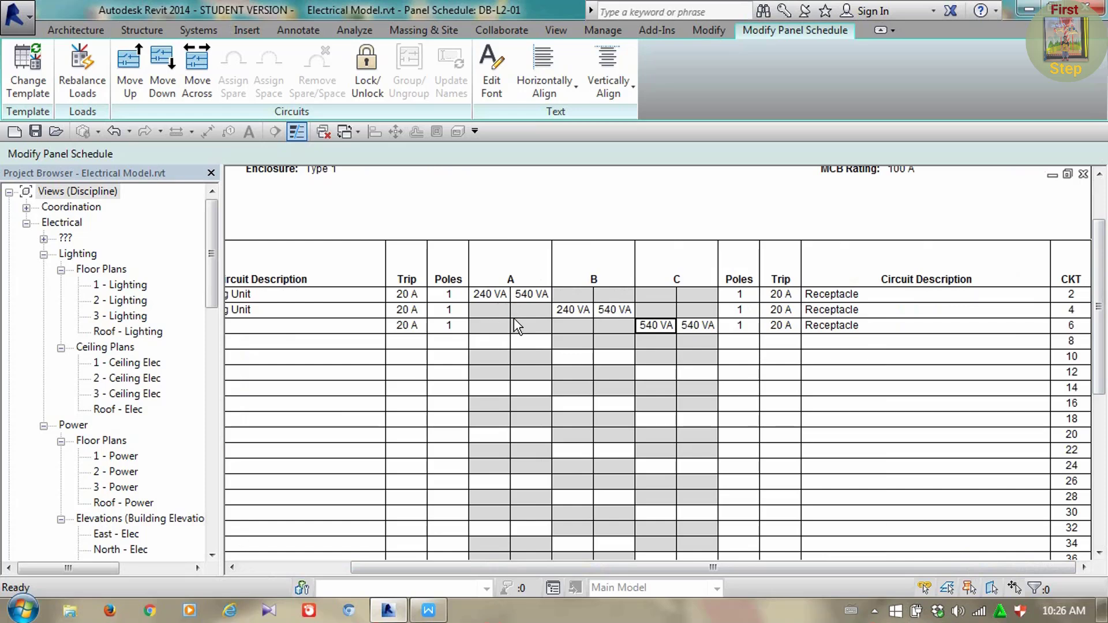
{"action": "scroll", "coordinate": [519, 319], "scroll_direction": "down", "scroll_amount": 6}
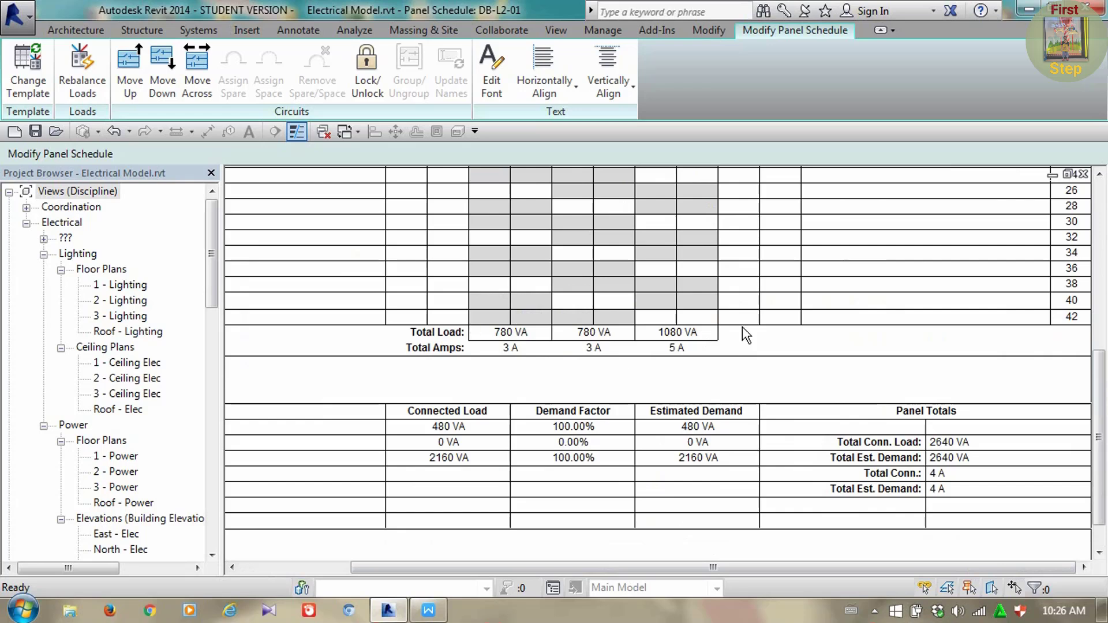
{"action": "scroll", "coordinate": [630, 381], "scroll_direction": "up", "scroll_amount": 6}
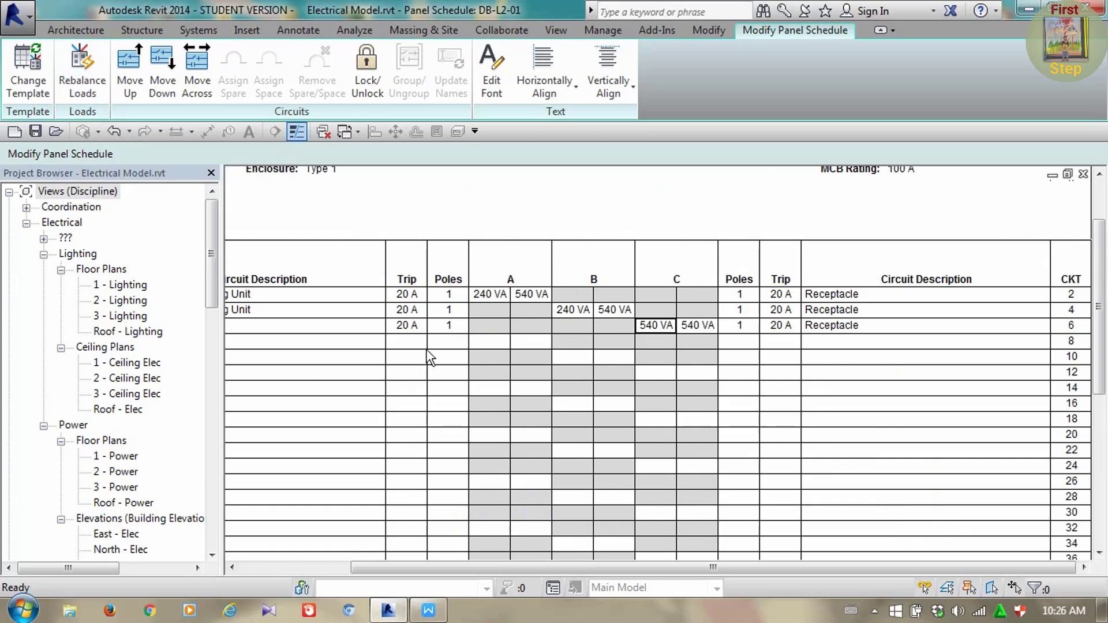
{"action": "left_click_drag", "start_coordinate": [601, 567], "coordinate": [338, 600]}
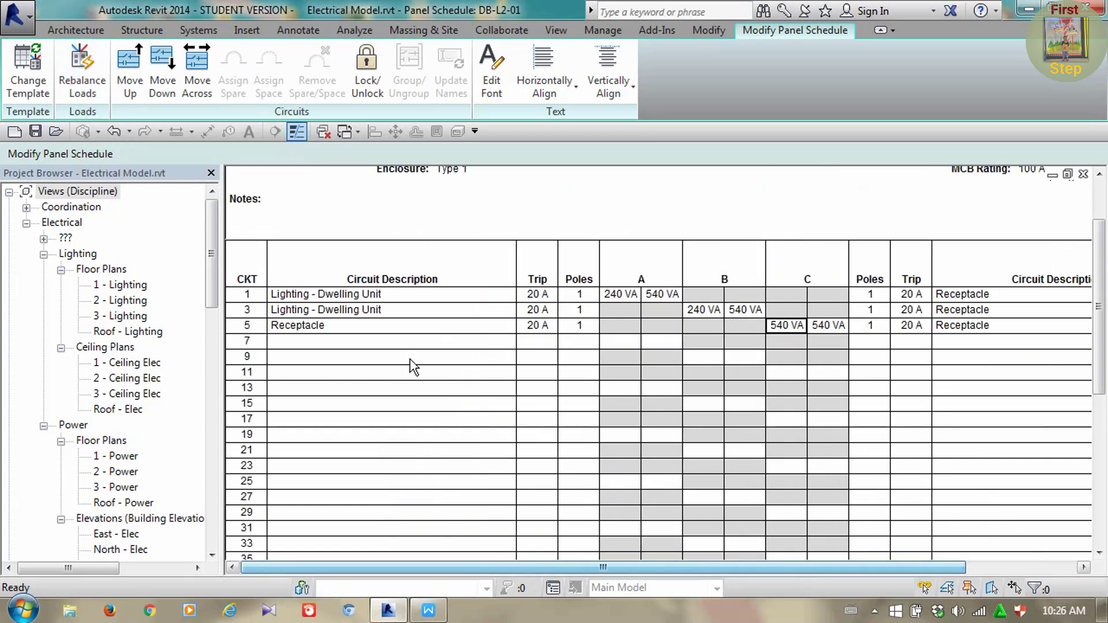
{"action": "scroll", "coordinate": [426, 359], "scroll_direction": "down", "scroll_amount": 5}
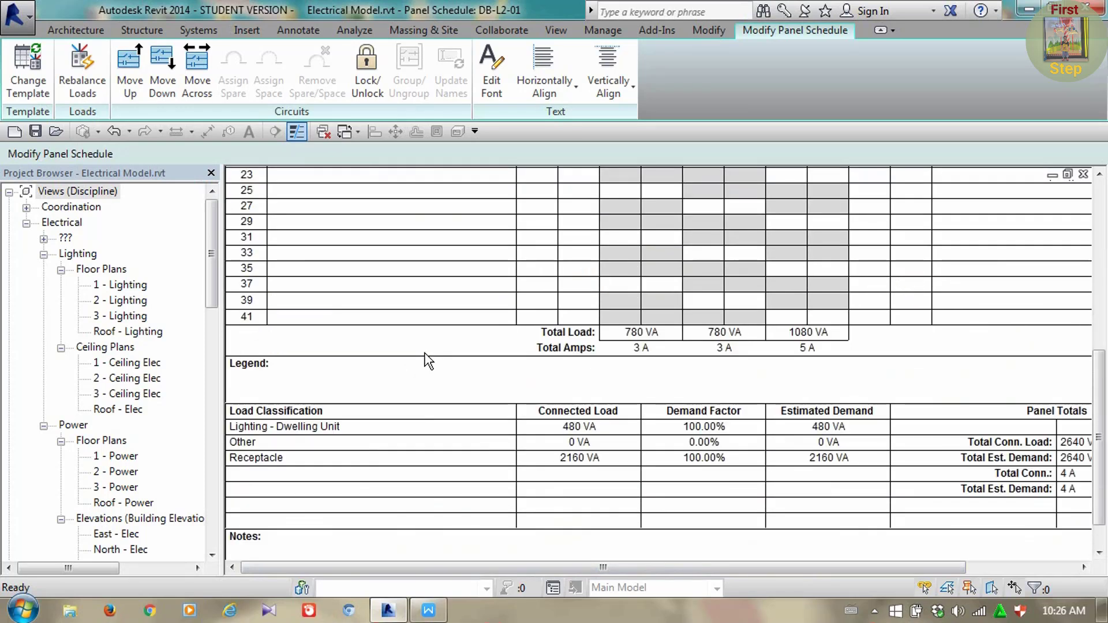
{"action": "scroll", "coordinate": [424, 355], "scroll_direction": "up", "scroll_amount": 5}
{"action": "scroll", "coordinate": [425, 355], "scroll_direction": "down", "scroll_amount": 3}
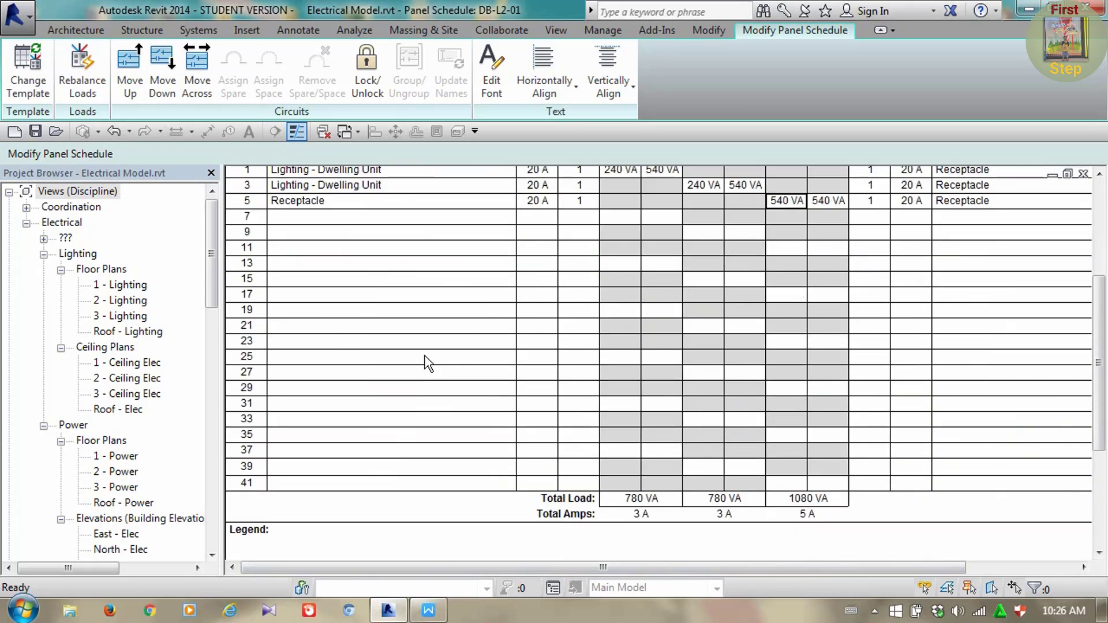
{"action": "scroll", "coordinate": [424, 355], "scroll_direction": "up", "scroll_amount": 4}
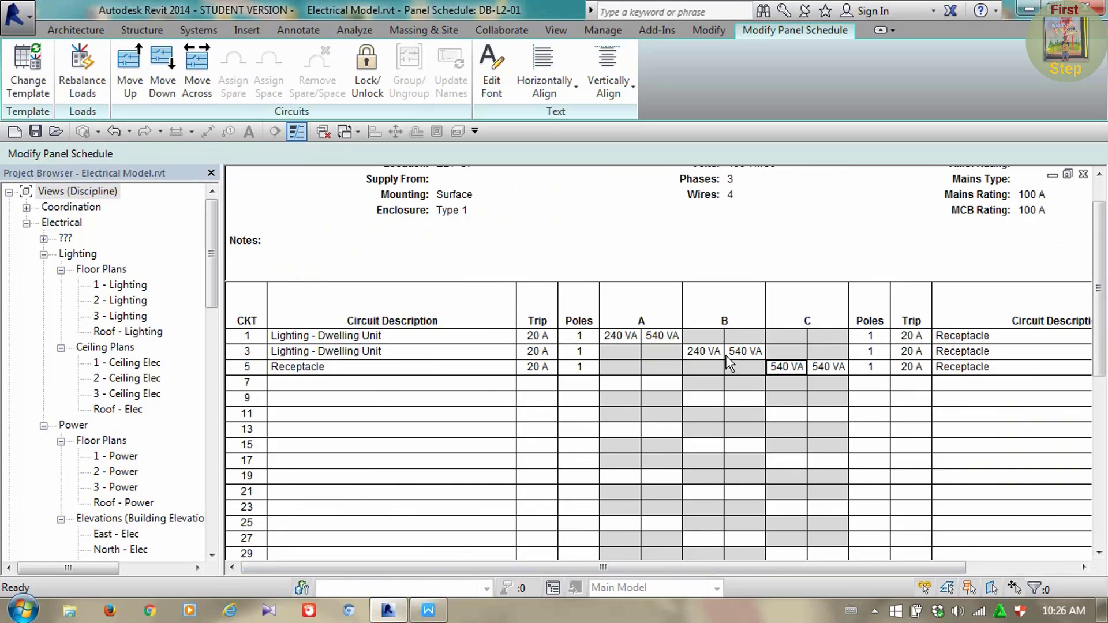
Return to the 2 - Power floor plan and select panelboard DB-L2-01 above the EDP room
{"action": "left_click", "coordinate": [545, 34]}
{"action": "left_click", "coordinate": [910, 92]}
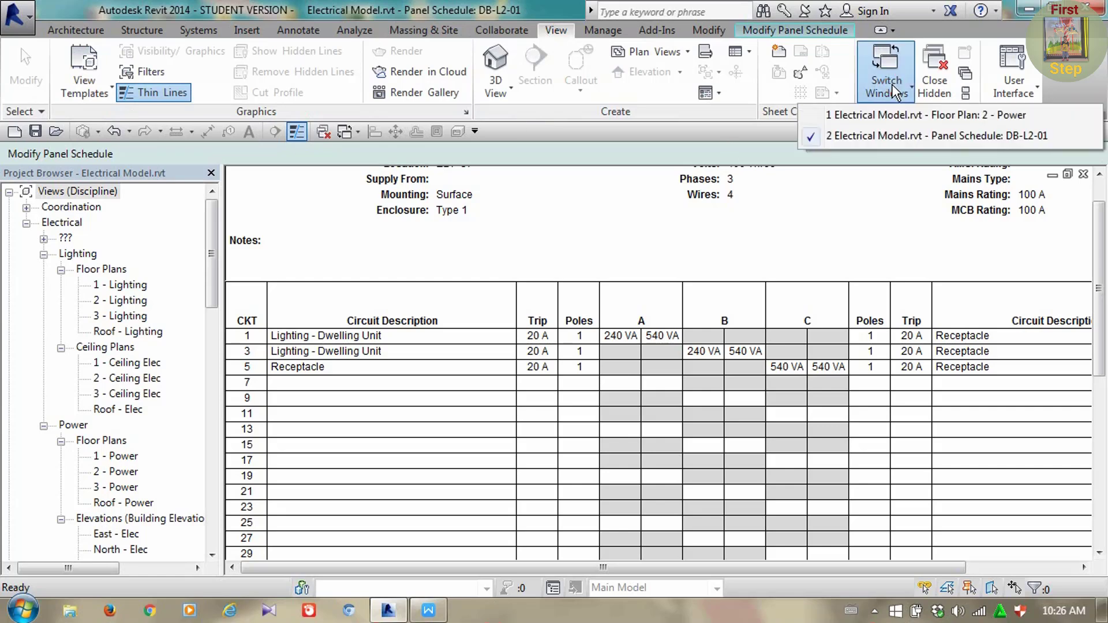
{"action": "left_click", "coordinate": [880, 114]}
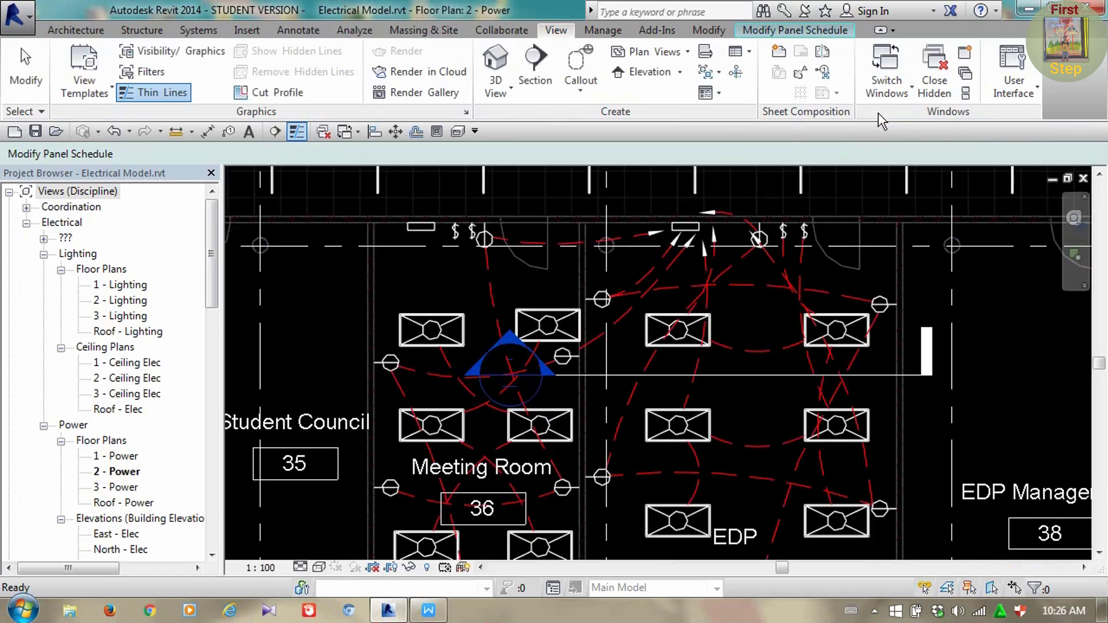
{"action": "scroll", "coordinate": [678, 231], "scroll_direction": "up", "scroll_amount": 2}
{"action": "left_click", "coordinate": [676, 226]}
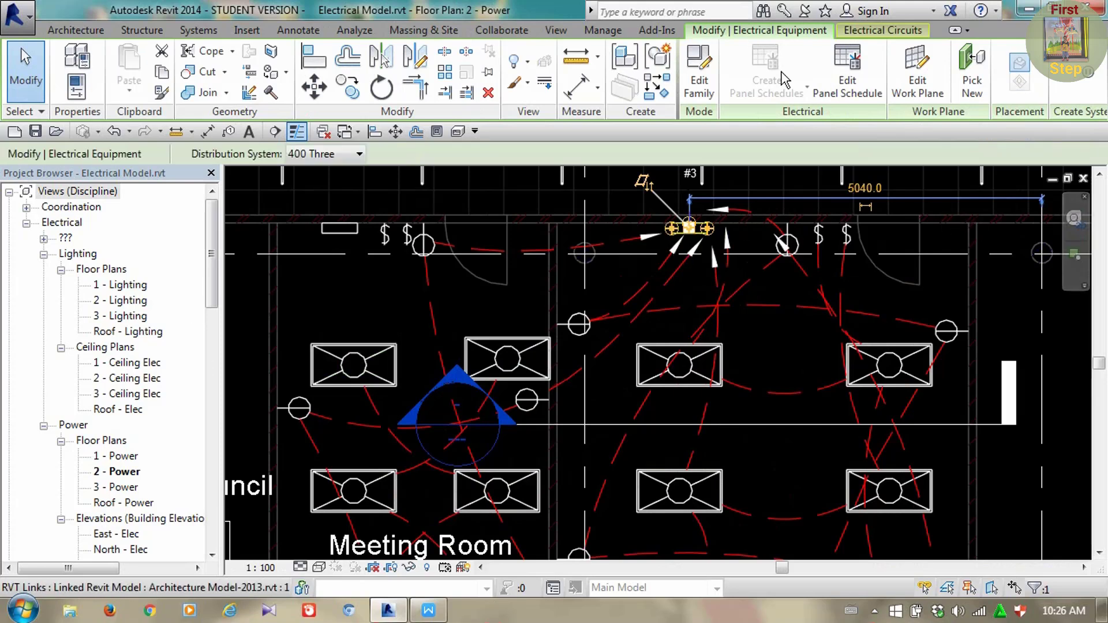
Show the Properties palette and review the selected panelboard's electrical load and circuiting properties
{"action": "left_click", "coordinate": [556, 30]}
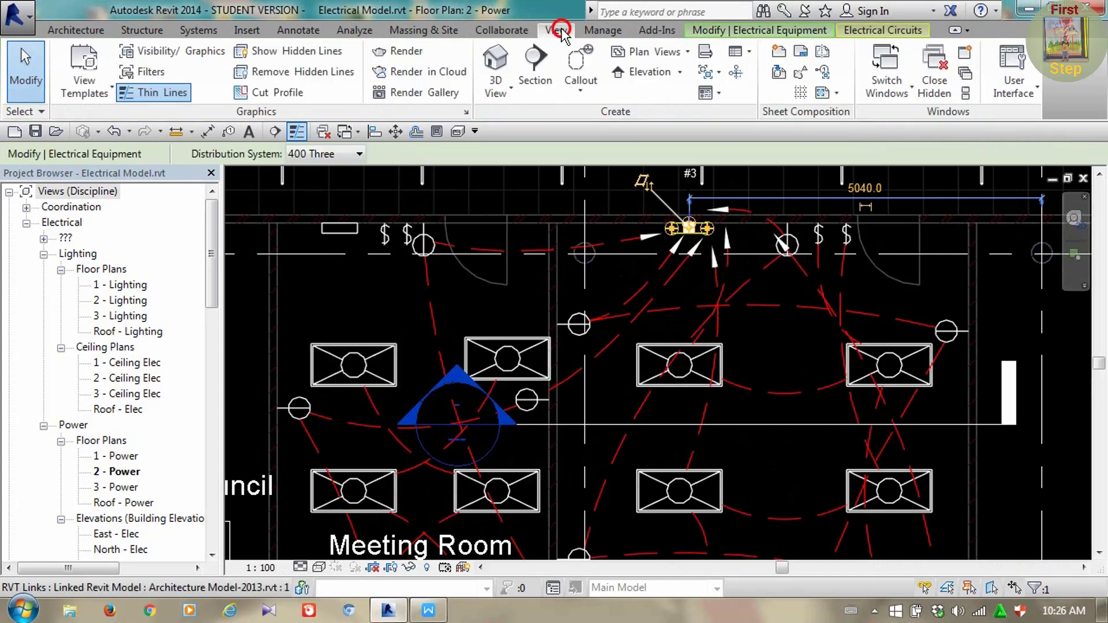
{"action": "left_click", "coordinate": [1011, 86]}
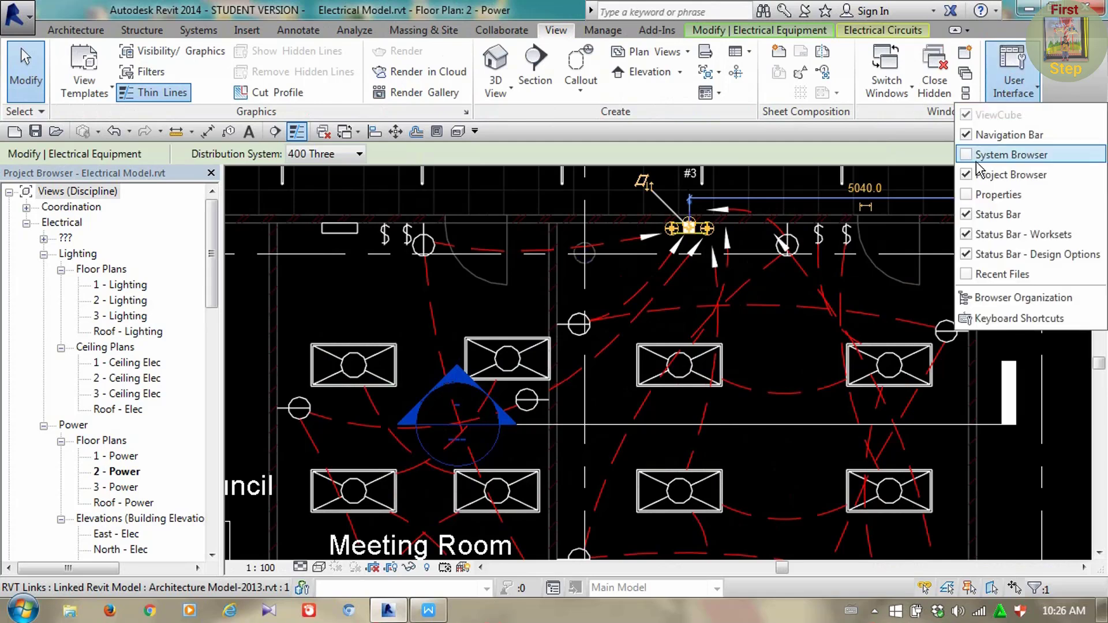
{"action": "left_click", "coordinate": [998, 194]}
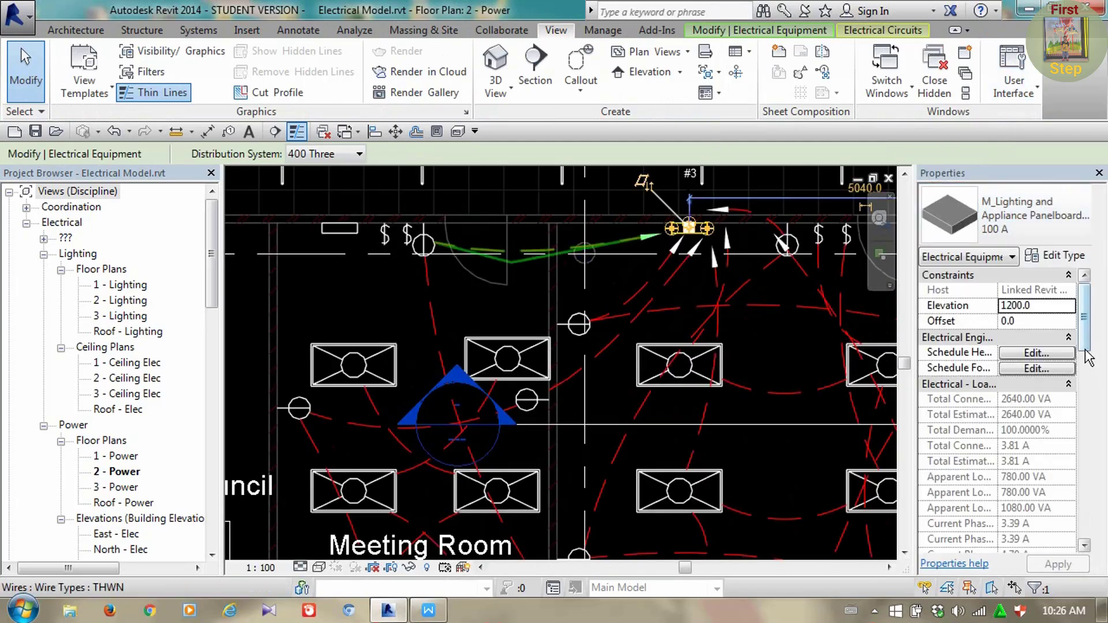
{"action": "left_click_drag", "start_coordinate": [1085, 326], "coordinate": [1090, 508]}
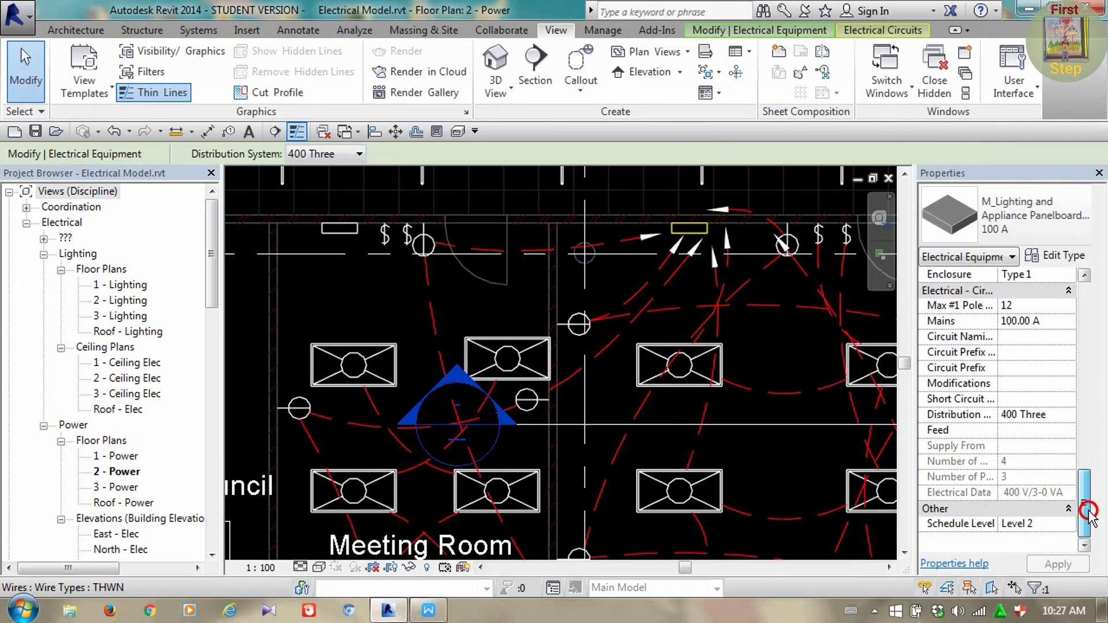
{"action": "left_click", "coordinate": [689, 229]}
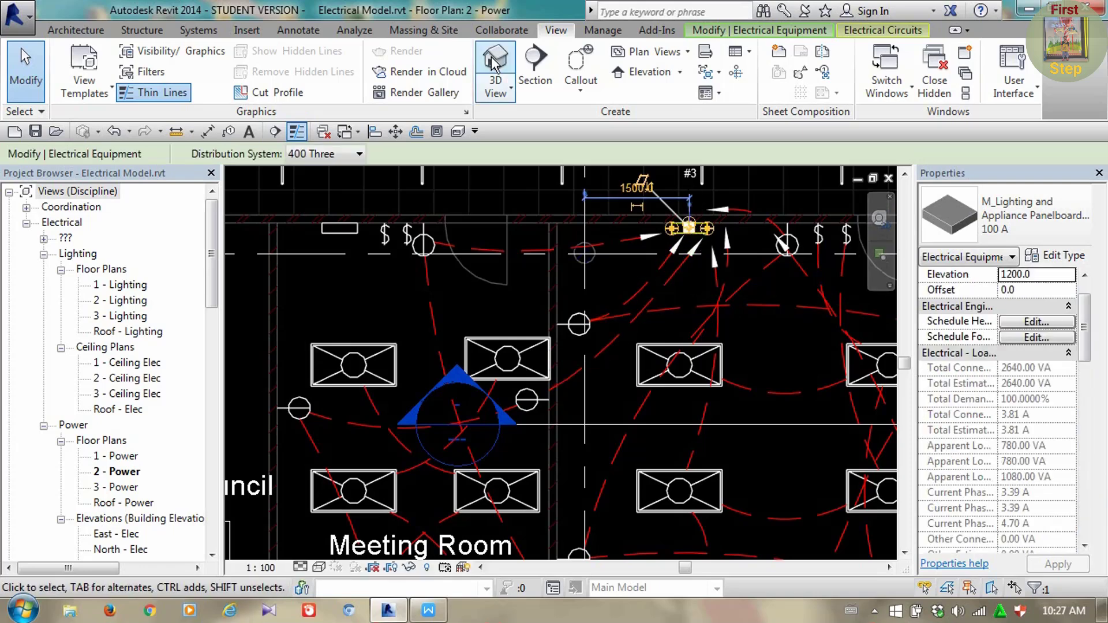
Open the selected panelboard's family for editing and select the cable tray/conduit connector on the small box's rear face
{"action": "left_click", "coordinate": [864, 36]}
{"action": "left_click", "coordinate": [763, 30]}
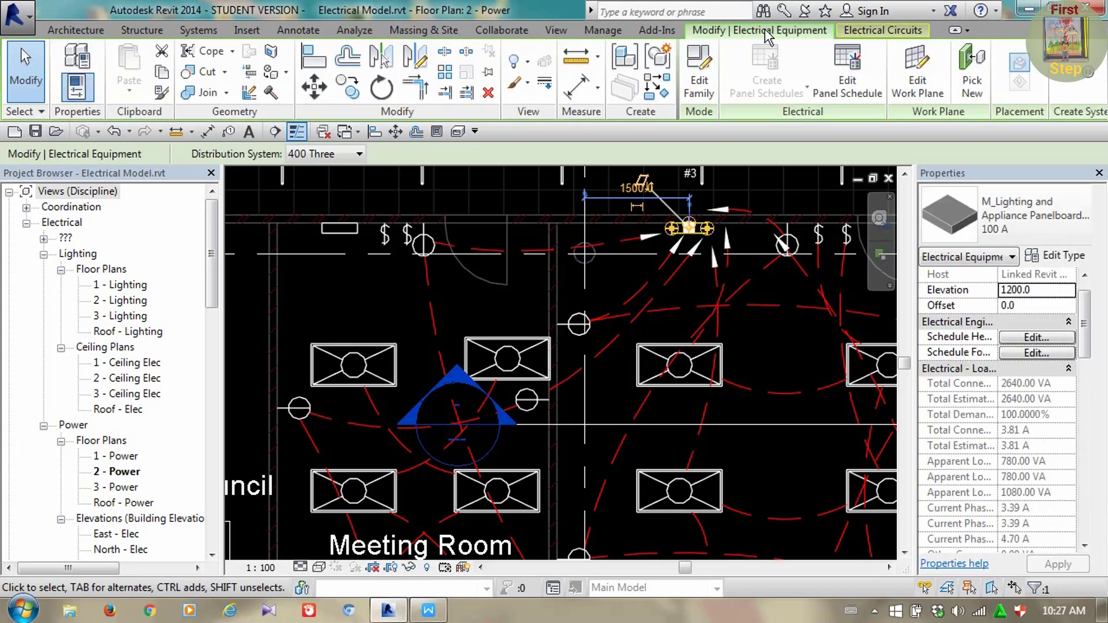
{"action": "left_click", "coordinate": [699, 79]}
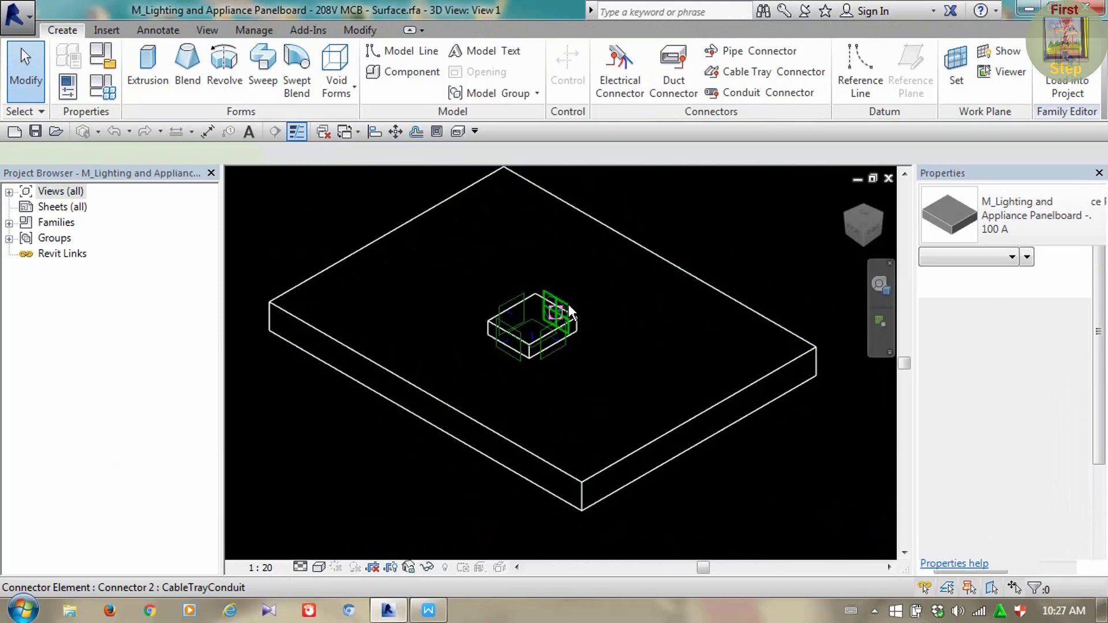
{"action": "left_click", "coordinate": [567, 309]}
{"action": "left_click", "coordinate": [535, 334]}
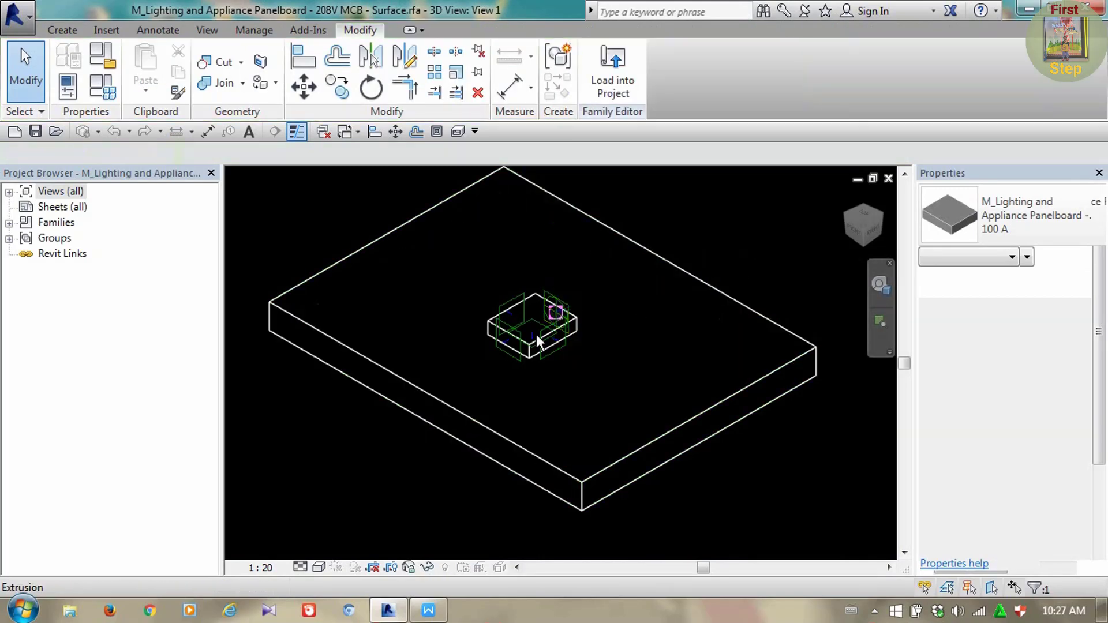
{"action": "scroll", "coordinate": [578, 297], "scroll_direction": "up", "scroll_amount": 5}
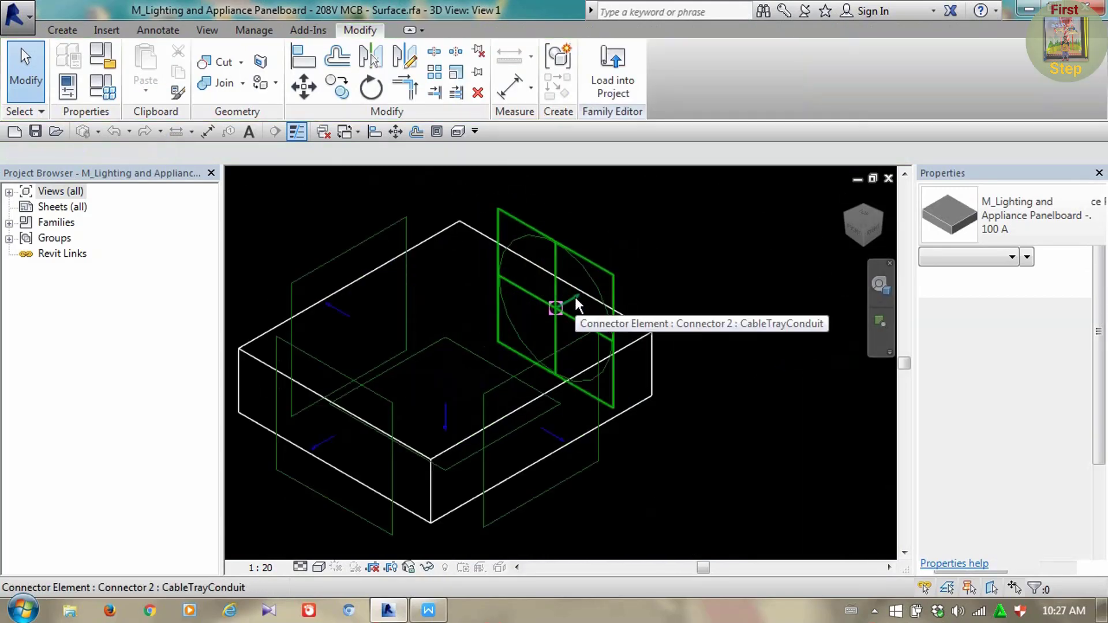
{"action": "left_click", "coordinate": [575, 296]}
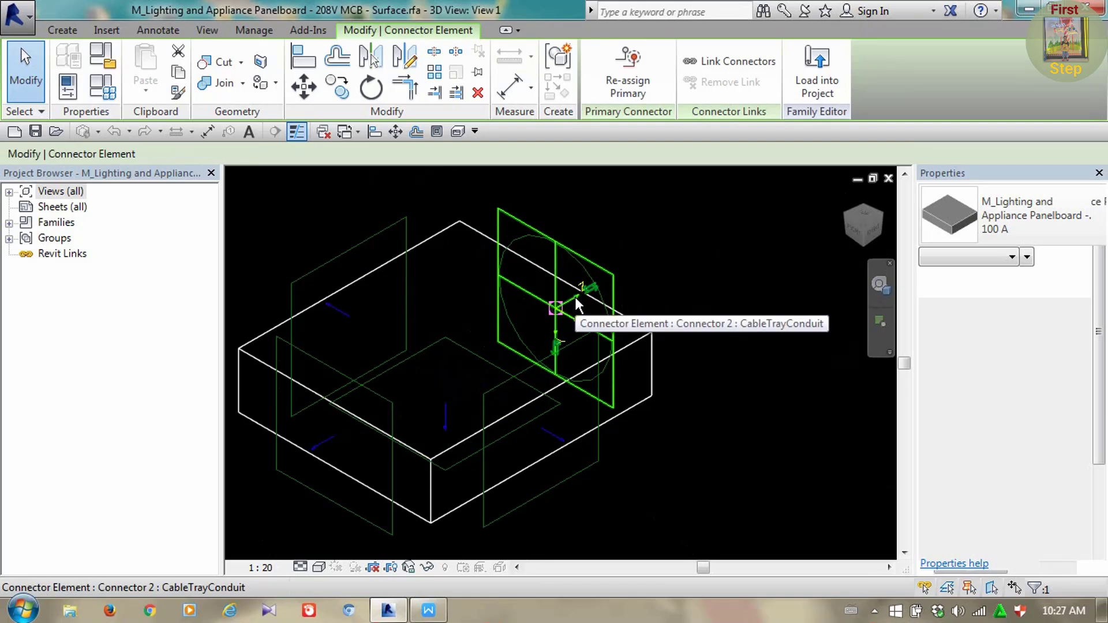
Inspect the Power - Unbalanced connector and the box extrusion in the panelboard family, and clear the selection
{"action": "middle_click_drag", "start_coordinate": [609, 364], "coordinate": [585, 360]}
{"action": "left_click", "coordinate": [563, 266]}
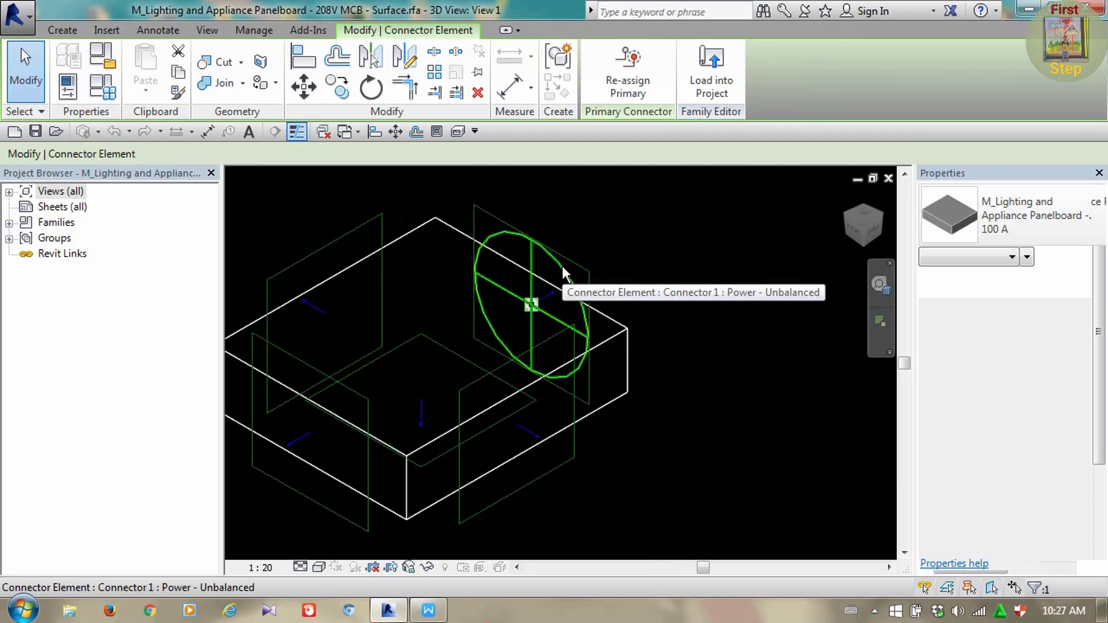
{"action": "left_click", "coordinate": [743, 283]}
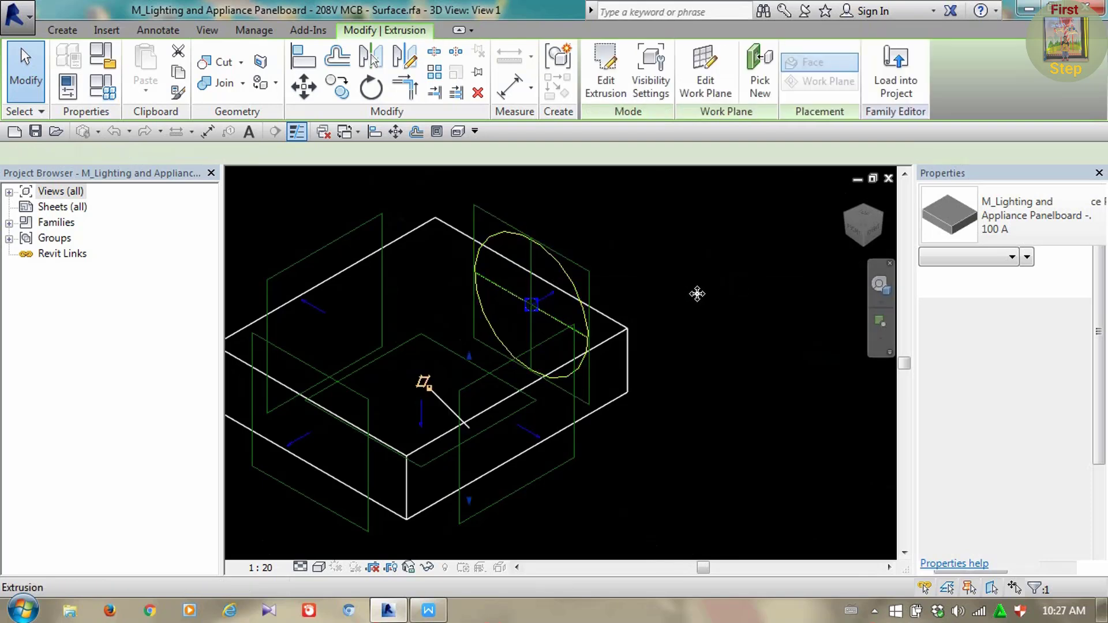
{"action": "left_click", "coordinate": [743, 310]}
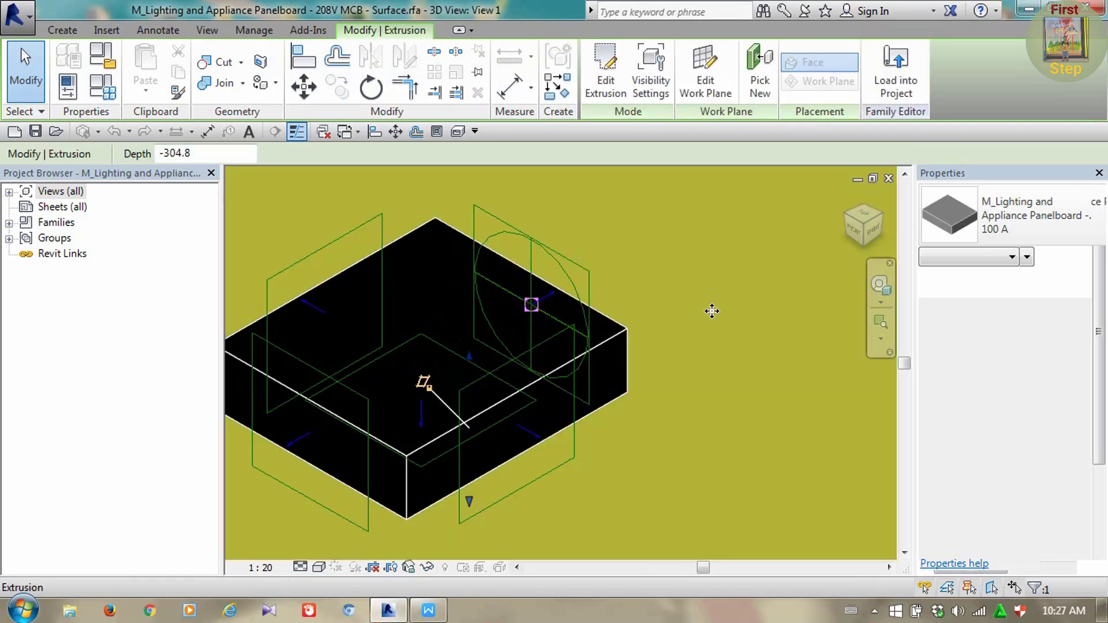
{"action": "key", "text": "Escape"}
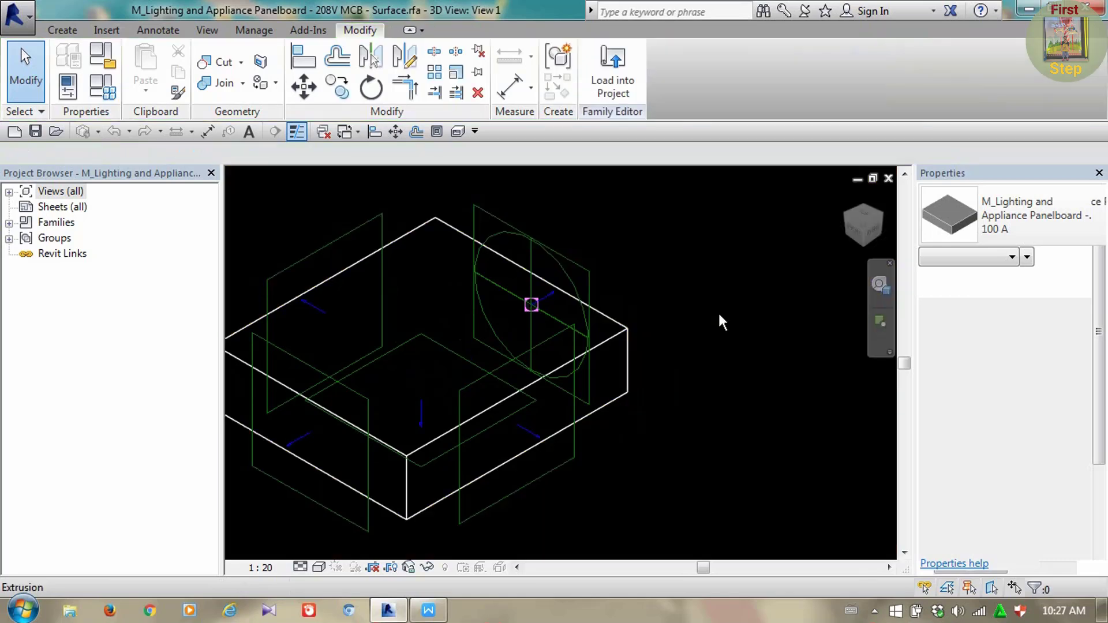
Examine the whole panelboard family with its outer slab and inner box, and reselect the rear cable tray/conduit connector
{"action": "scroll", "coordinate": [719, 312], "scroll_direction": "down", "scroll_amount": 5}
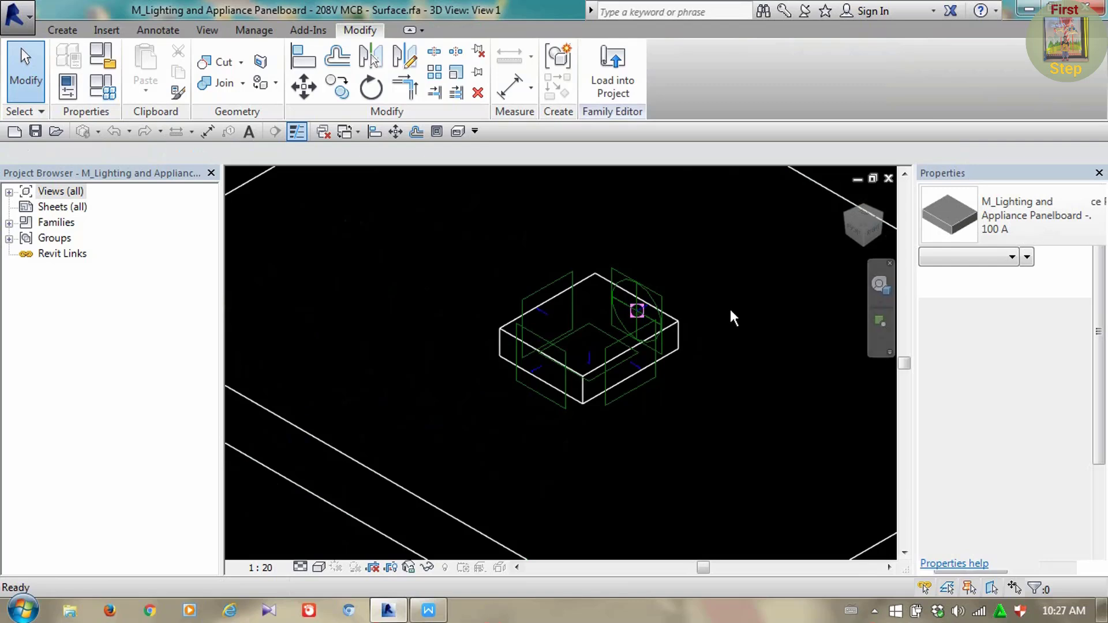
{"action": "scroll", "coordinate": [694, 327], "scroll_direction": "down", "scroll_amount": 3}
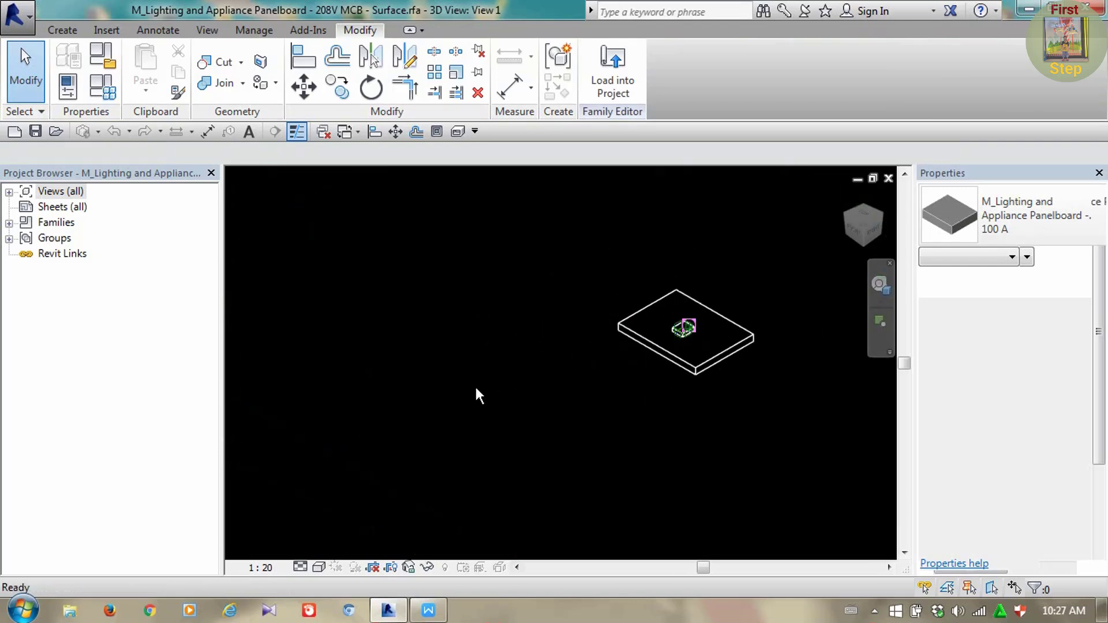
{"action": "middle_click_drag", "start_coordinate": [485, 415], "coordinate": [454, 428]}
{"action": "mouse_move", "coordinate": [506, 424]}
{"action": "middle_mouse_down"}
{"action": "mouse_move", "coordinate": [473, 428]}
{"action": "mouse_move", "coordinate": [530, 439]}
{"action": "mouse_move", "coordinate": [497, 440]}
{"action": "middle_mouse_up"}
{"action": "left_click", "coordinate": [497, 420]}
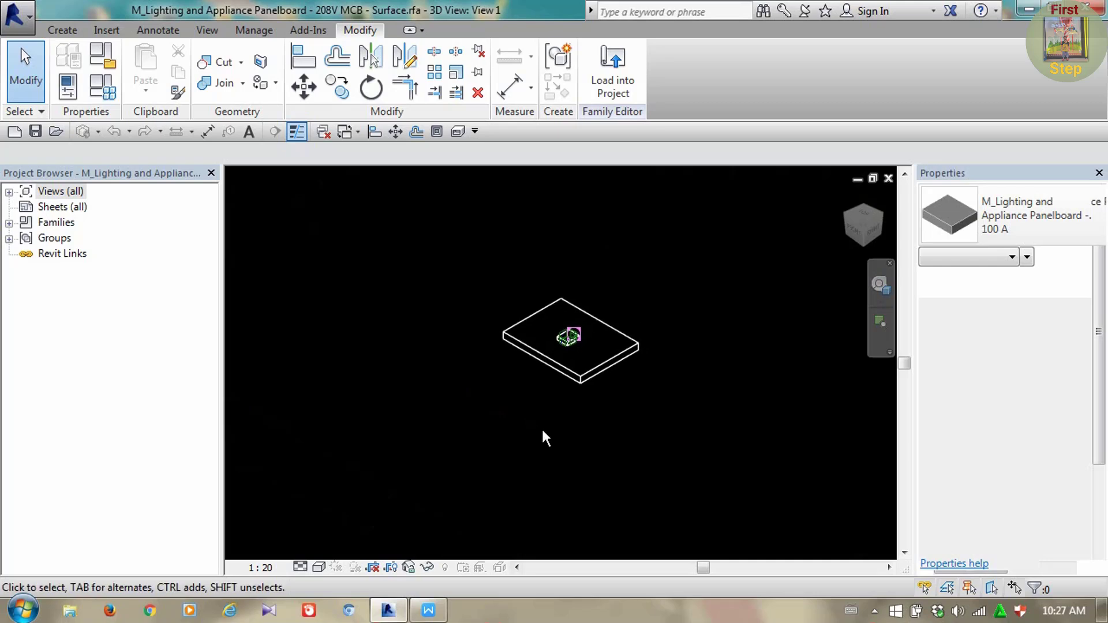
{"action": "left_click", "coordinate": [610, 369]}
{"action": "left_click", "coordinate": [587, 348]}
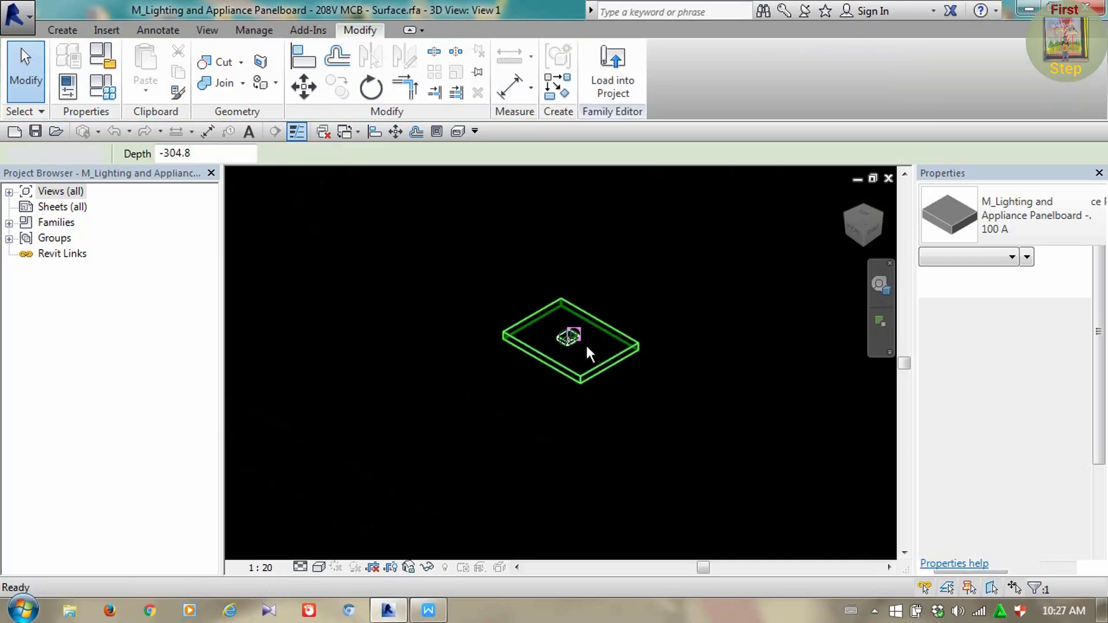
{"action": "scroll", "coordinate": [585, 345], "scroll_direction": "up", "scroll_amount": 2}
{"action": "scroll", "coordinate": [504, 380], "scroll_direction": "up", "scroll_amount": 2}
{"action": "scroll", "coordinate": [611, 329], "scroll_direction": "up", "scroll_amount": 7}
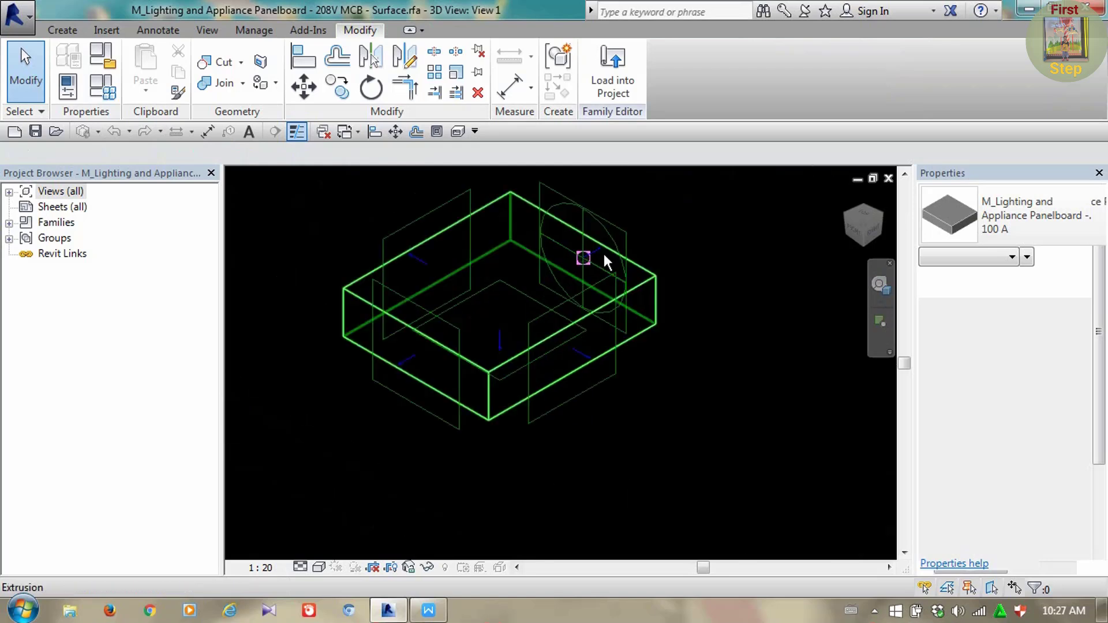
{"action": "scroll", "coordinate": [603, 255], "scroll_direction": "up", "scroll_amount": 1}
{"action": "left_click", "coordinate": [594, 246]}
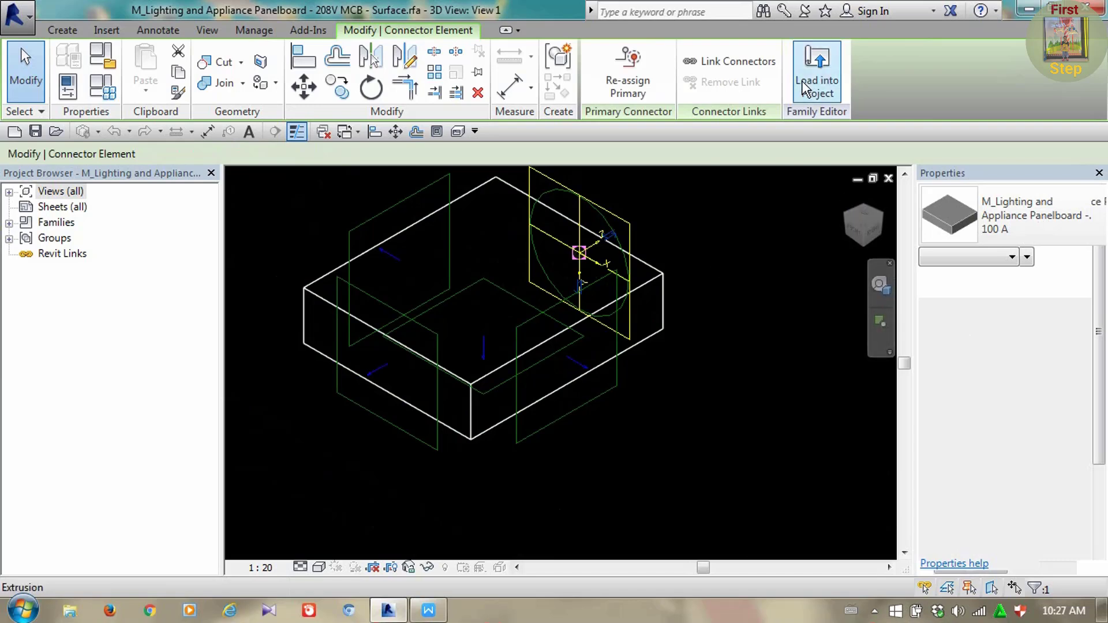
Close the panelboard family, return to the 2 - Power floor plan, and check panelboard DB-L2-01 there before deselecting it
{"action": "left_click", "coordinate": [889, 178]}
{"action": "left_click", "coordinate": [607, 316]}
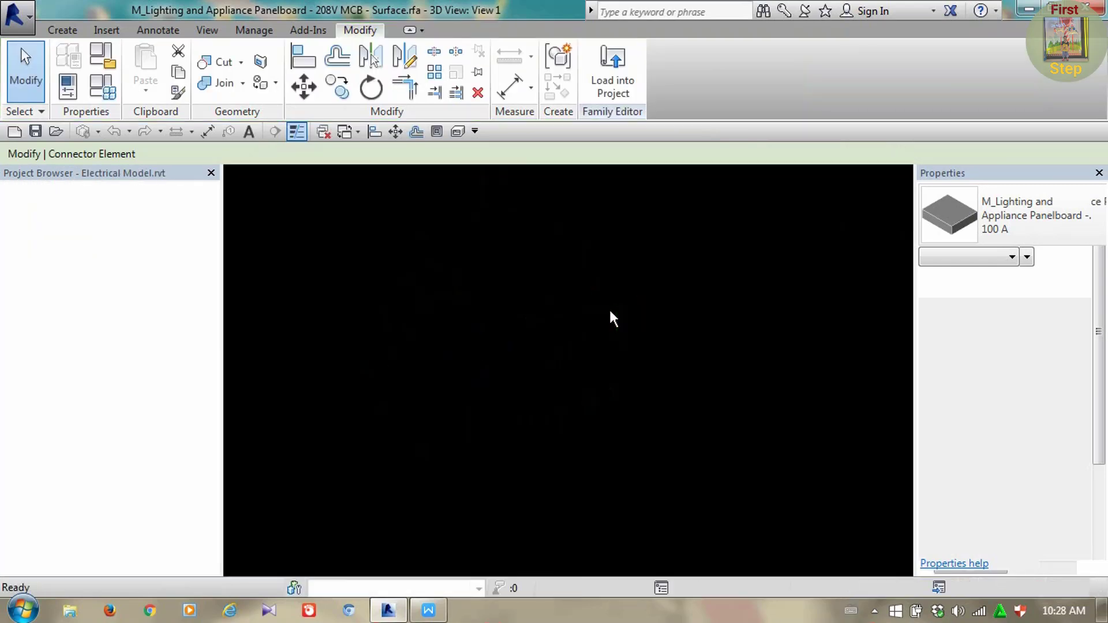
{"action": "middle_click_drag", "start_coordinate": [652, 306], "coordinate": [547, 310]}
{"action": "left_click", "coordinate": [594, 237]}
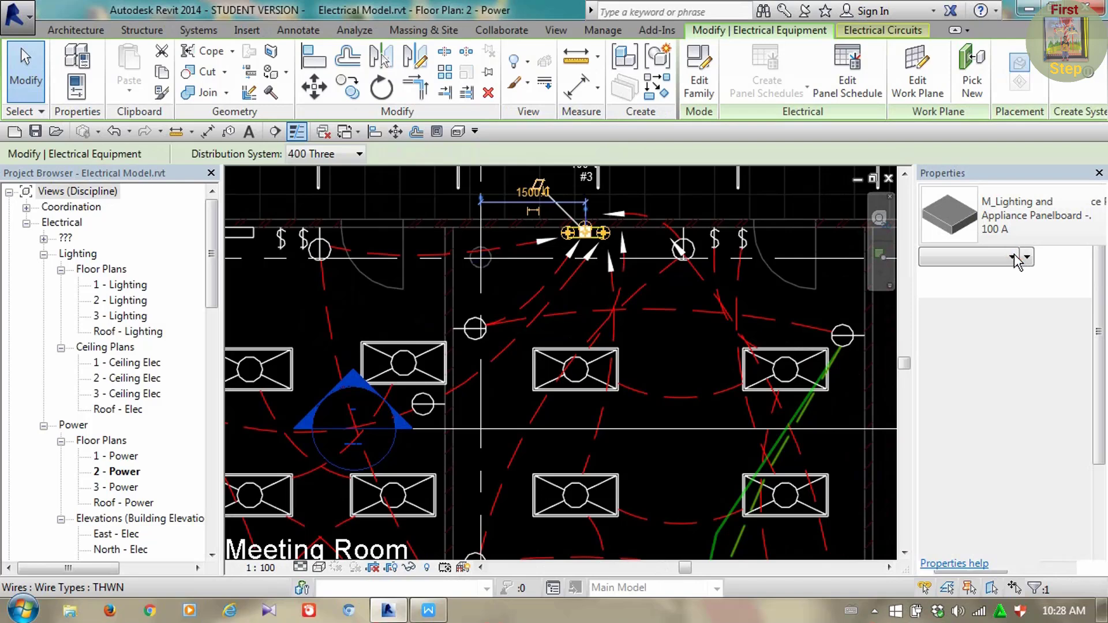
{"action": "key", "text": "Escape"}
{"action": "middle_click_drag", "start_coordinate": [701, 282], "coordinate": [715, 375]}
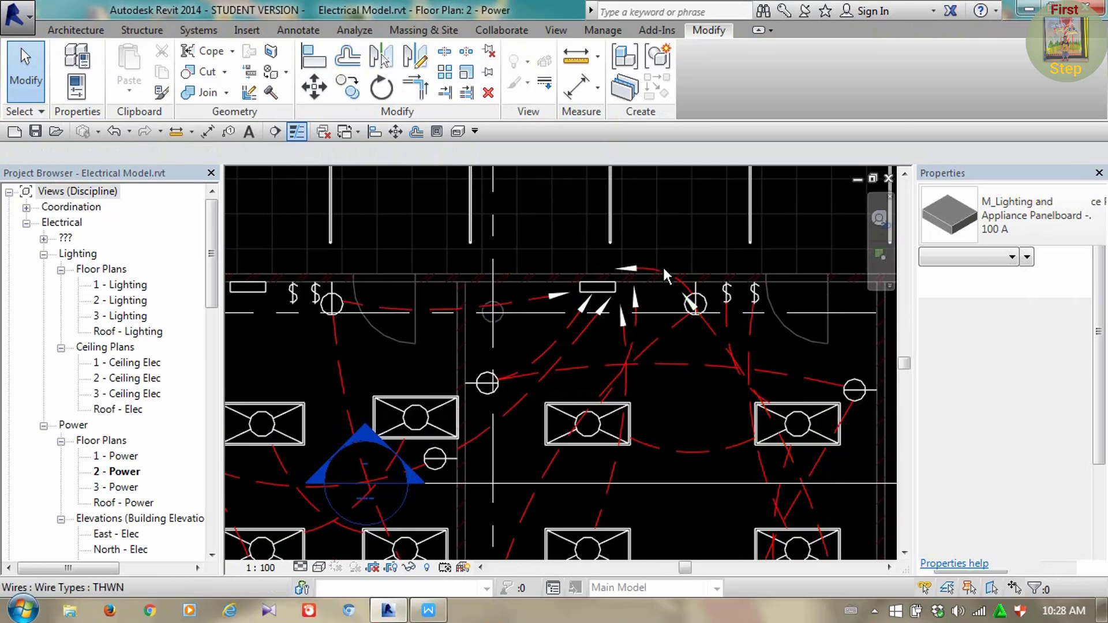
Switch to the open DB-L2-01 panel schedule and close it to return to the 2 - Power floor plan
{"action": "scroll", "coordinate": [663, 268], "scroll_direction": "down", "scroll_amount": 3}
{"action": "scroll", "coordinate": [664, 269], "scroll_direction": "down", "scroll_amount": 2}
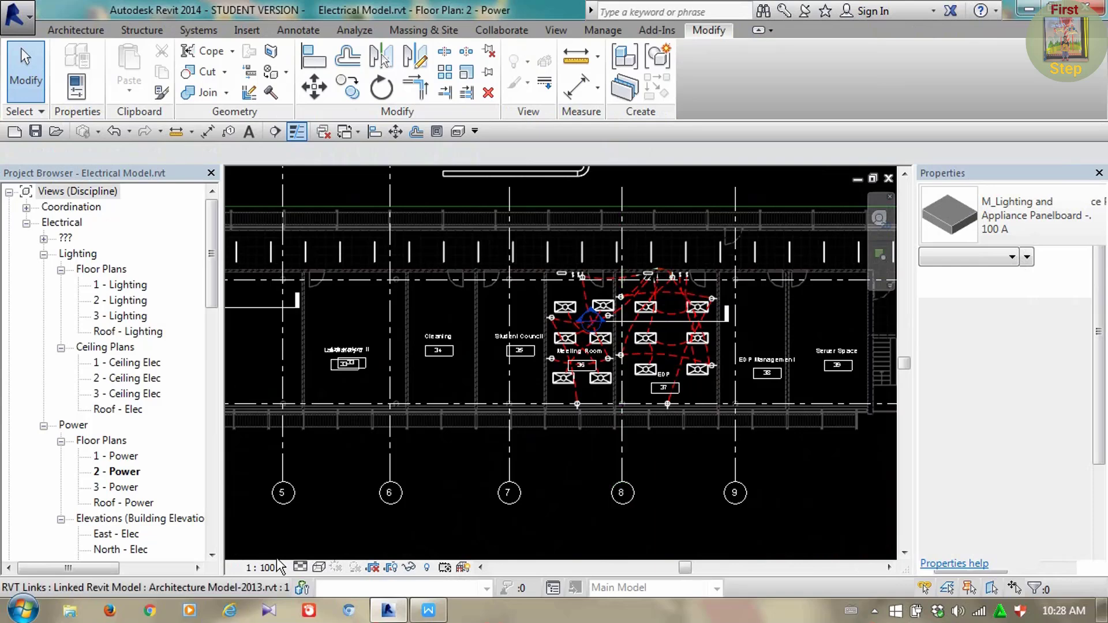
{"action": "left_click", "coordinate": [556, 30]}
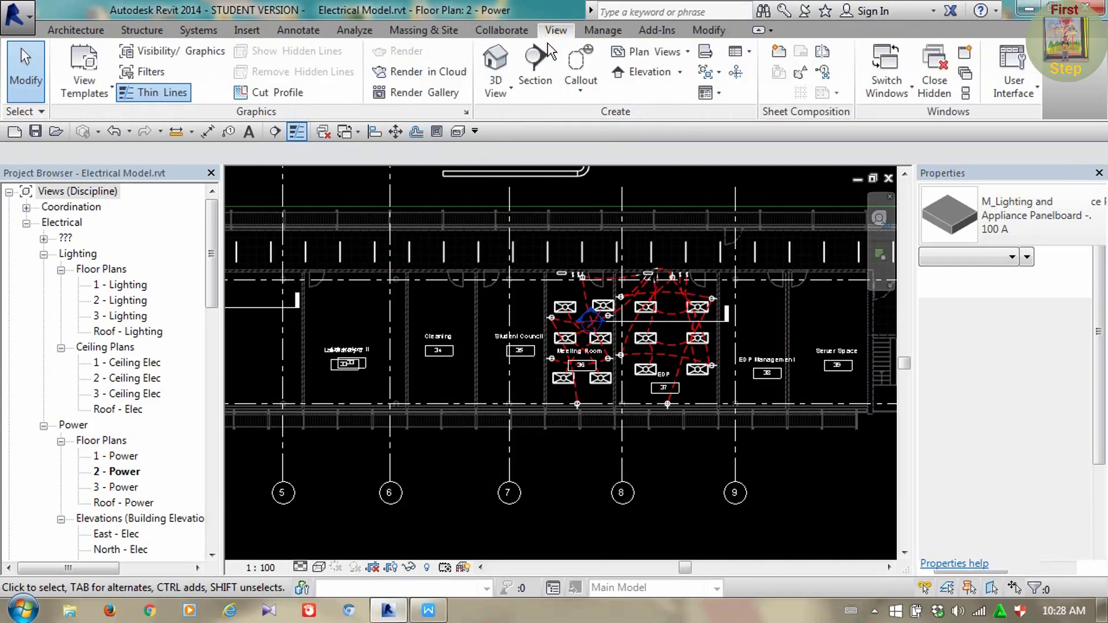
{"action": "left_click", "coordinate": [904, 95]}
{"action": "left_click", "coordinate": [851, 138]}
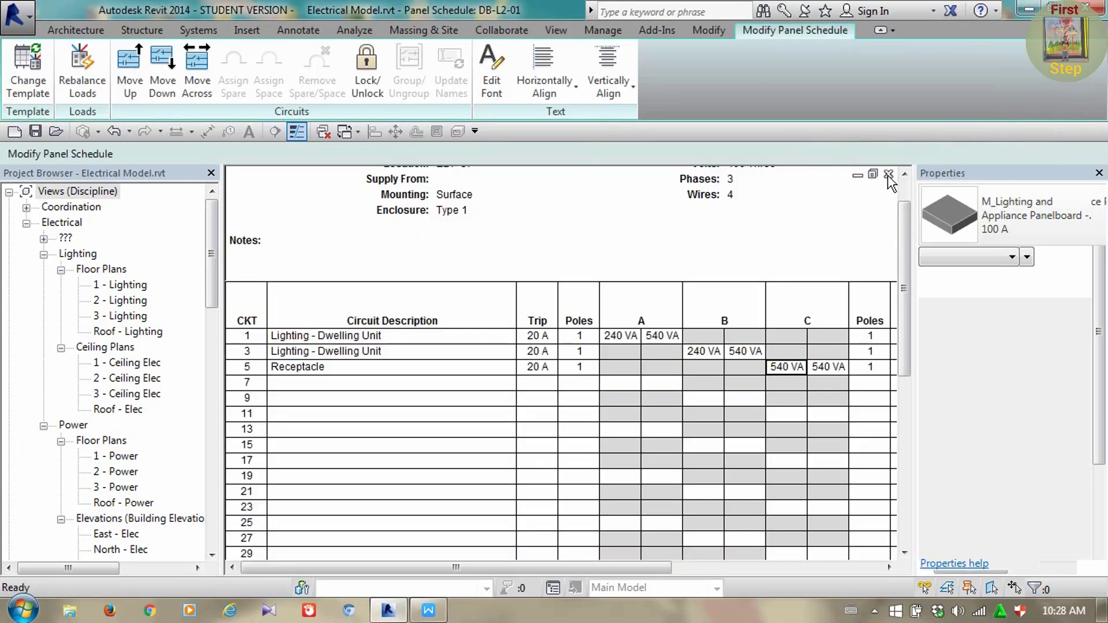
{"action": "left_click", "coordinate": [888, 174]}
Check panelboard DB-L2-01 above the EDP room, clear the selection, and turn the Properties palette back on
{"action": "middle_click_drag", "start_coordinate": [601, 334], "coordinate": [572, 347]}
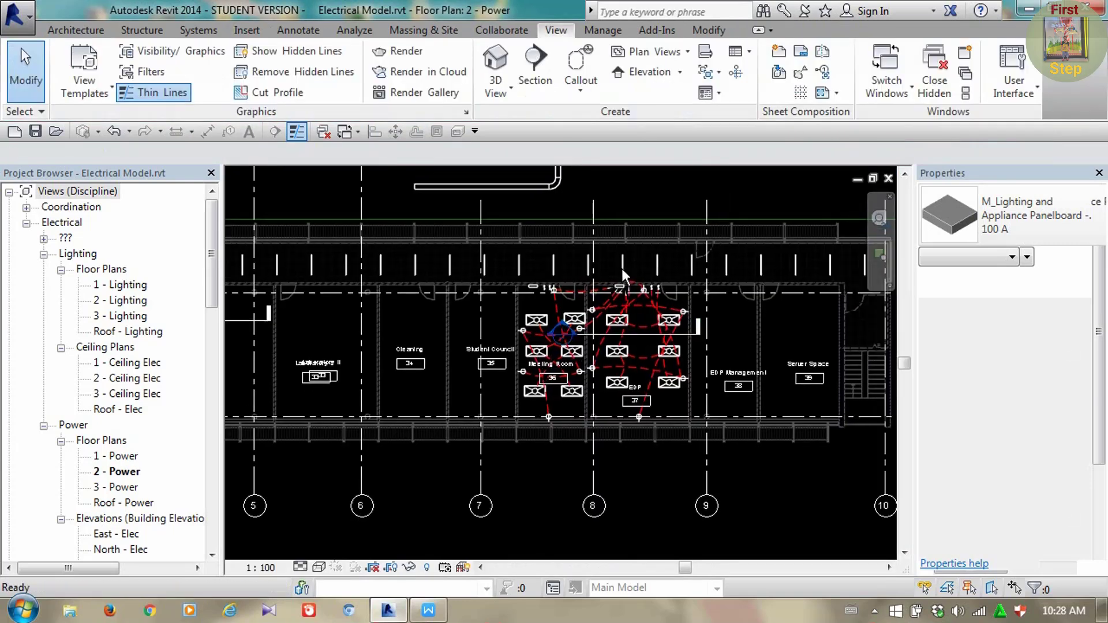
{"action": "scroll", "coordinate": [621, 288], "scroll_direction": "up", "scroll_amount": 5}
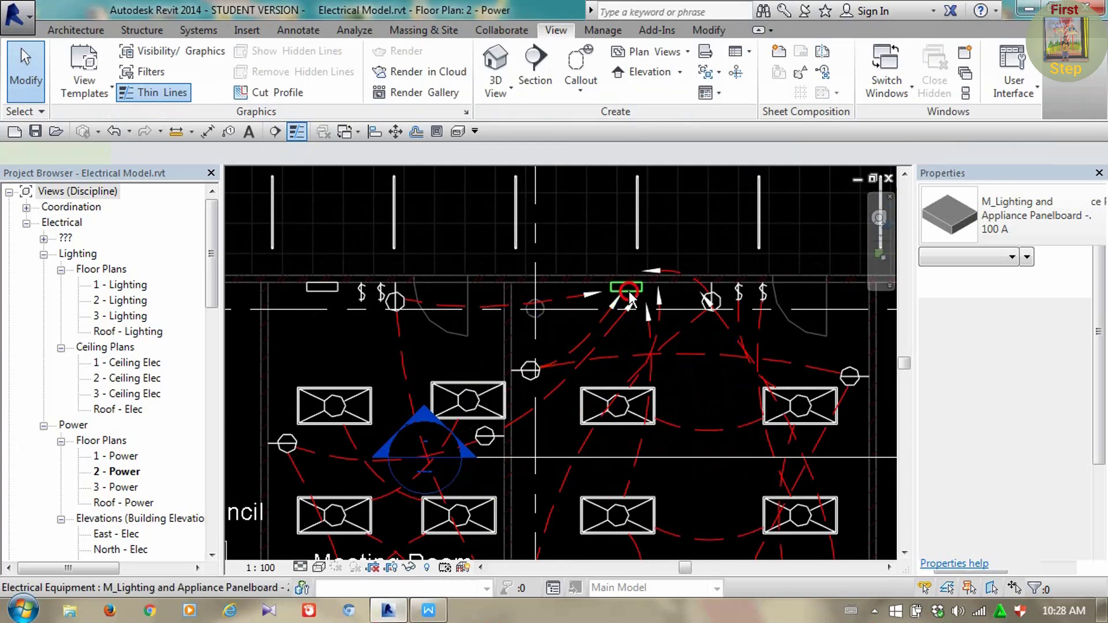
{"action": "left_click", "coordinate": [629, 292]}
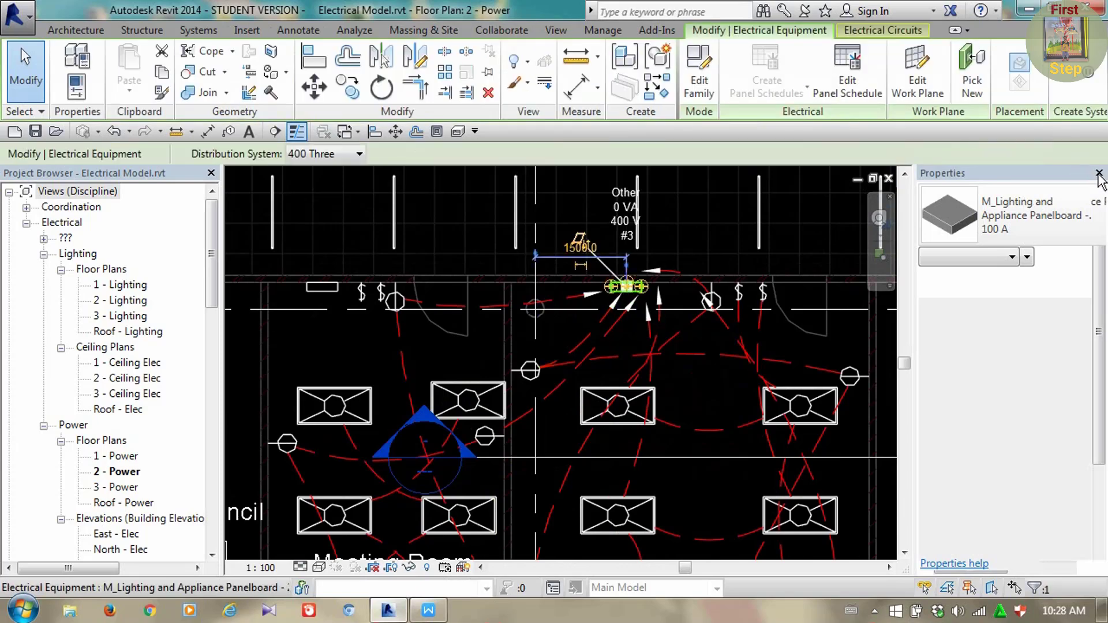
{"action": "key", "text": "Escape"}
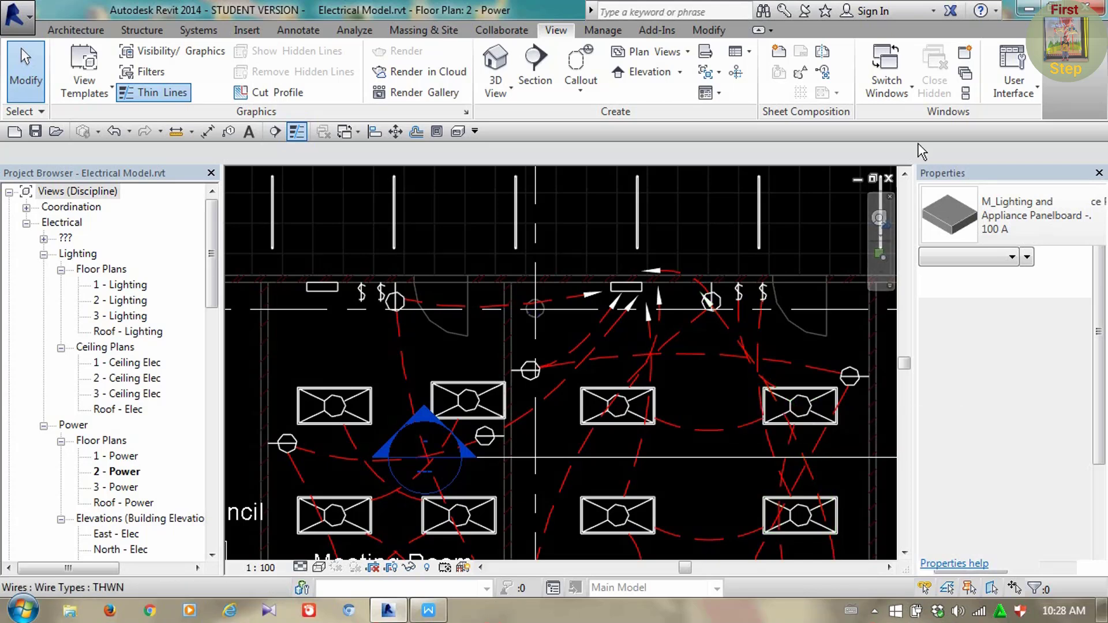
{"action": "left_click", "coordinate": [1015, 85]}
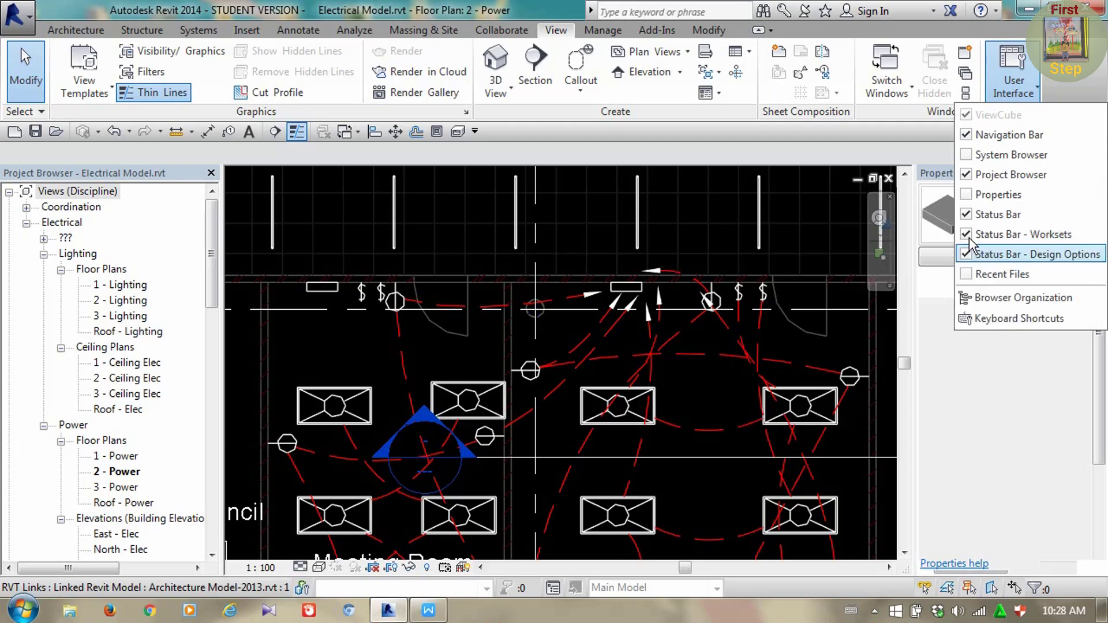
{"action": "left_click", "coordinate": [982, 194]}
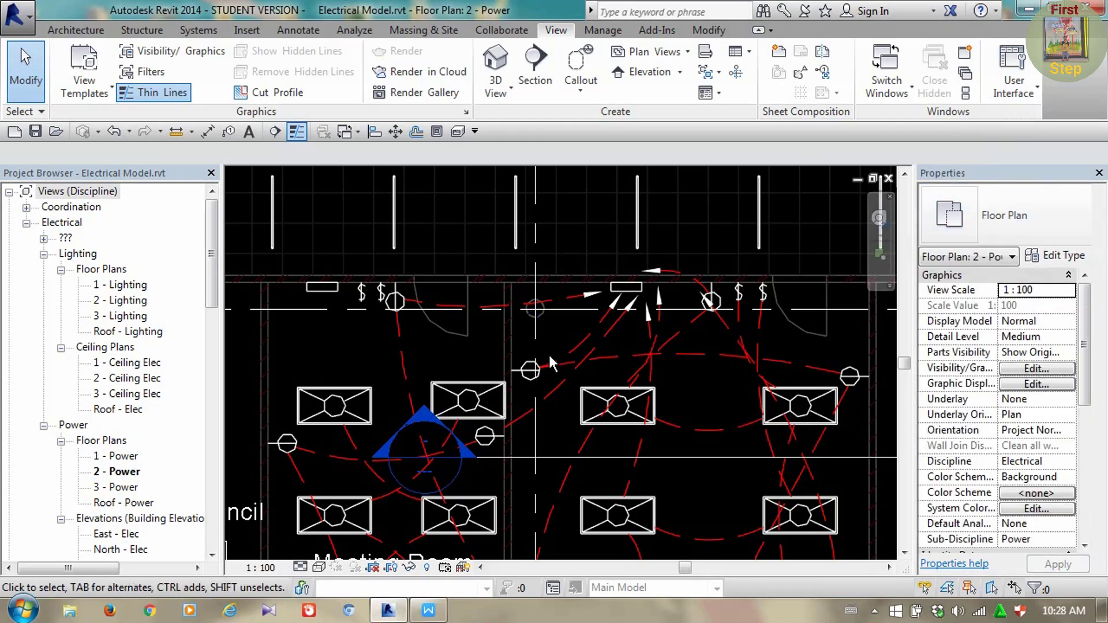
Select panelboard DB-L2-01 and review its load, circuiting and schedule level properties
{"action": "middle_click_drag", "start_coordinate": [726, 373], "coordinate": [673, 356]}
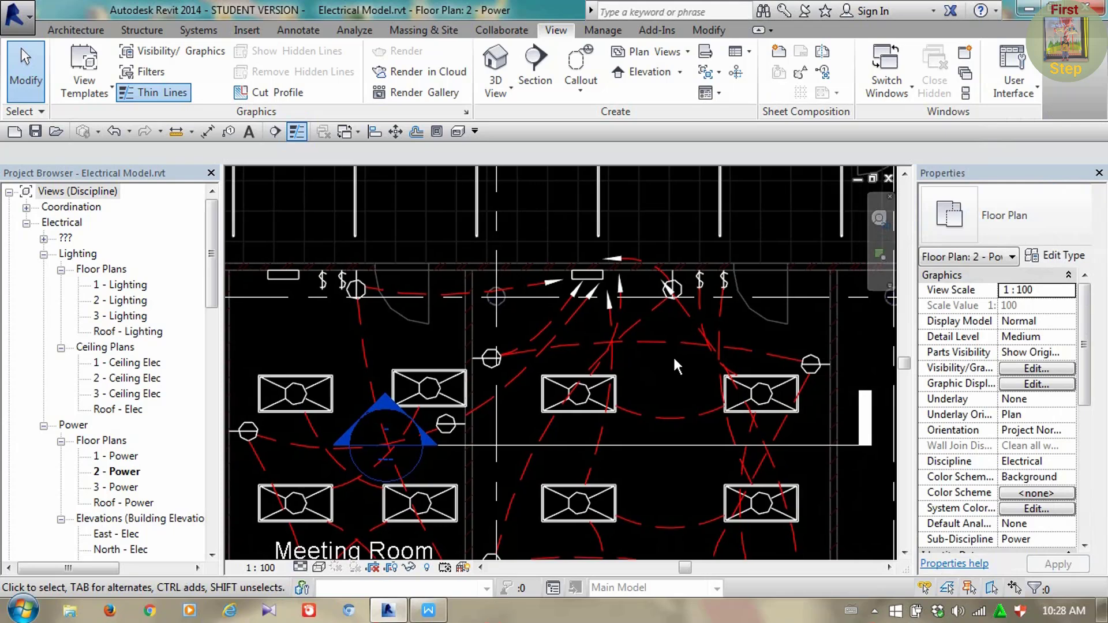
{"action": "left_click", "coordinate": [601, 275]}
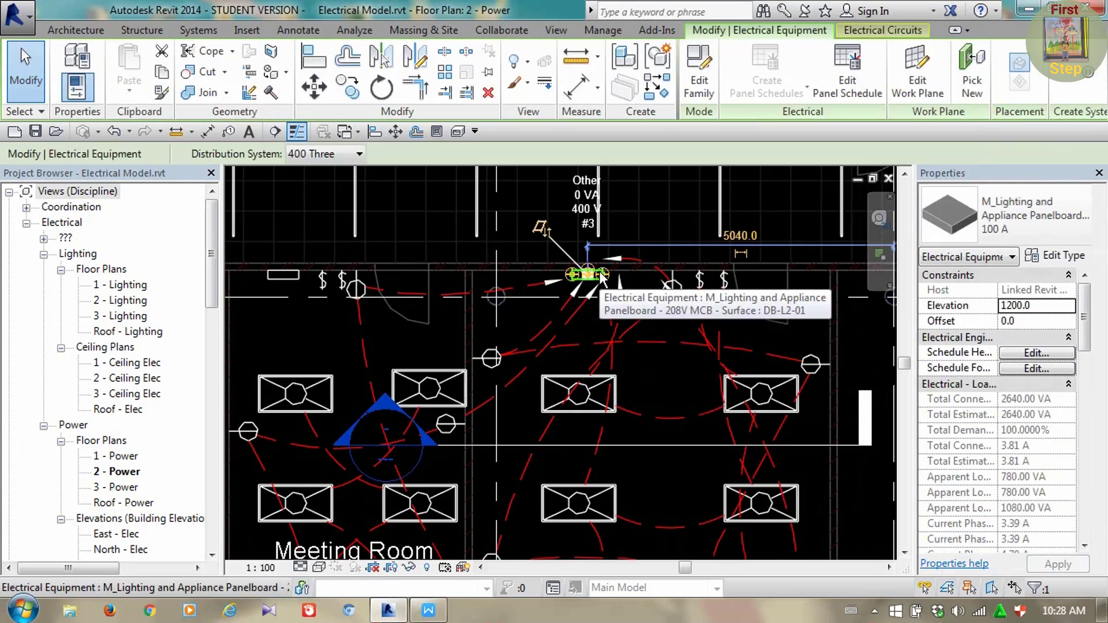
{"action": "left_click_drag", "start_coordinate": [1083, 324], "coordinate": [1100, 508]}
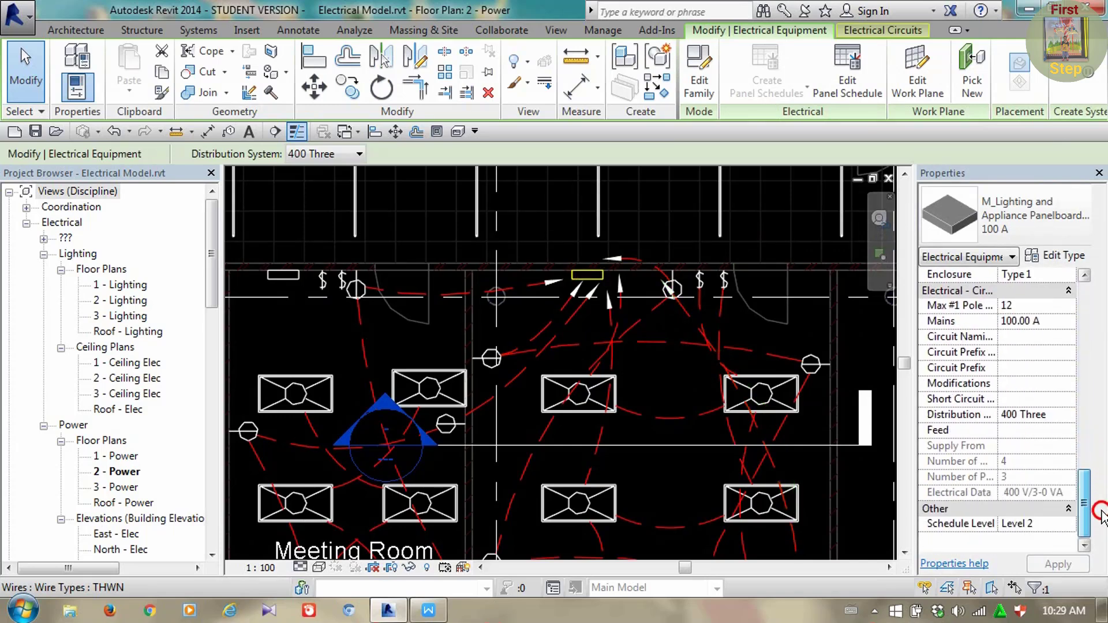
{"action": "left_click", "coordinate": [588, 275]}
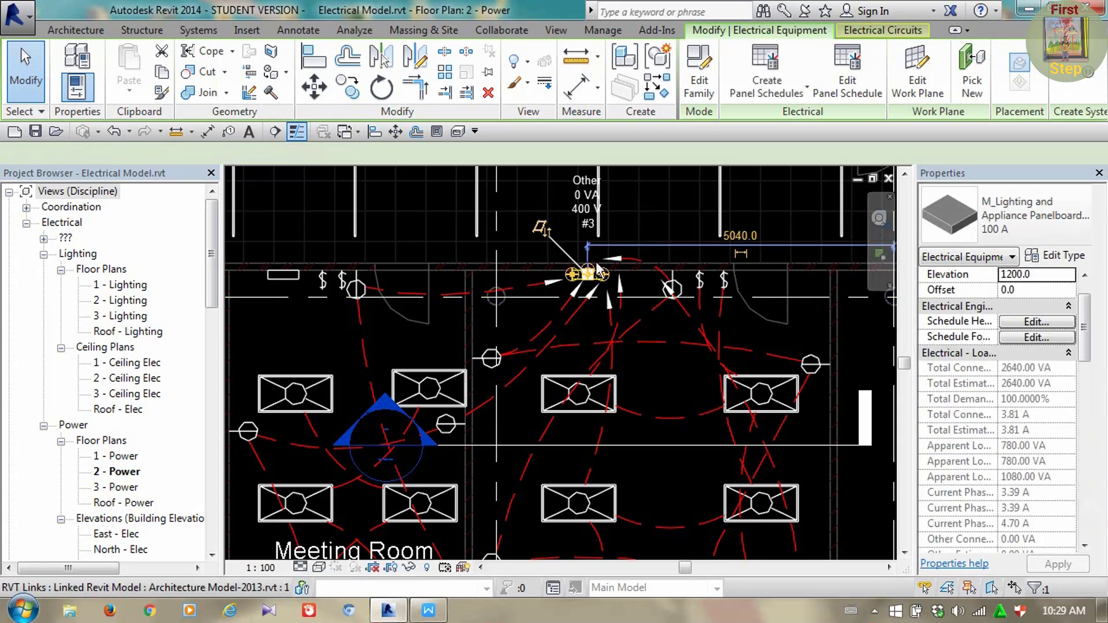
Open panelboard DB-L2-01's family for editing, select its conduit surface connector, and turn on the Properties palette
{"action": "left_click", "coordinate": [693, 82]}
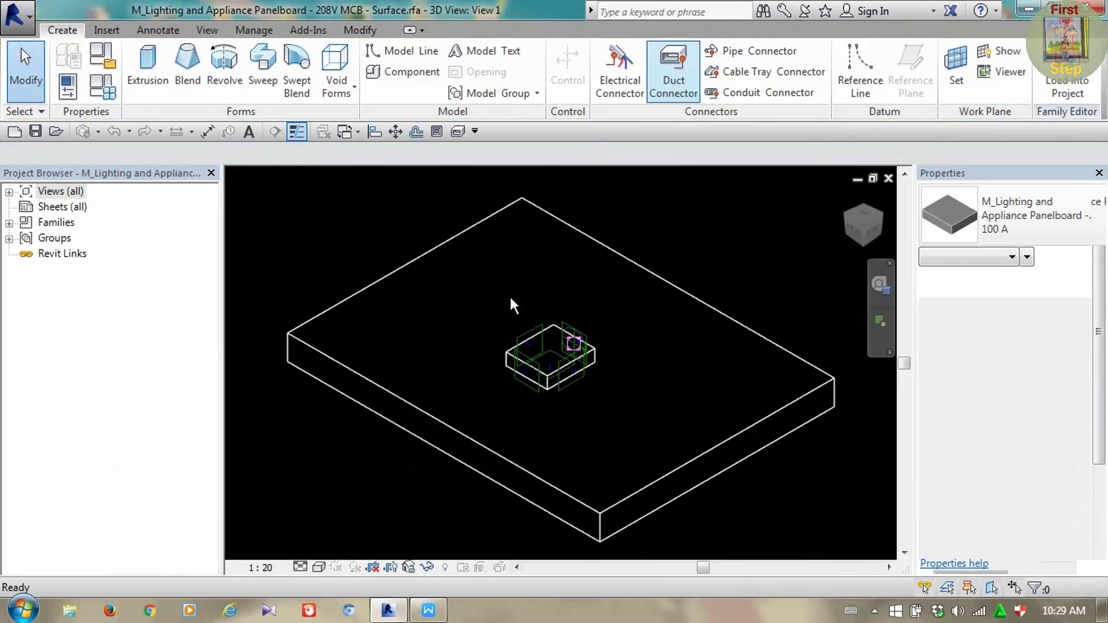
{"action": "scroll", "coordinate": [571, 343], "scroll_direction": "up", "scroll_amount": 5}
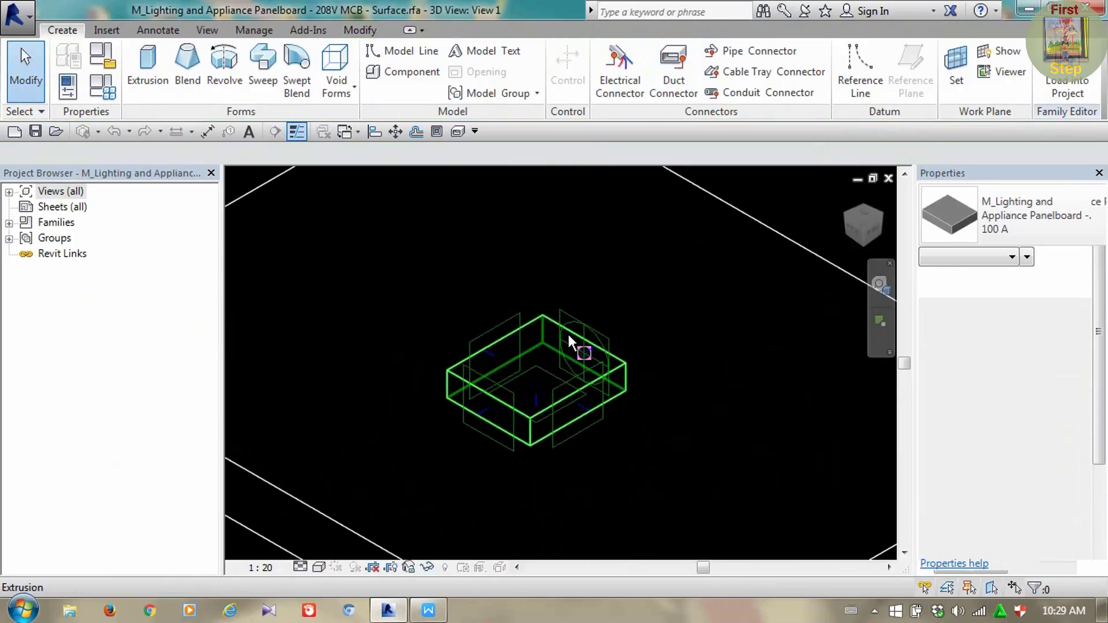
{"action": "left_click", "coordinate": [619, 366]}
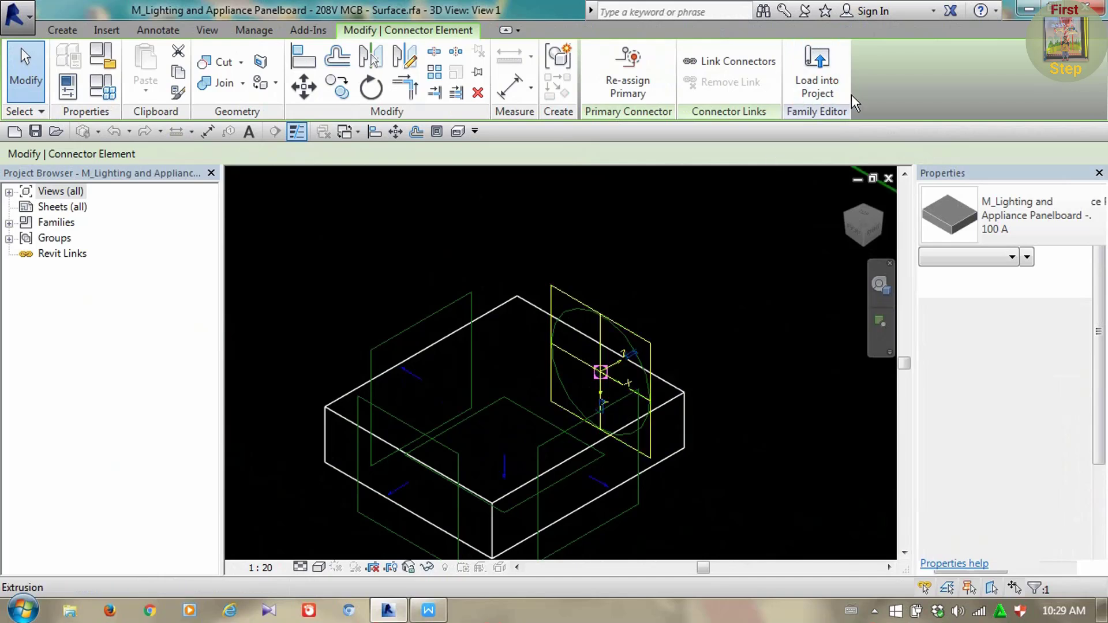
{"action": "left_click", "coordinate": [206, 30]}
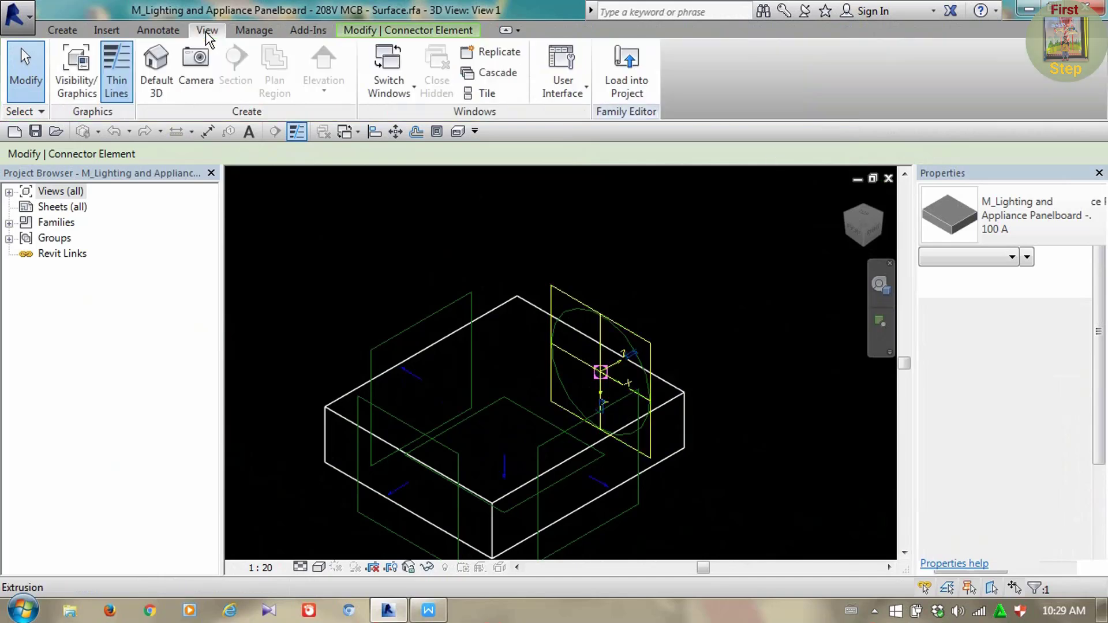
{"action": "left_click", "coordinate": [580, 90]}
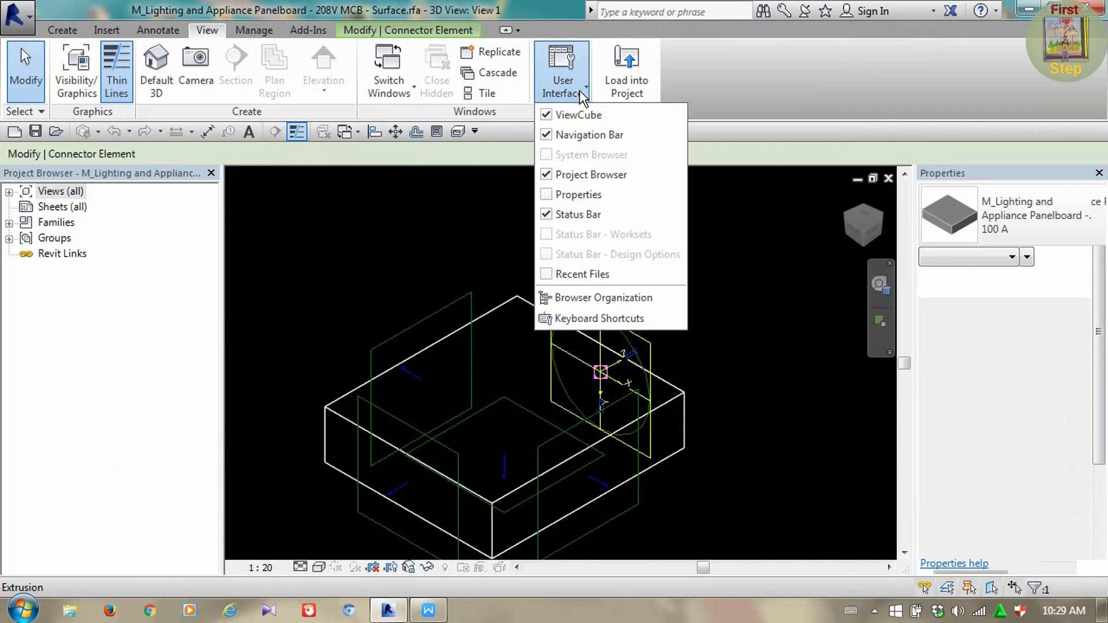
{"action": "left_click", "coordinate": [547, 195]}
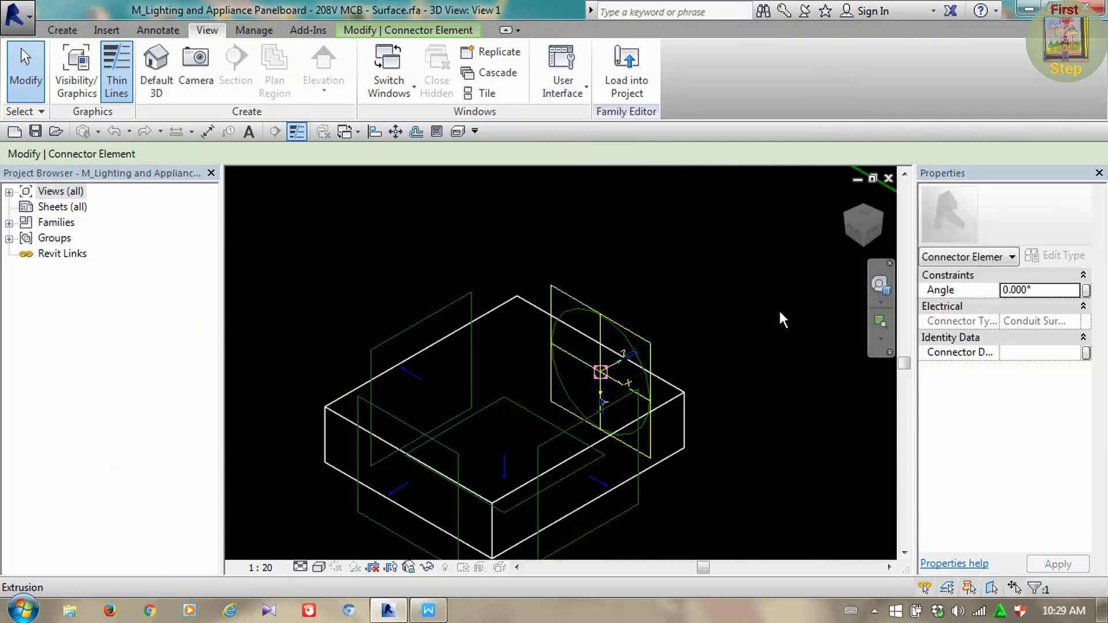
Clear the selection in the panelboard family and set its Panel Configuration to One Column
{"action": "left_click", "coordinate": [699, 351]}
{"action": "middle_click_drag", "start_coordinate": [699, 351], "coordinate": [627, 378]}
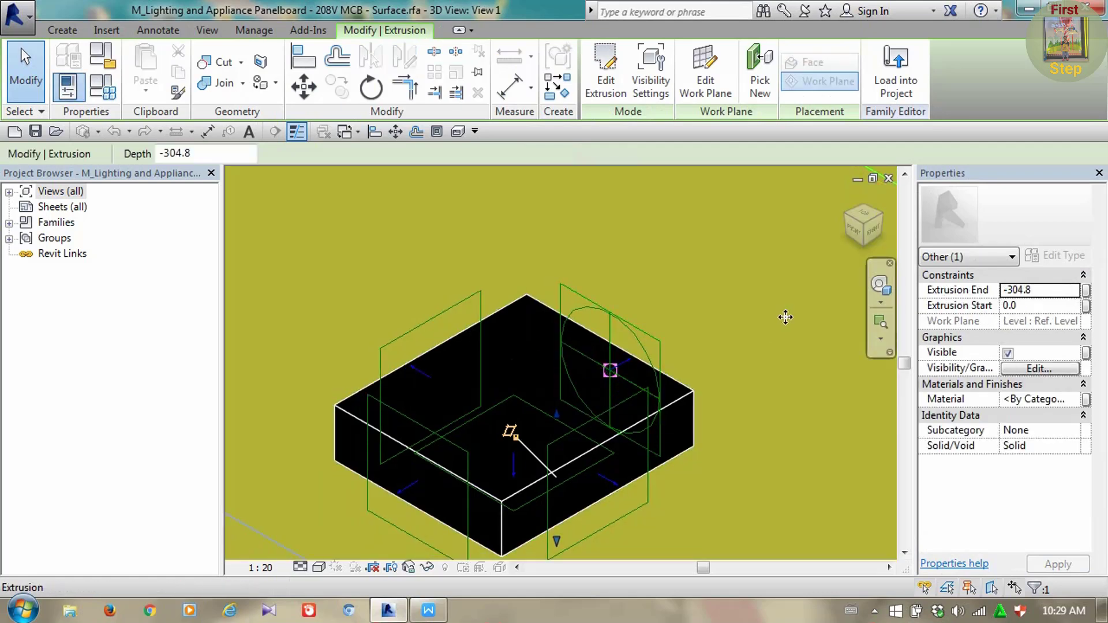
{"action": "key", "text": "Escape"}
{"action": "middle_click_drag", "start_coordinate": [759, 359], "coordinate": [768, 344]}
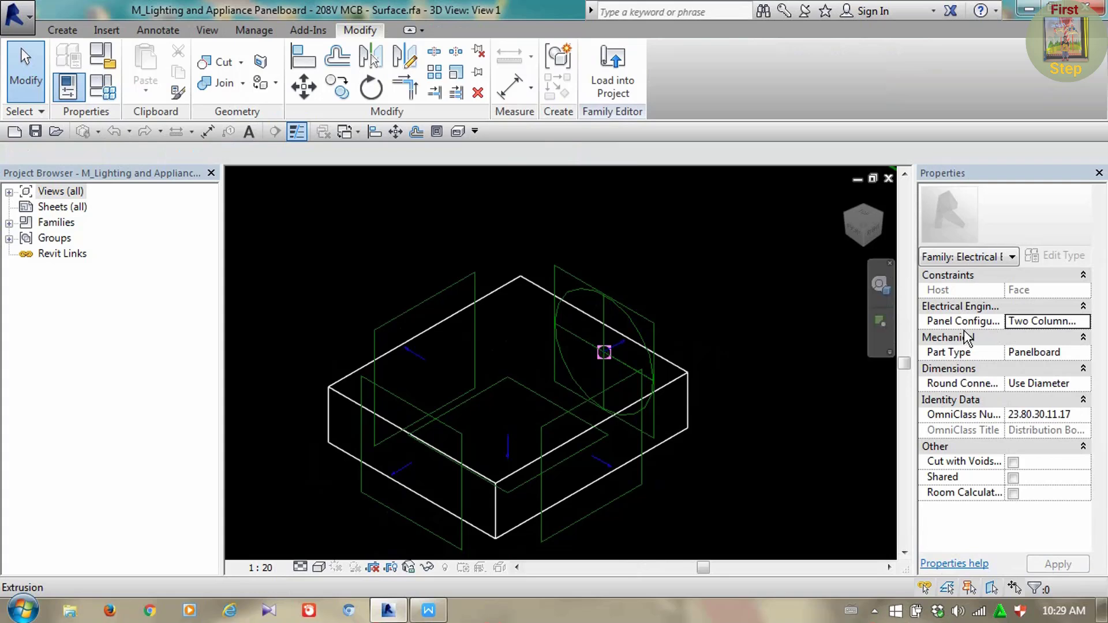
{"action": "left_click", "coordinate": [1084, 323]}
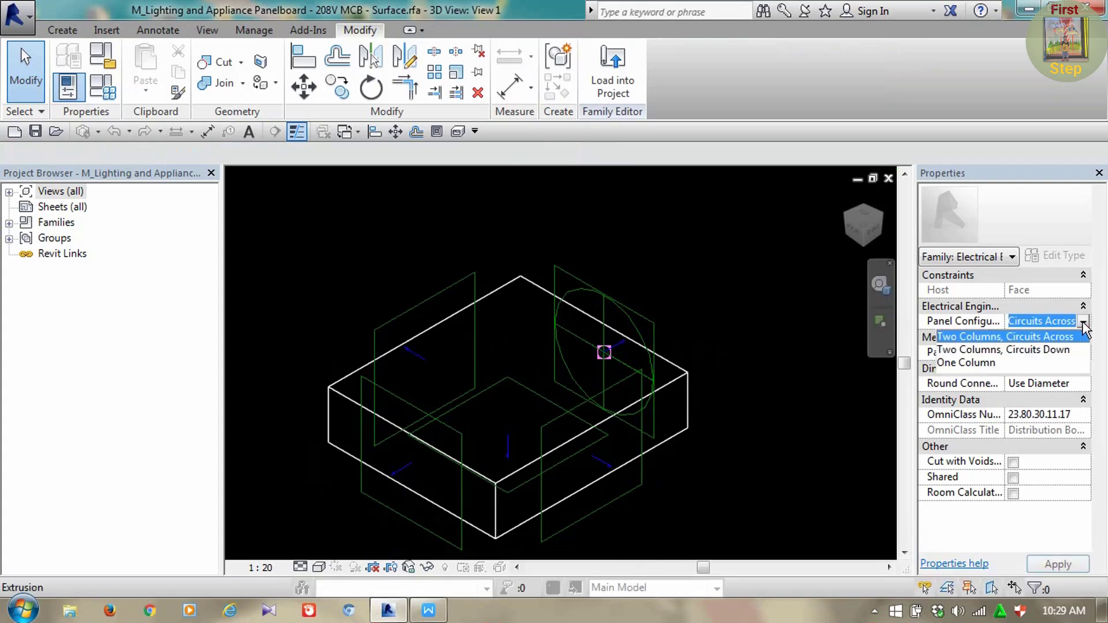
{"action": "left_click", "coordinate": [961, 364]}
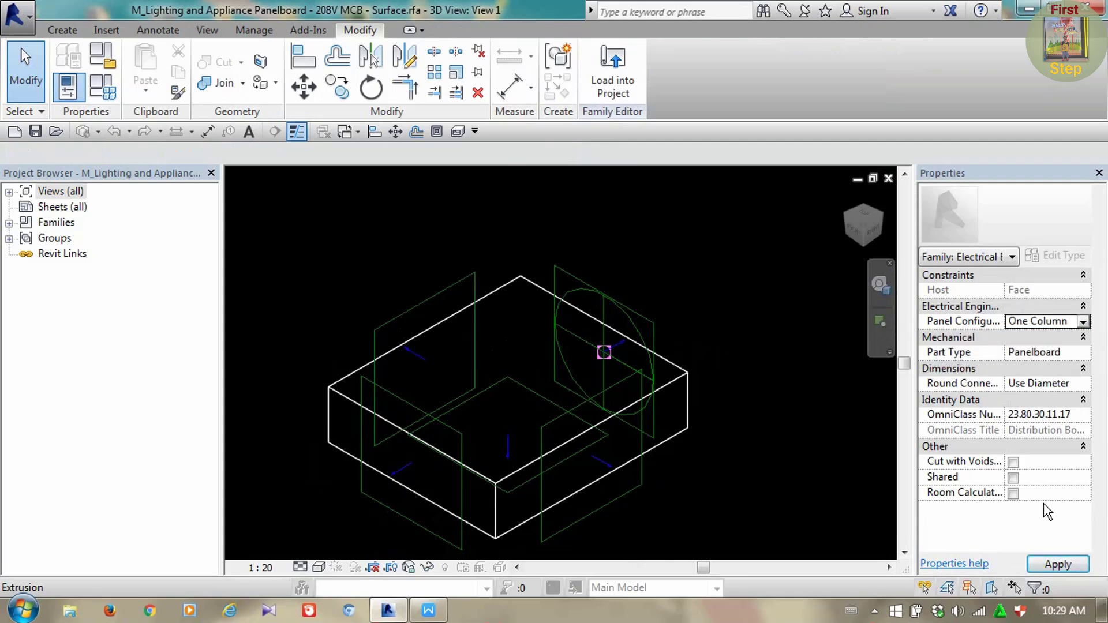
{"action": "left_click", "coordinate": [1077, 565]}
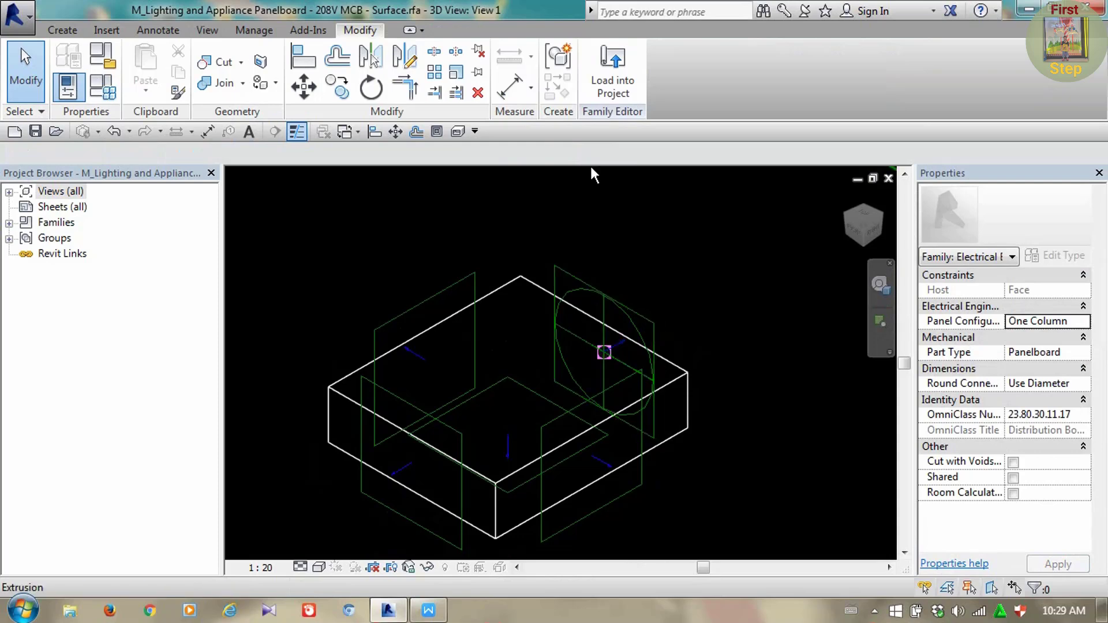
Load the family into the project, overwriting the existing version and its parameter values, and open the DB-L2-01 panel schedule
{"action": "left_click", "coordinate": [600, 99]}
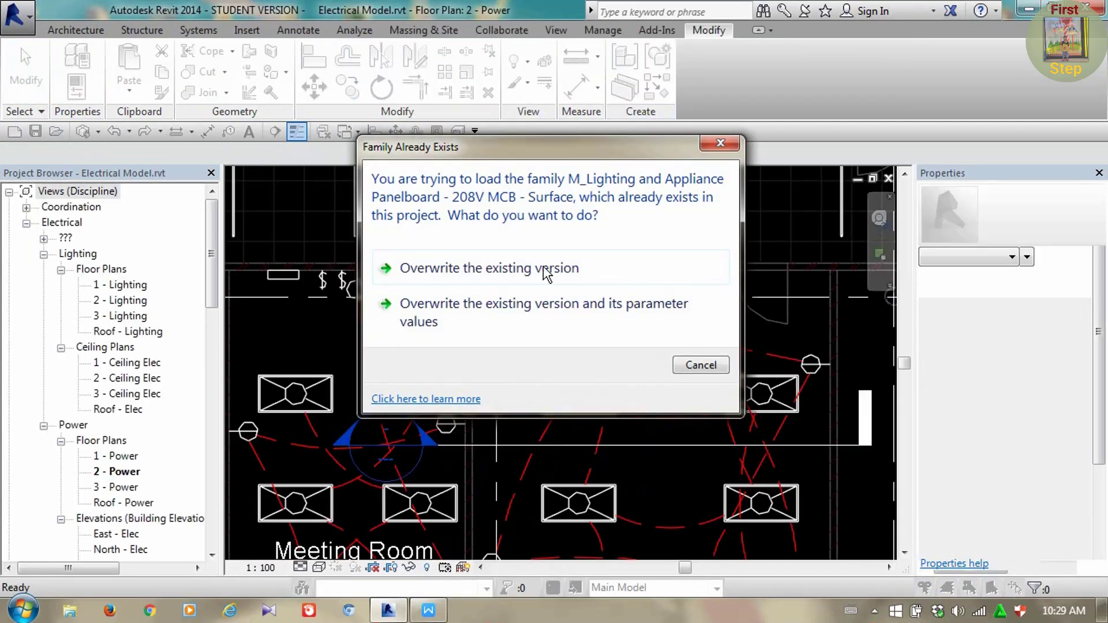
{"action": "left_click", "coordinate": [502, 311]}
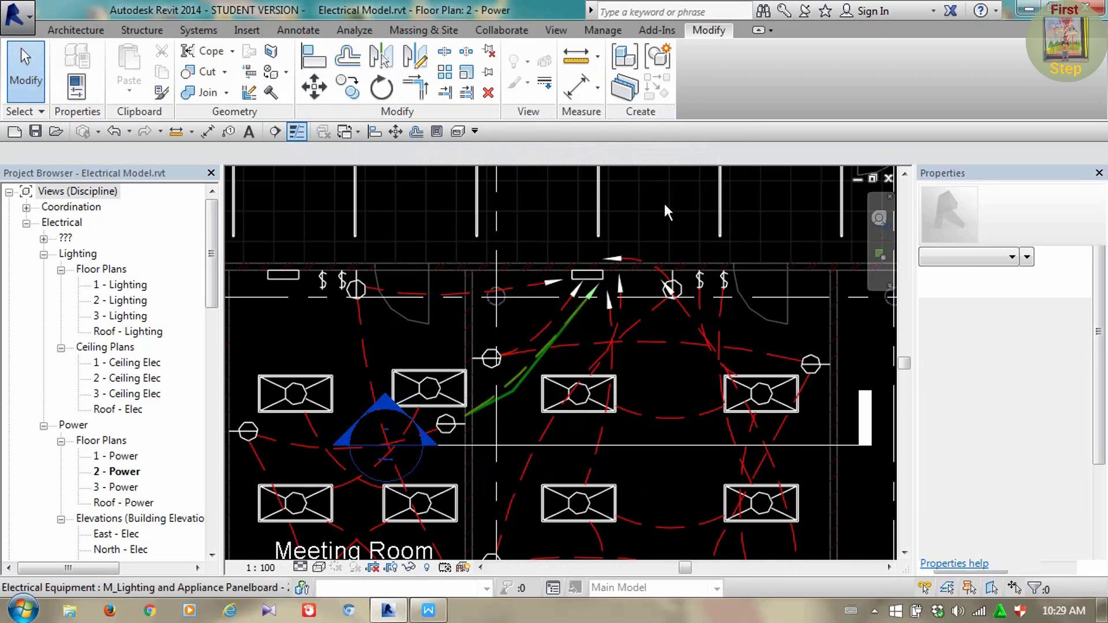
{"action": "left_click", "coordinate": [584, 272]}
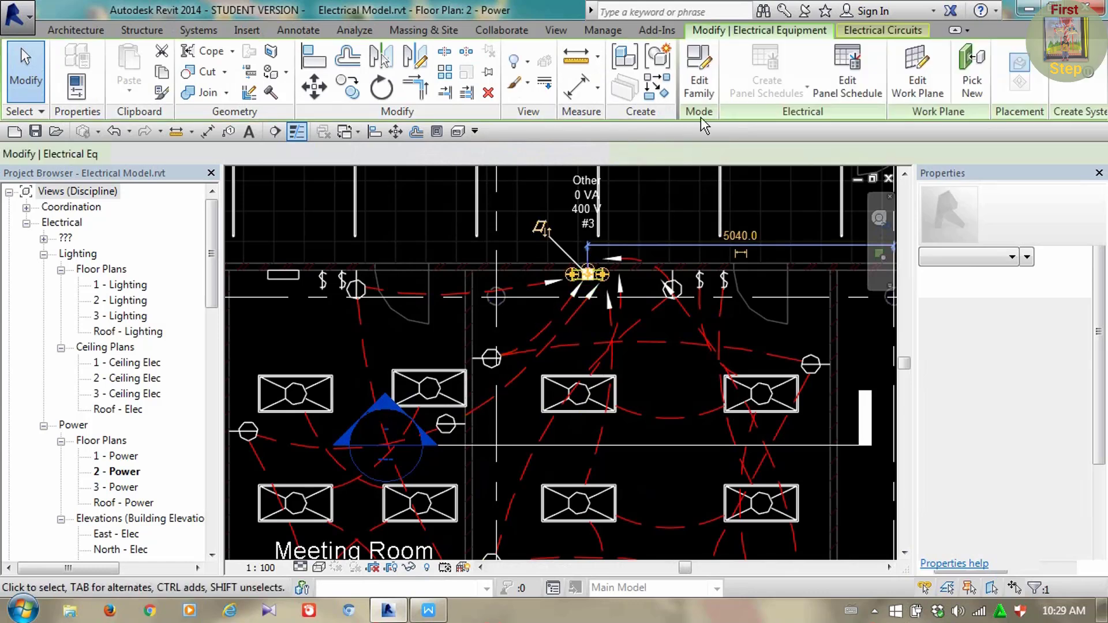
{"action": "left_click", "coordinate": [844, 87]}
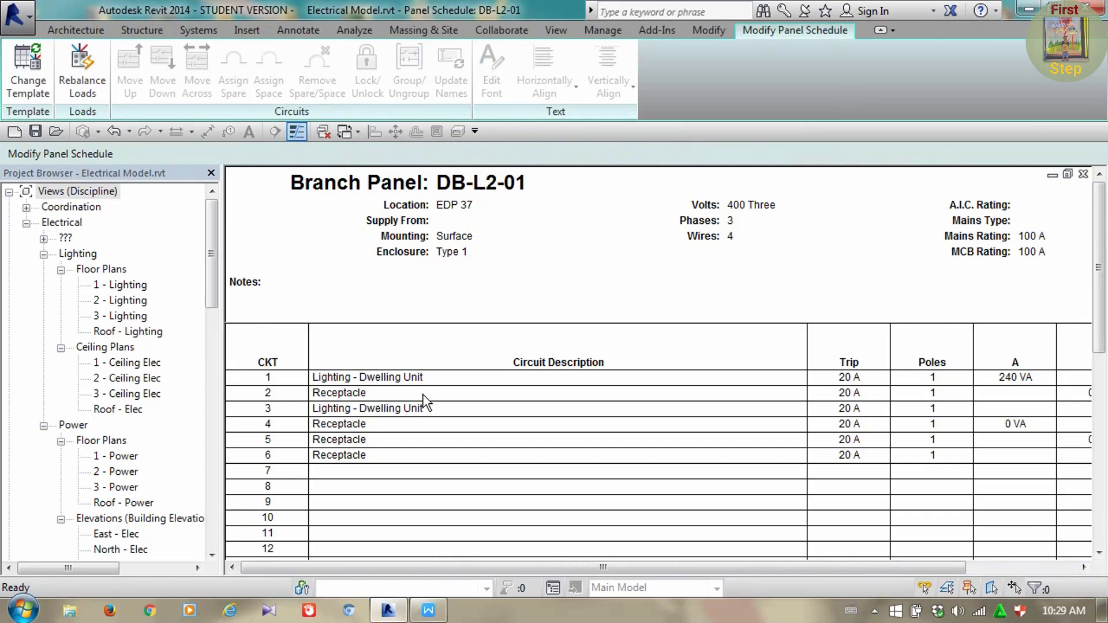
Check the phase A, B and C loads of circuits 1 to 6 in the DB-L2-01 schedule
{"action": "scroll", "coordinate": [467, 428], "scroll_direction": "down", "scroll_amount": 2}
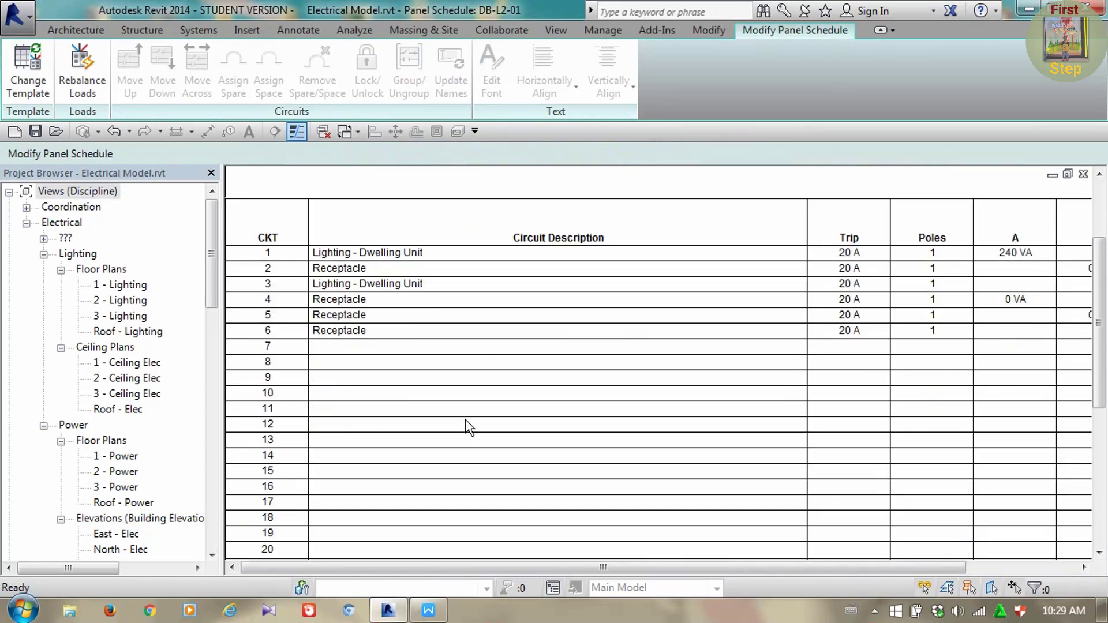
{"action": "left_click_drag", "start_coordinate": [673, 572], "coordinate": [906, 554]}
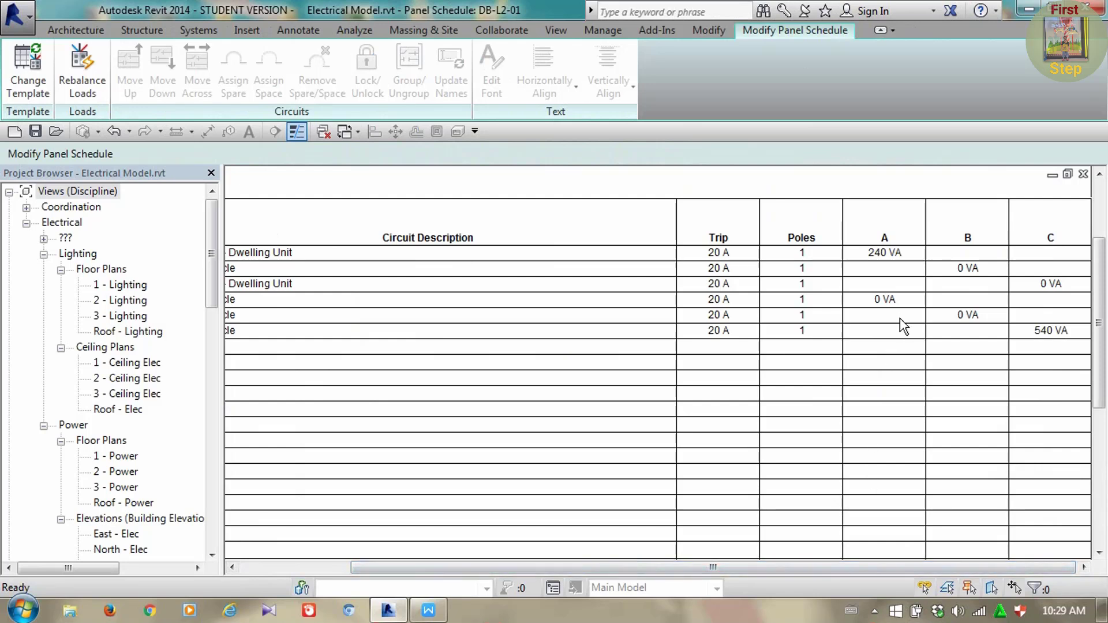
{"action": "left_click", "coordinate": [890, 301]}
{"action": "left_click", "coordinate": [983, 318]}
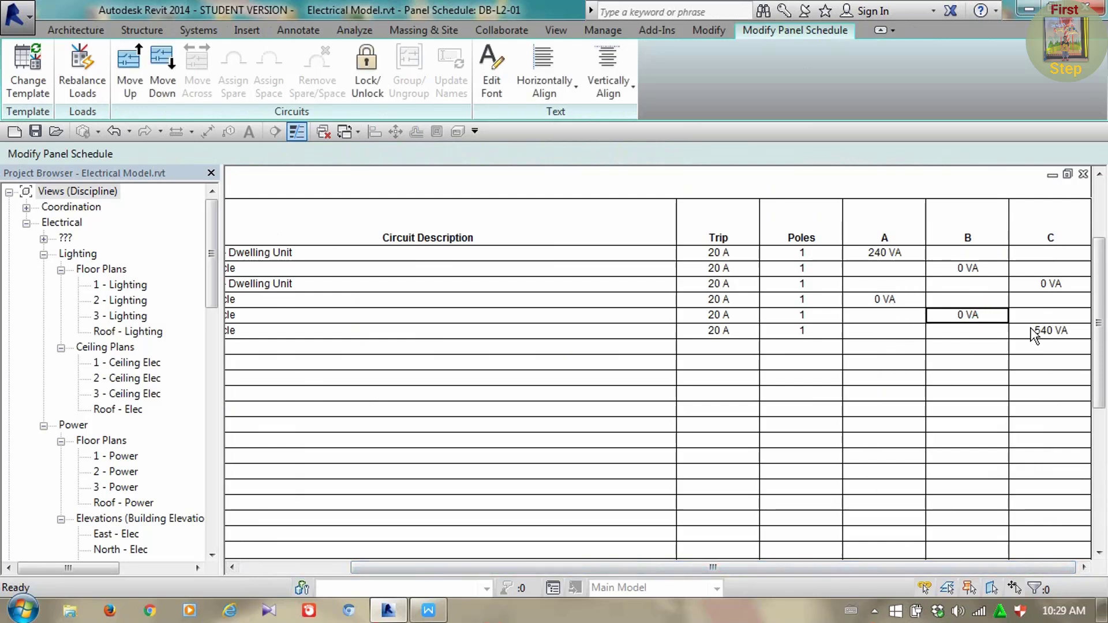
{"action": "left_click", "coordinate": [1061, 284]}
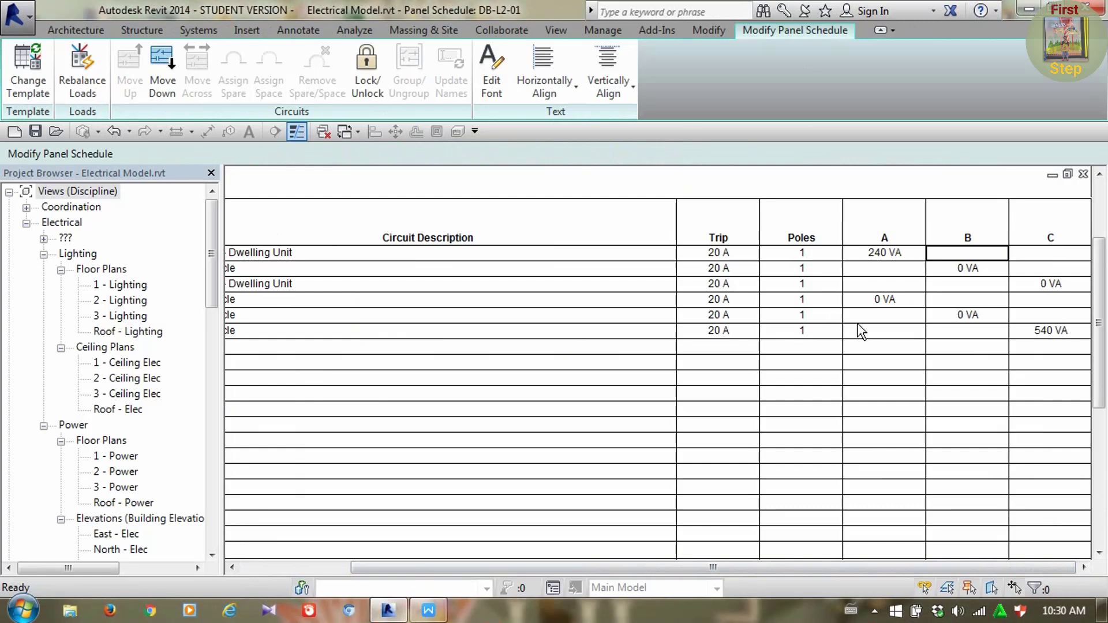
{"action": "left_click_drag", "start_coordinate": [639, 570], "coordinate": [545, 577]}
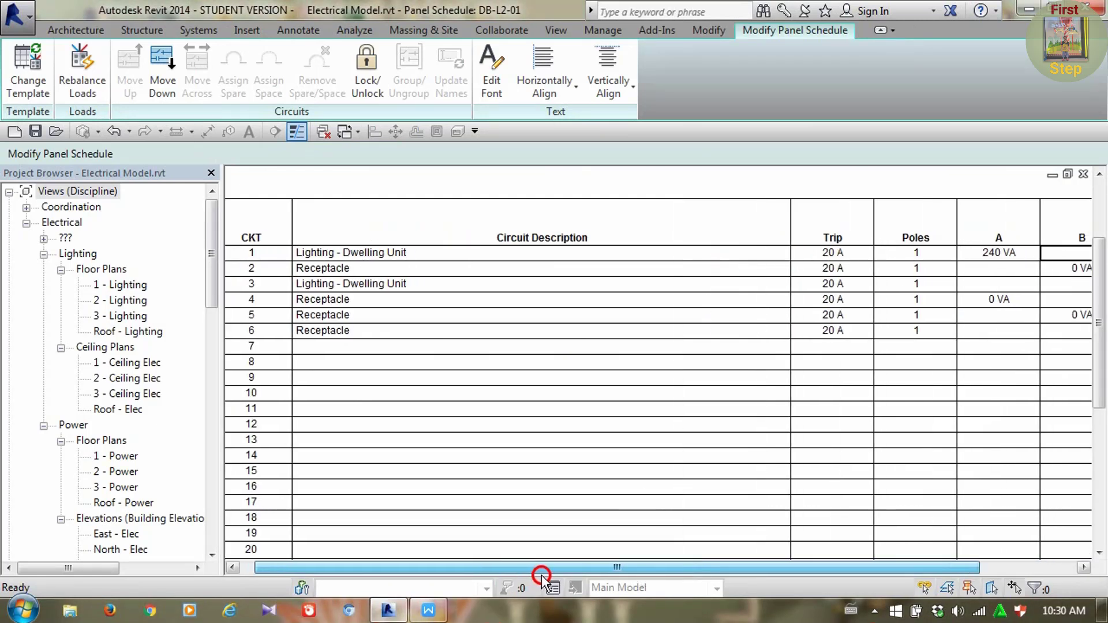
Move circuit 2 up one slot and back down in the schedule to refresh its phase load
{"action": "left_click", "coordinate": [263, 269]}
{"action": "left_click", "coordinate": [301, 269]}
{"action": "left_click", "coordinate": [248, 269]}
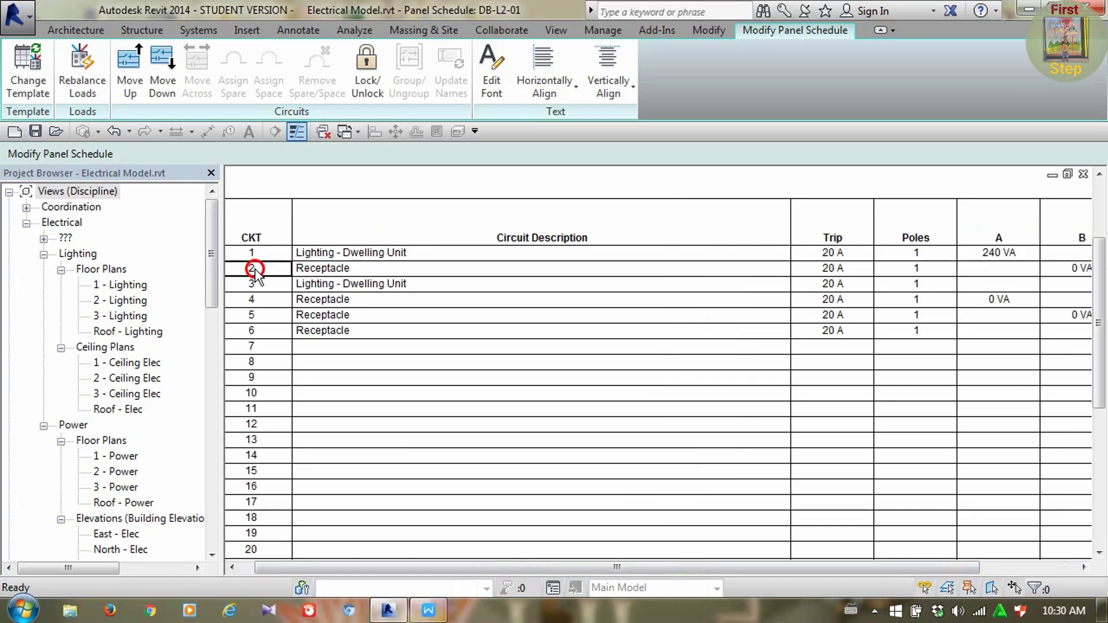
{"action": "left_click", "coordinate": [140, 90]}
{"action": "left_click", "coordinate": [157, 88]}
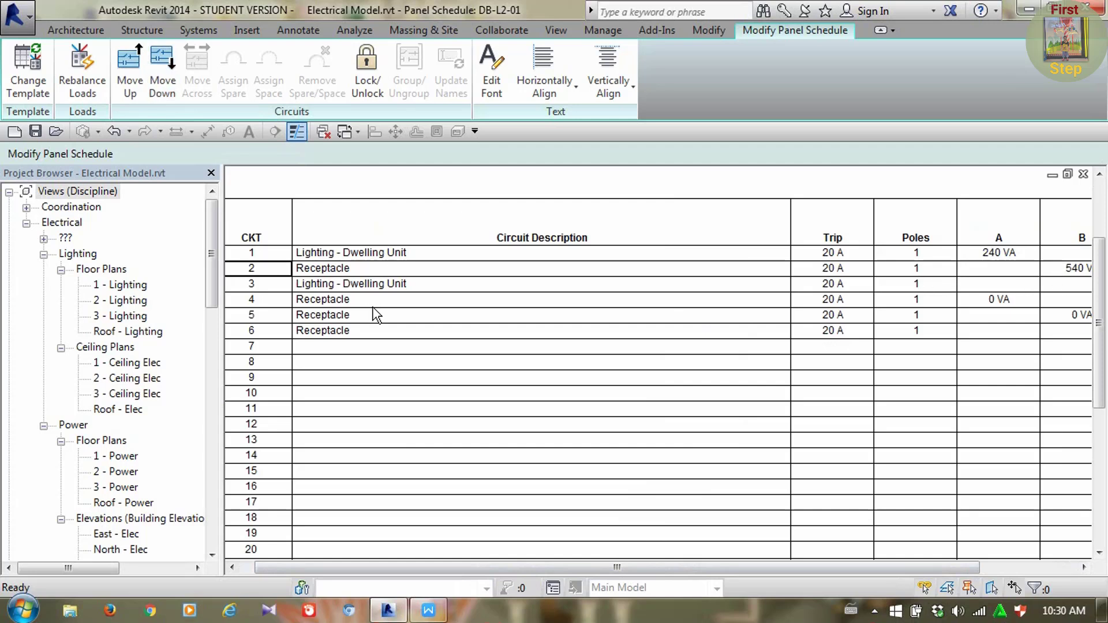
Move circuits 4 and 5 up one slot and back down, one after the other, to refresh their phase loads
{"action": "left_click", "coordinate": [278, 303]}
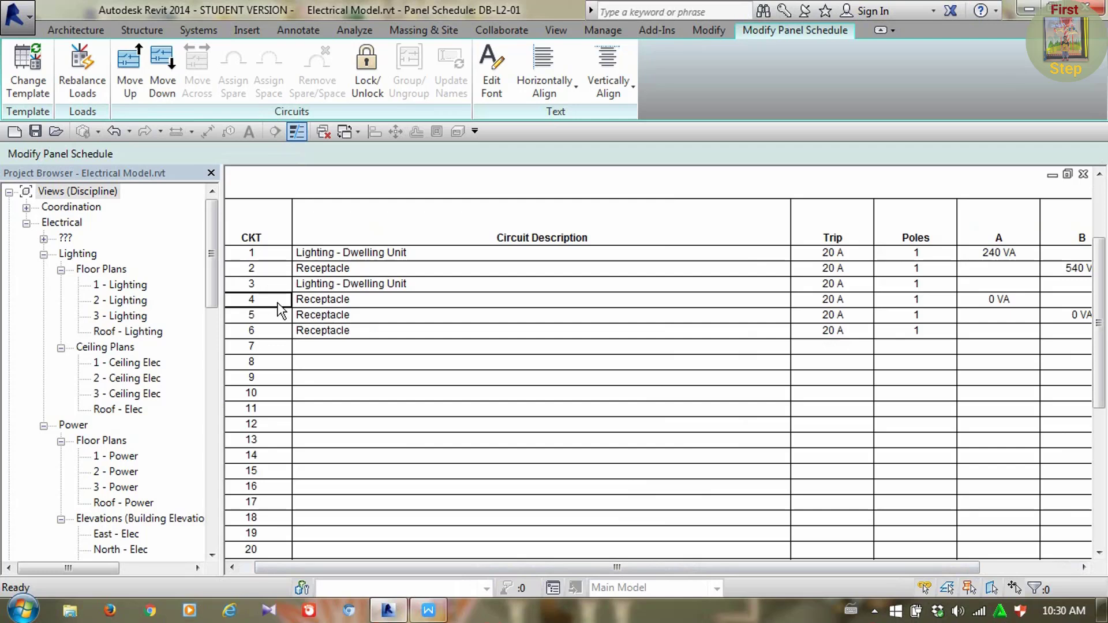
{"action": "left_click", "coordinate": [130, 82]}
{"action": "left_click", "coordinate": [155, 92]}
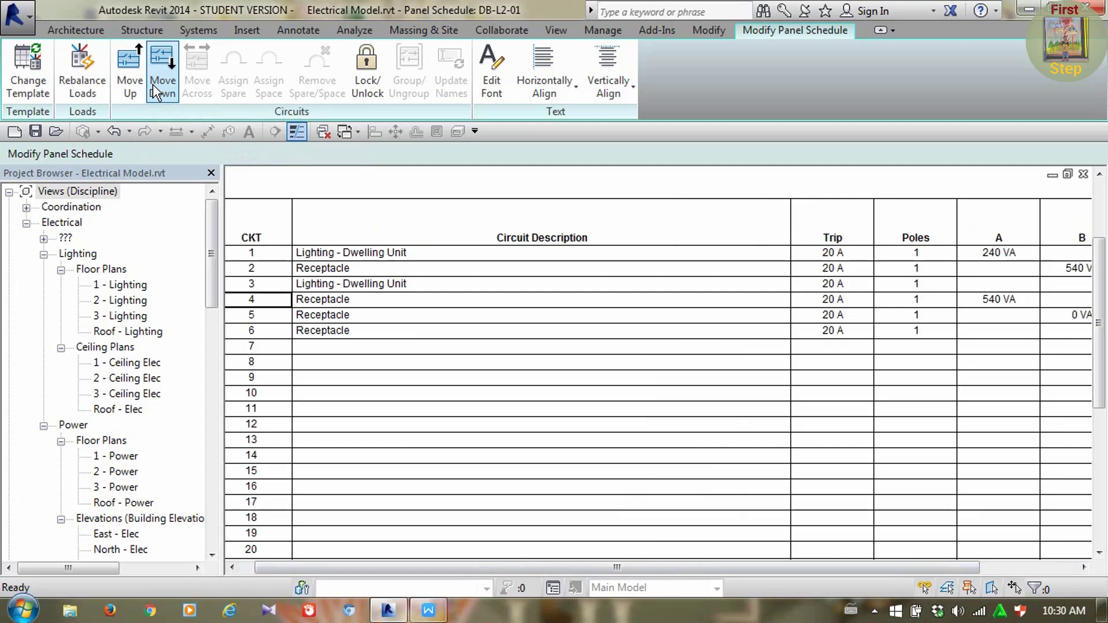
{"action": "left_click", "coordinate": [1065, 318]}
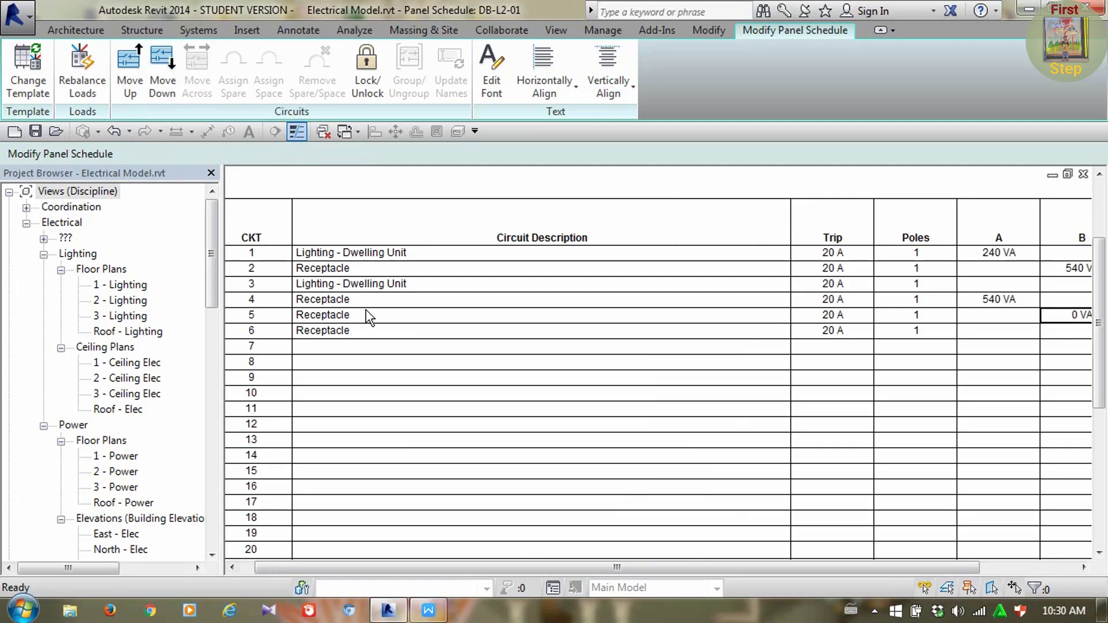
{"action": "left_click", "coordinate": [279, 319]}
{"action": "left_click", "coordinate": [130, 93]}
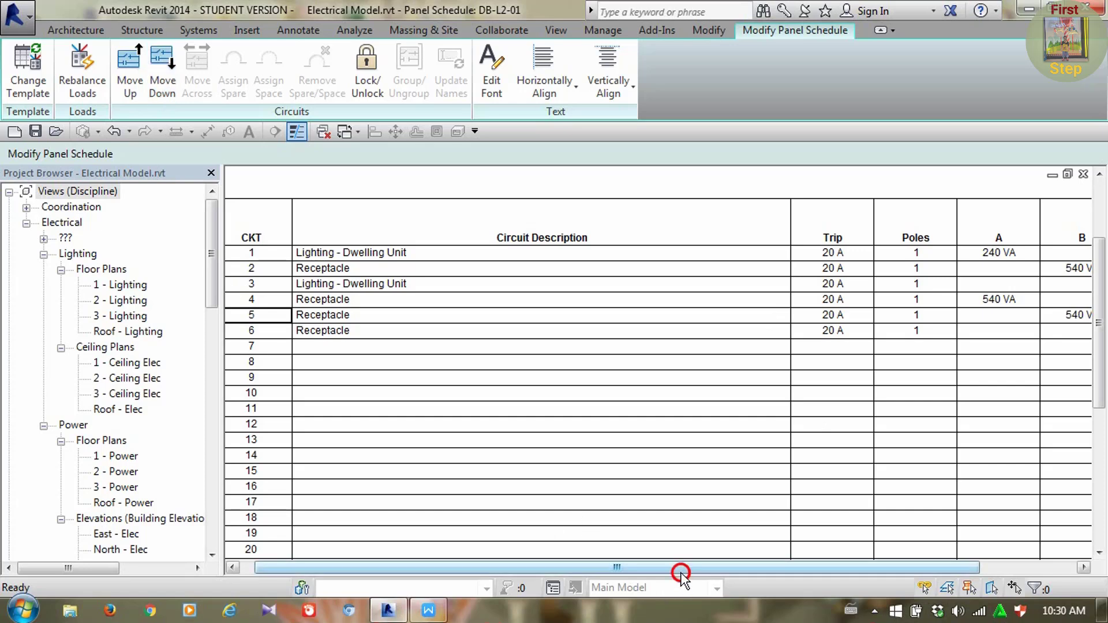
Compare the refreshed loads across the three phases and check the lighting and receptacle circuit descriptions
{"action": "mouse_move", "coordinate": [779, 568]}
{"action": "left_mouse_down"}
{"action": "mouse_move", "coordinate": [874, 568]}
{"action": "mouse_move", "coordinate": [653, 564]}
{"action": "mouse_move", "coordinate": [796, 567]}
{"action": "mouse_move", "coordinate": [789, 571]}
{"action": "left_mouse_up"}
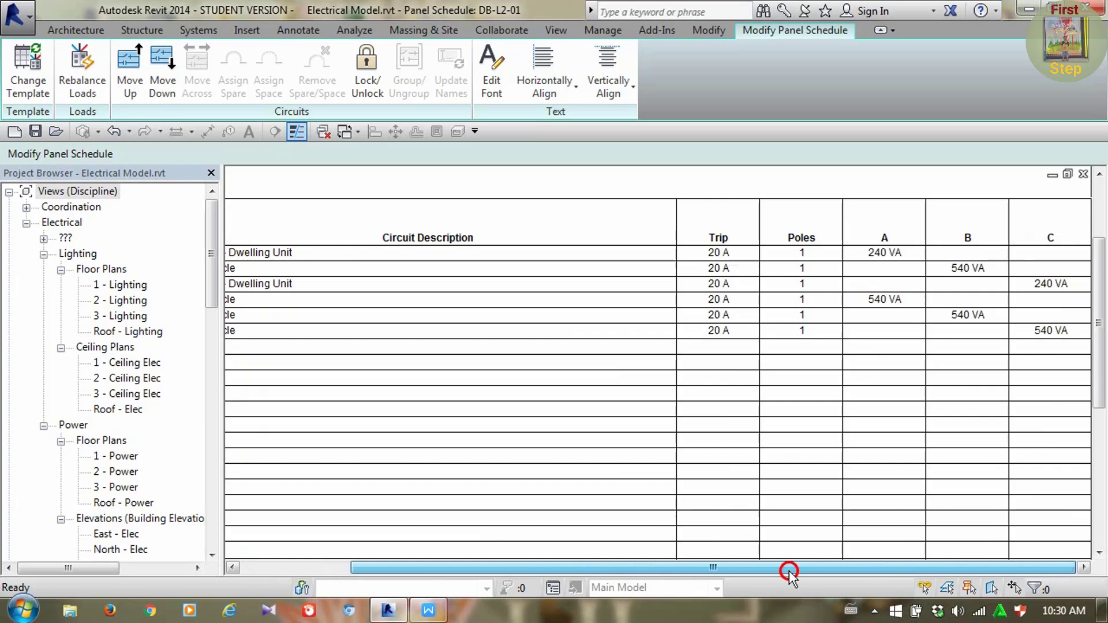
{"action": "left_click_drag", "start_coordinate": [799, 573], "coordinate": [501, 594]}
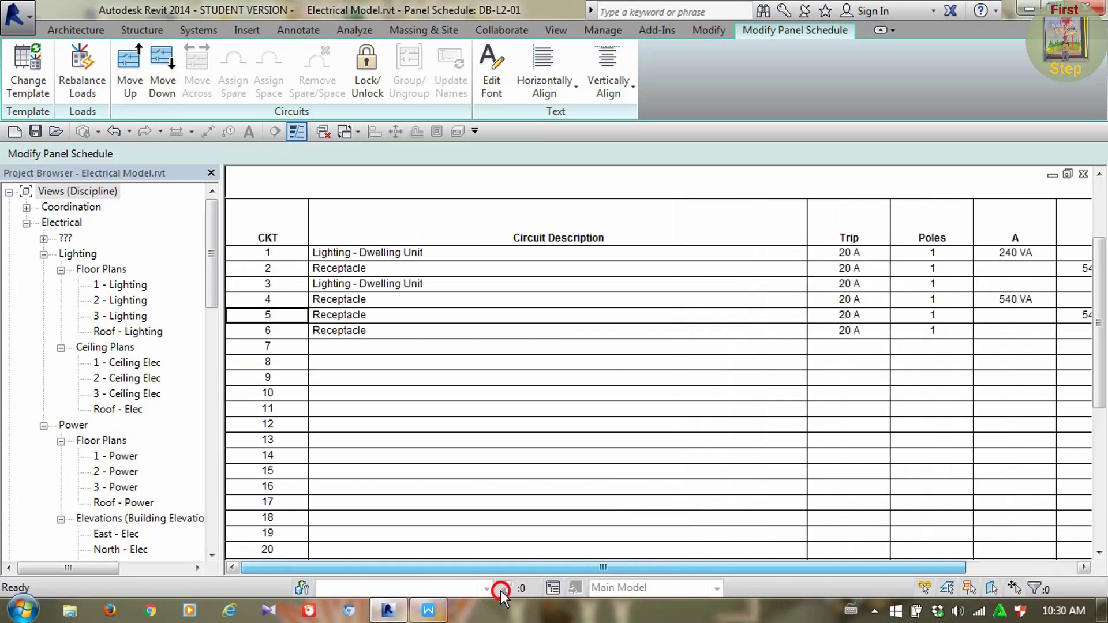
{"action": "left_click", "coordinate": [470, 347]}
{"action": "left_click", "coordinate": [420, 275]}
{"action": "left_click", "coordinate": [413, 255]}
{"action": "left_click", "coordinate": [413, 254]}
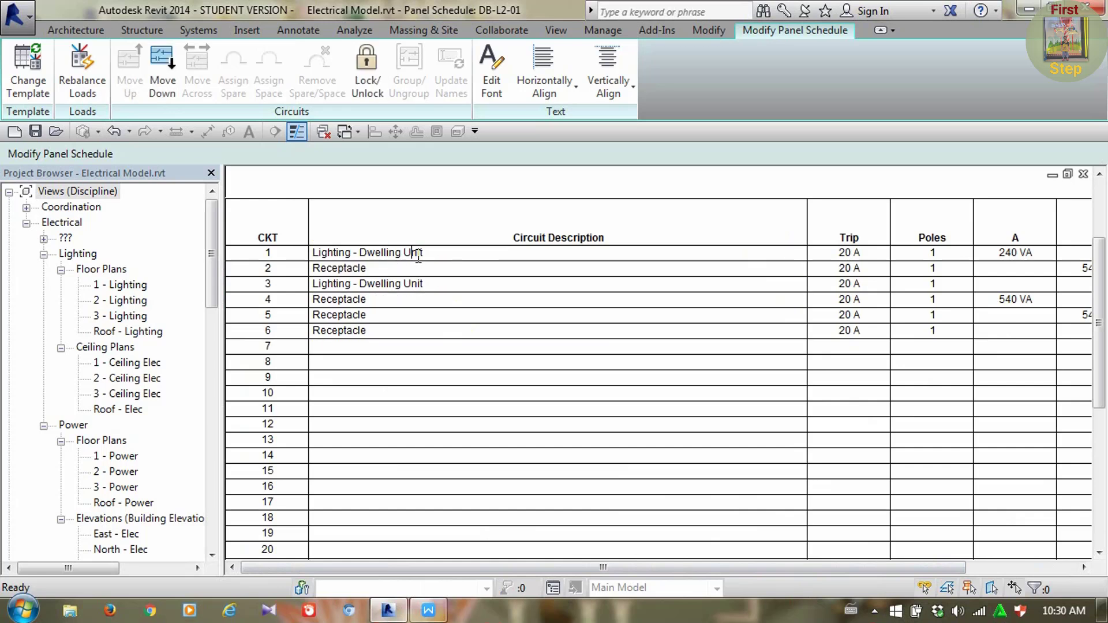
{"action": "left_click", "coordinate": [437, 364]}
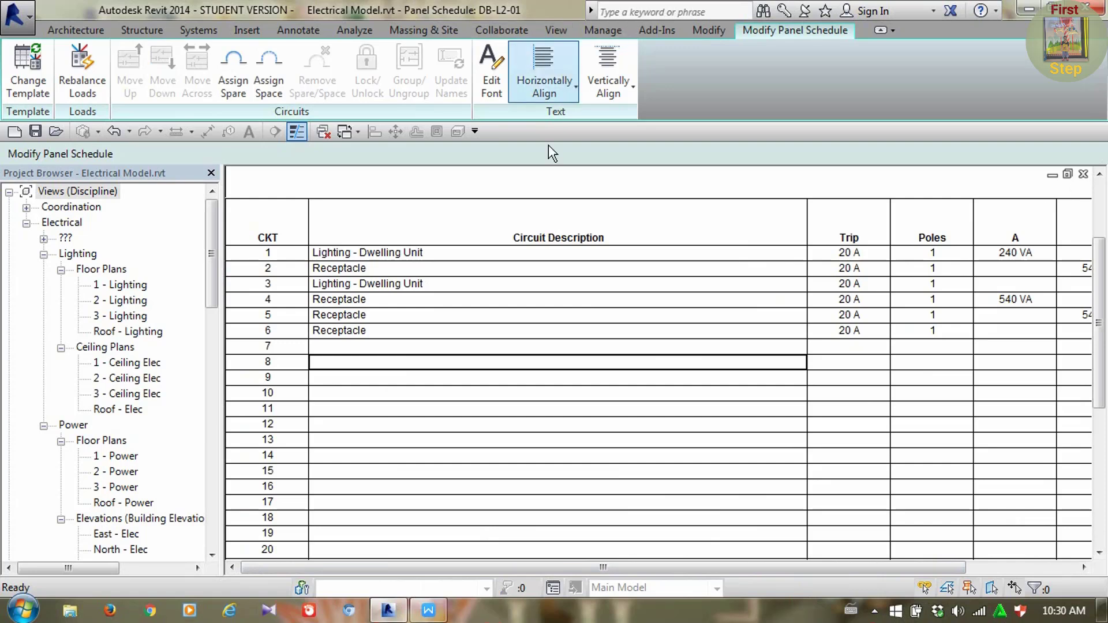
Review the load classifications, demand factors, phase totals and panel totals at the end of the DB-L2-01 schedule
{"action": "scroll", "coordinate": [616, 358], "scroll_direction": "down", "scroll_amount": 5}
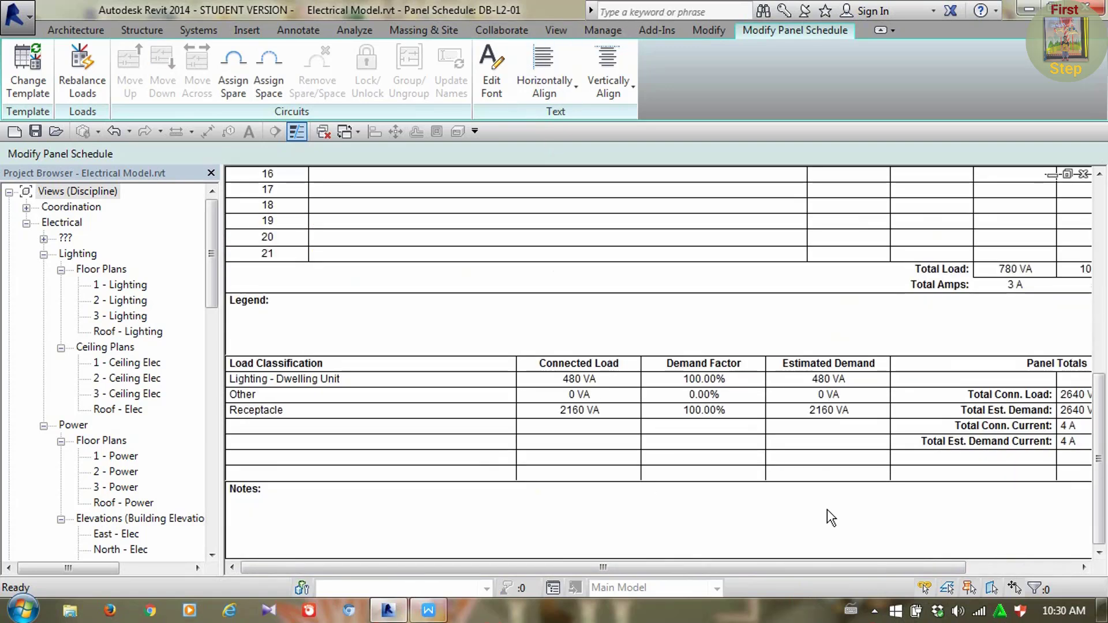
{"action": "left_click_drag", "start_coordinate": [729, 566], "coordinate": [539, 591]}
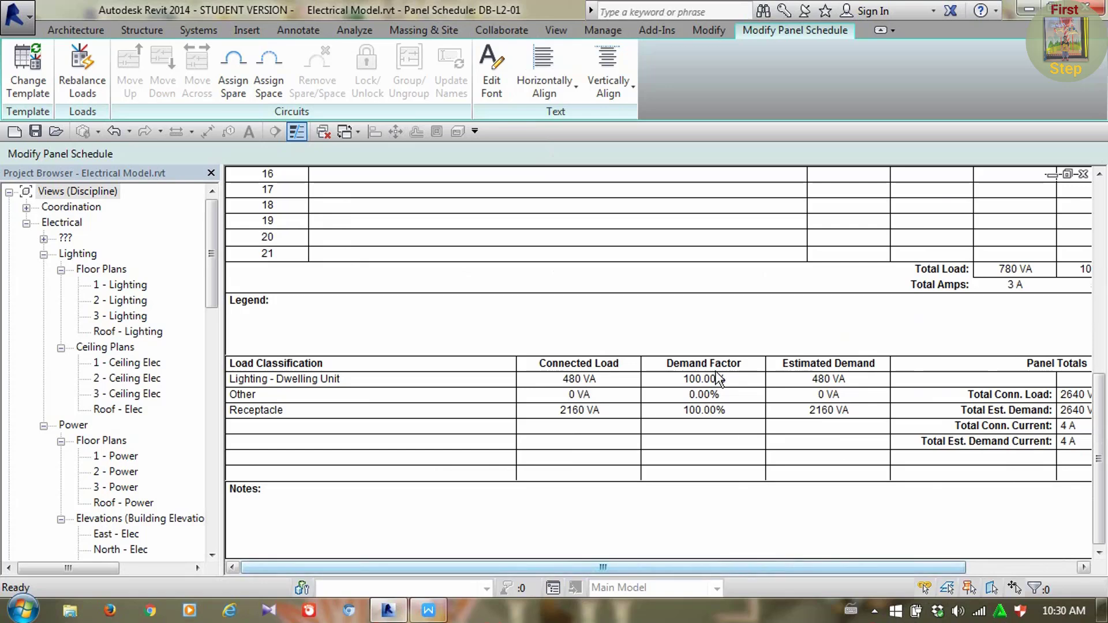
{"action": "left_click_drag", "start_coordinate": [716, 569], "coordinate": [997, 549]}
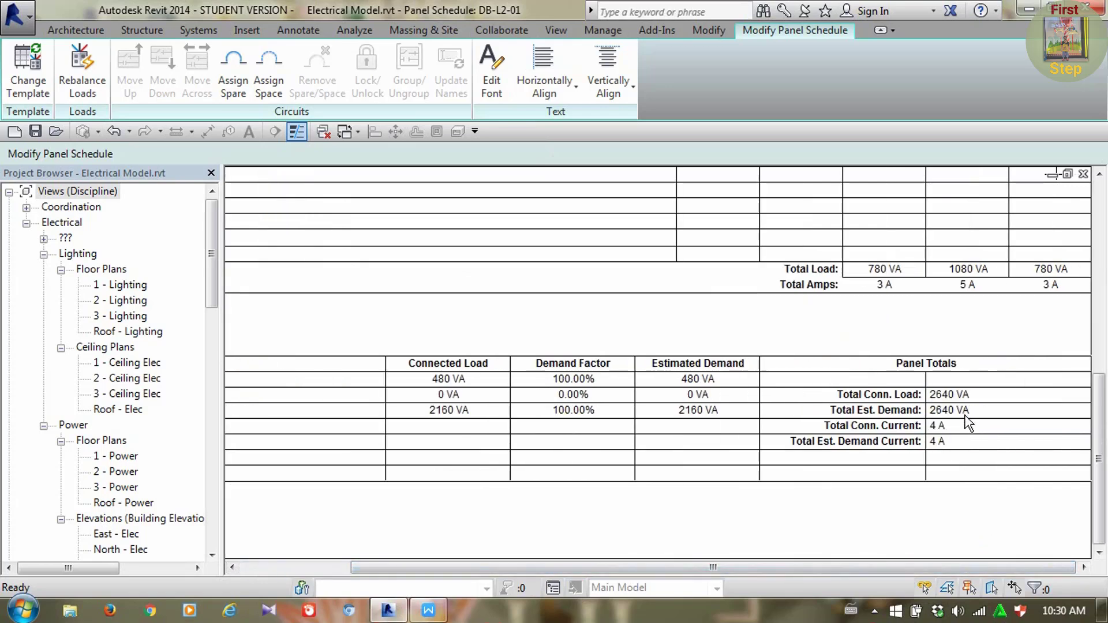
{"action": "left_click_drag", "start_coordinate": [799, 571], "coordinate": [438, 588]}
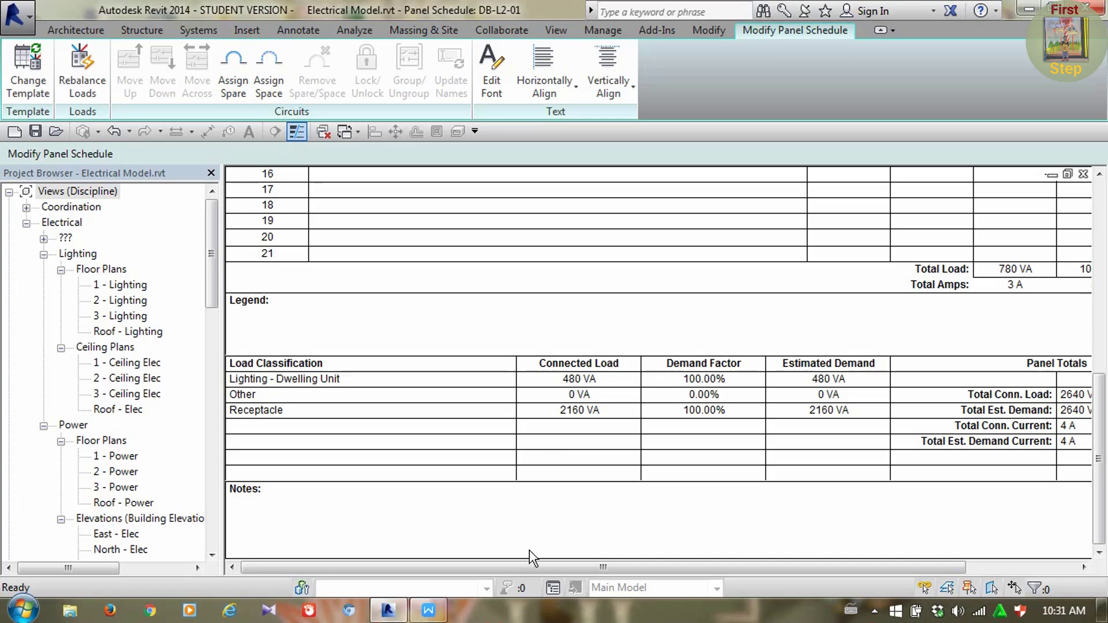
{"action": "left_click", "coordinate": [557, 30]}
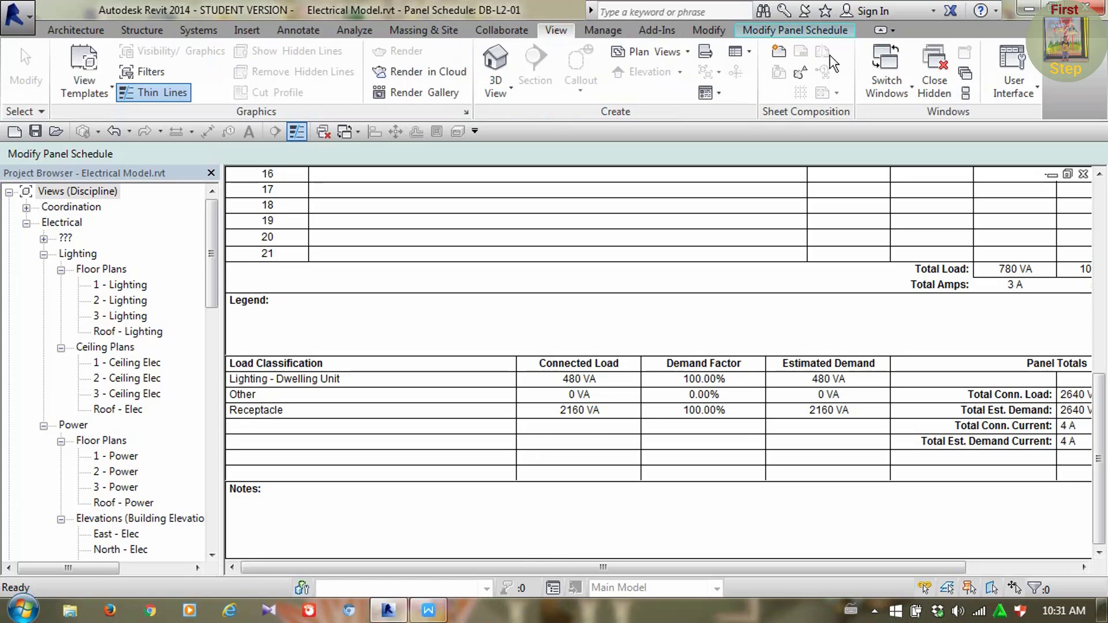
Switch to the 2 - Power floor plan and examine the circuit wiring of the EDP and Meeting Room up to the panelboard
{"action": "left_click", "coordinate": [897, 93]}
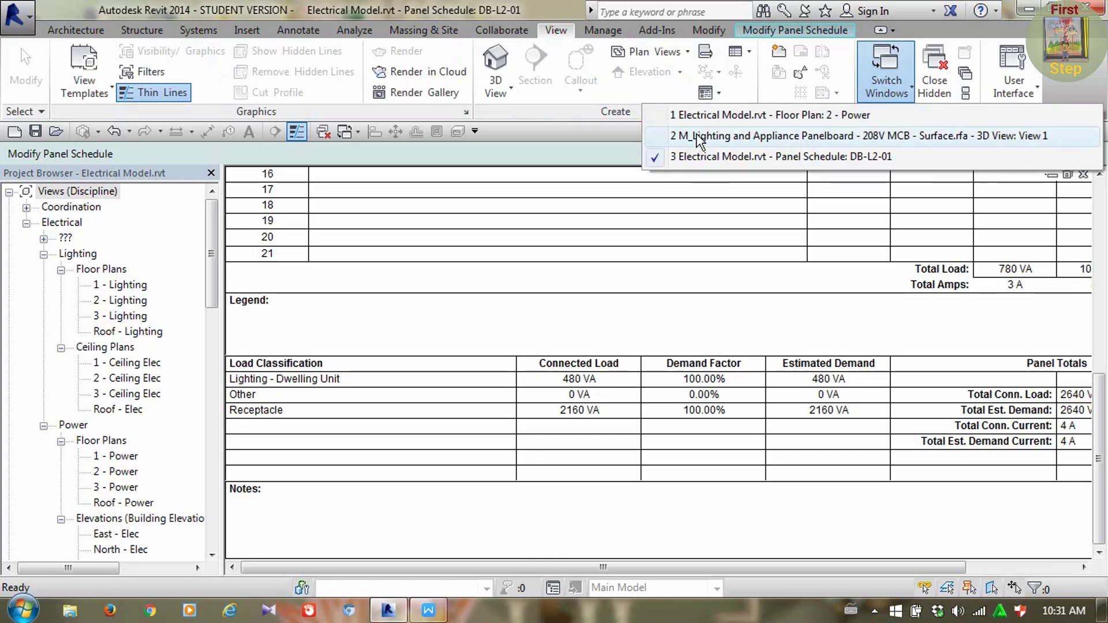
{"action": "left_click", "coordinate": [701, 115]}
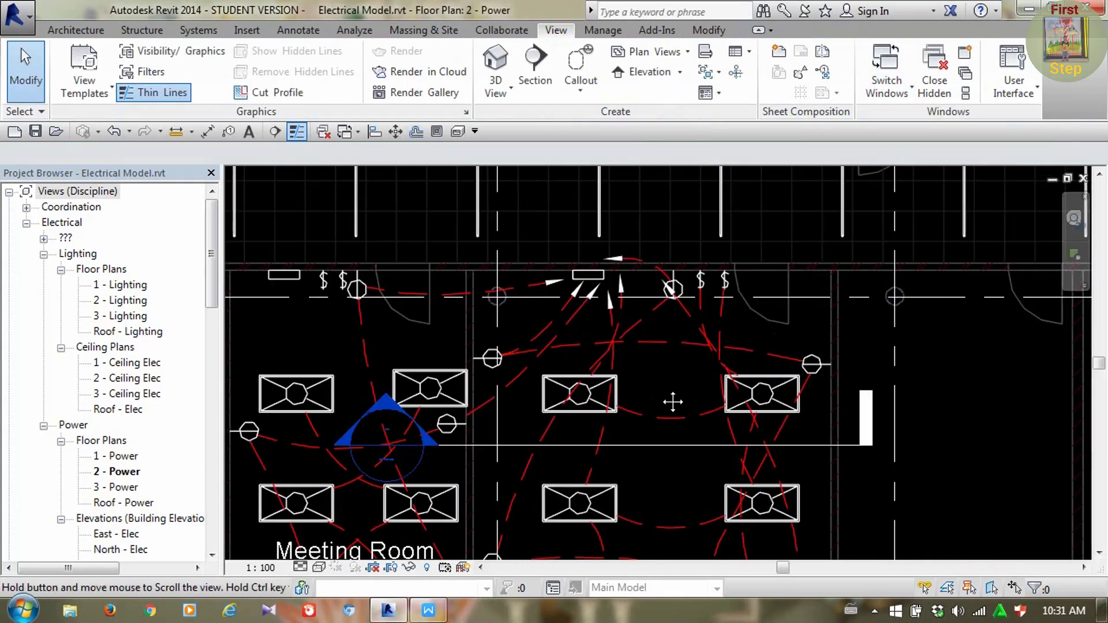
{"action": "scroll", "coordinate": [659, 396], "scroll_direction": "down", "scroll_amount": 4}
{"action": "middle_click_drag", "start_coordinate": [637, 385], "coordinate": [635, 351]}
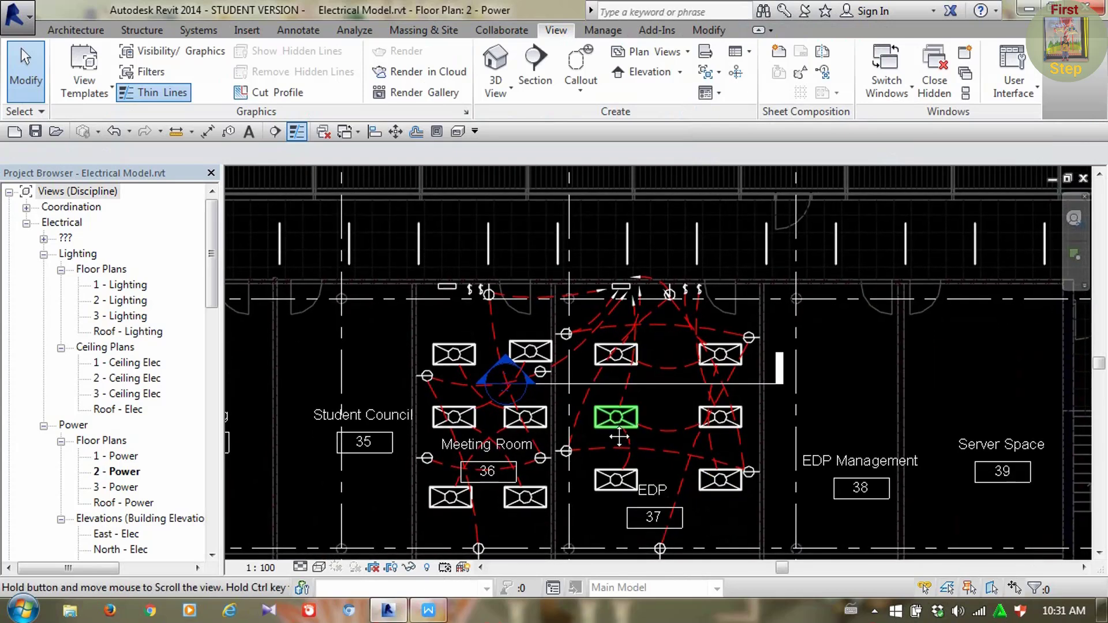
{"action": "scroll", "coordinate": [650, 408], "scroll_direction": "up", "scroll_amount": 2}
{"action": "middle_click_drag", "start_coordinate": [650, 418], "coordinate": [625, 390]}
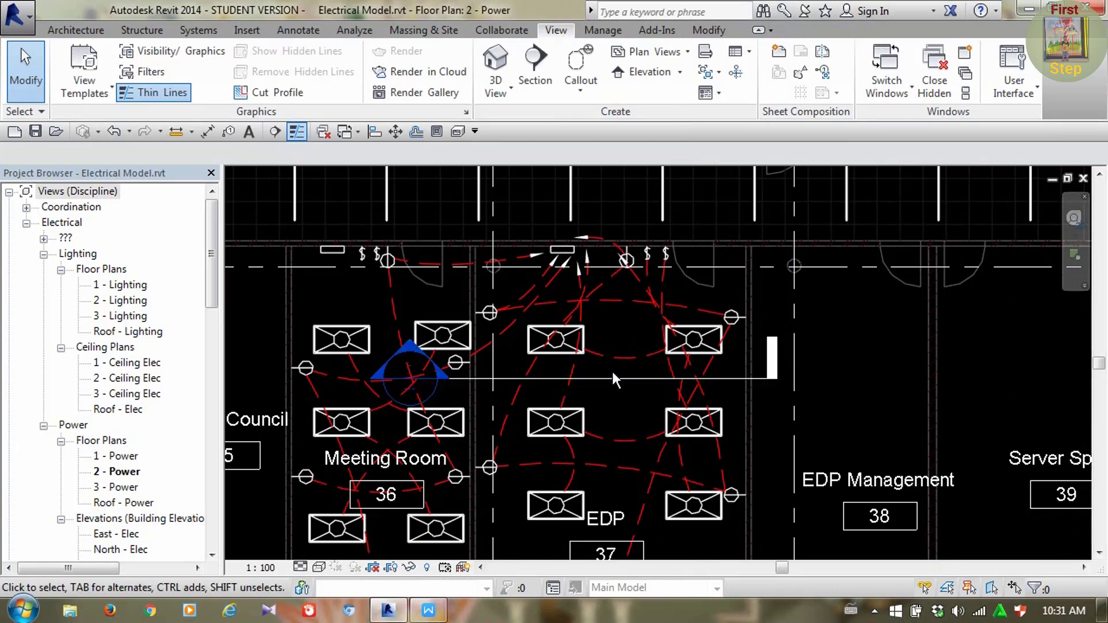
{"action": "middle_click_drag", "start_coordinate": [622, 384], "coordinate": [589, 398]}
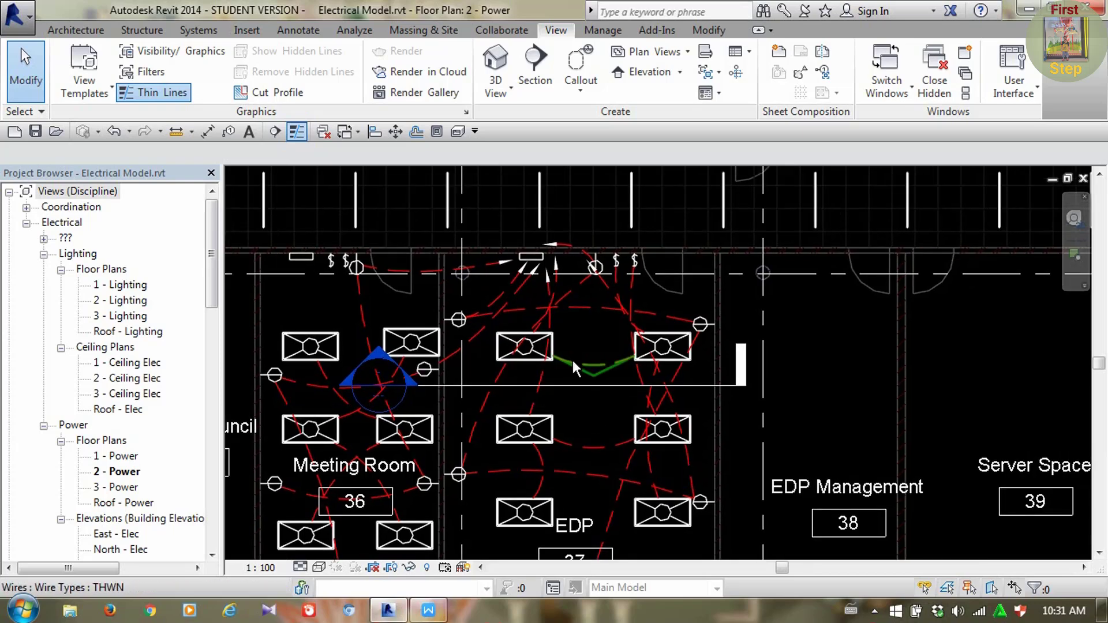
{"action": "scroll", "coordinate": [556, 370], "scroll_direction": "up", "scroll_amount": 1}
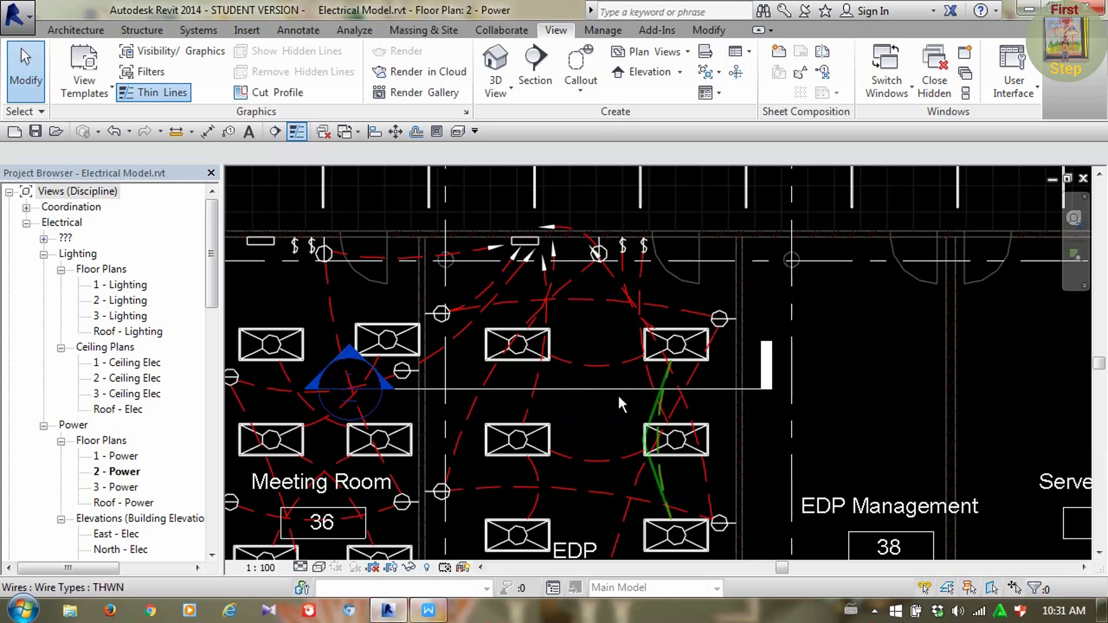
{"action": "middle_click_drag", "start_coordinate": [586, 428], "coordinate": [603, 423]}
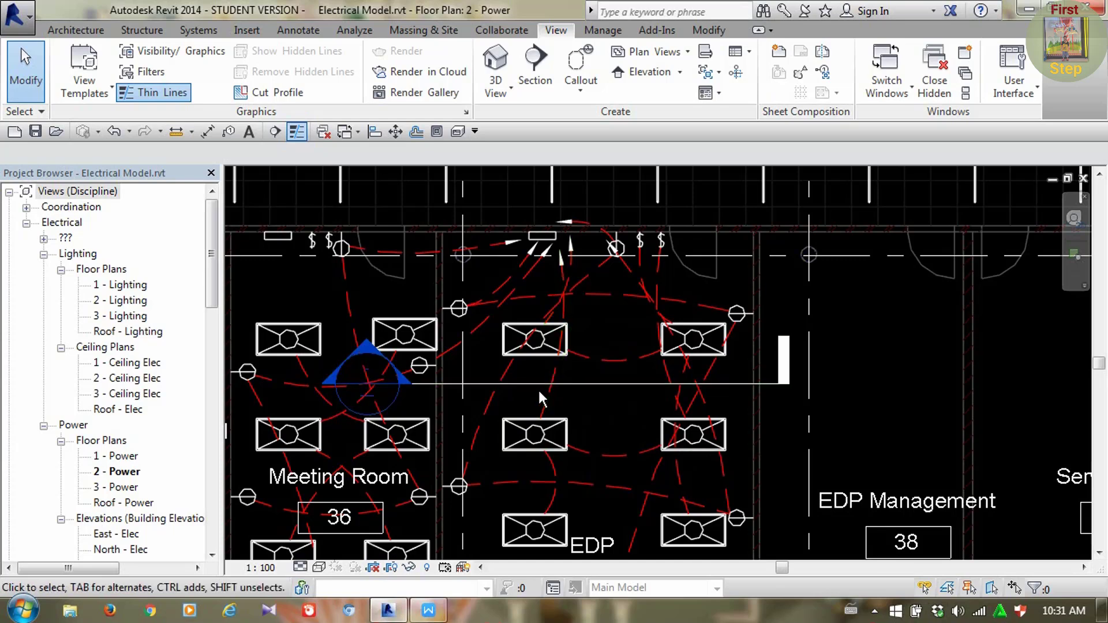
{"action": "middle_click_drag", "start_coordinate": [539, 395], "coordinate": [566, 369]}
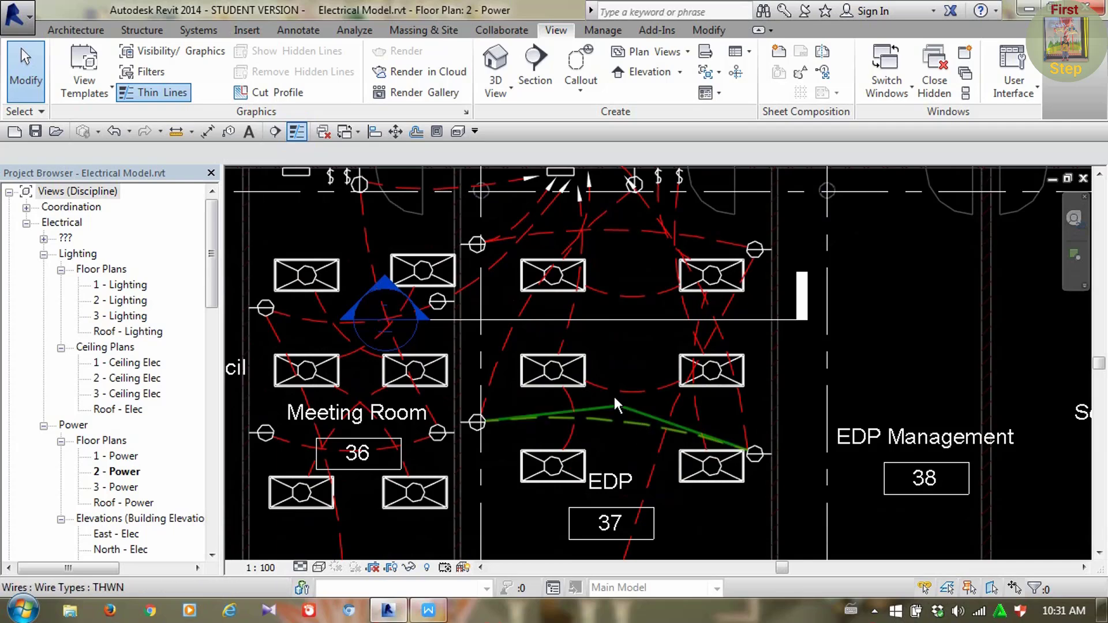
{"action": "middle_click_drag", "start_coordinate": [614, 396], "coordinate": [588, 436]}
{"action": "scroll", "coordinate": [588, 435], "scroll_direction": "down", "scroll_amount": 2}
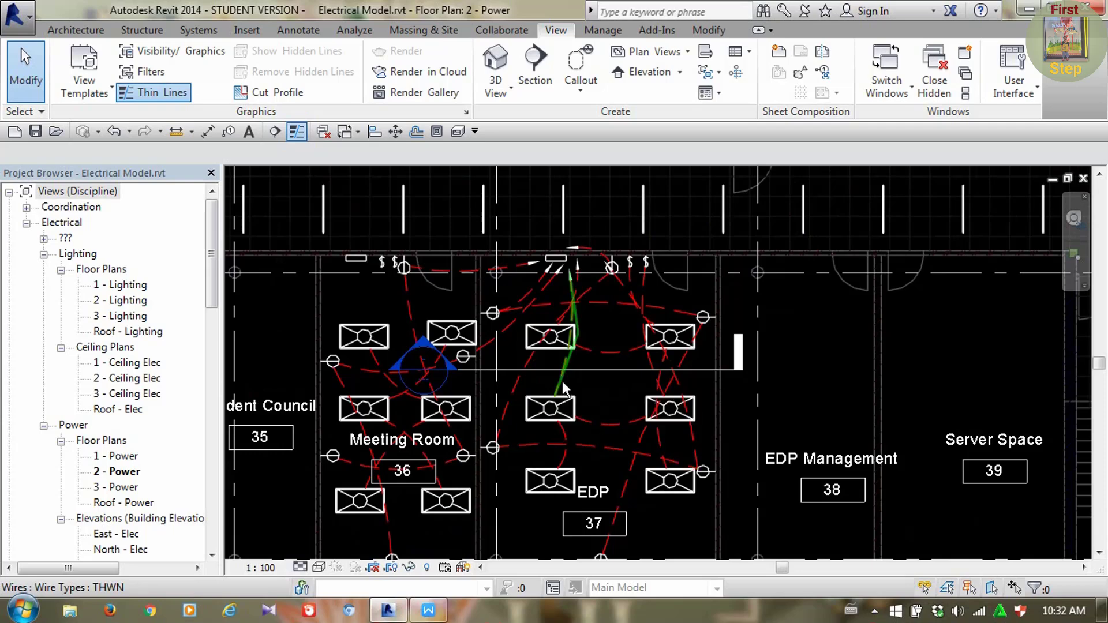
{"action": "scroll", "coordinate": [558, 381], "scroll_direction": "up", "scroll_amount": 1}
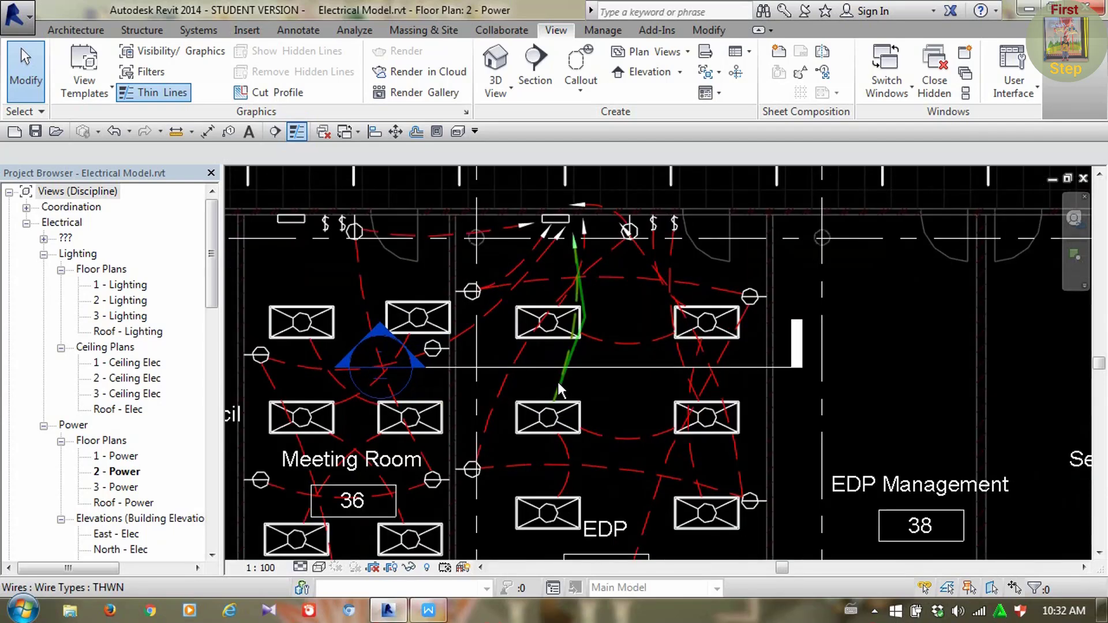
{"action": "middle_click_drag", "start_coordinate": [558, 386], "coordinate": [554, 390]}
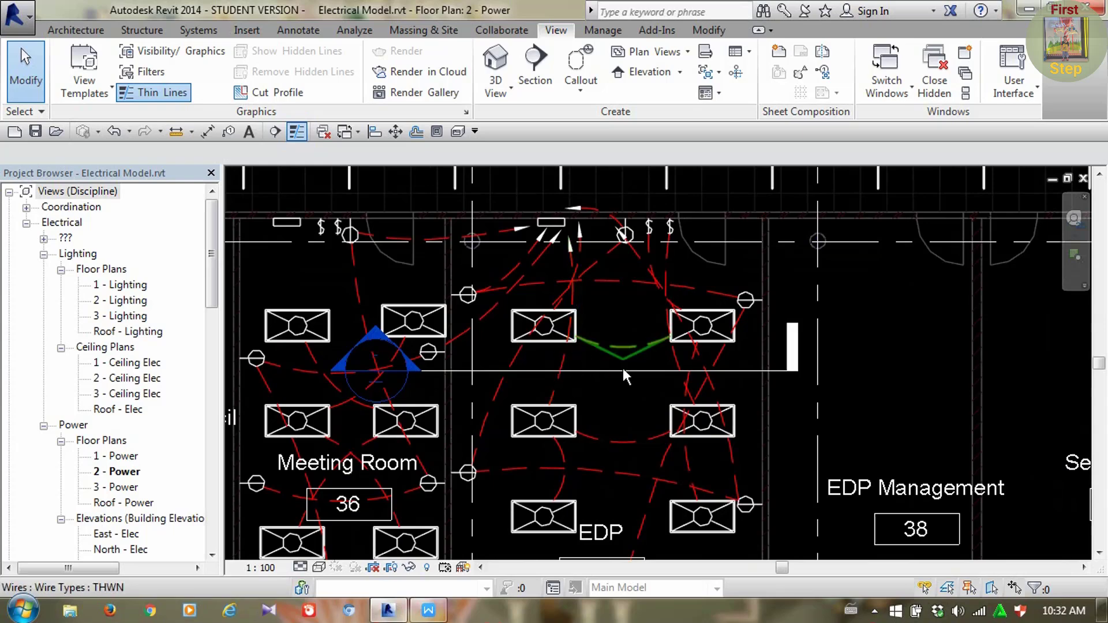
{"action": "middle_click_drag", "start_coordinate": [601, 360], "coordinate": [577, 335]}
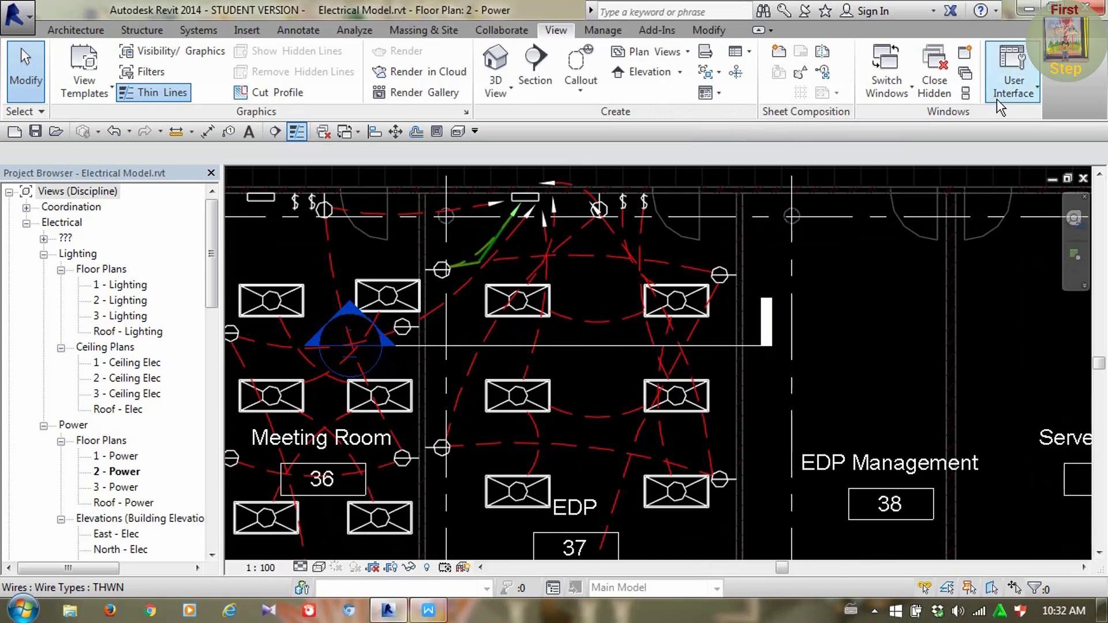
Show the System Browser and expand the Electrical systems down to the Power entries
{"action": "left_click", "coordinate": [1010, 89]}
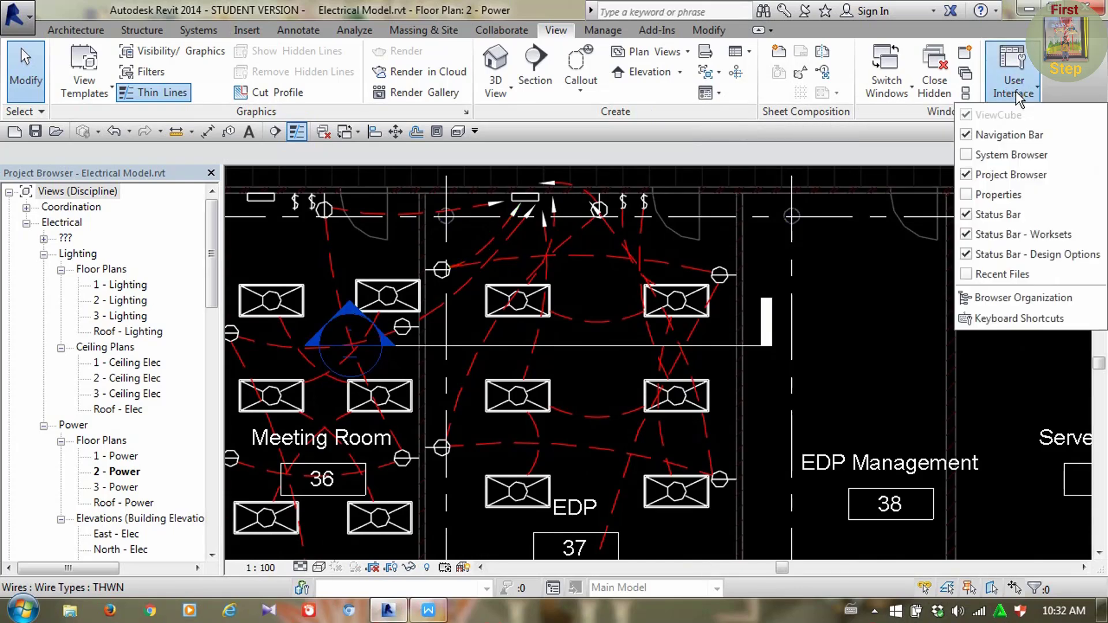
{"action": "left_click", "coordinate": [972, 154]}
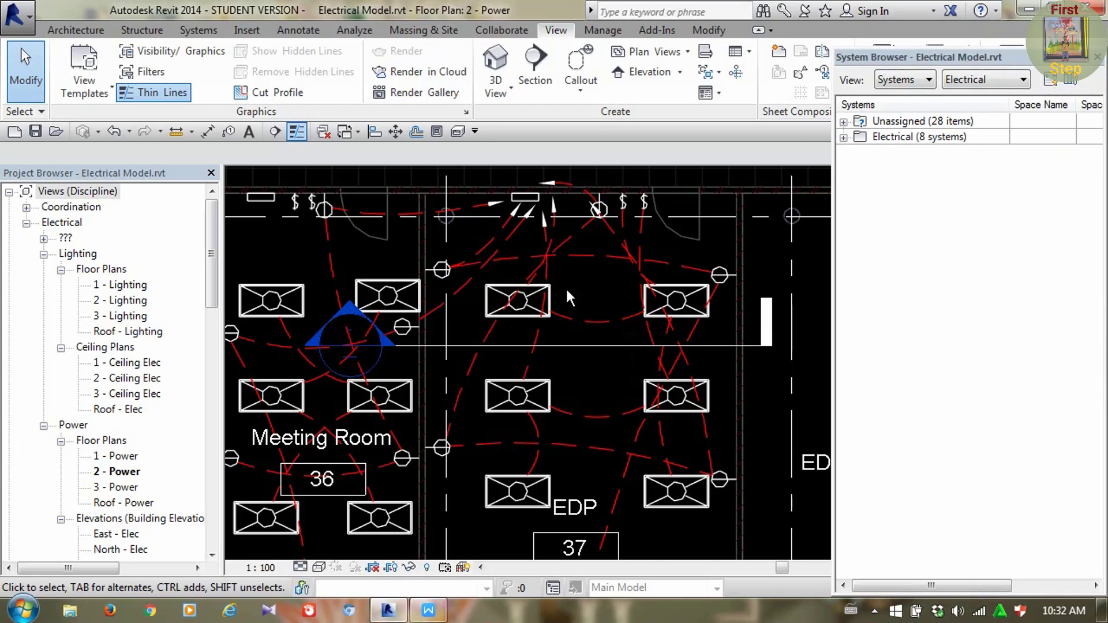
{"action": "left_click", "coordinate": [844, 138]}
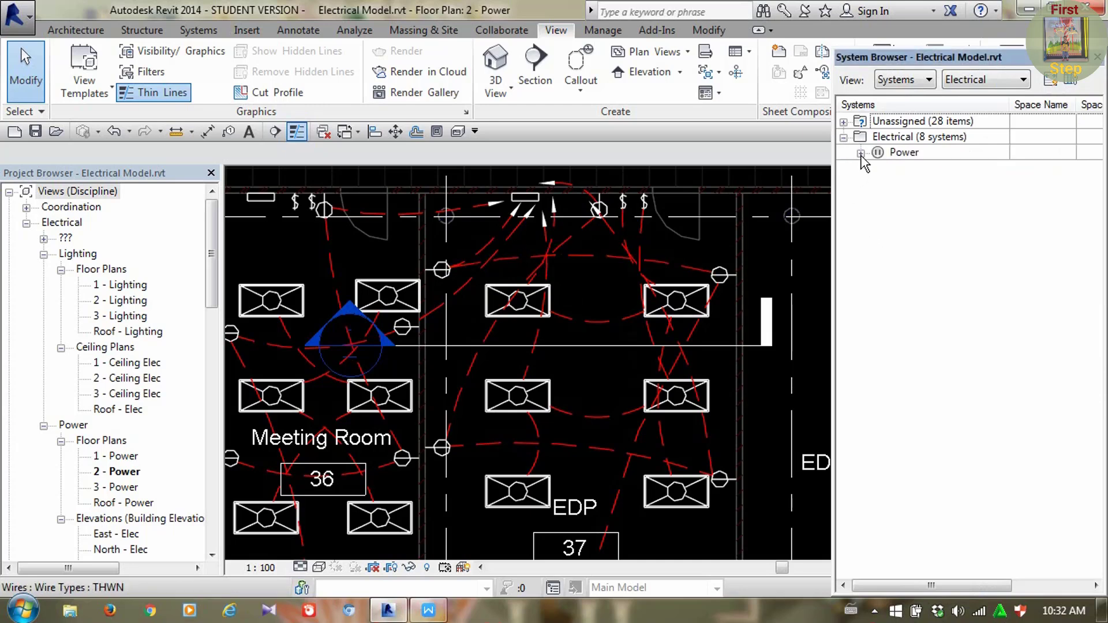
{"action": "left_click", "coordinate": [861, 153]}
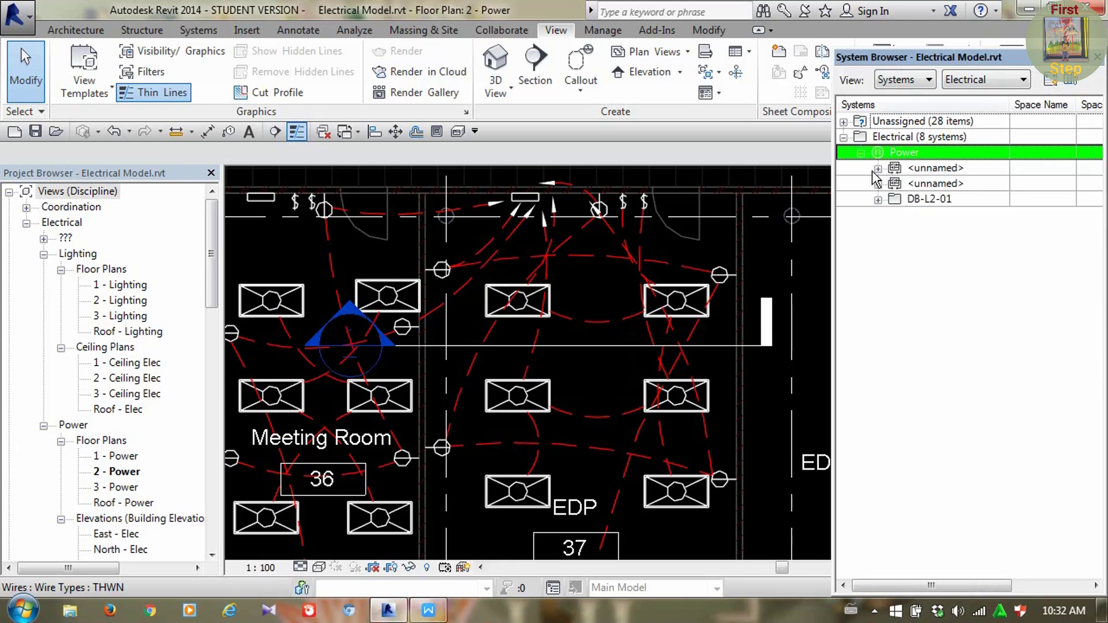
Select the two unnamed Power circuits alternately to compare which Meeting Room elements each one covers in the plan
{"action": "left_click", "coordinate": [934, 168]}
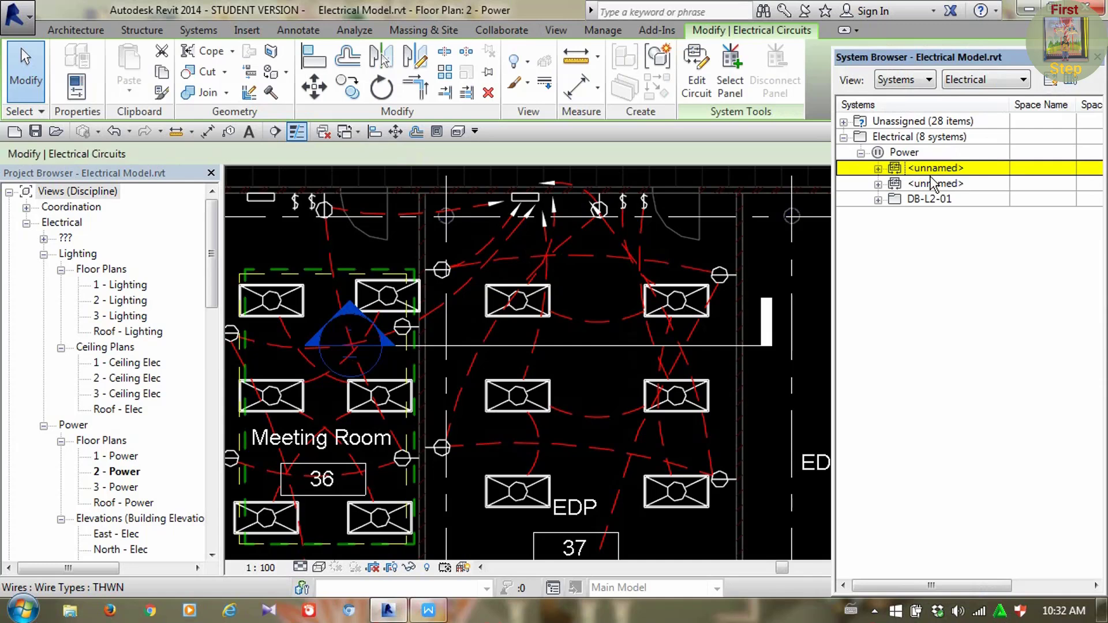
{"action": "left_click", "coordinate": [931, 183]}
{"action": "left_click", "coordinate": [936, 168]}
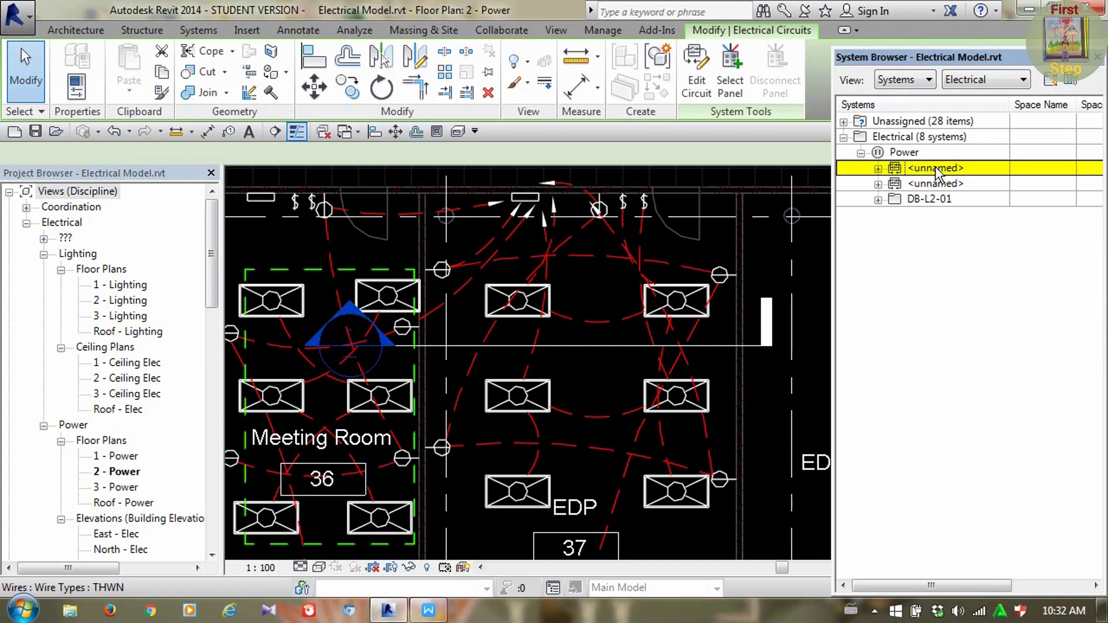
{"action": "left_click", "coordinate": [933, 183]}
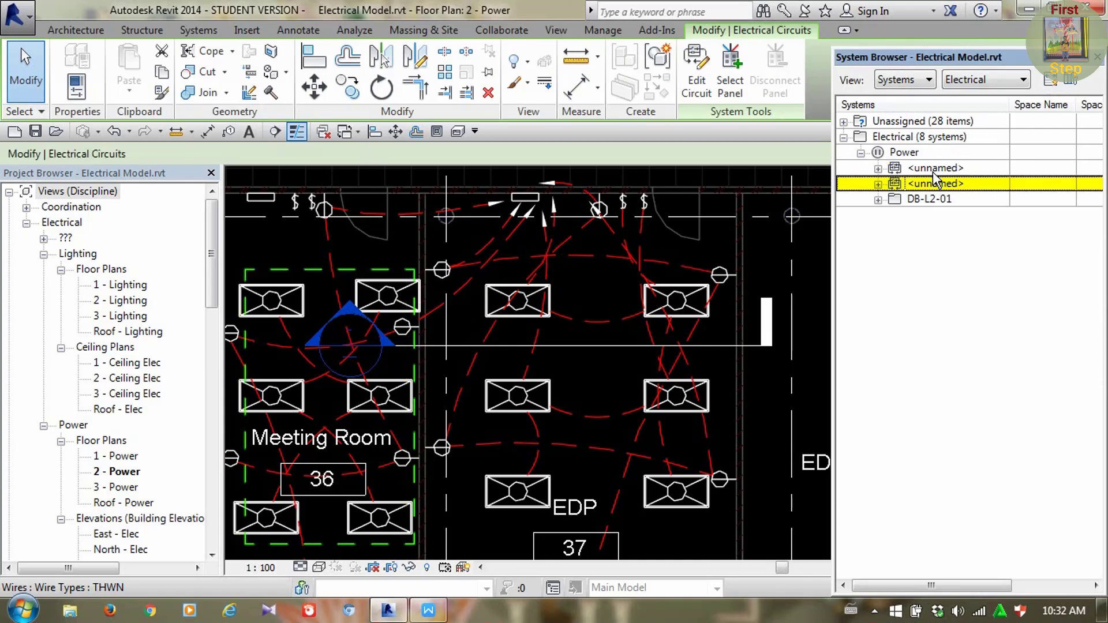
{"action": "left_click", "coordinate": [936, 169]}
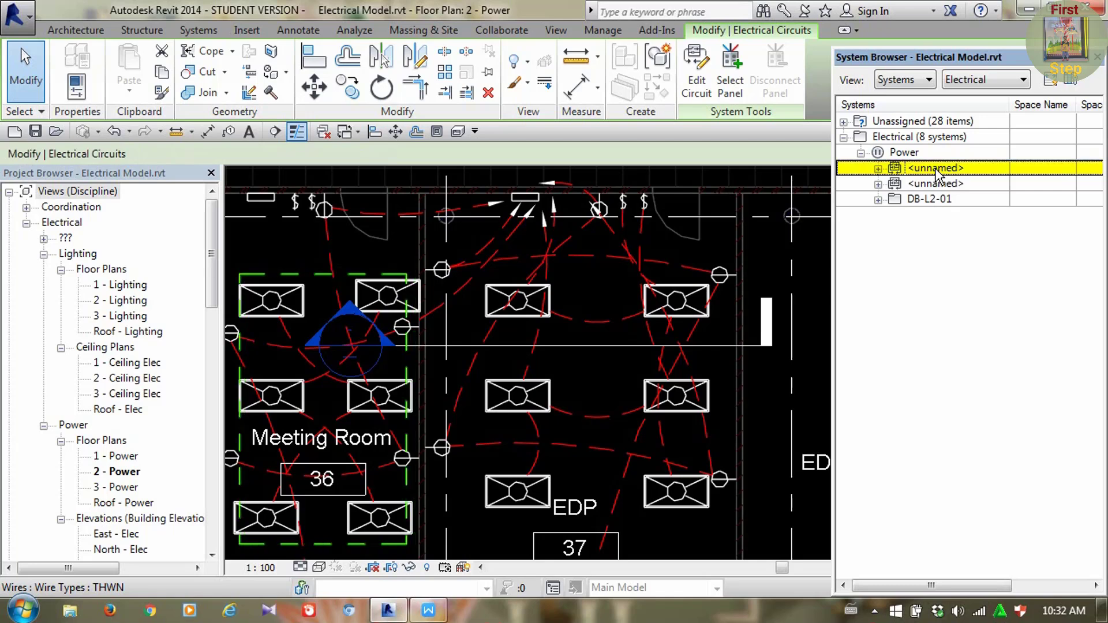
Expand DB-L2-01 in the System Browser and select the panel and its circuits one after another to locate them in the plan
{"action": "left_click", "coordinate": [878, 200]}
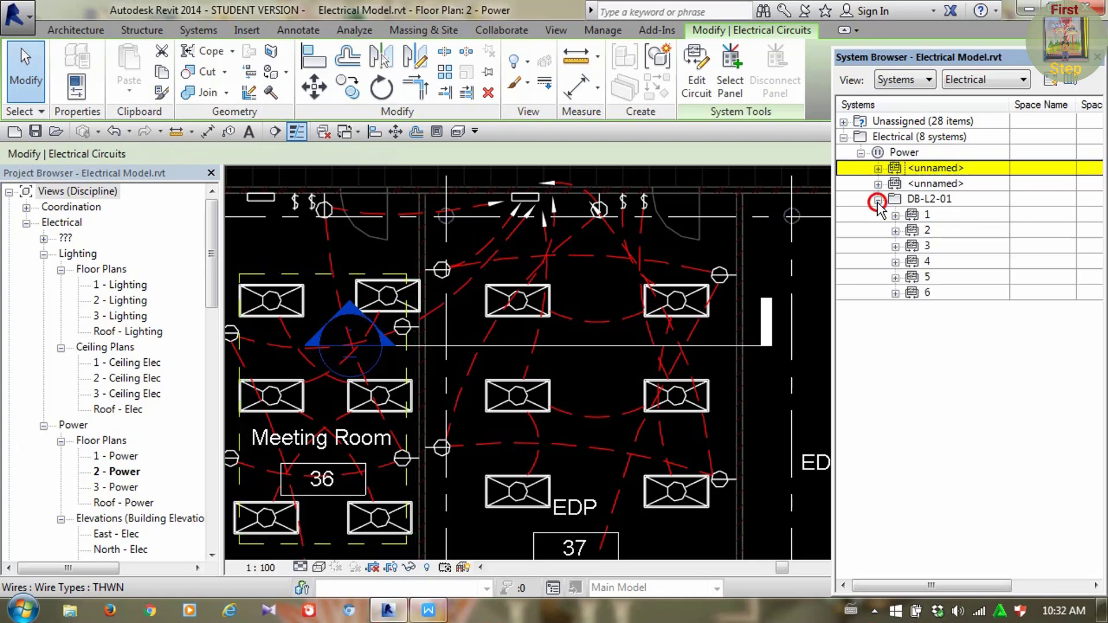
{"action": "left_click", "coordinate": [935, 184]}
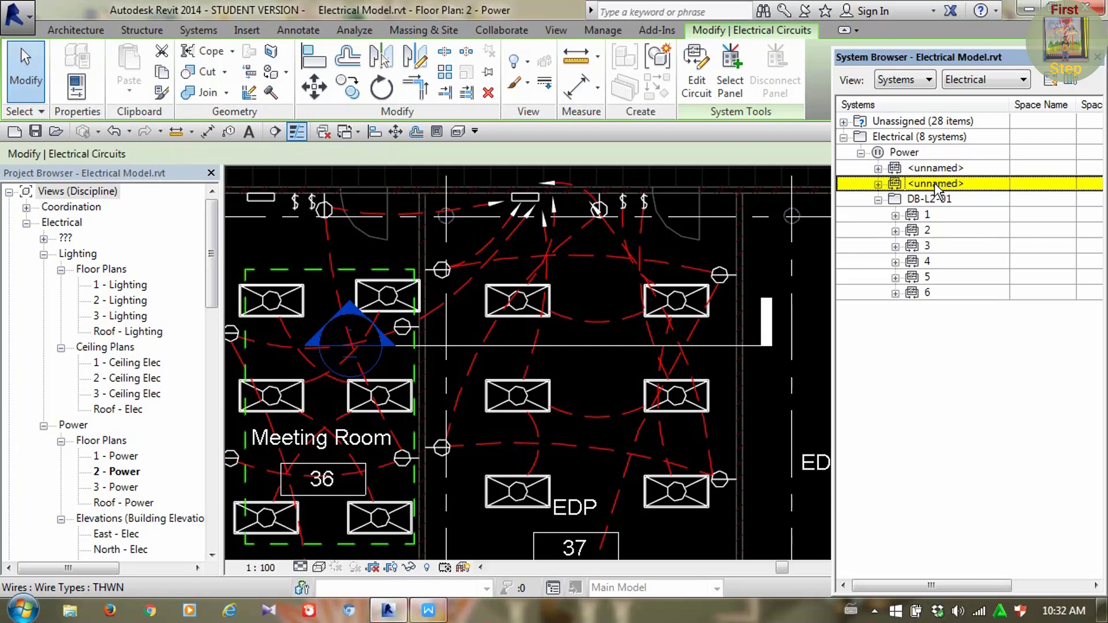
{"action": "left_click", "coordinate": [963, 204]}
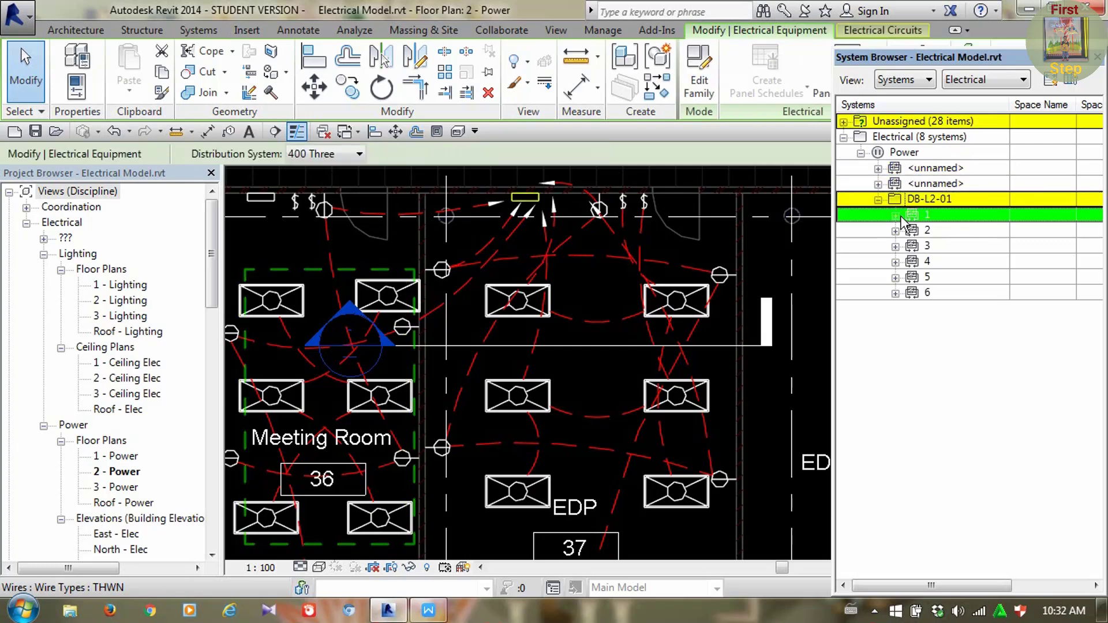
{"action": "left_click", "coordinate": [935, 233]}
{"action": "left_click", "coordinate": [934, 245]}
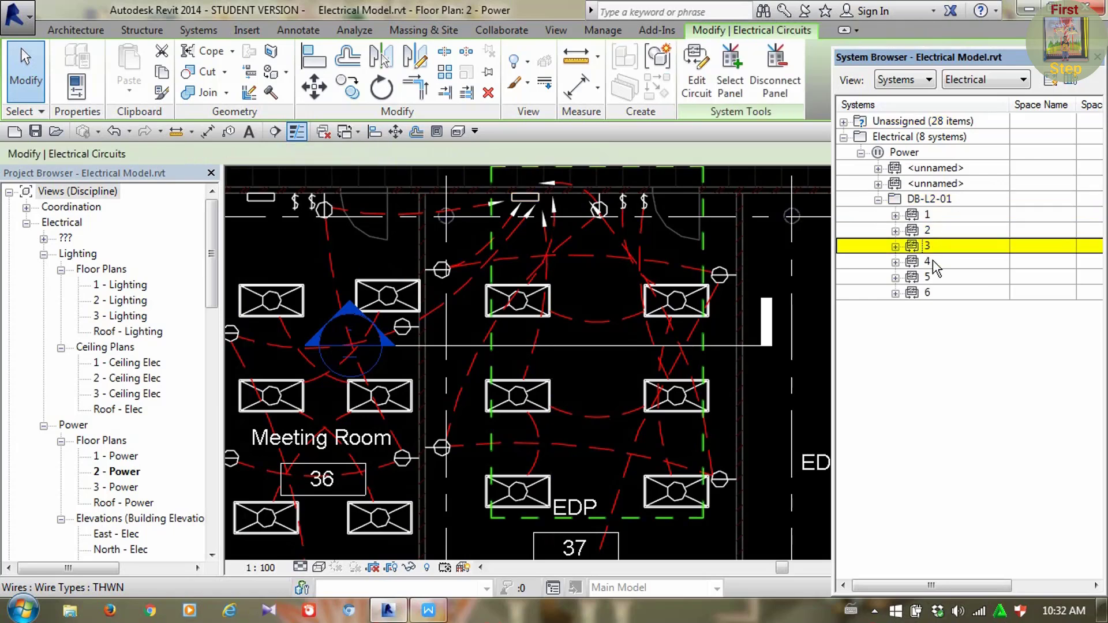
{"action": "left_click", "coordinate": [934, 261]}
{"action": "left_click", "coordinate": [934, 276]}
{"action": "left_click", "coordinate": [936, 293]}
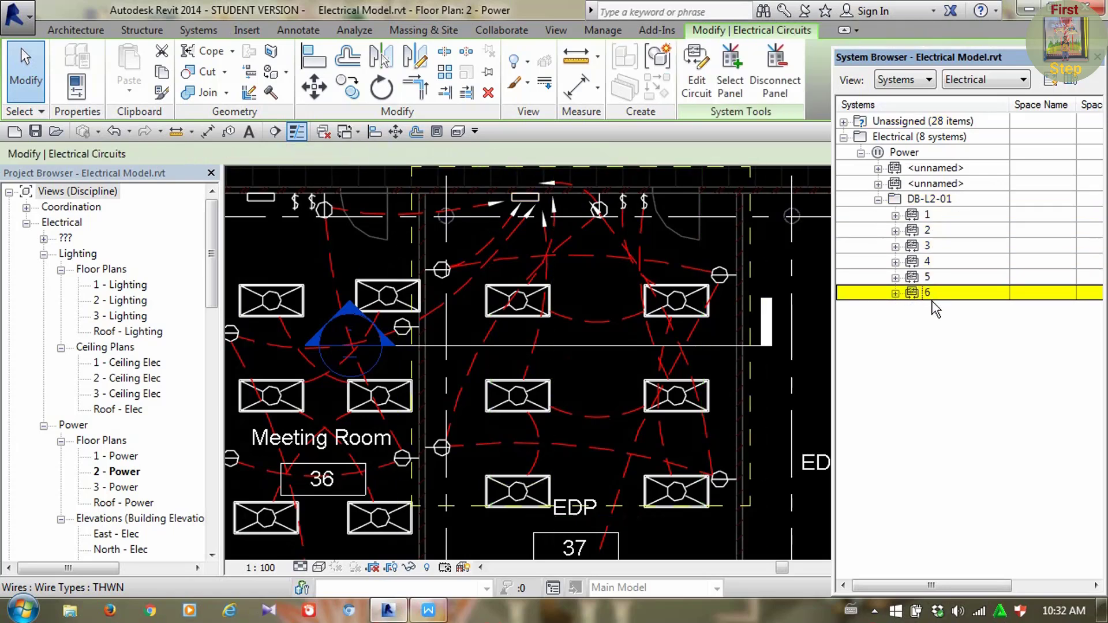
Expand circuit 1 of DB-L2-01 and select its lighting switch and troffer fixtures in turn to locate them in the EDP room
{"action": "left_click", "coordinate": [895, 215]}
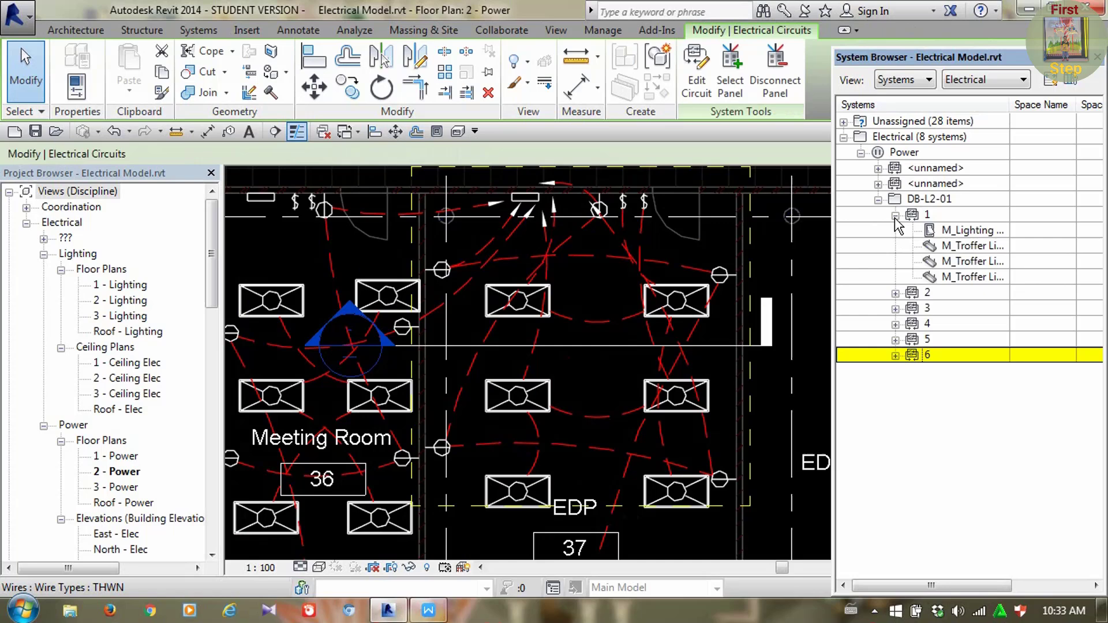
{"action": "left_click", "coordinate": [973, 231]}
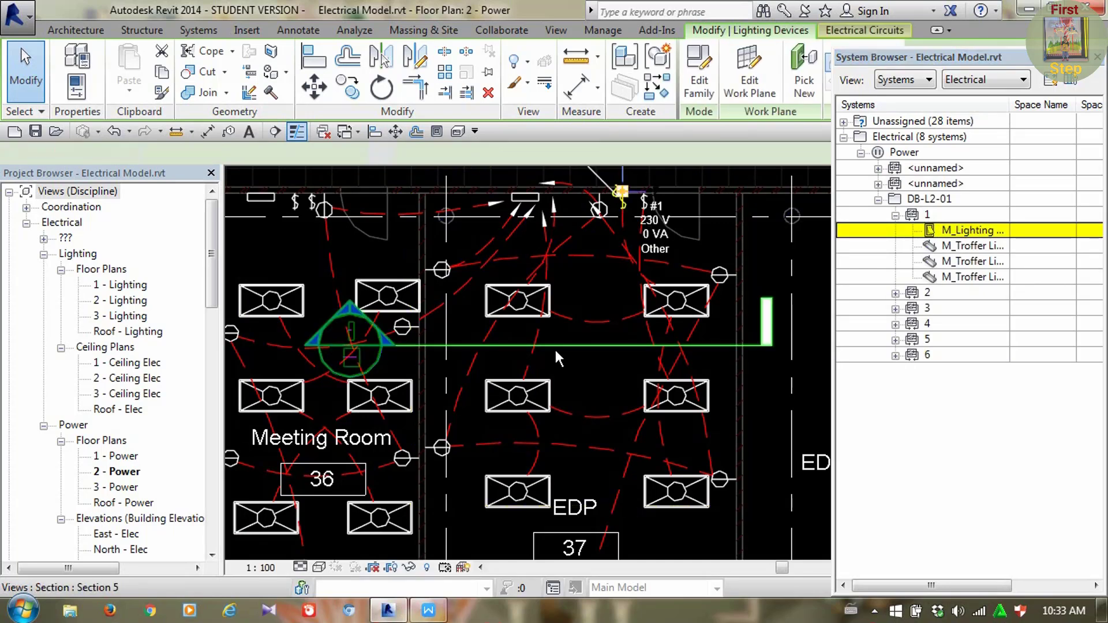
{"action": "scroll", "coordinate": [554, 358], "scroll_direction": "down", "scroll_amount": 2}
{"action": "left_click", "coordinate": [965, 252]}
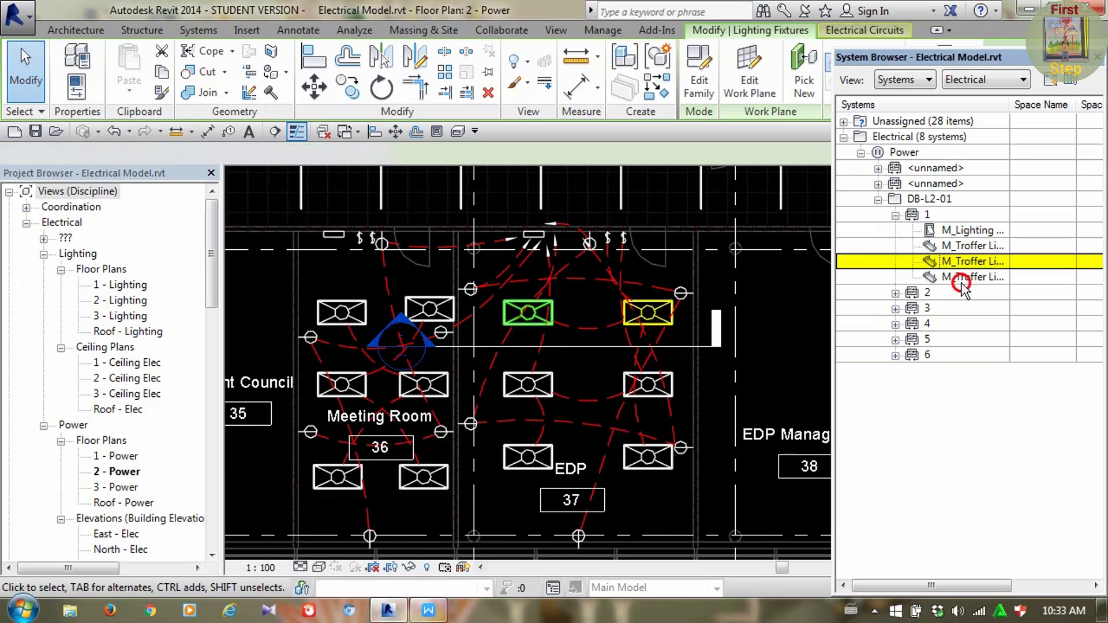
{"action": "left_click", "coordinate": [963, 278]}
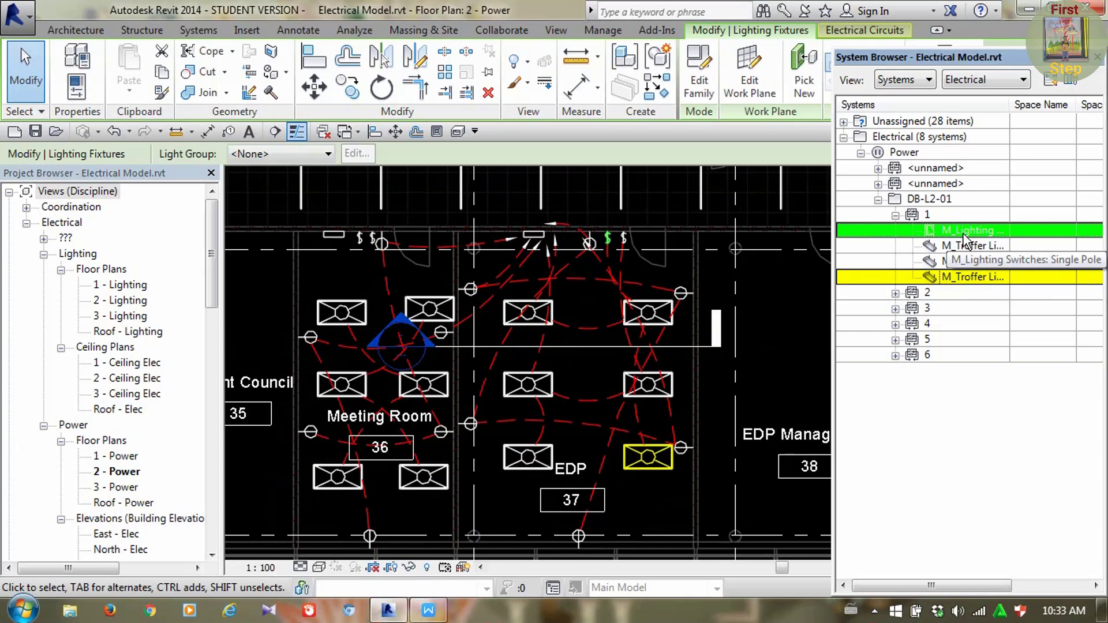
{"action": "left_click", "coordinate": [969, 261]}
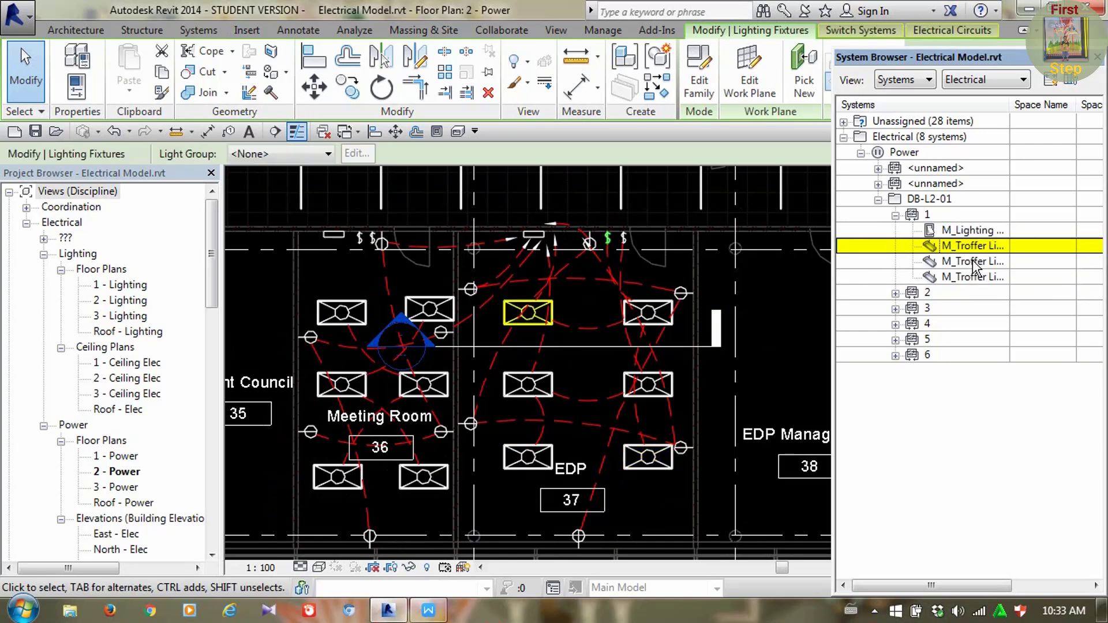
{"action": "left_click", "coordinate": [970, 279]}
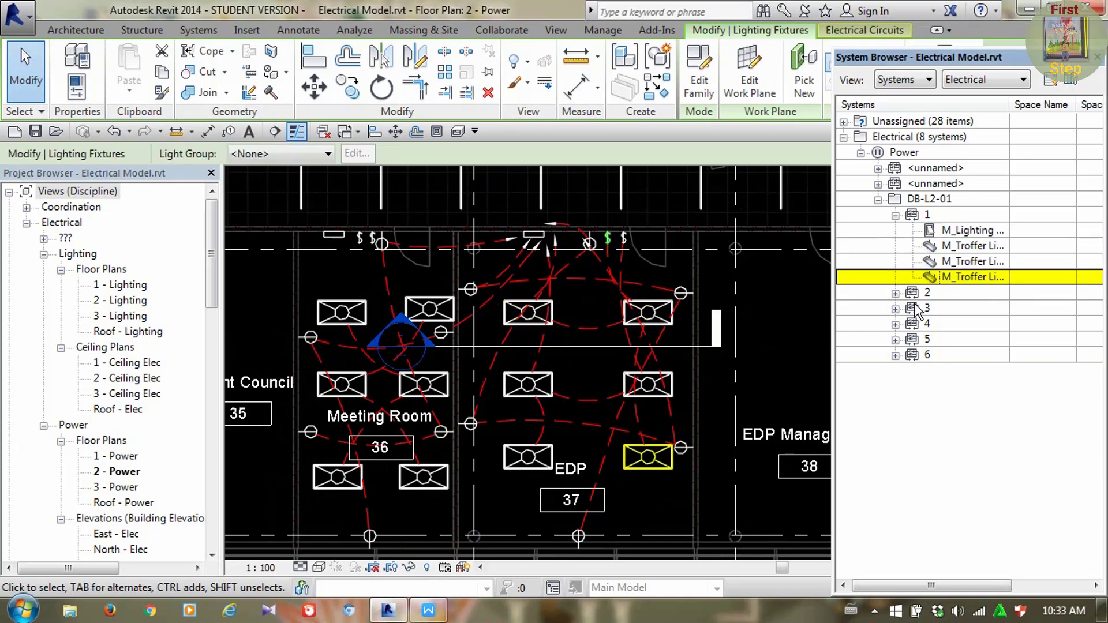
Expand circuit 2 of DB-L2-01 and select each M_Simplex device in turn to locate it in the Meeting Room
{"action": "left_click", "coordinate": [896, 293]}
{"action": "left_click", "coordinate": [970, 308]}
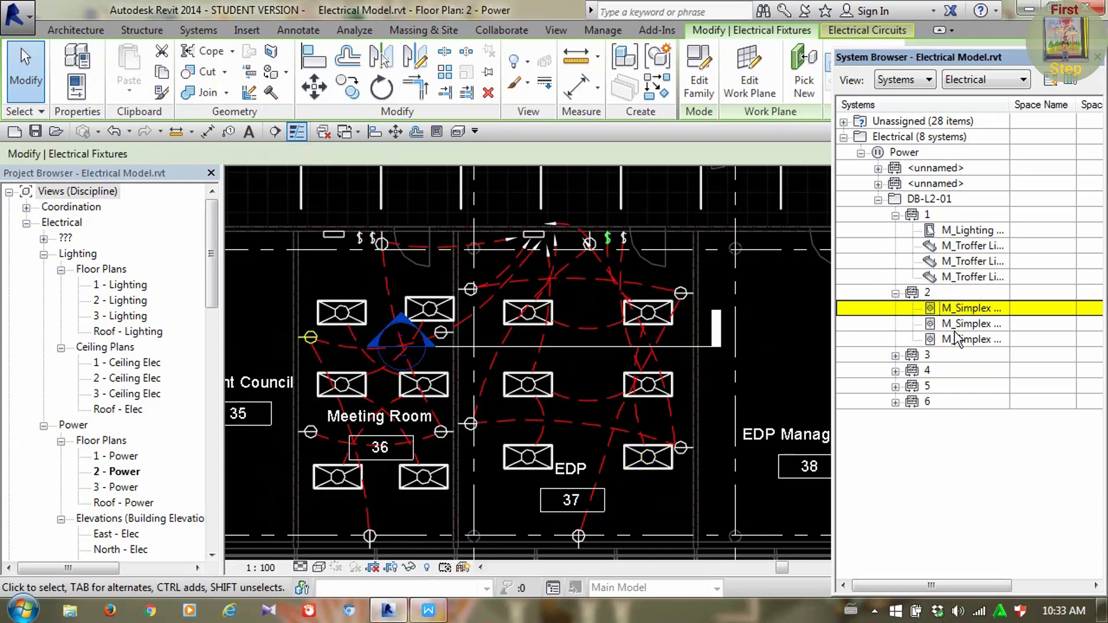
{"action": "left_click", "coordinate": [958, 324]}
{"action": "left_click", "coordinate": [961, 340]}
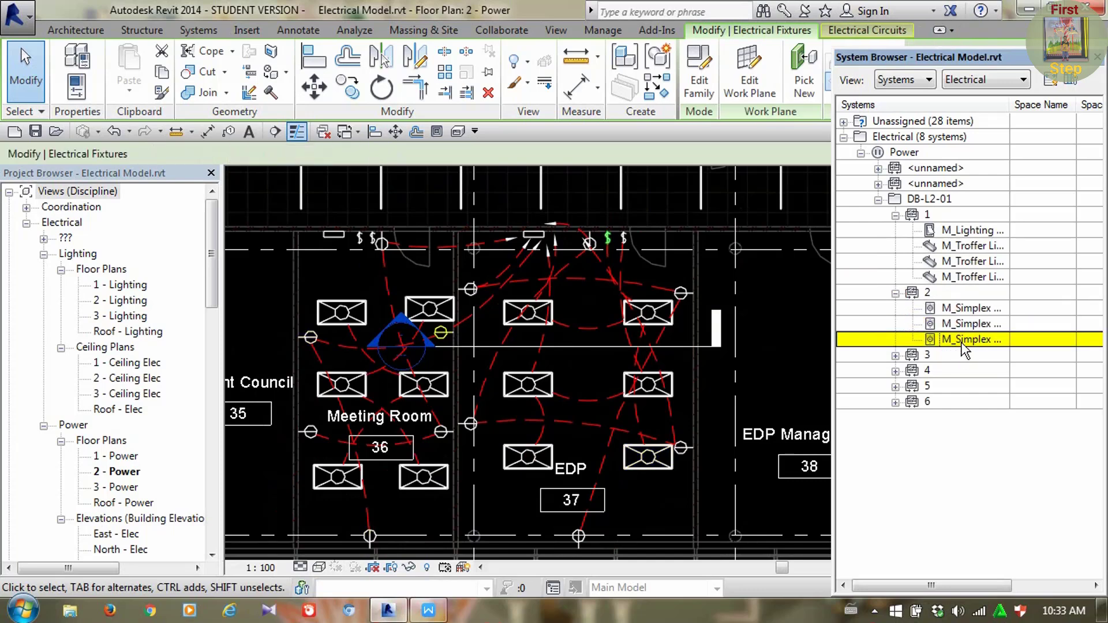
Expand circuit 3 of DB-L2-01, select its elements in turn to locate them in the EDP room, and select the whole circuit
{"action": "left_click", "coordinate": [895, 355]}
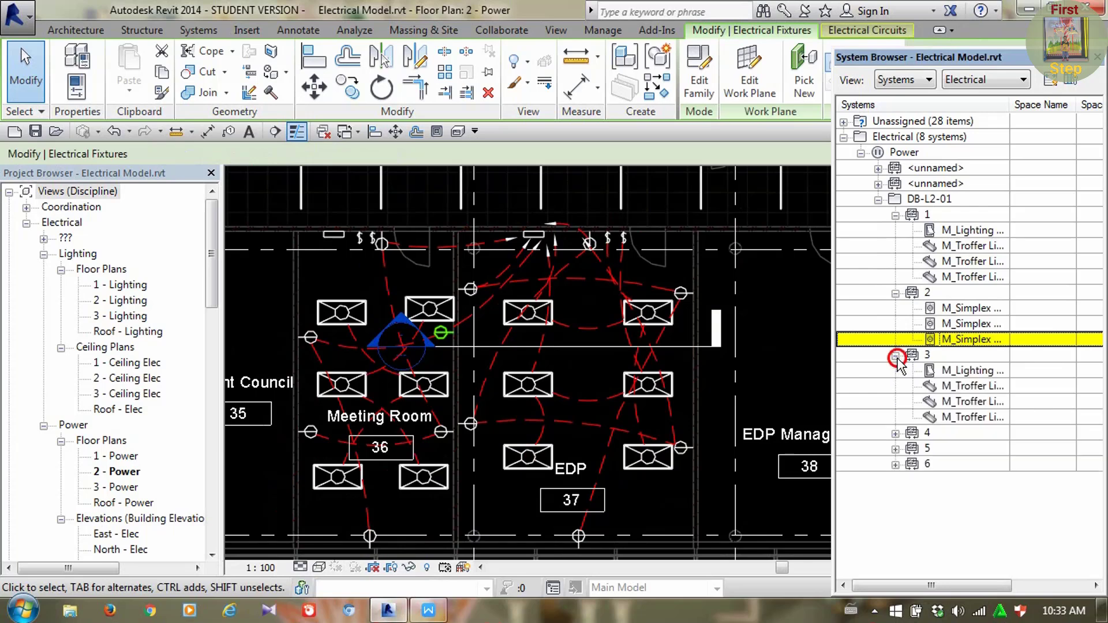
{"action": "left_click", "coordinate": [961, 370]}
{"action": "left_click", "coordinate": [962, 388]}
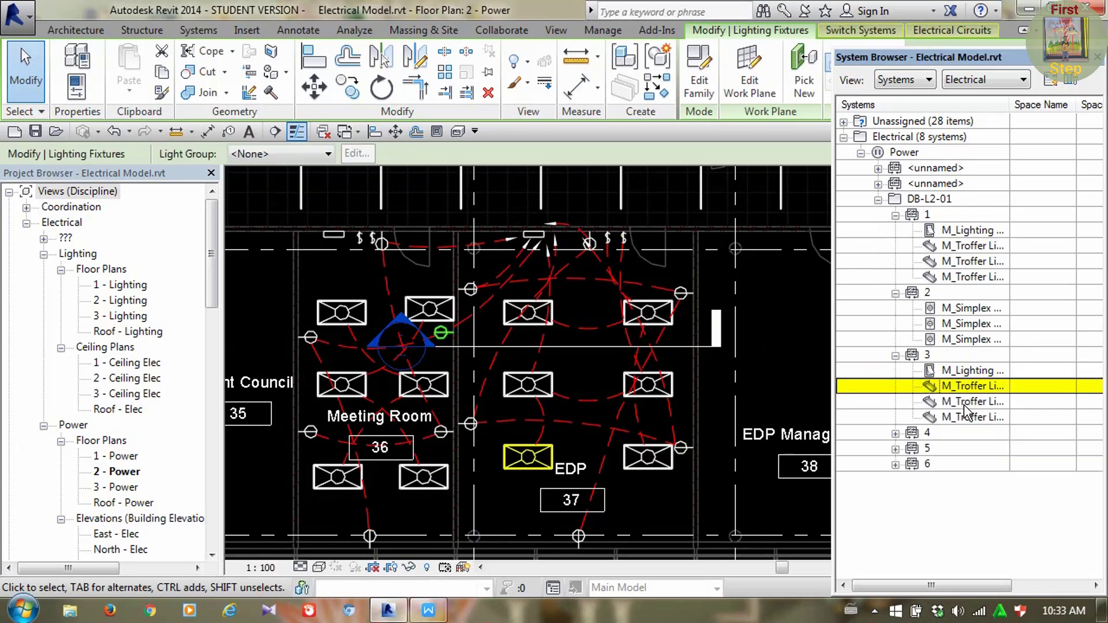
{"action": "left_click", "coordinate": [965, 405]}
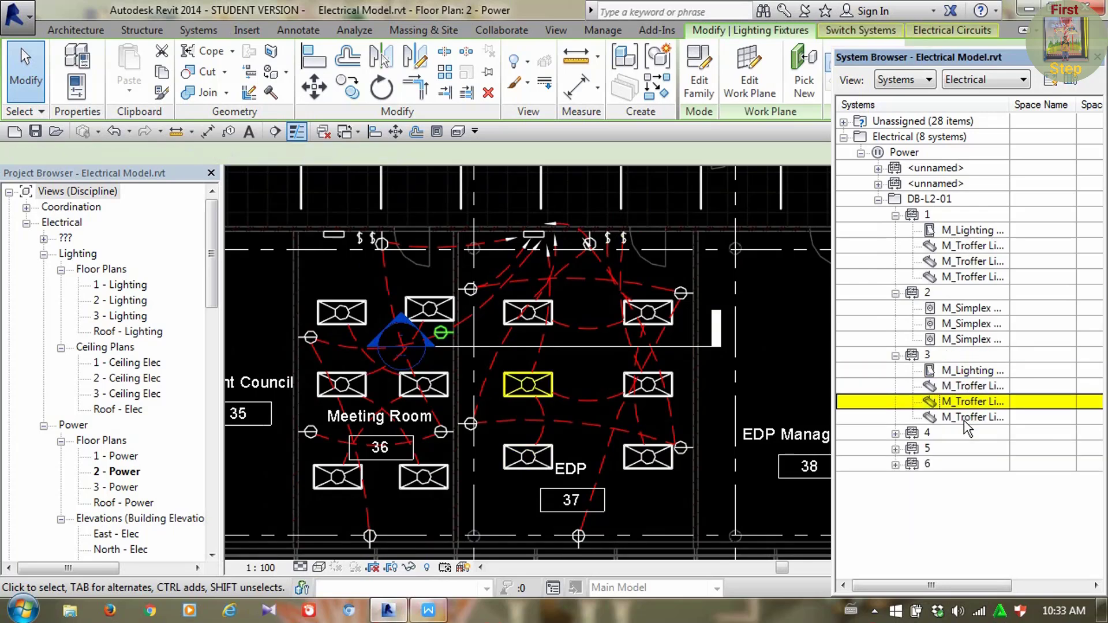
{"action": "left_click", "coordinate": [895, 355]}
{"action": "left_click", "coordinate": [927, 355]}
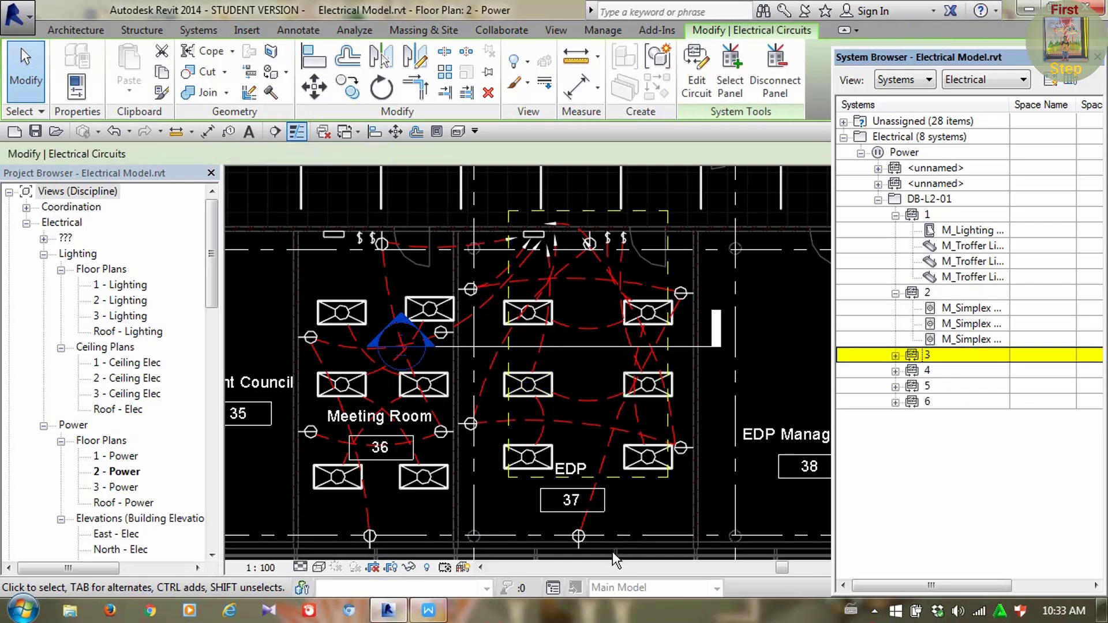
Select circuit 2 of DB-L2-01, and select its three M_Simplex devices together to view them in the Meeting Room
{"action": "left_click", "coordinate": [914, 294]}
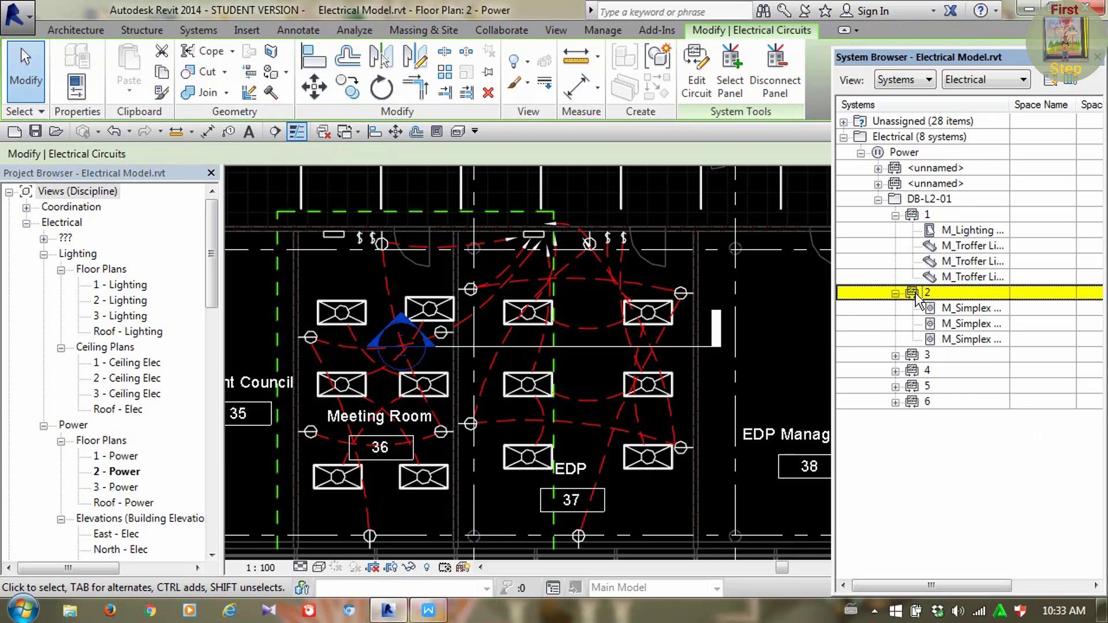
{"action": "left_click", "coordinate": [948, 310]}
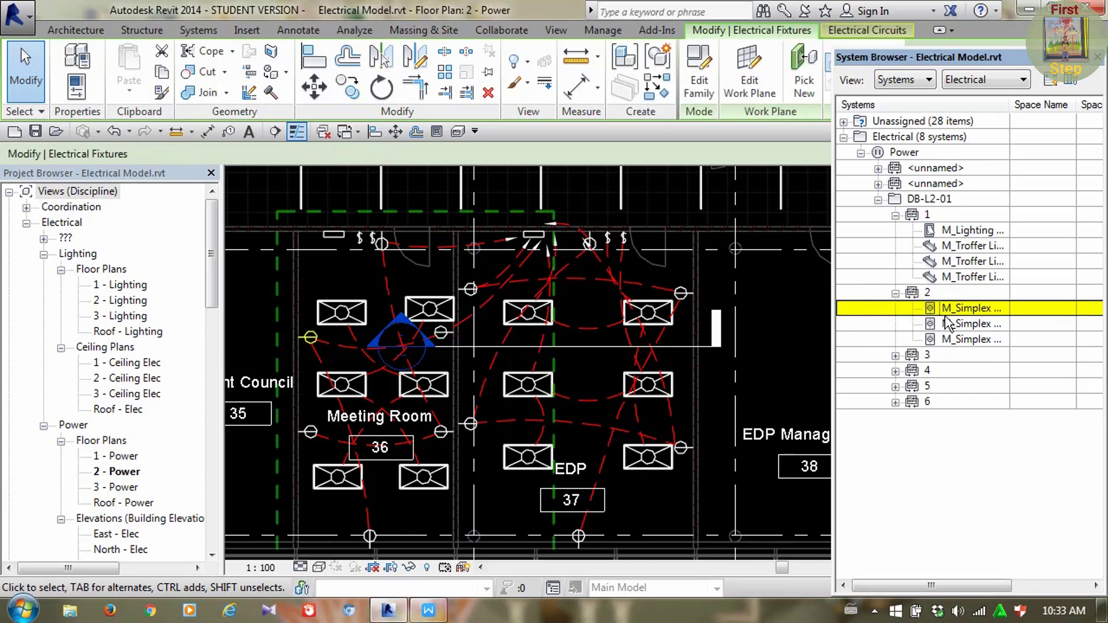
{"action": "left_click", "coordinate": [950, 324], "text": "ctrl"}
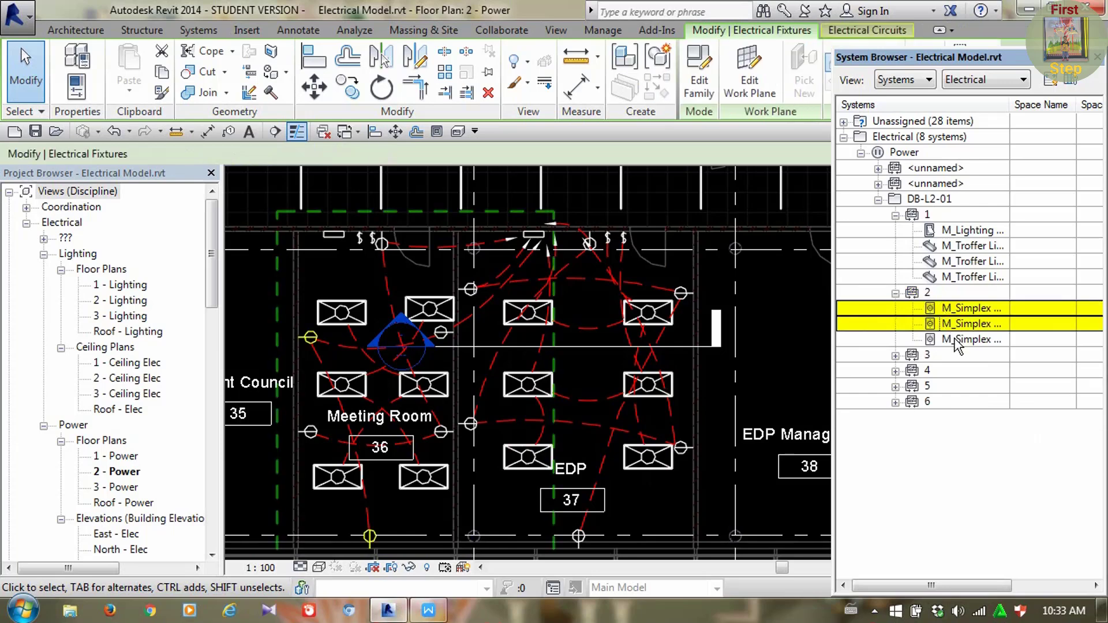
{"action": "left_click", "coordinate": [956, 341], "text": "ctrl"}
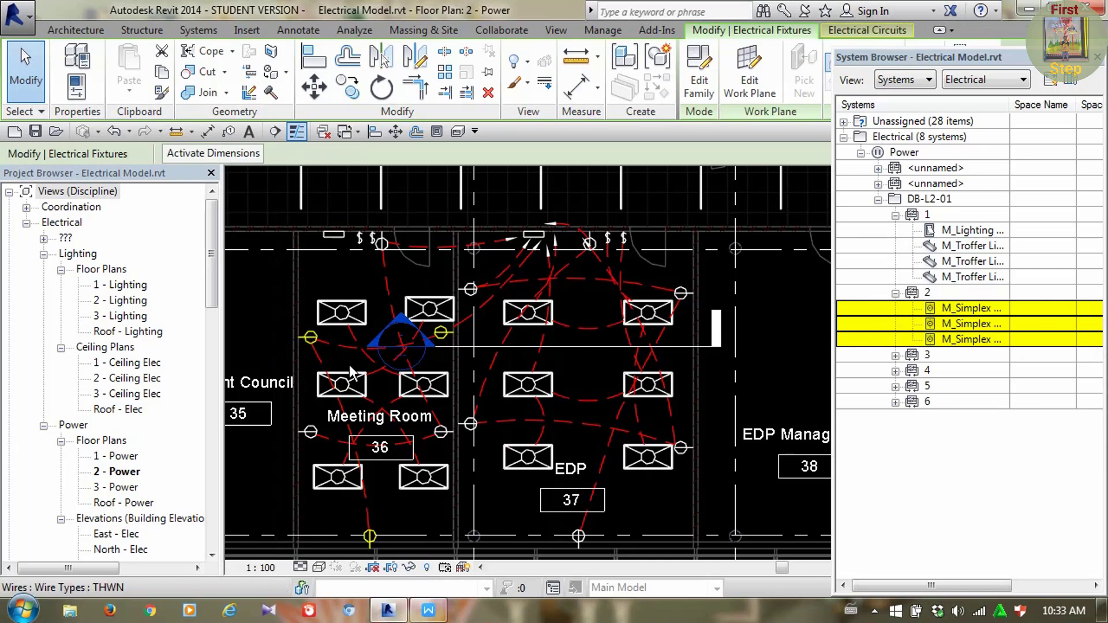
{"action": "left_click", "coordinate": [431, 340]}
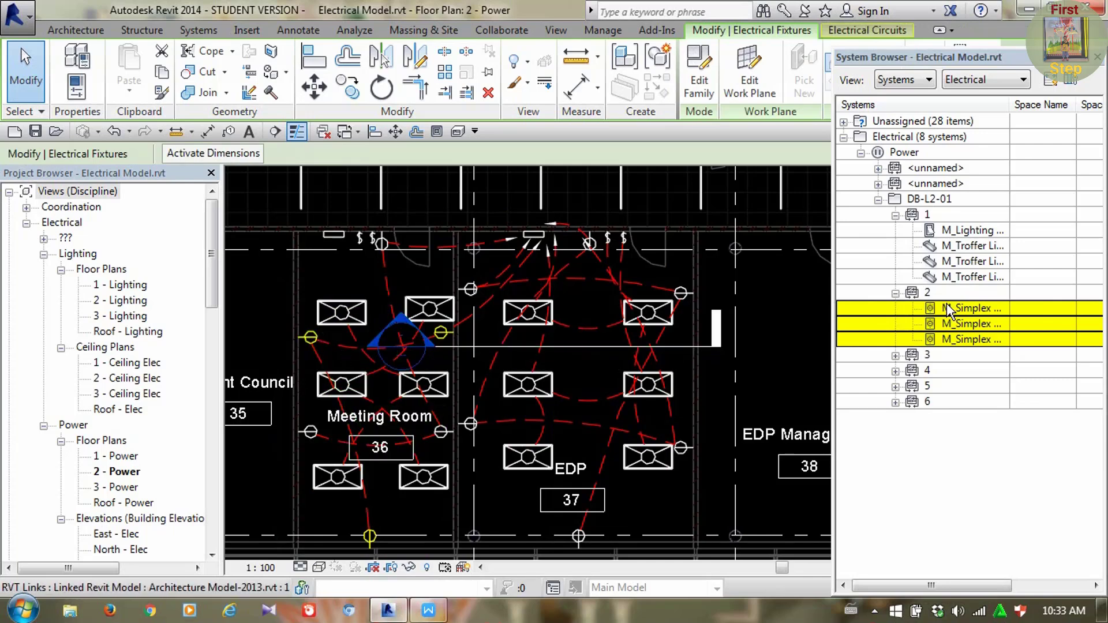
Select circuit 1's lighting switch and three troffer fixtures together to view them in the EDP room, and clear the selection
{"action": "left_click", "coordinate": [961, 247]}
{"action": "left_click", "coordinate": [970, 229], "text": "ctrl"}
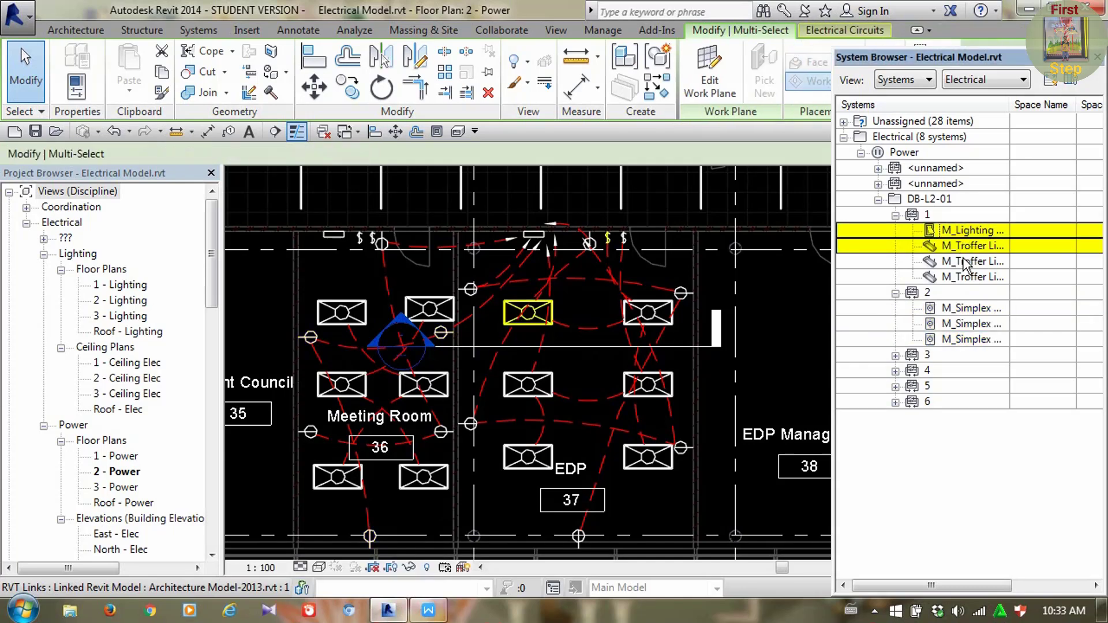
{"action": "left_click", "coordinate": [964, 261], "text": "ctrl"}
{"action": "left_click", "coordinate": [964, 277], "text": "ctrl"}
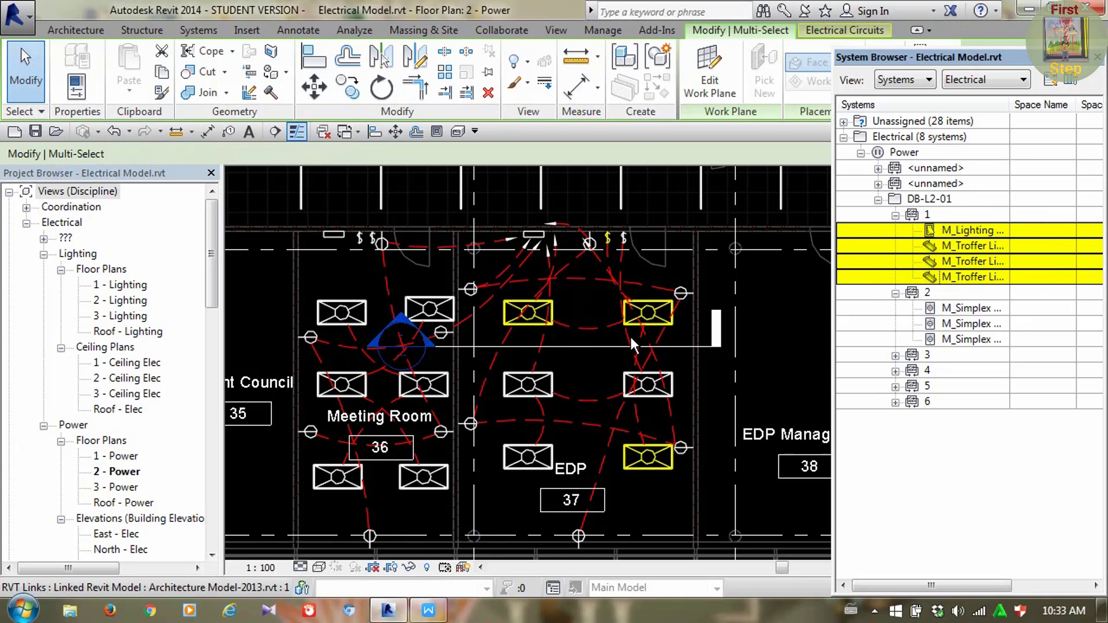
{"action": "left_click", "coordinate": [760, 327]}
{"action": "middle_click_drag", "start_coordinate": [759, 344], "coordinate": [751, 346]}
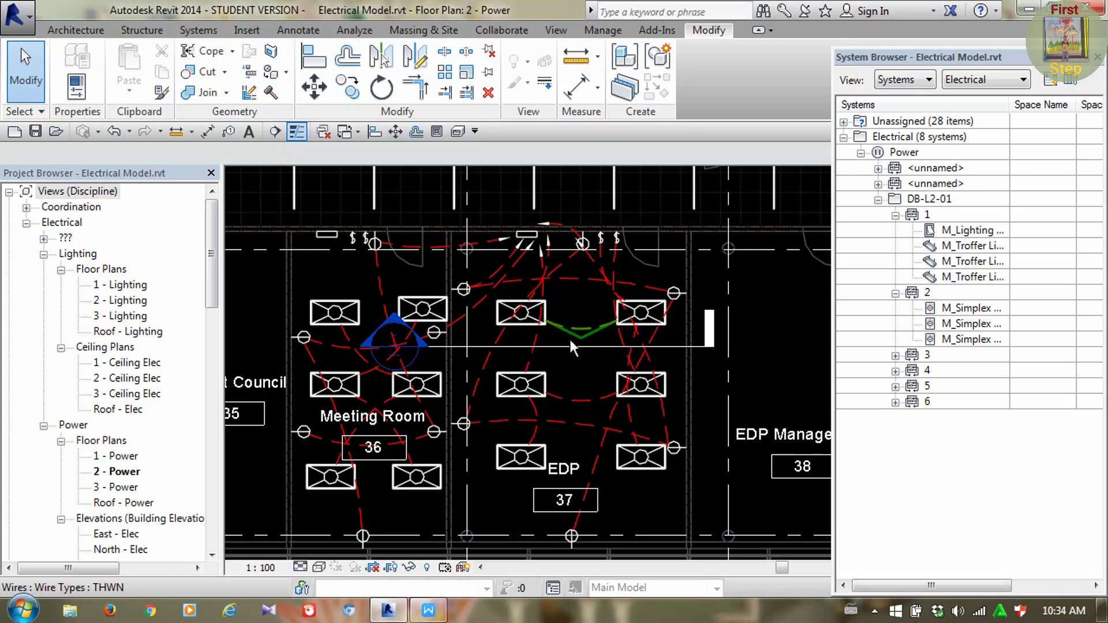
{"action": "middle_click_drag", "start_coordinate": [571, 337], "coordinate": [591, 347]}
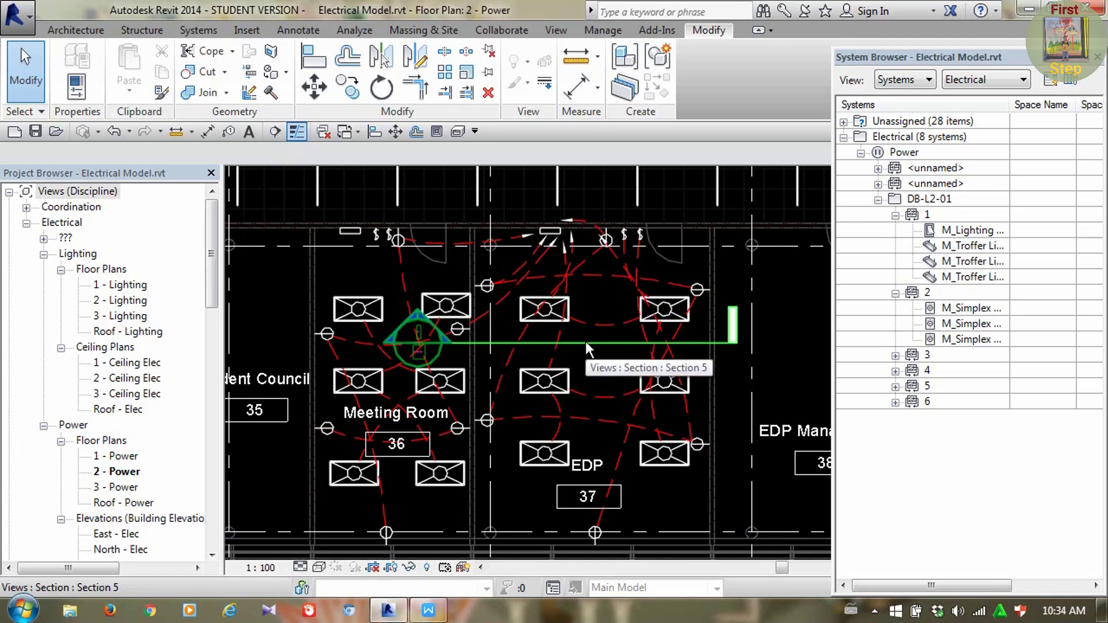
{"action": "middle_click_drag", "start_coordinate": [616, 347], "coordinate": [614, 347]}
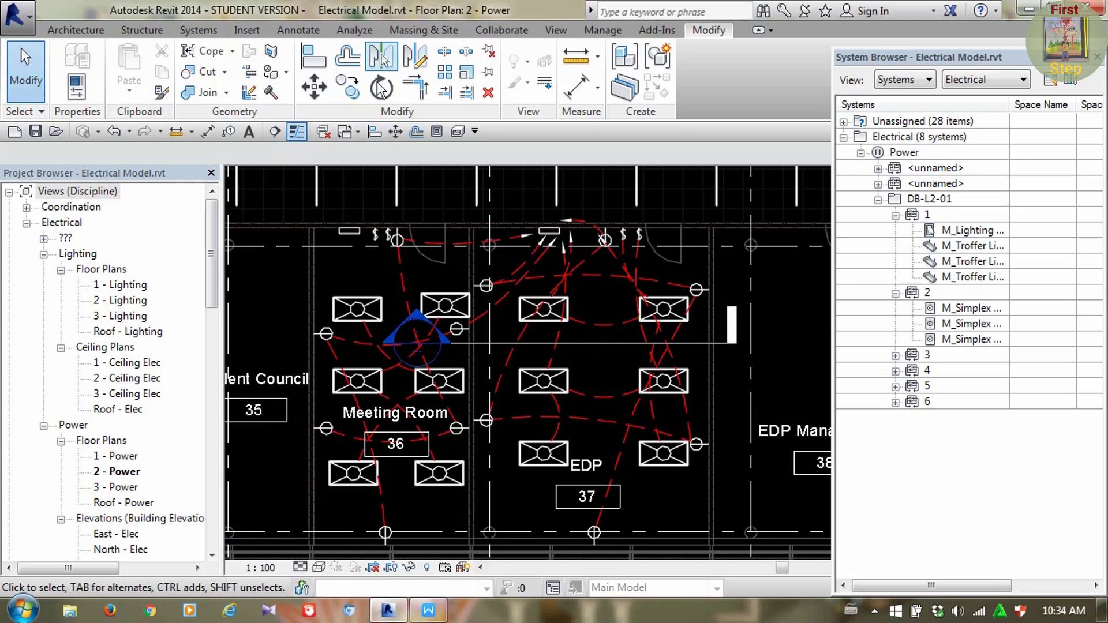
Open the filter settings in the Visibility/Graphic Overrides of floor plan 2 - Power
{"action": "left_click", "coordinate": [556, 30]}
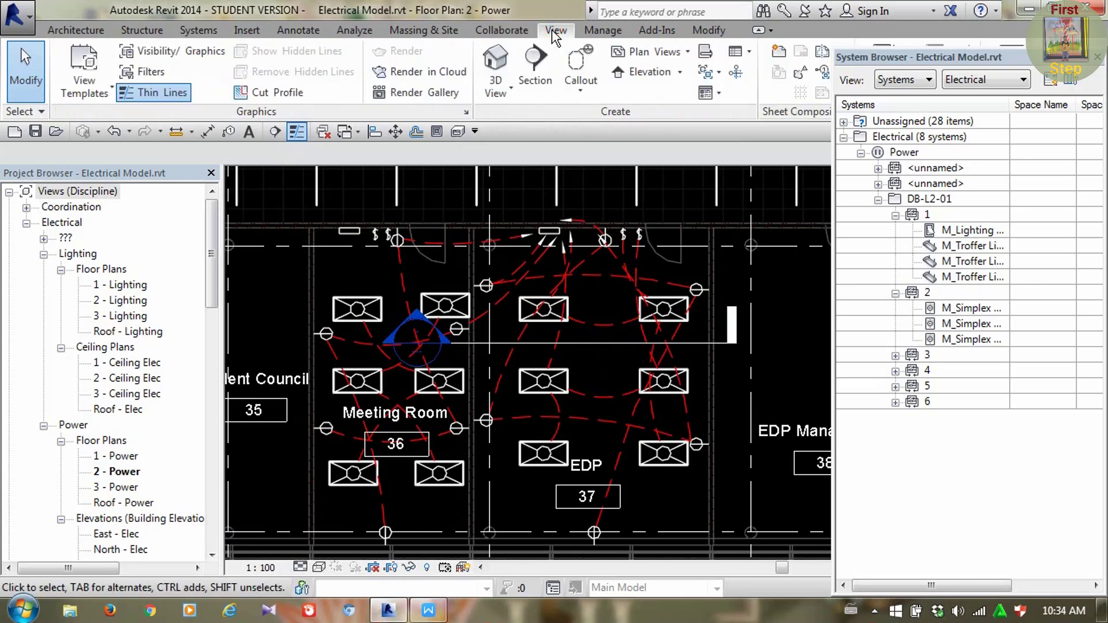
{"action": "left_click", "coordinate": [175, 51]}
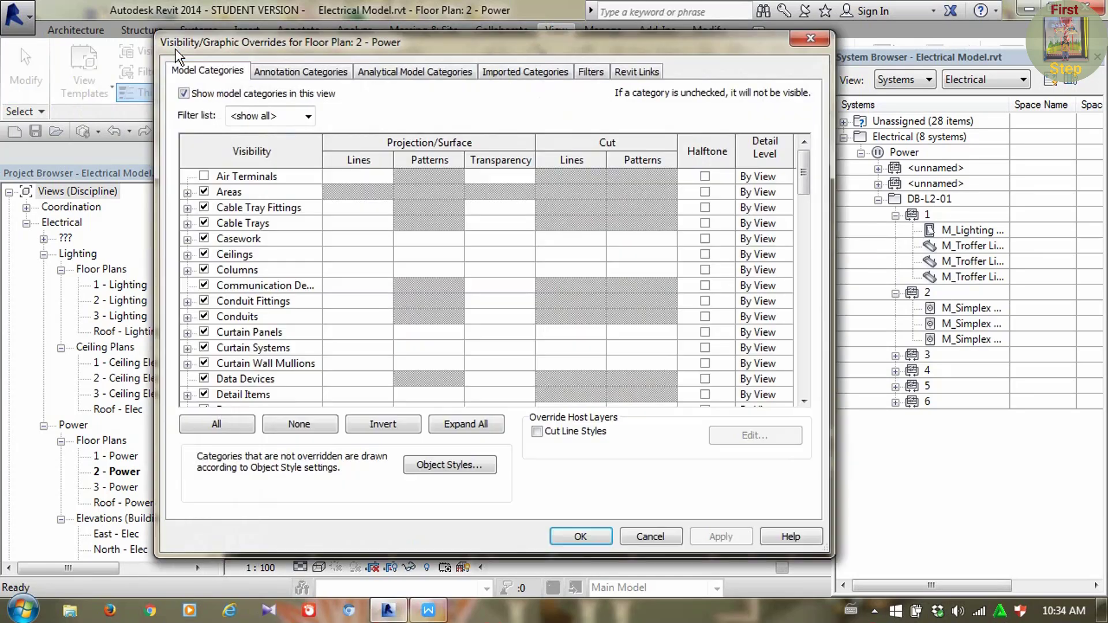
{"action": "left_click", "coordinate": [588, 72]}
{"action": "left_click", "coordinate": [215, 398]}
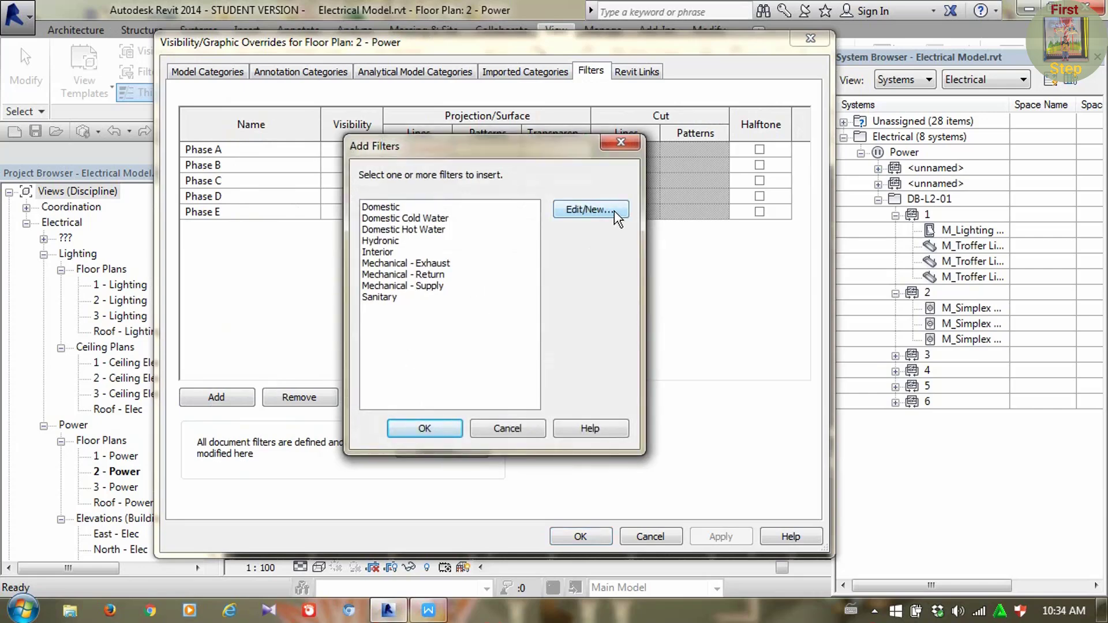
{"action": "left_click", "coordinate": [631, 144]}
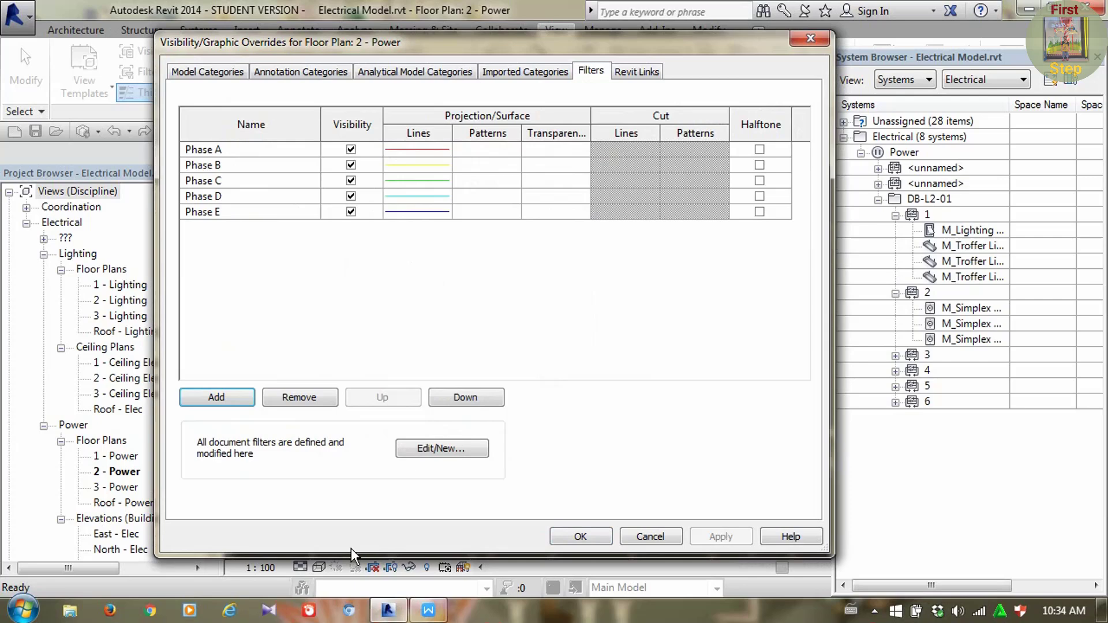
{"action": "left_click", "coordinate": [442, 450]}
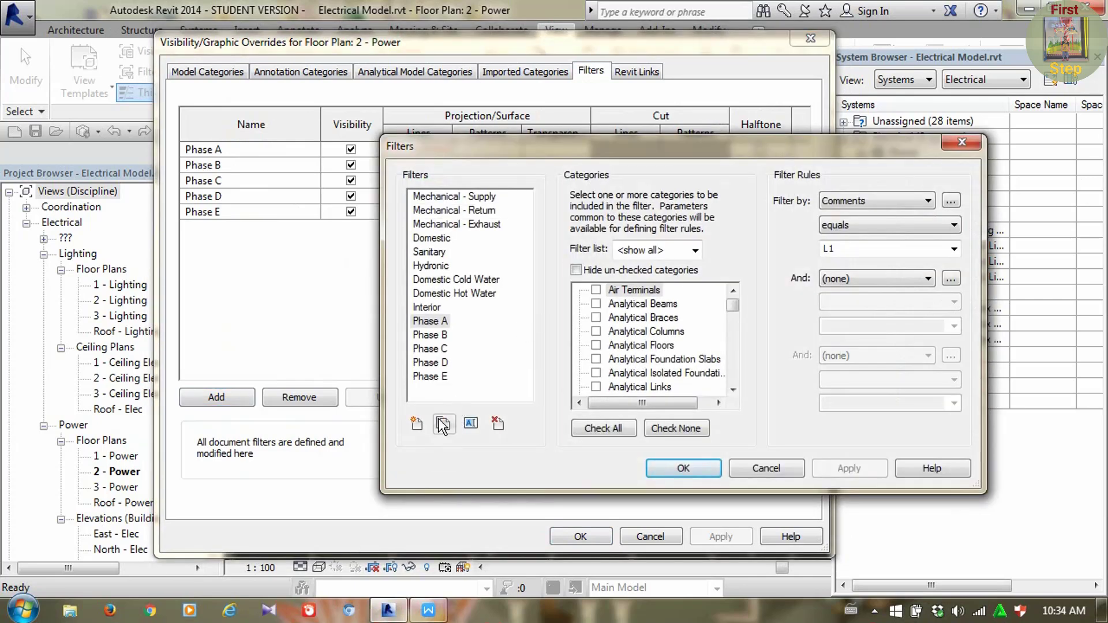
{"action": "left_click", "coordinate": [413, 425]}
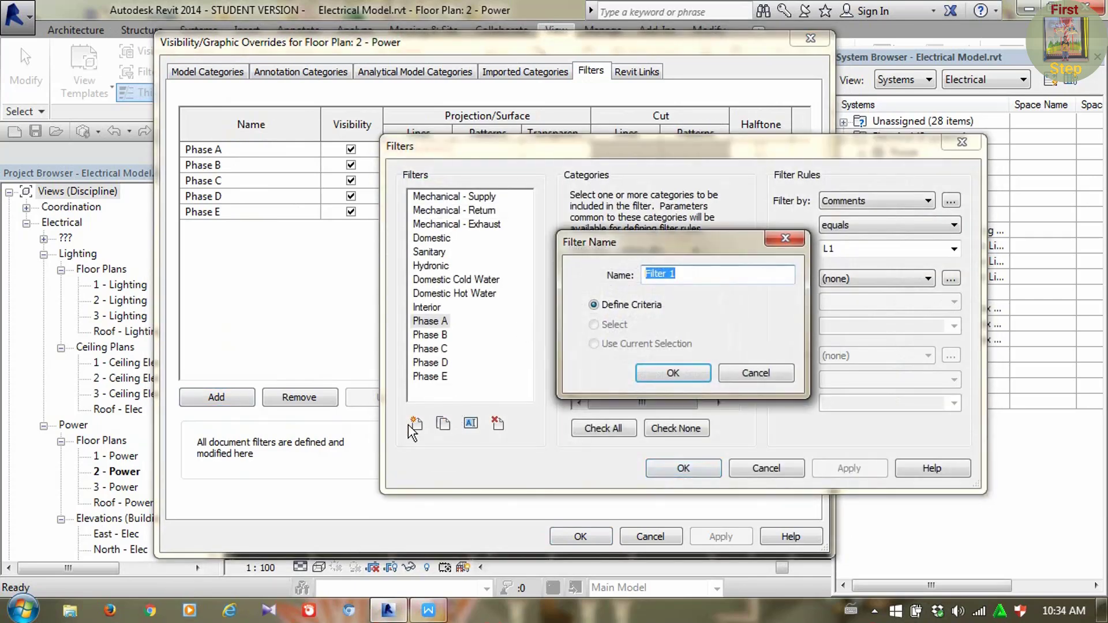
{"action": "left_click", "coordinate": [786, 238]}
{"action": "left_click", "coordinate": [962, 142]}
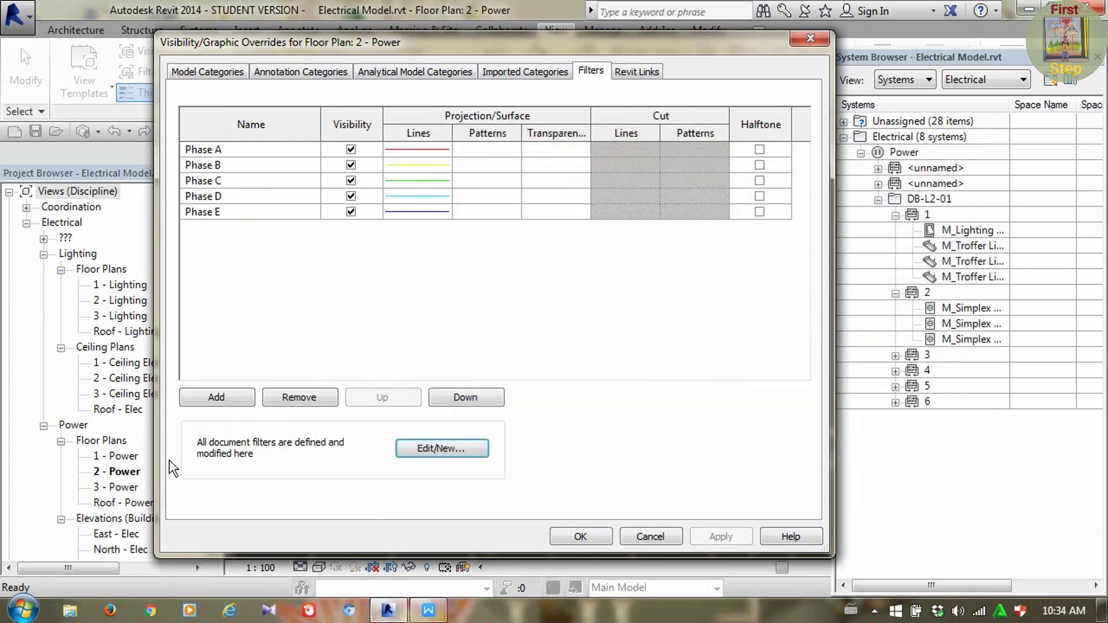
{"action": "left_click", "coordinate": [207, 398]}
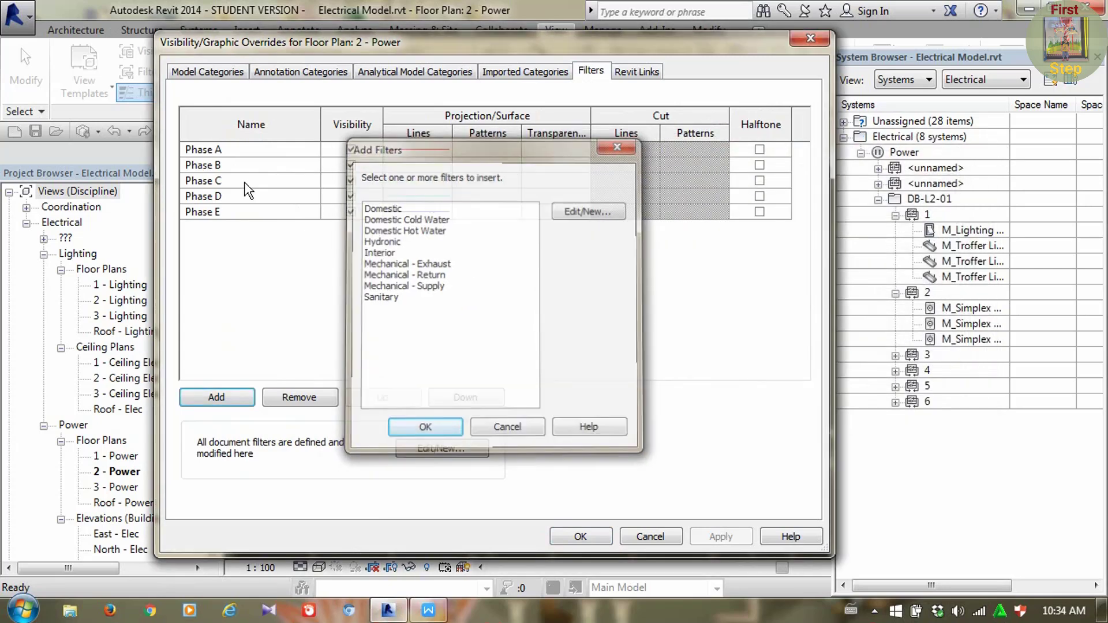
{"action": "left_click", "coordinate": [621, 142]}
Remove the Phase A, Phase B, Phase C, Phase D and Phase E filters from the 2 - Power view
{"action": "left_click", "coordinate": [249, 151]}
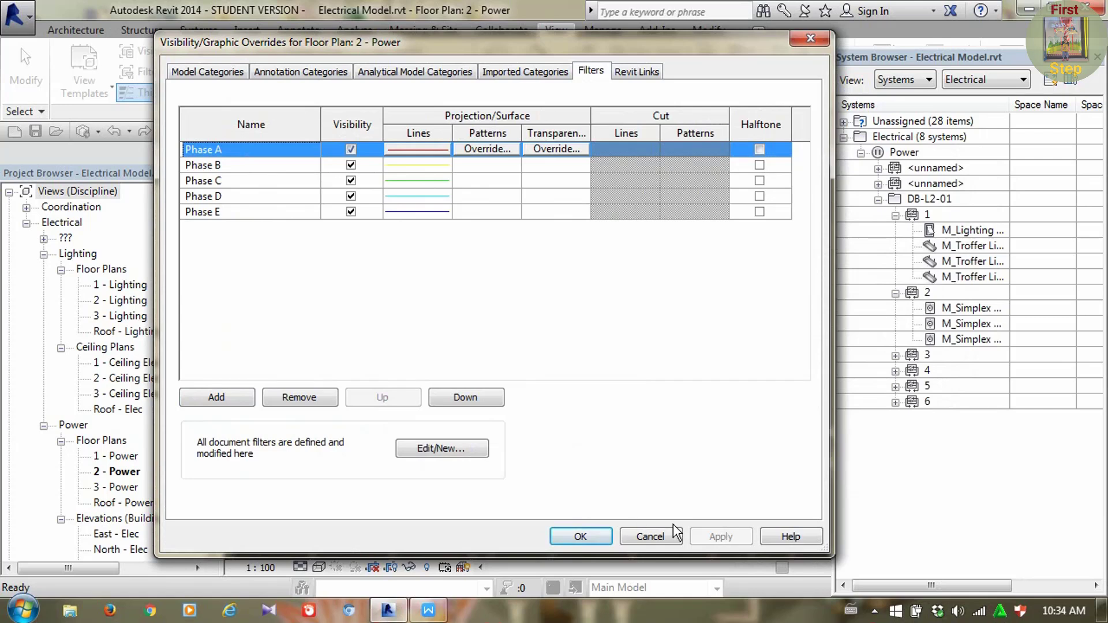
{"action": "left_click", "coordinate": [306, 404]}
{"action": "left_click", "coordinate": [305, 403]}
{"action": "left_click", "coordinate": [305, 403]}
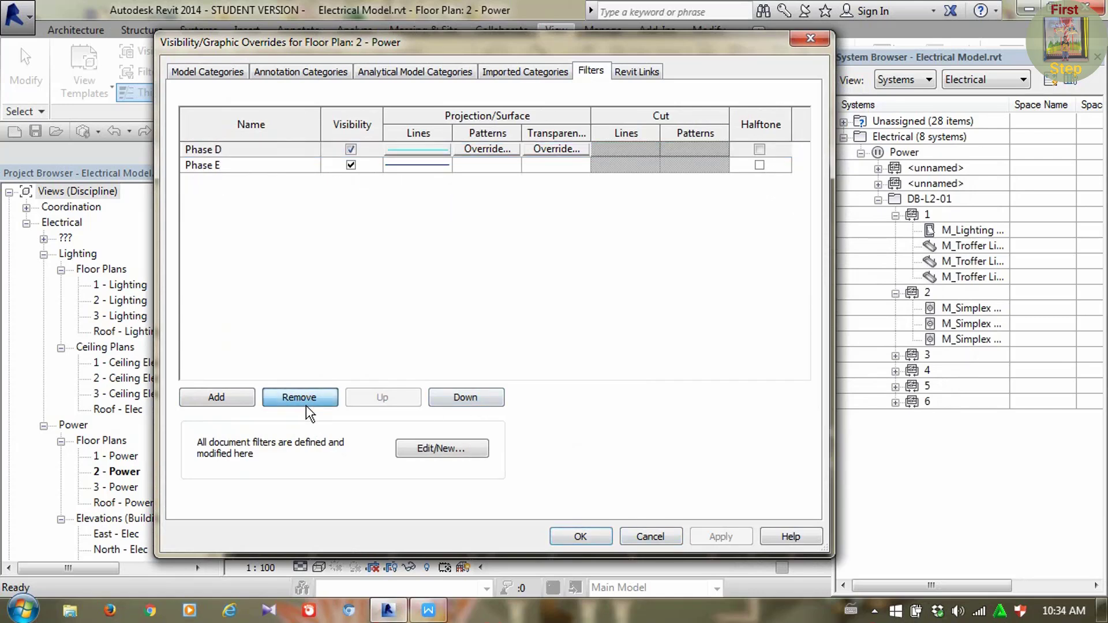
{"action": "left_click", "coordinate": [305, 404]}
{"action": "left_click", "coordinate": [305, 404]}
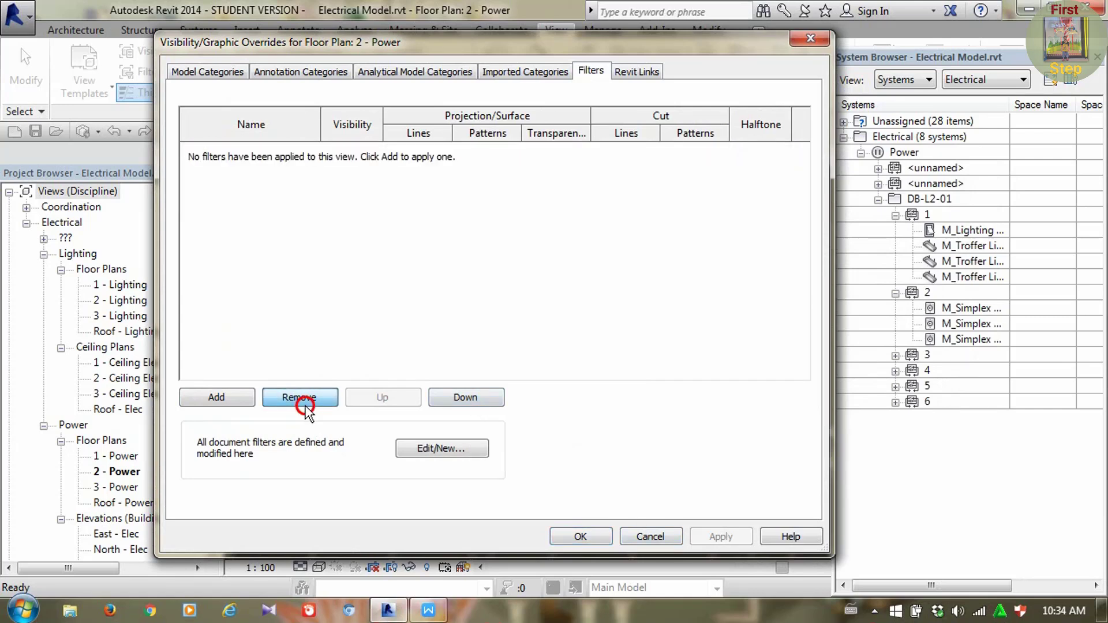
Select the Phase A to Phase E filters and Sanitary together in the list of filters to add to the view
{"action": "left_click", "coordinate": [225, 403]}
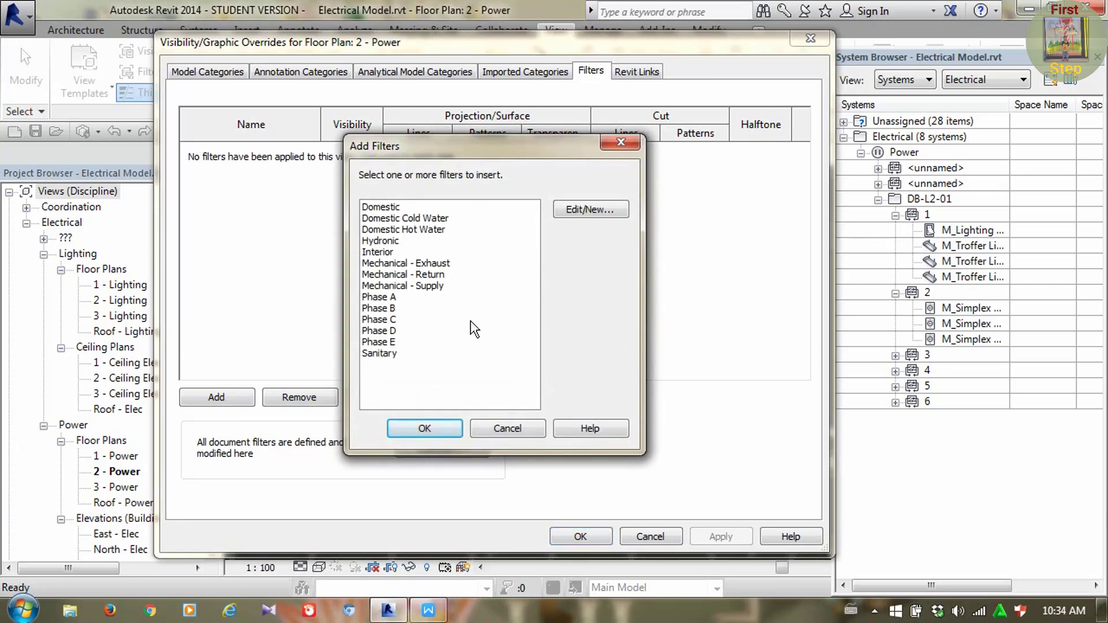
{"action": "left_click", "coordinate": [392, 297]}
{"action": "left_click", "coordinate": [389, 309], "text": "ctrl"}
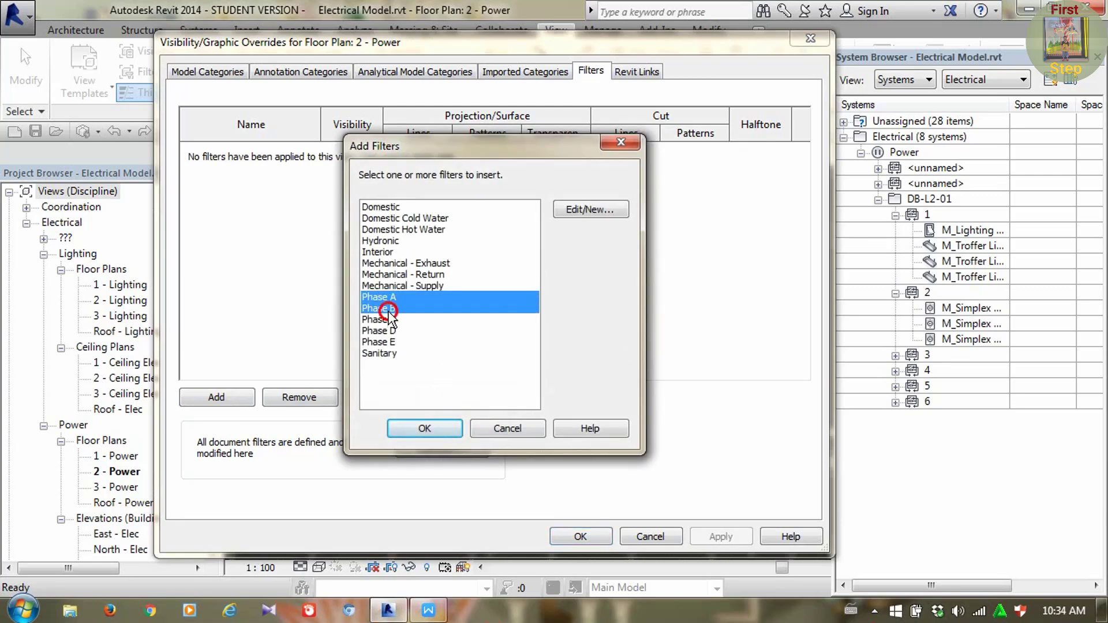
{"action": "left_click", "coordinate": [390, 320], "text": "ctrl"}
{"action": "left_click", "coordinate": [387, 343], "text": "ctrl"}
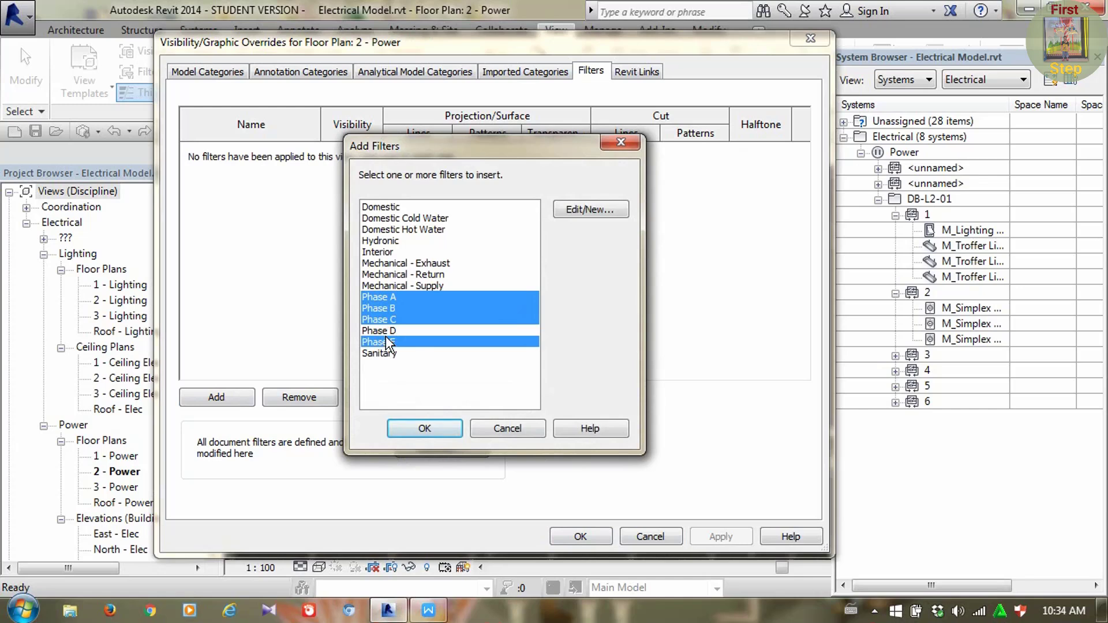
{"action": "left_click", "coordinate": [392, 297], "text": "ctrl"}
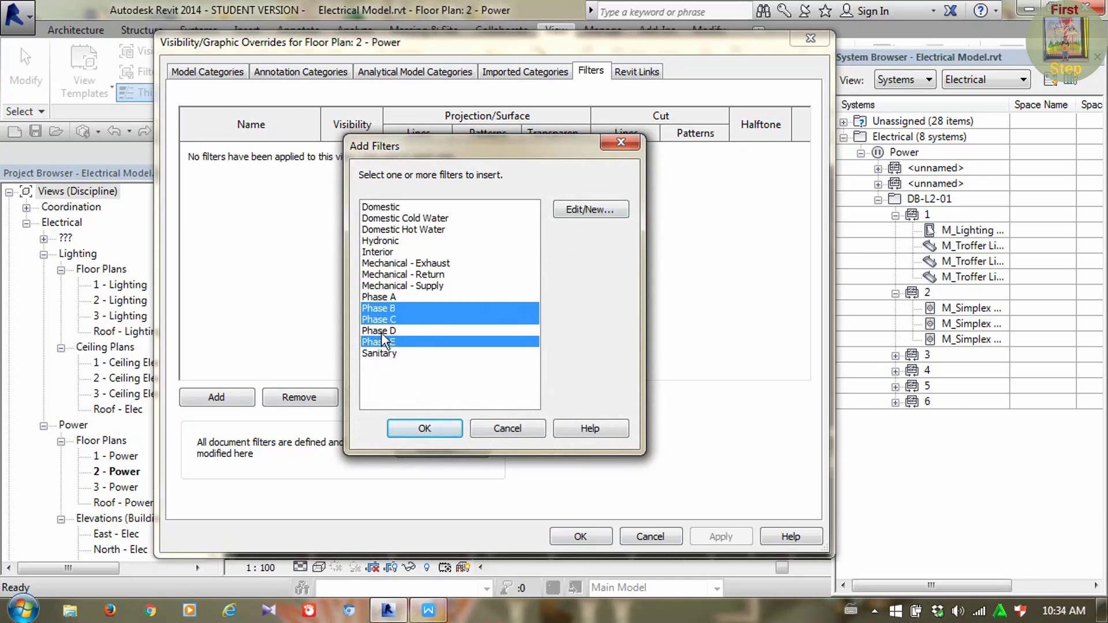
{"action": "left_click", "coordinate": [389, 329], "text": "ctrl"}
{"action": "left_click", "coordinate": [397, 297], "text": "ctrl"}
{"action": "left_click", "coordinate": [394, 359], "text": "ctrl"}
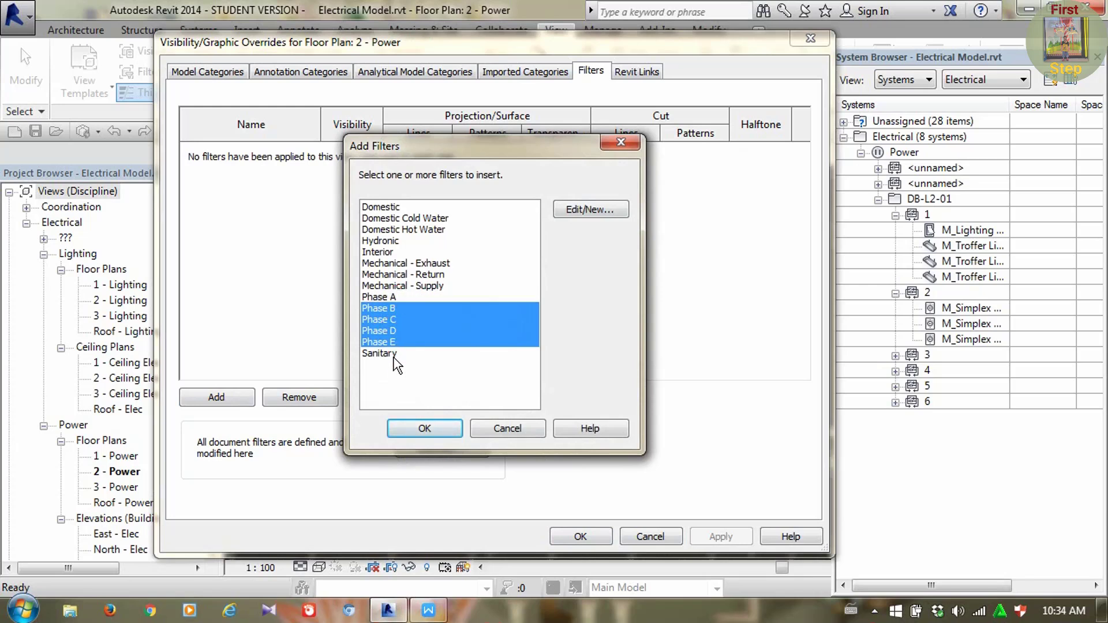
{"action": "left_click", "coordinate": [395, 355], "text": "ctrl"}
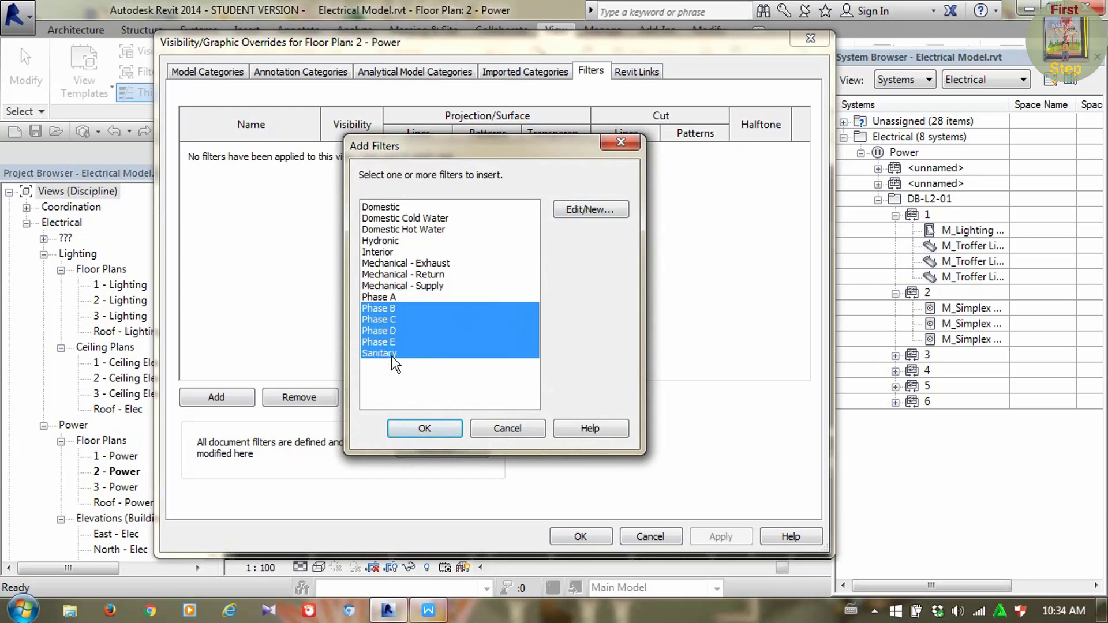
{"action": "left_click", "coordinate": [397, 296], "text": "ctrl"}
Open the project's filter definitions for editing and delete the Phase A filter
{"action": "left_click", "coordinate": [587, 207]}
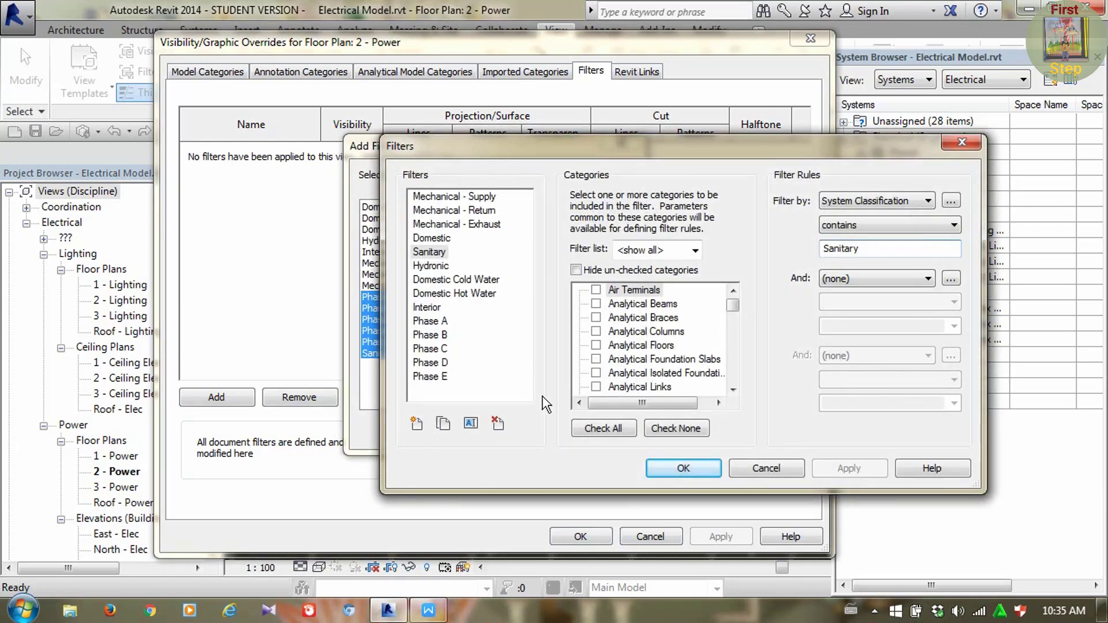
{"action": "left_click", "coordinate": [962, 142]}
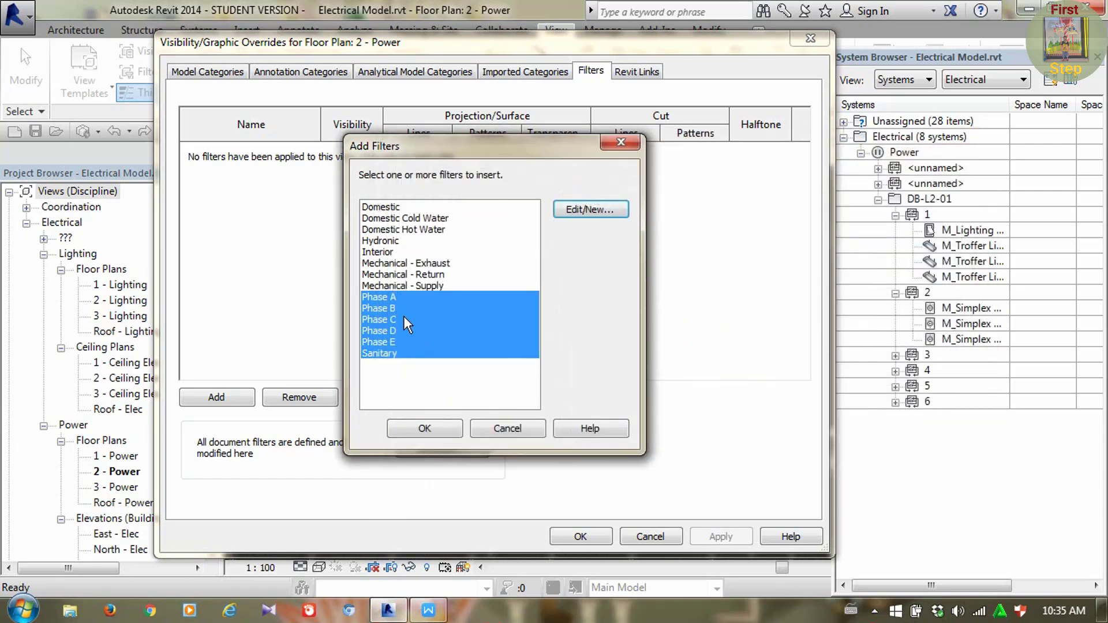
{"action": "left_click", "coordinate": [598, 203]}
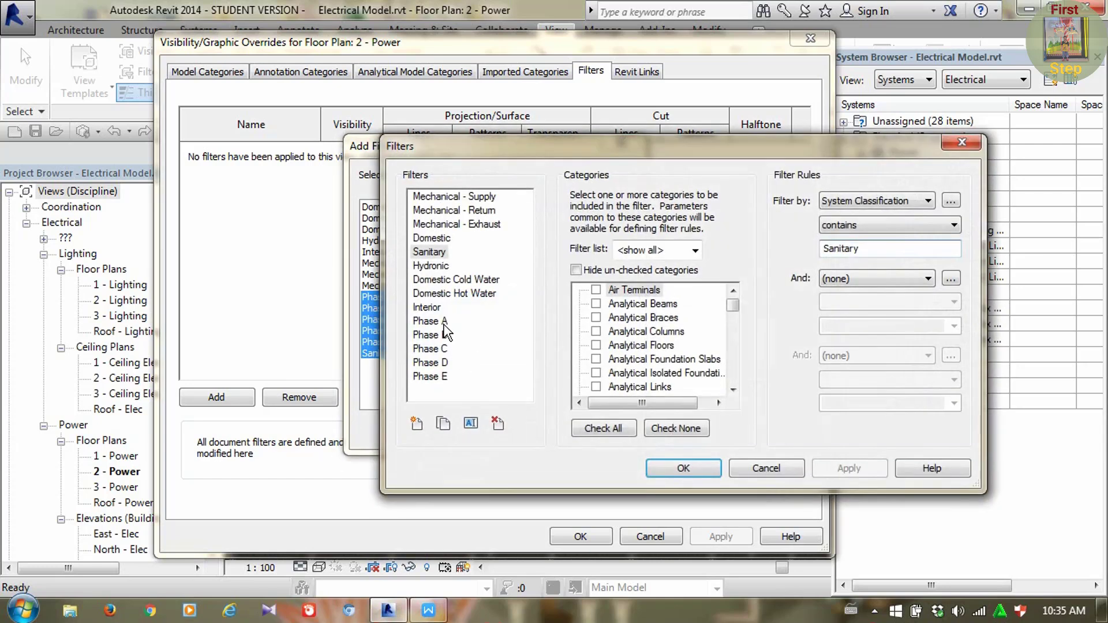
{"action": "left_click", "coordinate": [430, 321]}
{"action": "left_click", "coordinate": [498, 423]}
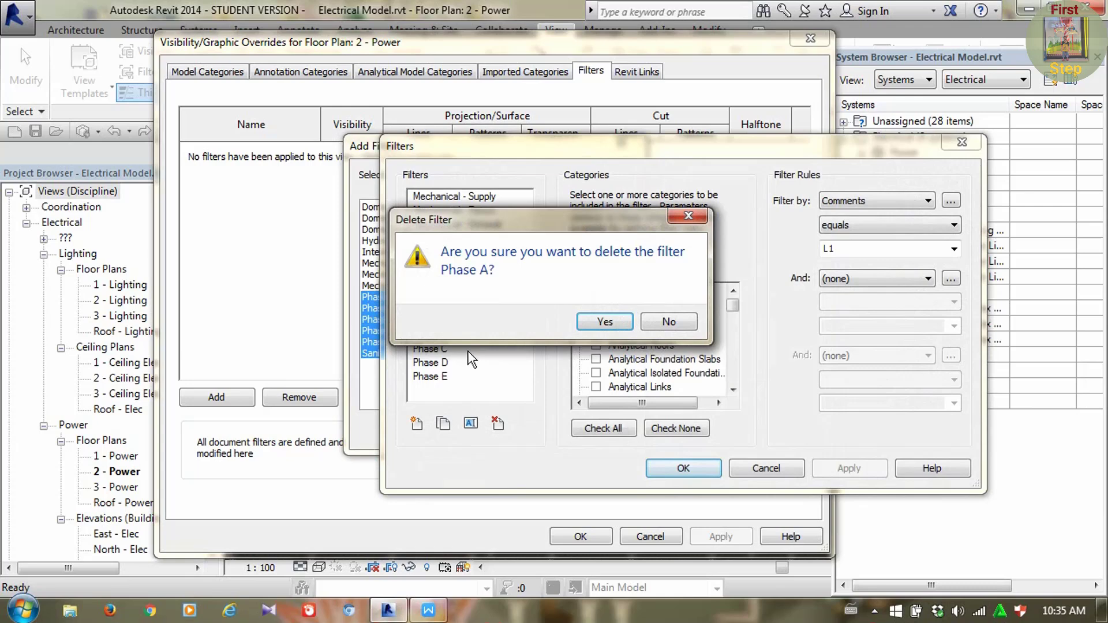
{"action": "left_click", "coordinate": [602, 322]}
Delete the Phase D filter from the project's filter definitions
{"action": "left_click", "coordinate": [432, 321]}
{"action": "left_click", "coordinate": [498, 425]}
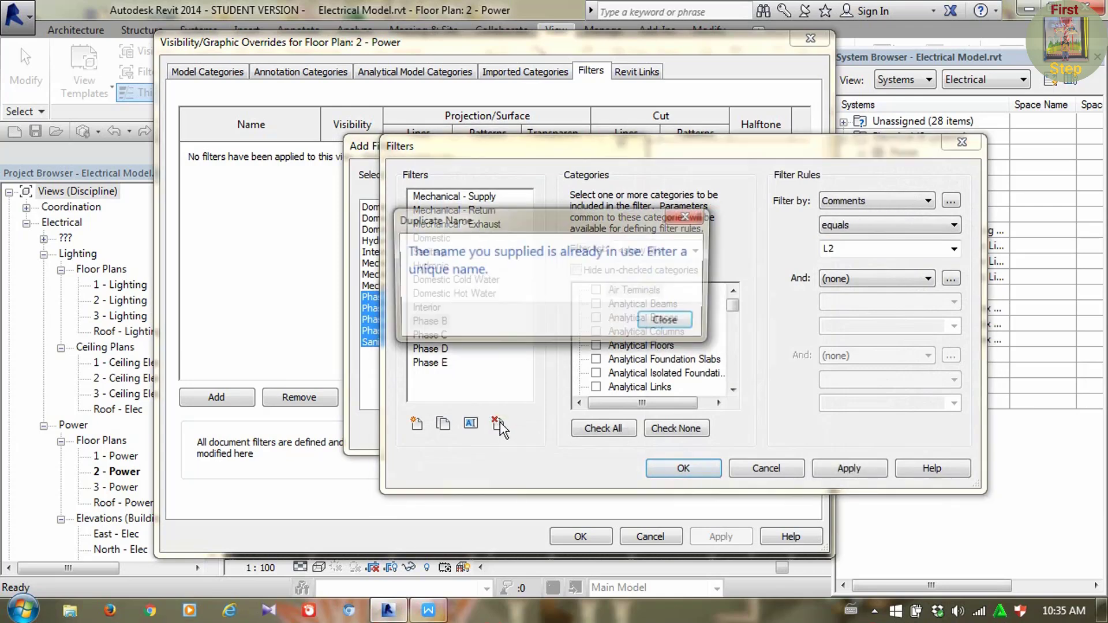
{"action": "left_click", "coordinate": [667, 320]}
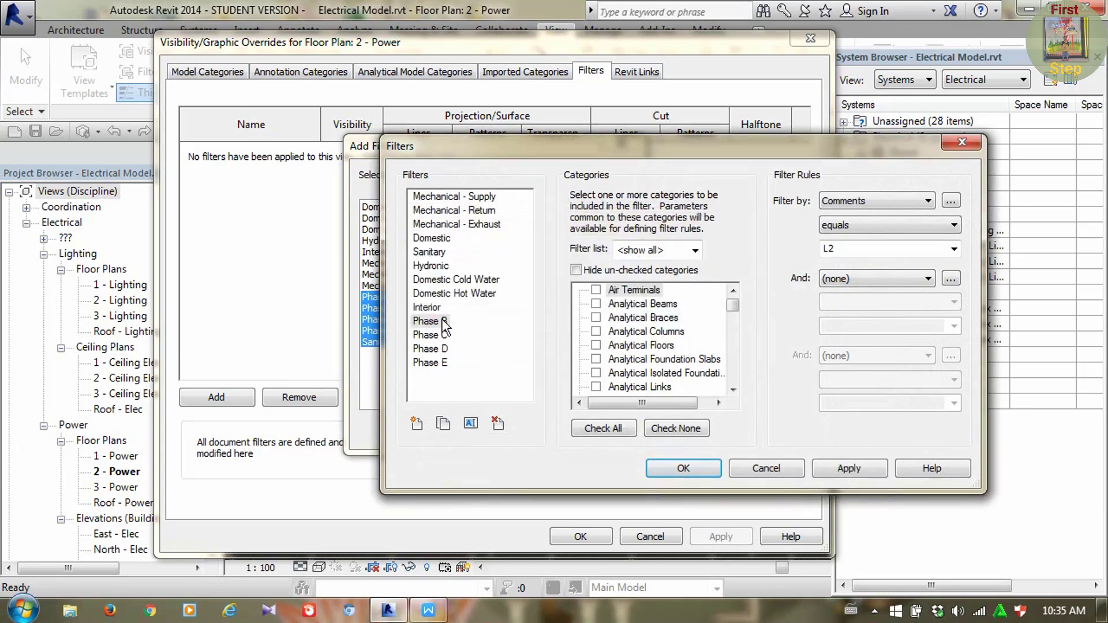
{"action": "left_click", "coordinate": [442, 322]}
{"action": "left_click", "coordinate": [440, 349]}
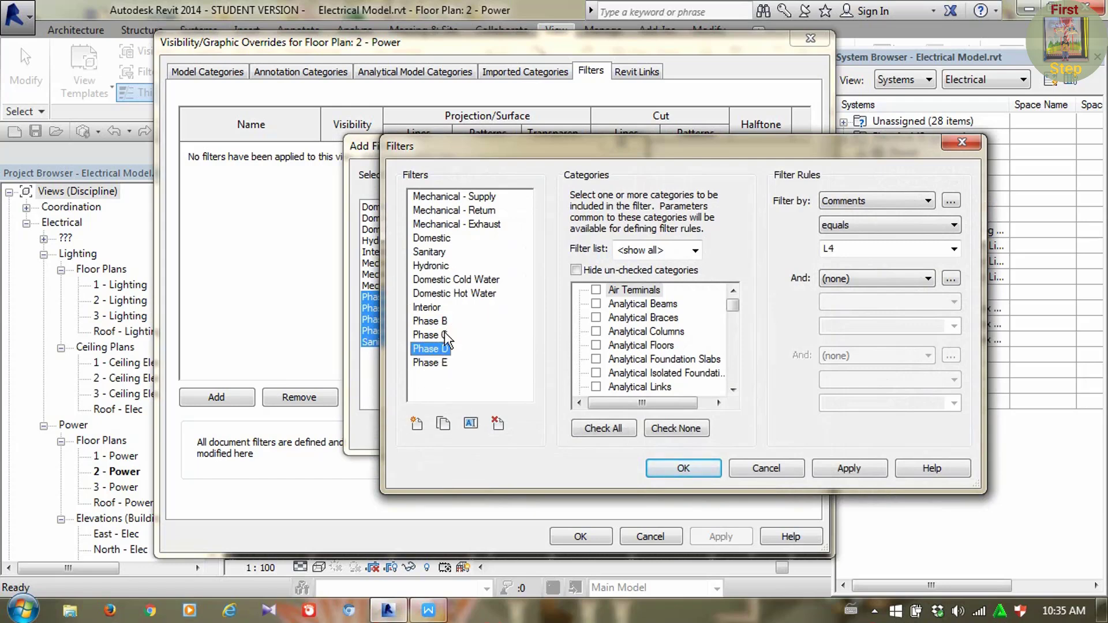
{"action": "left_click", "coordinate": [498, 424]}
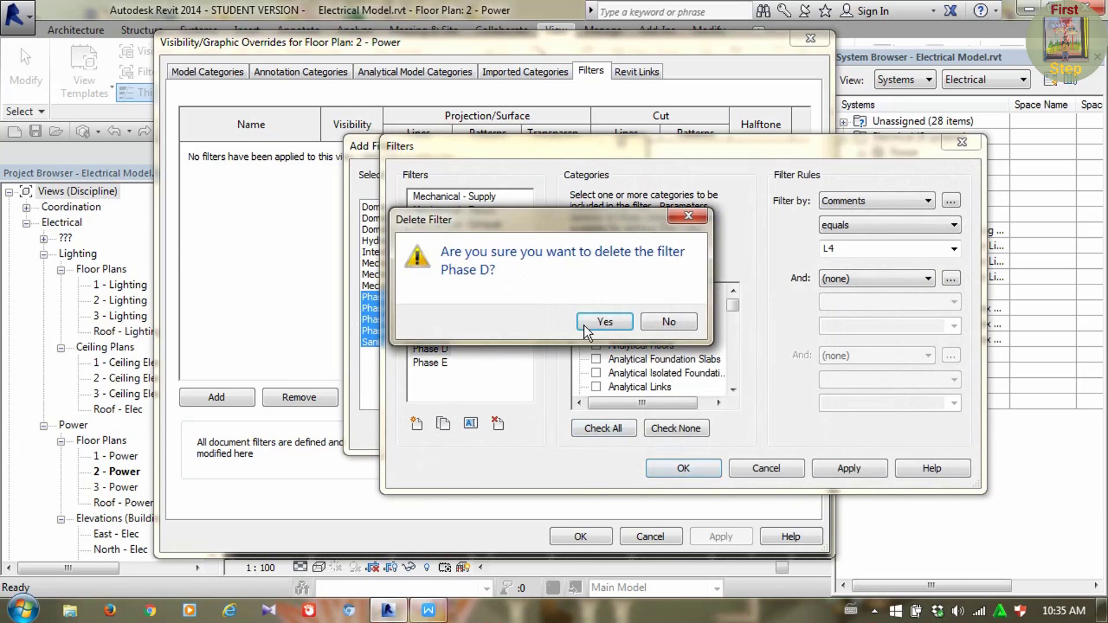
{"action": "left_click", "coordinate": [600, 322]}
Delete the Phase B and Phase C filters from the project's filter definitions
{"action": "left_click", "coordinate": [431, 322]}
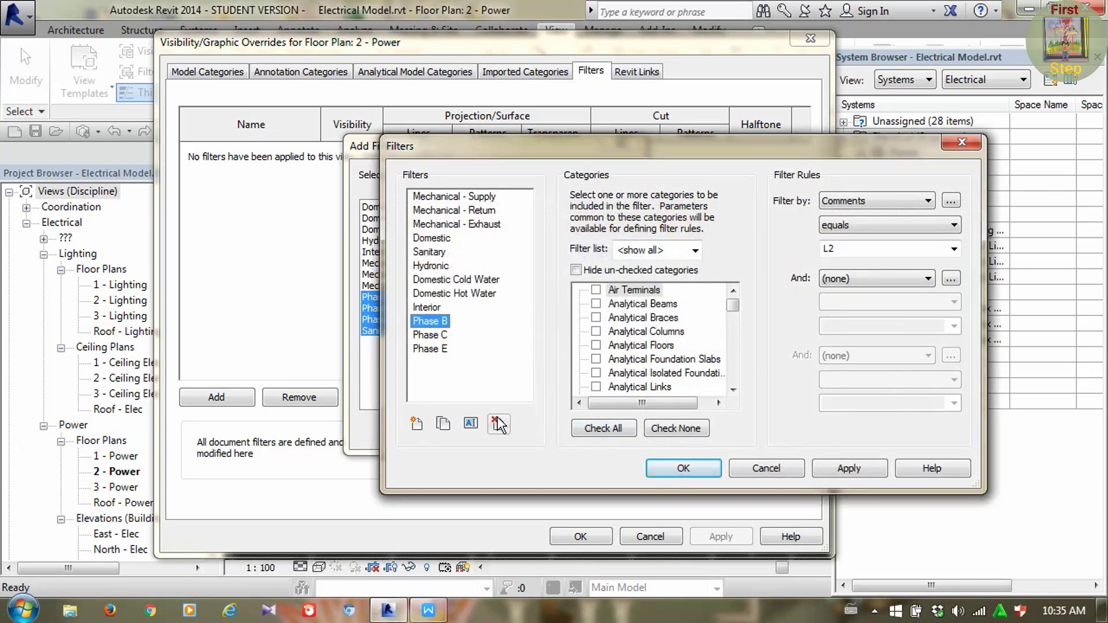
{"action": "left_click", "coordinate": [496, 423]}
{"action": "left_click", "coordinate": [604, 320]}
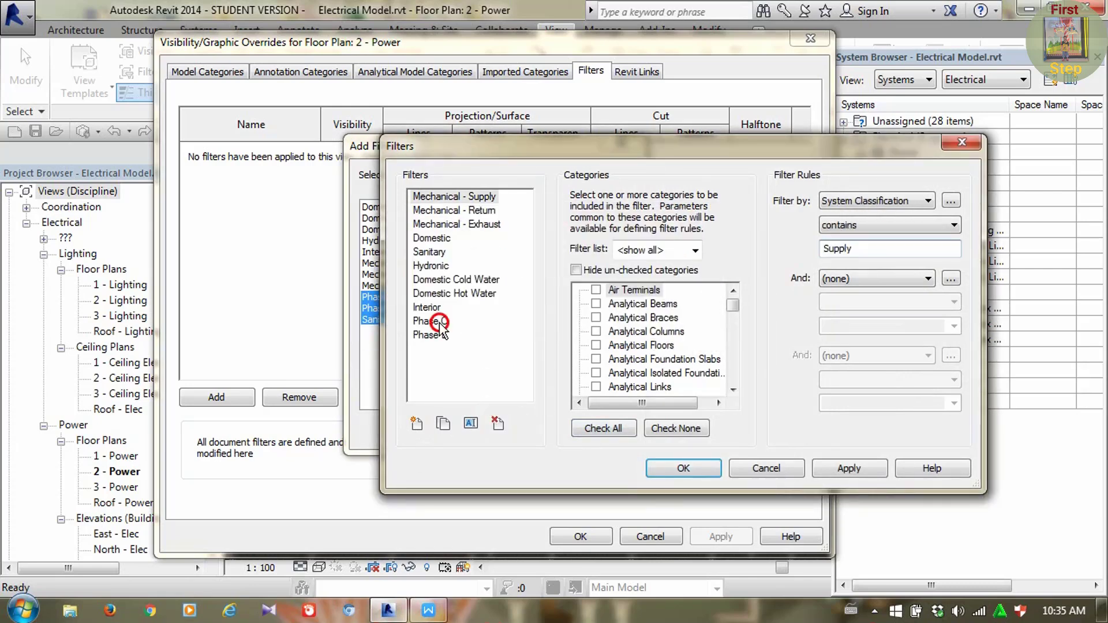
{"action": "left_click", "coordinate": [497, 423]}
{"action": "left_click", "coordinate": [664, 322]}
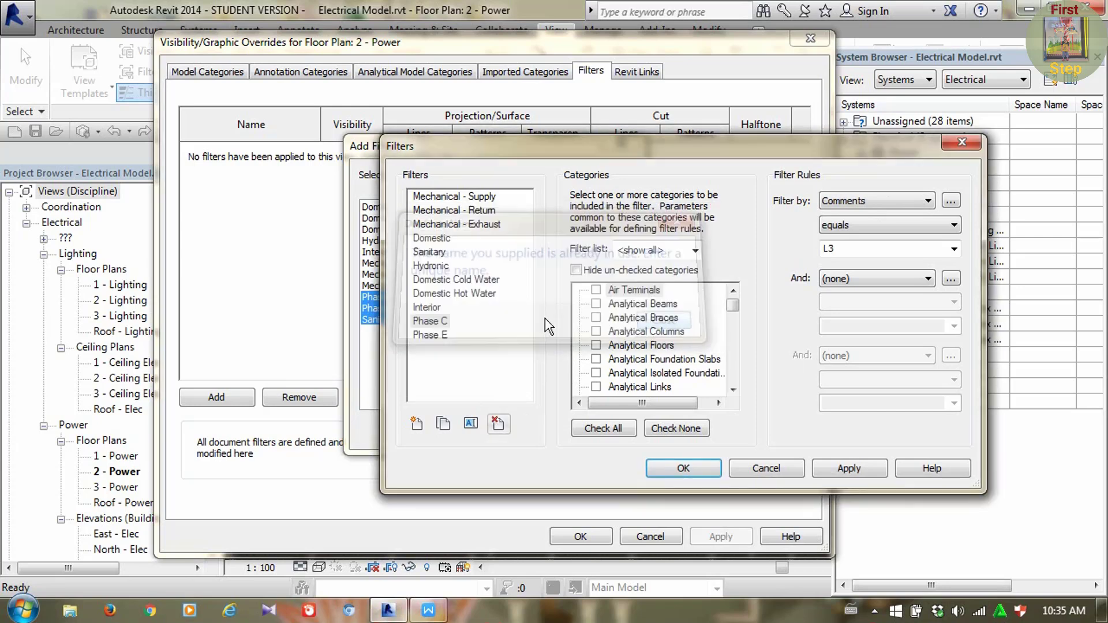
{"action": "left_click", "coordinate": [431, 321]}
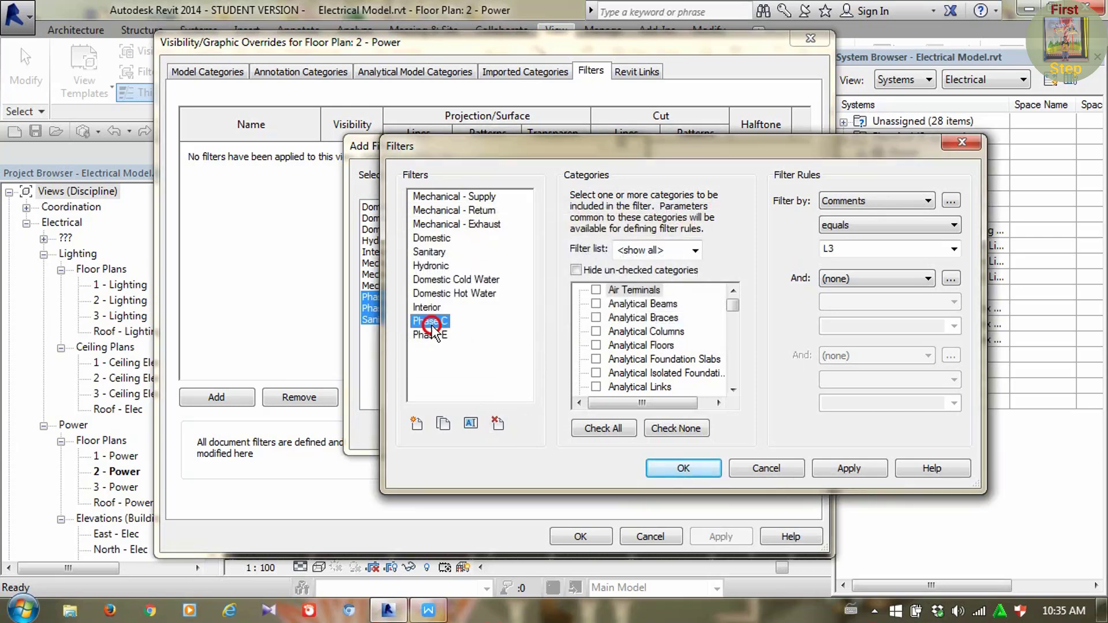
{"action": "left_click", "coordinate": [492, 424]}
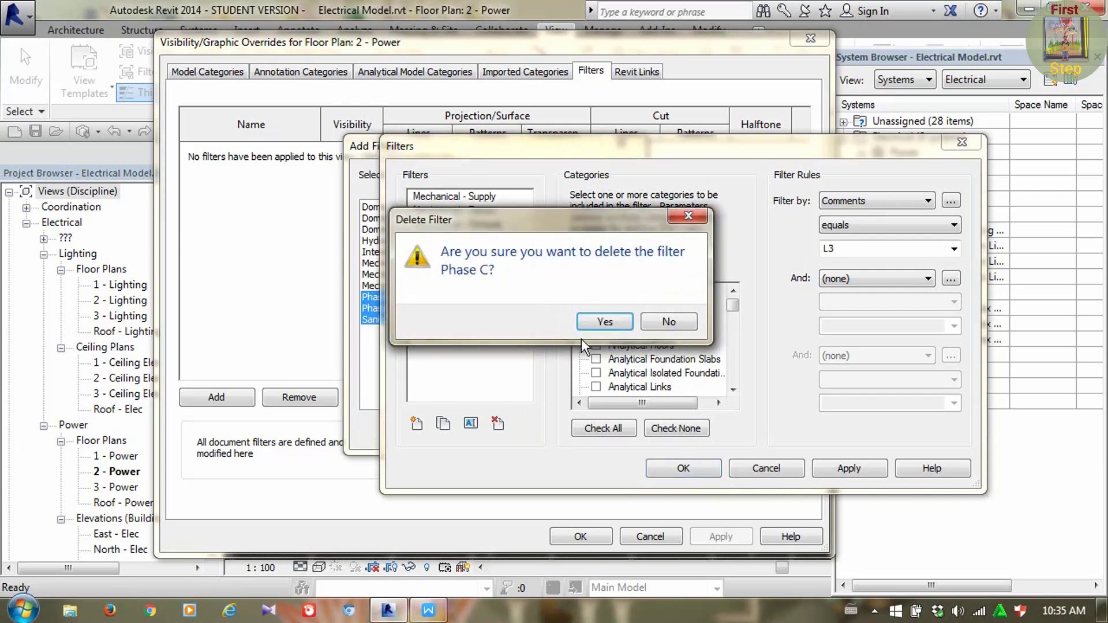
{"action": "left_click", "coordinate": [603, 322]}
Delete the Phase E filter from the project and accept the edited filter definitions
{"action": "left_click", "coordinate": [430, 321]}
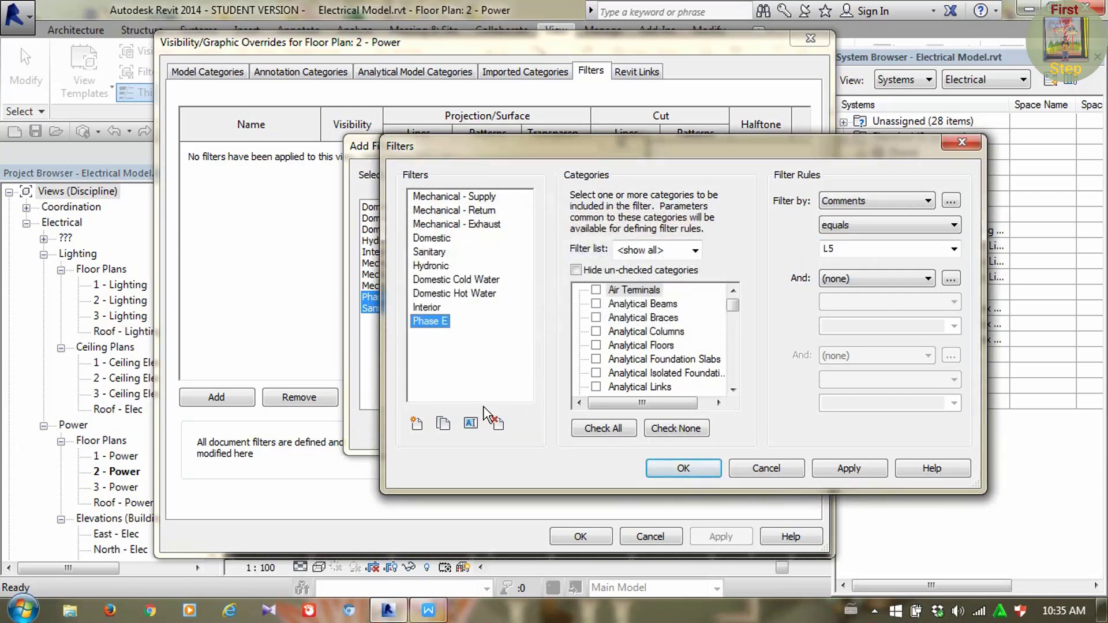
{"action": "left_click", "coordinate": [497, 424]}
{"action": "left_click", "coordinate": [669, 322]}
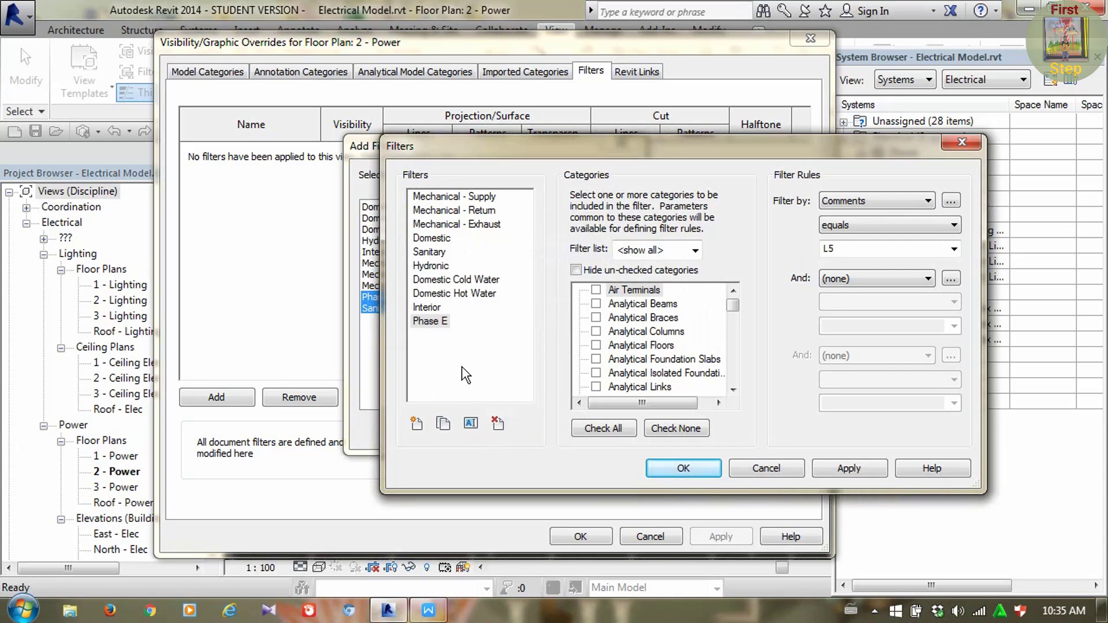
{"action": "left_click", "coordinate": [498, 424]}
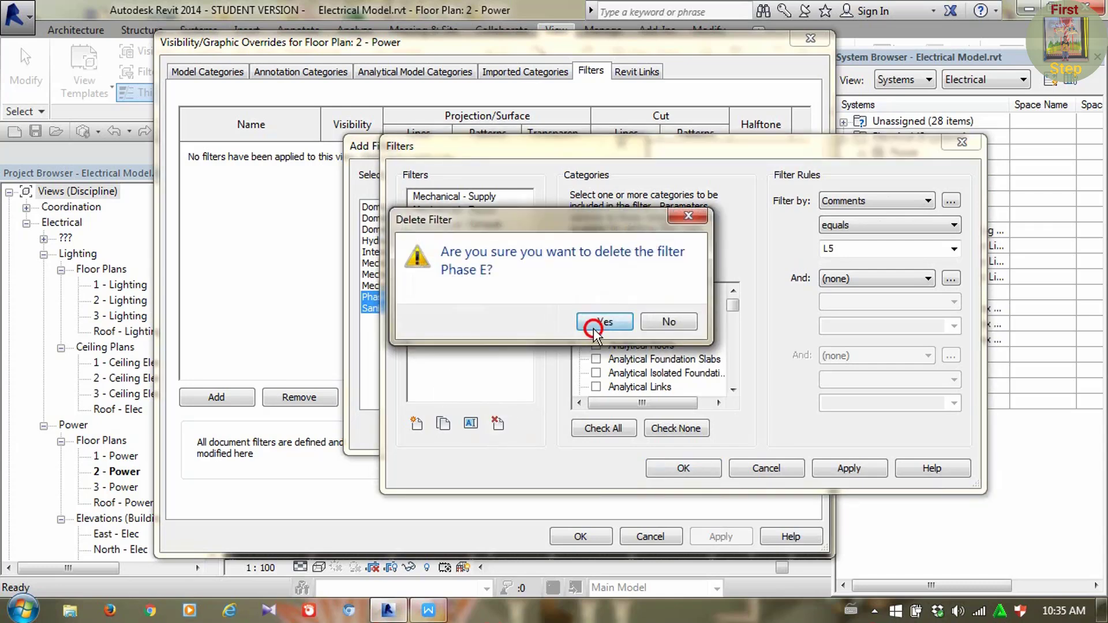
{"action": "left_click", "coordinate": [593, 328]}
{"action": "left_click", "coordinate": [684, 468]}
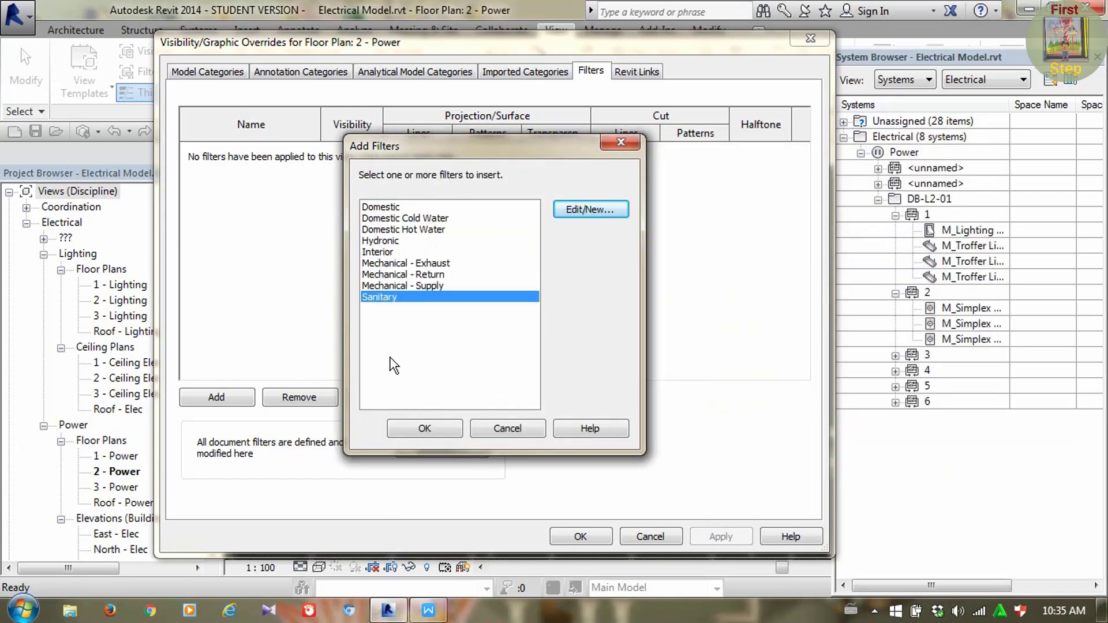
Create a new criteria-based filter named Phase A in the project's filter definitions
{"action": "left_click", "coordinate": [602, 207]}
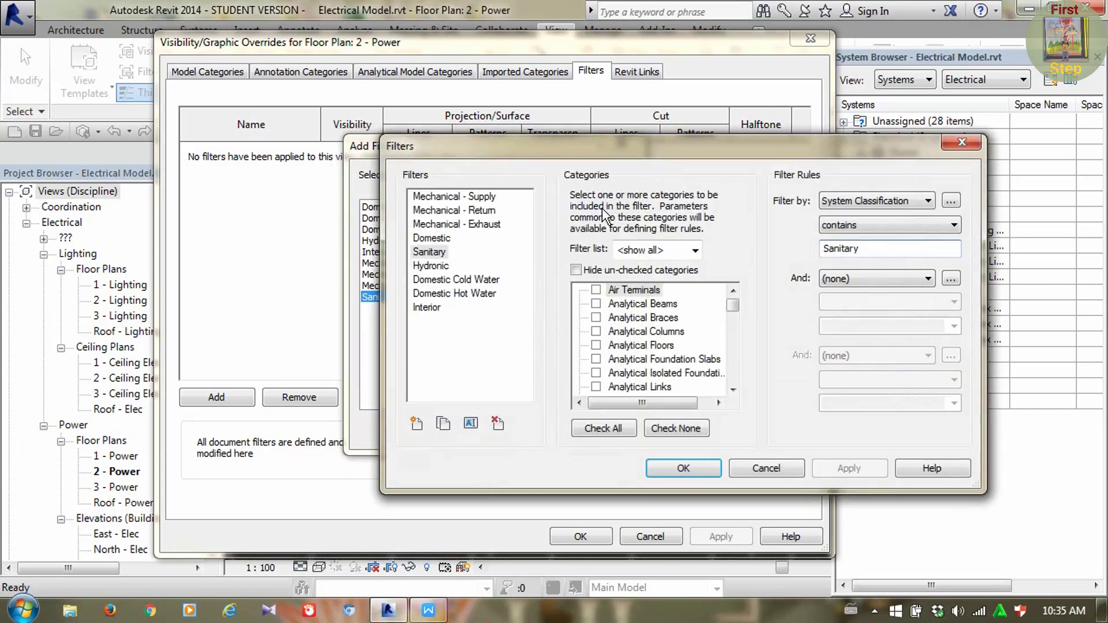
{"action": "left_click", "coordinate": [416, 426]}
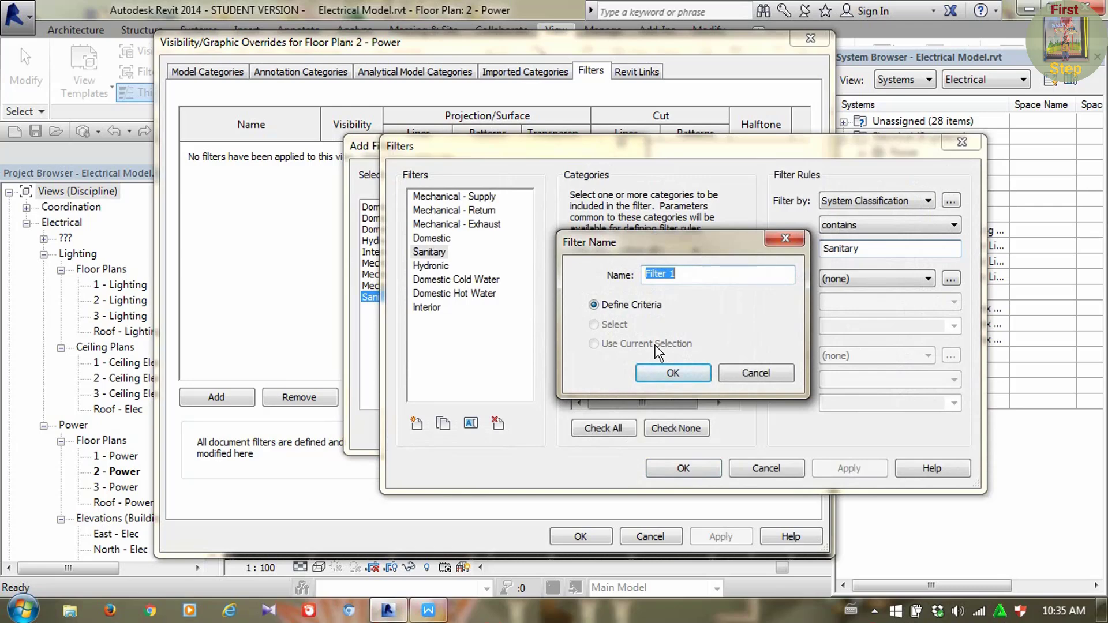
{"action": "type", "text": "p"}
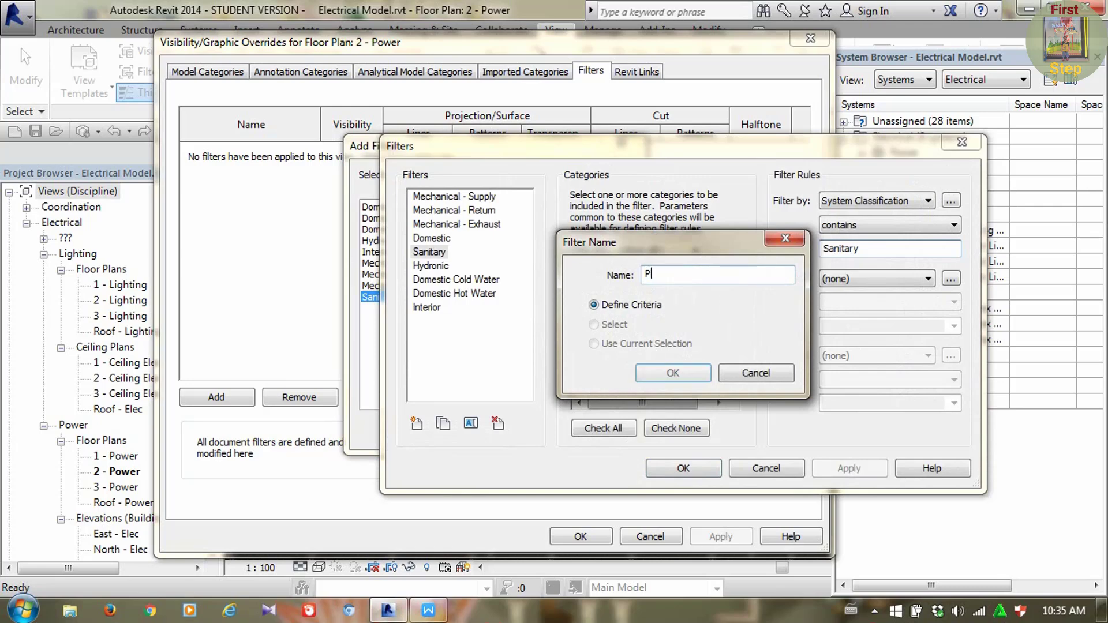
{"action": "type", "text": "hase A"}
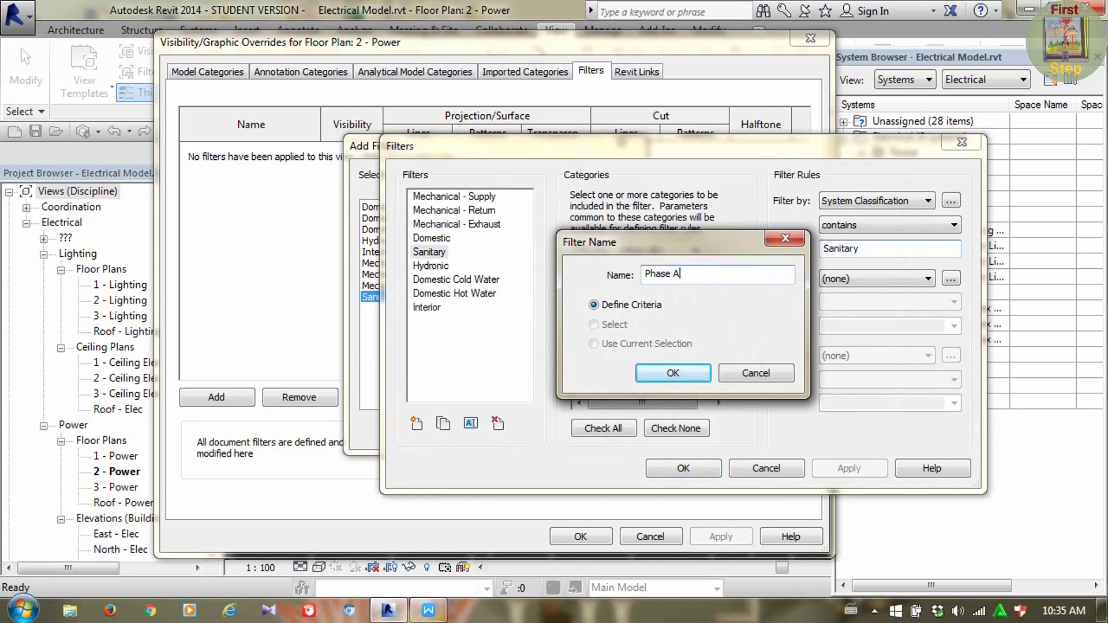
{"action": "left_click", "coordinate": [673, 372]}
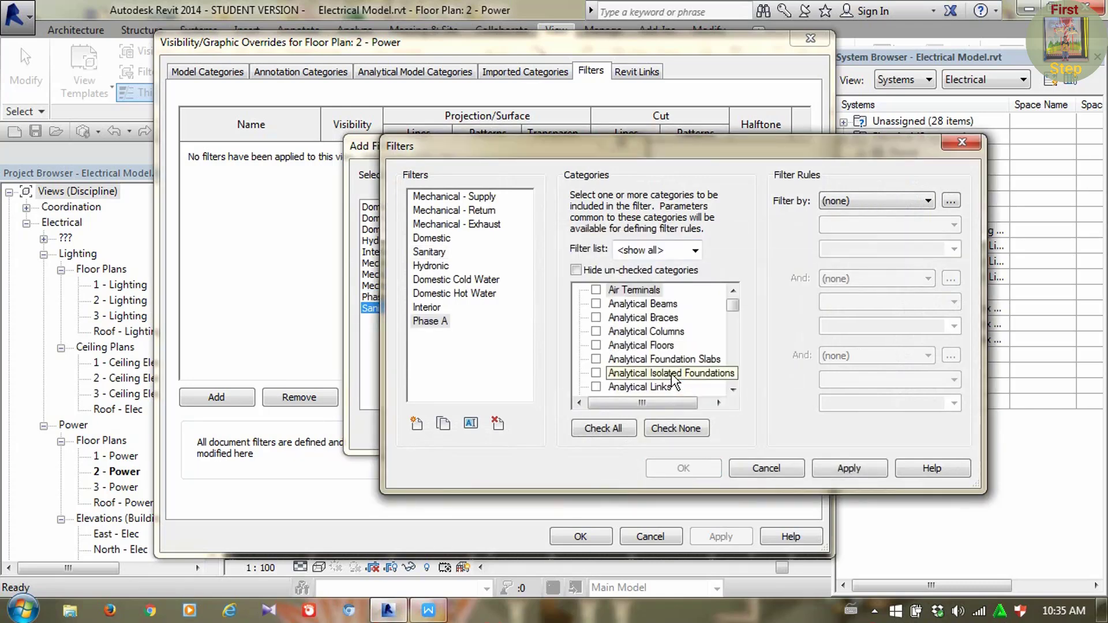
Include the Wires category in the Phase A filter
{"action": "left_click", "coordinate": [732, 358]}
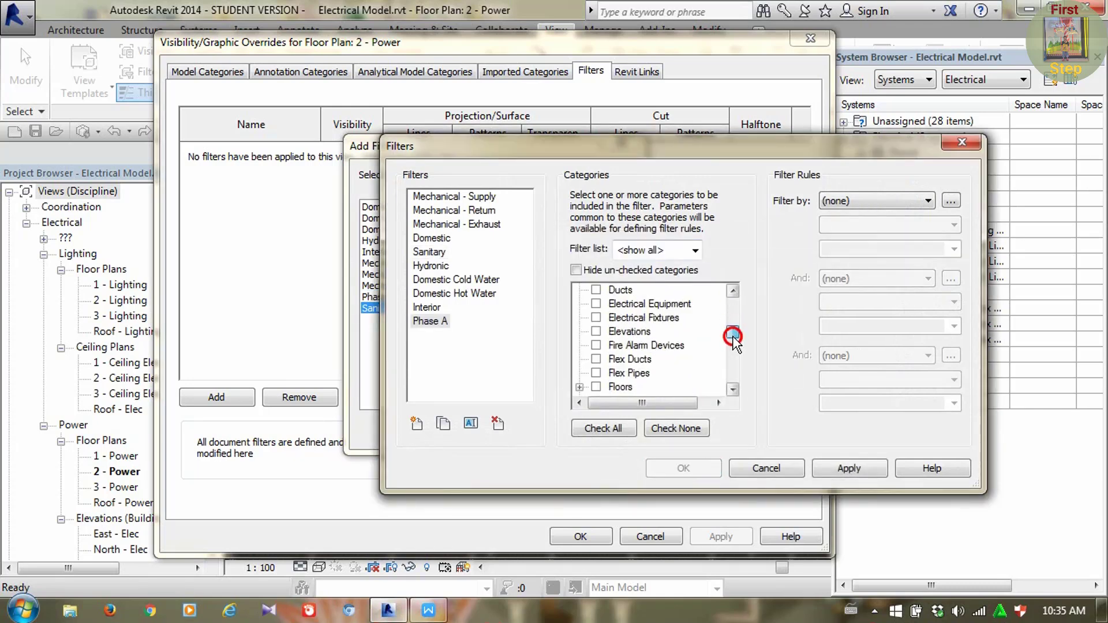
{"action": "left_click_drag", "start_coordinate": [732, 359], "coordinate": [735, 396]}
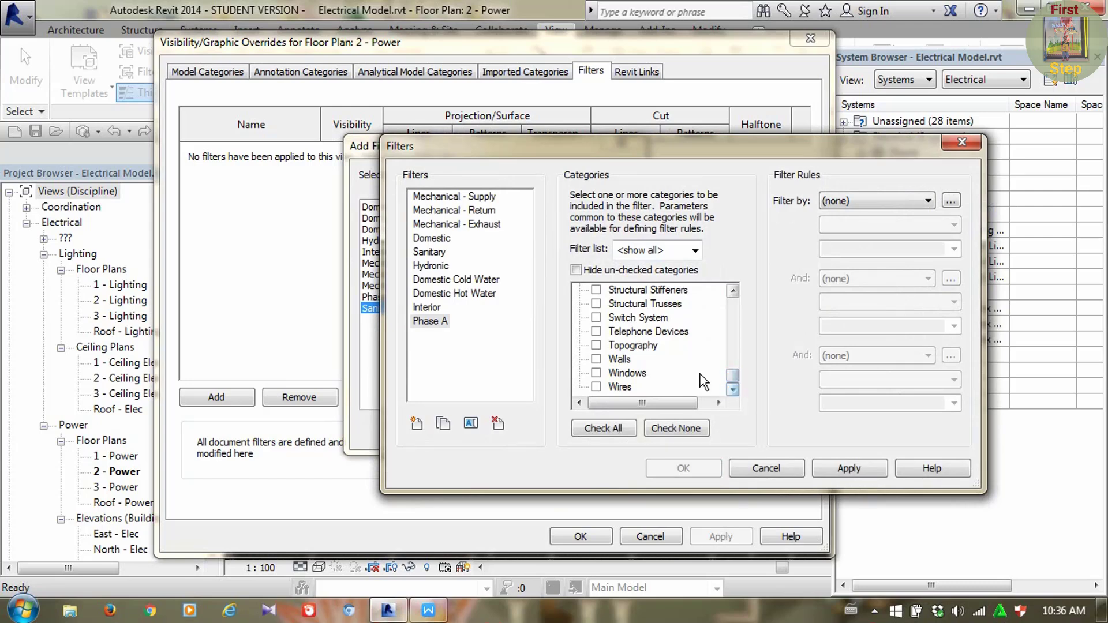
{"action": "left_click", "coordinate": [597, 387]}
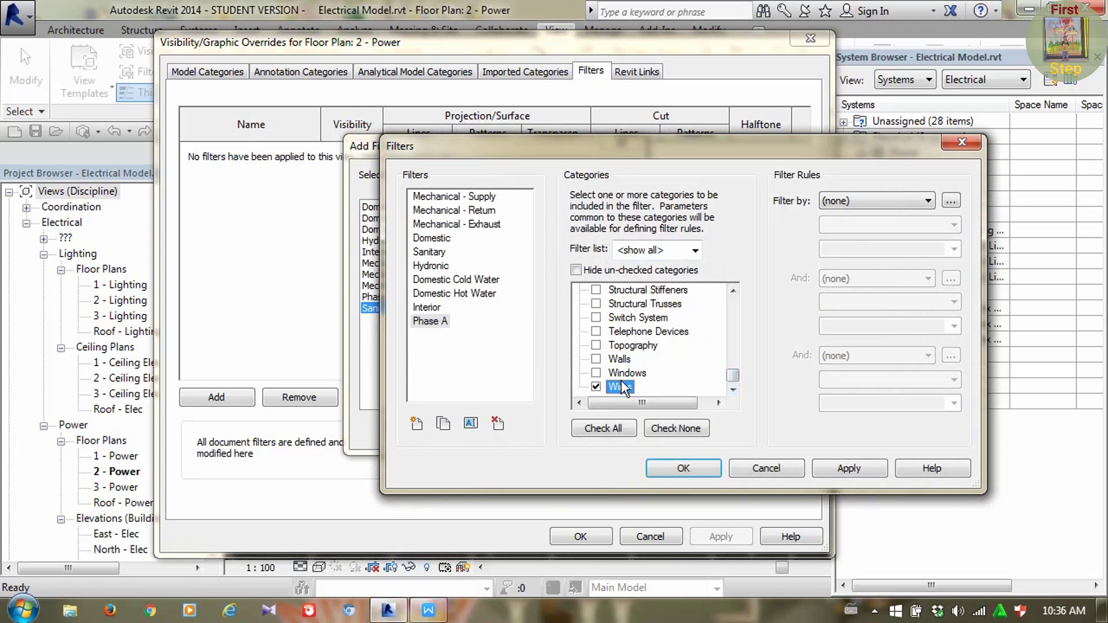
Set the Phase A filter rule to Comments equals L1, then apply and accept the filter definitions
{"action": "left_click", "coordinate": [892, 200]}
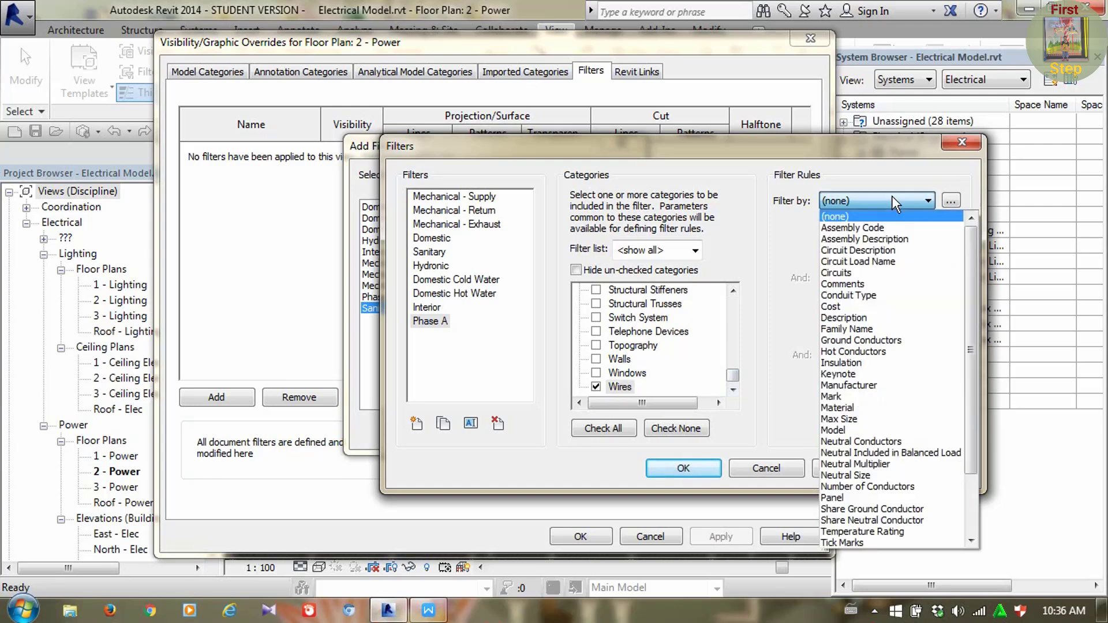
{"action": "left_click", "coordinate": [873, 285]}
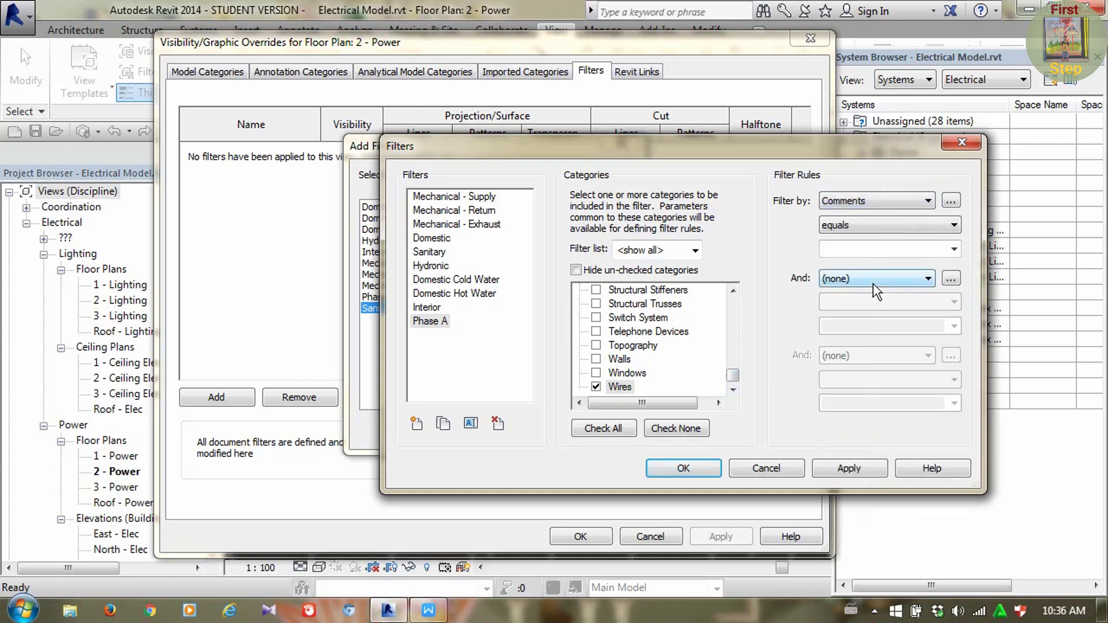
{"action": "left_click", "coordinate": [878, 224]}
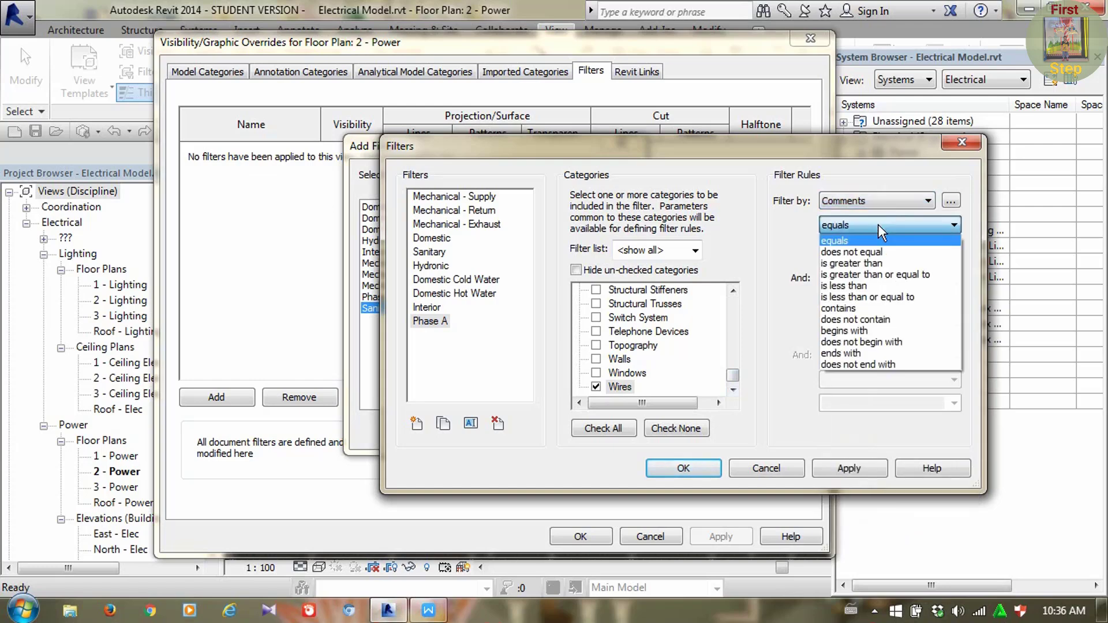
{"action": "left_click", "coordinate": [878, 224]}
{"action": "left_click", "coordinate": [856, 252]}
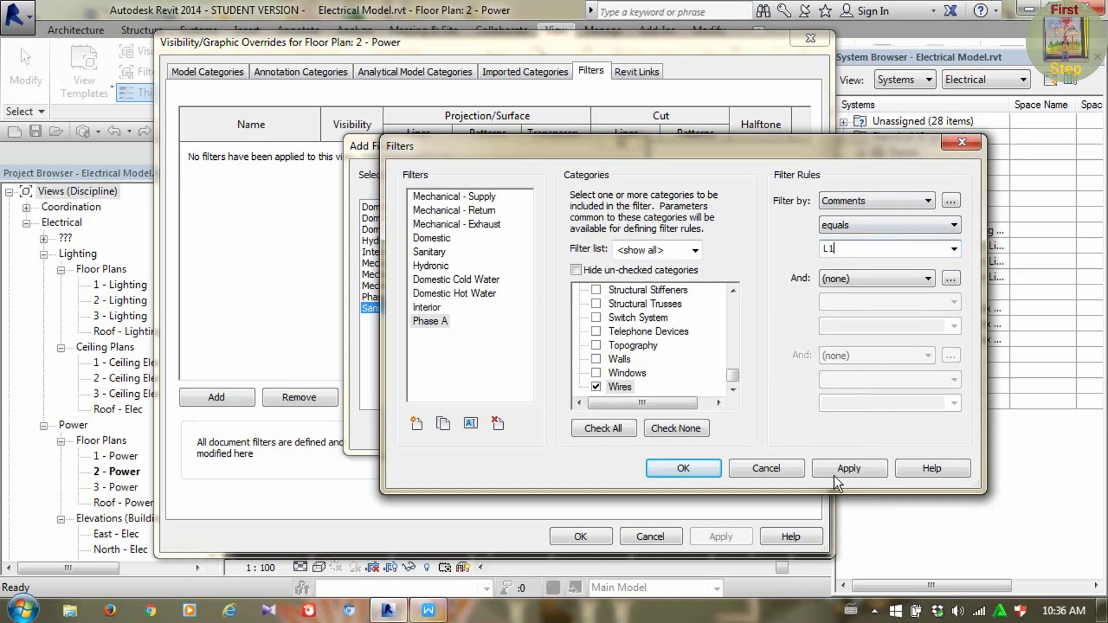
{"action": "left_click", "coordinate": [848, 468]}
{"action": "left_click", "coordinate": [683, 469]}
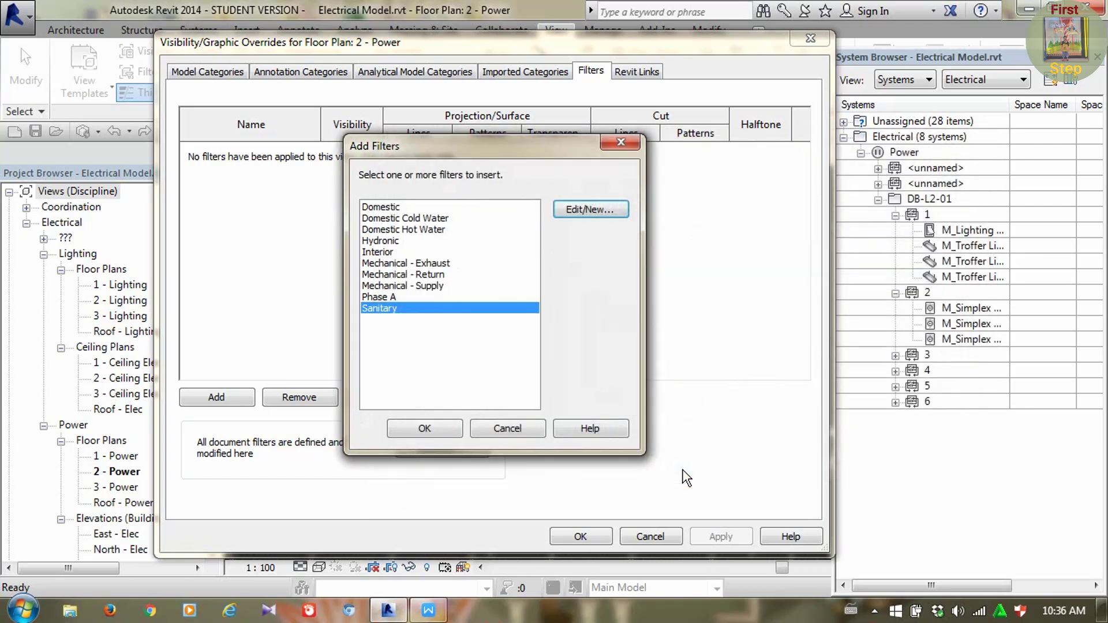
Add the Phase A and Sanitary filters to the 2 - Power view
{"action": "left_click", "coordinate": [389, 297], "text": "ctrl"}
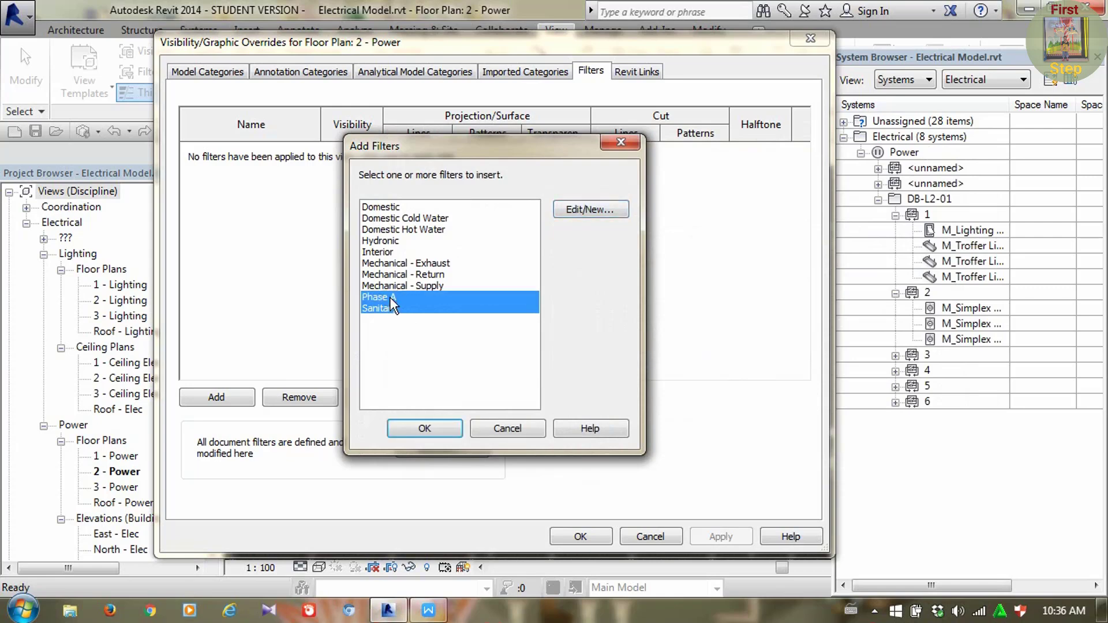
{"action": "left_click", "coordinate": [392, 308], "text": "ctrl"}
{"action": "left_click", "coordinate": [429, 430]}
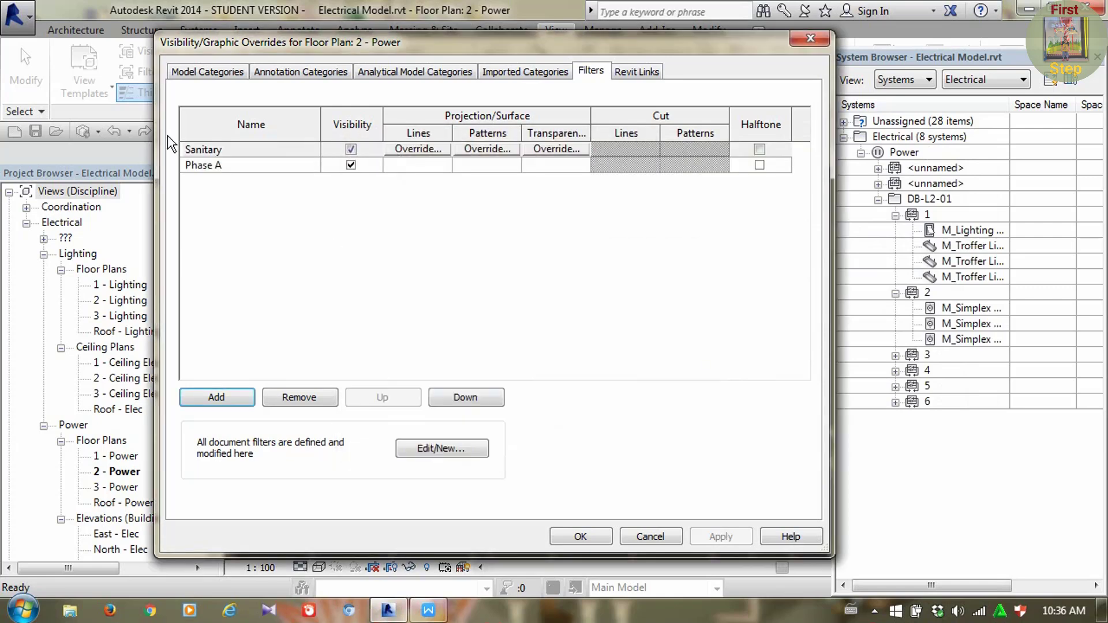
Override the Phase A filter's projection line color with yellow in the 2 - Power view
{"action": "left_click", "coordinate": [412, 167]}
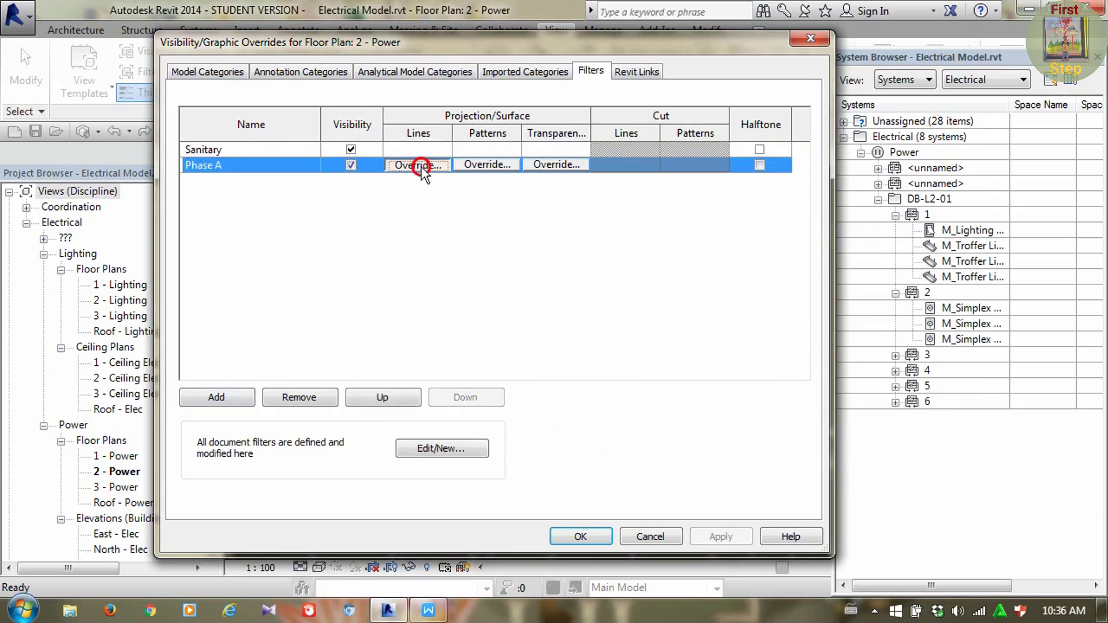
{"action": "left_click", "coordinate": [418, 165]}
{"action": "left_click", "coordinate": [386, 342]}
{"action": "left_click", "coordinate": [386, 359]}
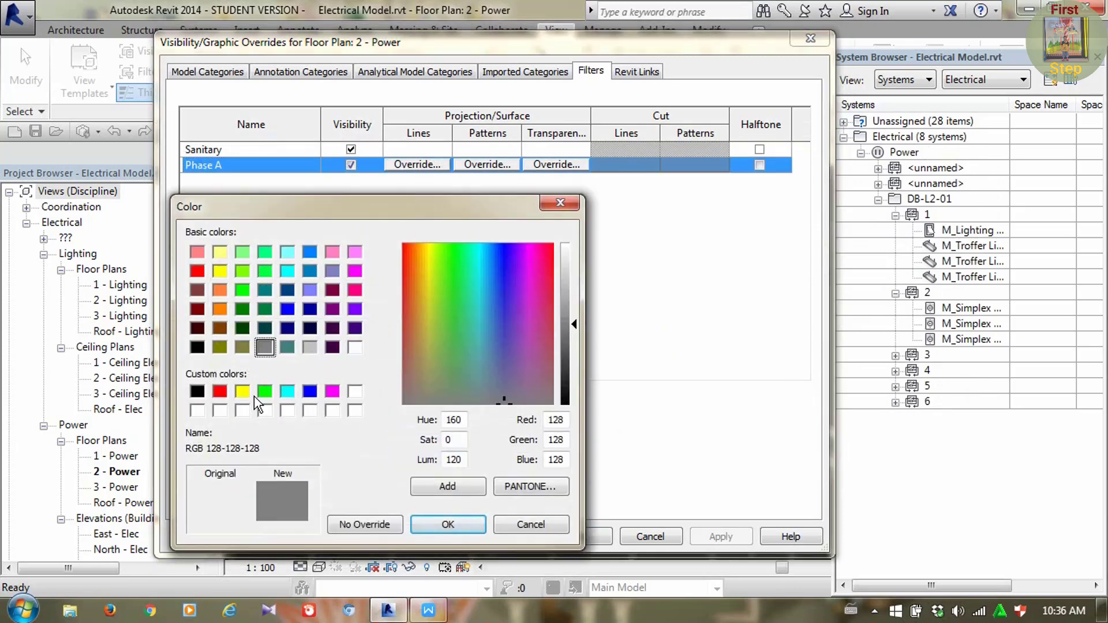
{"action": "left_click", "coordinate": [242, 392]}
{"action": "left_click", "coordinate": [453, 523]}
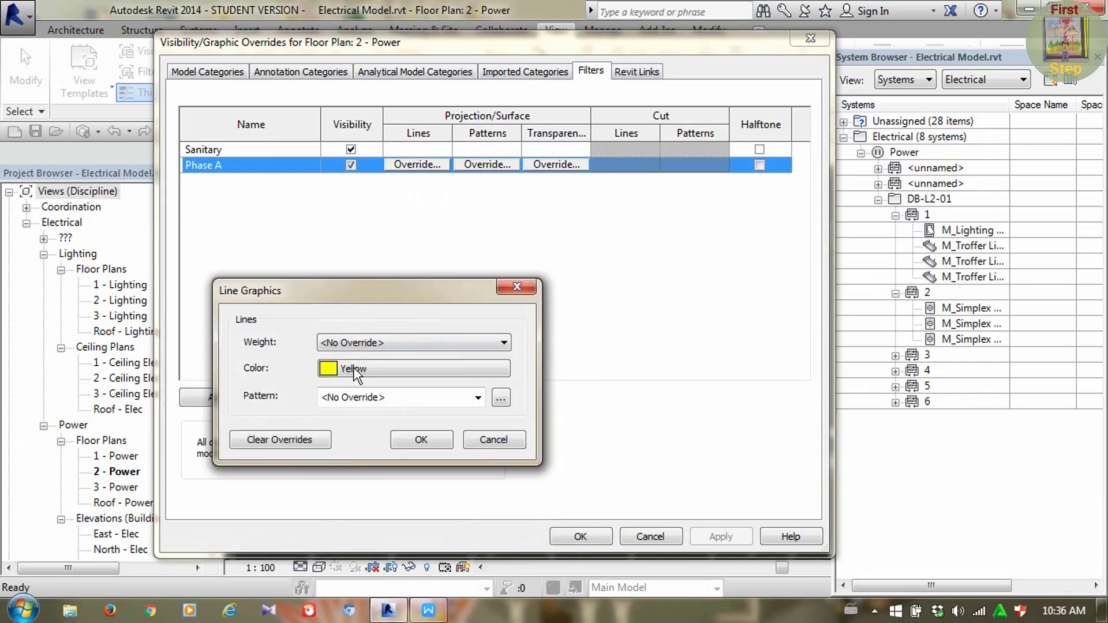
{"action": "left_click", "coordinate": [420, 440]}
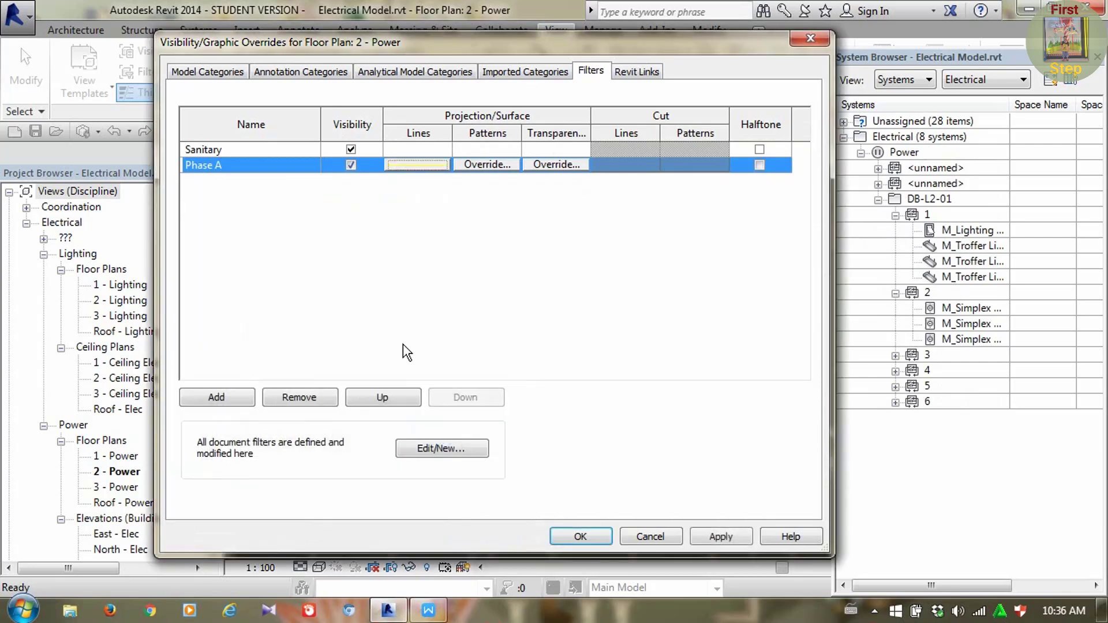
Create a new criteria-based filter named Phase B in the project's filter definitions
{"action": "left_click", "coordinate": [223, 392]}
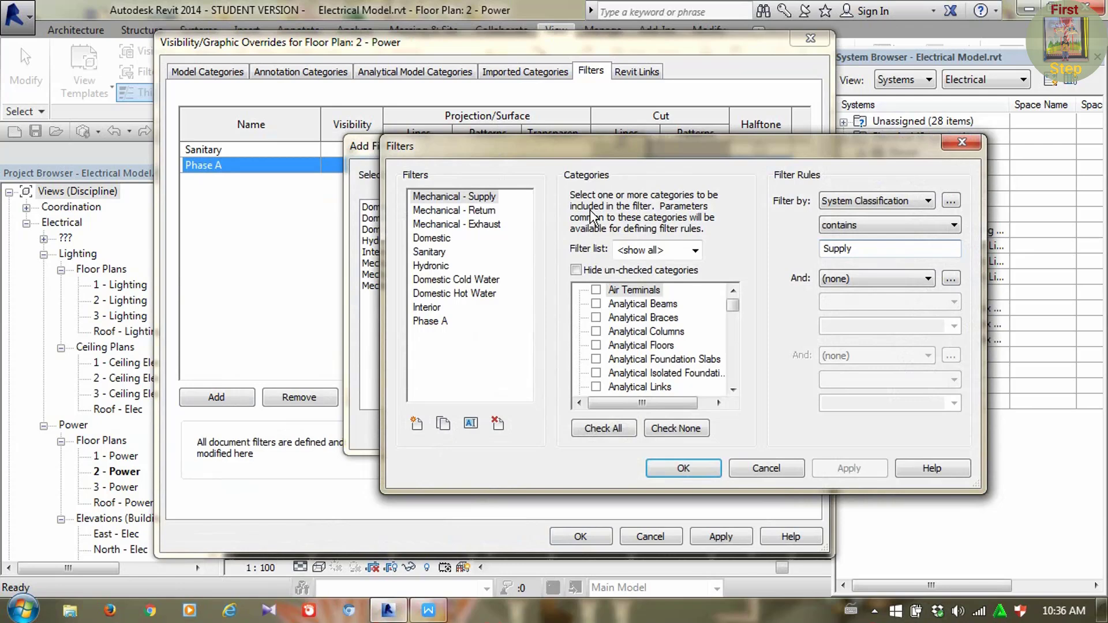
{"action": "left_click", "coordinate": [417, 424]}
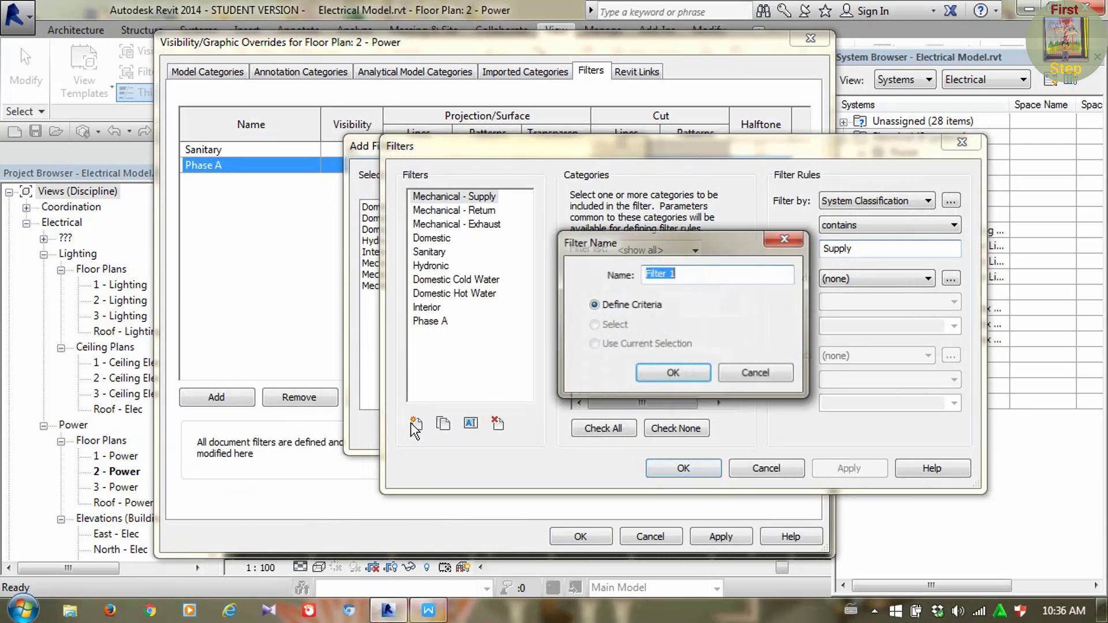
{"action": "type", "text": "Pha"}
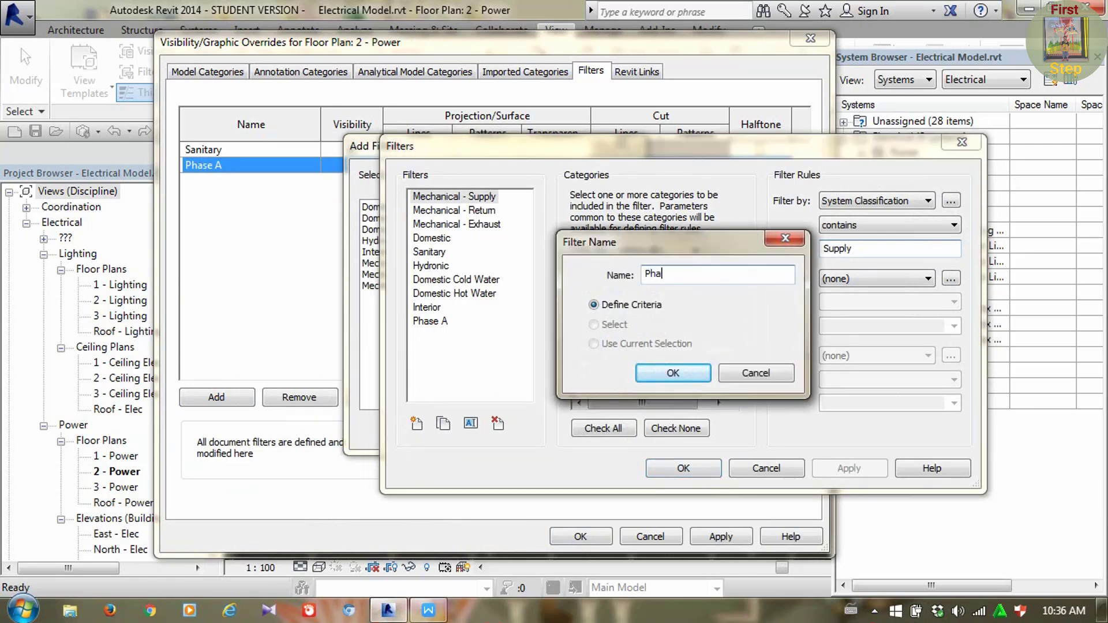
{"action": "type", "text": "se B"}
{"action": "left_click", "coordinate": [671, 365]}
Include the Wires category in the Phase B filter
{"action": "left_click", "coordinate": [640, 360]}
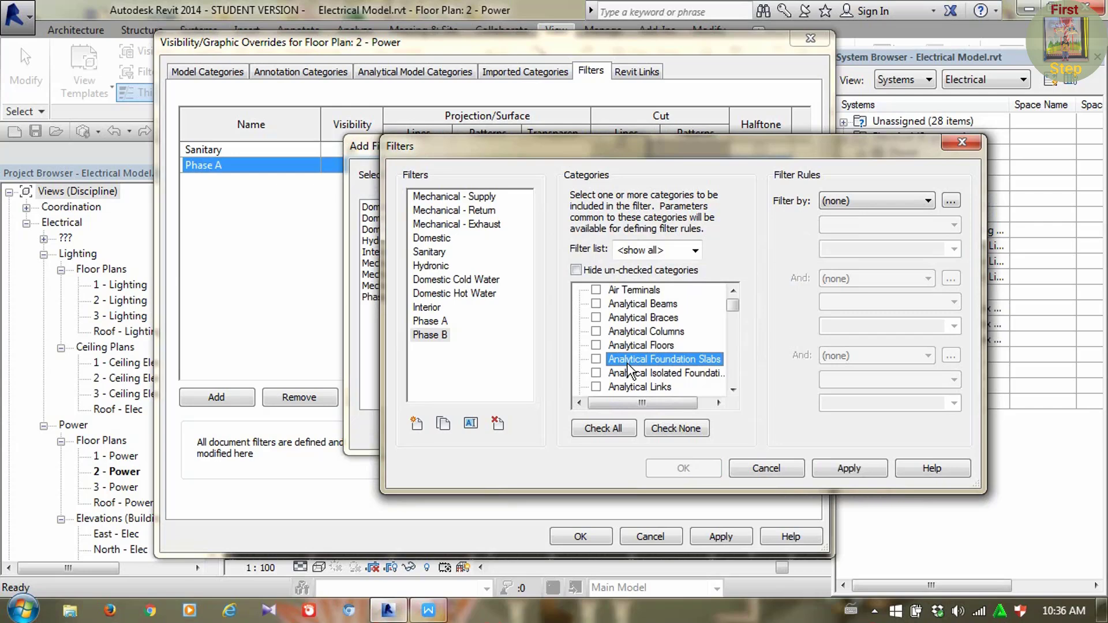
{"action": "scroll", "coordinate": [629, 369], "scroll_direction": "down", "scroll_amount": 15}
{"action": "left_click", "coordinate": [621, 359]}
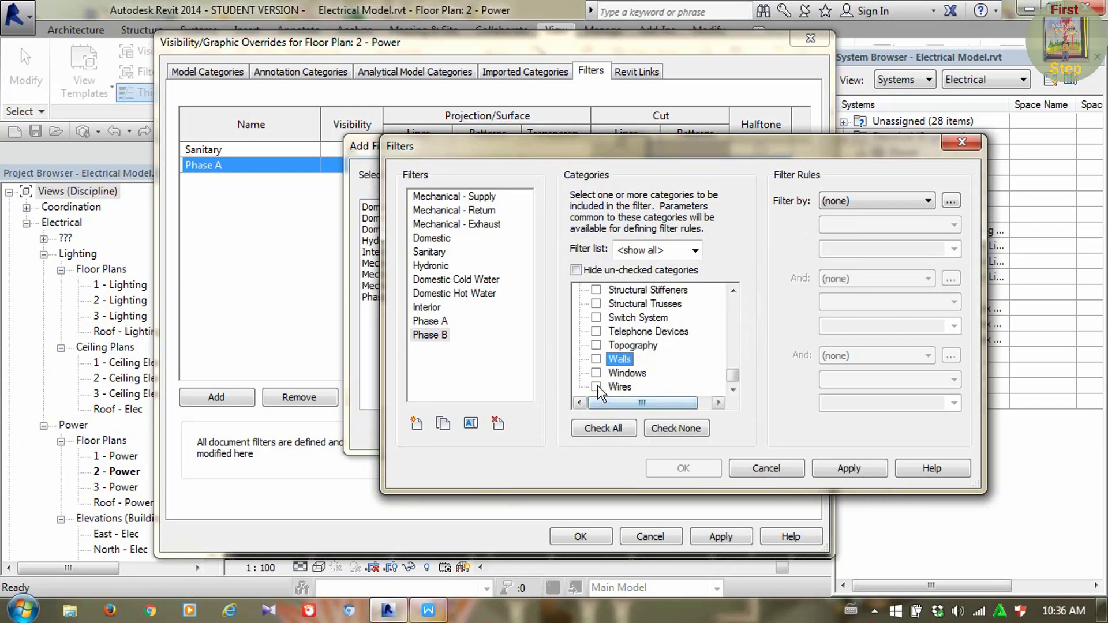
{"action": "left_click", "coordinate": [597, 387]}
Set the Phase B filter rule to Comments equals L2, then apply and accept the filter definitions
{"action": "left_click", "coordinate": [884, 200]}
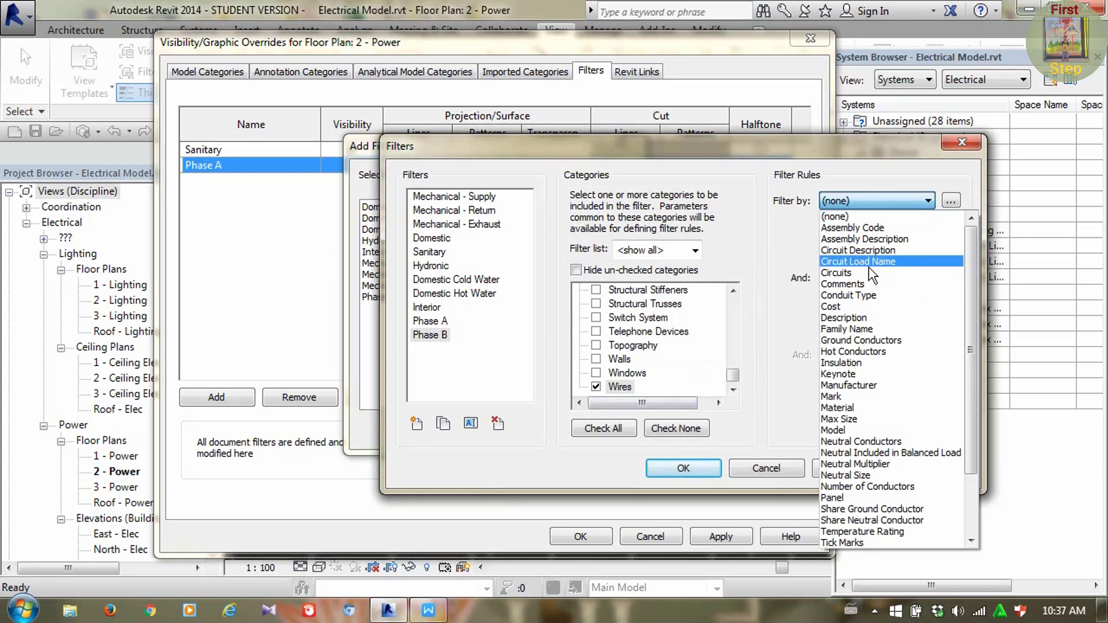
{"action": "left_click", "coordinate": [868, 284]}
{"action": "left_click", "coordinate": [860, 247]}
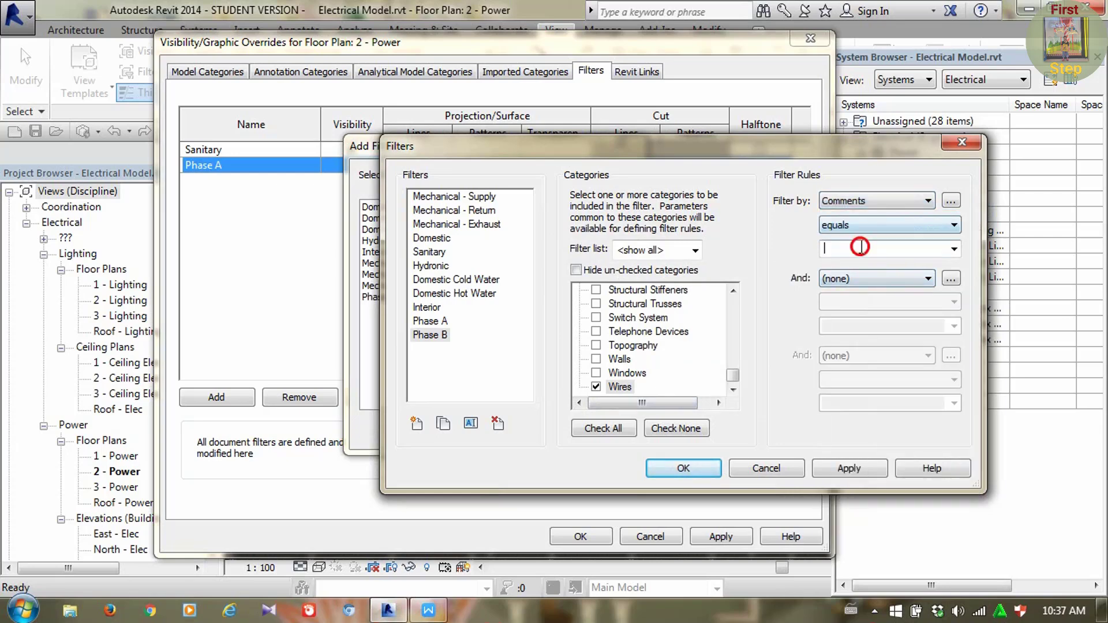
{"action": "type", "text": "l"}
{"action": "type", "text": "L2"}
{"action": "left_click", "coordinate": [837, 469]}
{"action": "left_click", "coordinate": [686, 468]}
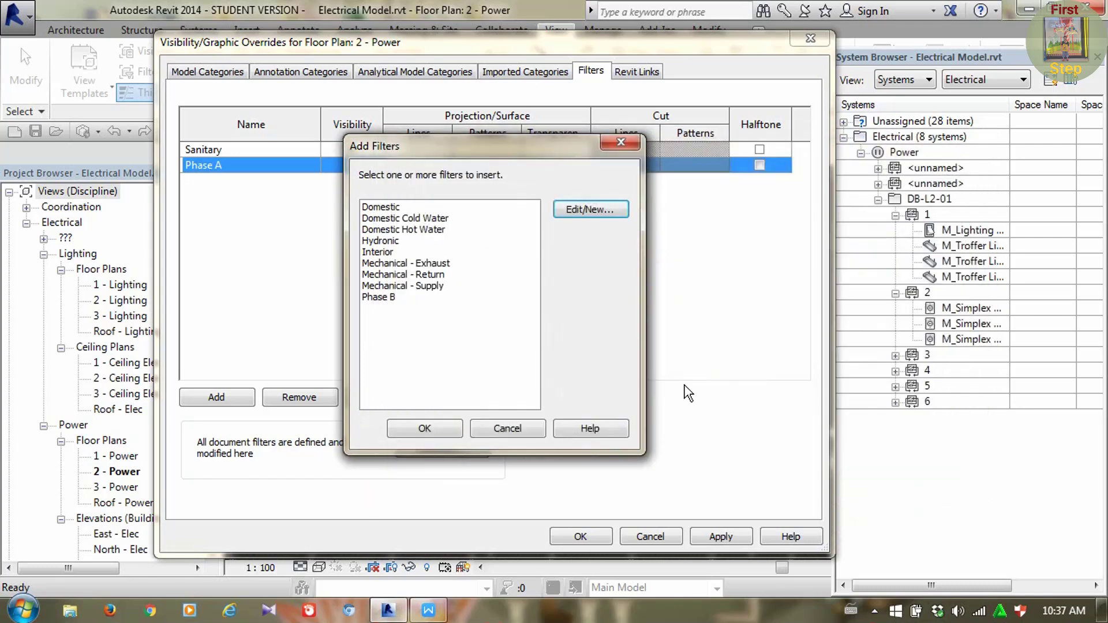
Add the Phase B filter to the 2 - Power view and override its projection line color with blue
{"action": "left_click", "coordinate": [374, 297]}
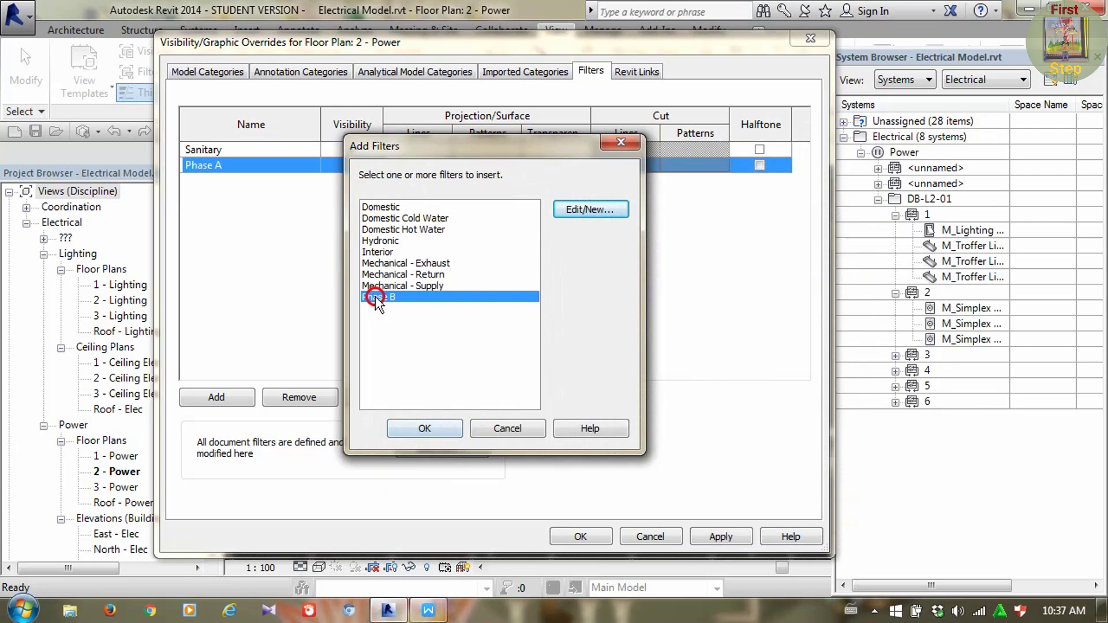
{"action": "left_click", "coordinate": [429, 428]}
{"action": "left_click", "coordinate": [429, 183]}
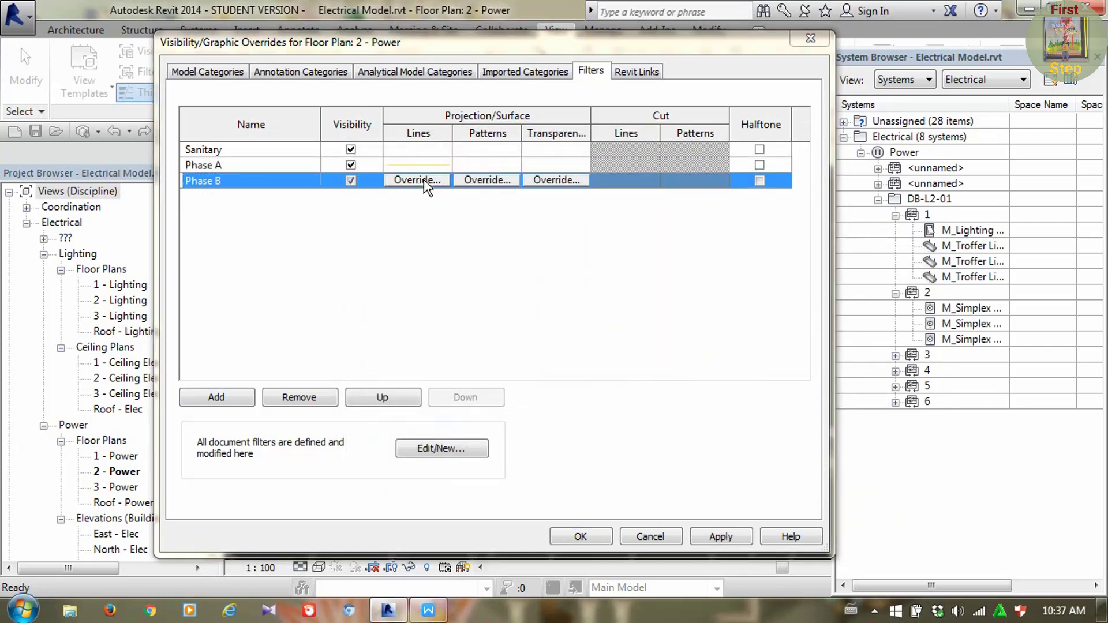
{"action": "left_click", "coordinate": [424, 179]}
{"action": "left_click", "coordinate": [396, 367]}
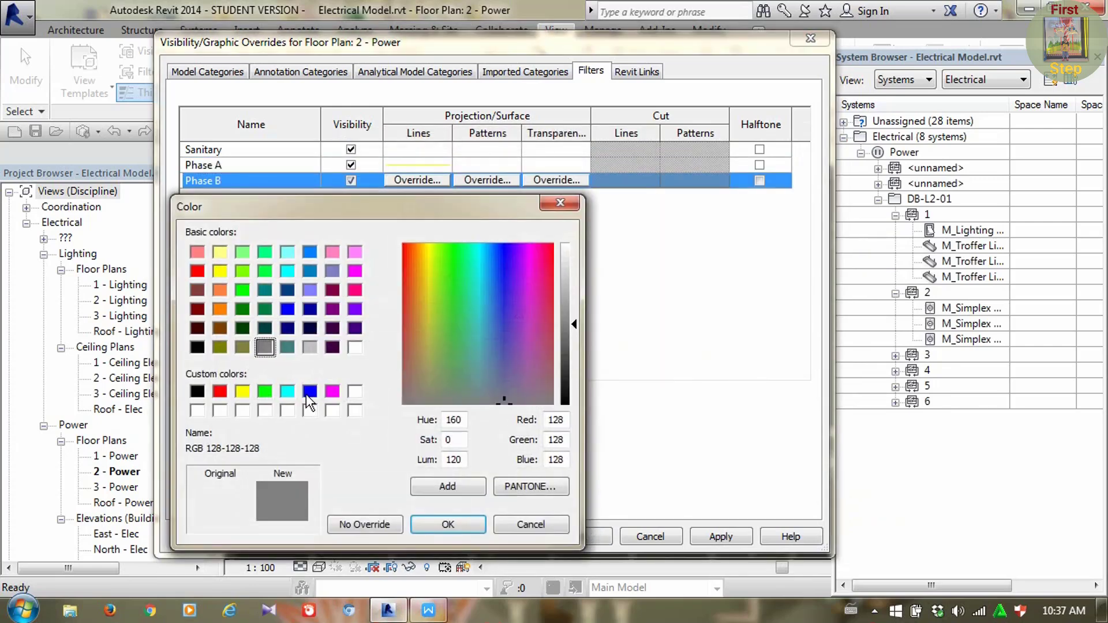
{"action": "left_click", "coordinate": [310, 391]}
{"action": "left_click", "coordinate": [460, 522]}
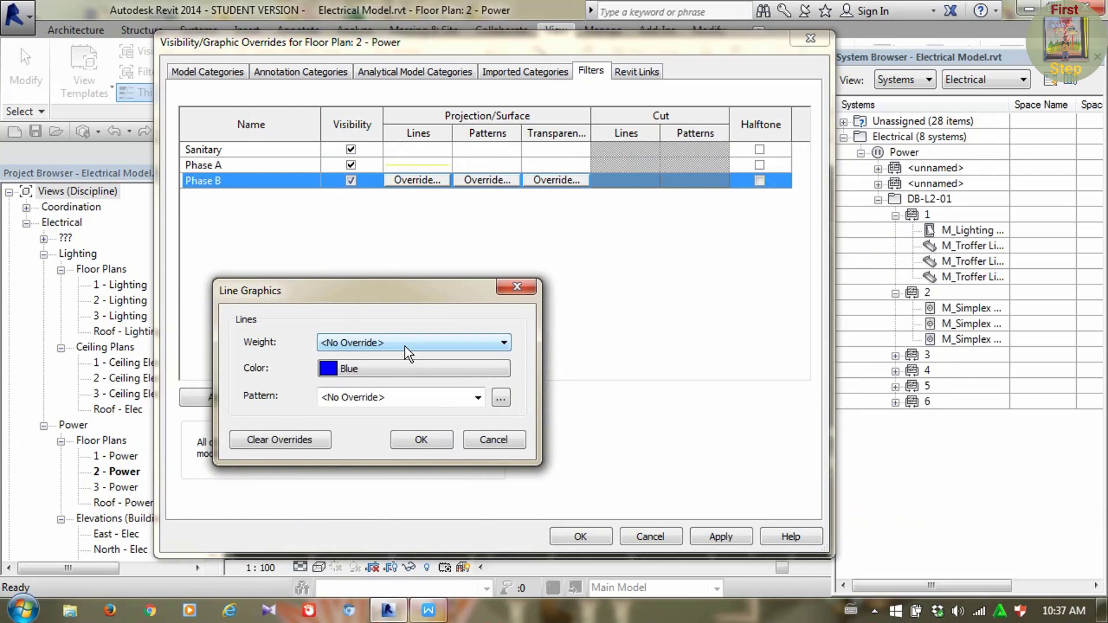
{"action": "left_click", "coordinate": [420, 441]}
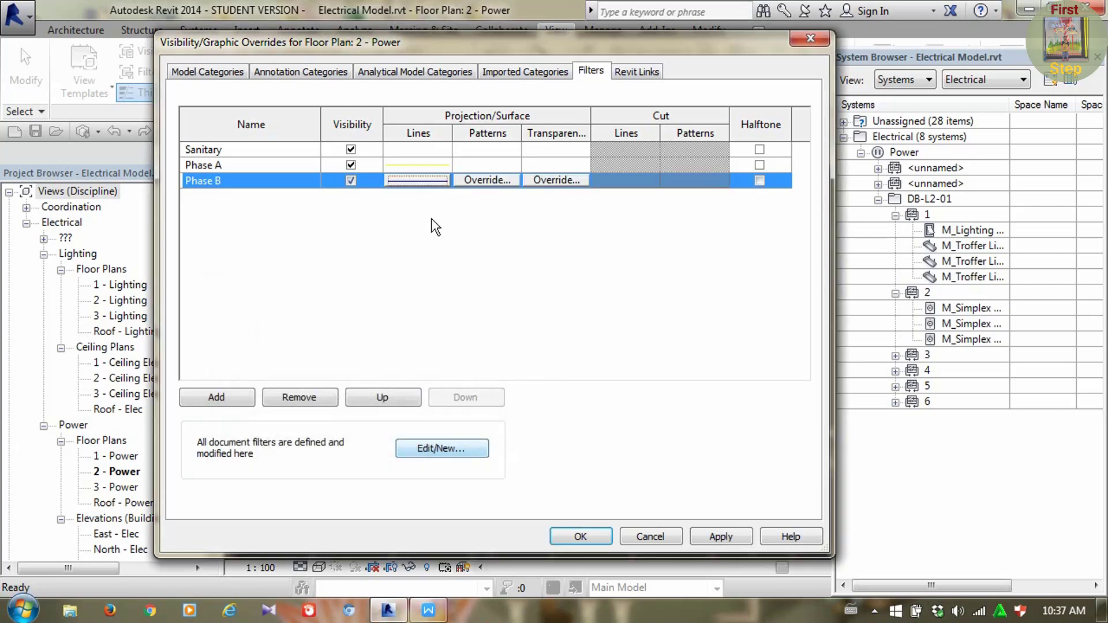
Open the project's filter definitions to create another filter for the 2 - Power view
{"action": "left_click", "coordinate": [224, 402]}
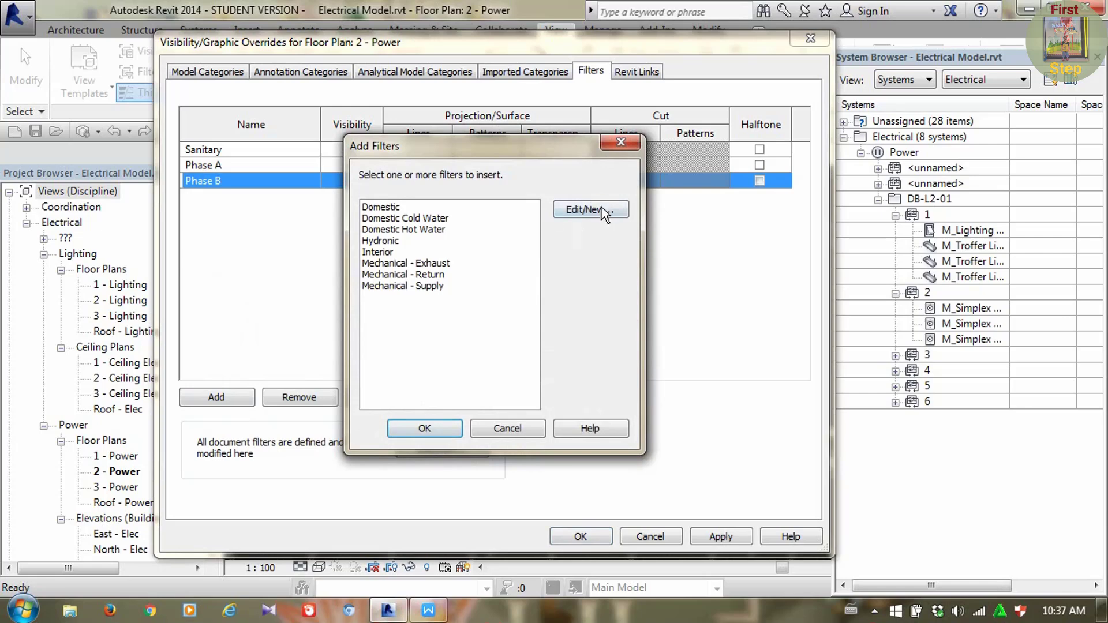
{"action": "left_click", "coordinate": [597, 207]}
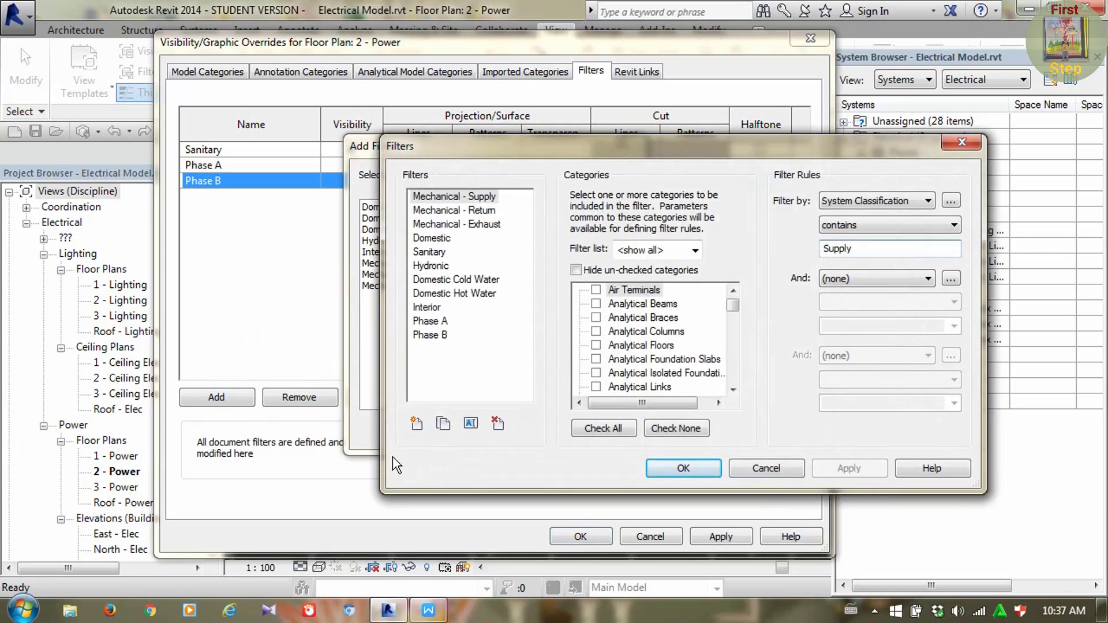
Create a new view filter named Phase C using defined criteria
{"action": "left_click", "coordinate": [416, 424]}
{"action": "type", "text": "pha"}
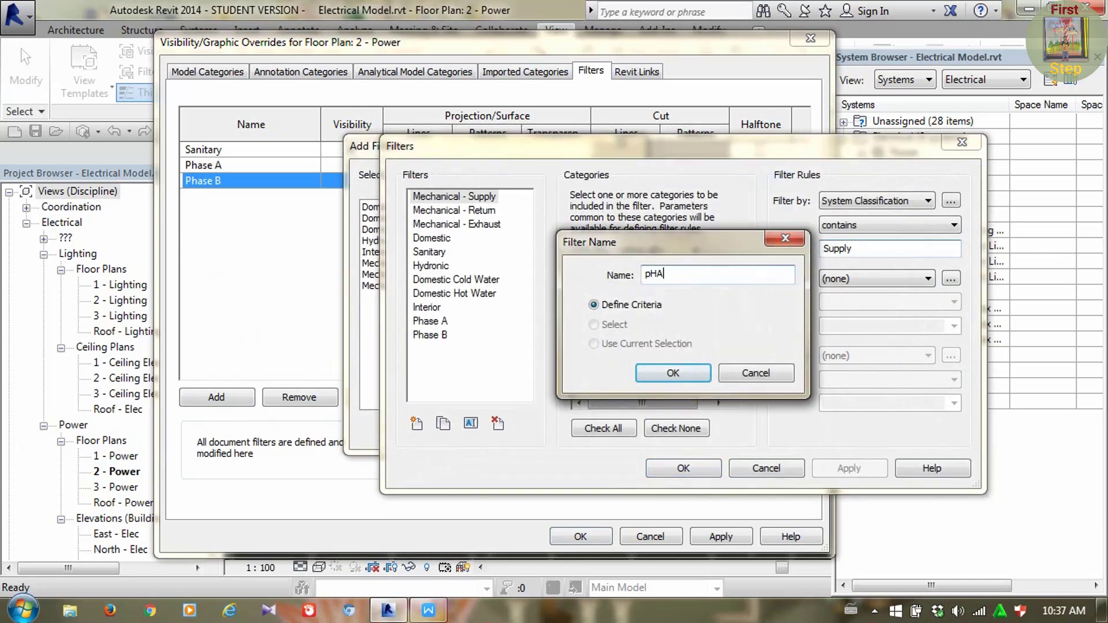
{"action": "key", "text": "BackSpace"}
{"action": "key", "text": "BackSpace"}
{"action": "key", "text": "BackSpace"}
{"action": "type", "text": "Phase C"}
{"action": "left_click", "coordinate": [674, 373]}
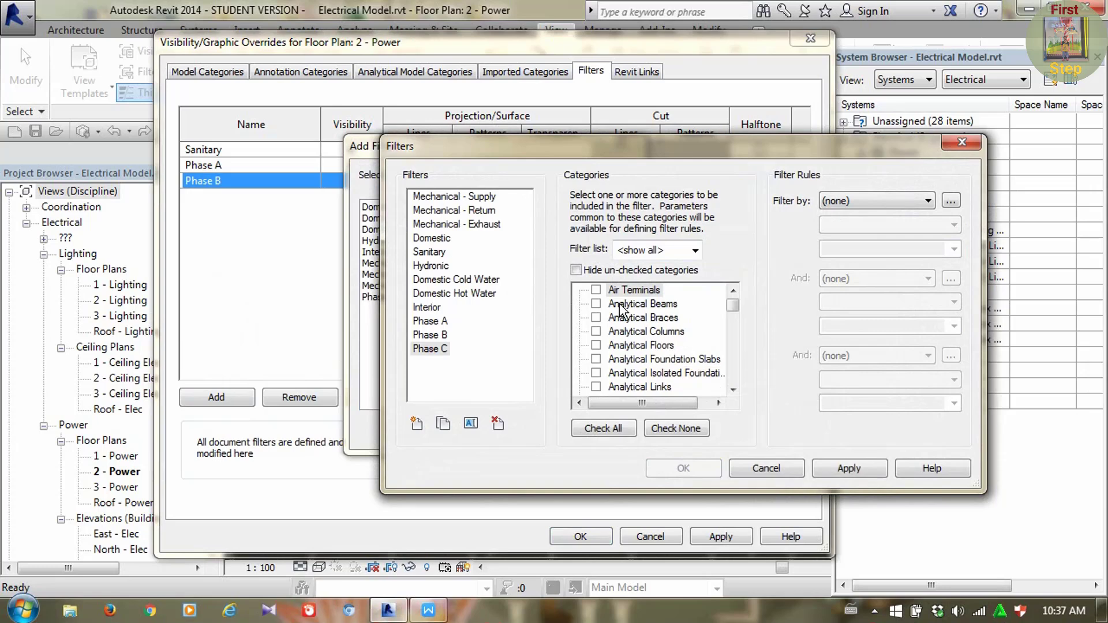
Apply the Phase C filter to the Wires category with the rule Comments equals L3, and save it
{"action": "left_click", "coordinate": [629, 374]}
{"action": "key", "text": "w"}
{"action": "left_click", "coordinate": [596, 387]}
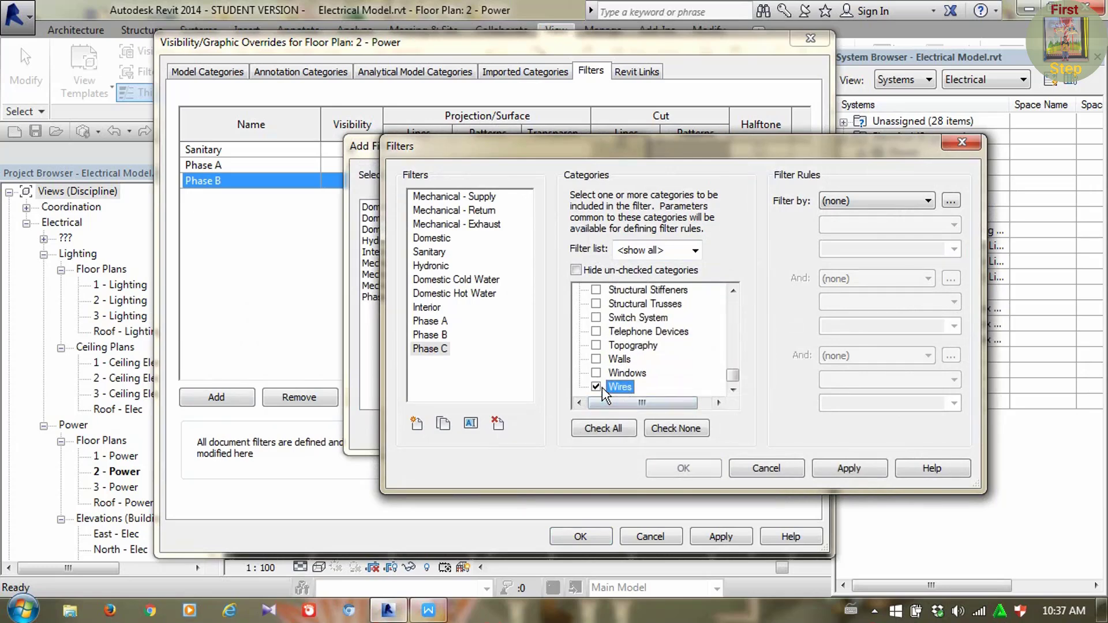
{"action": "left_click", "coordinate": [910, 201]}
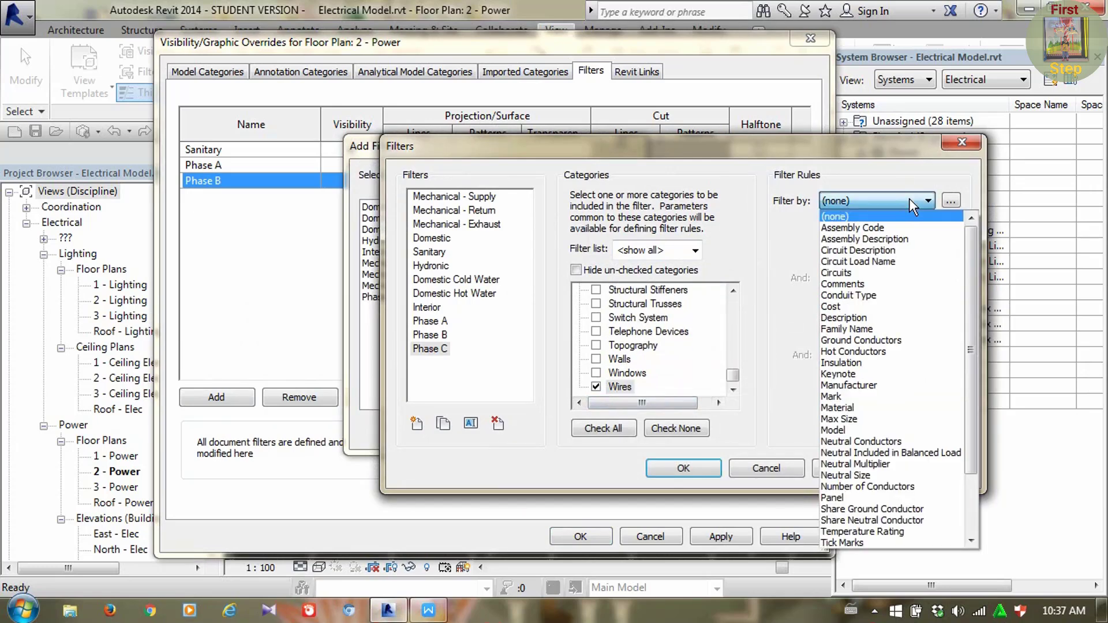
{"action": "left_click", "coordinate": [867, 283]}
{"action": "left_click", "coordinate": [857, 250]}
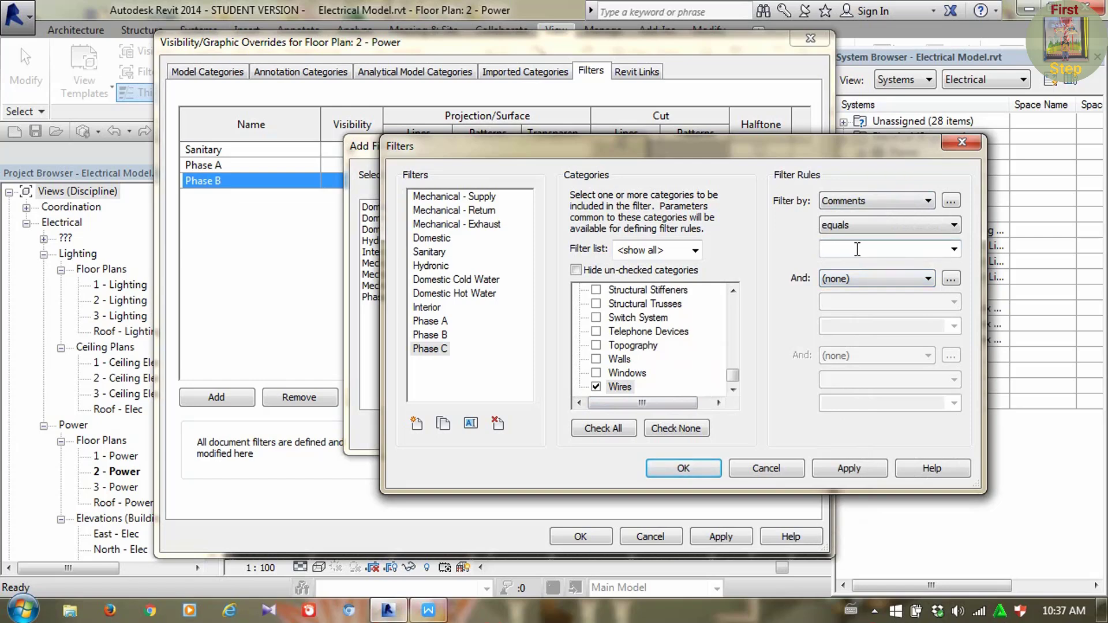
{"action": "type", "text": "L3"}
{"action": "left_click", "coordinate": [848, 468]}
{"action": "left_click", "coordinate": [683, 469]}
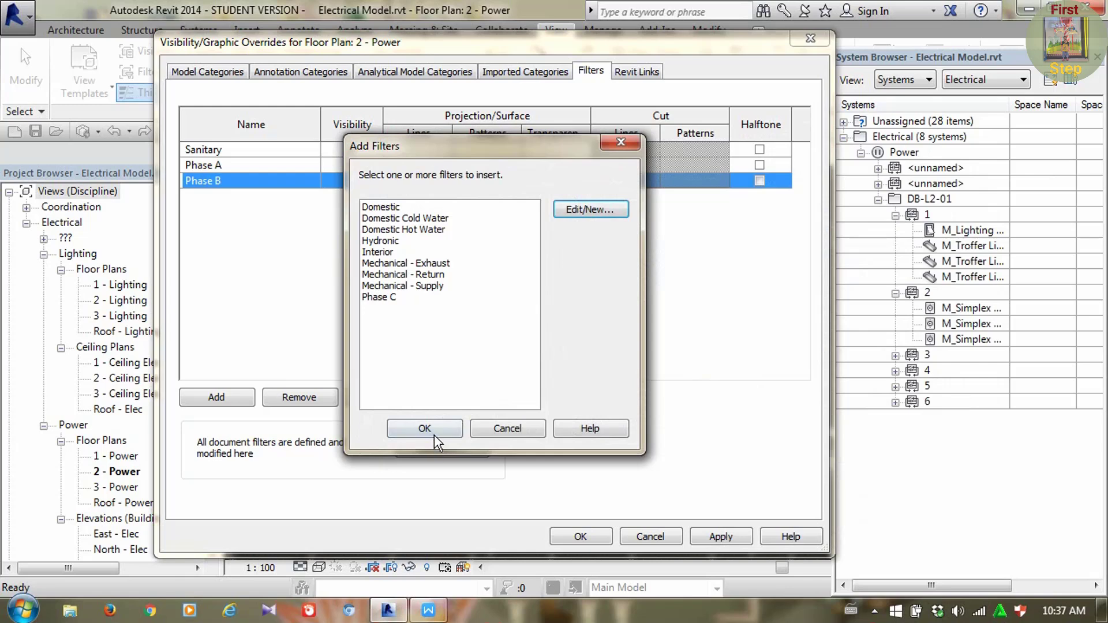
{"action": "left_click", "coordinate": [388, 298]}
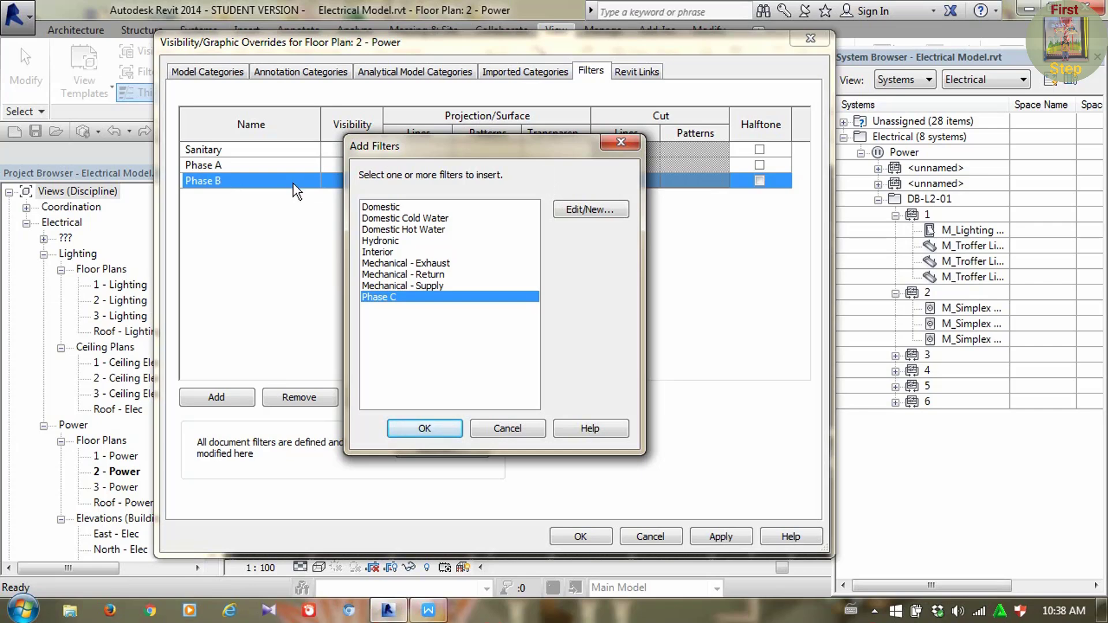
{"action": "left_click_drag", "start_coordinate": [497, 145], "coordinate": [559, 189]}
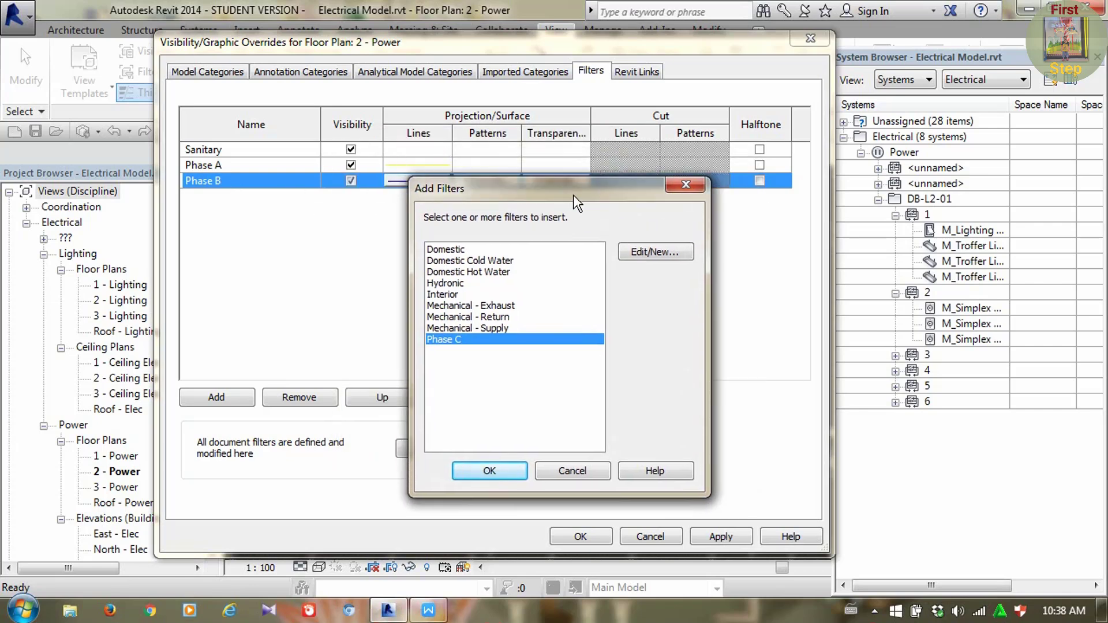
{"action": "left_click", "coordinate": [684, 189]}
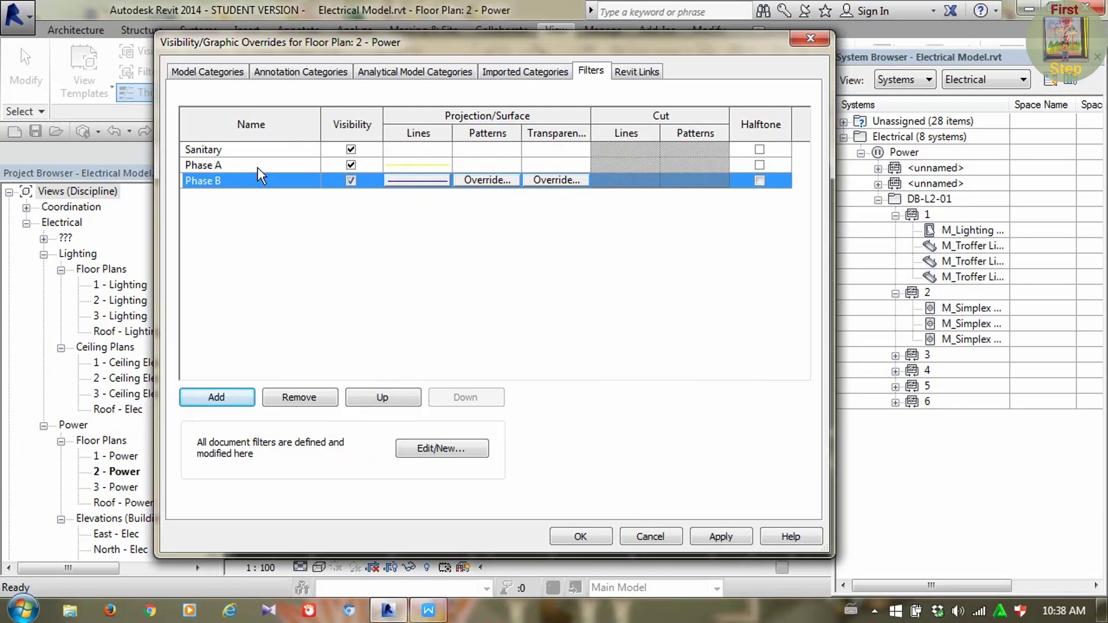
Choose the Phase C filter for insertion directly below Phase A in the view's filter list
{"action": "left_click", "coordinate": [257, 165]}
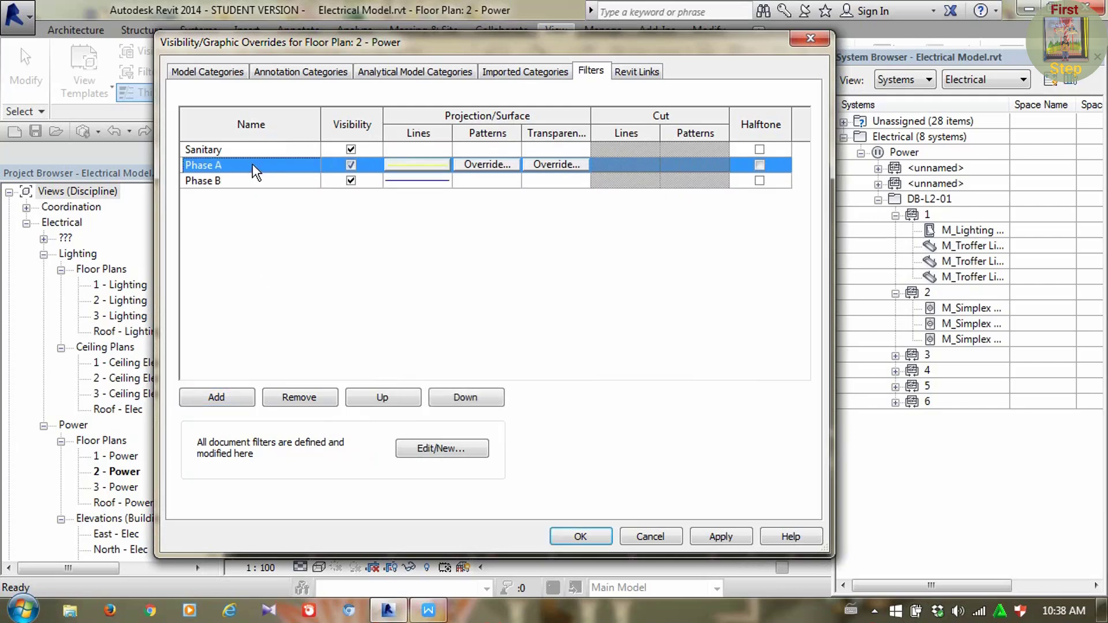
{"action": "left_click", "coordinate": [223, 398]}
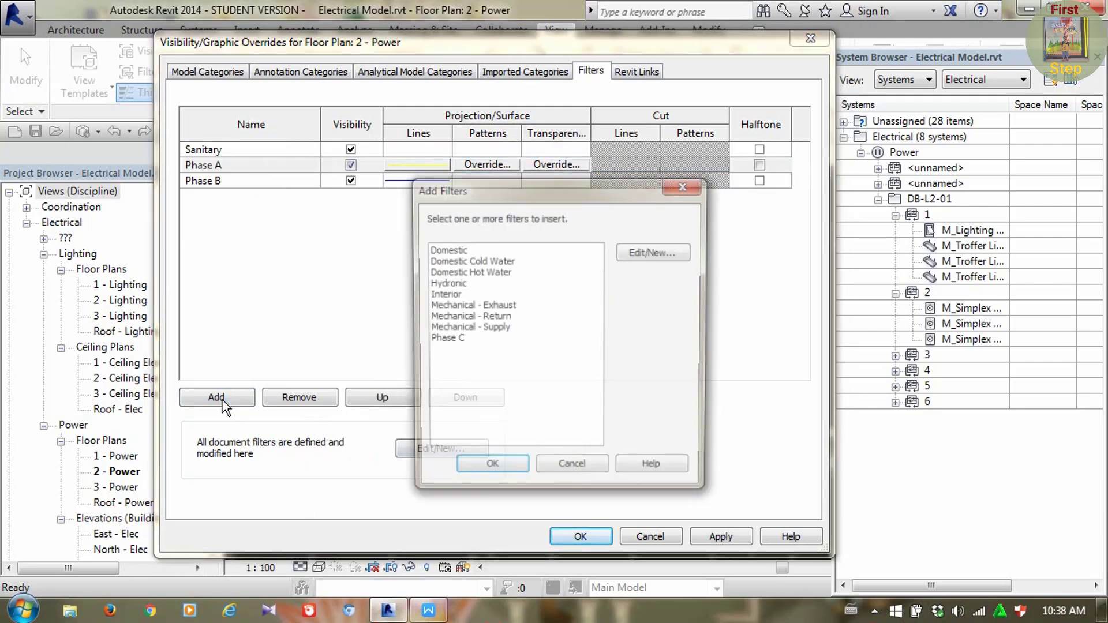
{"action": "left_click", "coordinate": [462, 340]}
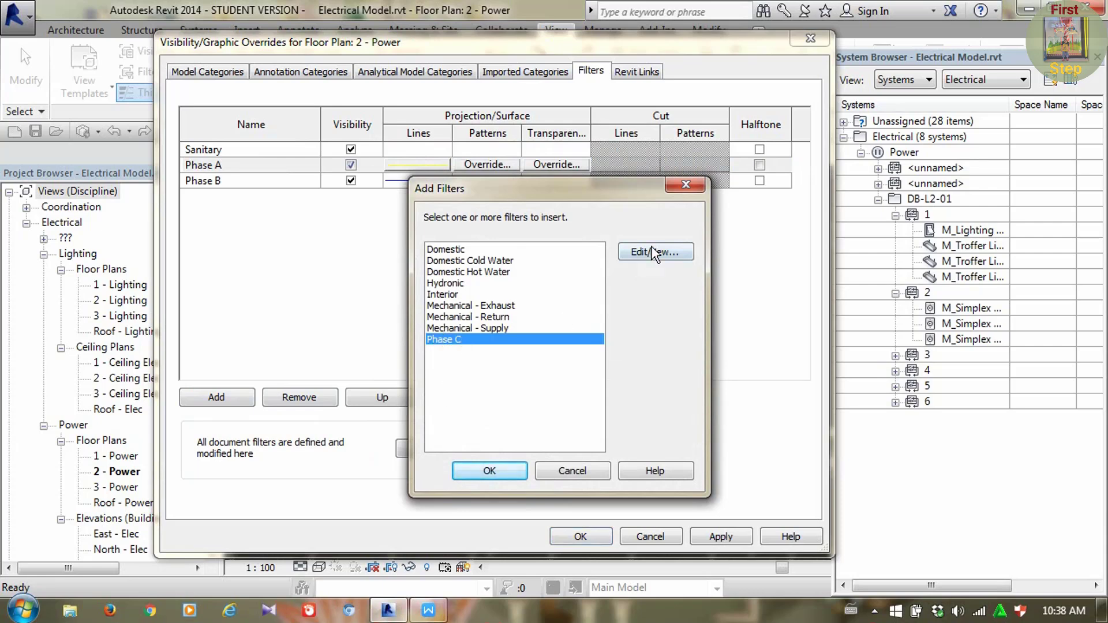
Review the Phase B and Phase A filter rules, re-entering L1 as the Comments value for Phase A
{"action": "left_click", "coordinate": [653, 250]}
{"action": "left_click", "coordinate": [444, 336]}
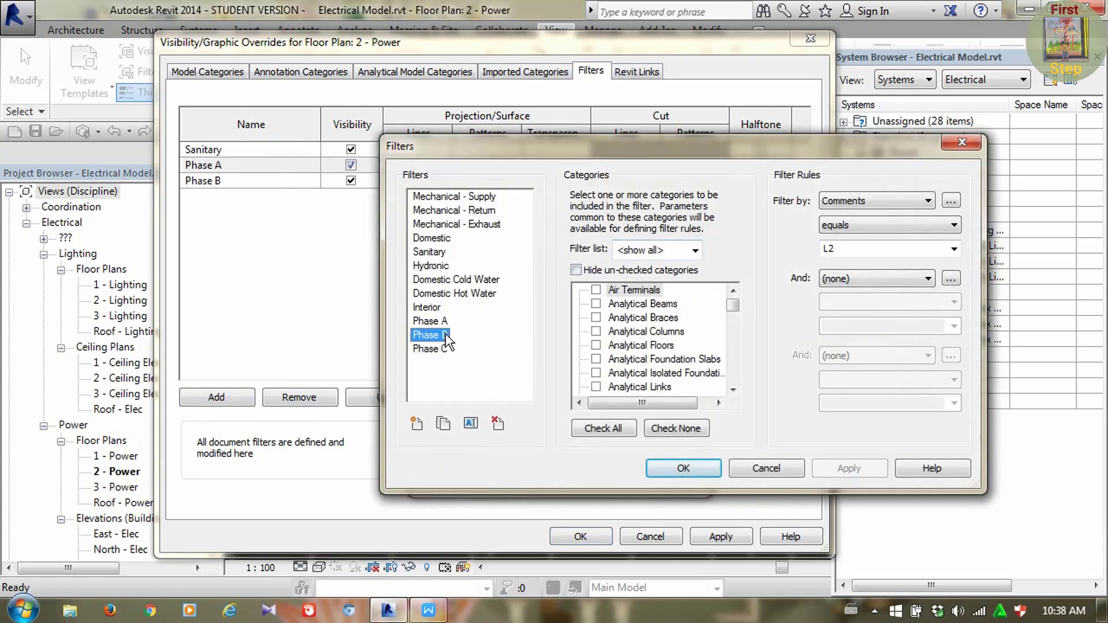
{"action": "left_click", "coordinate": [430, 321]}
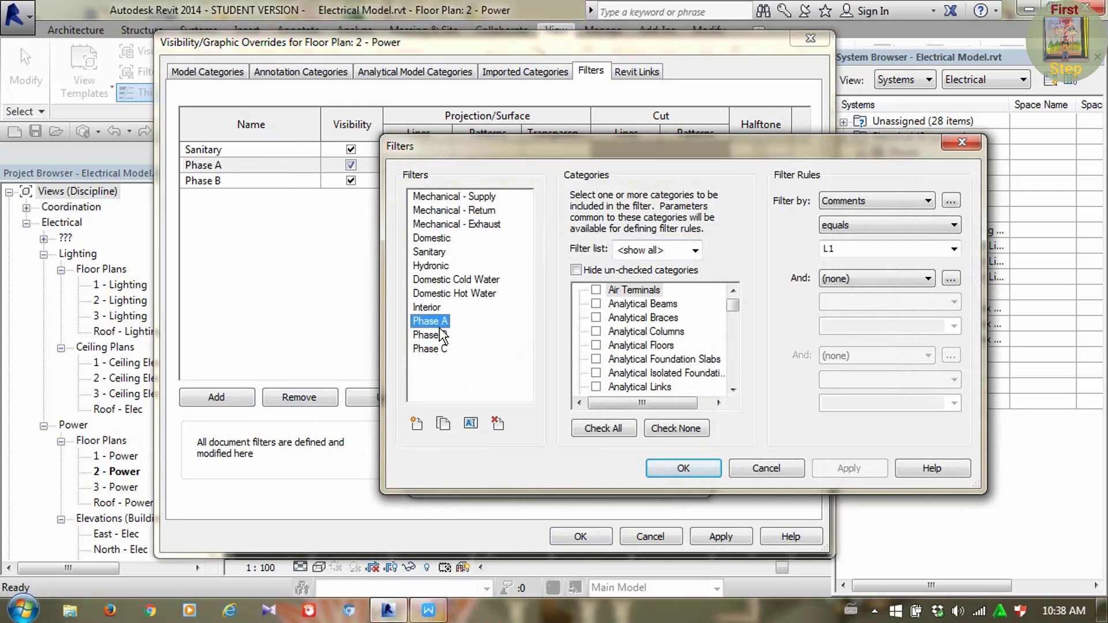
{"action": "left_click", "coordinate": [840, 249]}
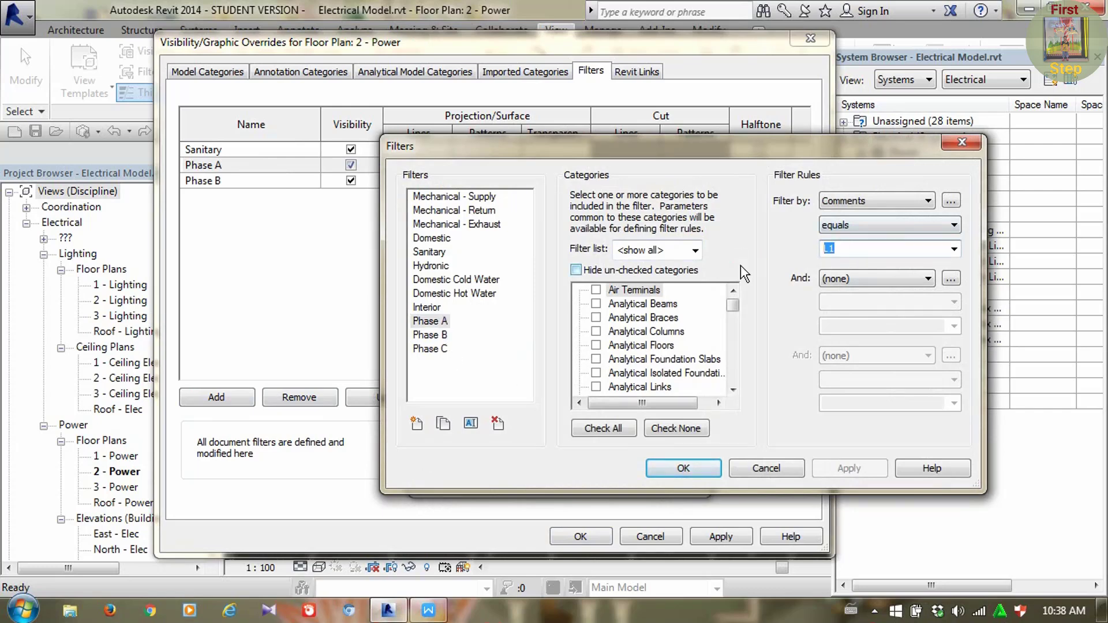
{"action": "type", "text": "P"}
{"action": "key", "text": "BackSpace"}
{"action": "type", "text": "L1"}
{"action": "left_click", "coordinate": [689, 467]}
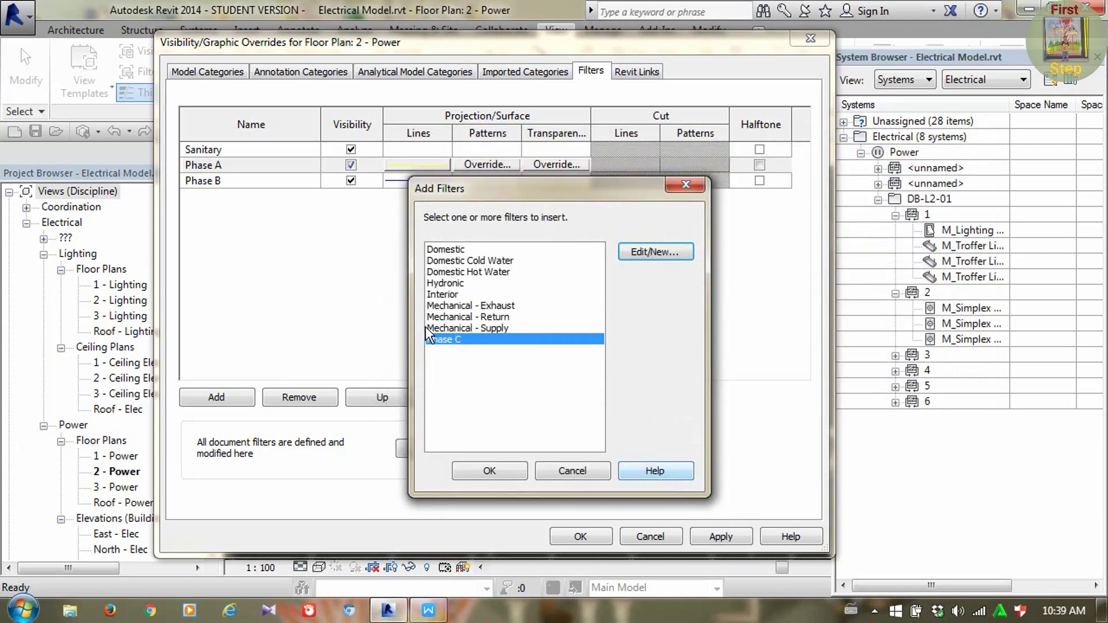
Insert the Phase C filter into the view and override its projection line color with Green
{"action": "left_click", "coordinate": [490, 471]}
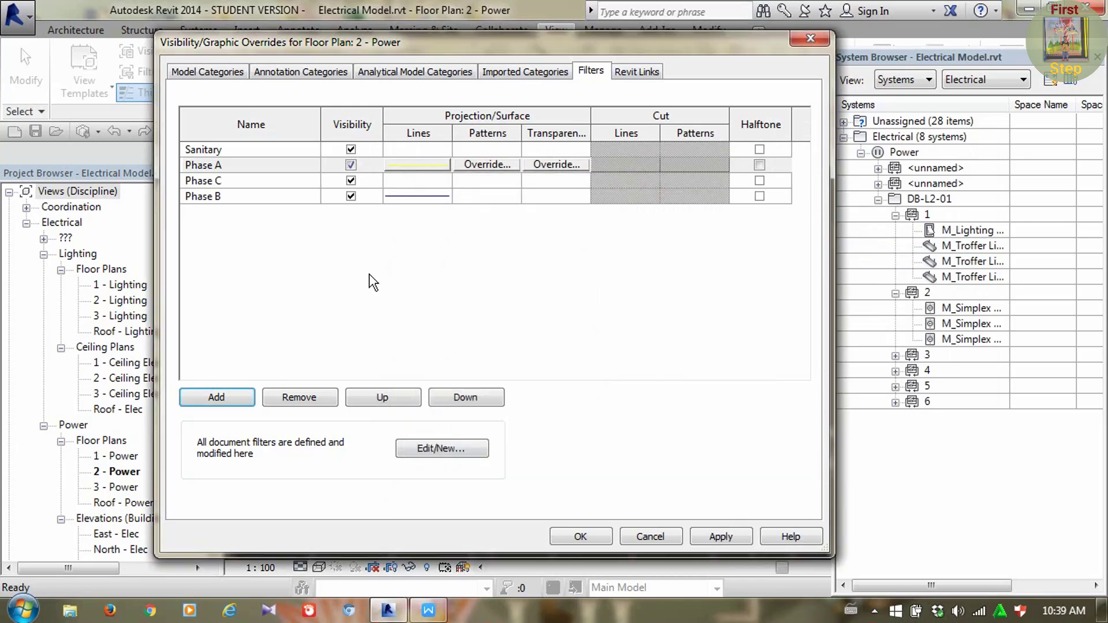
{"action": "left_click", "coordinate": [406, 181]}
{"action": "left_click", "coordinate": [407, 180]}
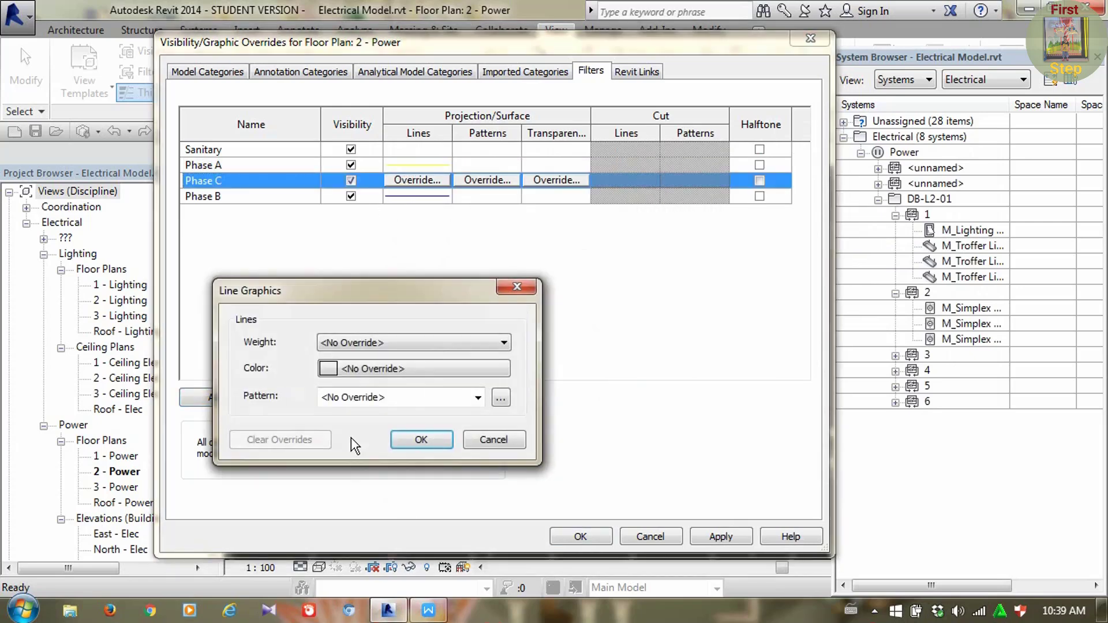
{"action": "left_click", "coordinate": [406, 372]}
{"action": "left_click", "coordinate": [265, 393]}
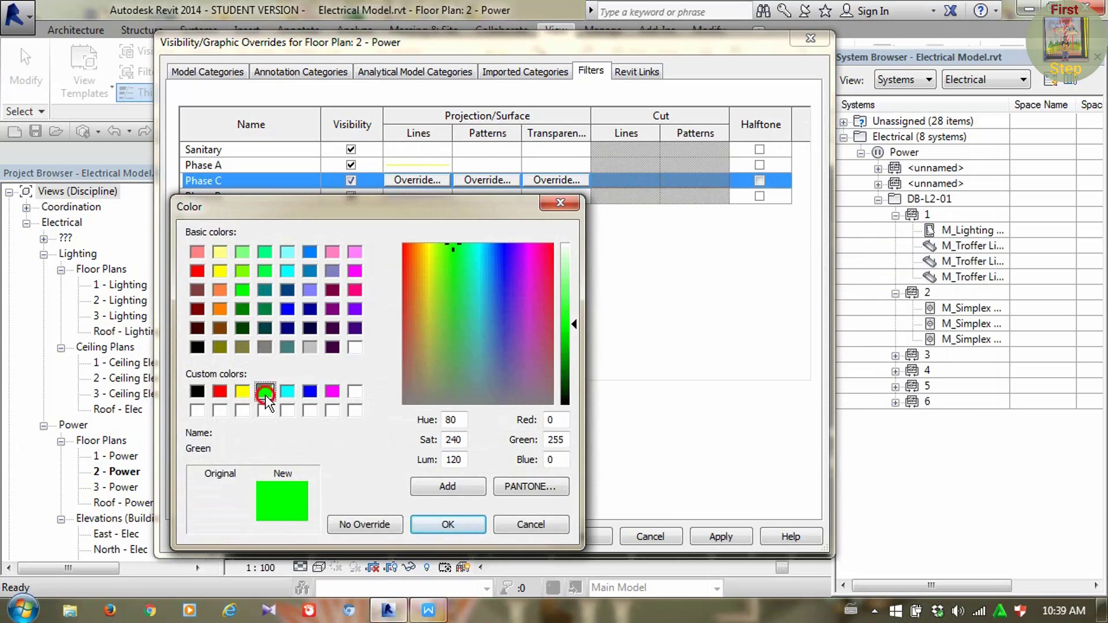
{"action": "left_click", "coordinate": [446, 525]}
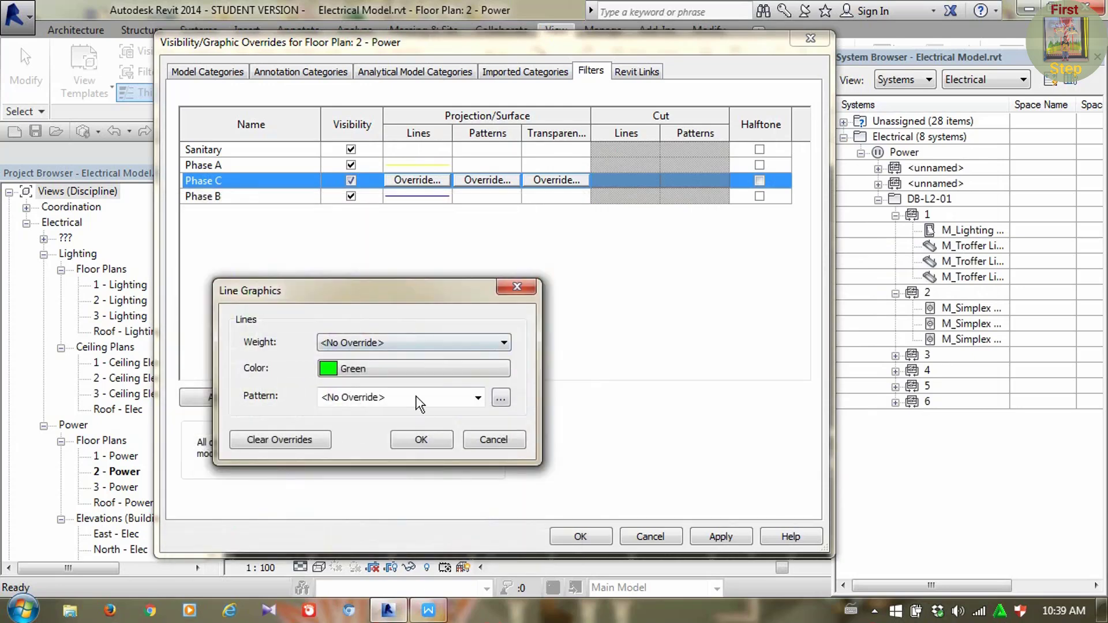
{"action": "left_click", "coordinate": [421, 439]}
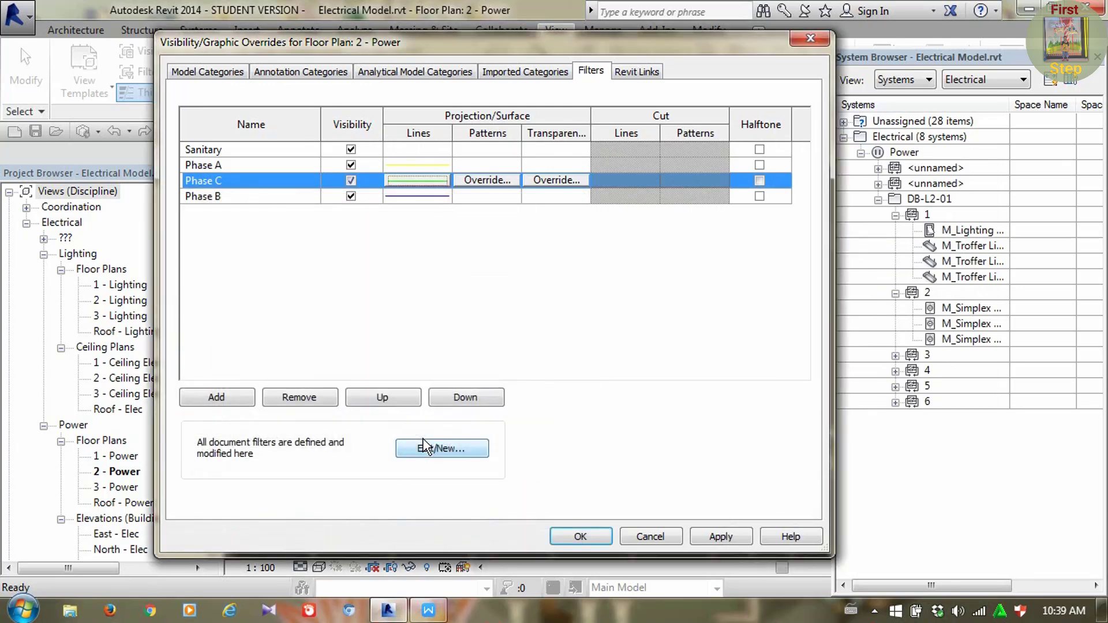
Create another view filter named Phase D using defined criteria
{"action": "left_click", "coordinate": [230, 399]}
{"action": "left_click", "coordinate": [649, 247]}
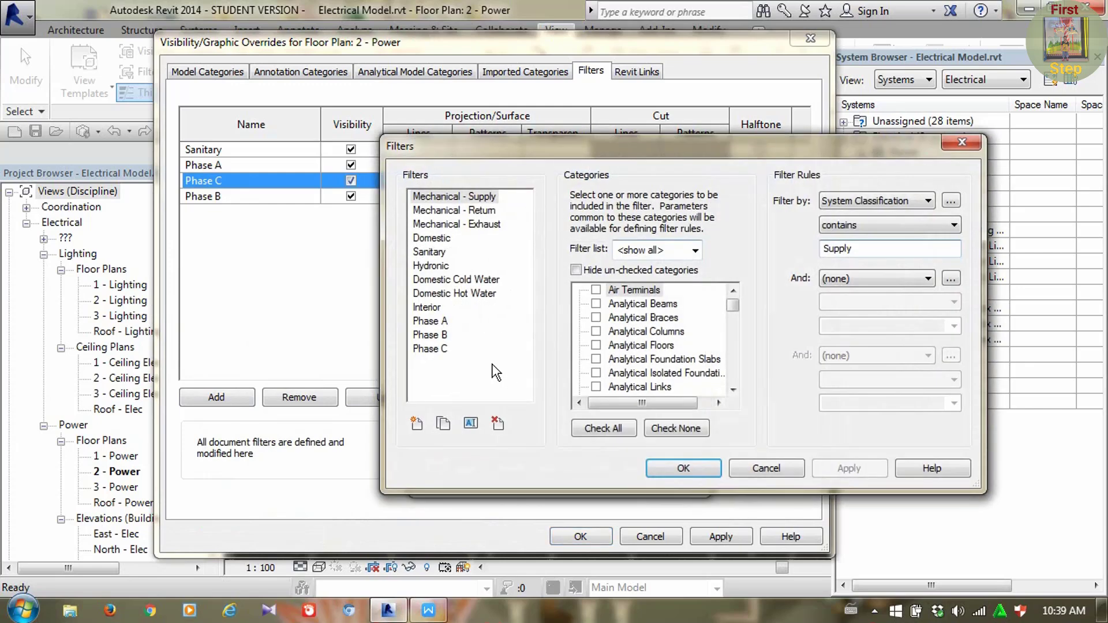
{"action": "left_click", "coordinate": [416, 424]}
{"action": "type", "text": "P"}
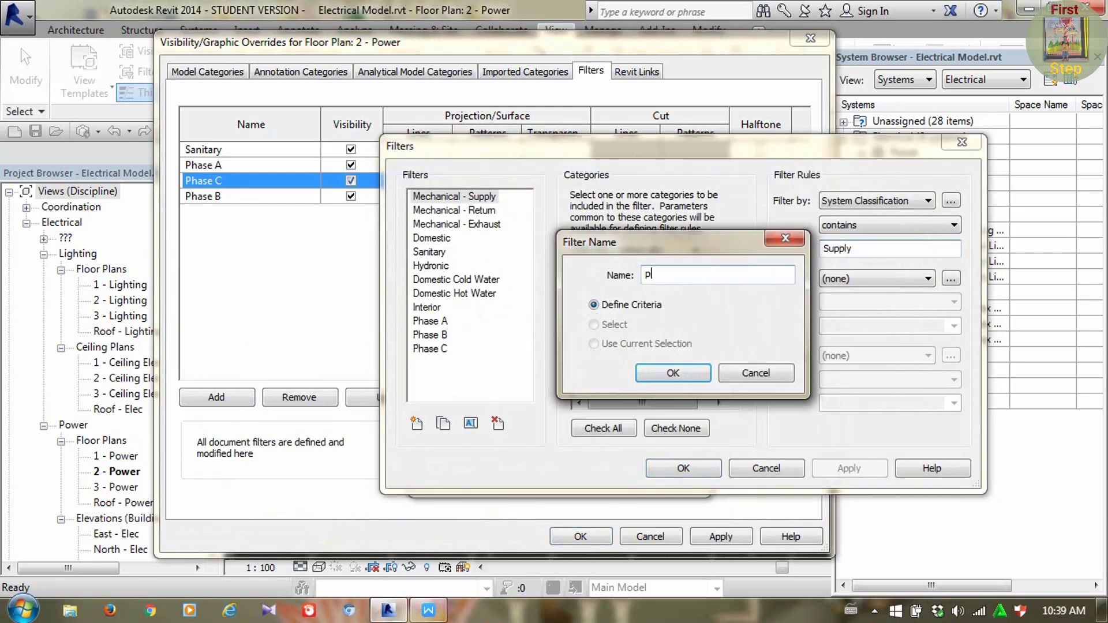
{"action": "type", "text": "hase C"}
{"action": "key", "text": "BackSpace"}
{"action": "type", "text": "D"}
{"action": "left_click", "coordinate": [679, 372]}
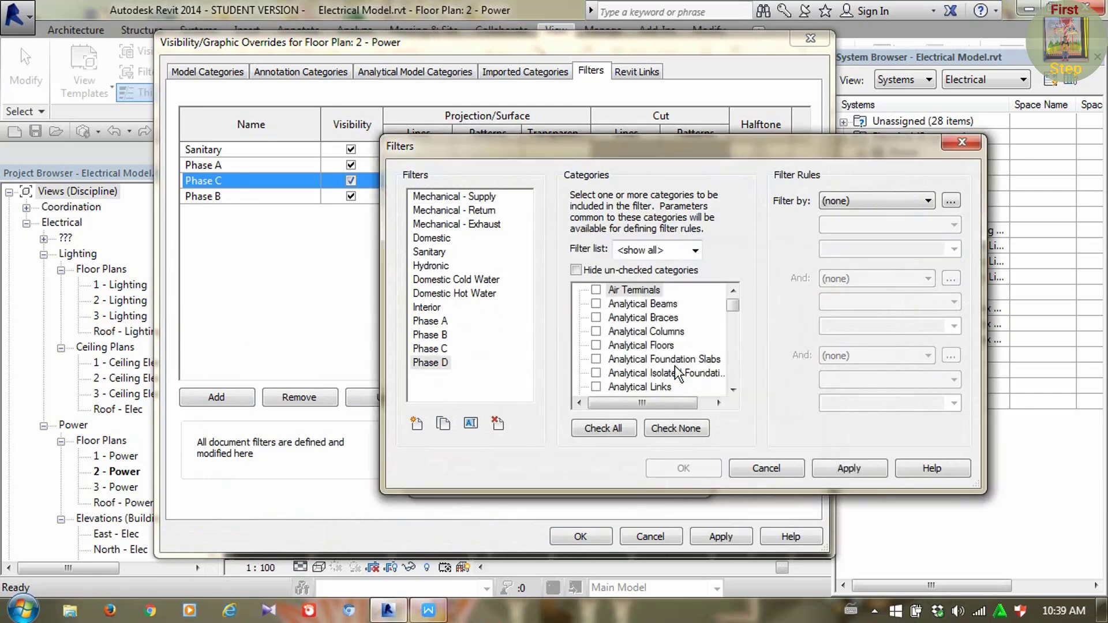
Apply the Phase D filter to the Wires category with the rule Comments equals L4, and save it
{"action": "left_click", "coordinate": [656, 366]}
{"action": "key", "text": "w"}
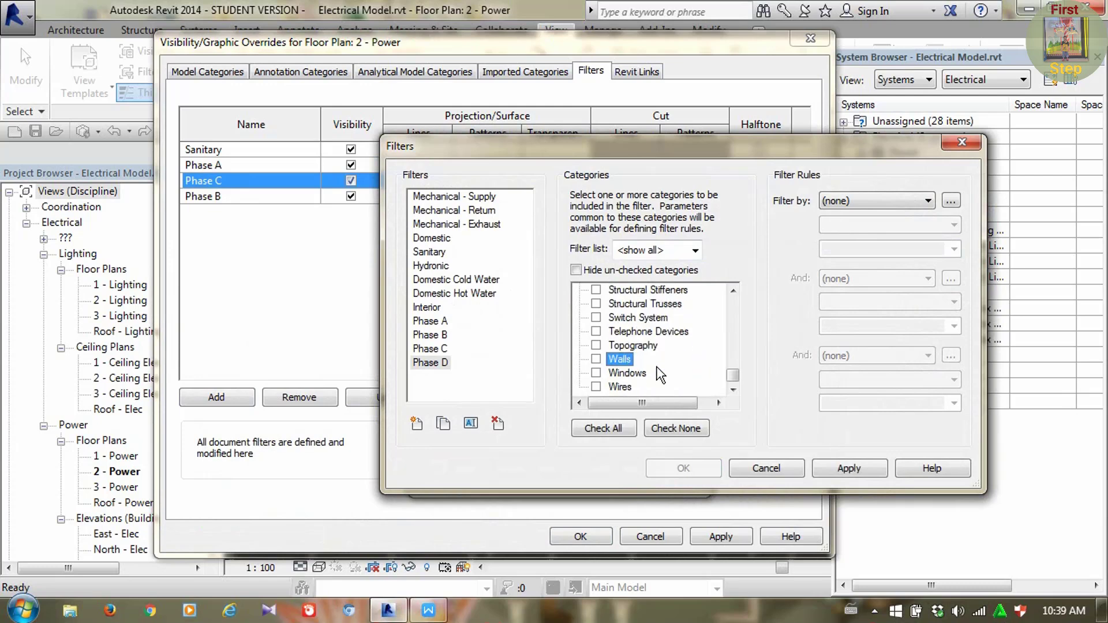
{"action": "left_click", "coordinate": [597, 387]}
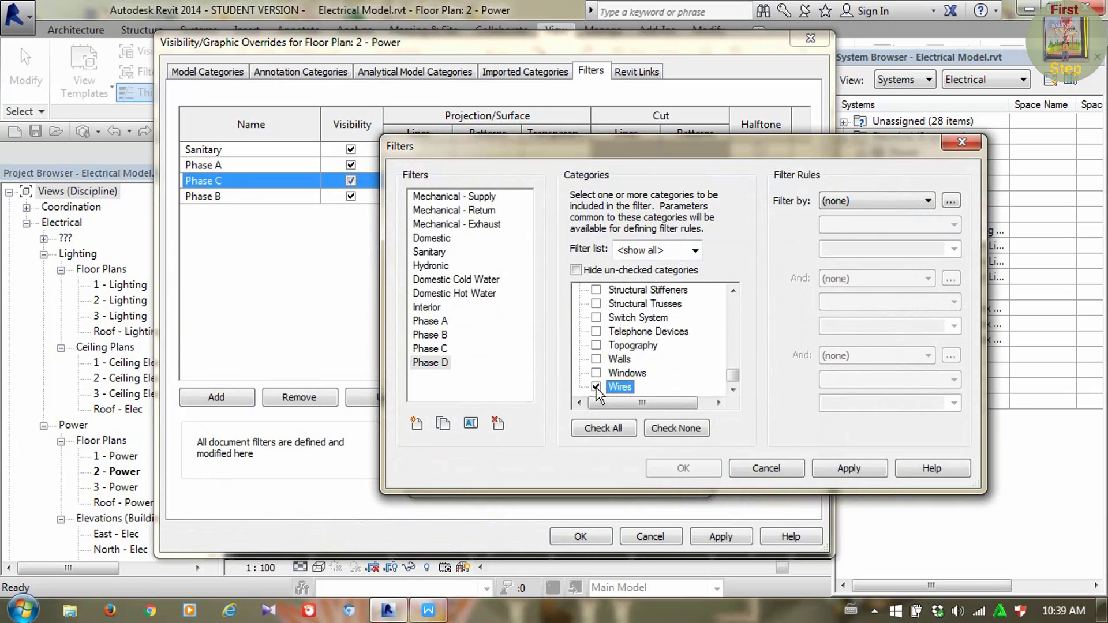
{"action": "left_click", "coordinate": [878, 202]}
{"action": "left_click", "coordinate": [911, 280]}
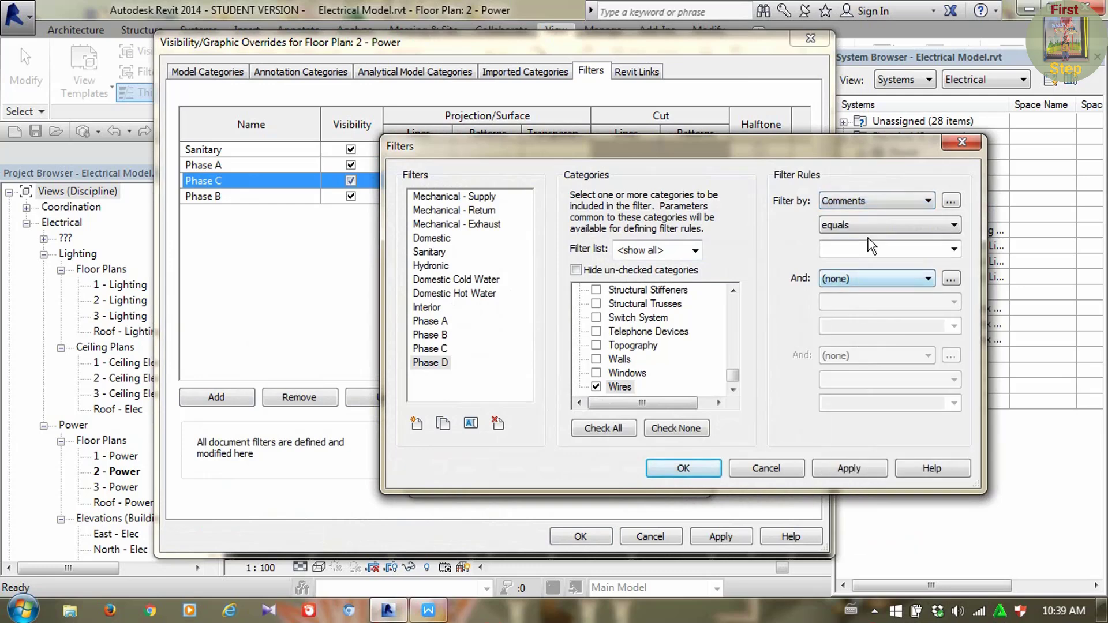
{"action": "left_click", "coordinate": [852, 254]}
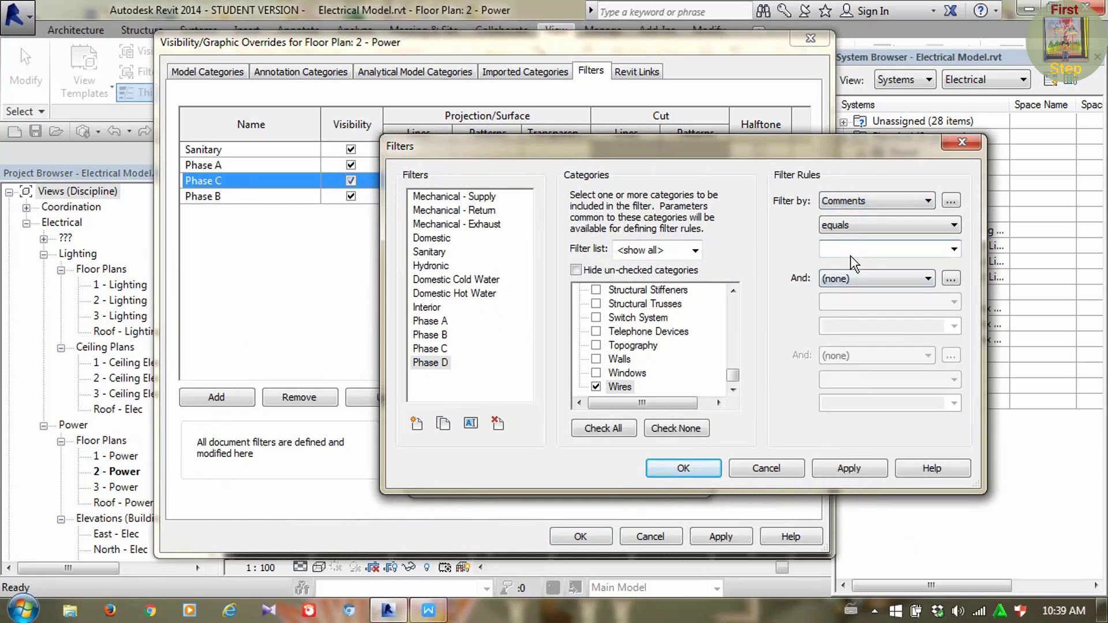
{"action": "type", "text": "L4"}
{"action": "left_click", "coordinate": [845, 471]}
{"action": "left_click", "coordinate": [698, 470]}
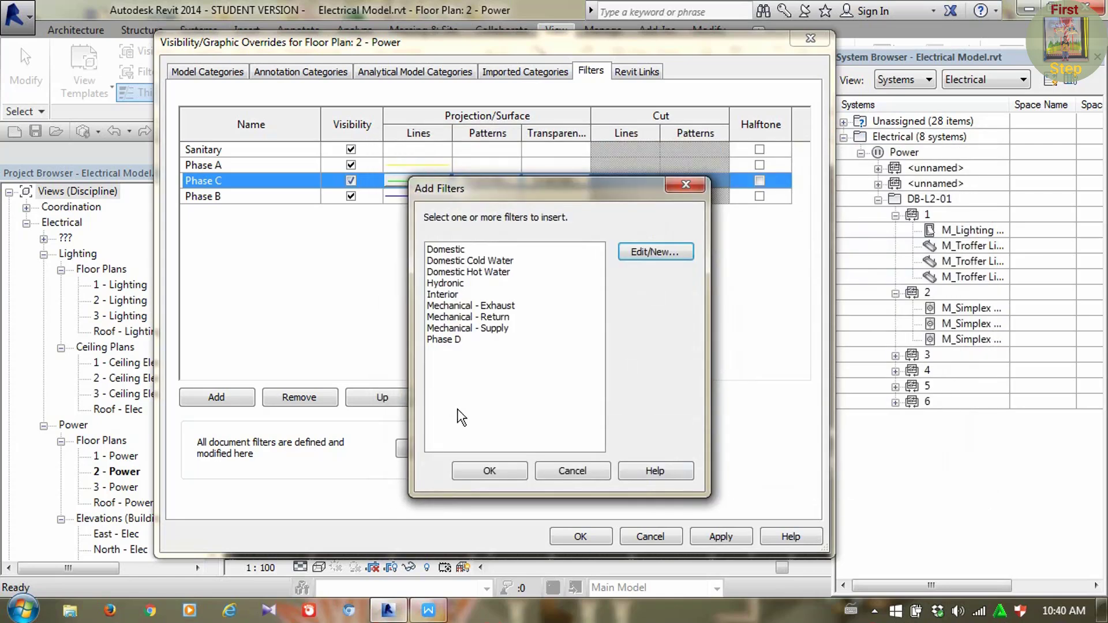
Insert the Phase D filter into the view and override its projection line color with Red
{"action": "left_click", "coordinate": [443, 340]}
{"action": "left_click", "coordinate": [490, 471]}
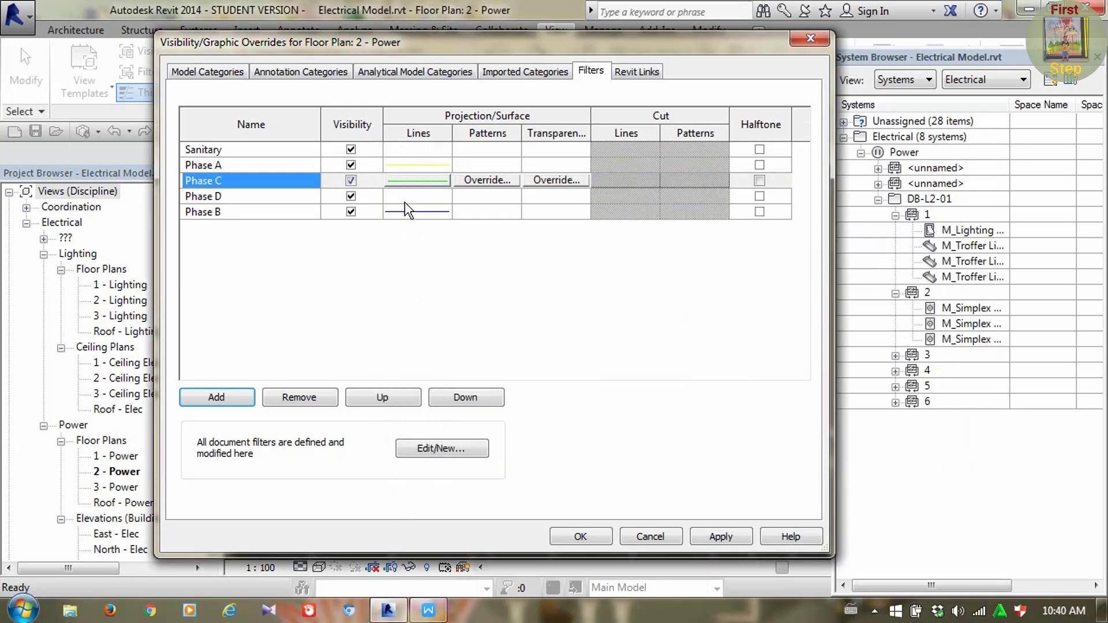
{"action": "left_click", "coordinate": [416, 199]}
{"action": "left_click", "coordinate": [417, 197]}
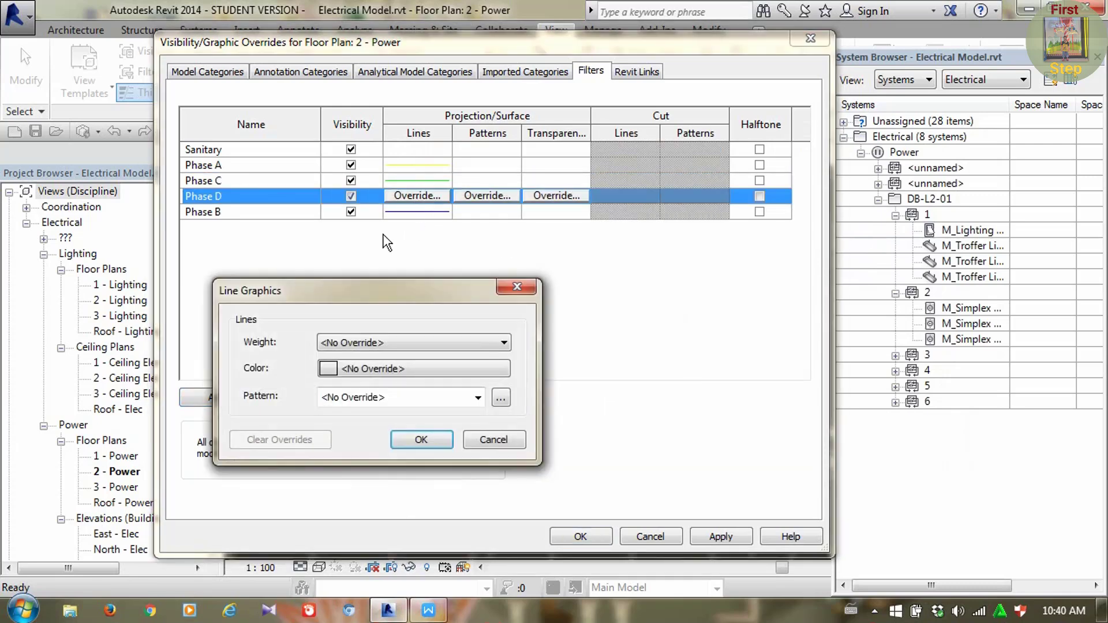
{"action": "left_click", "coordinate": [372, 369]}
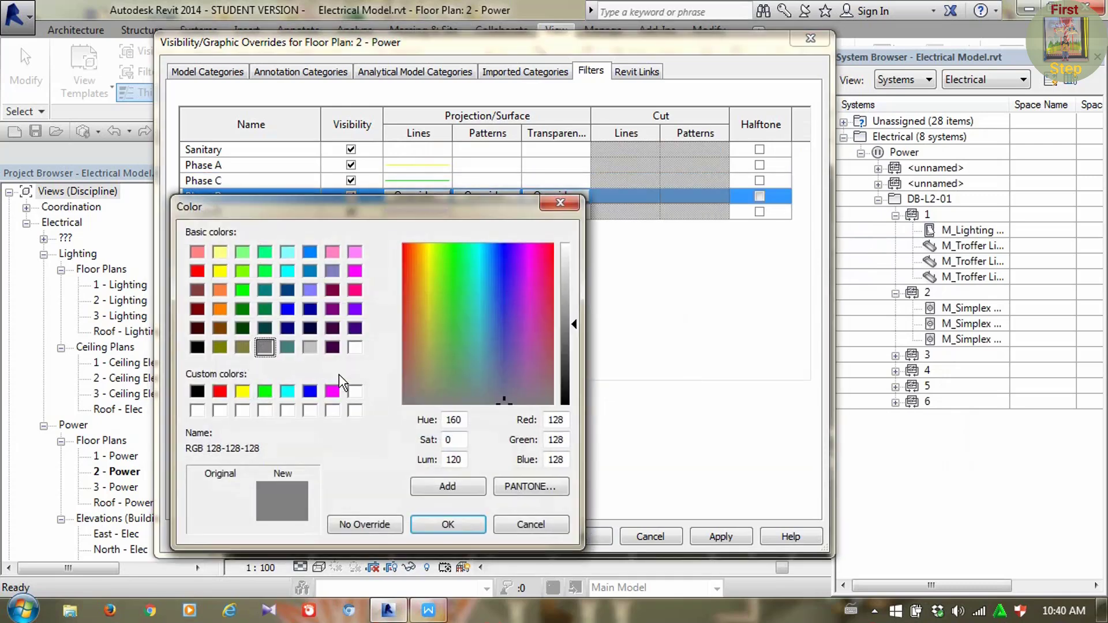
{"action": "left_click", "coordinate": [220, 392]}
{"action": "left_click", "coordinate": [449, 523]}
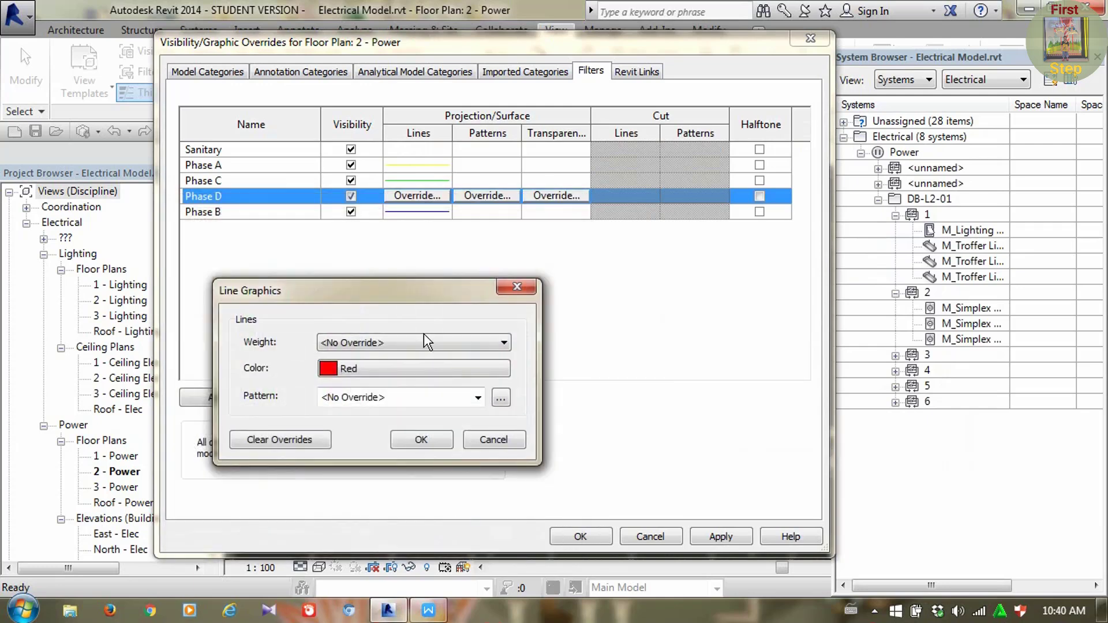
{"action": "left_click", "coordinate": [422, 439]}
Create another view filter named Phase E using defined criteria
{"action": "left_click", "coordinate": [216, 399]}
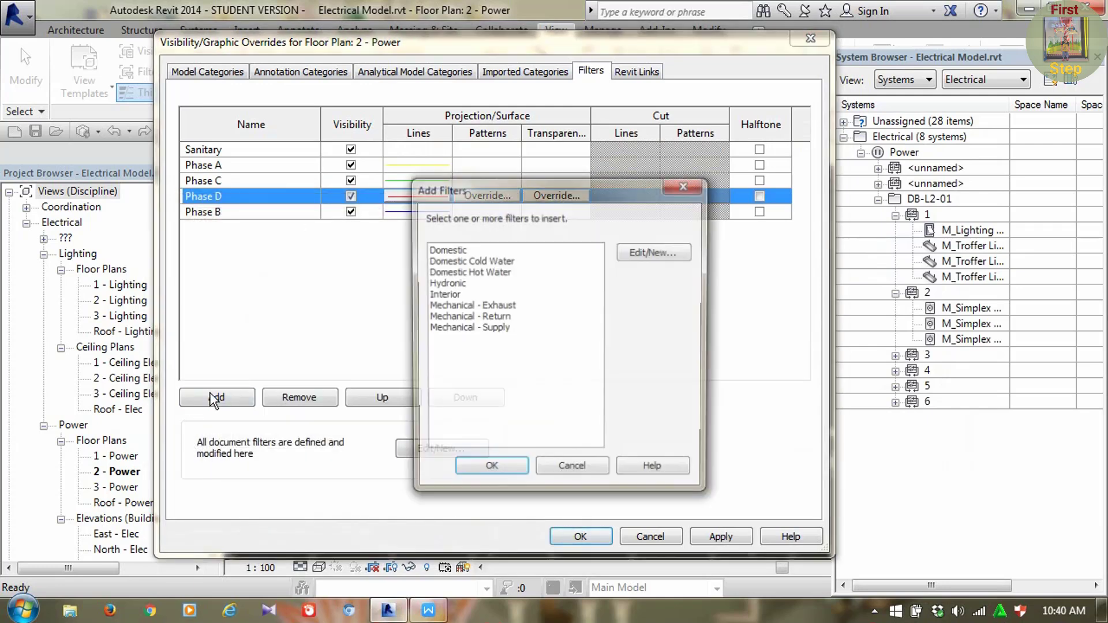
{"action": "left_click", "coordinate": [651, 252]}
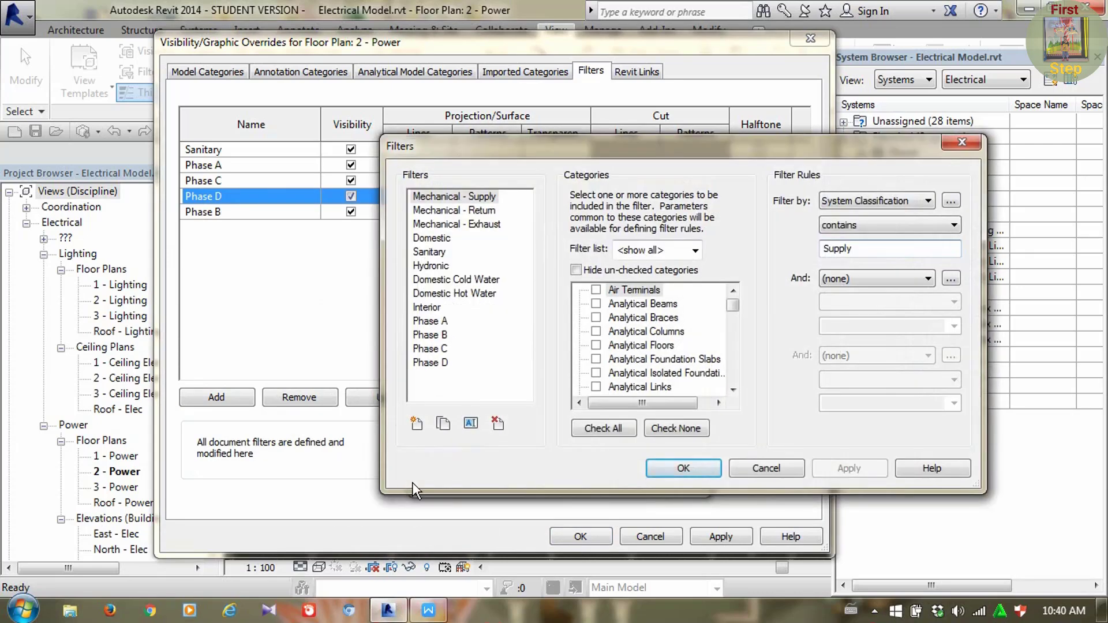
{"action": "left_click", "coordinate": [416, 424]}
{"action": "type", "text": "P"}
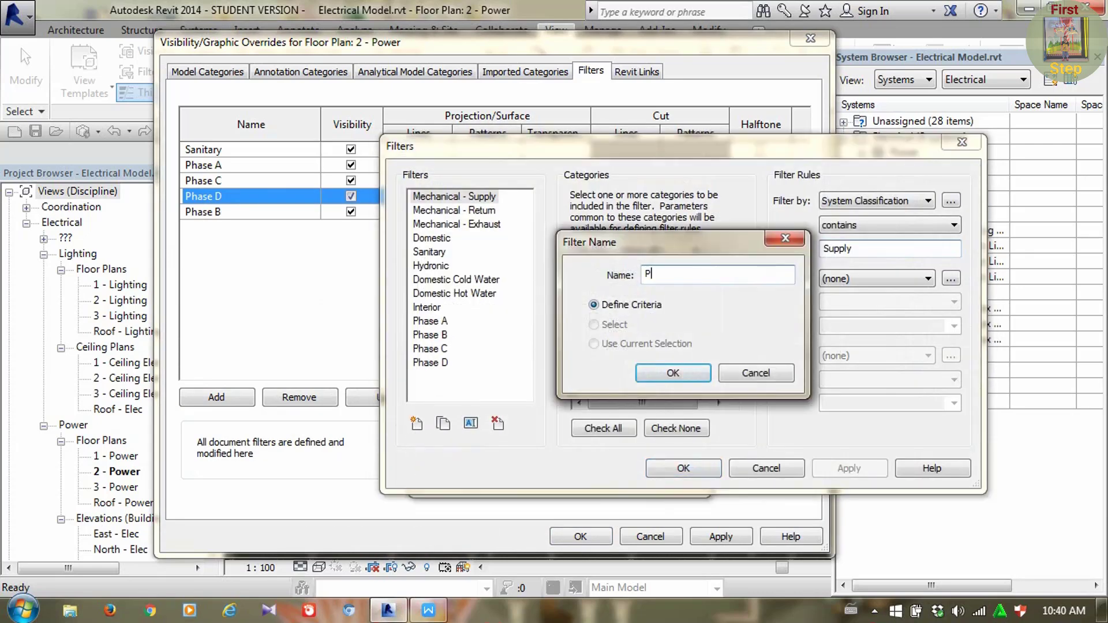
{"action": "type", "text": "hase E"}
{"action": "left_click", "coordinate": [691, 372]}
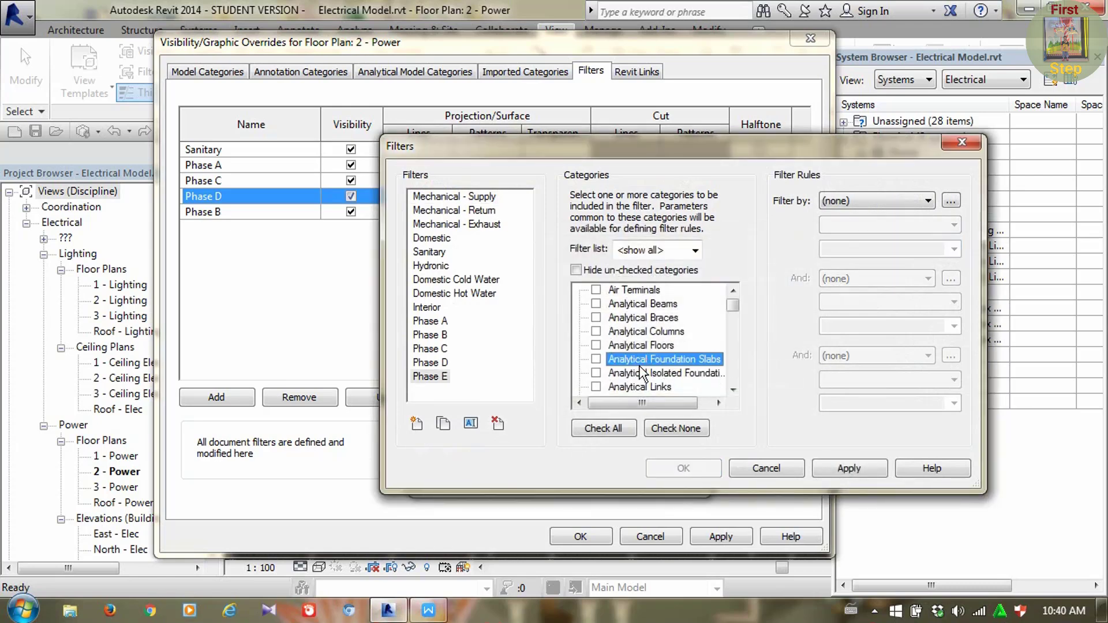
Apply the Phase E filter to the Wires category with the rule Comments equals L5, and save it
{"action": "scroll", "coordinate": [641, 370], "scroll_direction": "down", "scroll_amount": 15}
{"action": "left_click", "coordinate": [596, 387]}
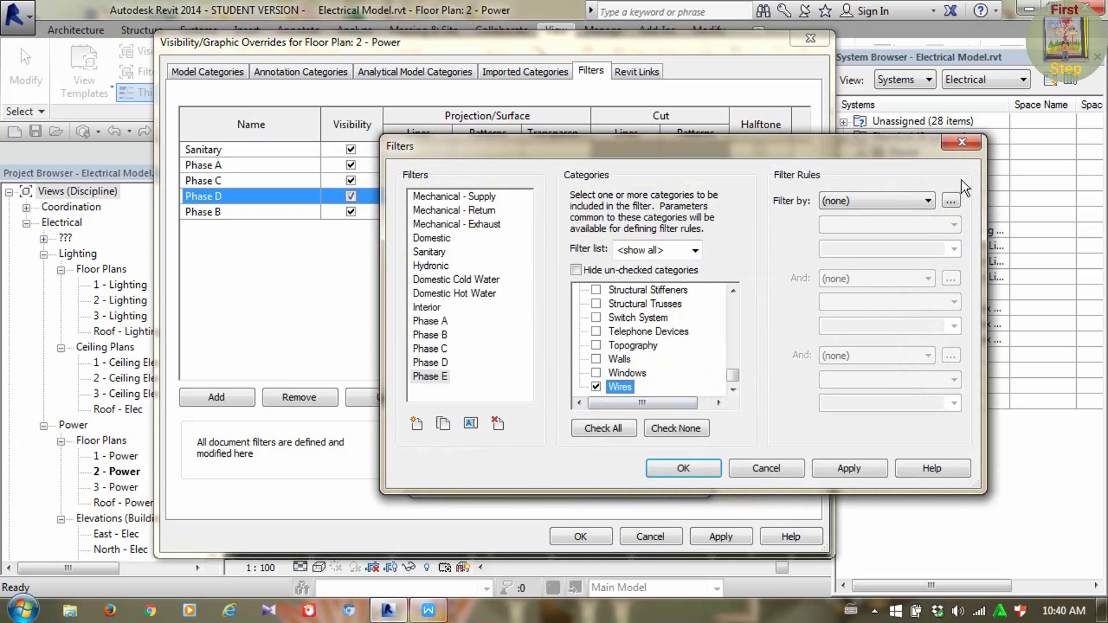
{"action": "left_click", "coordinate": [877, 200]}
{"action": "scroll", "coordinate": [877, 260], "scroll_direction": "up", "scroll_amount": 5}
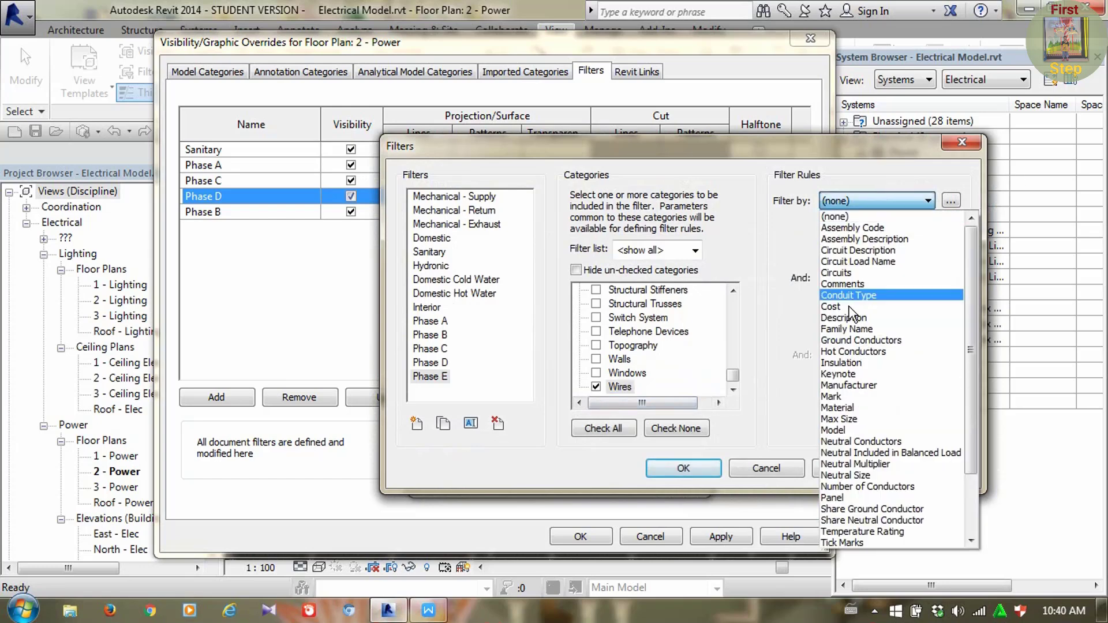
{"action": "left_click", "coordinate": [868, 277]}
{"action": "left_click", "coordinate": [865, 251]}
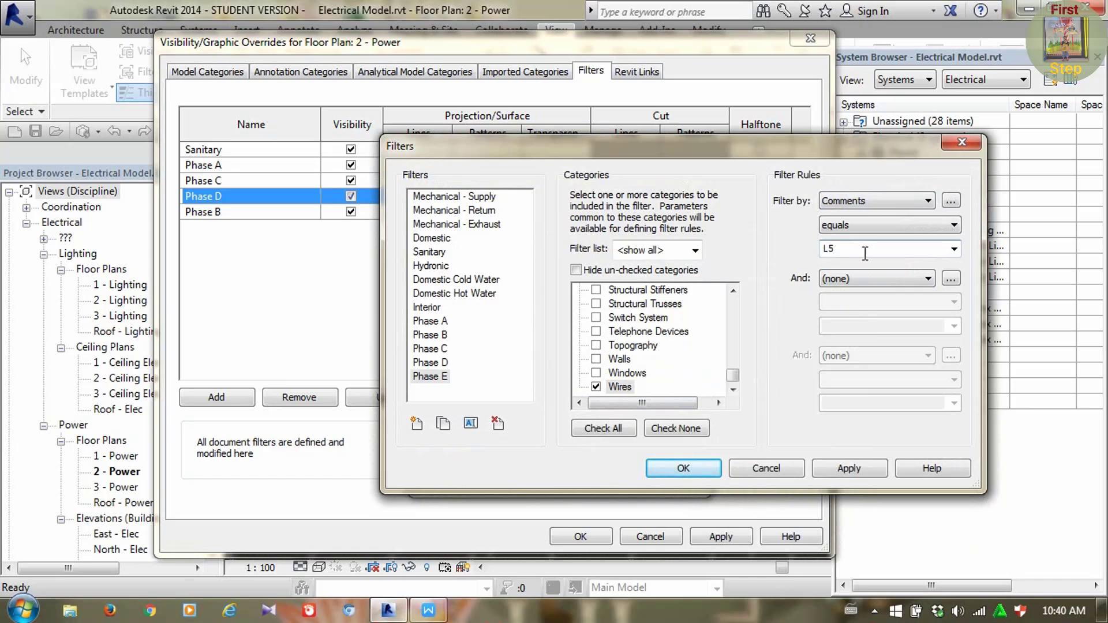
{"action": "left_click", "coordinate": [837, 473]}
{"action": "left_click", "coordinate": [671, 466]}
Insert the Phase E filter into the view's filter list
{"action": "left_click", "coordinate": [446, 340]}
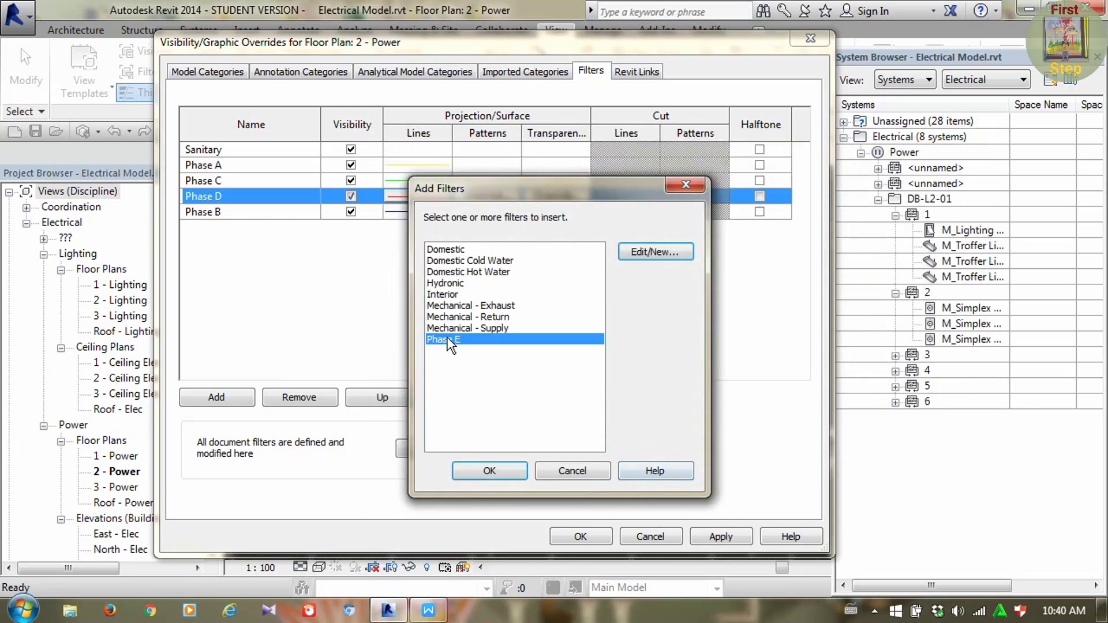
{"action": "left_click", "coordinate": [642, 253]}
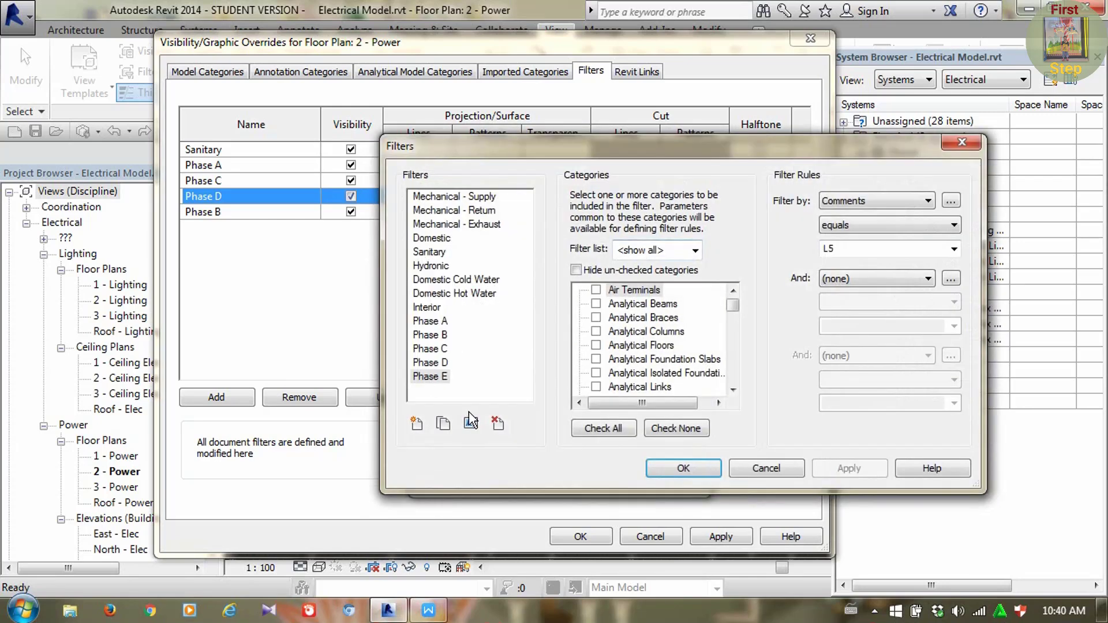
{"action": "left_click", "coordinate": [962, 142]}
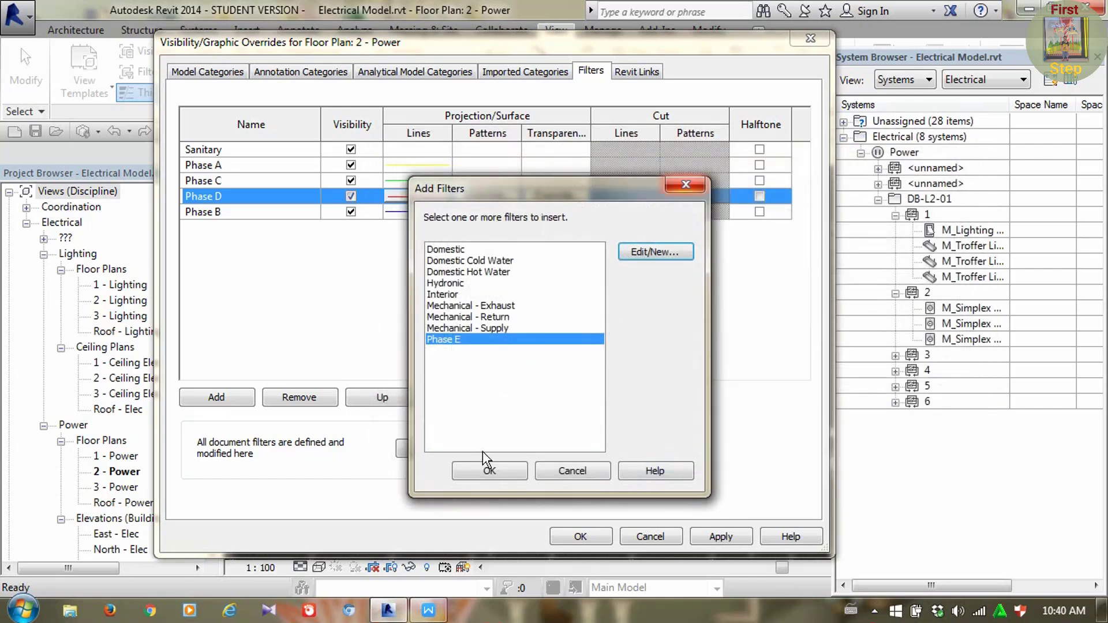
{"action": "left_click", "coordinate": [488, 470]}
Override the Phase E filter's projection line color with Magenta and apply the graphic overrides to the view
{"action": "left_click", "coordinate": [410, 212]}
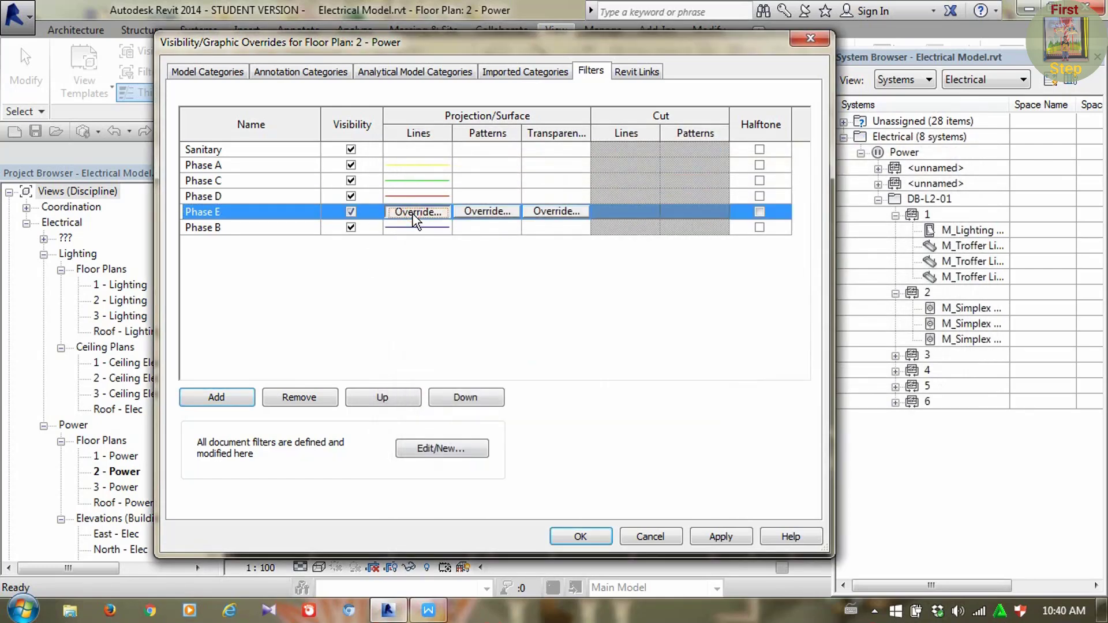
{"action": "left_click", "coordinate": [413, 213]}
{"action": "left_click", "coordinate": [400, 371]}
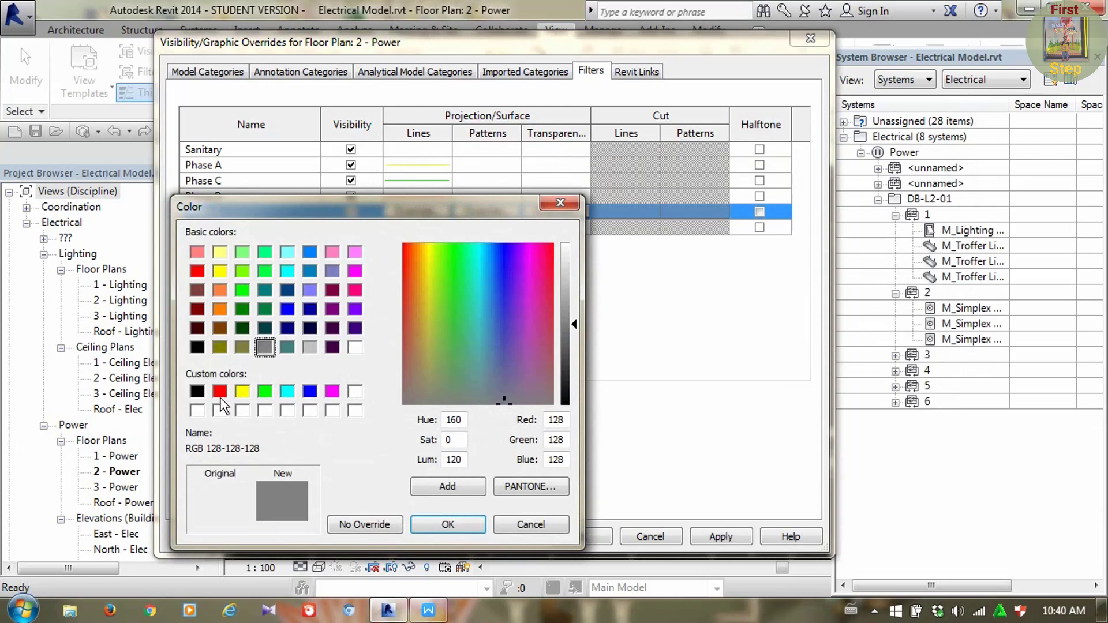
{"action": "left_click", "coordinate": [333, 392]}
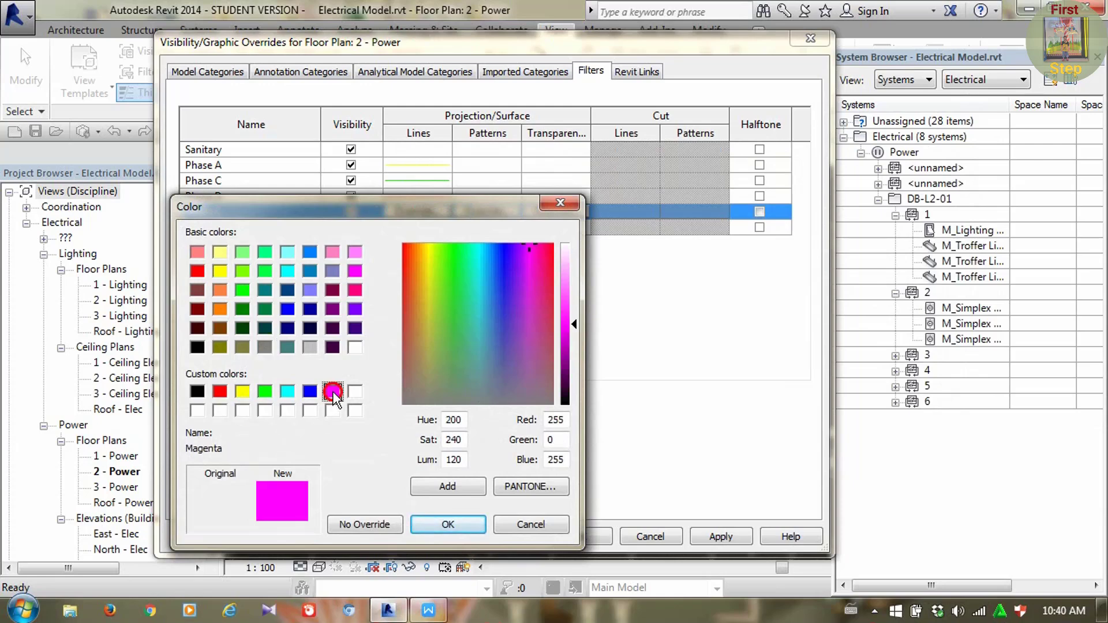
{"action": "left_click", "coordinate": [430, 520]}
{"action": "left_click", "coordinate": [408, 436]}
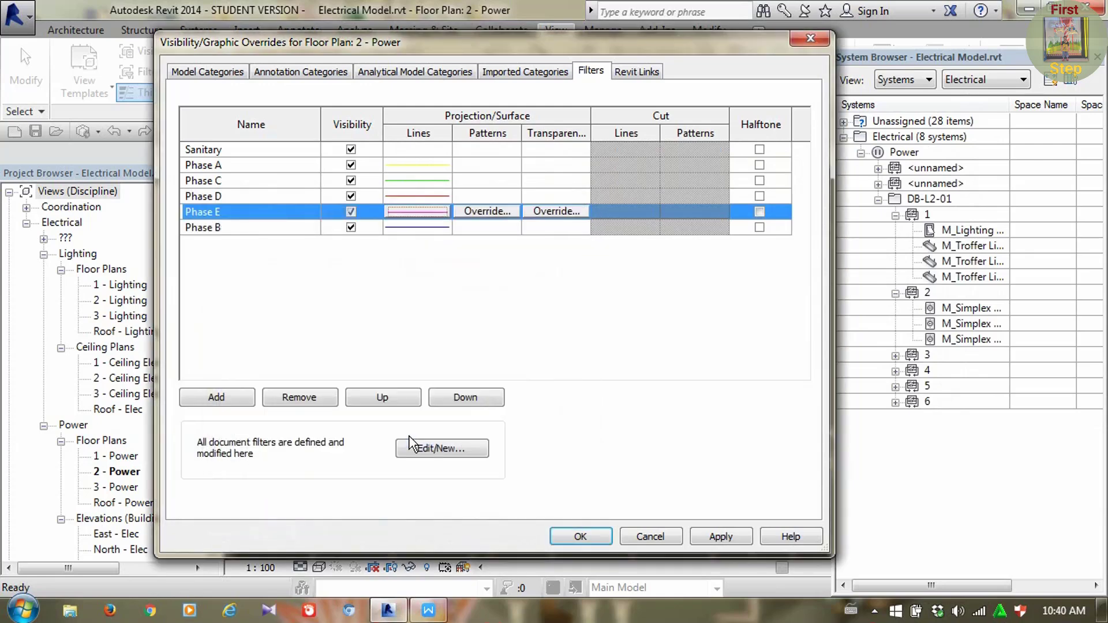
{"action": "left_click", "coordinate": [716, 536]}
{"action": "left_click", "coordinate": [580, 536]}
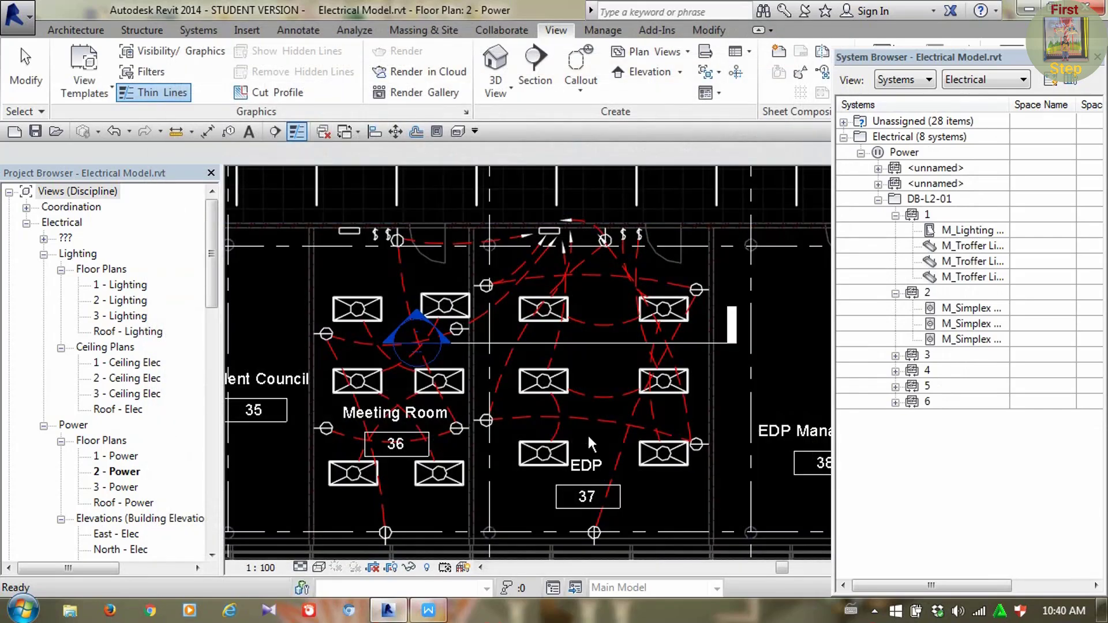
Select the whole electrical network of the wire running diagonally to the lowest receptacle in the EDP room
{"action": "middle_click_drag", "start_coordinate": [583, 402], "coordinate": [588, 373]}
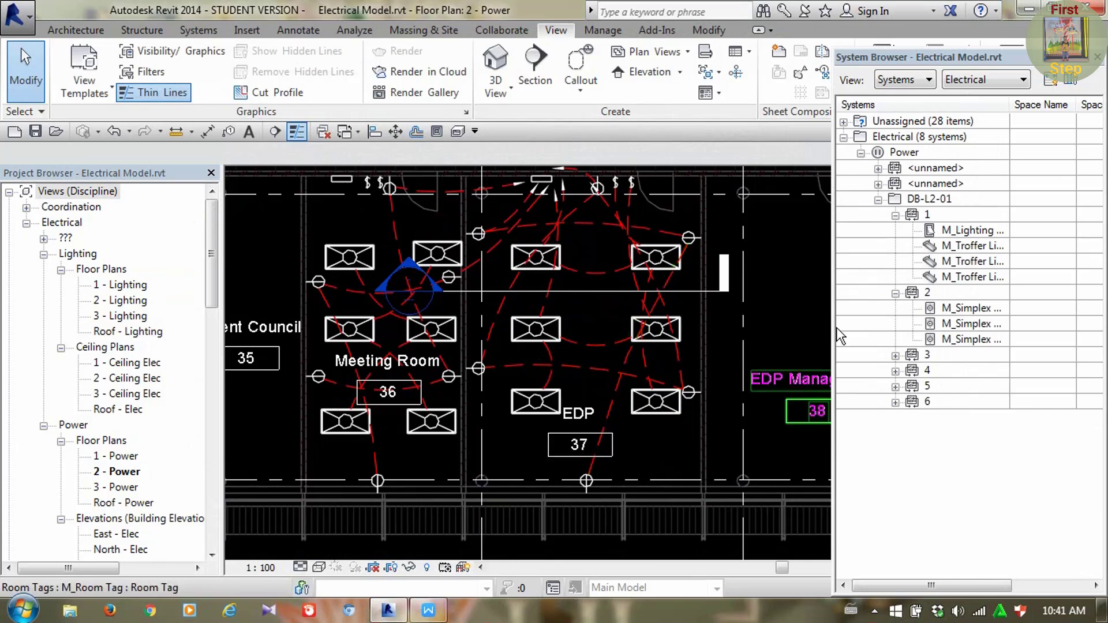
{"action": "left_click", "coordinate": [627, 356]}
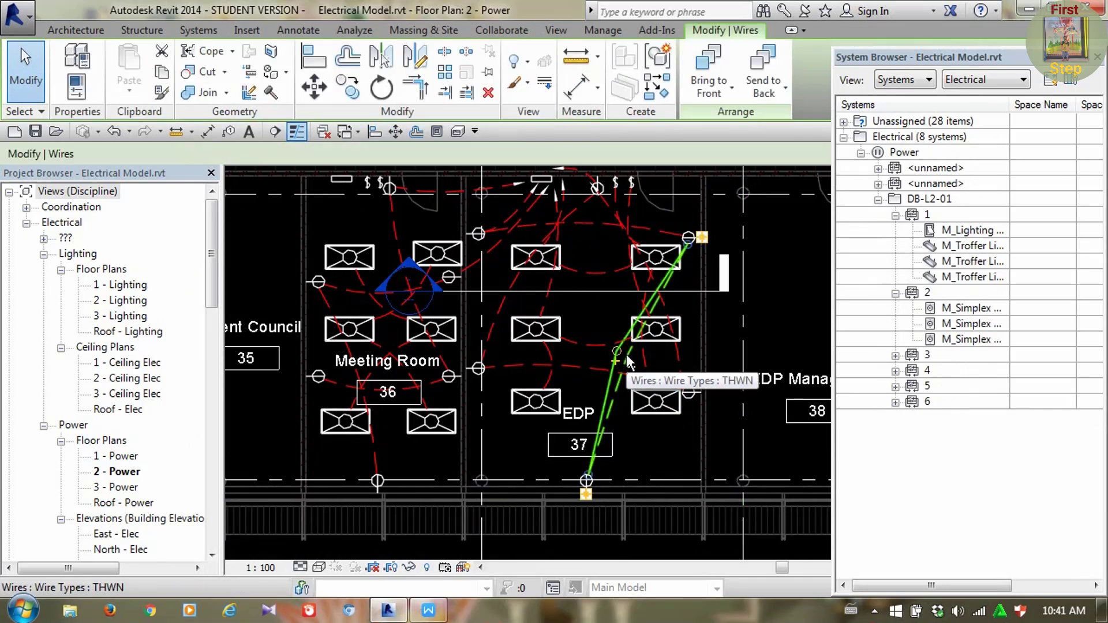
{"action": "key", "text": "Delete"}
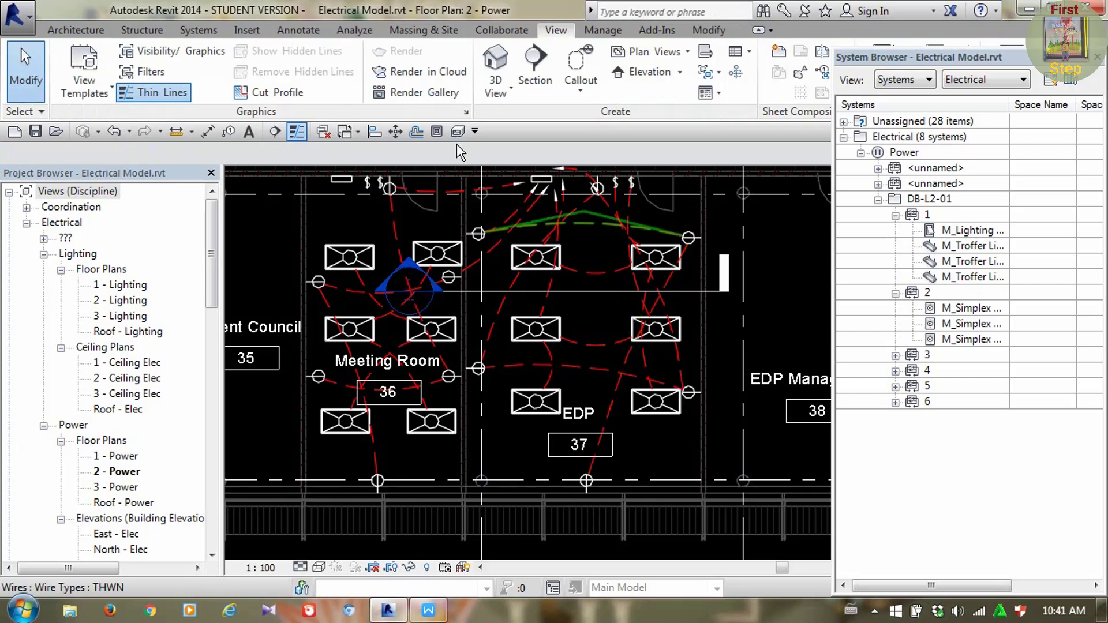
{"action": "middle_click_drag", "start_coordinate": [619, 387], "coordinate": [591, 388]}
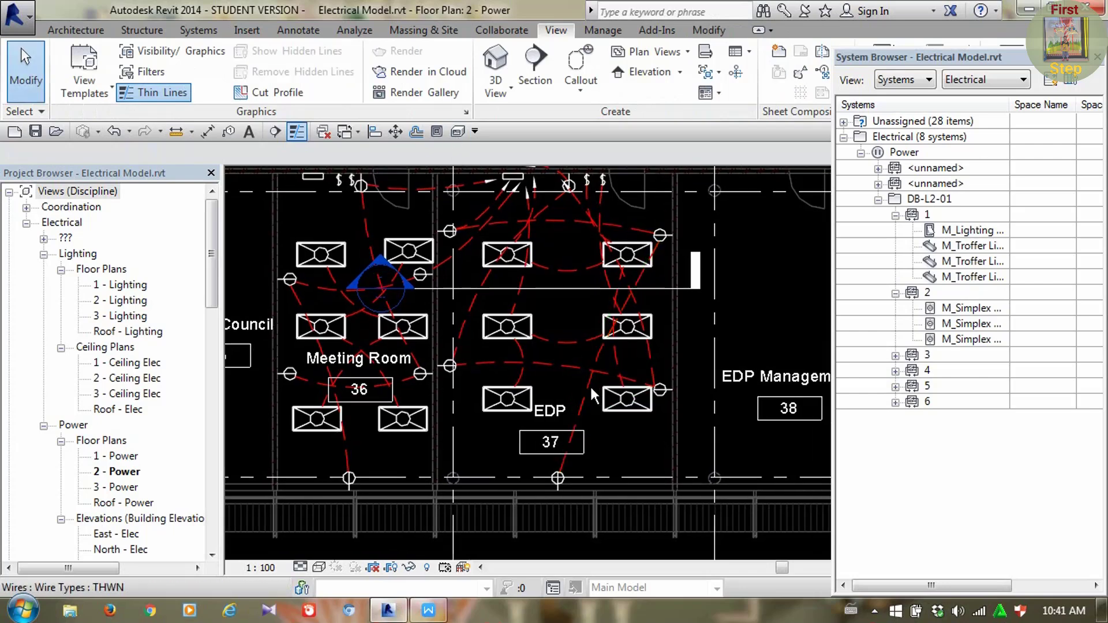
{"action": "left_click", "coordinate": [590, 386]}
{"action": "key", "text": "Delete"}
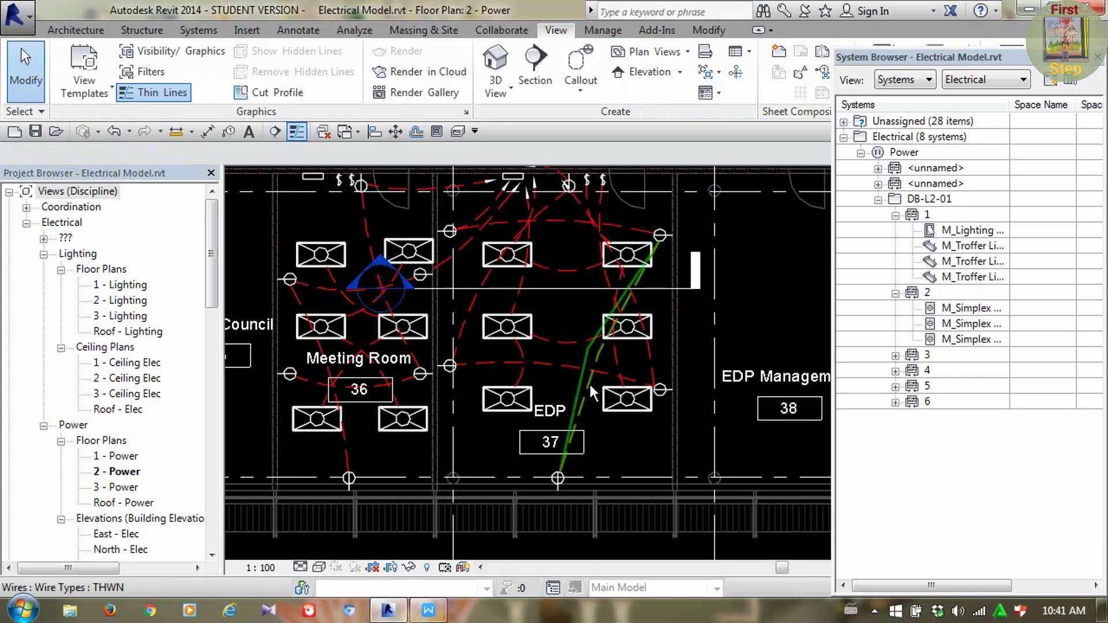
{"action": "key", "text": "Tab"}
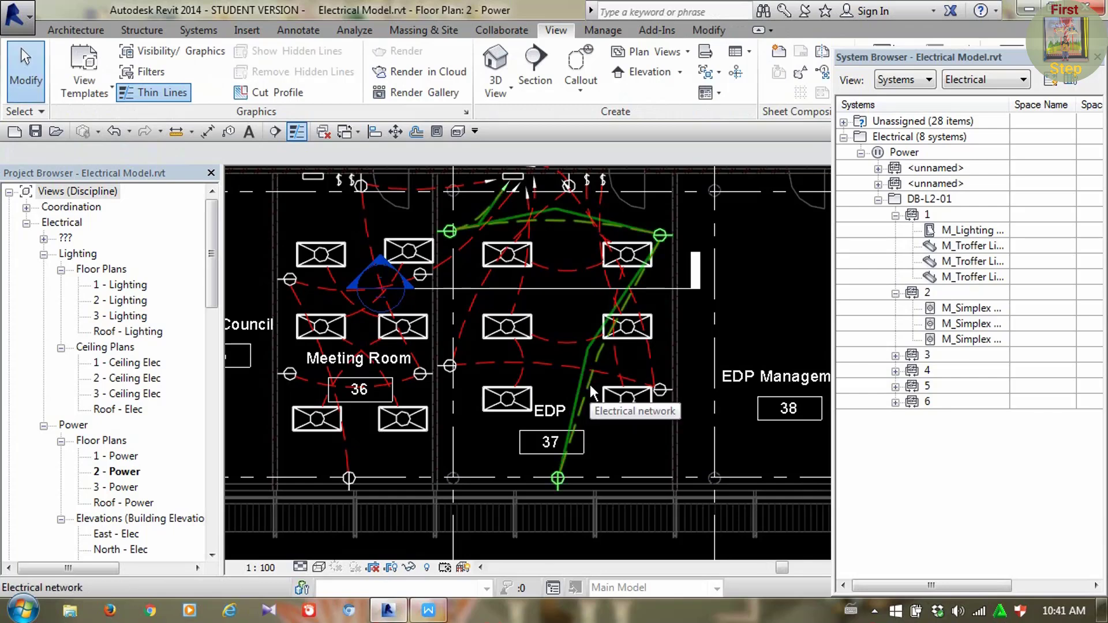
{"action": "left_click", "coordinate": [592, 393]}
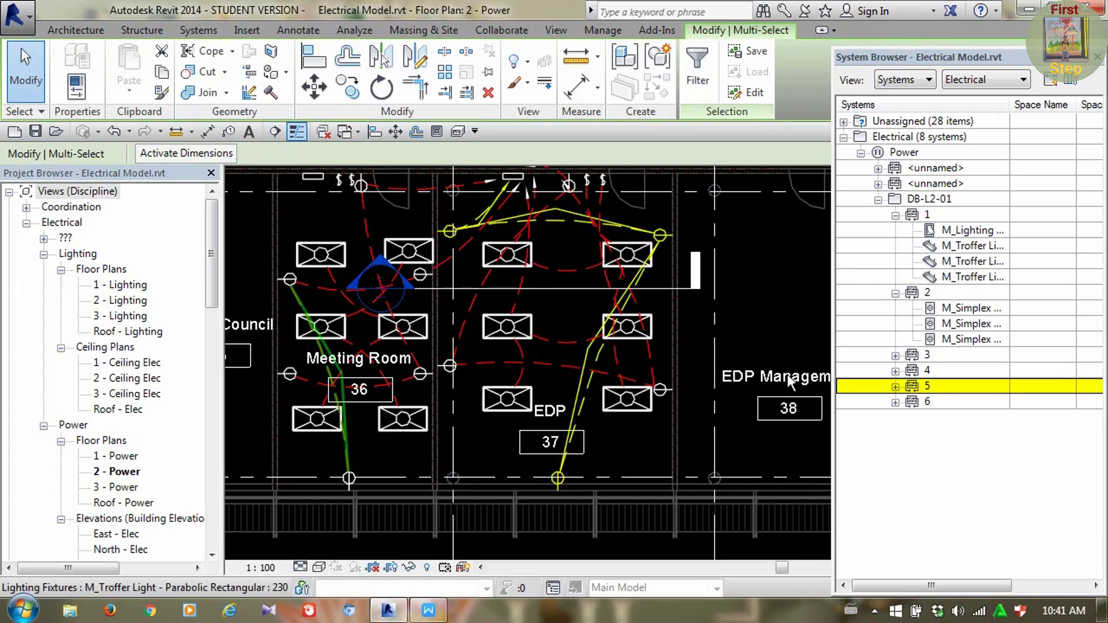
Show the Properties palette, set the selected network's Comments to L5, and clear the selection
{"action": "left_click_drag", "start_coordinate": [976, 53], "coordinate": [583, 61]}
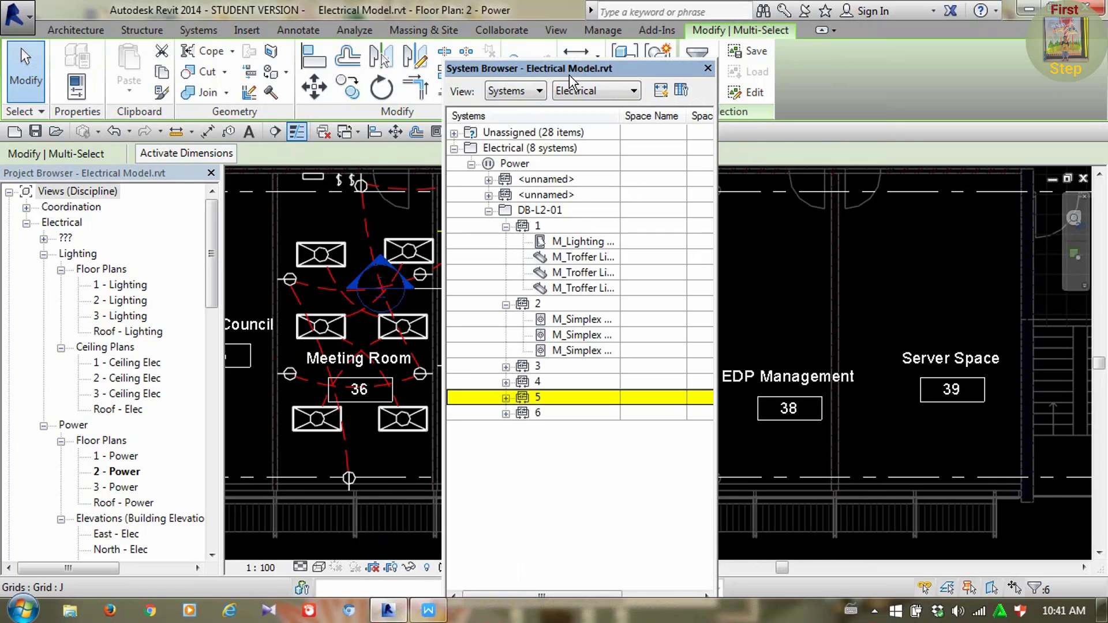
{"action": "left_click", "coordinate": [556, 31]}
{"action": "left_click", "coordinate": [1012, 89]}
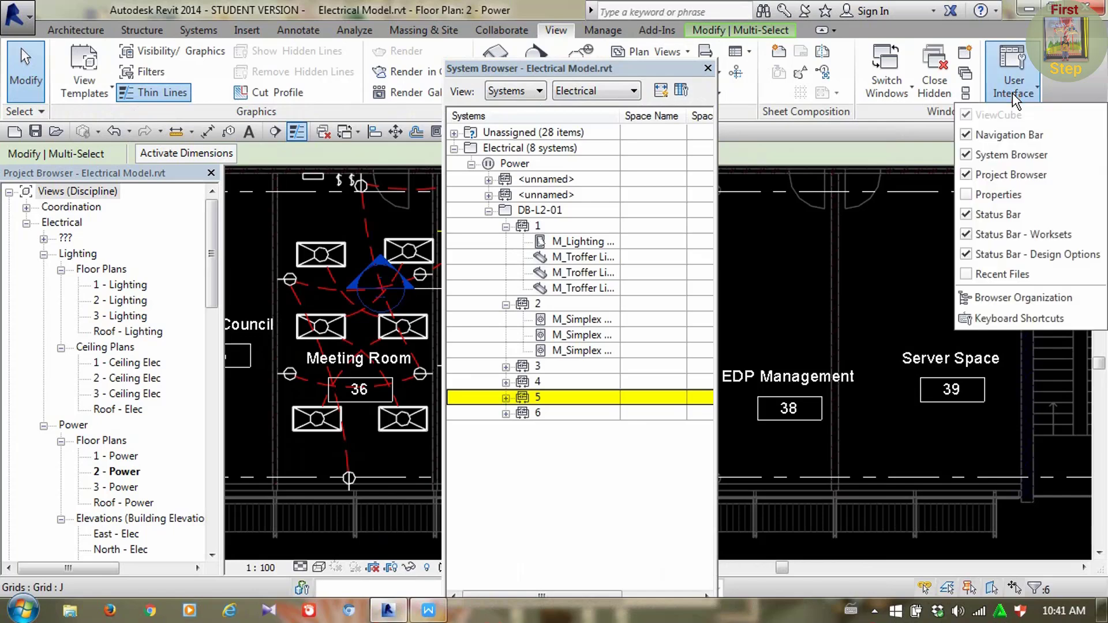
{"action": "left_click", "coordinate": [970, 197]}
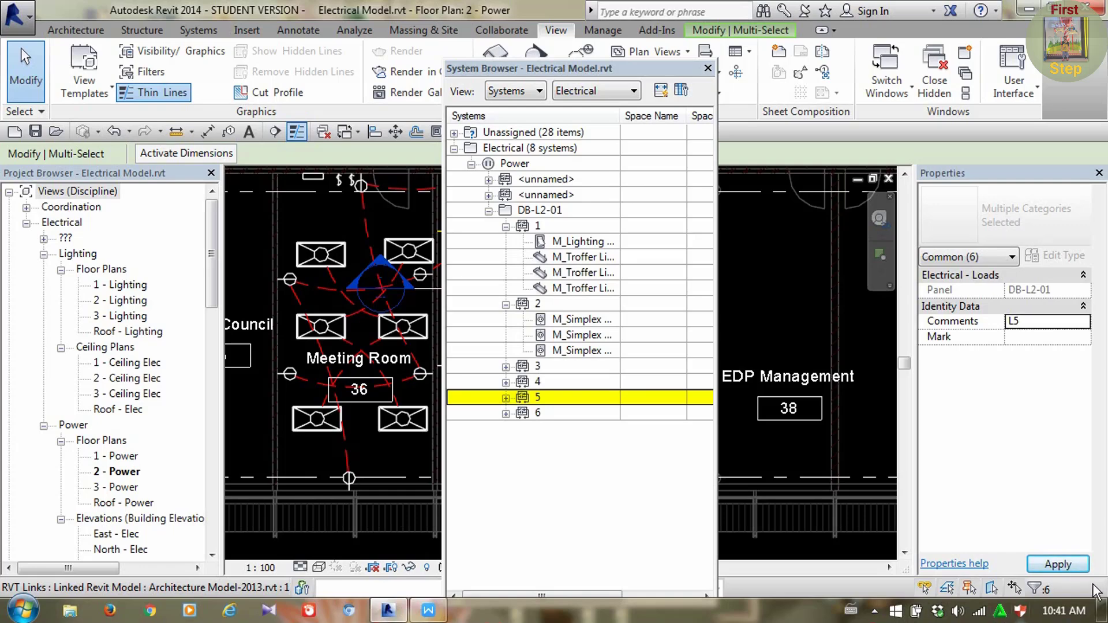
{"action": "left_click", "coordinate": [1058, 565]}
{"action": "left_click_drag", "start_coordinate": [615, 74], "coordinate": [844, 194]}
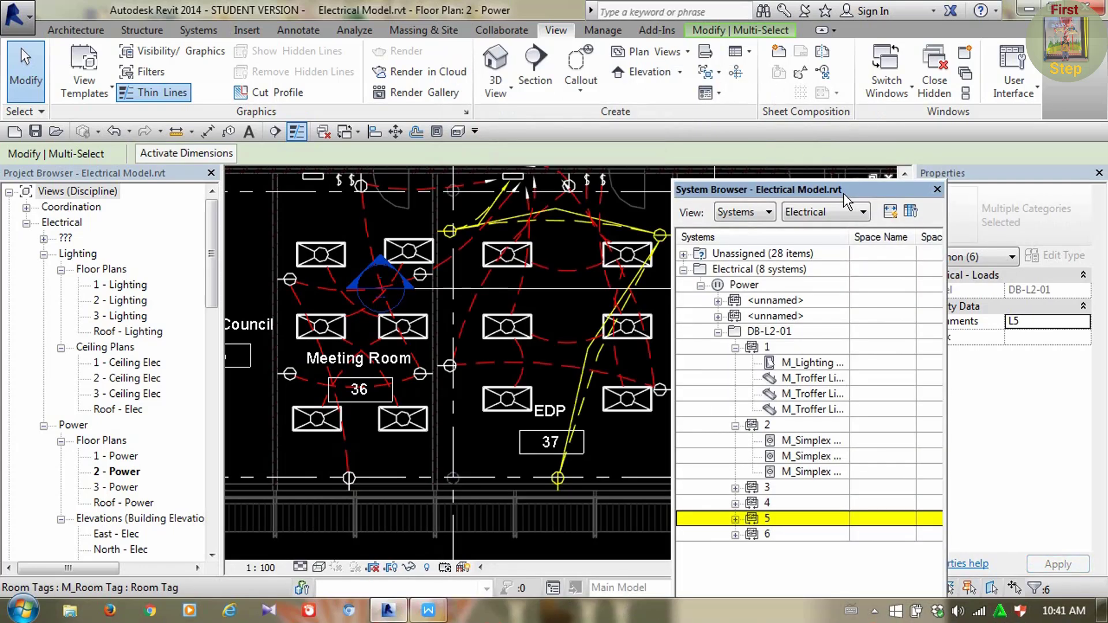
{"action": "left_click", "coordinate": [571, 290]}
{"action": "middle_click_drag", "start_coordinate": [553, 320], "coordinate": [494, 342]}
{"action": "left_click", "coordinate": [512, 331]}
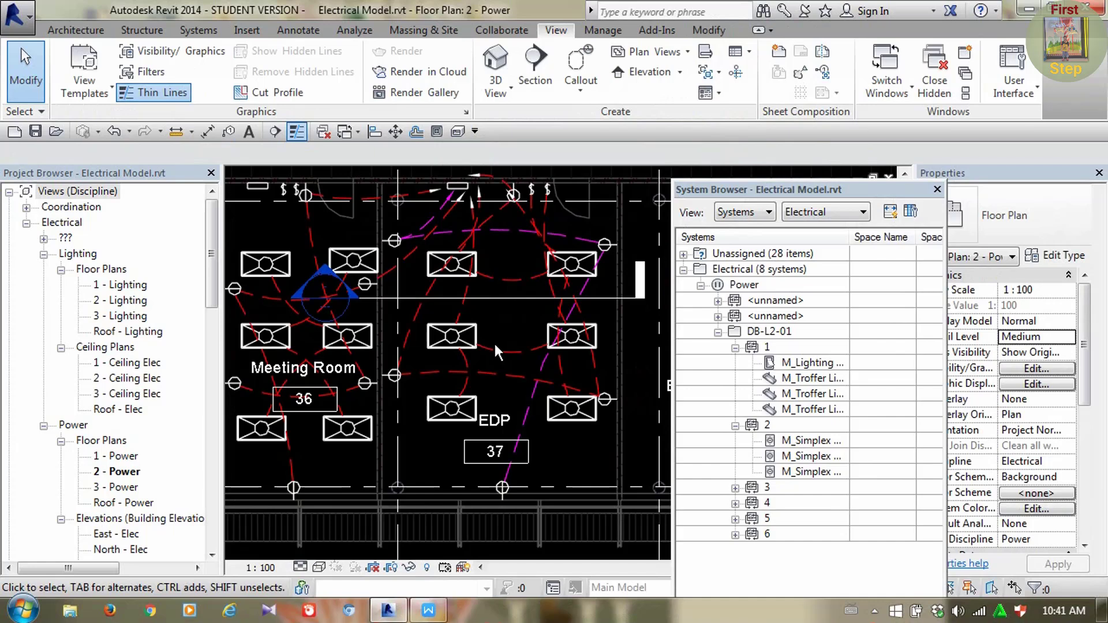
Expand circuit 4 of panel DB-L2-01 in the System Browser and examine each of its simplex receptacles in the floor plan
{"action": "middle_click_drag", "start_coordinate": [501, 419], "coordinate": [478, 417]}
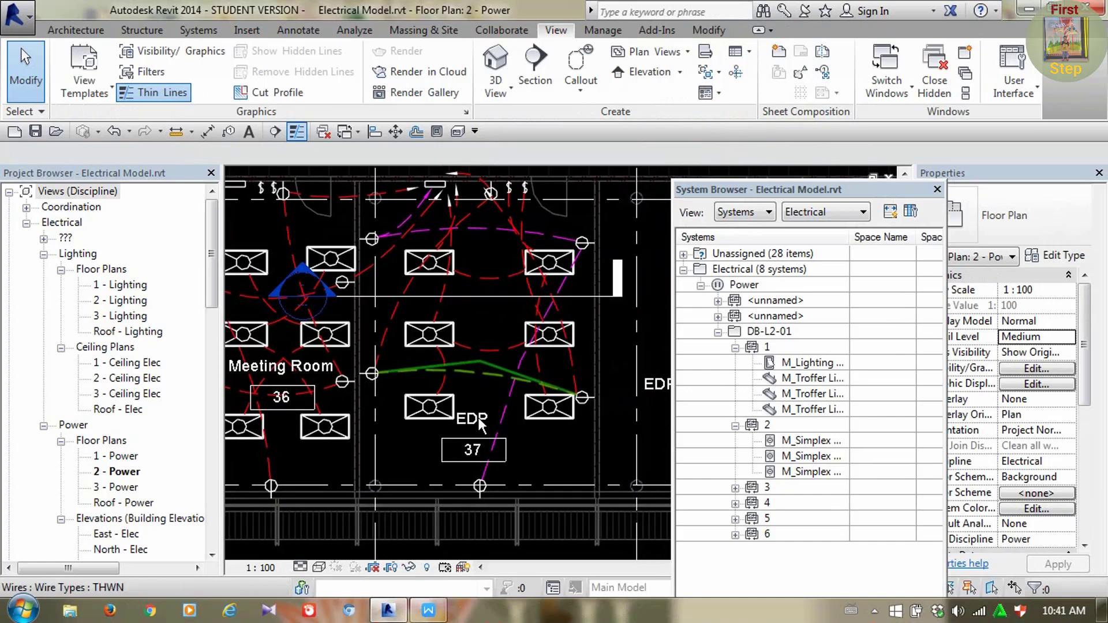
{"action": "left_click", "coordinate": [700, 453]}
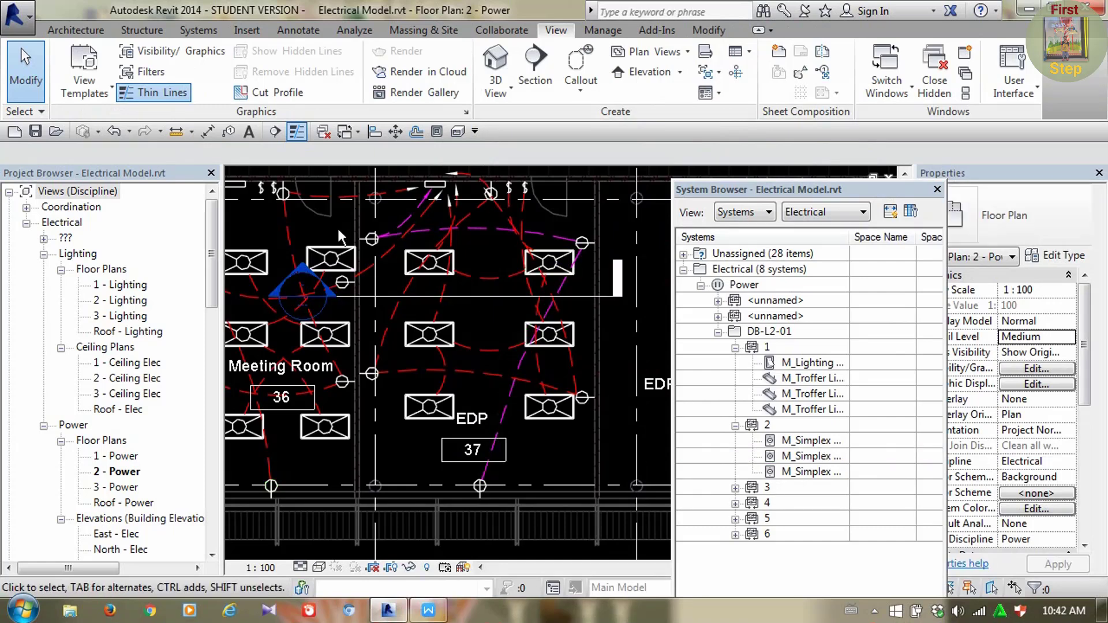
{"action": "left_click", "coordinate": [784, 500]}
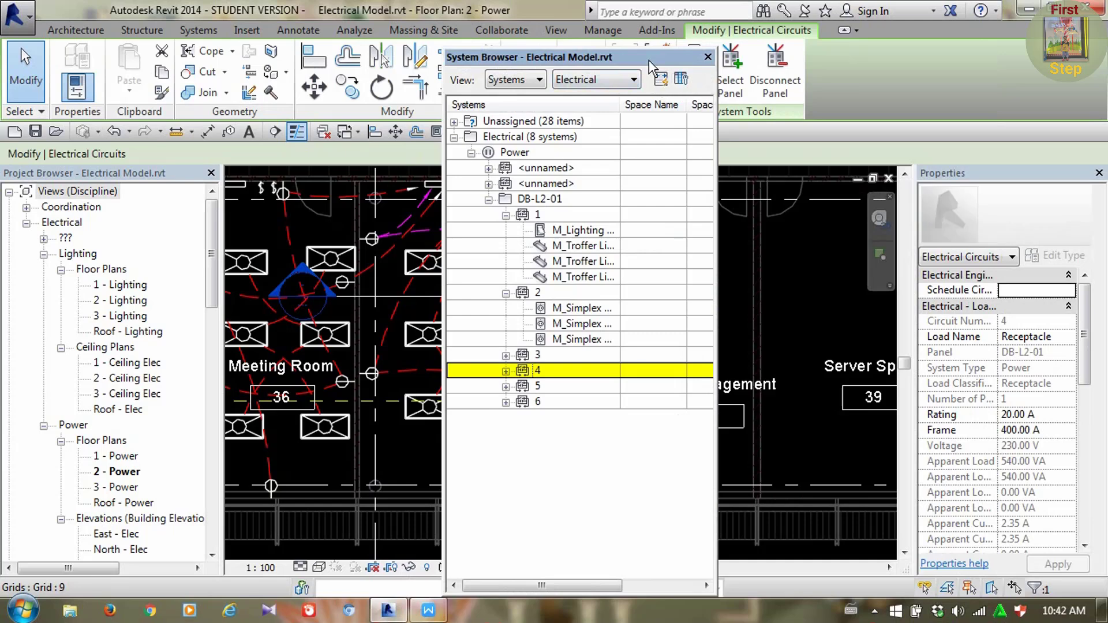
{"action": "left_click", "coordinate": [753, 88]}
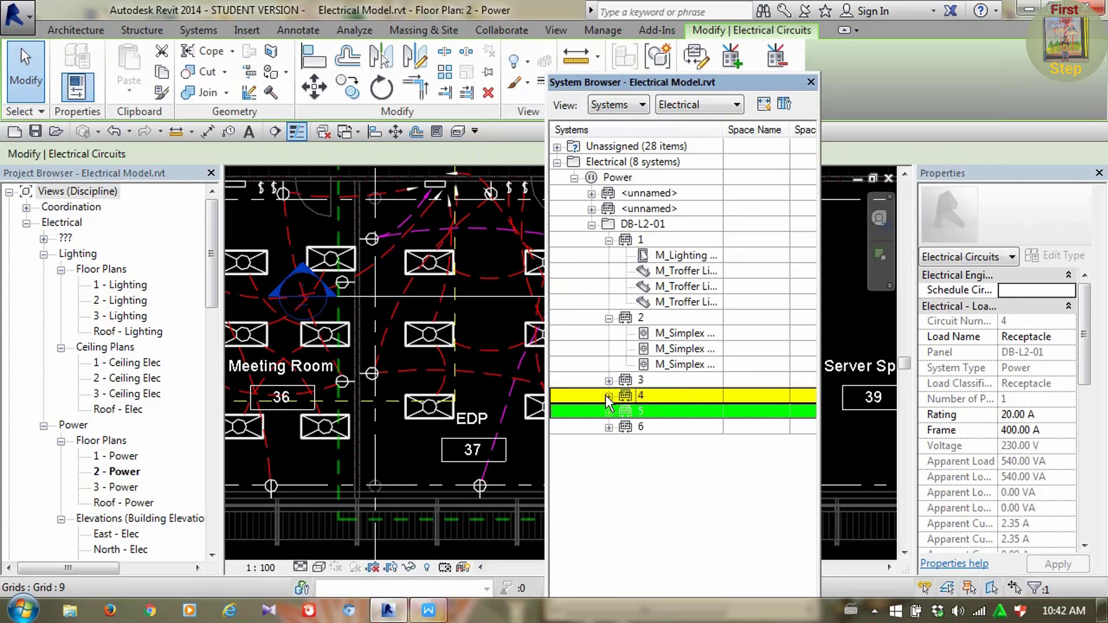
{"action": "left_click", "coordinate": [608, 396]}
{"action": "left_click", "coordinate": [671, 411]}
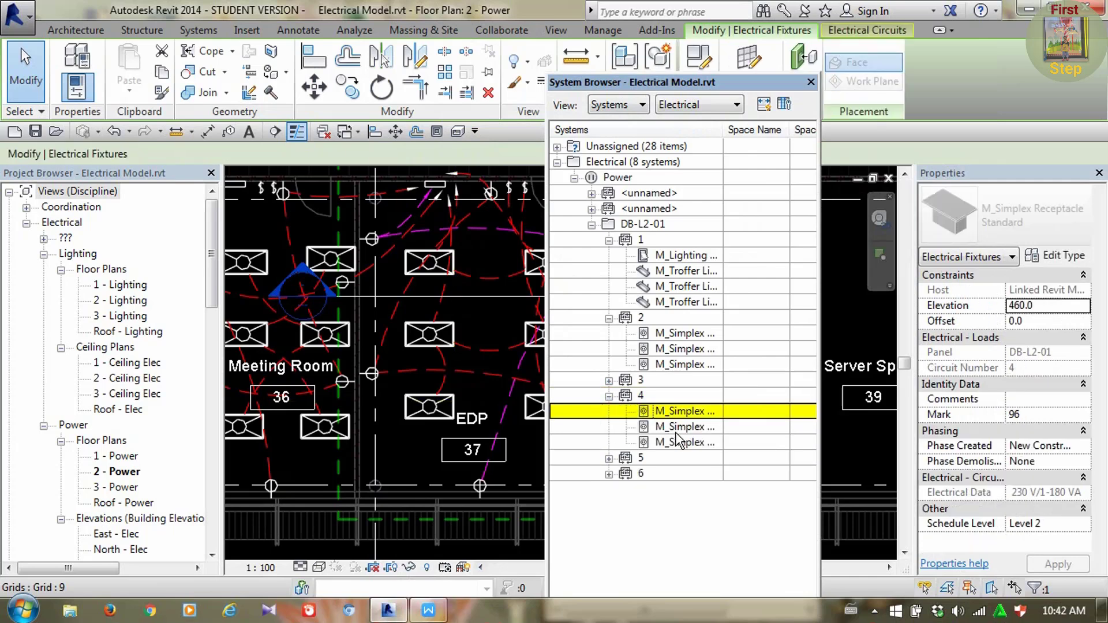
{"action": "left_click", "coordinate": [679, 427]}
{"action": "left_click", "coordinate": [680, 443]}
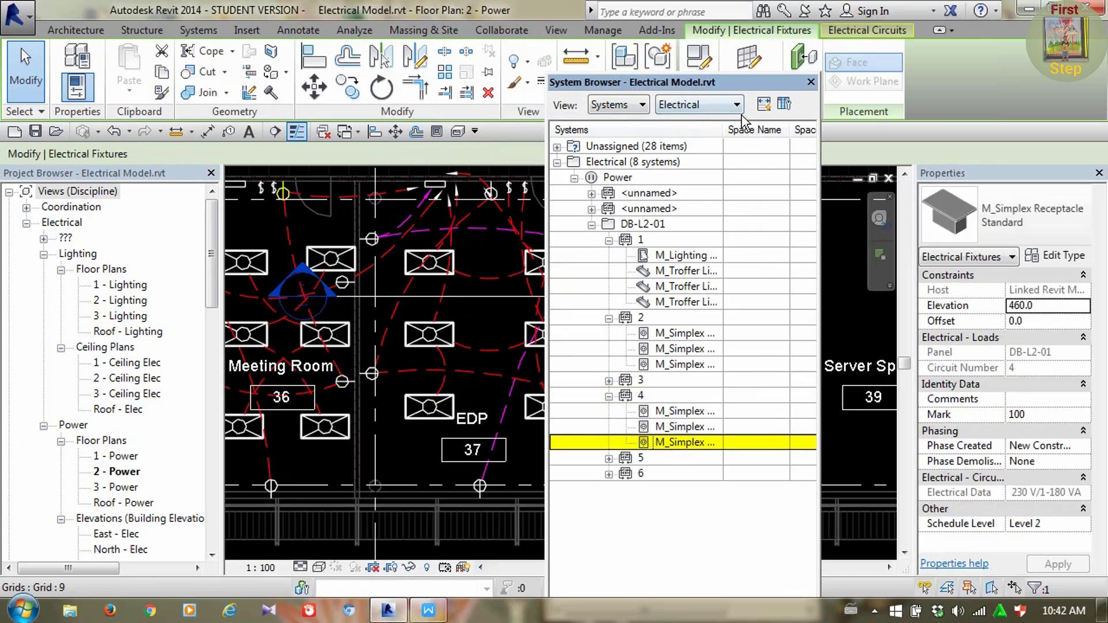
Examine which lighting switch and troffer lights in the EDP room belong to circuit 1 of DB-L2-01
{"action": "left_click_drag", "start_coordinate": [747, 85], "coordinate": [861, 223]}
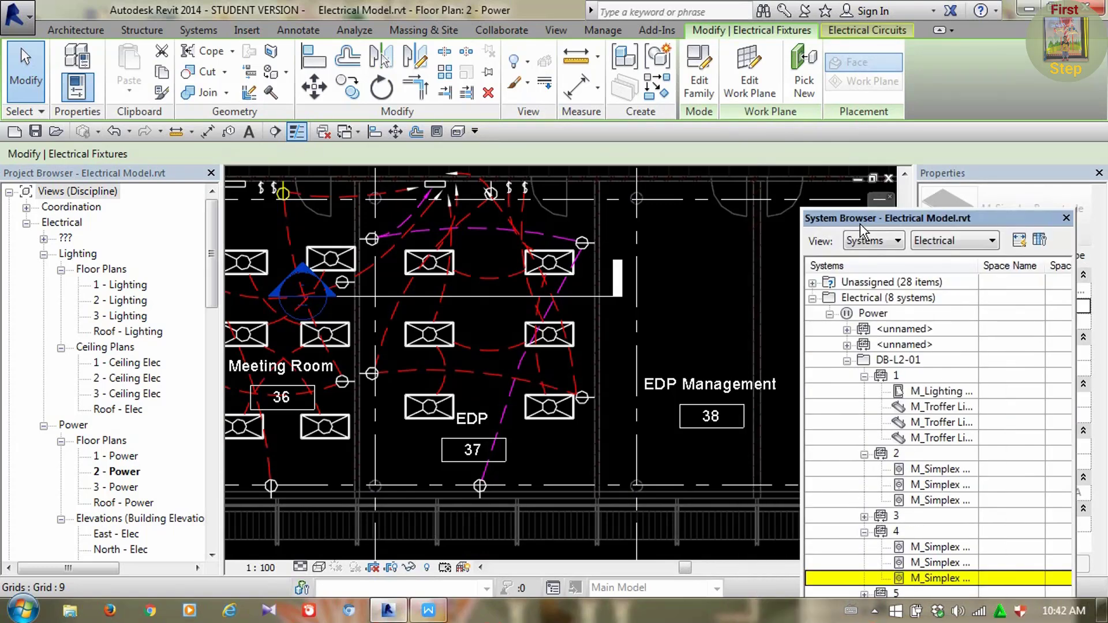
{"action": "left_click", "coordinate": [922, 392]}
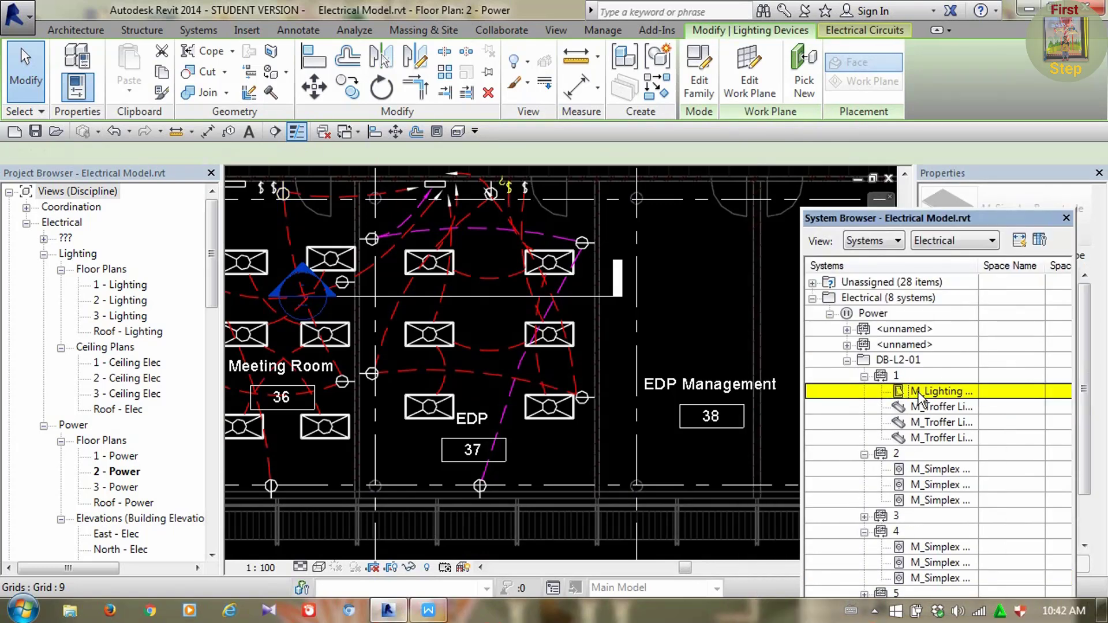
{"action": "left_click", "coordinate": [927, 407]}
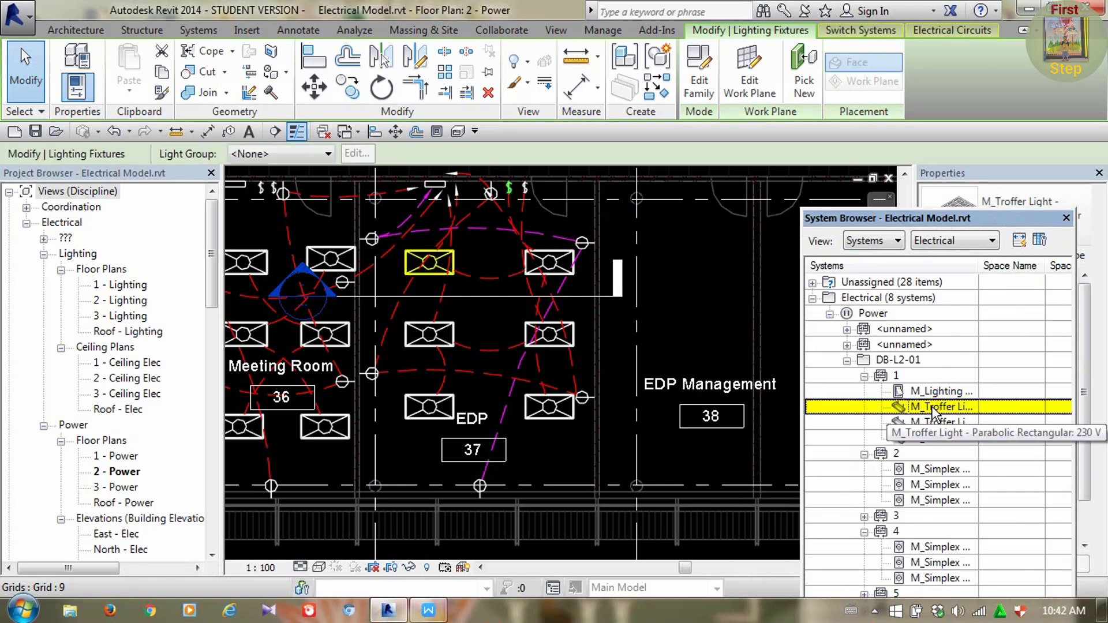
{"action": "left_click", "coordinate": [934, 423]}
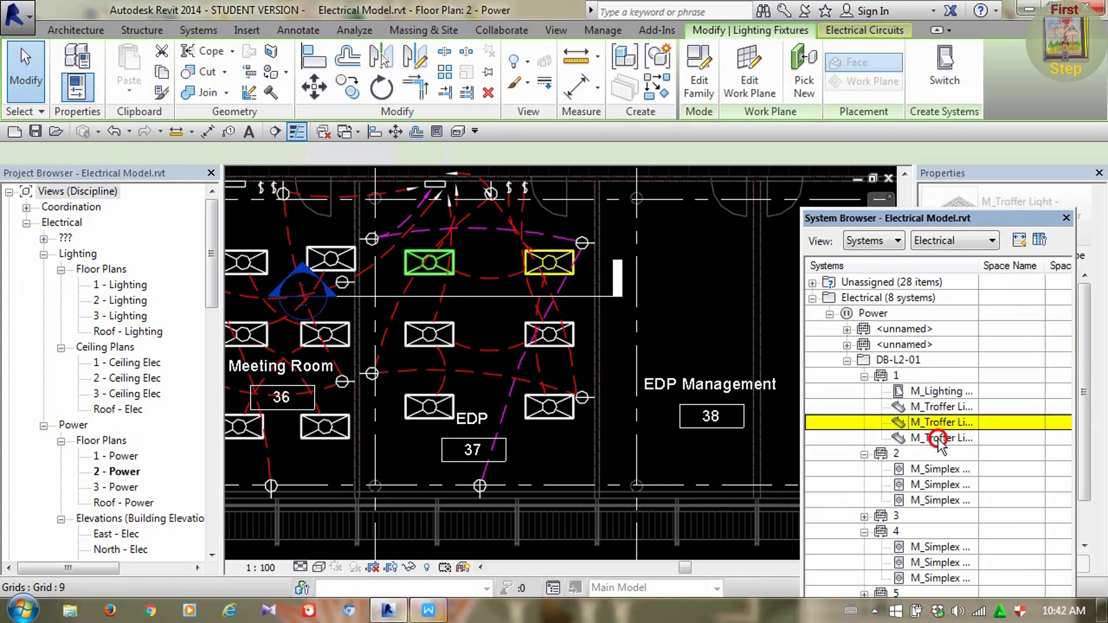
{"action": "left_click", "coordinate": [938, 438]}
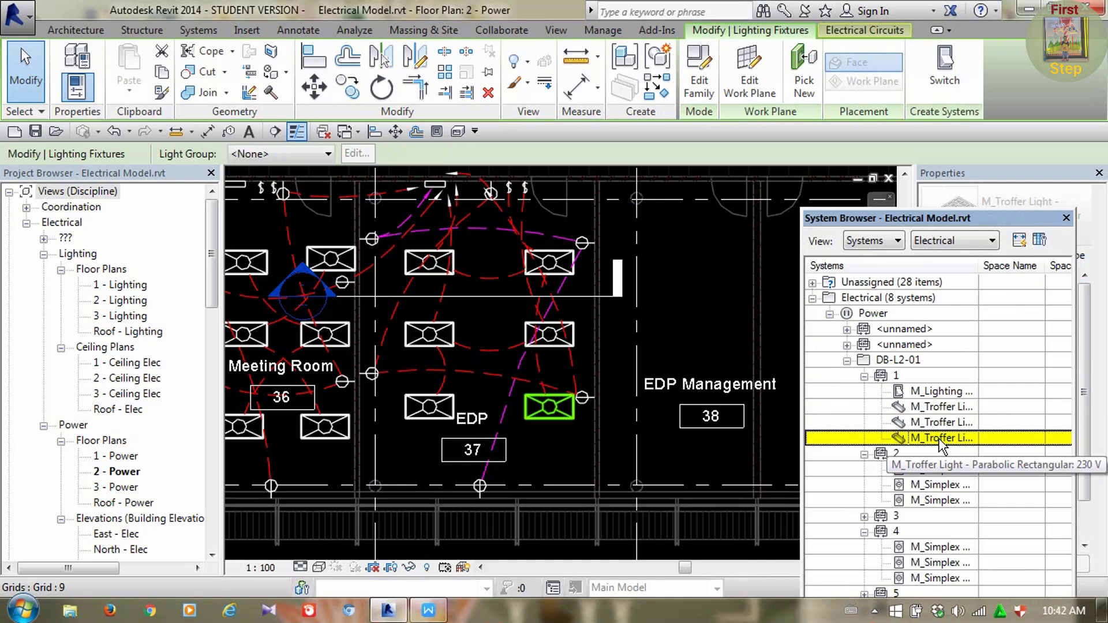
{"action": "left_click", "coordinate": [935, 408]}
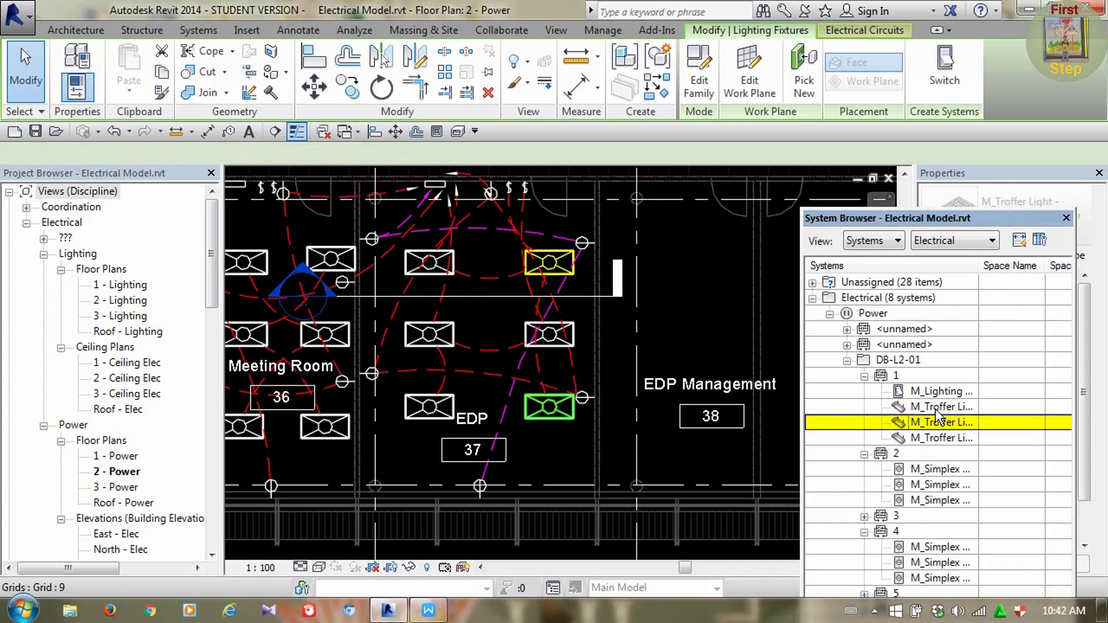
Select the whole electrical network of the wire joining the two uppermost troffer lights in the EDP room
{"action": "left_click", "coordinate": [426, 276]}
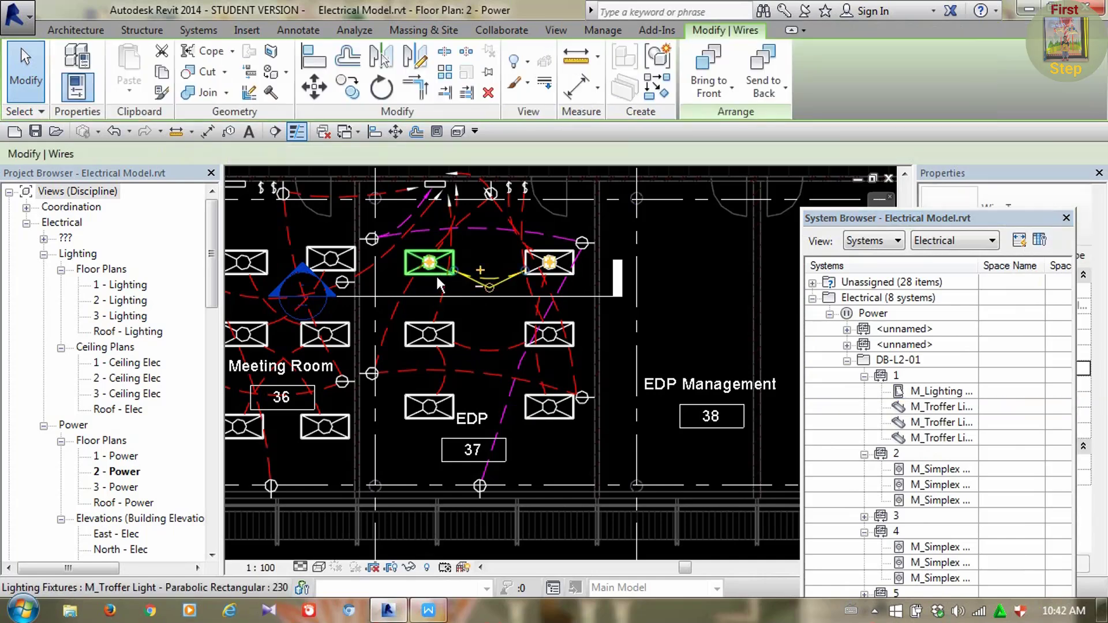
{"action": "key", "text": "Tab"}
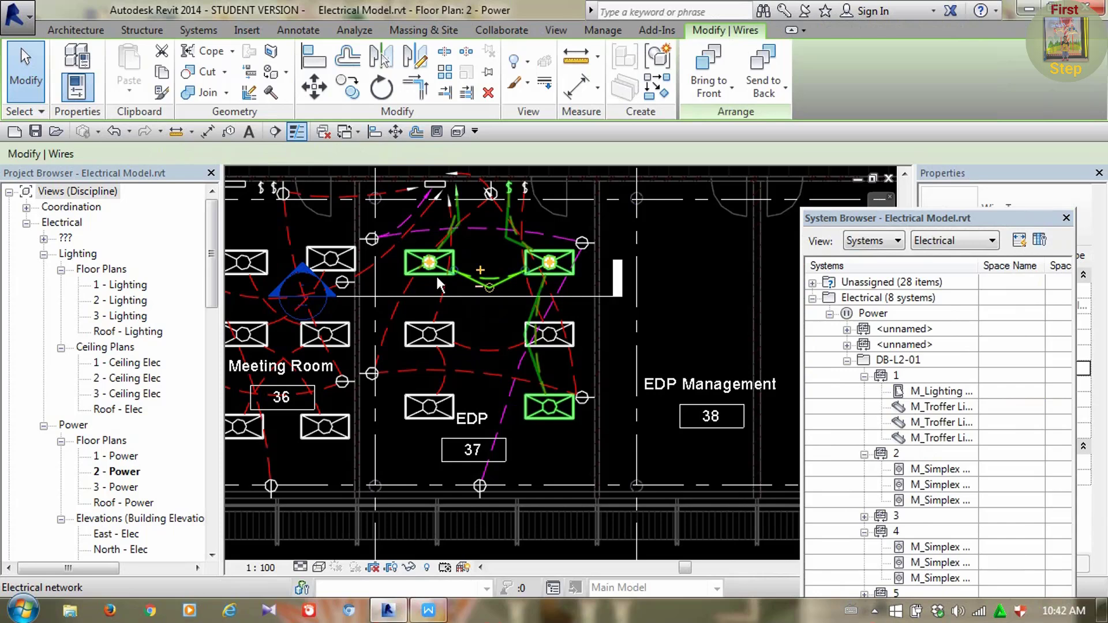
{"action": "left_click", "coordinate": [437, 278]}
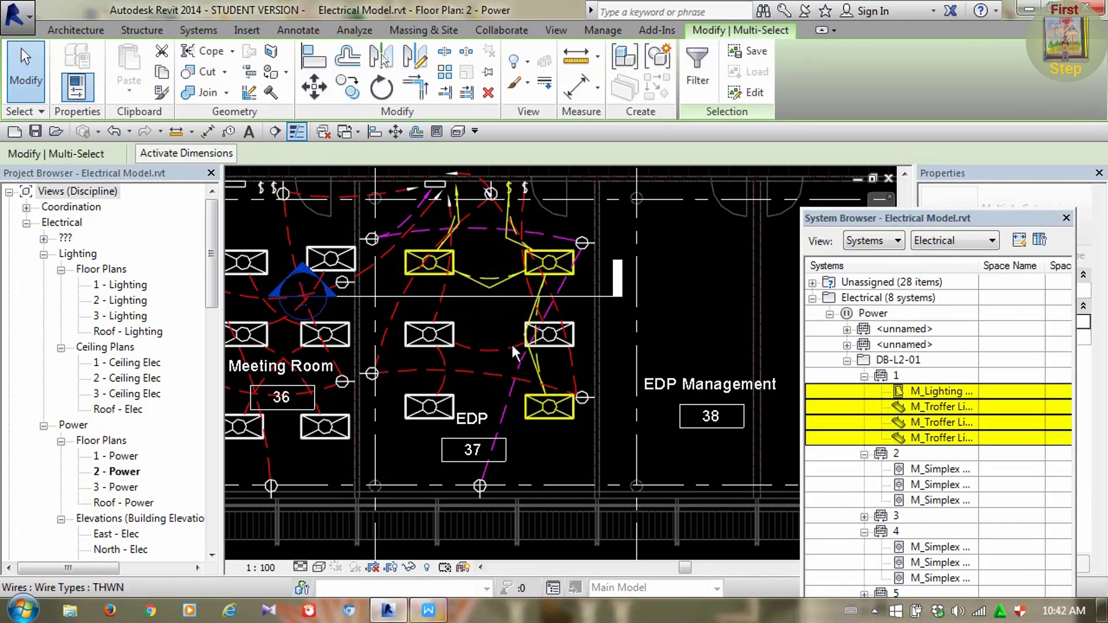
Set the Comments of the selected circuit 1 network to L1, apply it, and clear the selection
{"action": "left_click_drag", "start_coordinate": [992, 225], "coordinate": [928, 64]}
{"action": "left_click", "coordinate": [1078, 356]}
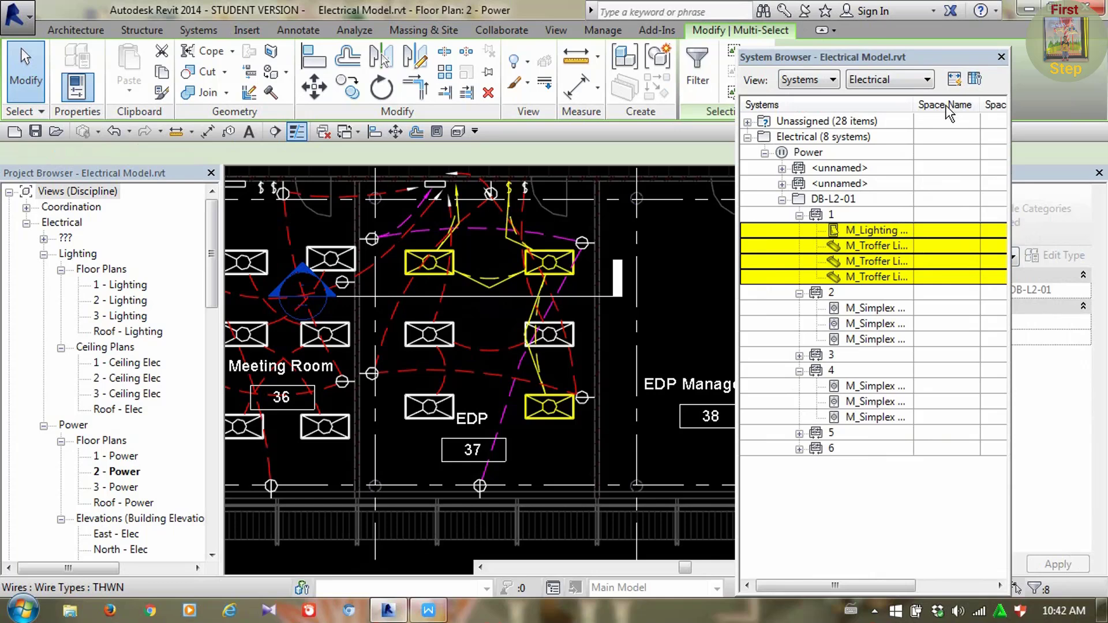
{"action": "left_click_drag", "start_coordinate": [958, 60], "coordinate": [781, 195]}
{"action": "left_click", "coordinate": [1029, 322]}
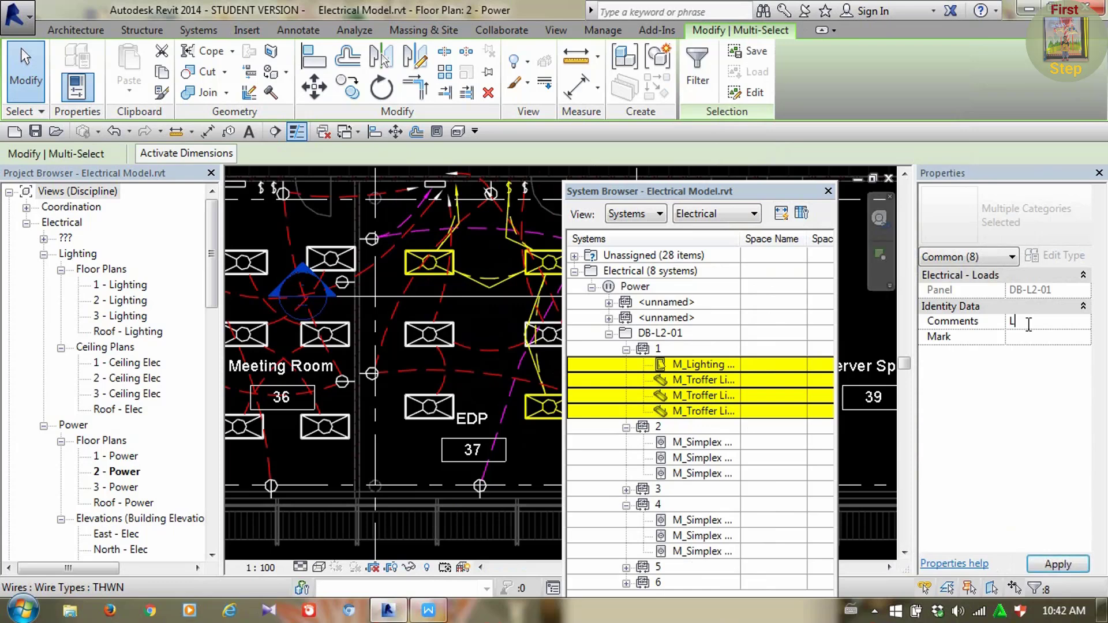
{"action": "left_click", "coordinate": [1059, 564]}
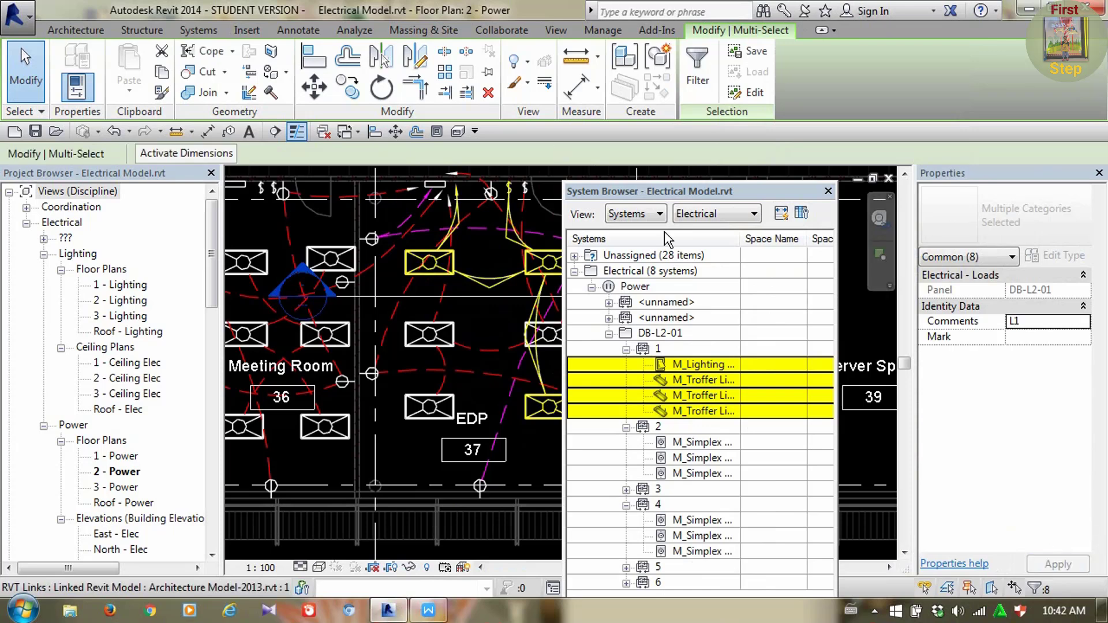
{"action": "left_click", "coordinate": [496, 317]}
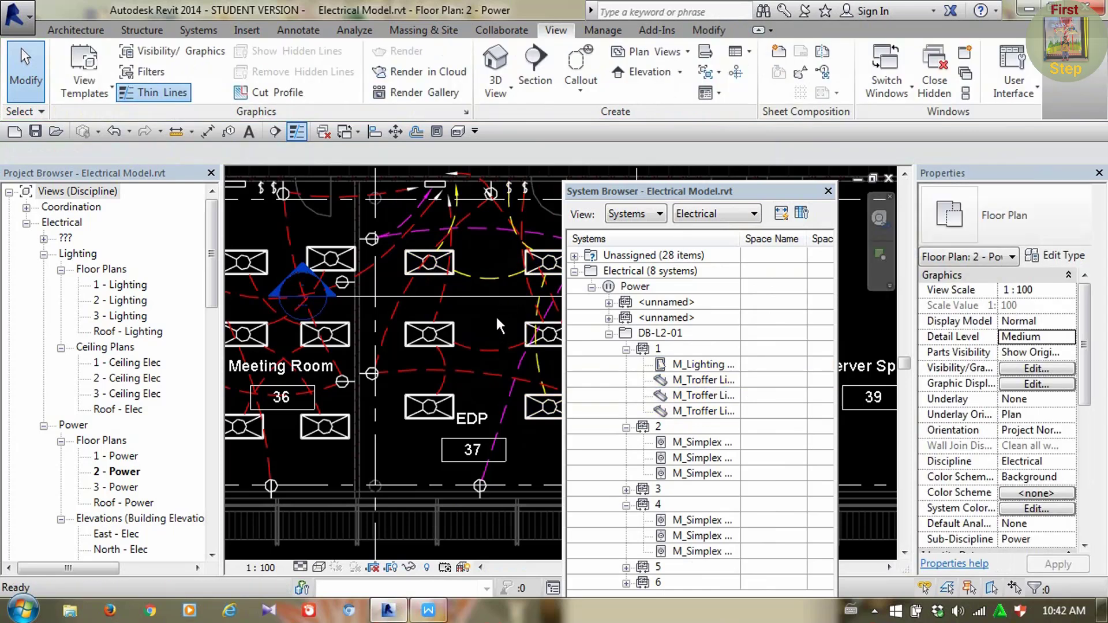
Select the whole electrical network of circuit 3, which links the middle-row troffer lights in the EDP room
{"action": "middle_click_drag", "start_coordinate": [479, 346], "coordinate": [419, 323]}
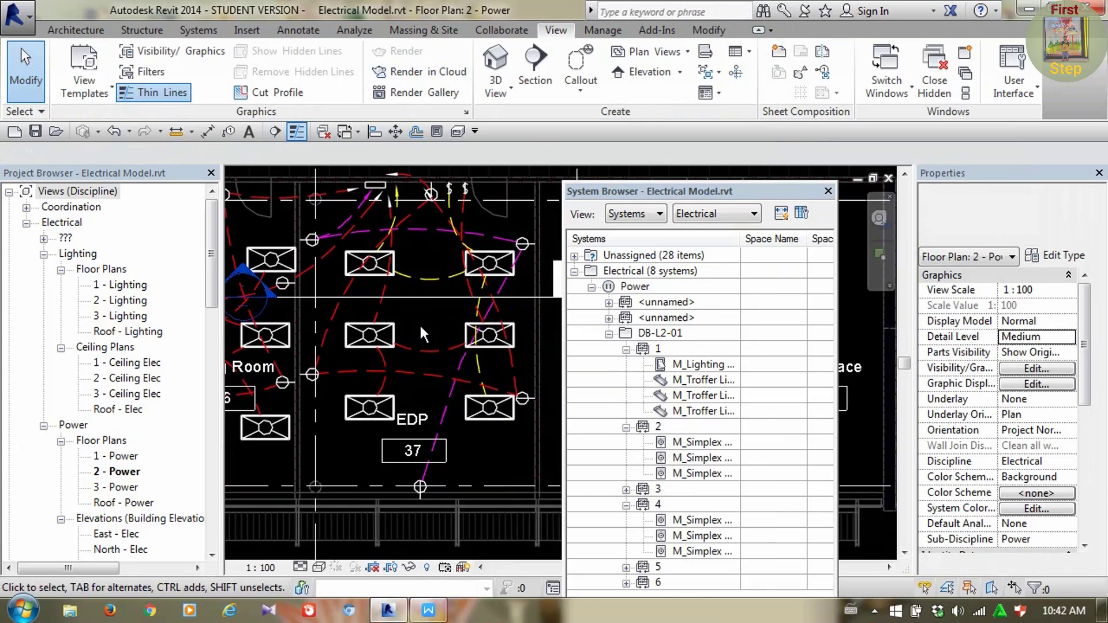
{"action": "mouse_move", "coordinate": [814, 191]}
{"action": "left_mouse_down"}
{"action": "mouse_move", "coordinate": [820, 162]}
{"action": "mouse_move", "coordinate": [796, 190]}
{"action": "mouse_move", "coordinate": [837, 193]}
{"action": "mouse_move", "coordinate": [827, 200]}
{"action": "left_mouse_up"}
{"action": "left_click", "coordinate": [855, 172]}
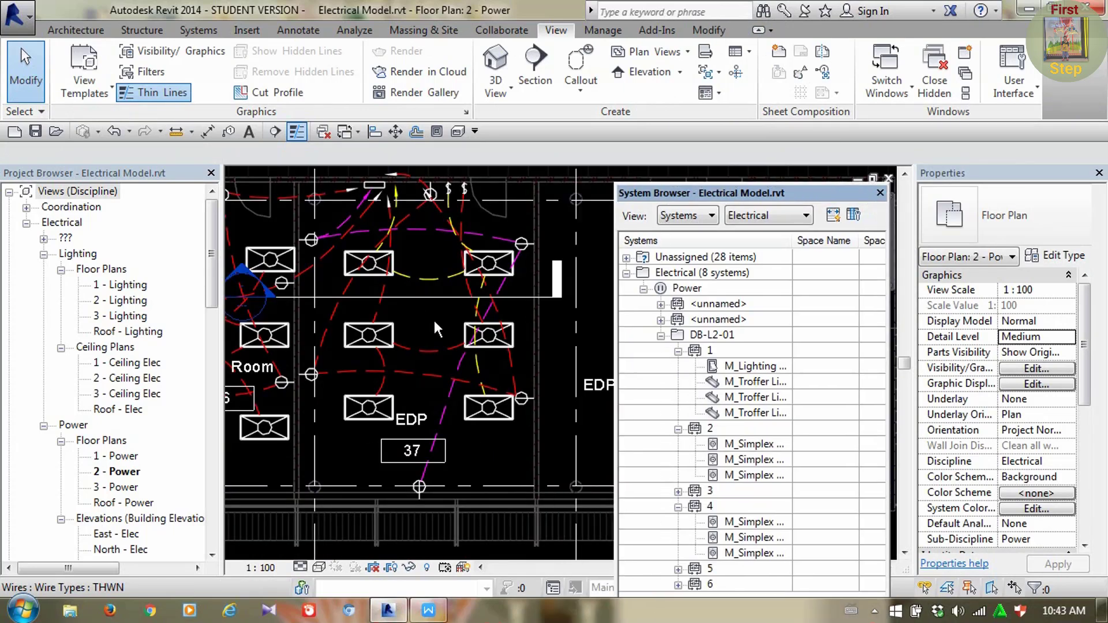
{"action": "scroll", "coordinate": [432, 317], "scroll_direction": "down", "scroll_amount": 5}
{"action": "middle_click_drag", "start_coordinate": [431, 321], "coordinate": [304, 346]}
{"action": "middle_click_drag", "start_coordinate": [512, 403], "coordinate": [401, 398]}
{"action": "scroll", "coordinate": [519, 451], "scroll_direction": "up", "scroll_amount": 5}
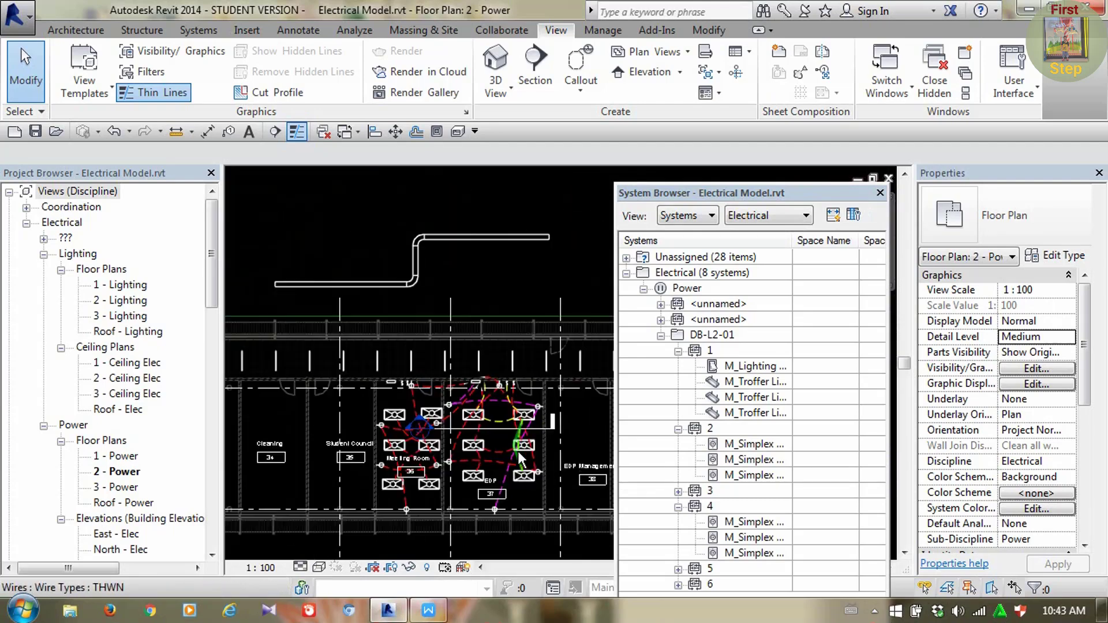
{"action": "scroll", "coordinate": [518, 452], "scroll_direction": "up", "scroll_amount": 4}
{"action": "middle_click_drag", "start_coordinate": [517, 451], "coordinate": [455, 386]}
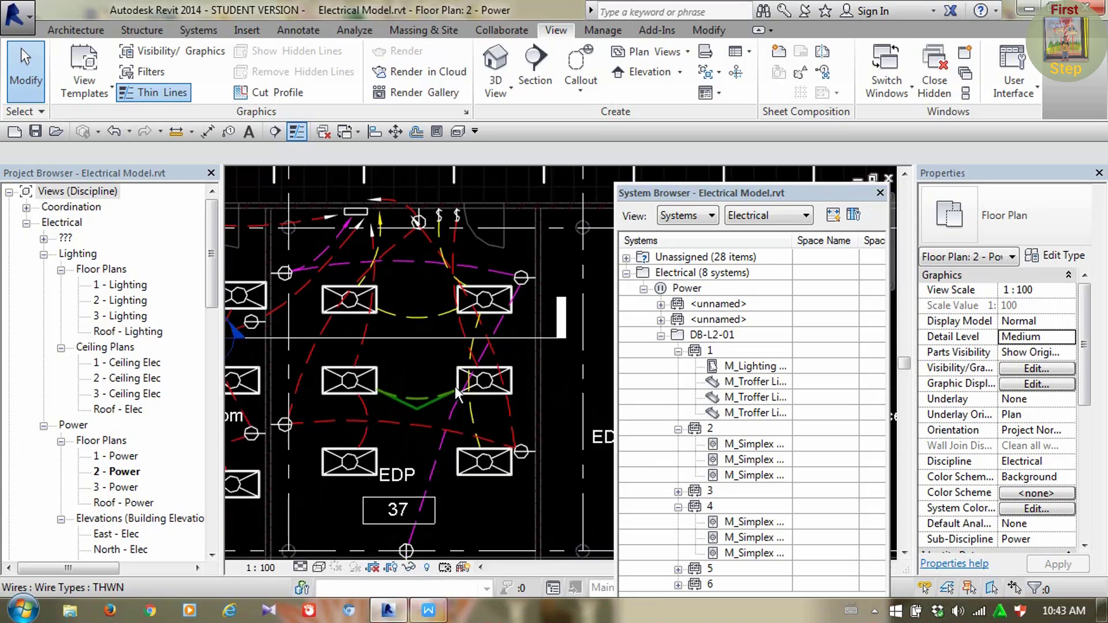
{"action": "key", "text": "Tab"}
{"action": "left_click", "coordinate": [456, 263]}
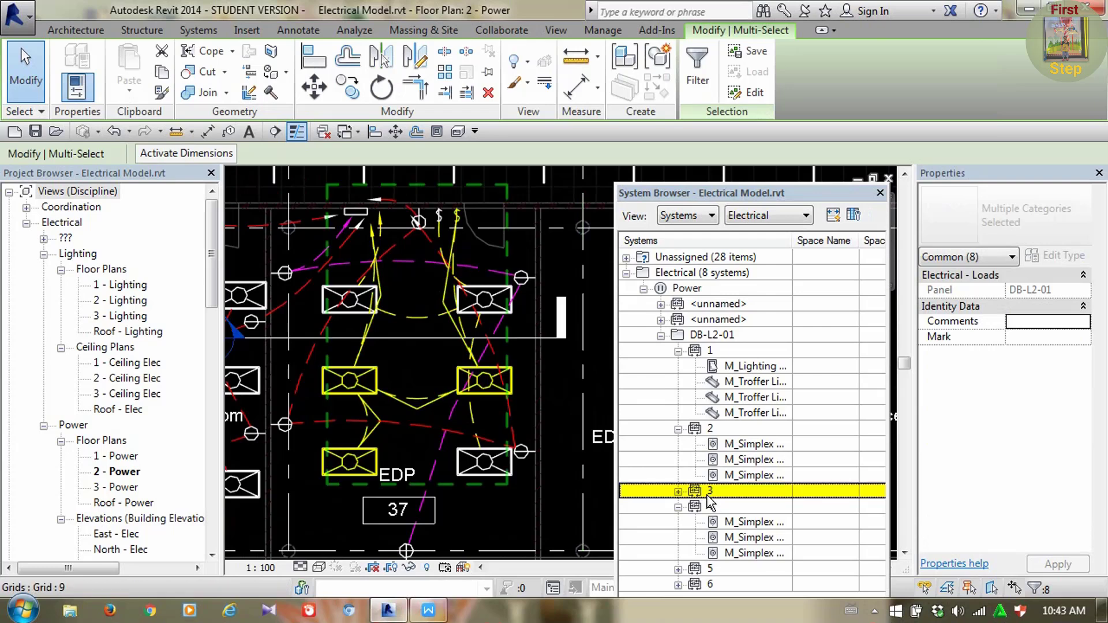
Set the Comments of the selected circuit 3 network to L3, apply it, and clear the selection
{"action": "left_click", "coordinate": [1039, 323]}
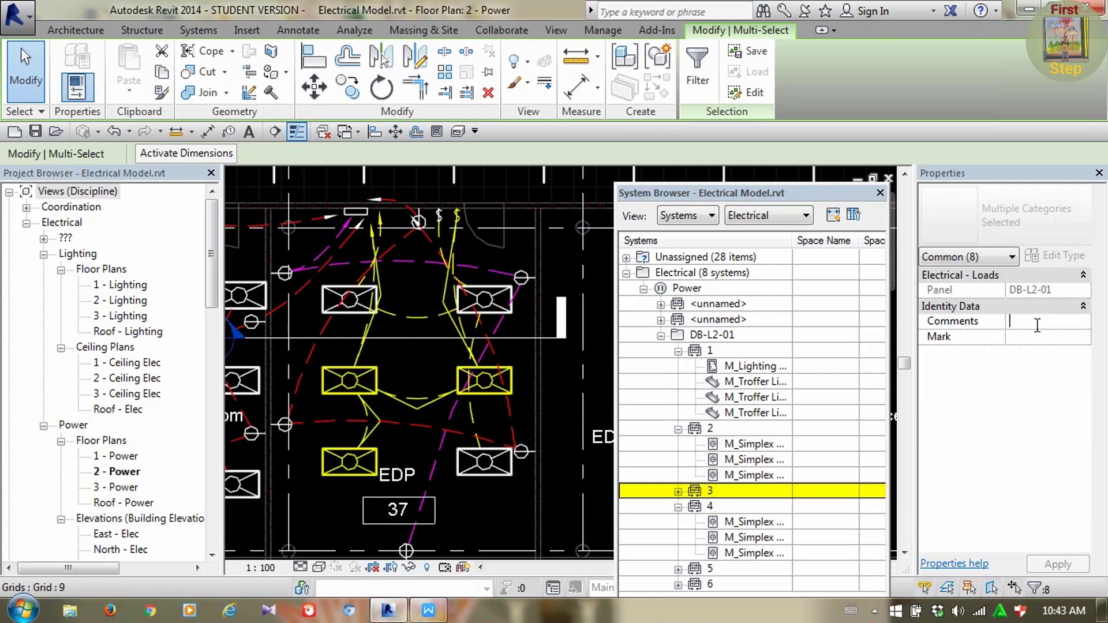
{"action": "type", "text": "L3"}
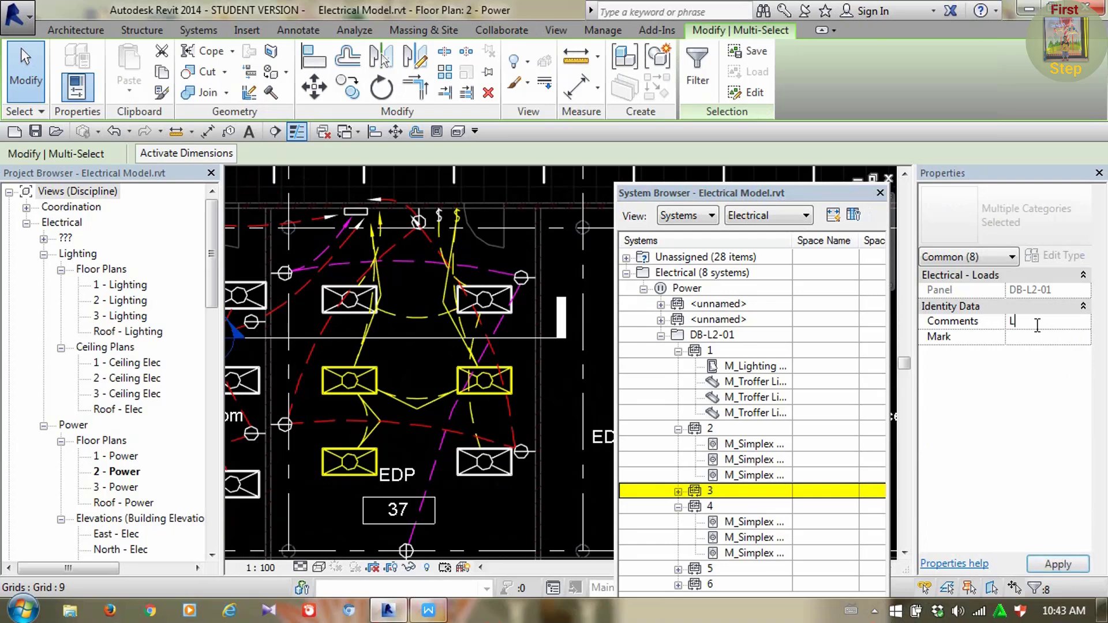
{"action": "left_click", "coordinate": [1074, 566]}
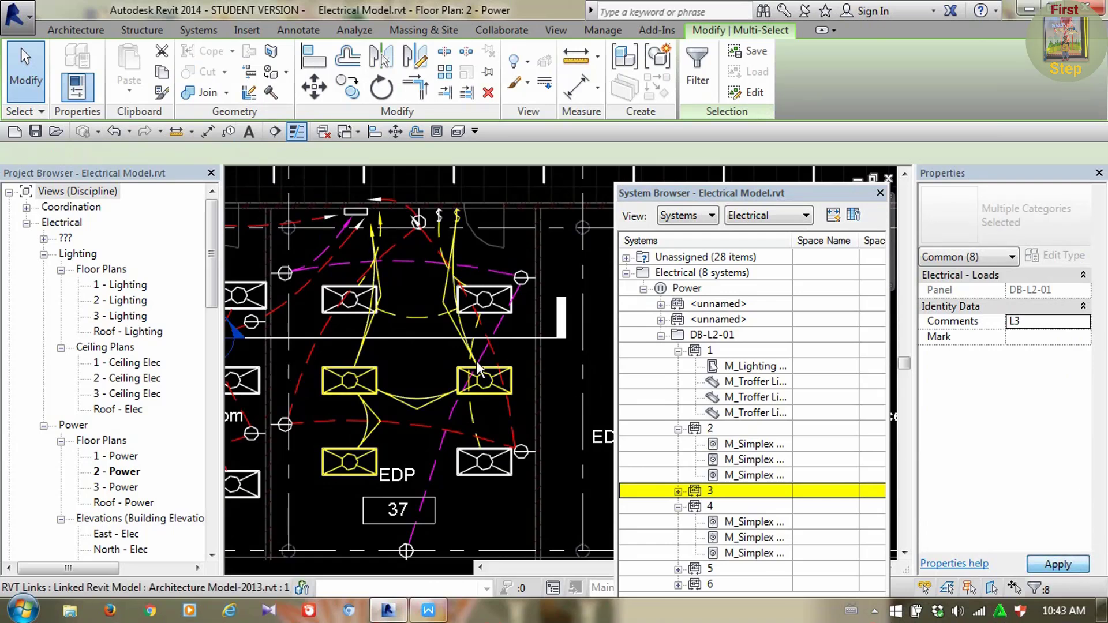
{"action": "left_click", "coordinate": [400, 407]}
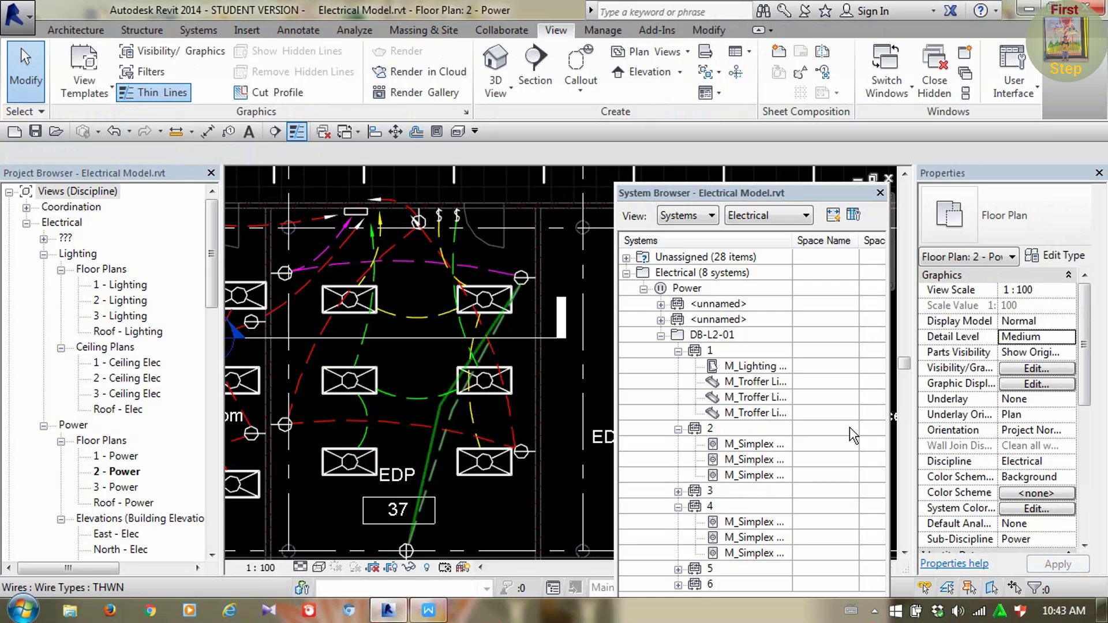
Examine DB-L2-01's circuits 6 and 5 and the lighting devices of circuits 3 and 1 through the System Browser
{"action": "left_click_drag", "start_coordinate": [742, 202], "coordinate": [734, 155]}
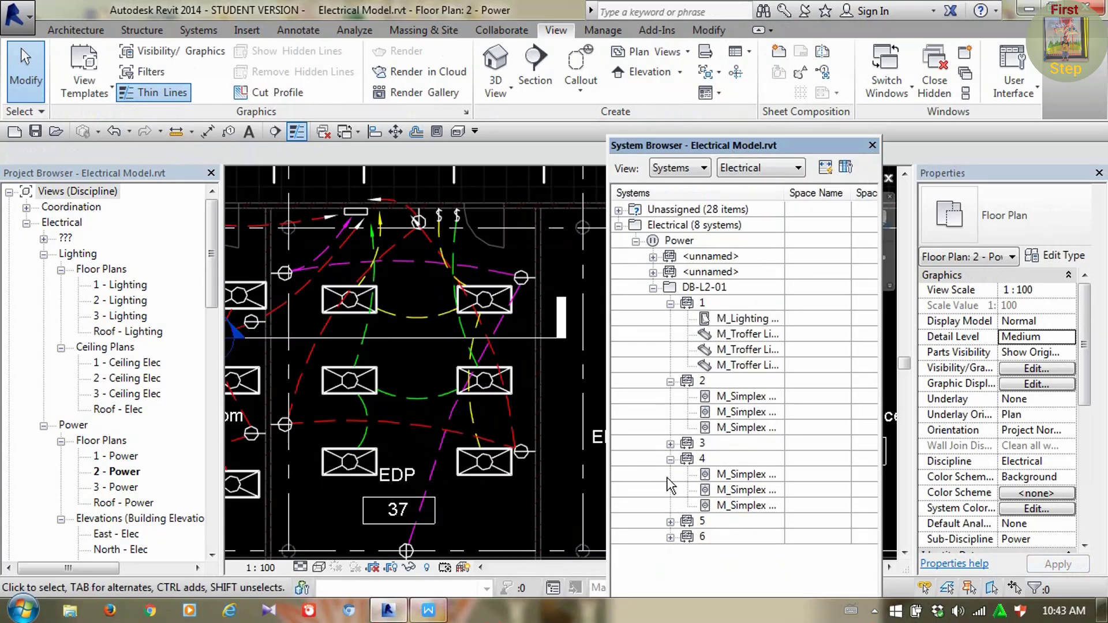
{"action": "left_click", "coordinate": [705, 537]}
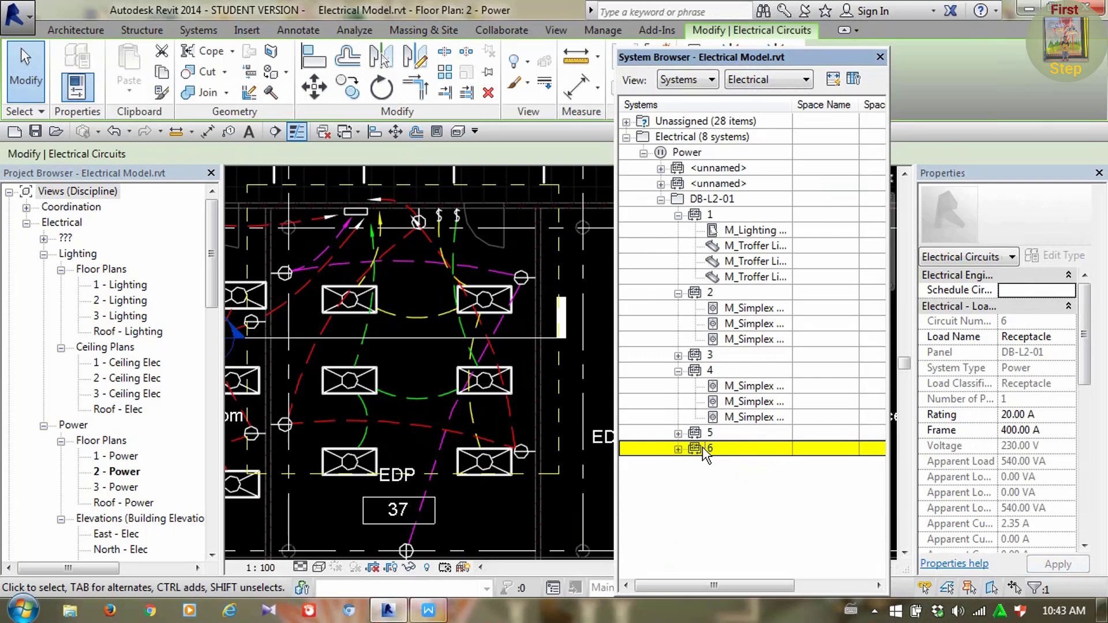
{"action": "key", "text": "Escape"}
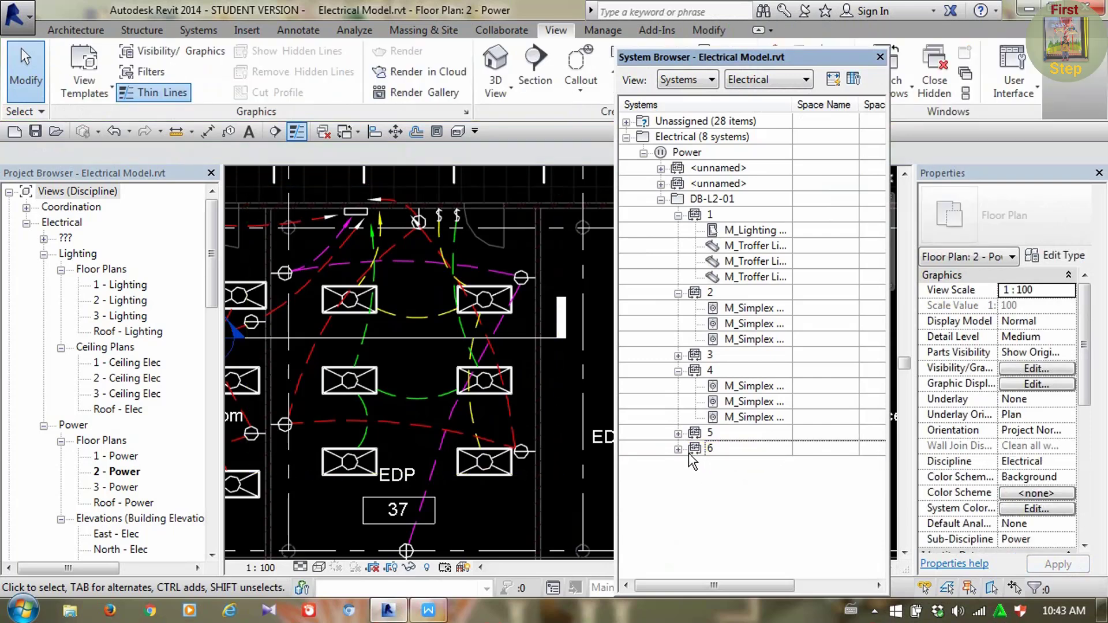
{"action": "left_click", "coordinate": [723, 432]}
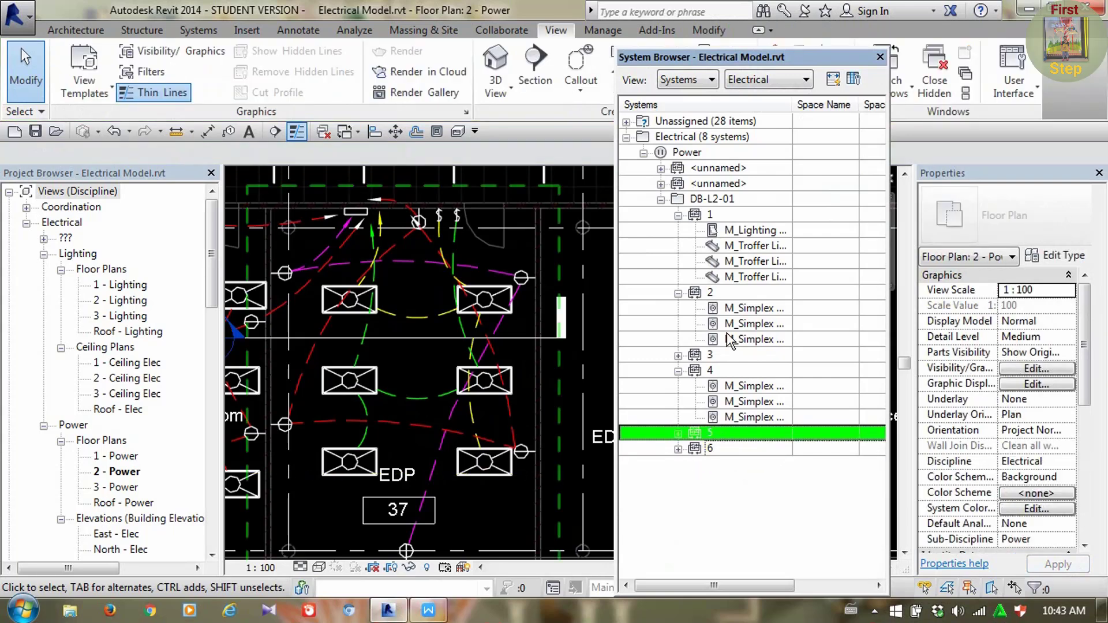
{"action": "left_click", "coordinate": [679, 355]}
{"action": "left_click", "coordinate": [742, 371]}
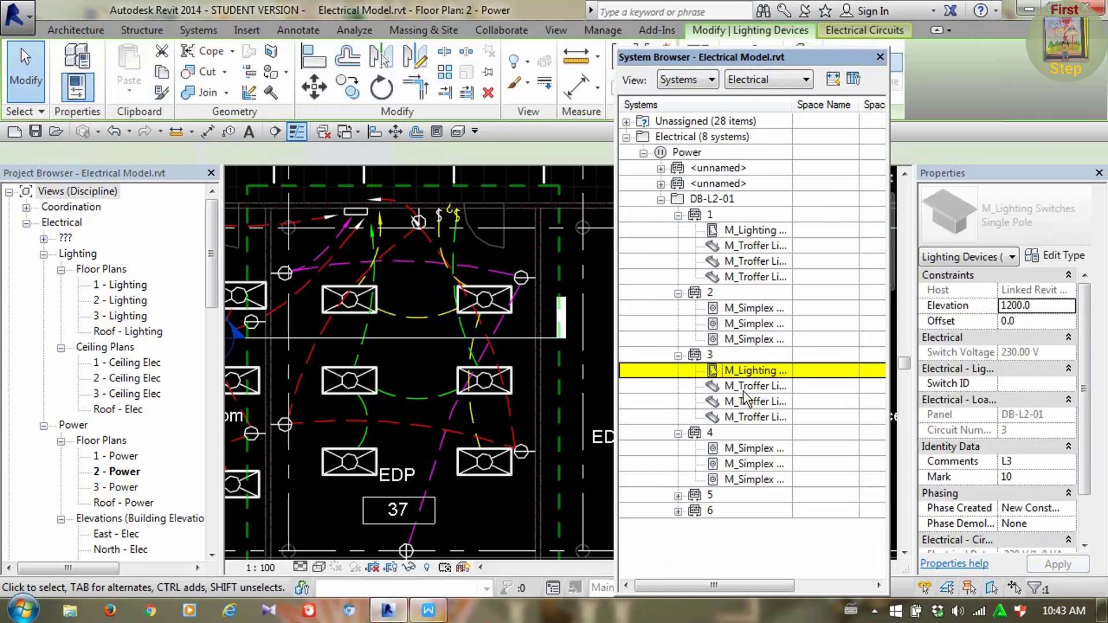
{"action": "left_click", "coordinate": [744, 391]}
{"action": "key", "text": "Escape"}
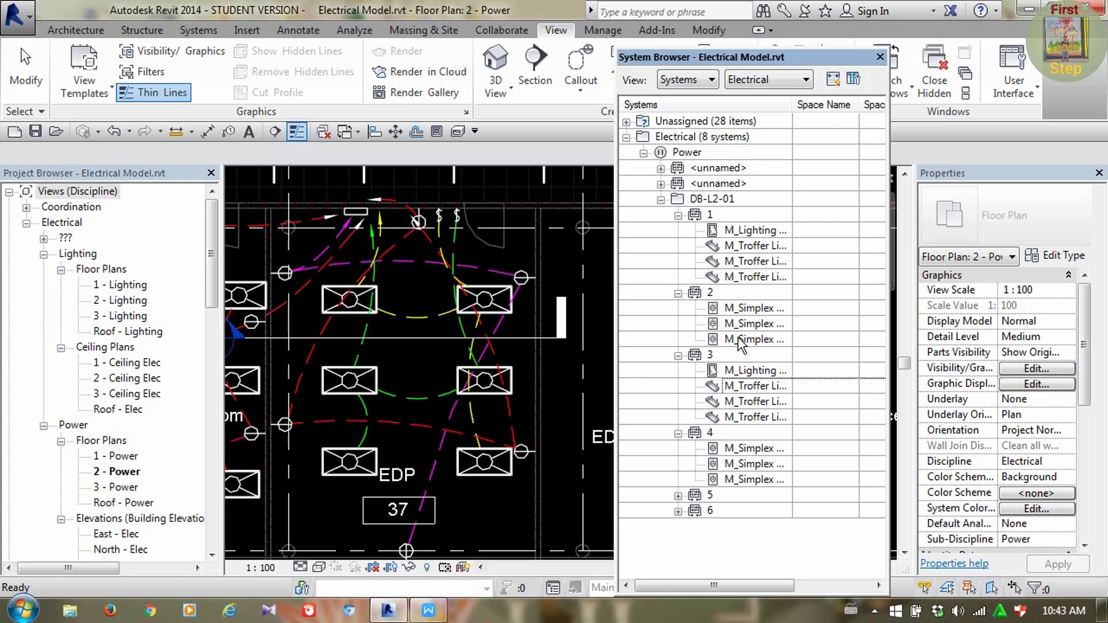
{"action": "left_click", "coordinate": [750, 233]}
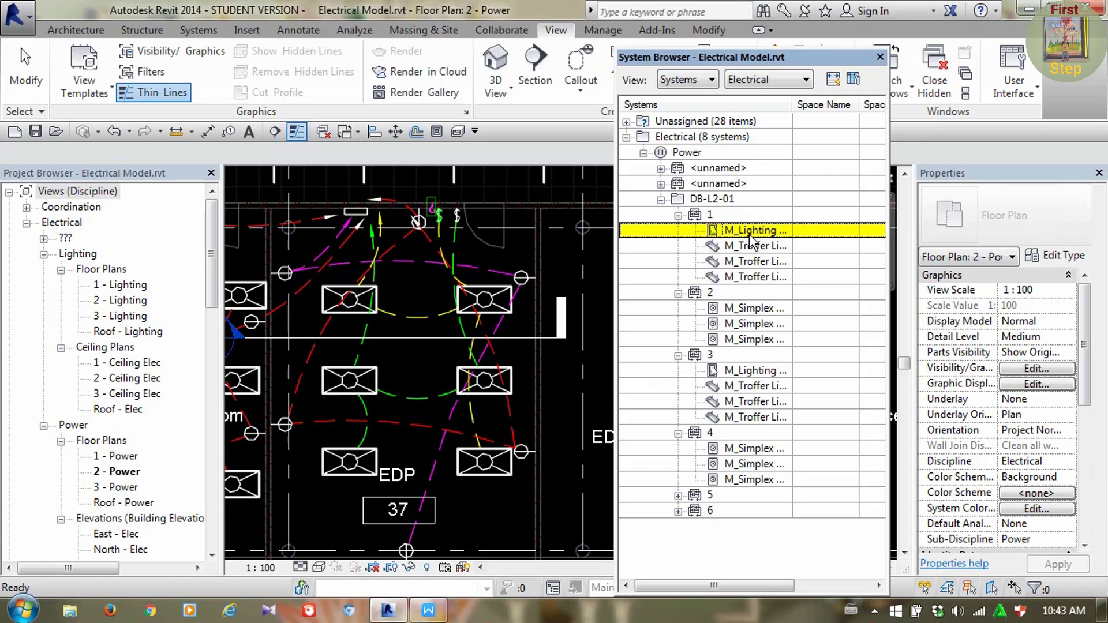
Examine the three receptacles of DB-L2-01's circuit 2 through the System Browser, highlighting them together in the plan, and clear the selection
{"action": "left_click", "coordinate": [753, 309]}
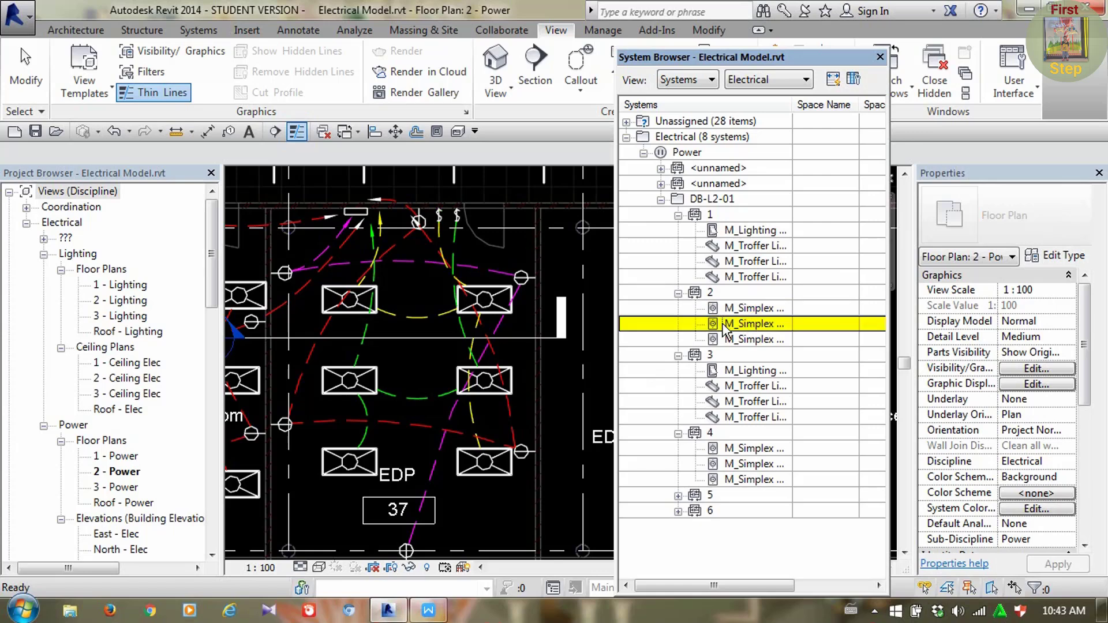
{"action": "left_click", "coordinate": [754, 339]}
{"action": "left_click", "coordinate": [759, 309]}
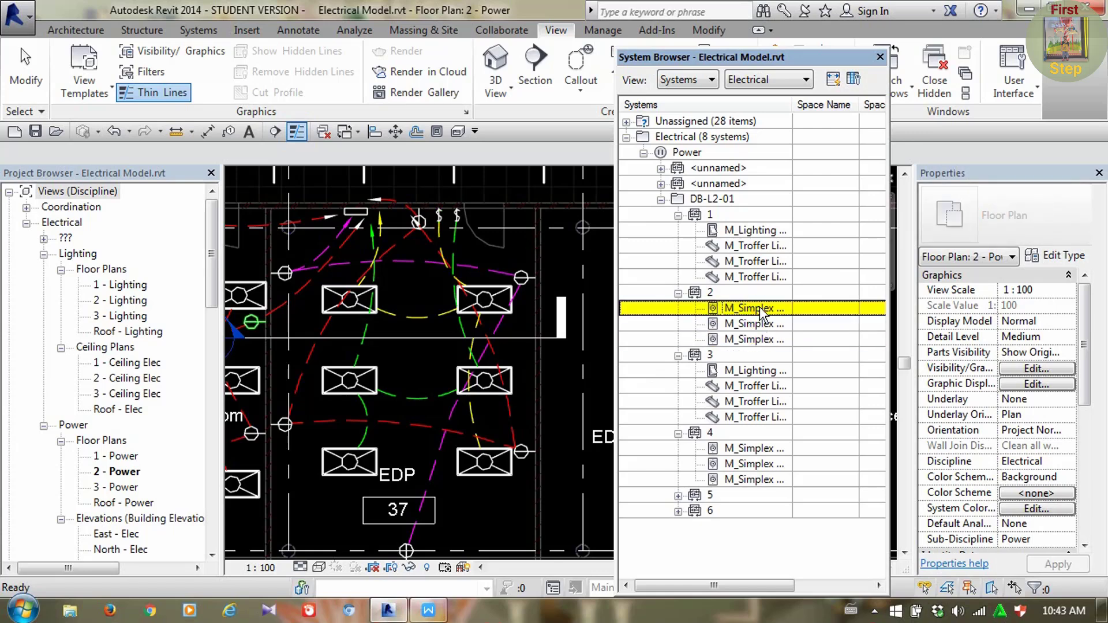
{"action": "left_click", "coordinate": [761, 324], "text": "ctrl"}
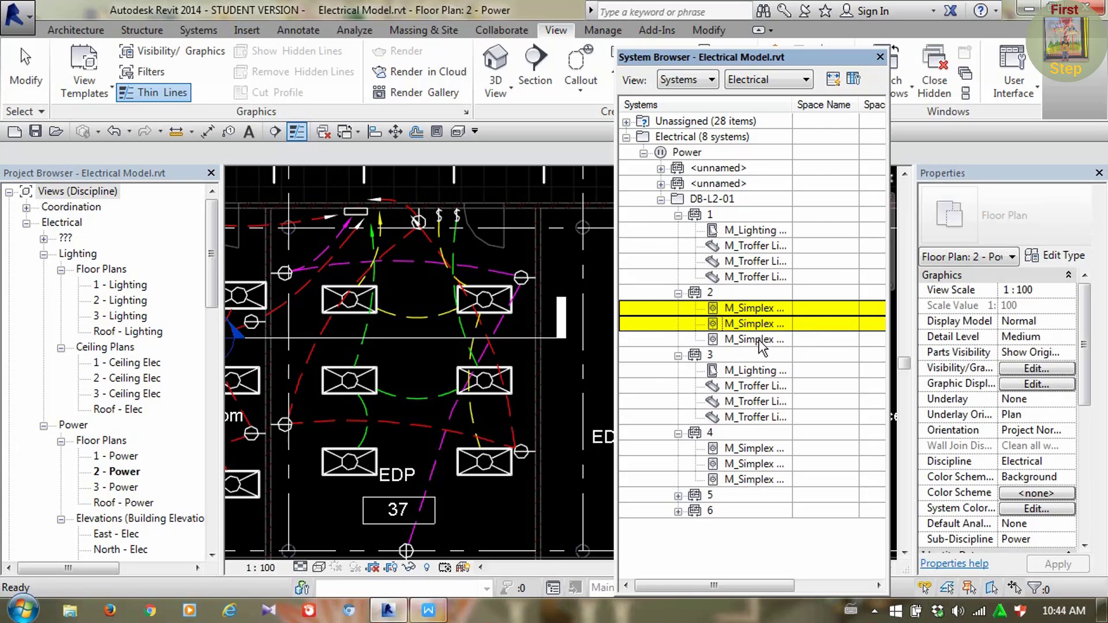
{"action": "left_click", "coordinate": [760, 341], "text": "ctrl"}
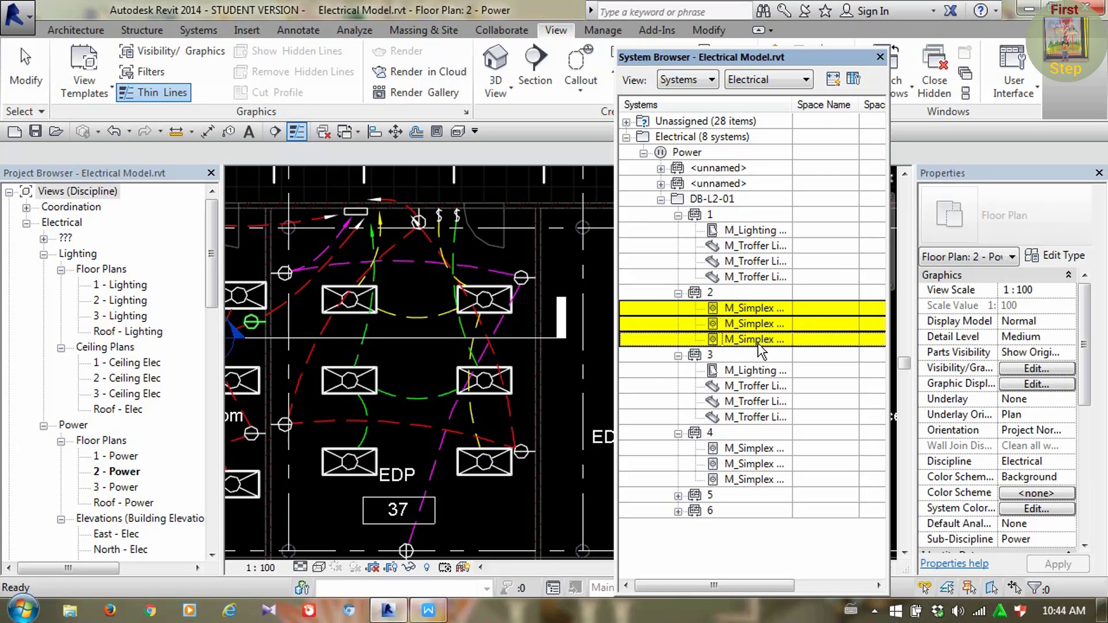
{"action": "left_click", "coordinate": [413, 320]}
{"action": "left_click", "coordinate": [416, 292]}
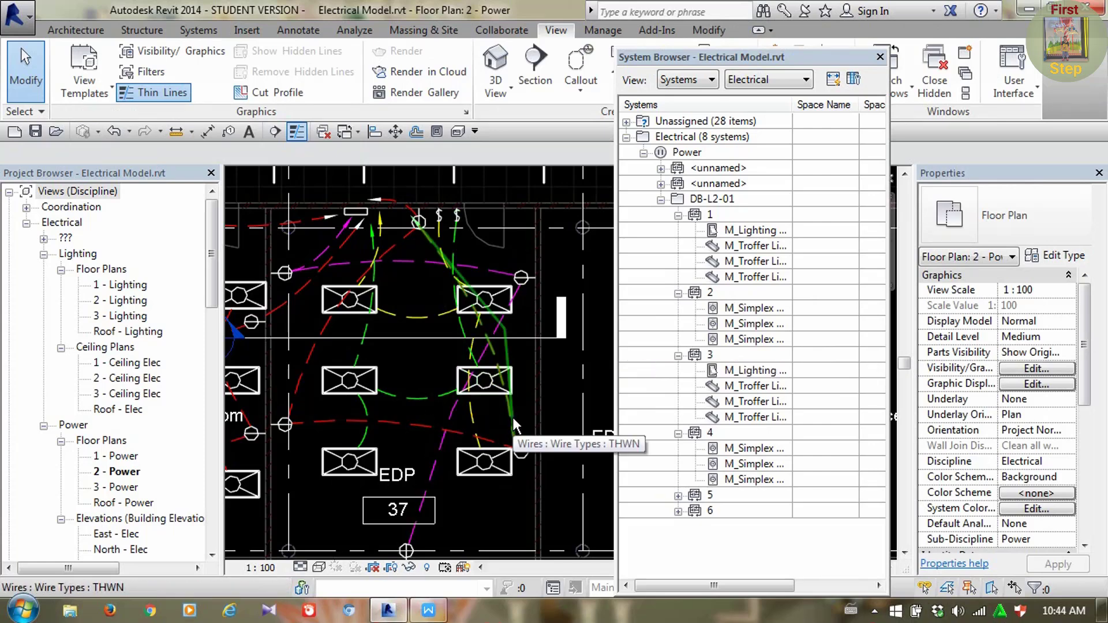
Check which DB-L2-01 circuit the red-wired EDP receptacle network belongs to, clear the selection, and close the System Browser
{"action": "key", "text": "Tab"}
{"action": "left_click", "coordinate": [512, 417]}
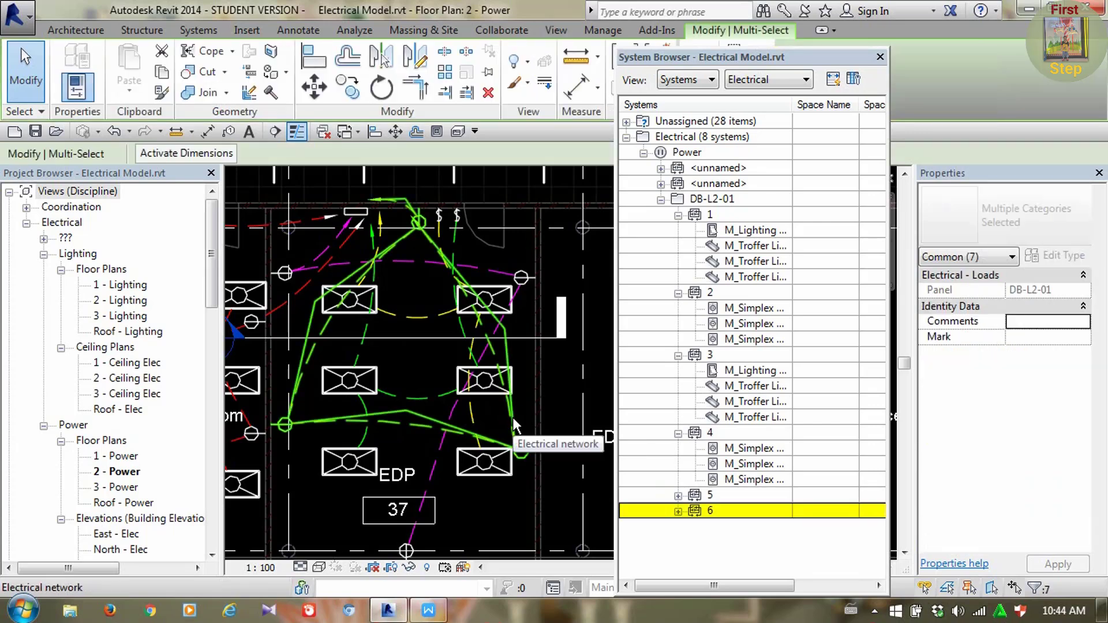
{"action": "key", "text": "Escape"}
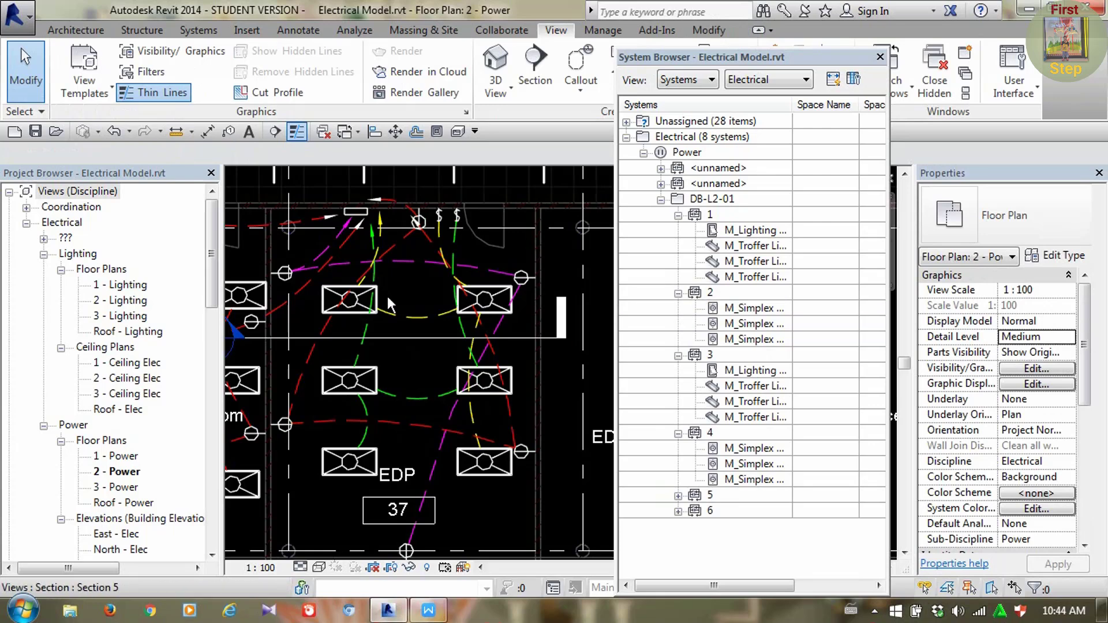
{"action": "middle_click_drag", "start_coordinate": [474, 459], "coordinate": [504, 438]}
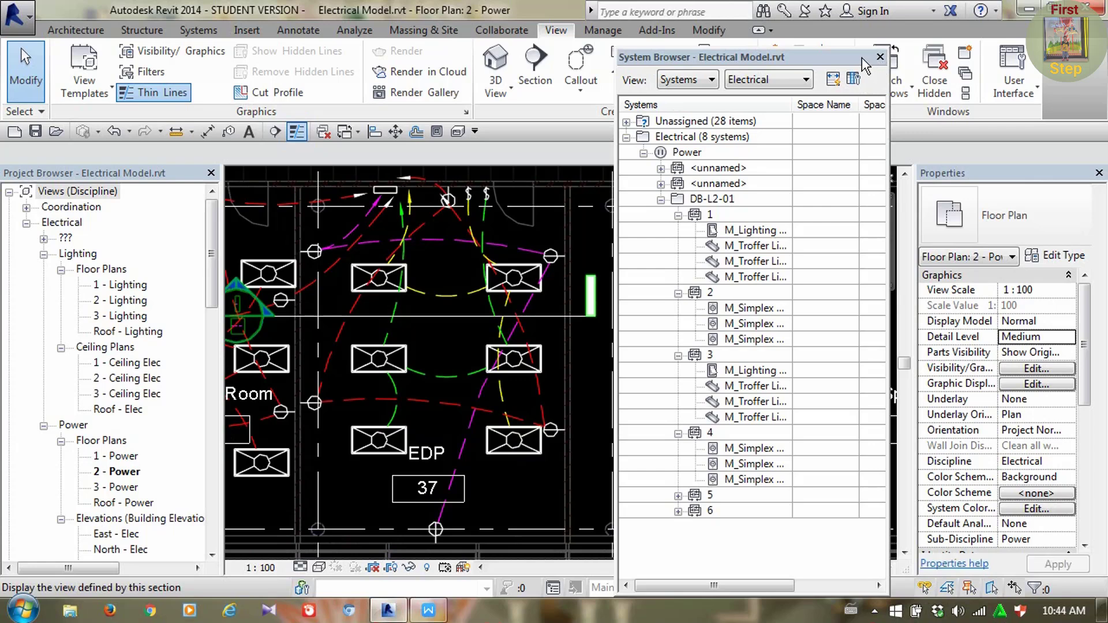
{"action": "left_click", "coordinate": [881, 57]}
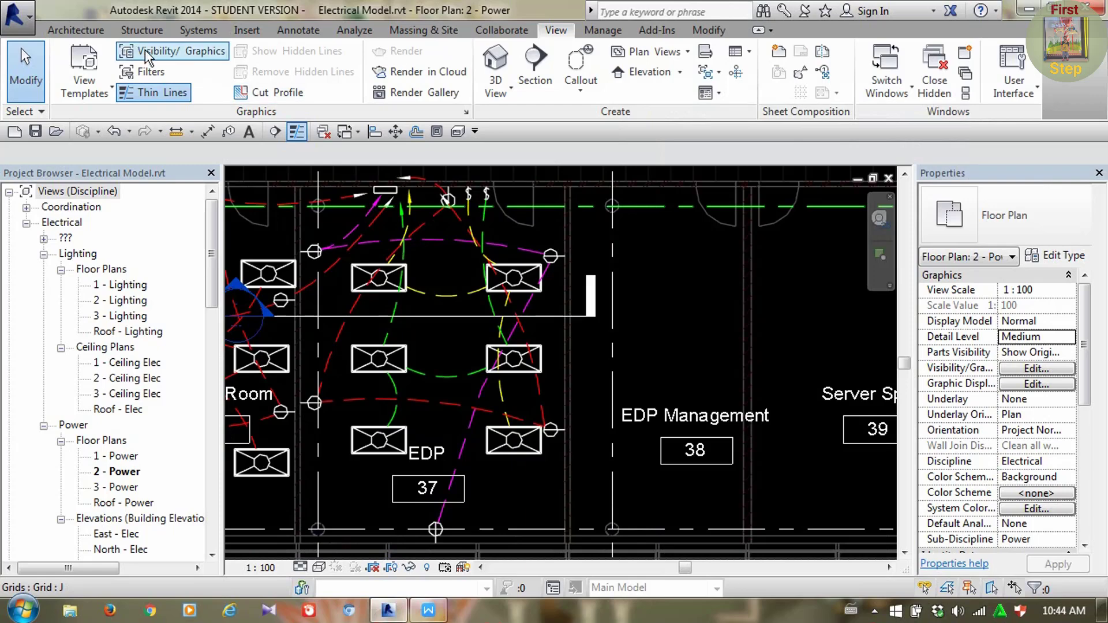
Create a new criteria-based filter named Phase F from the 2 - Power view's visibility and graphic overrides
{"action": "left_click", "coordinate": [160, 50]}
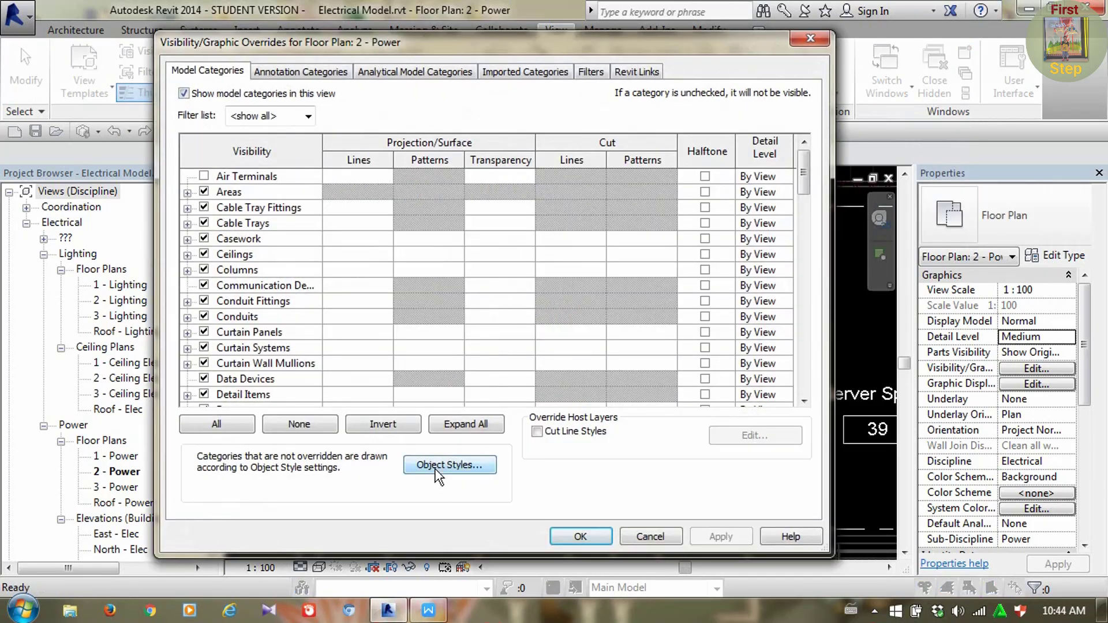
{"action": "left_click", "coordinate": [591, 71]}
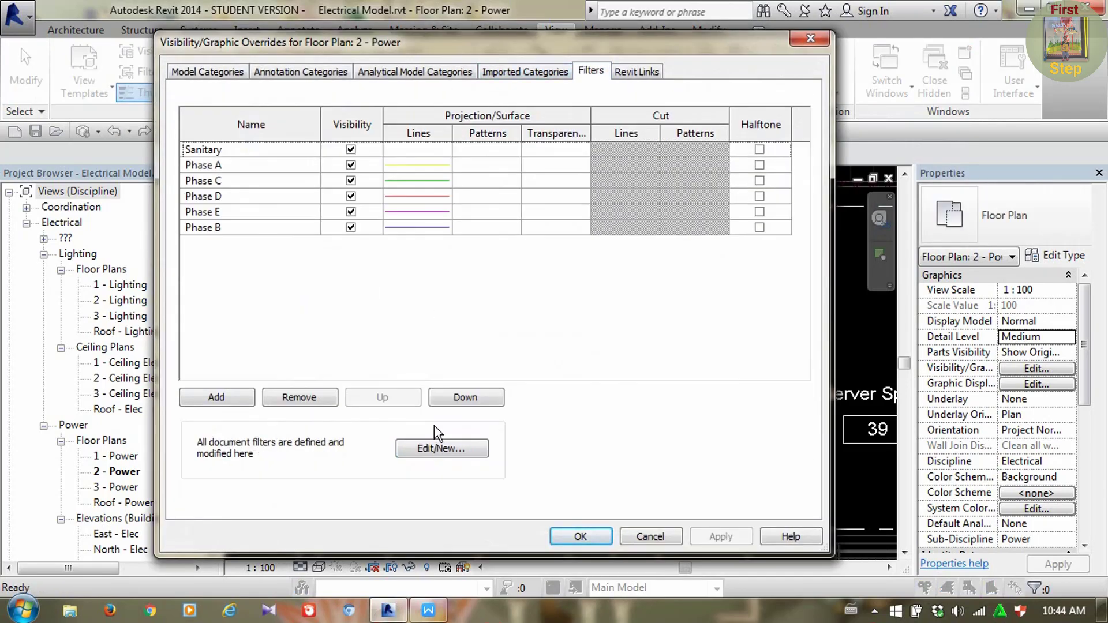
{"action": "left_click", "coordinate": [217, 396]}
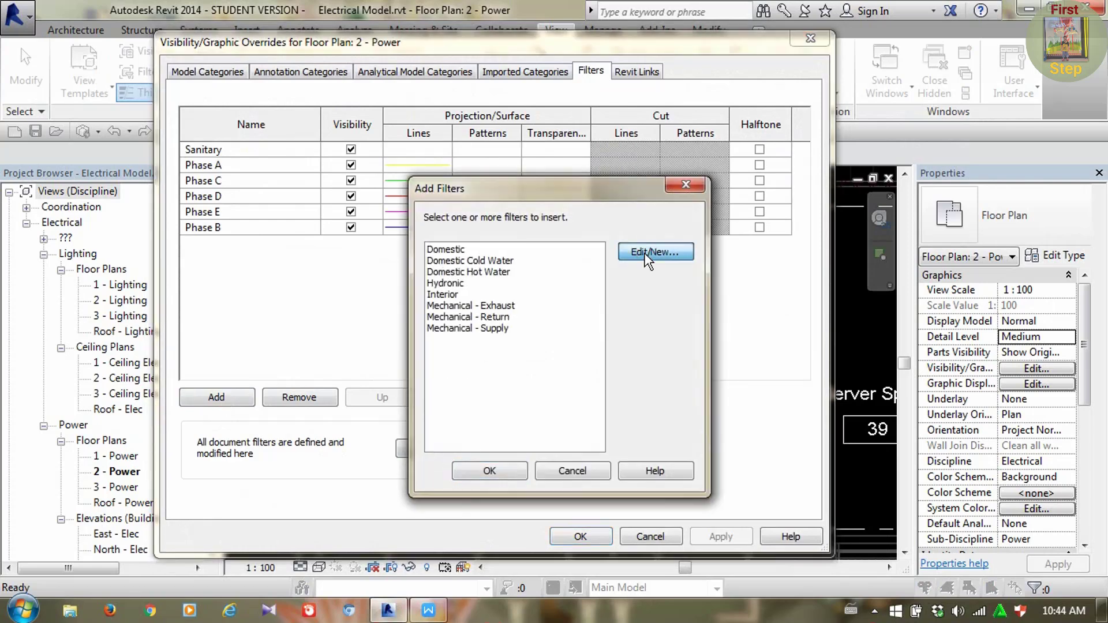
{"action": "left_click", "coordinate": [645, 252]}
{"action": "left_click", "coordinate": [417, 424]}
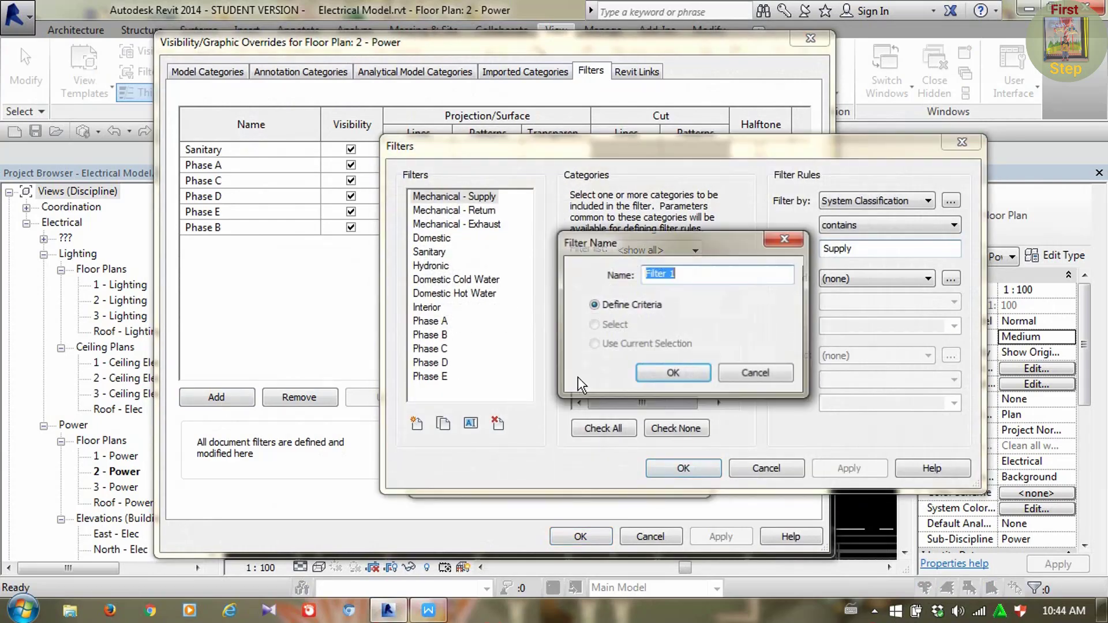
{"action": "type", "text": "Pha"}
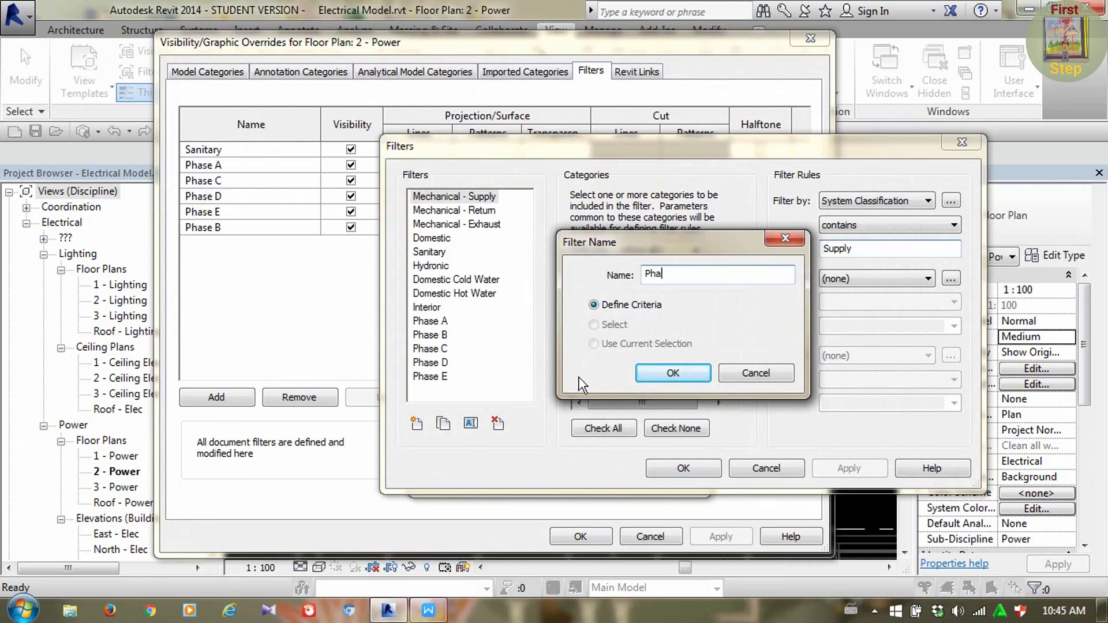
{"action": "type", "text": "se F"}
{"action": "left_click", "coordinate": [673, 373]}
Restrict the Phase F filter to the Wires category with the rule Comments equals L6, and save it
{"action": "left_click", "coordinate": [636, 384]}
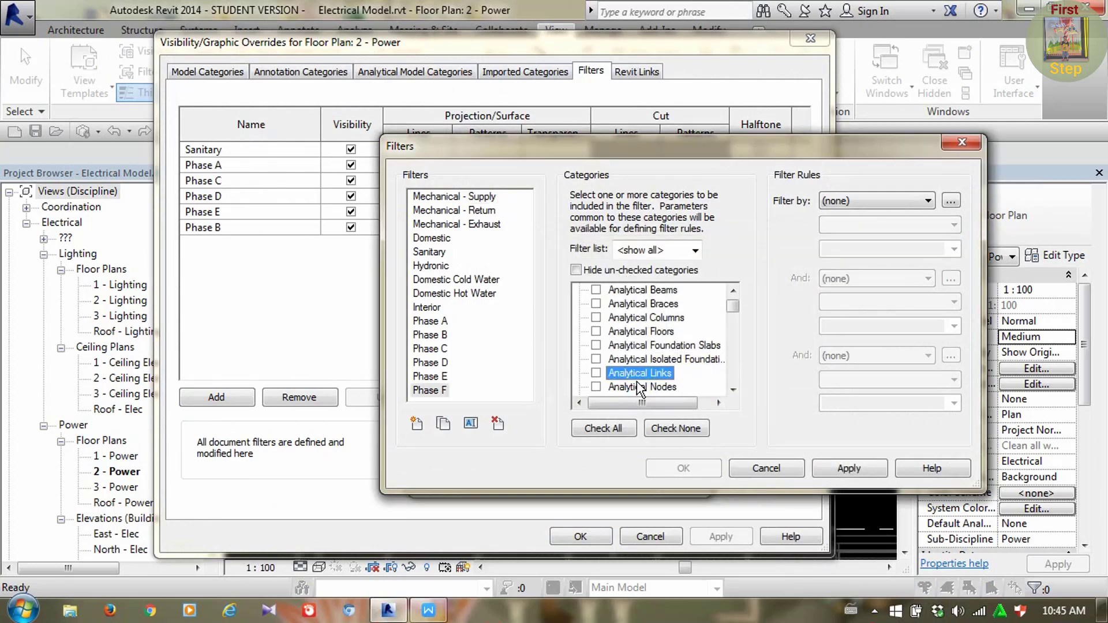
{"action": "key", "text": "w"}
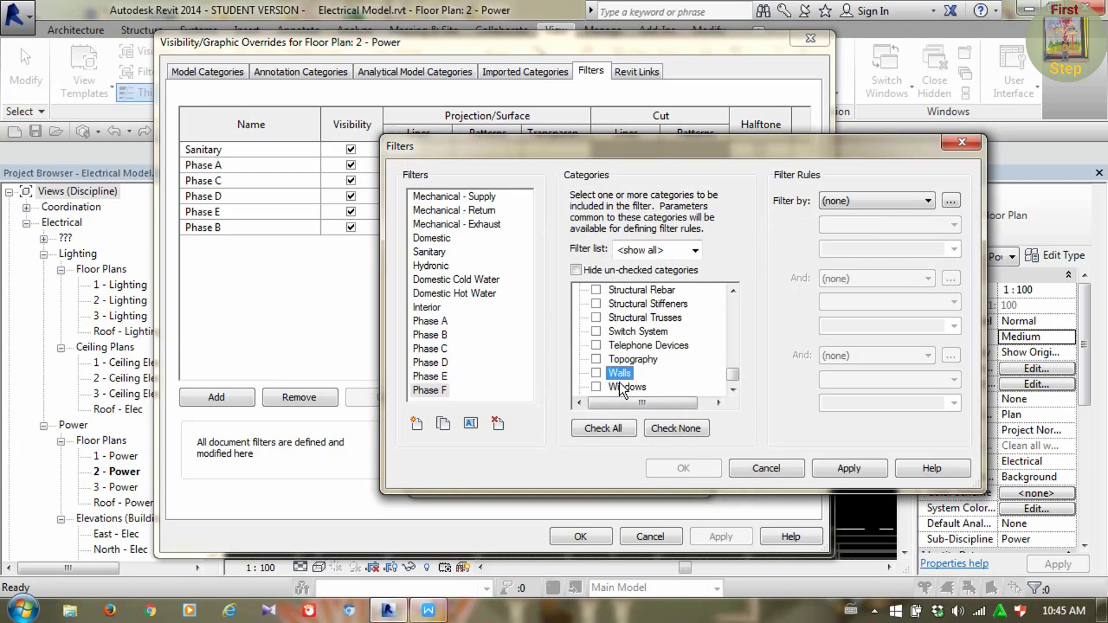
{"action": "scroll", "coordinate": [612, 386], "scroll_direction": "down", "scroll_amount": 1}
{"action": "left_click", "coordinate": [597, 387]}
{"action": "left_click", "coordinate": [875, 203]}
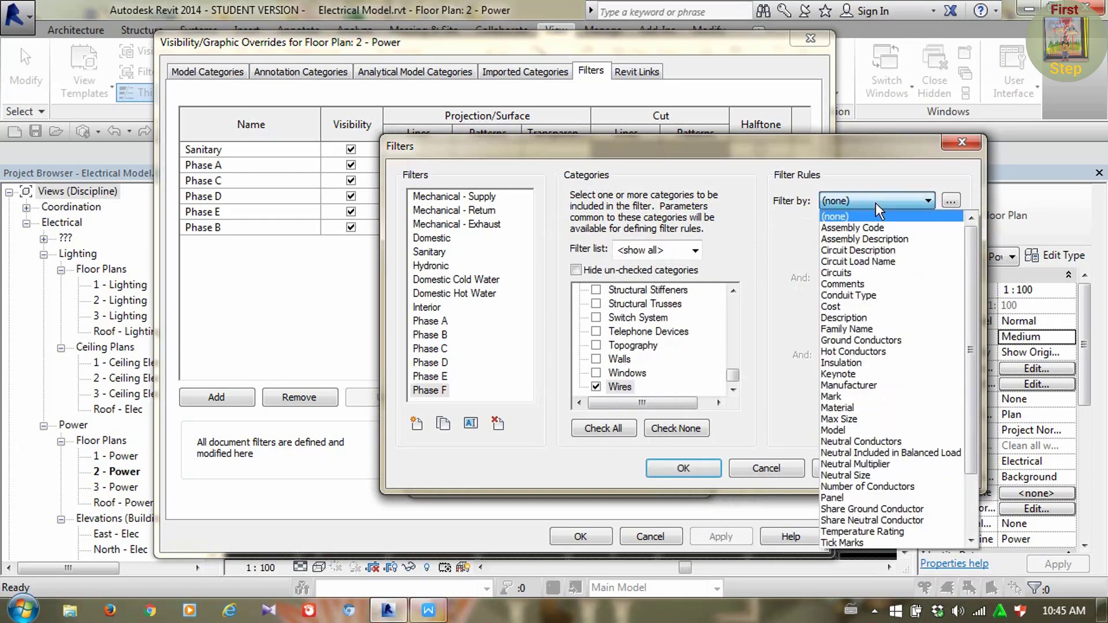
{"action": "left_click", "coordinate": [871, 283]}
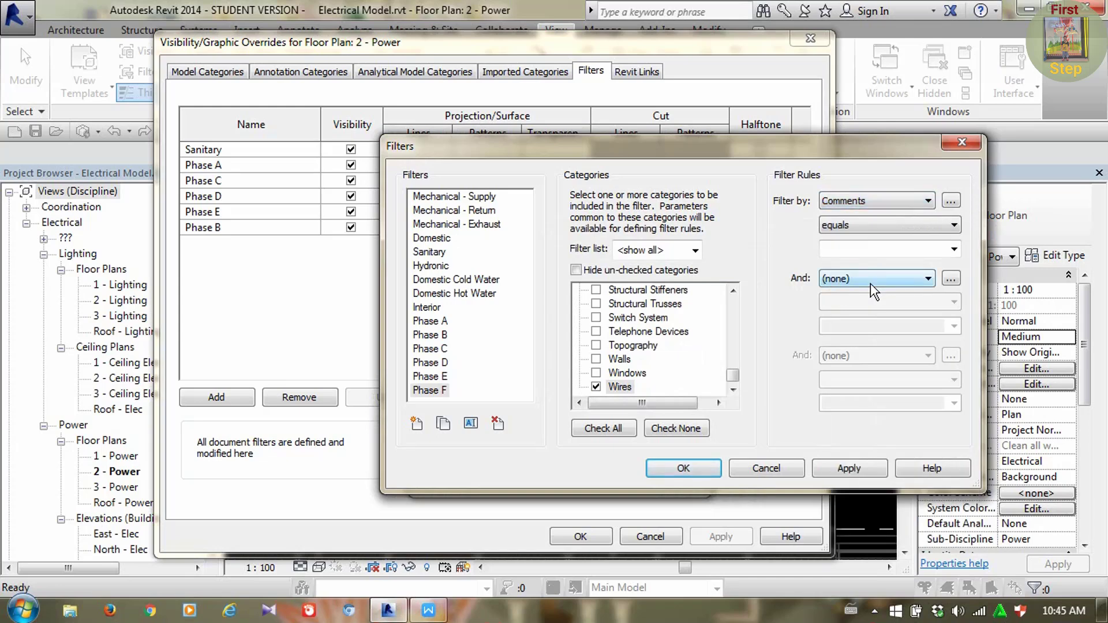
{"action": "left_click", "coordinate": [876, 250]}
{"action": "type", "text": "L6"}
{"action": "left_click", "coordinate": [846, 469]}
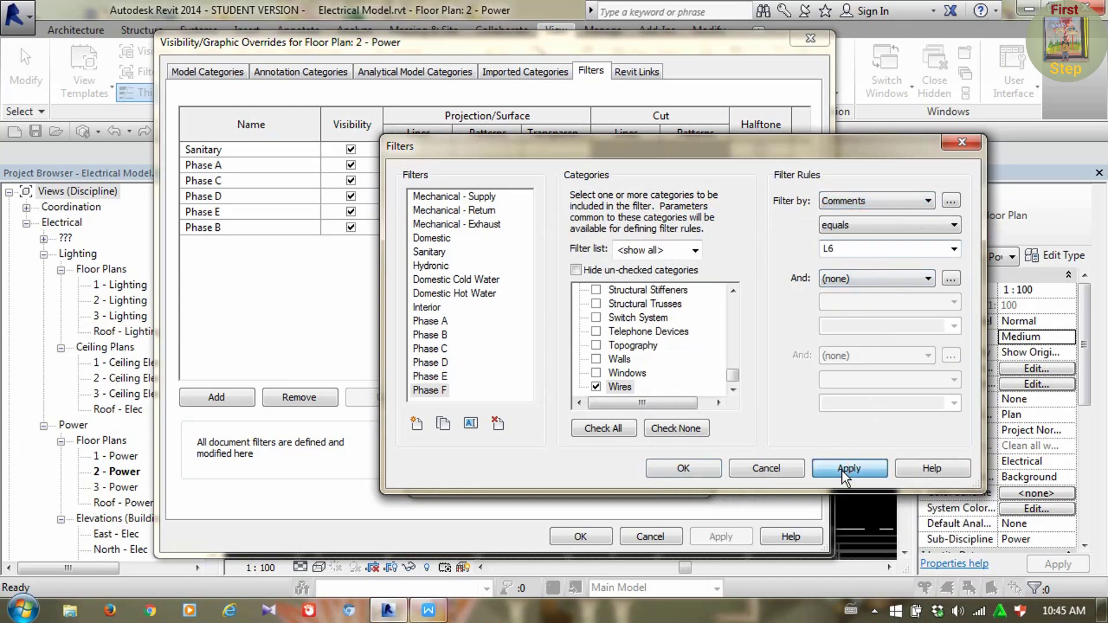
{"action": "left_click", "coordinate": [692, 477]}
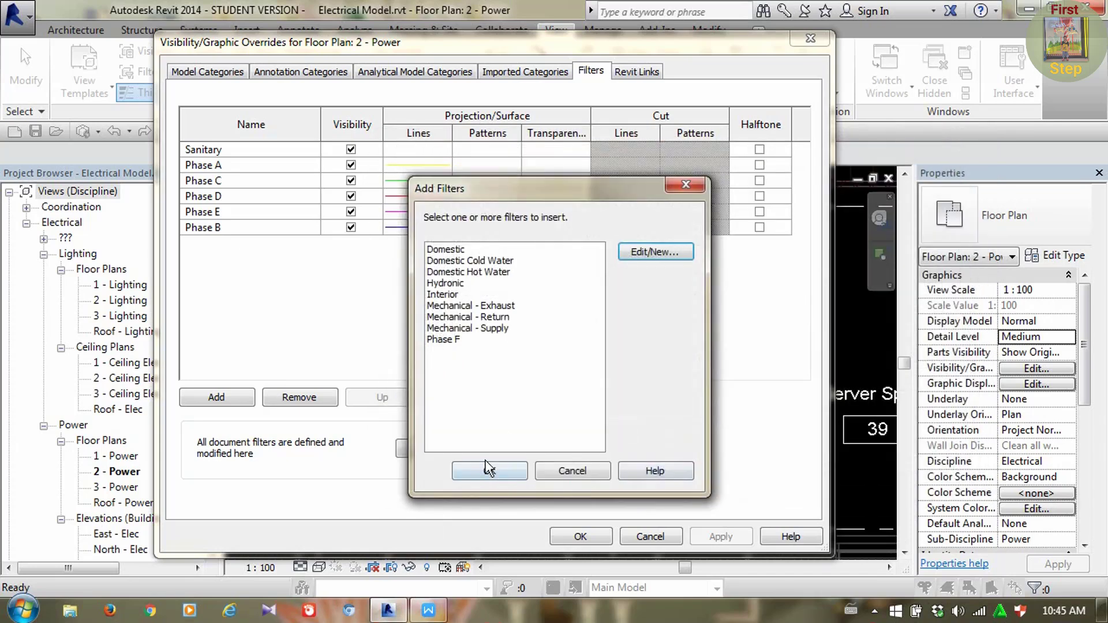
Add the Phase F filter to the view and override its projection line colour with orange, RGB 255-128-000
{"action": "left_click", "coordinate": [437, 341]}
{"action": "left_click", "coordinate": [483, 472]}
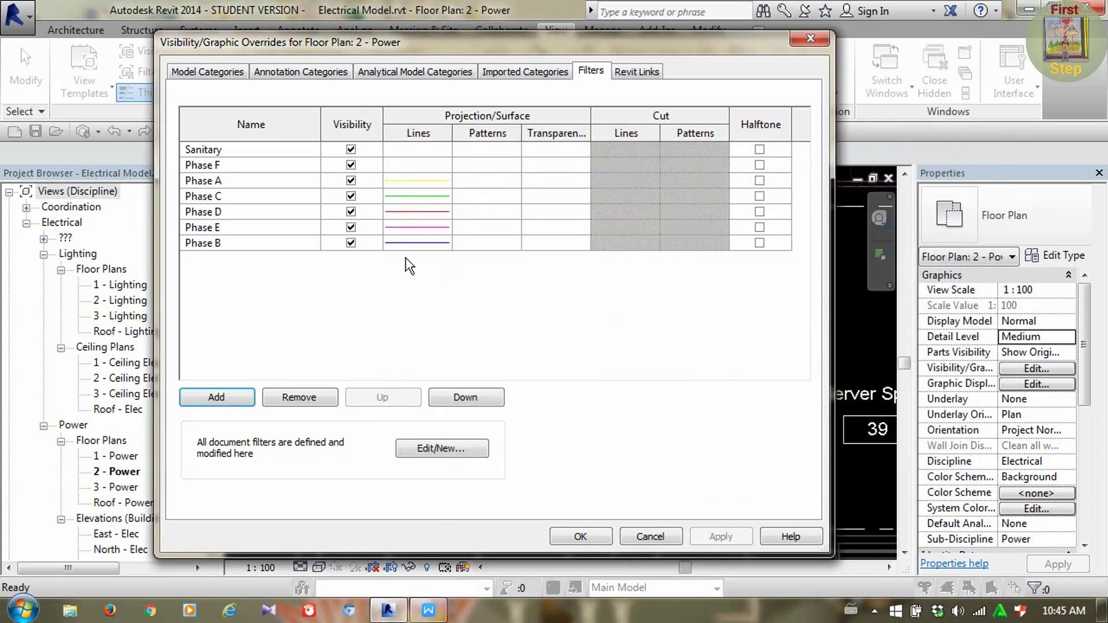
{"action": "left_click", "coordinate": [417, 166]}
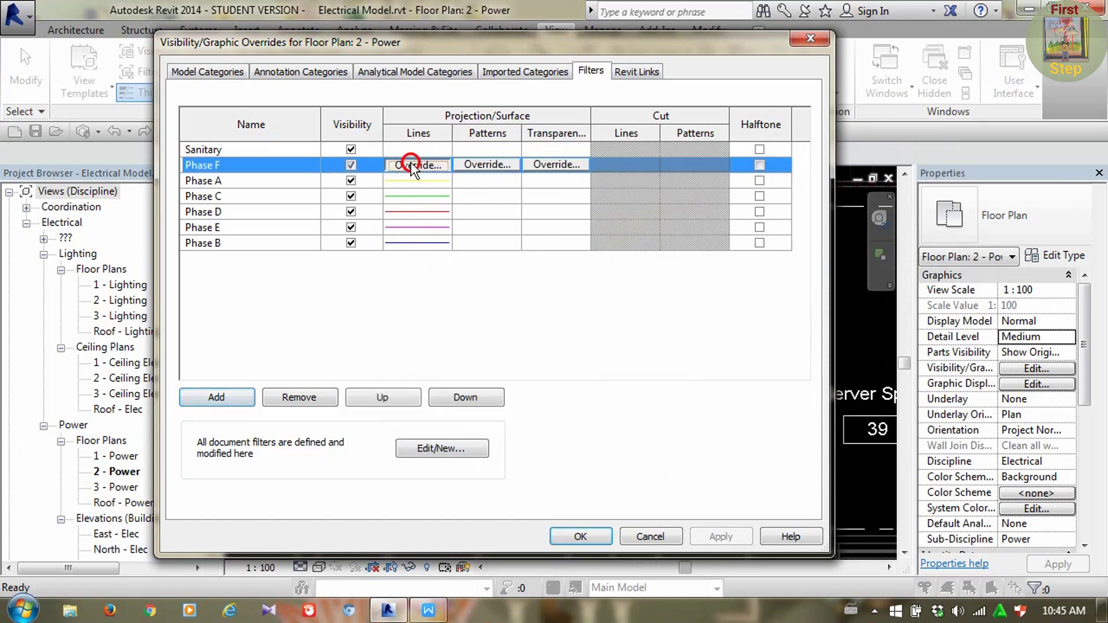
{"action": "left_click", "coordinate": [407, 165]}
{"action": "left_click", "coordinate": [396, 368]}
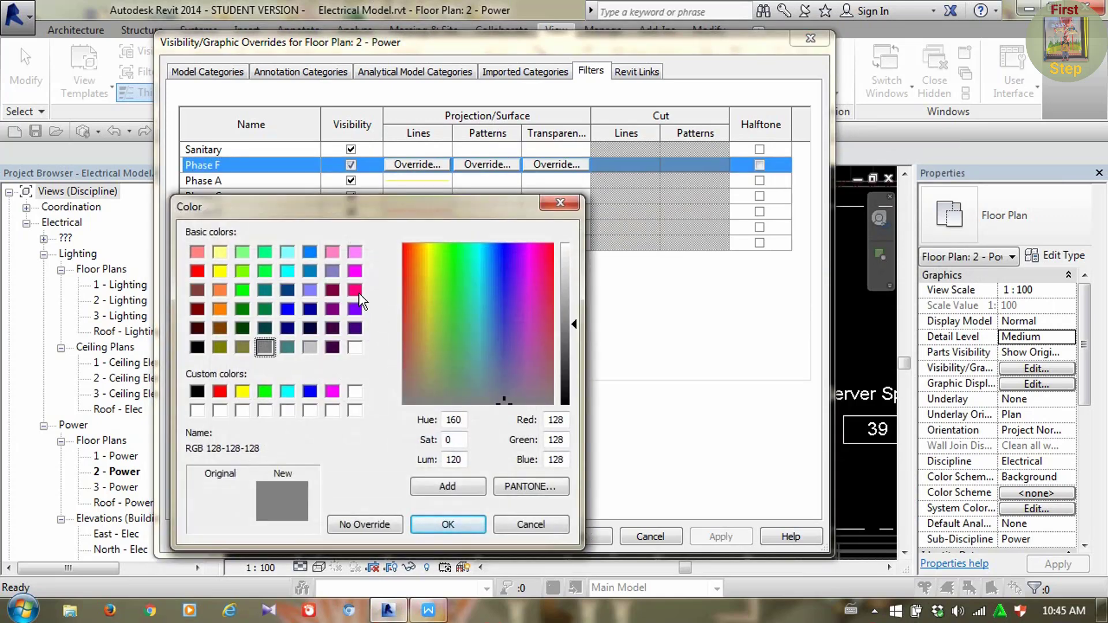
{"action": "left_click", "coordinate": [220, 309]}
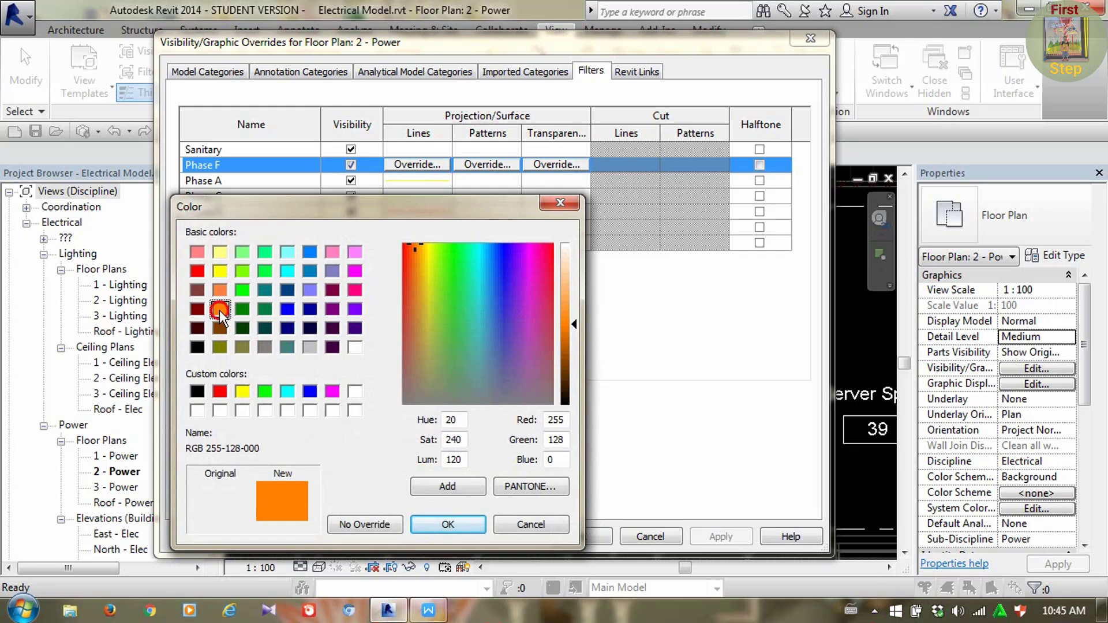
{"action": "left_click", "coordinate": [448, 523]}
{"action": "left_click", "coordinate": [428, 440]}
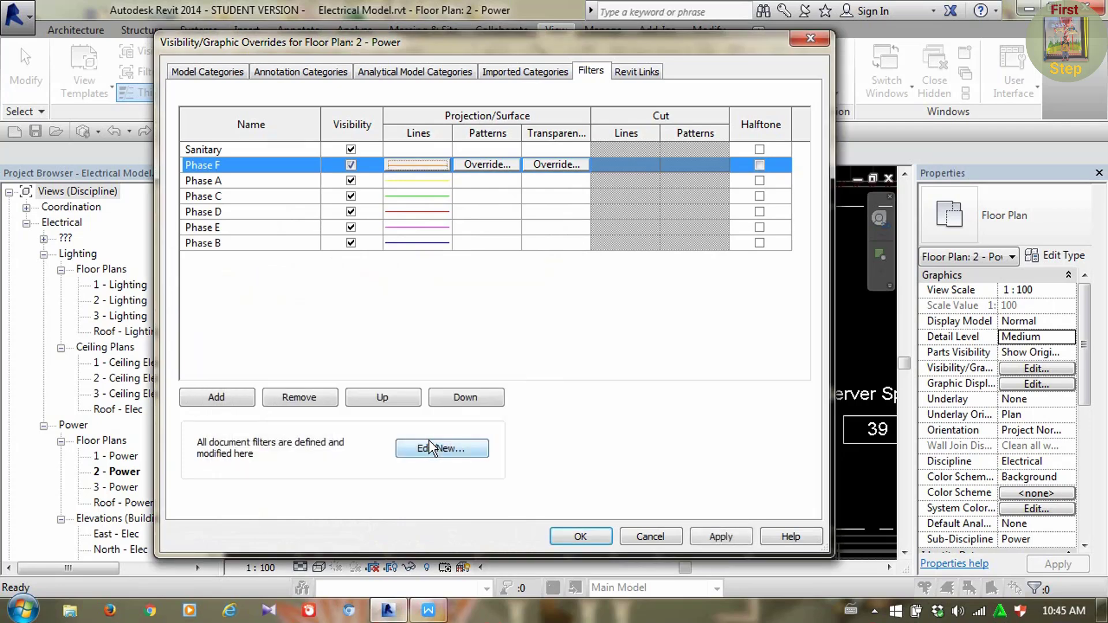
{"action": "left_click", "coordinate": [729, 535]}
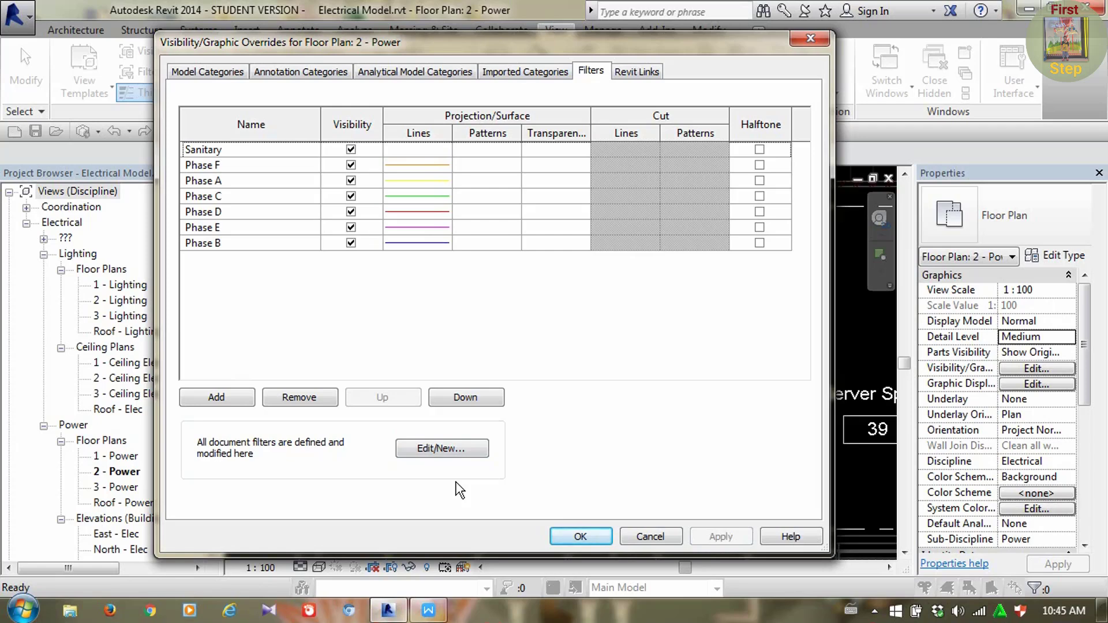
{"action": "left_click", "coordinate": [583, 534]}
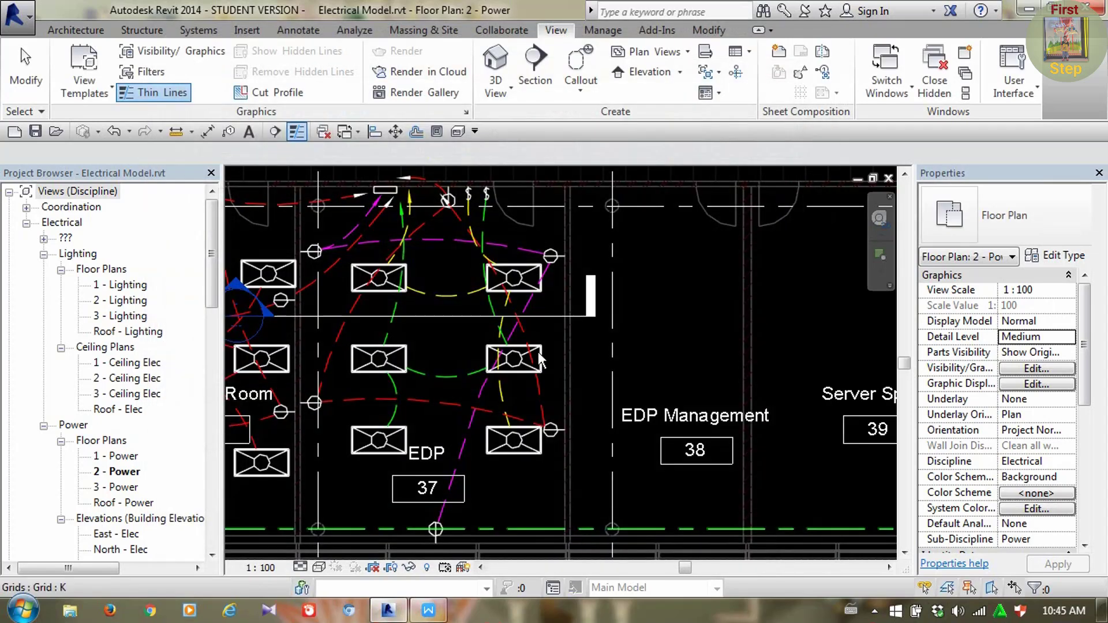
Select the whole electrical network of circuit 6, which links the red-wired receptacles in the EDP room
{"action": "middle_click_drag", "start_coordinate": [480, 358], "coordinate": [503, 351]}
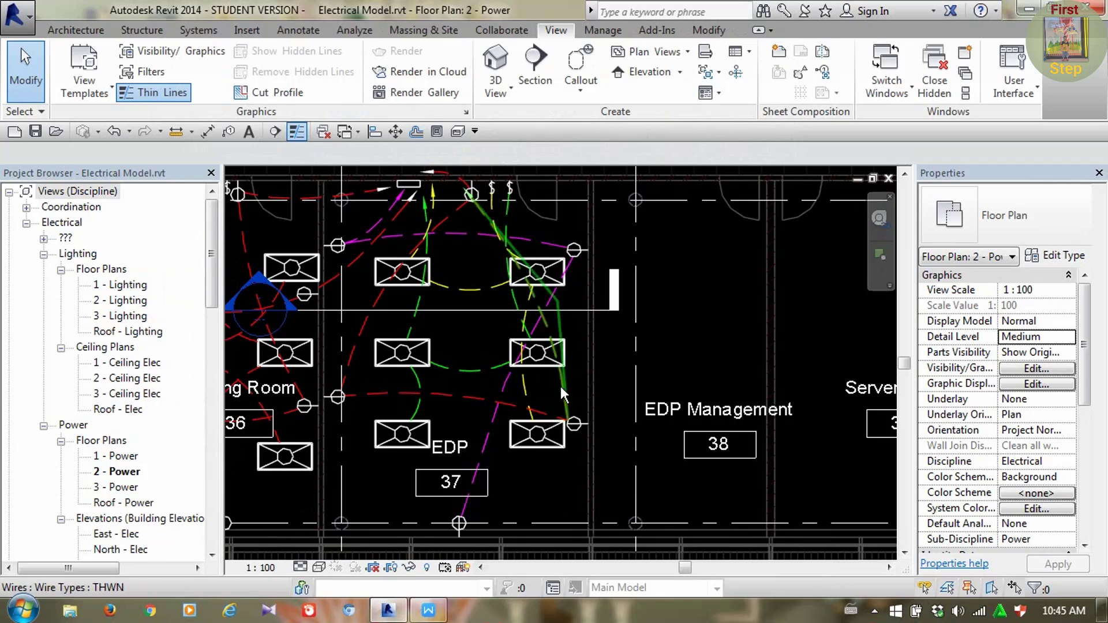
{"action": "key", "text": "Tab"}
{"action": "key", "text": "Tab"}
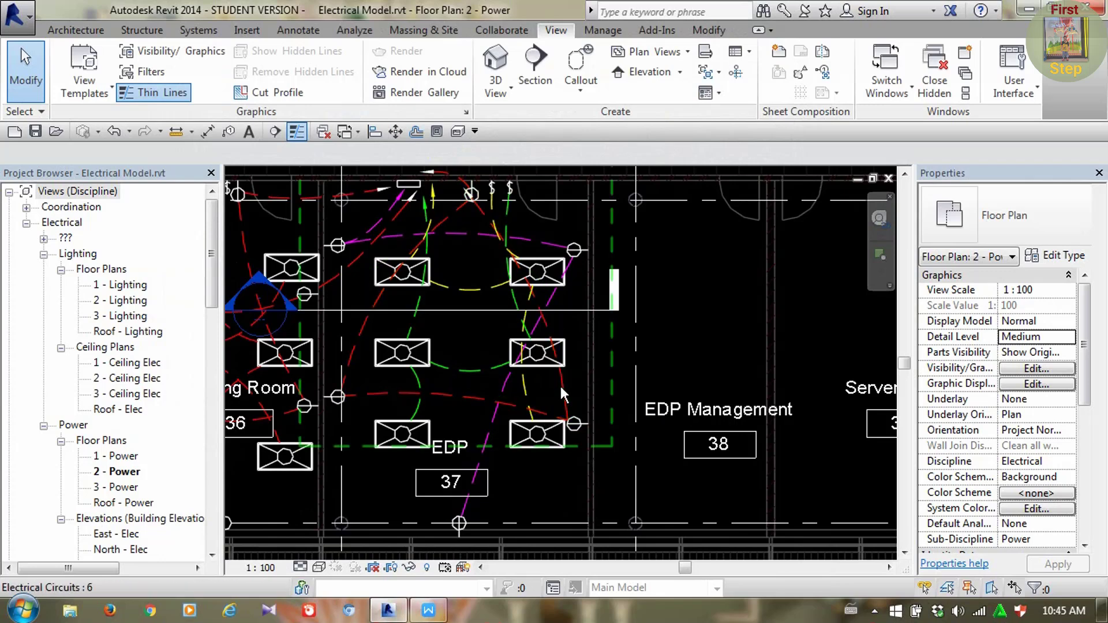
{"action": "key", "text": "Tab"}
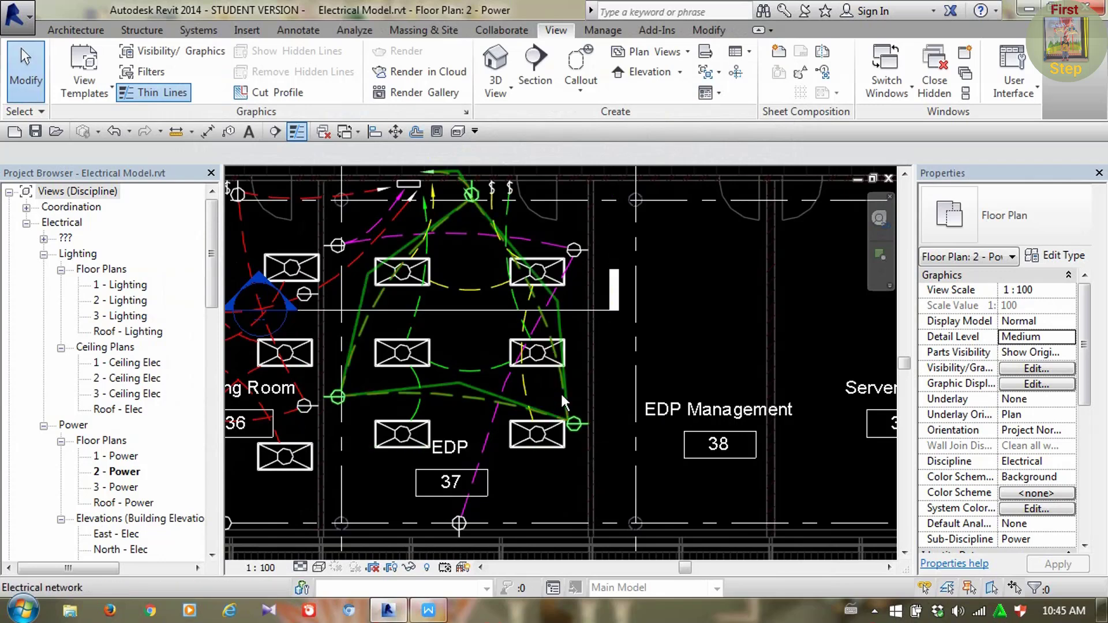
{"action": "left_click", "coordinate": [562, 396]}
Set the Comments of the selected circuit 6 network to L6, apply it, and clear the selection
{"action": "left_click", "coordinate": [1013, 323]}
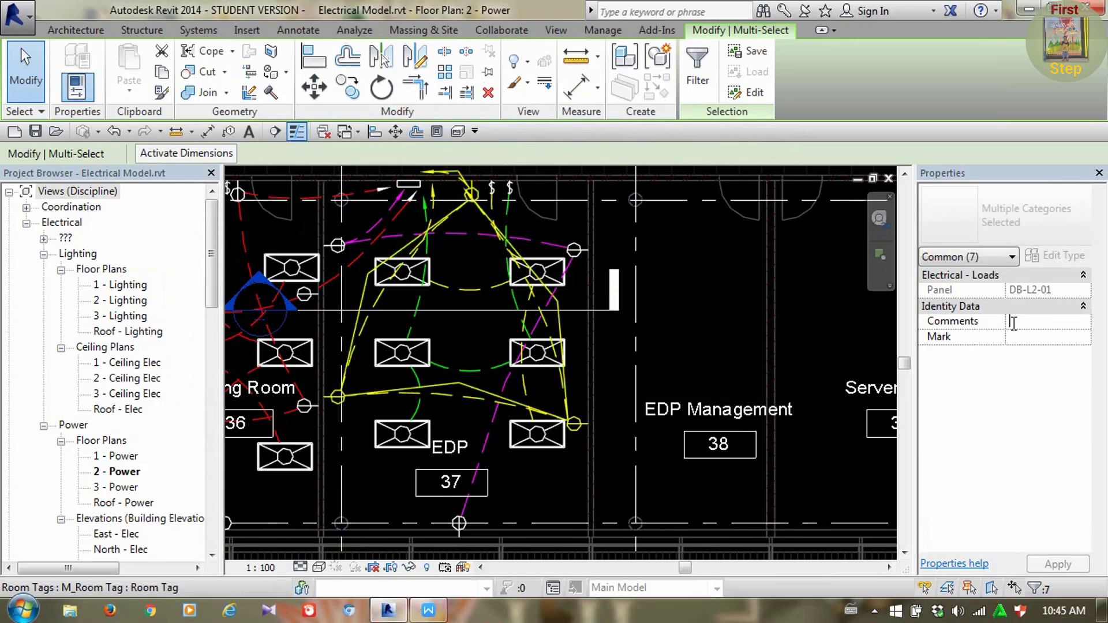
{"action": "type", "text": "06"}
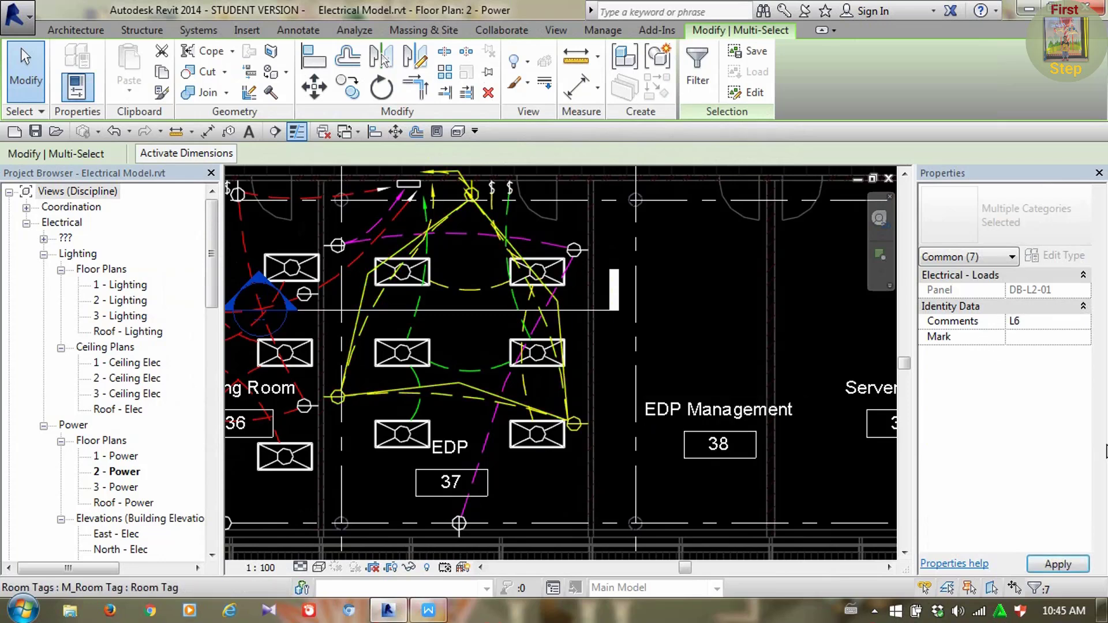
{"action": "left_click", "coordinate": [1045, 563]}
{"action": "left_click", "coordinate": [697, 341]}
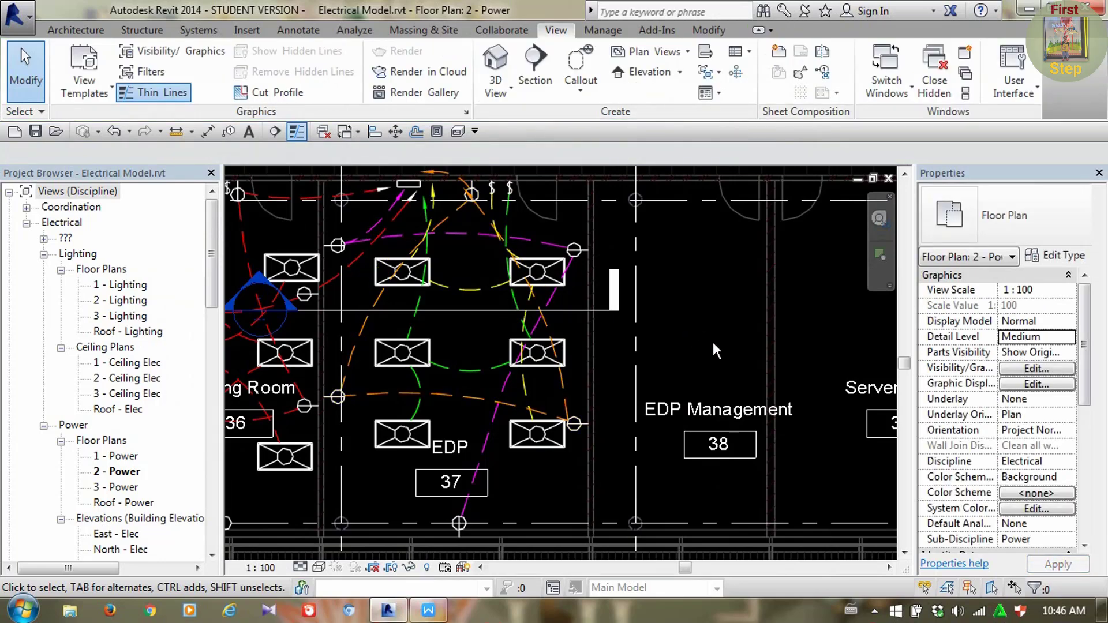
{"action": "scroll", "coordinate": [708, 351], "scroll_direction": "down", "scroll_amount": 3}
{"action": "scroll", "coordinate": [566, 352], "scroll_direction": "up", "scroll_amount": 2}
{"action": "scroll", "coordinate": [566, 352], "scroll_direction": "up", "scroll_amount": 1}
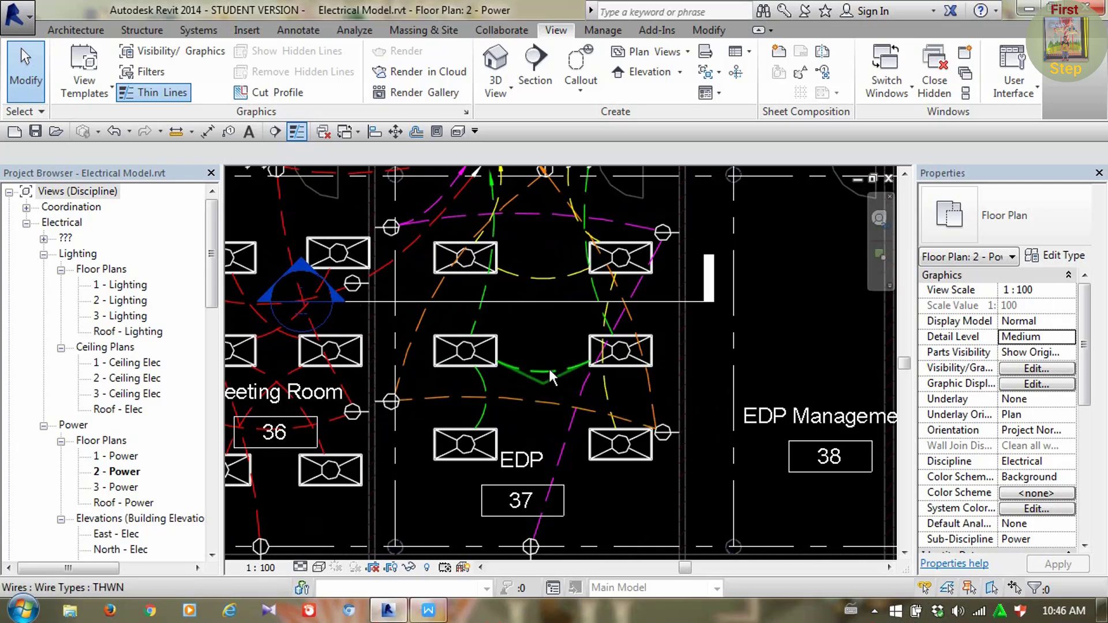
{"action": "scroll", "coordinate": [542, 372], "scroll_direction": "down", "scroll_amount": 2}
{"action": "middle_click_drag", "start_coordinate": [551, 382], "coordinate": [542, 409]}
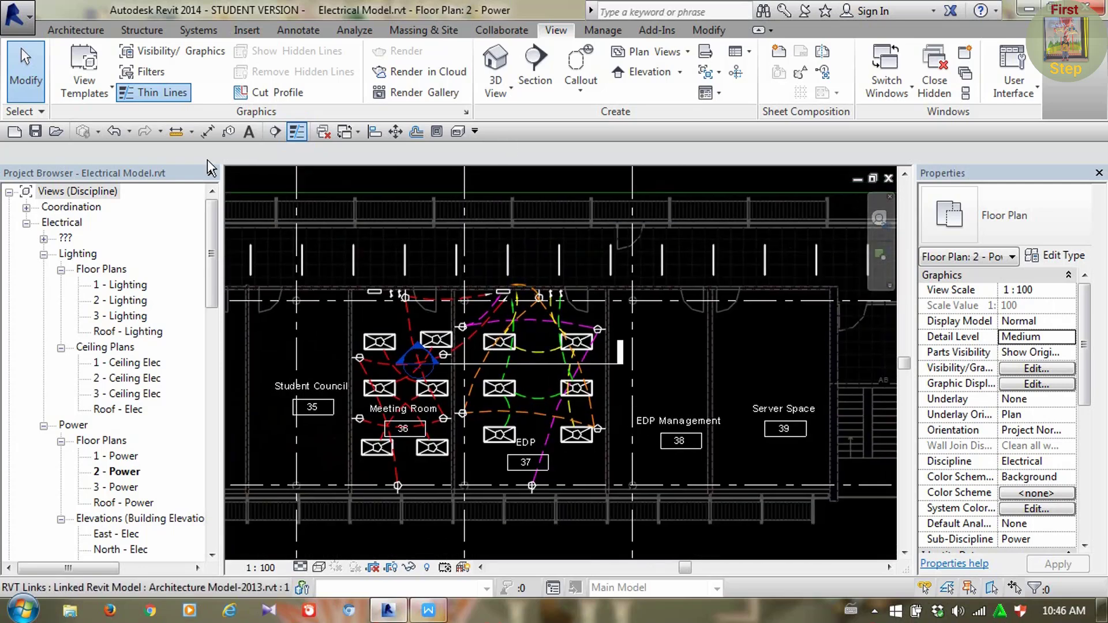
Inspect the phase-coloured wires running between the panel, lights and receptacles in the Meeting Room and EDP room
{"action": "scroll", "coordinate": [504, 371], "scroll_direction": "up", "scroll_amount": 1}
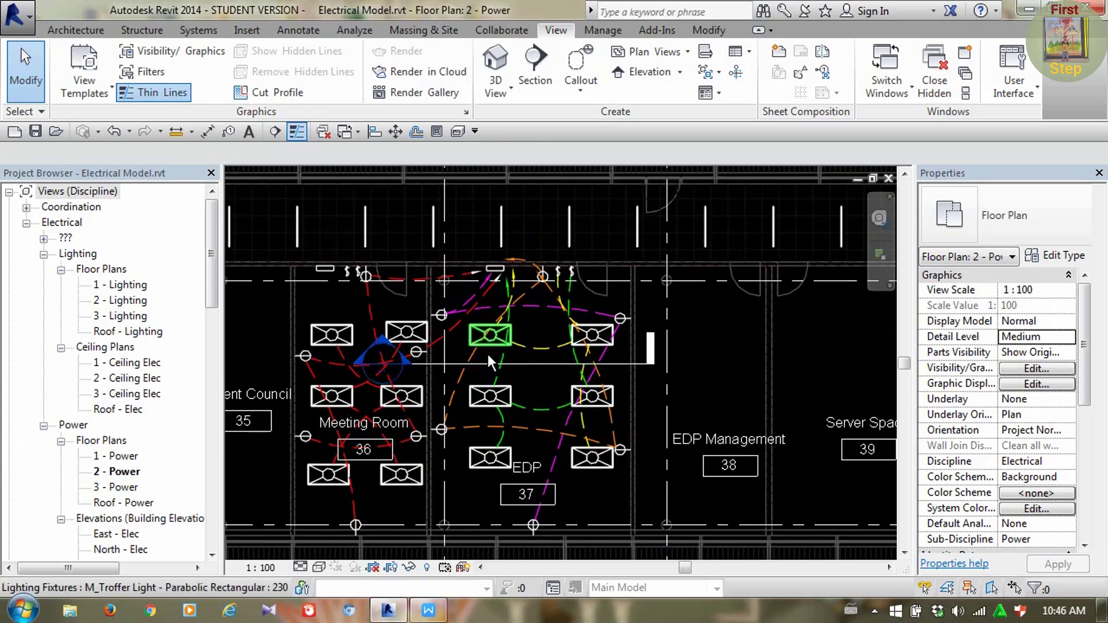
{"action": "scroll", "coordinate": [501, 273], "scroll_direction": "up", "scroll_amount": 2}
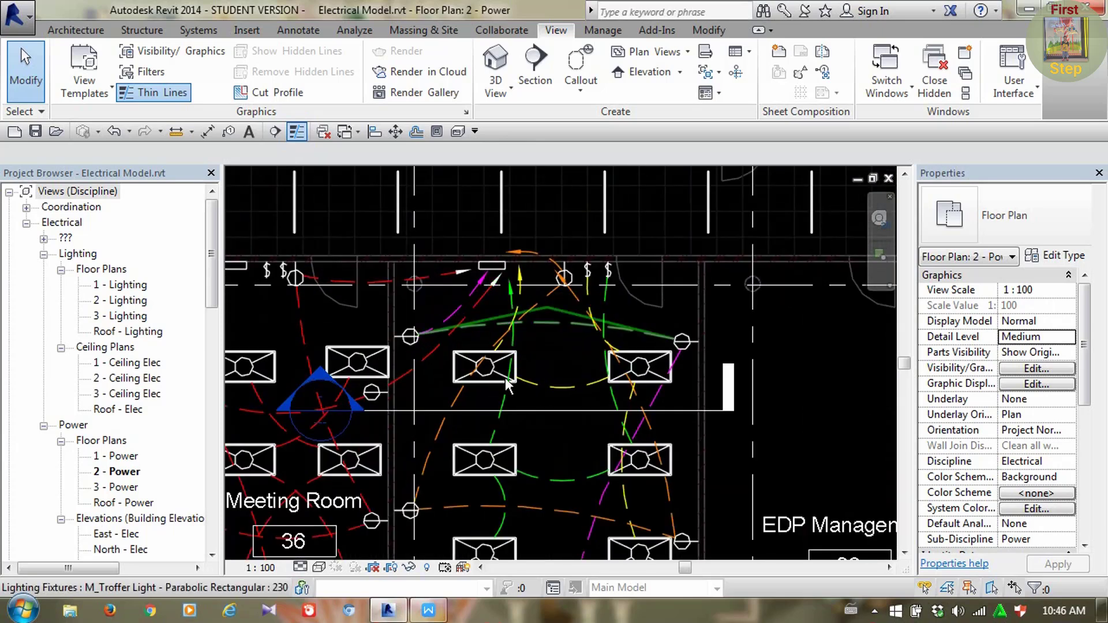
{"action": "middle_click_drag", "start_coordinate": [508, 378], "coordinate": [592, 346]}
{"action": "scroll", "coordinate": [520, 370], "scroll_direction": "down", "scroll_amount": 2}
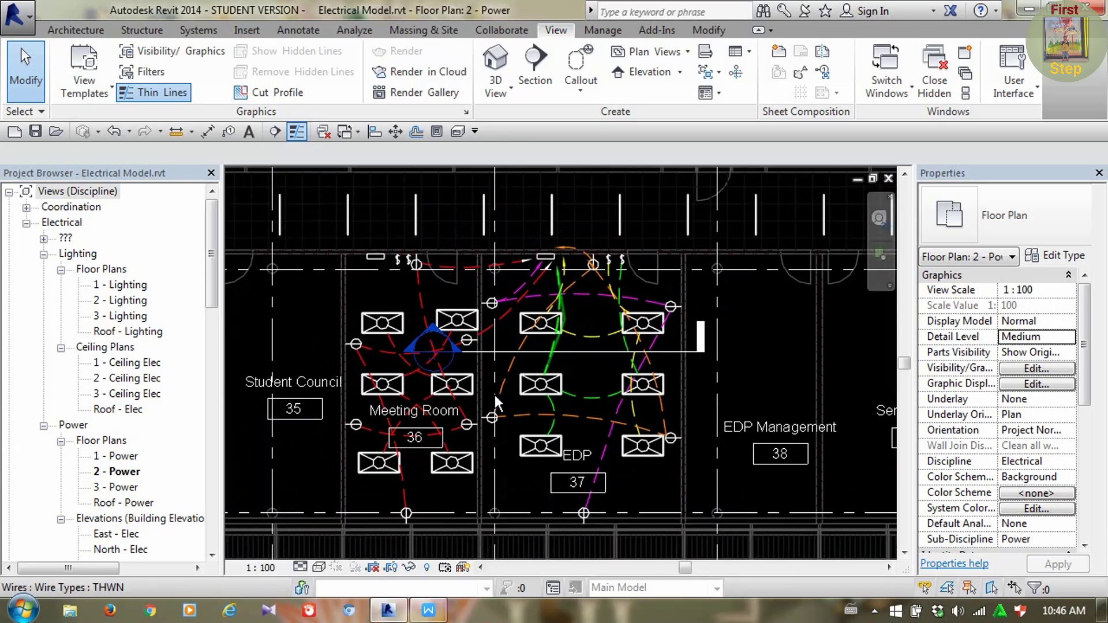
{"action": "middle_click_drag", "start_coordinate": [489, 425], "coordinate": [513, 413]}
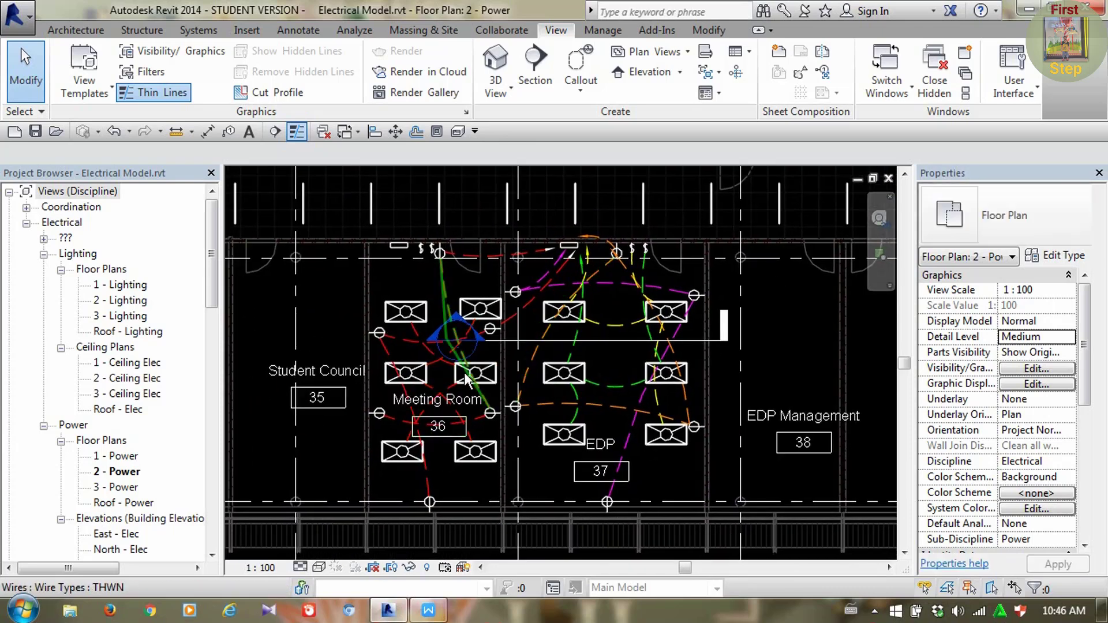
{"action": "middle_click_drag", "start_coordinate": [709, 354], "coordinate": [685, 373]}
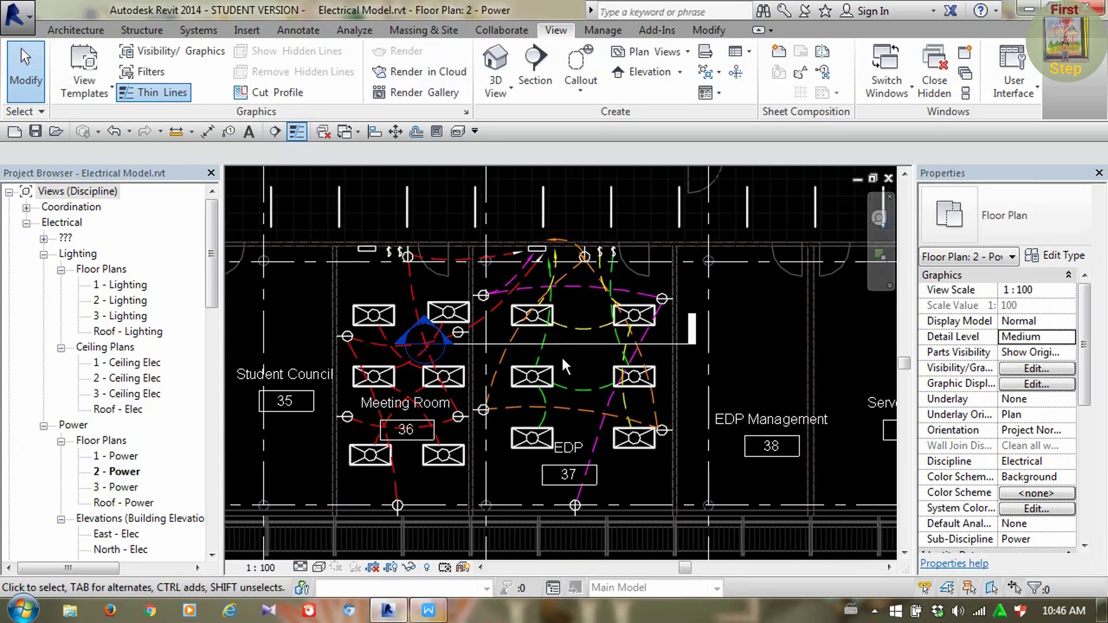
{"action": "scroll", "coordinate": [561, 355], "scroll_direction": "up", "scroll_amount": 1}
{"action": "middle_click_drag", "start_coordinate": [591, 385], "coordinate": [584, 391]}
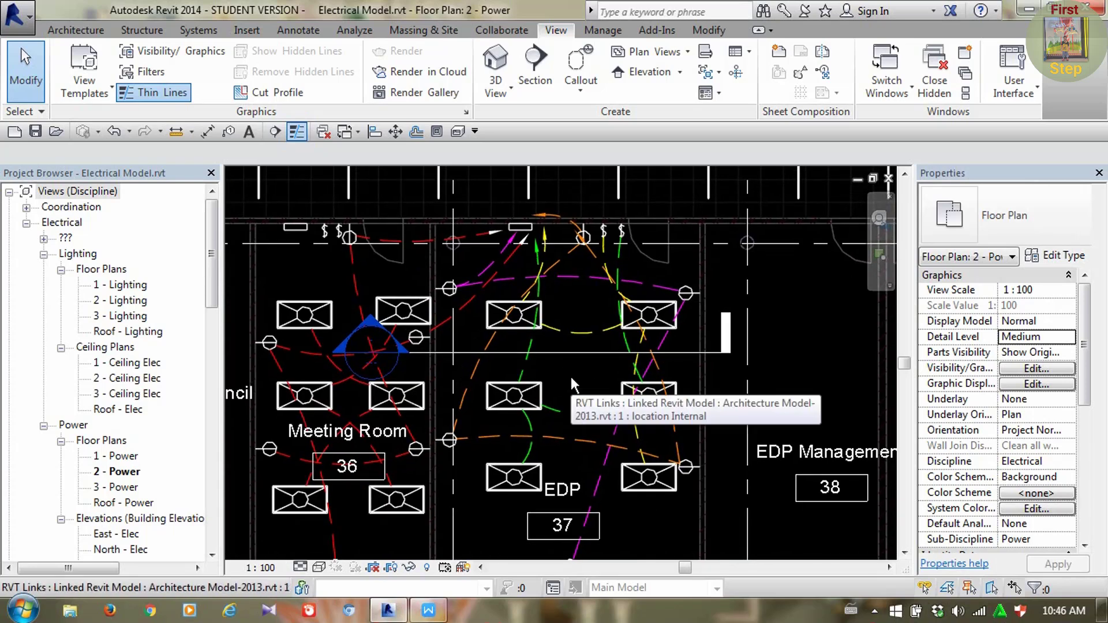
{"action": "middle_click_drag", "start_coordinate": [572, 374], "coordinate": [575, 379]}
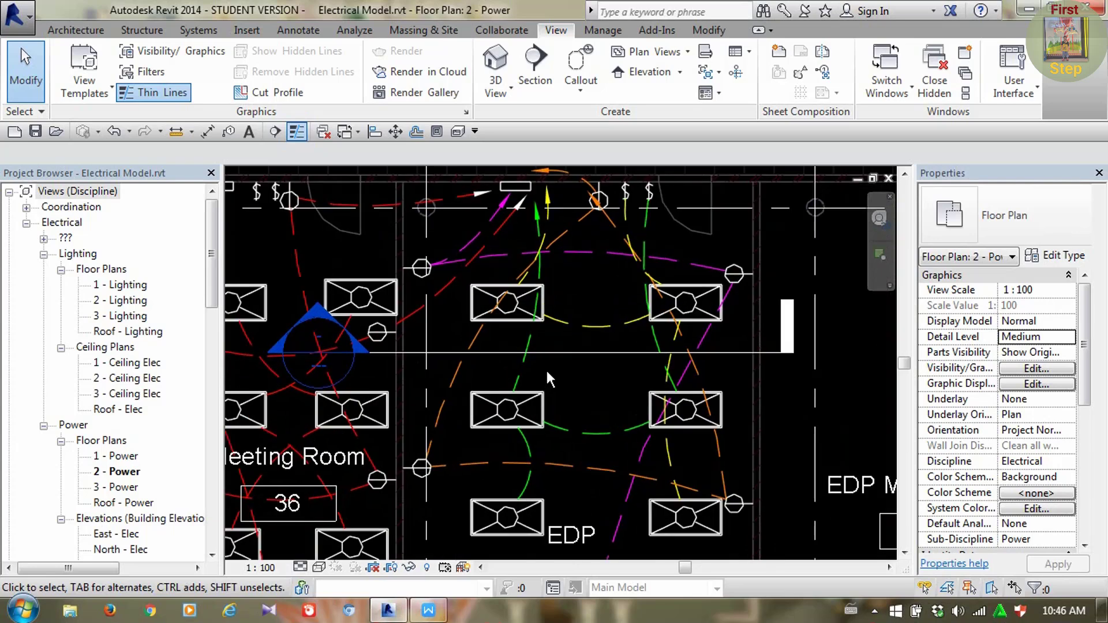
{"action": "scroll", "coordinate": [530, 237], "scroll_direction": "up", "scroll_amount": 2}
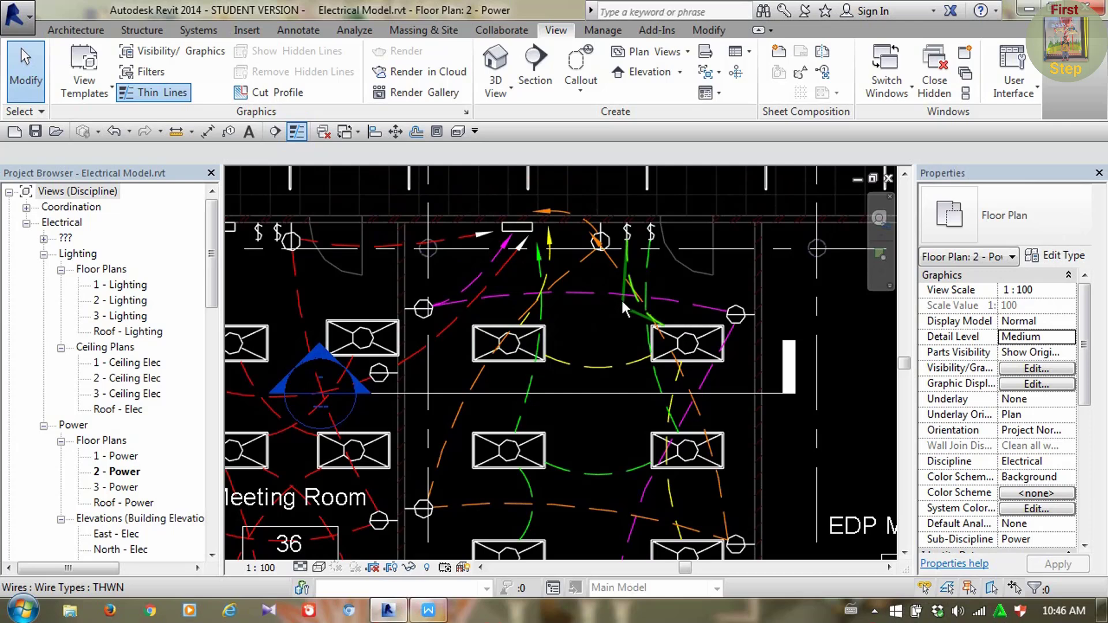
{"action": "middle_click_drag", "start_coordinate": [582, 365], "coordinate": [592, 342]}
{"action": "scroll", "coordinate": [591, 348], "scroll_direction": "down", "scroll_amount": 1}
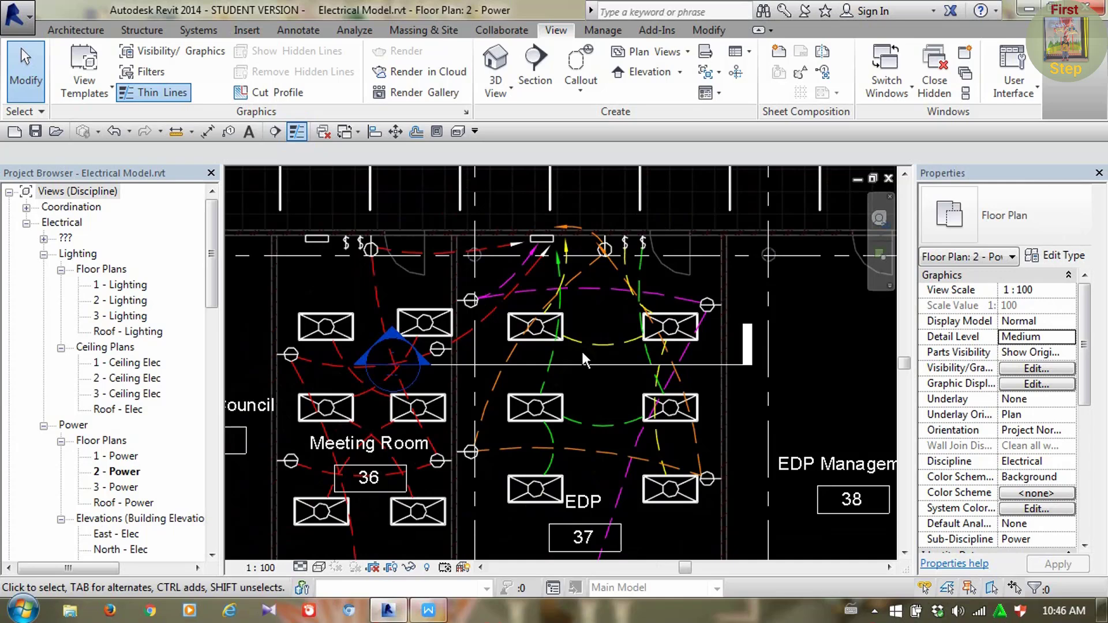
{"action": "middle_click_drag", "start_coordinate": [584, 358], "coordinate": [568, 355]}
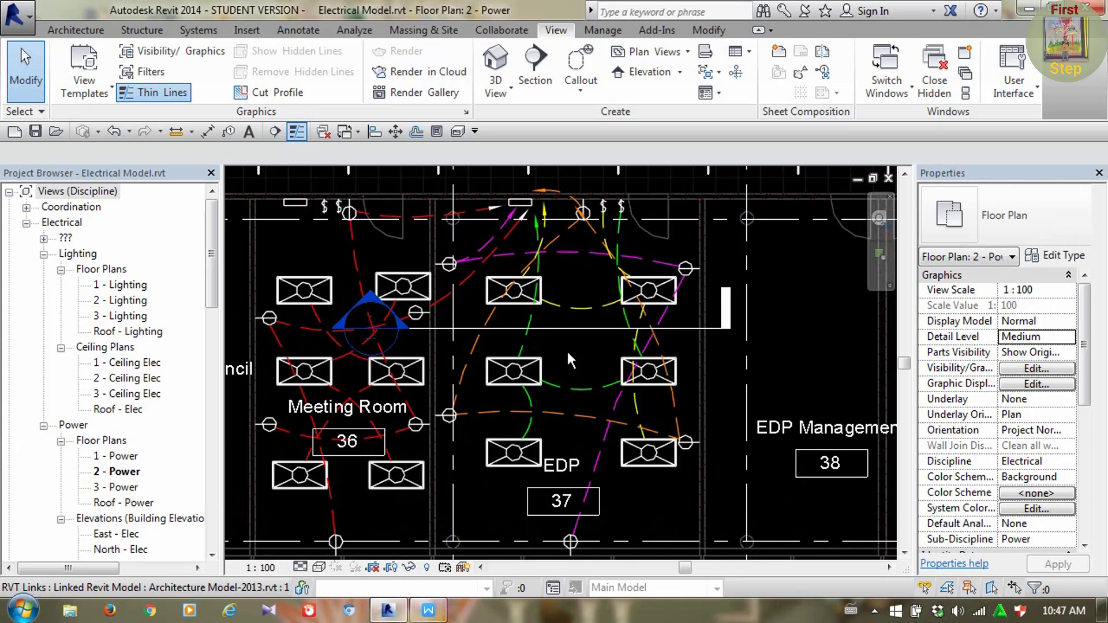
Tag by category, with leaders, the orange cross wire, the long magenta wire and the right-hand orange wire in the EDP room
{"action": "left_click", "coordinate": [283, 30]}
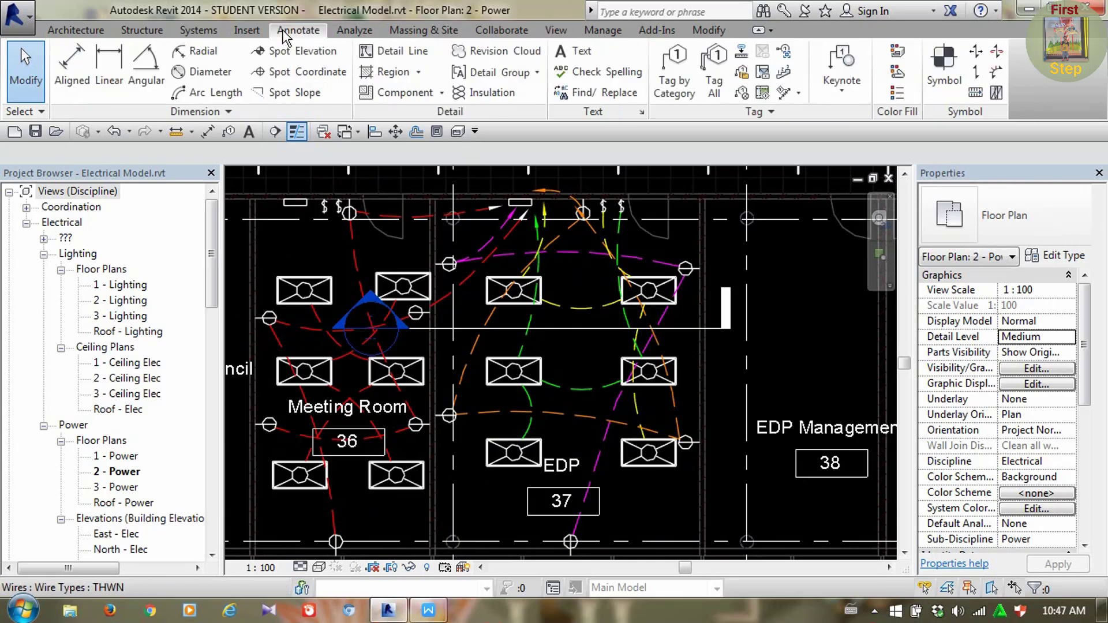
{"action": "left_click", "coordinate": [681, 90]}
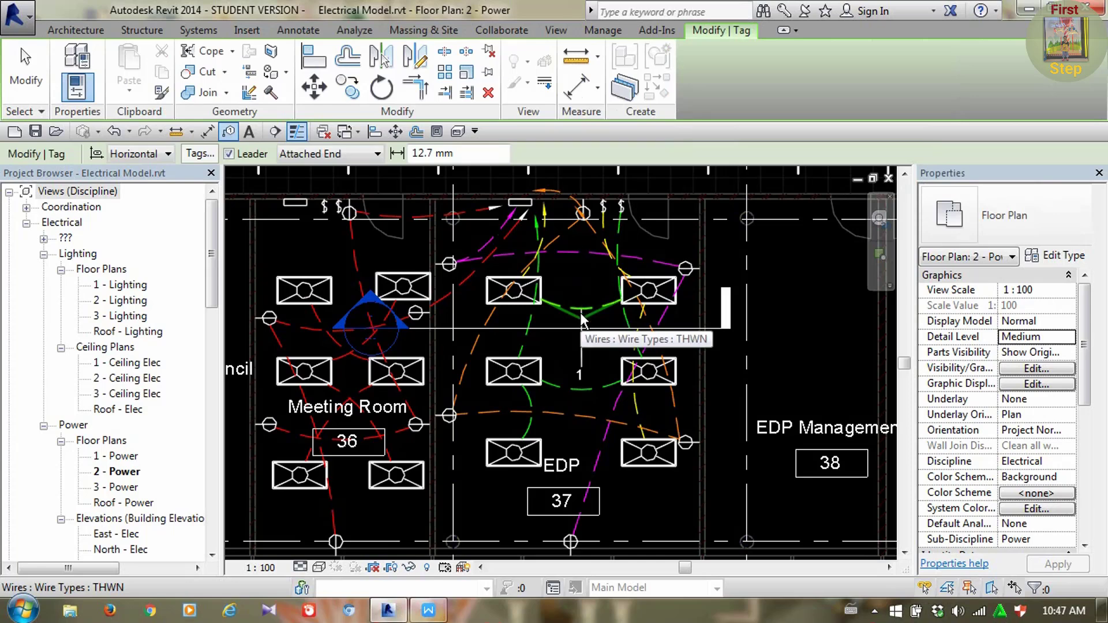
{"action": "scroll", "coordinate": [581, 310], "scroll_direction": "up", "scroll_amount": 2}
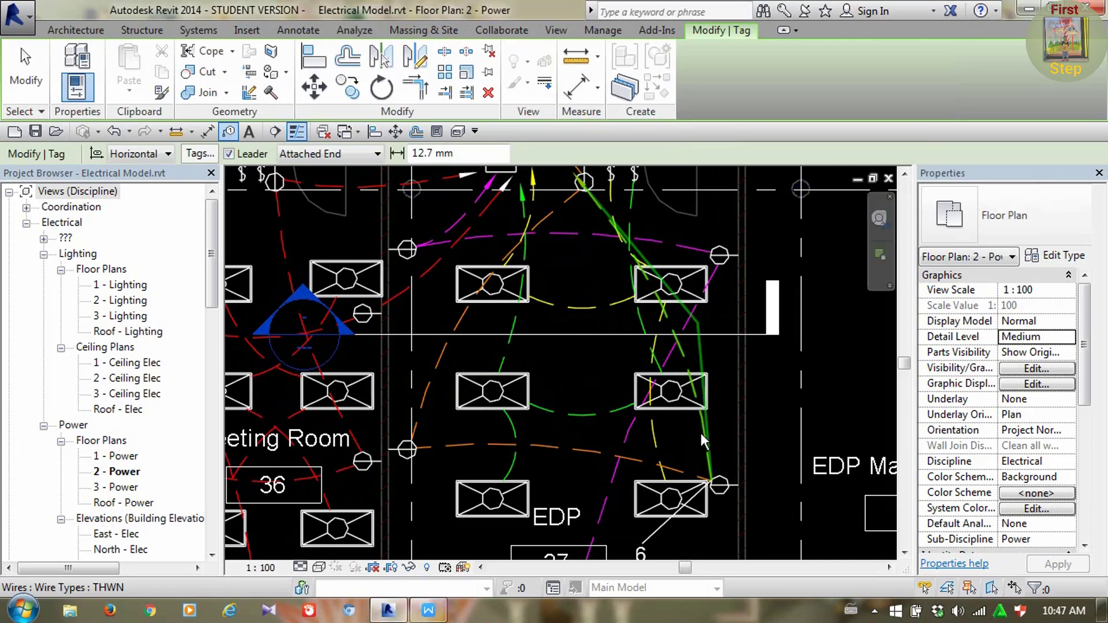
{"action": "middle_click_drag", "start_coordinate": [701, 433], "coordinate": [622, 382]}
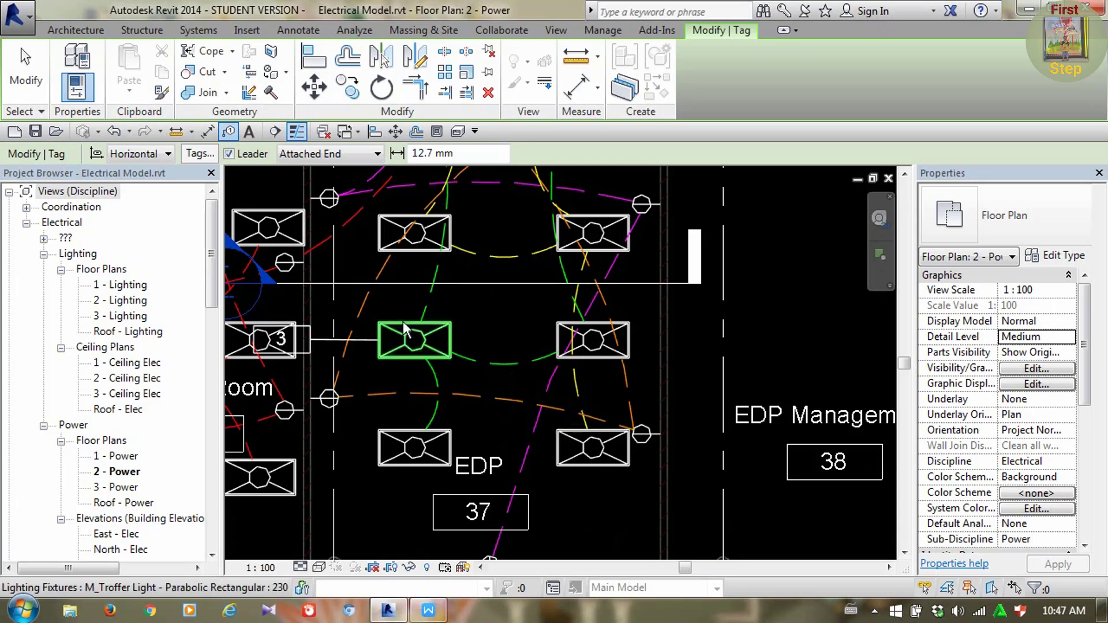
{"action": "middle_click_drag", "start_coordinate": [523, 268], "coordinate": [531, 350]}
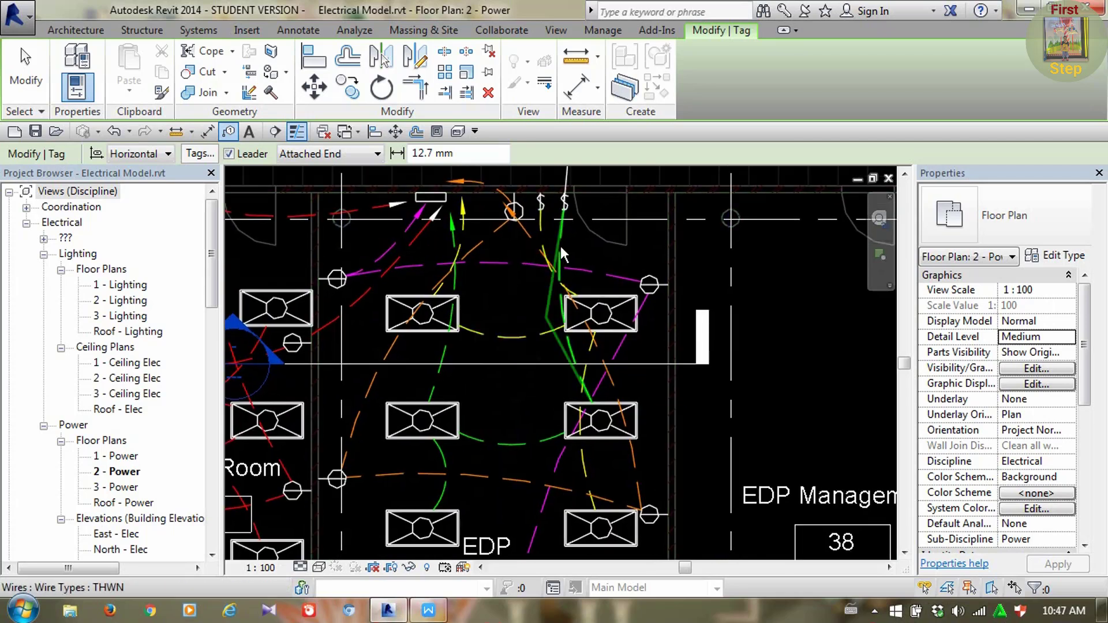
{"action": "middle_click_drag", "start_coordinate": [557, 255], "coordinate": [553, 360]}
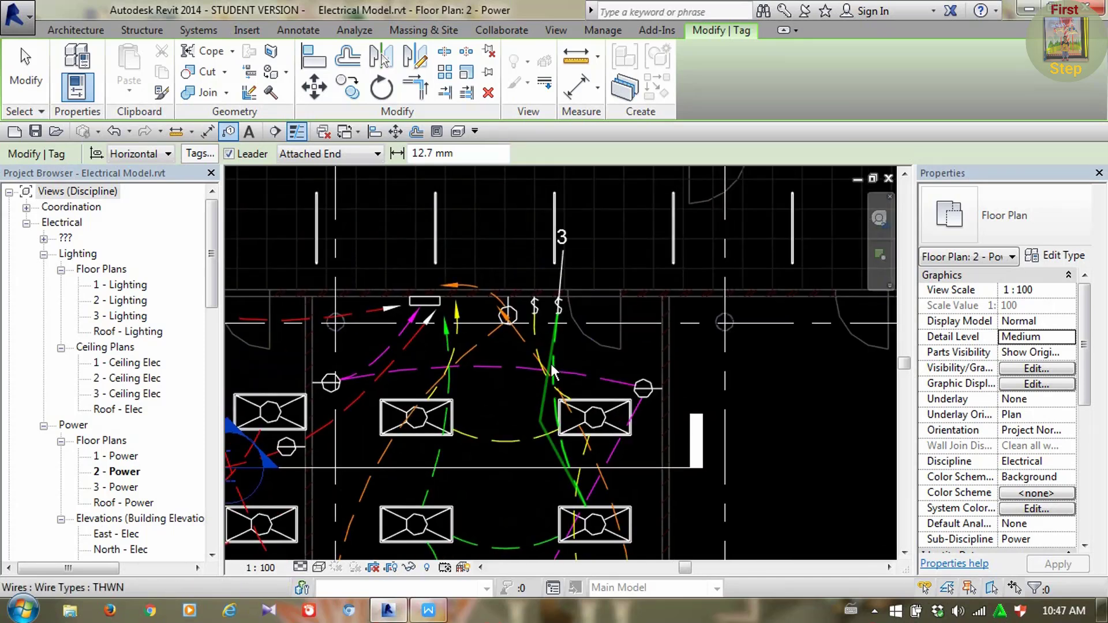
{"action": "scroll", "coordinate": [552, 361], "scroll_direction": "down", "scroll_amount": 2}
{"action": "middle_click_drag", "start_coordinate": [546, 447], "coordinate": [558, 316]}
{"action": "scroll", "coordinate": [528, 372], "scroll_direction": "up", "scroll_amount": 2}
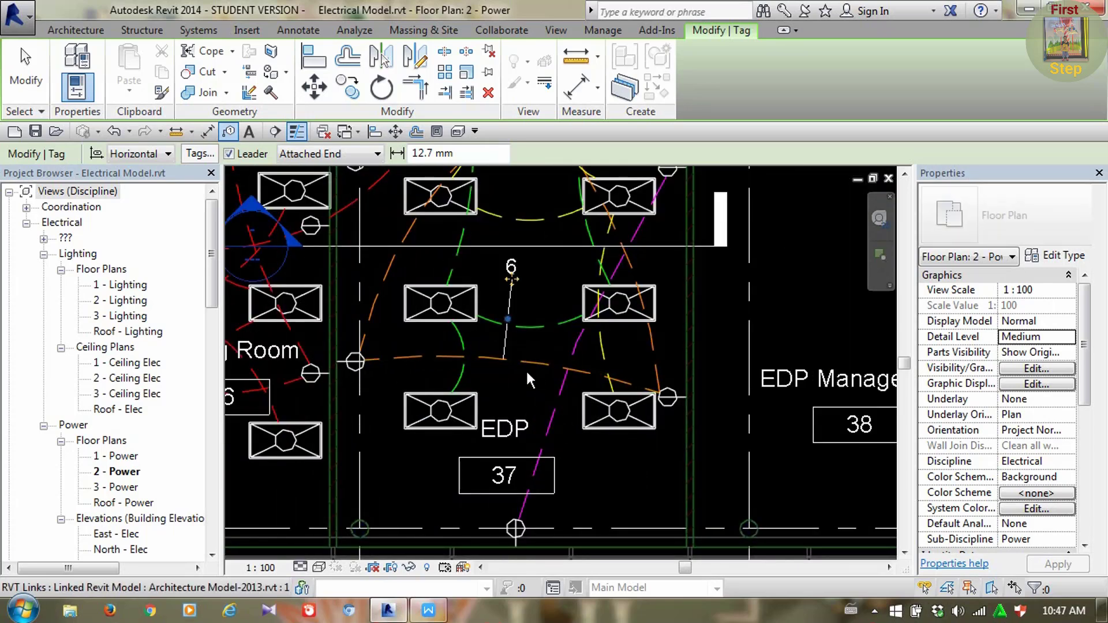
{"action": "left_click", "coordinate": [561, 394]}
{"action": "left_click", "coordinate": [653, 336]}
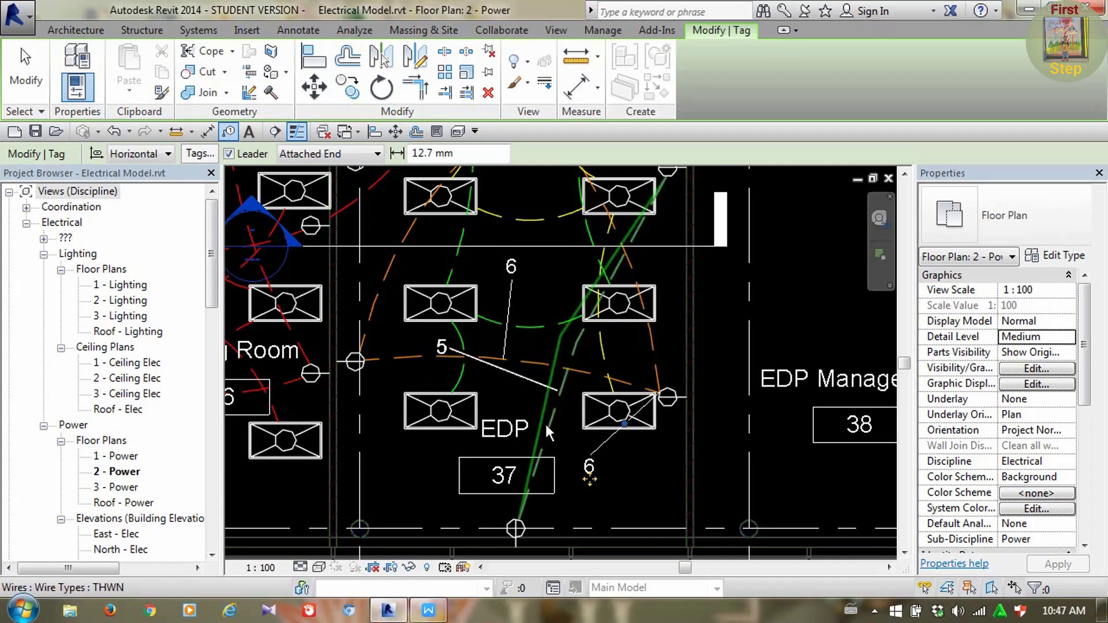
Tag the magenta wire at the EDP room's upper-right receptacle and the red and magenta home runs to the panel, and end tagging
{"action": "middle_click_drag", "start_coordinate": [552, 429], "coordinate": [546, 456]}
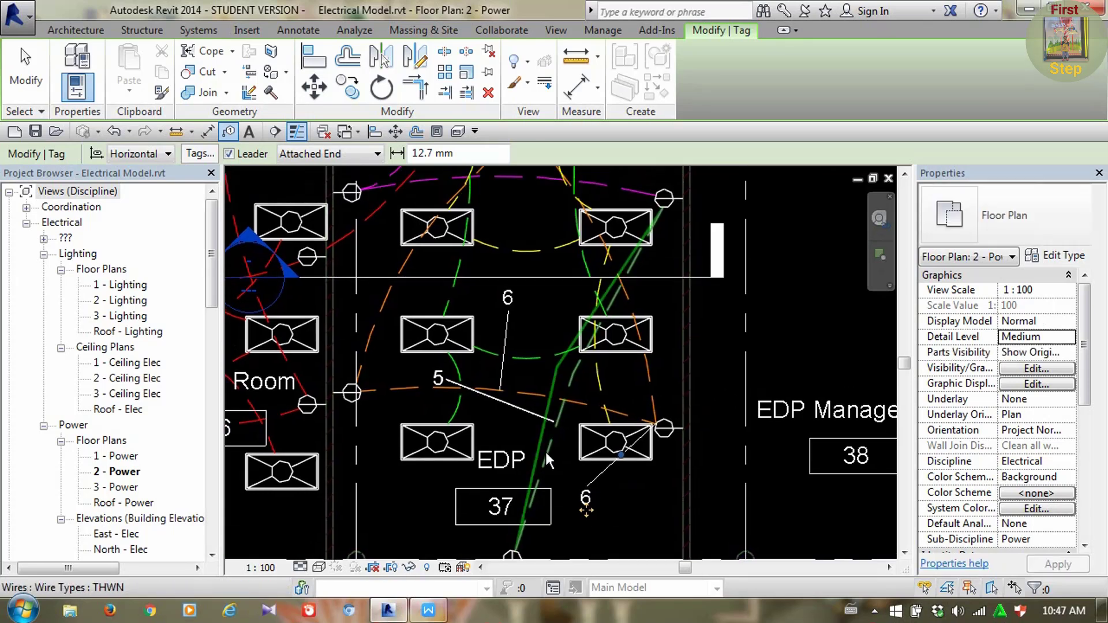
{"action": "scroll", "coordinate": [545, 449], "scroll_direction": "down", "scroll_amount": 2}
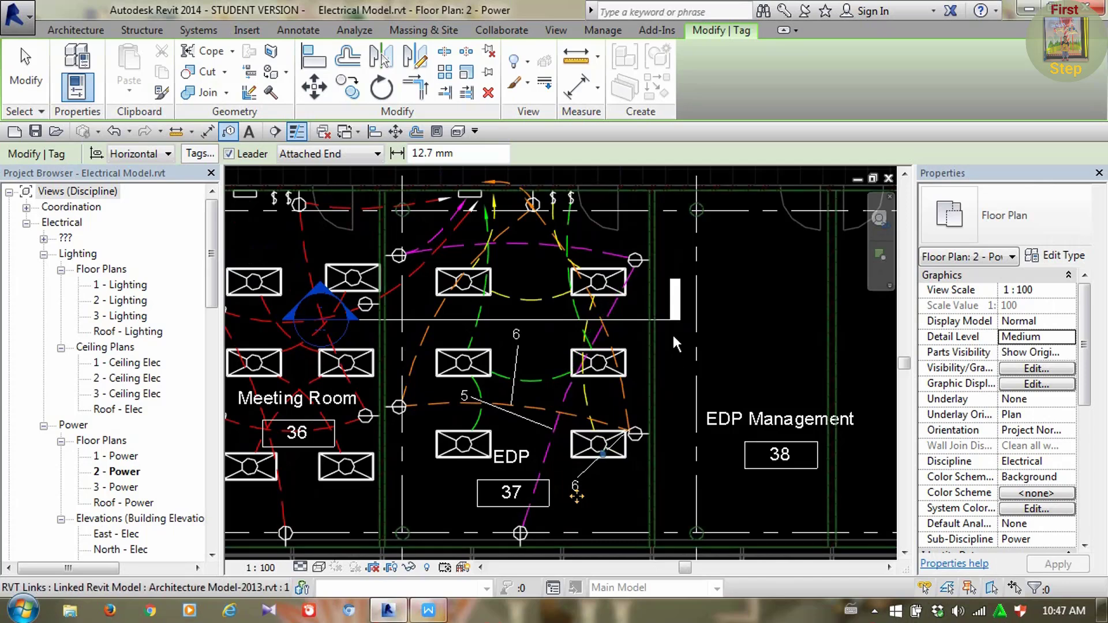
{"action": "left_click", "coordinate": [616, 301]}
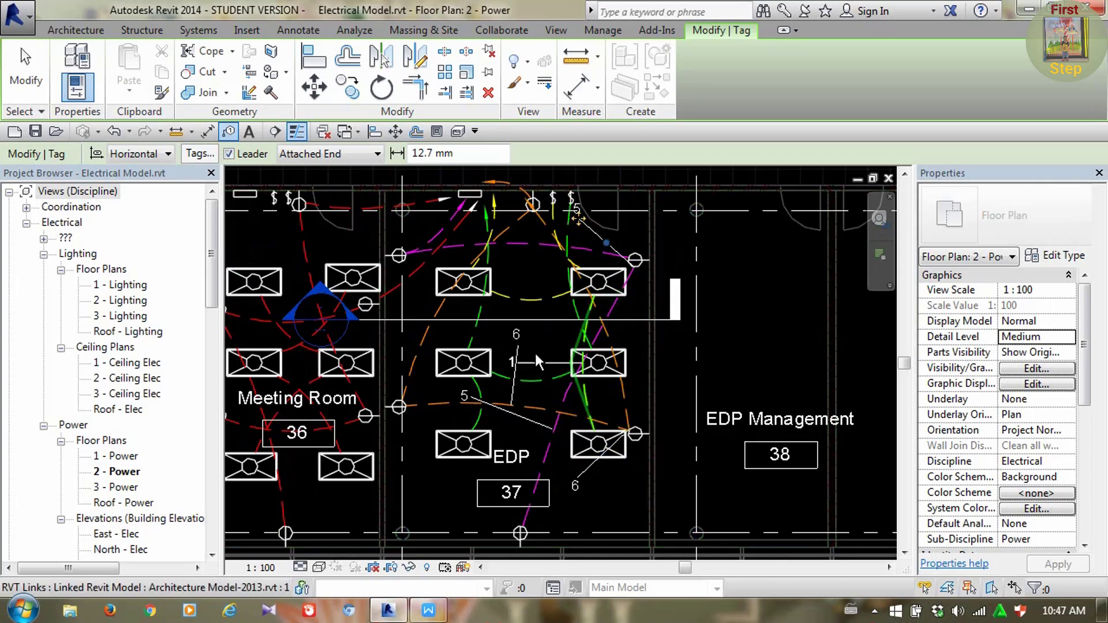
{"action": "middle_click_drag", "start_coordinate": [559, 306], "coordinate": [575, 332]}
{"action": "middle_click_drag", "start_coordinate": [465, 253], "coordinate": [505, 332]}
{"action": "left_click", "coordinate": [516, 341]}
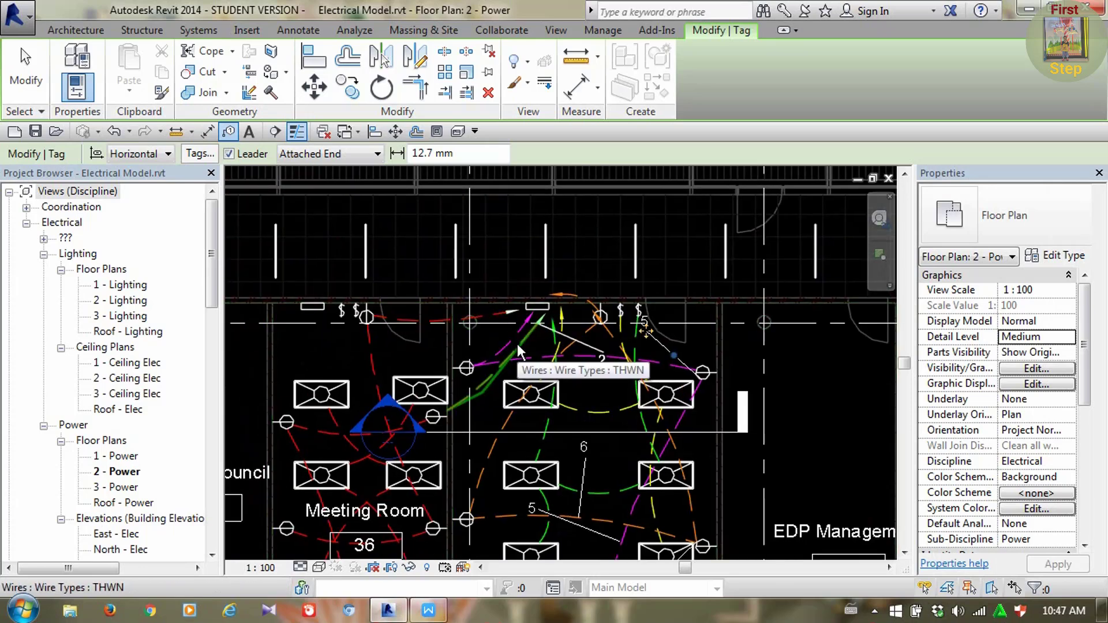
{"action": "left_click", "coordinate": [505, 345]}
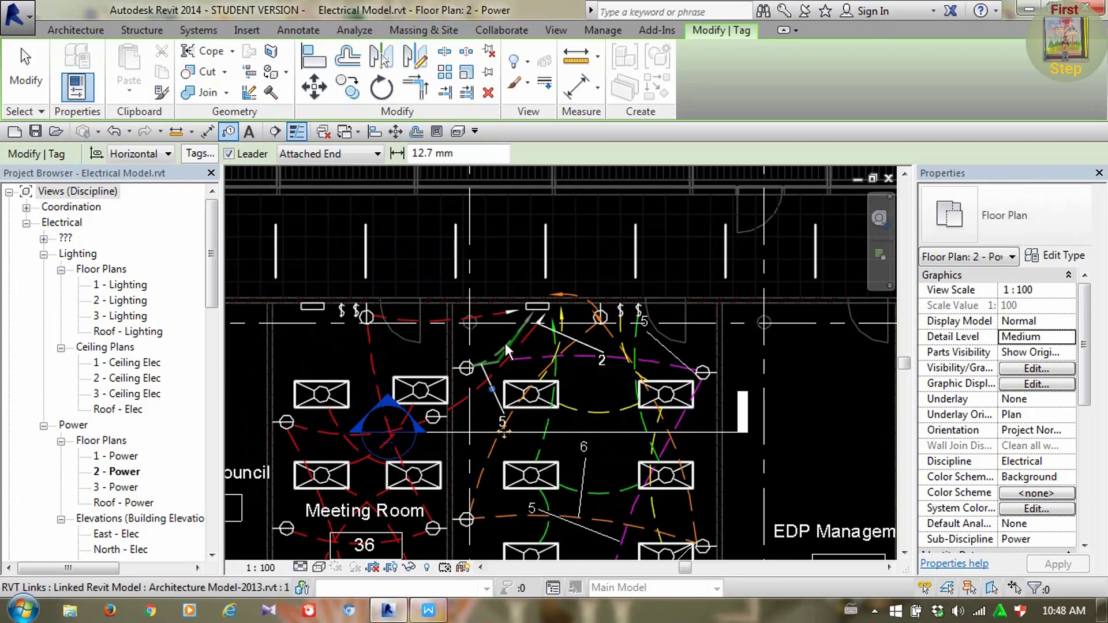
{"action": "middle_click_drag", "start_coordinate": [589, 466], "coordinate": [615, 429]}
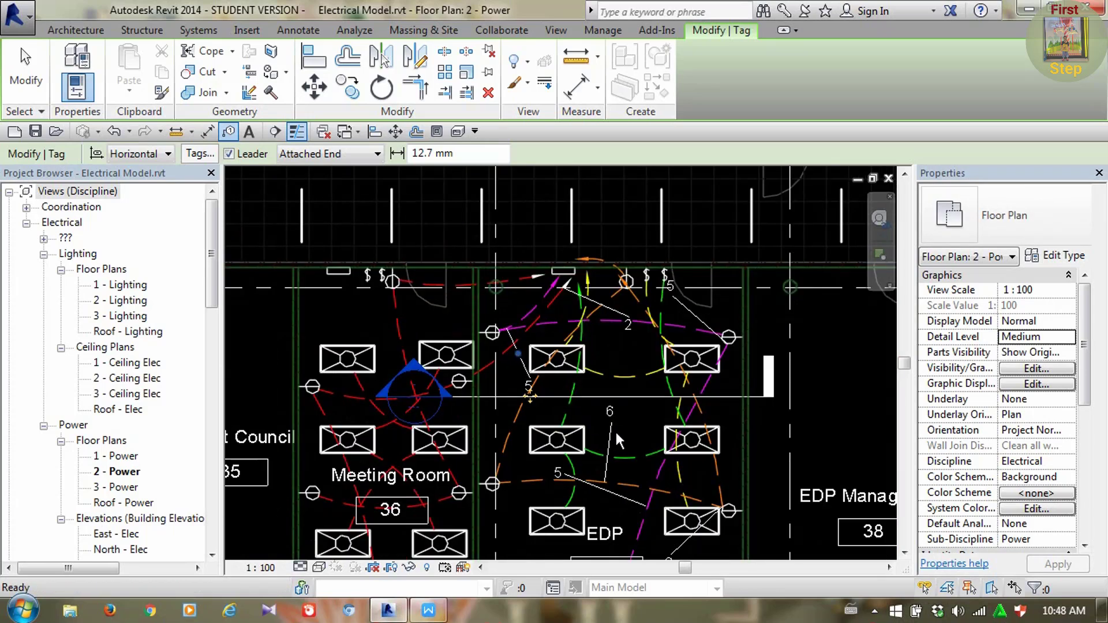
{"action": "key", "text": "Escape"}
{"action": "key", "text": "Escape"}
Turn off the leader line of the long magenta wire's tag and move the tag beside that wire, near the EDP room label
{"action": "mouse_move", "coordinate": [626, 498]}
{"action": "middle_mouse_down"}
{"action": "mouse_move", "coordinate": [638, 487]}
{"action": "mouse_move", "coordinate": [587, 453]}
{"action": "middle_mouse_up"}
{"action": "scroll", "coordinate": [589, 446], "scroll_direction": "up", "scroll_amount": 2}
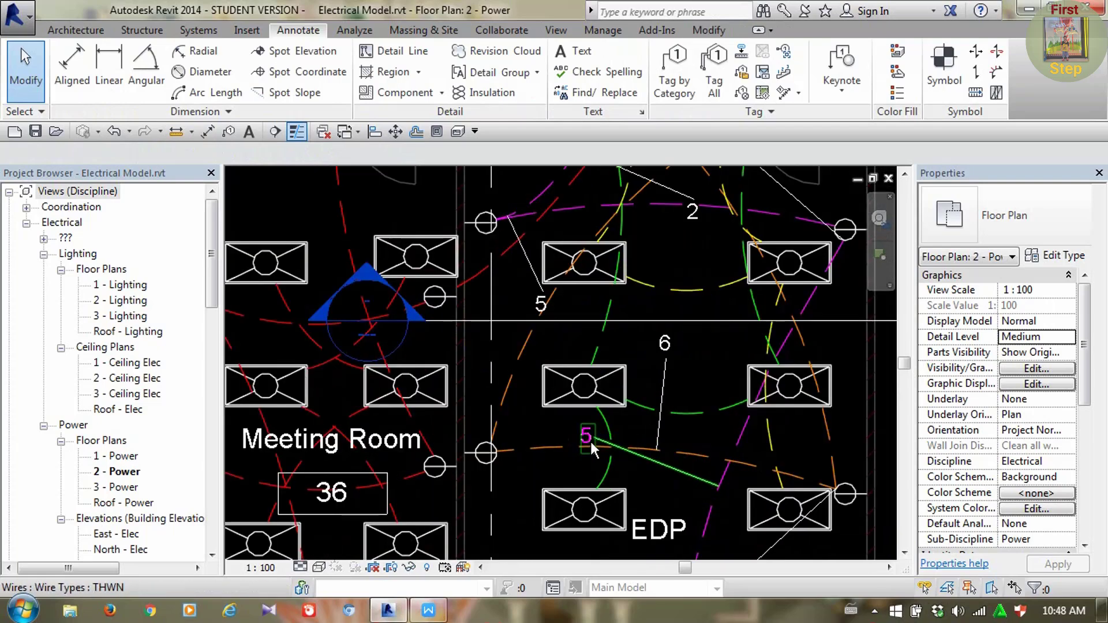
{"action": "left_click", "coordinate": [588, 437]}
{"action": "mouse_move", "coordinate": [647, 472]}
{"action": "middle_mouse_down"}
{"action": "mouse_move", "coordinate": [626, 413]}
{"action": "mouse_move", "coordinate": [635, 408]}
{"action": "middle_mouse_up"}
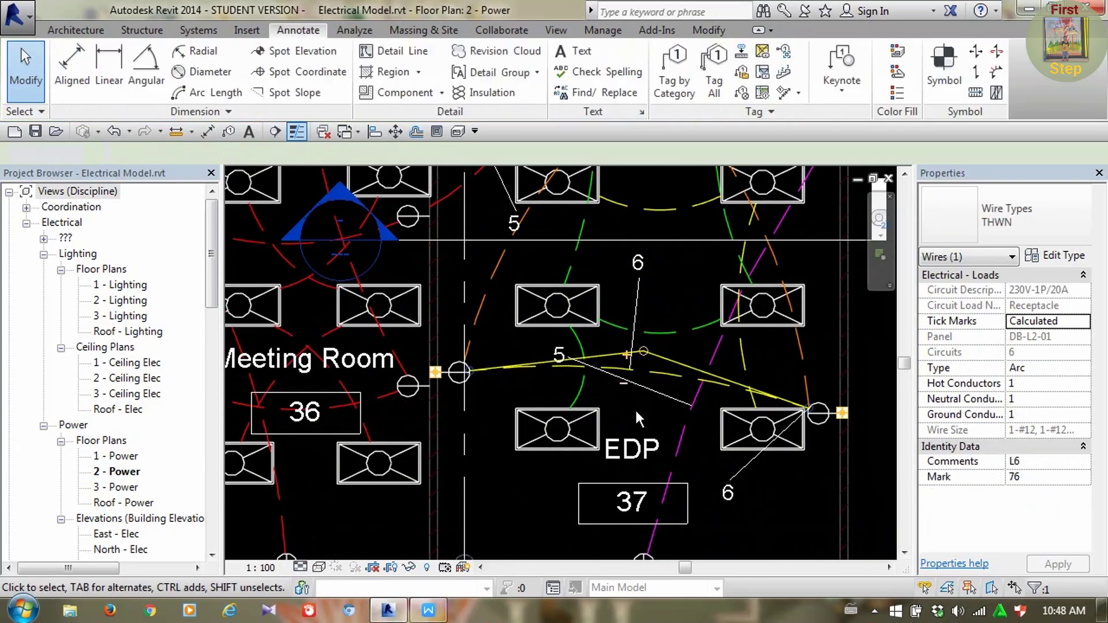
{"action": "left_click", "coordinate": [557, 352]}
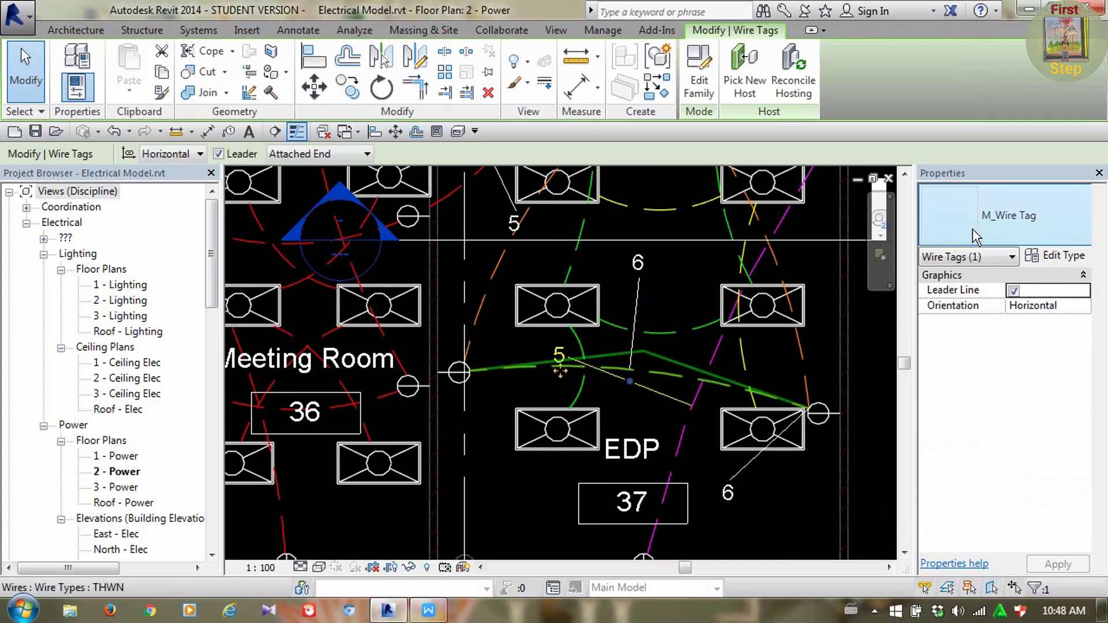
{"action": "left_click", "coordinate": [1015, 291]}
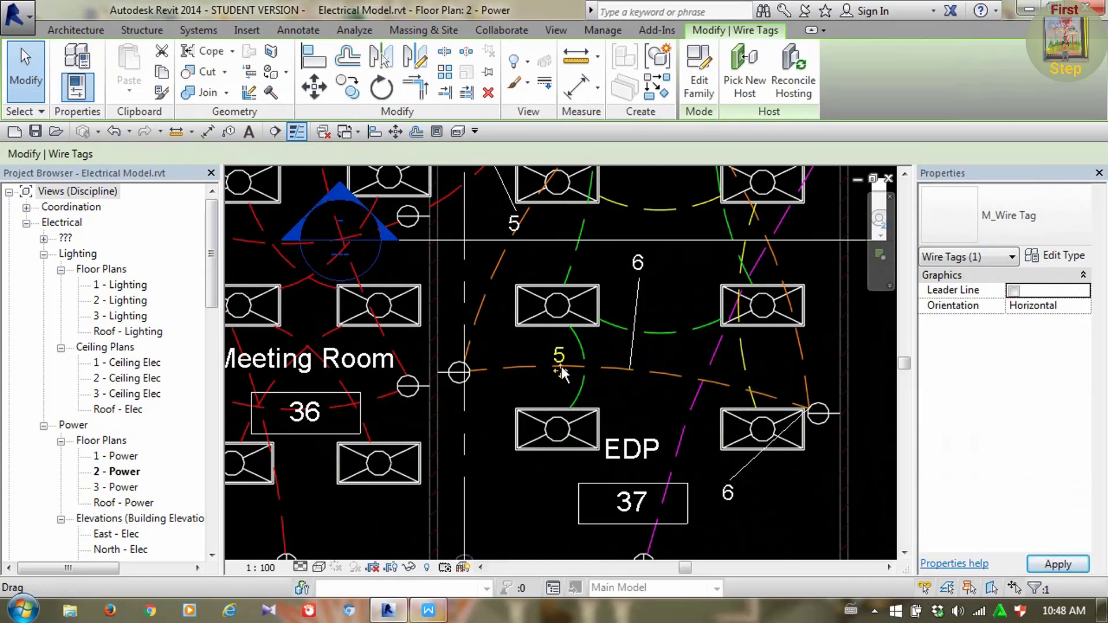
{"action": "mouse_move", "coordinate": [563, 375]}
{"action": "left_mouse_down"}
{"action": "mouse_move", "coordinate": [669, 437]}
{"action": "mouse_move", "coordinate": [654, 435]}
{"action": "left_mouse_up"}
Turn off the leader line of the right-hand orange wire's tag and move the tag beside that wire, above its receptacle
{"action": "middle_click_drag", "start_coordinate": [727, 495], "coordinate": [645, 485]}
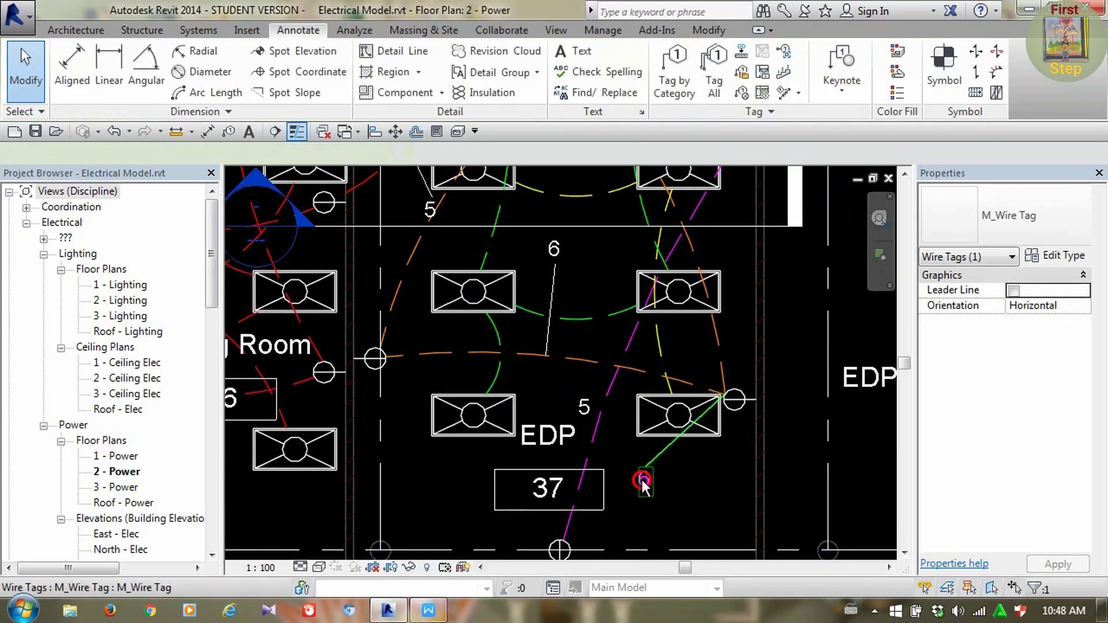
{"action": "left_click", "coordinate": [642, 482]}
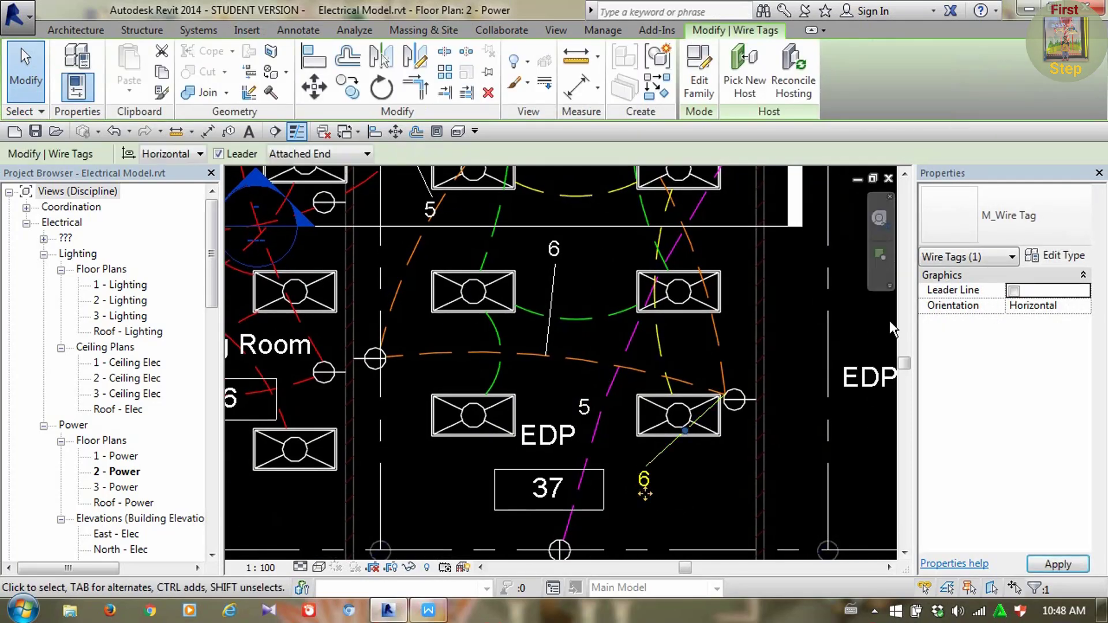
{"action": "left_click_drag", "start_coordinate": [646, 492], "coordinate": [732, 343]}
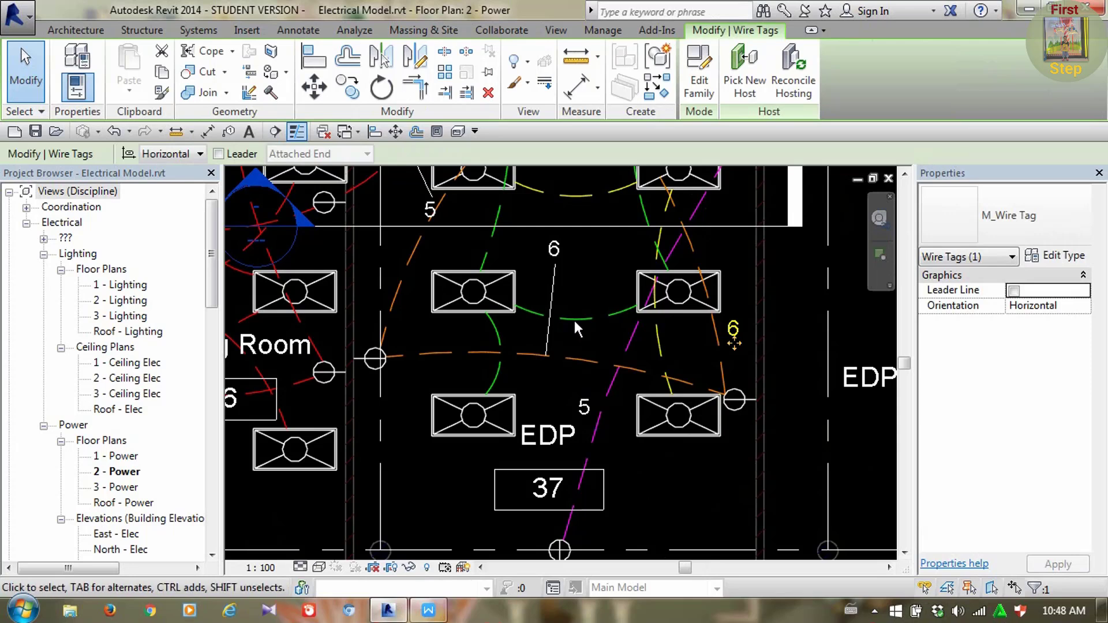
Remove the leader line from the orange cross wire's tag and place the tag just below the middle of that wire
{"action": "left_click", "coordinate": [553, 292]}
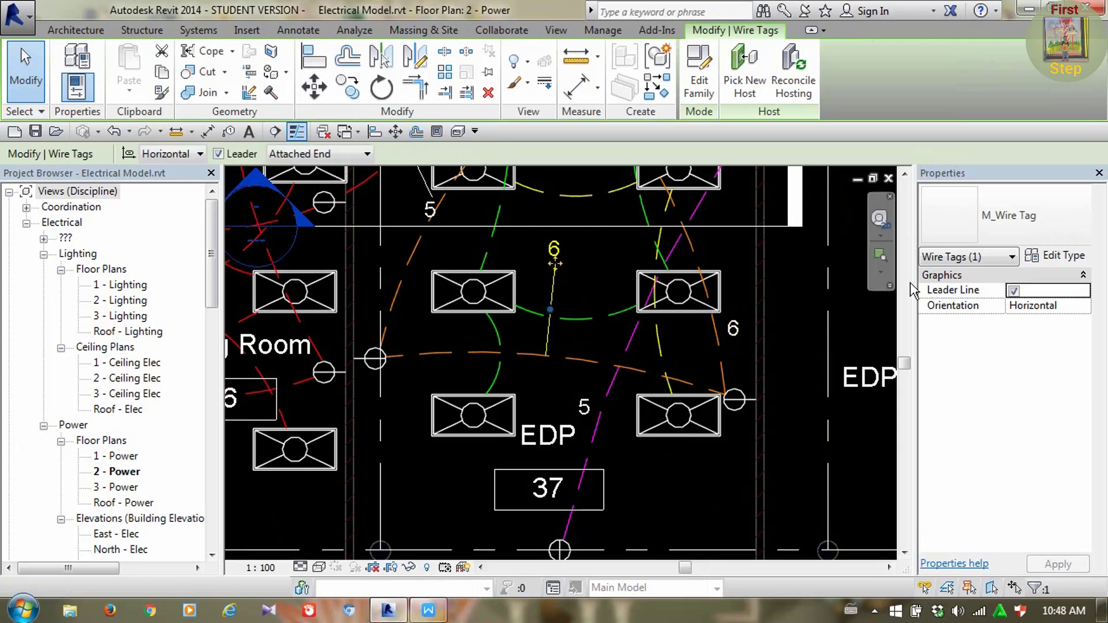
{"action": "left_click", "coordinate": [1012, 291]}
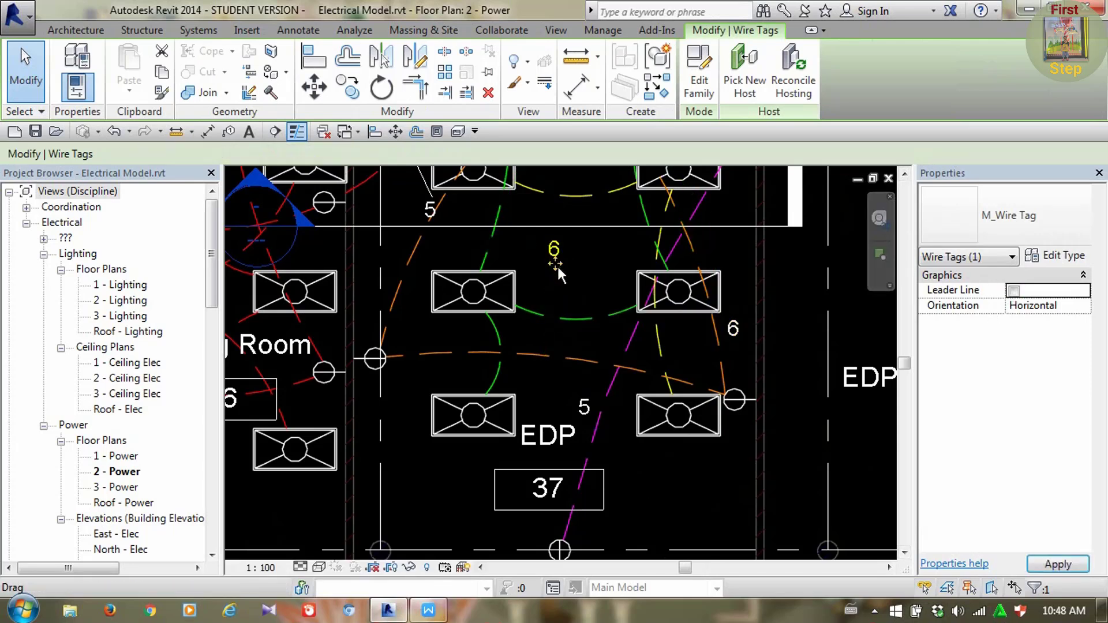
{"action": "left_click_drag", "start_coordinate": [559, 356], "coordinate": [540, 387]}
Turn off the leader line of the magenta home run's tag and move the tag beside that wire, near the panel
{"action": "middle_click_drag", "start_coordinate": [504, 413], "coordinate": [512, 498]}
{"action": "middle_click_drag", "start_coordinate": [438, 290], "coordinate": [468, 346]}
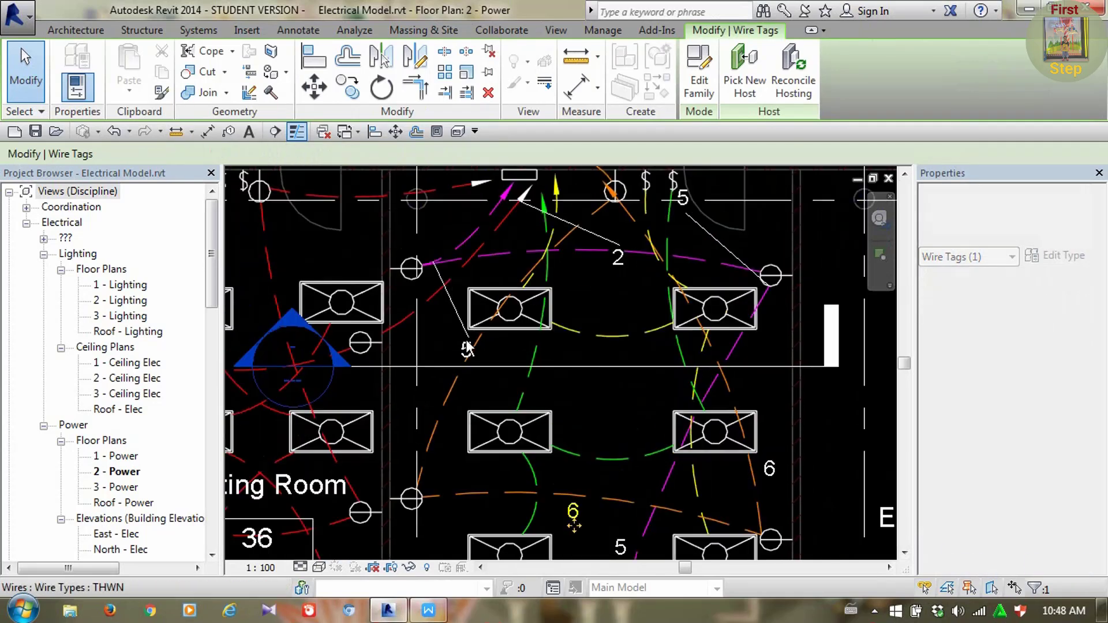
{"action": "left_click", "coordinate": [468, 348]}
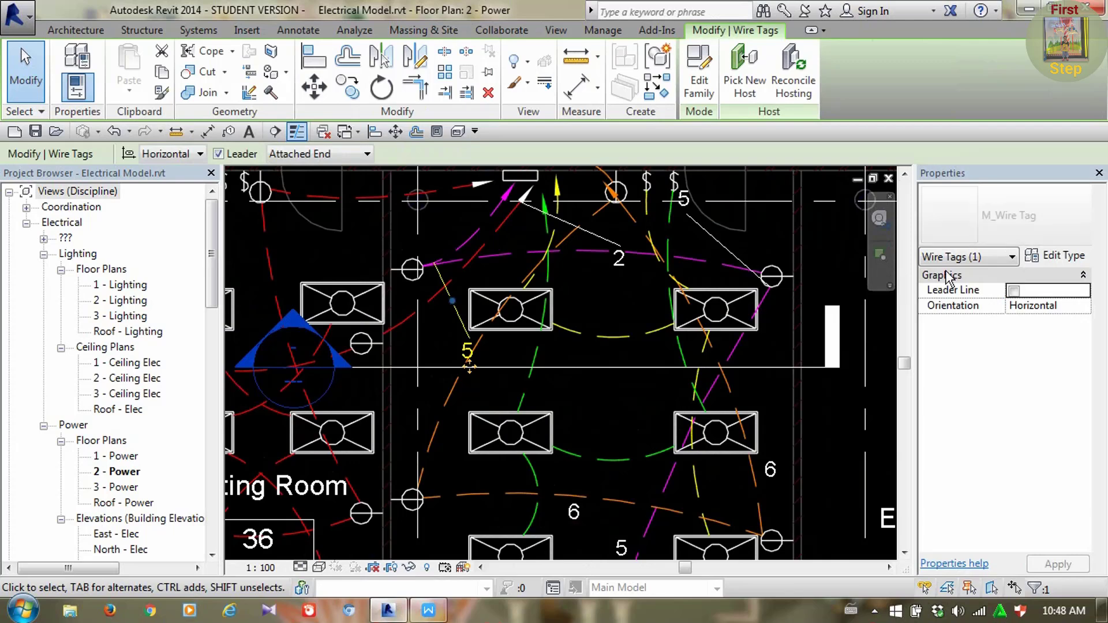
{"action": "left_click_drag", "start_coordinate": [474, 357], "coordinate": [446, 235]}
Move the red home run's tag close to that wire, just below its arrowhead at the panel
{"action": "left_click", "coordinate": [621, 265]}
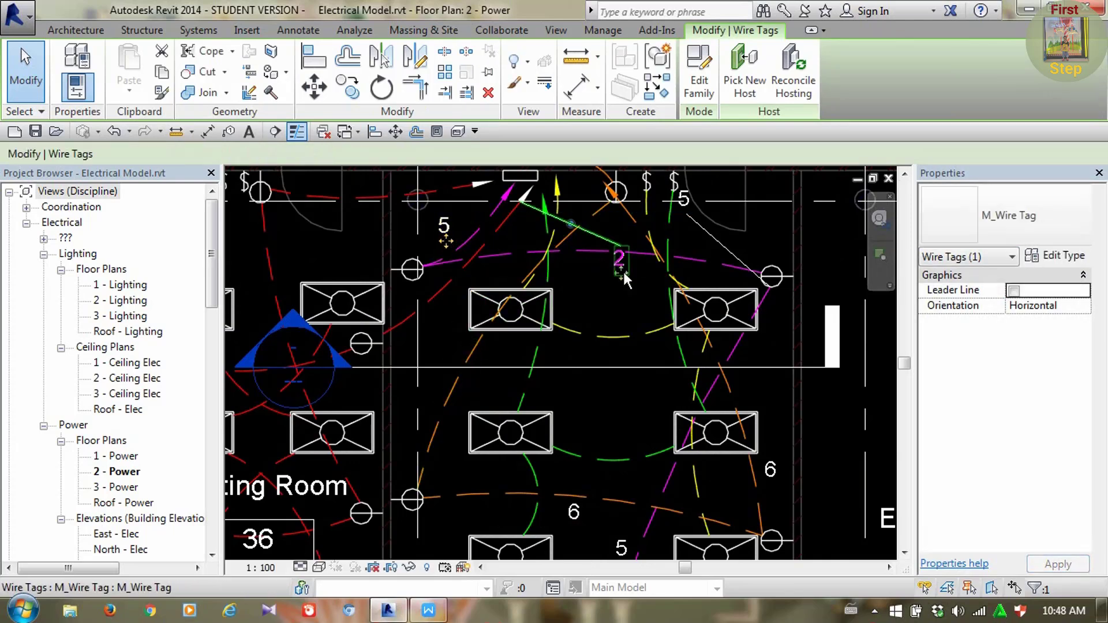
{"action": "left_click", "coordinate": [1019, 295]}
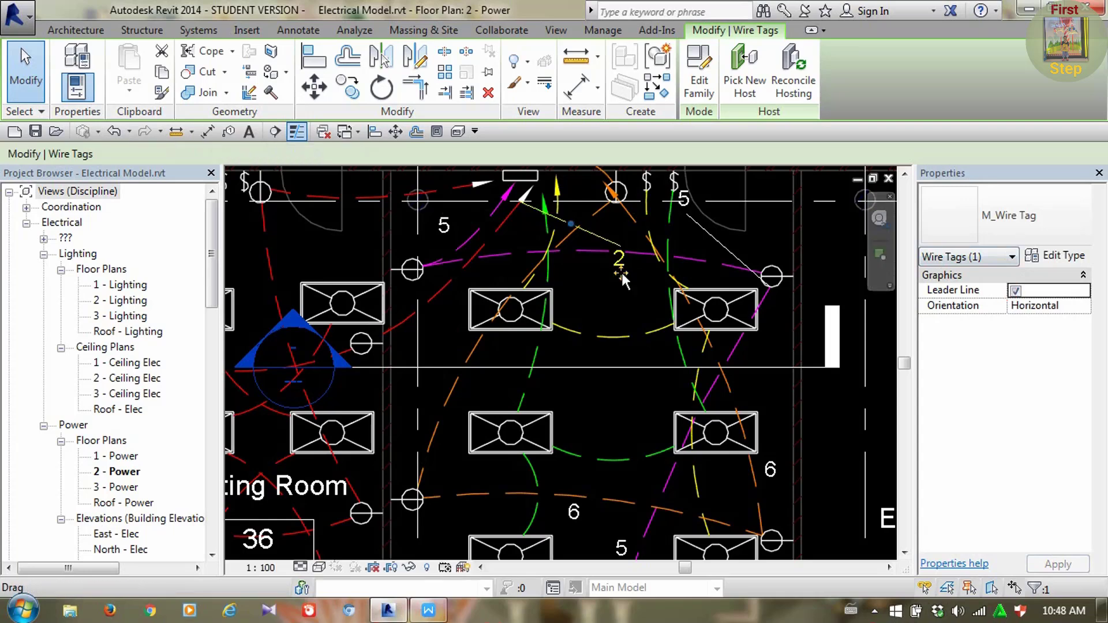
{"action": "left_click_drag", "start_coordinate": [621, 272], "coordinate": [520, 241]}
Turn off the leader line of the upper magenta cross wire's tag, place the tag just above that wire's right end, and deselect it
{"action": "middle_click_drag", "start_coordinate": [590, 335], "coordinate": [559, 393]}
{"action": "left_click", "coordinate": [649, 262]}
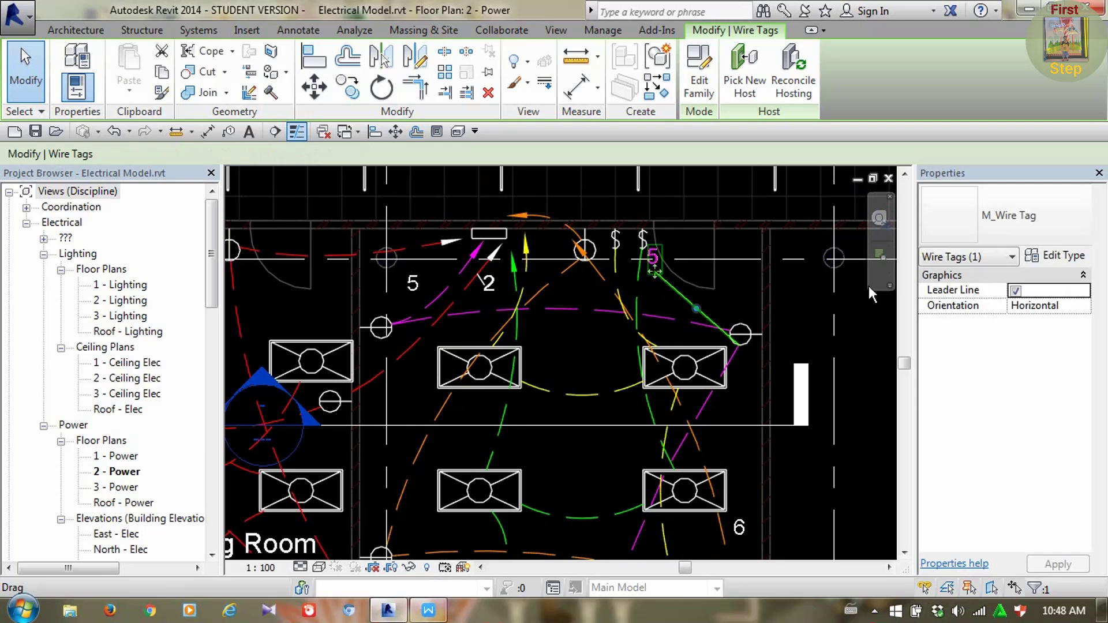
{"action": "left_click", "coordinate": [1017, 291]}
{"action": "left_click_drag", "start_coordinate": [655, 271], "coordinate": [699, 314]}
{"action": "scroll", "coordinate": [653, 259], "scroll_direction": "down", "scroll_amount": 3}
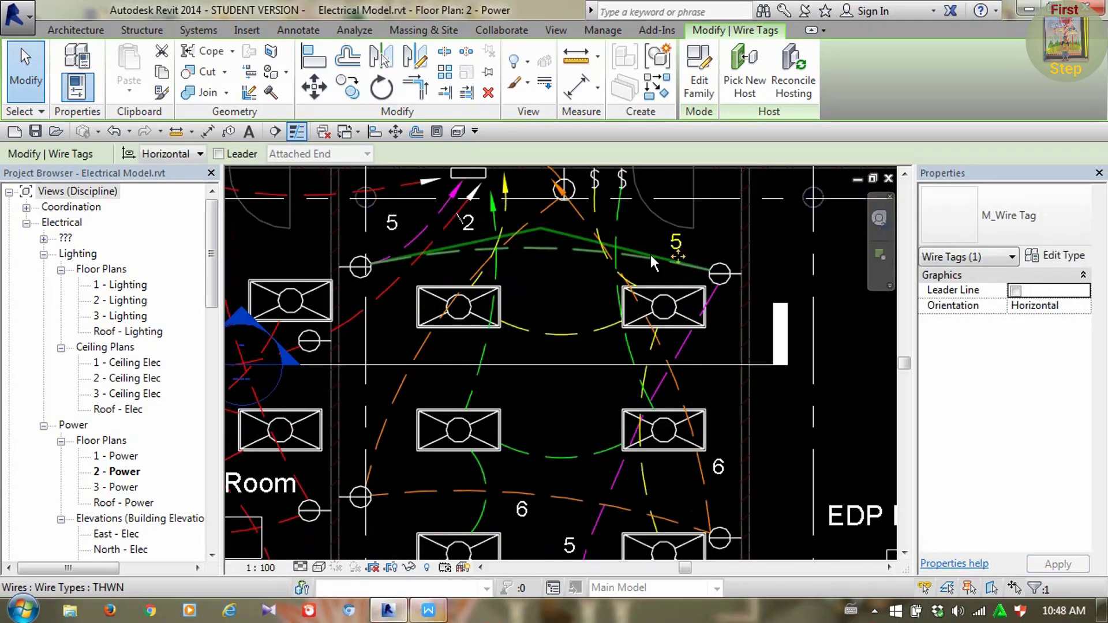
{"action": "key", "text": "Escape"}
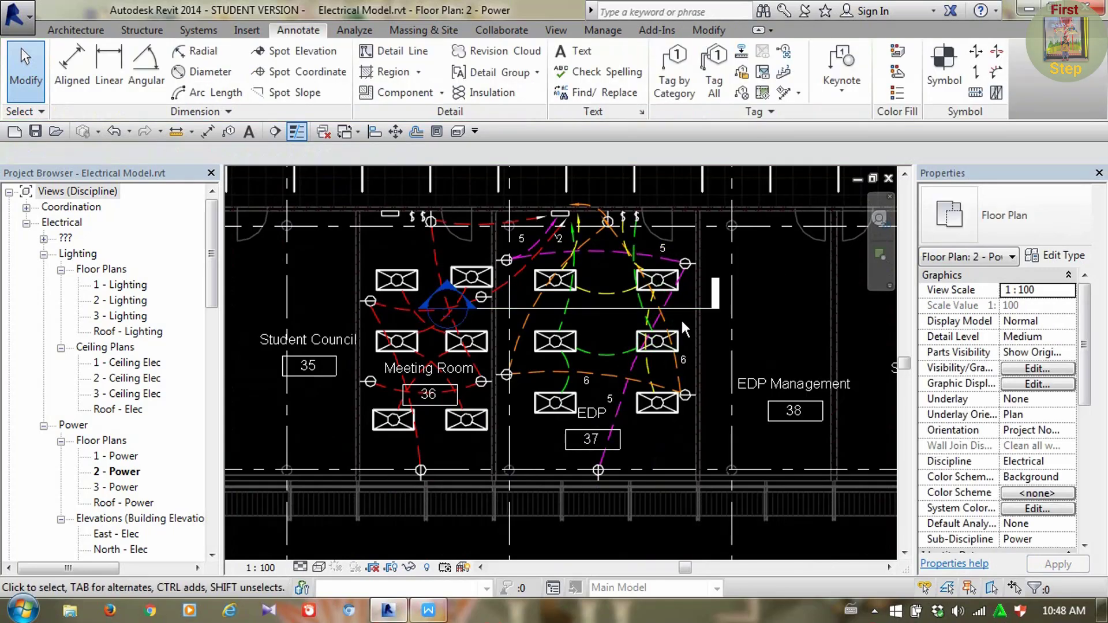
Open the M_Wire Tag family for editing from the upper magenta cross wire's tag in the EDP room
{"action": "scroll", "coordinate": [669, 338], "scroll_direction": "up", "scroll_amount": 2}
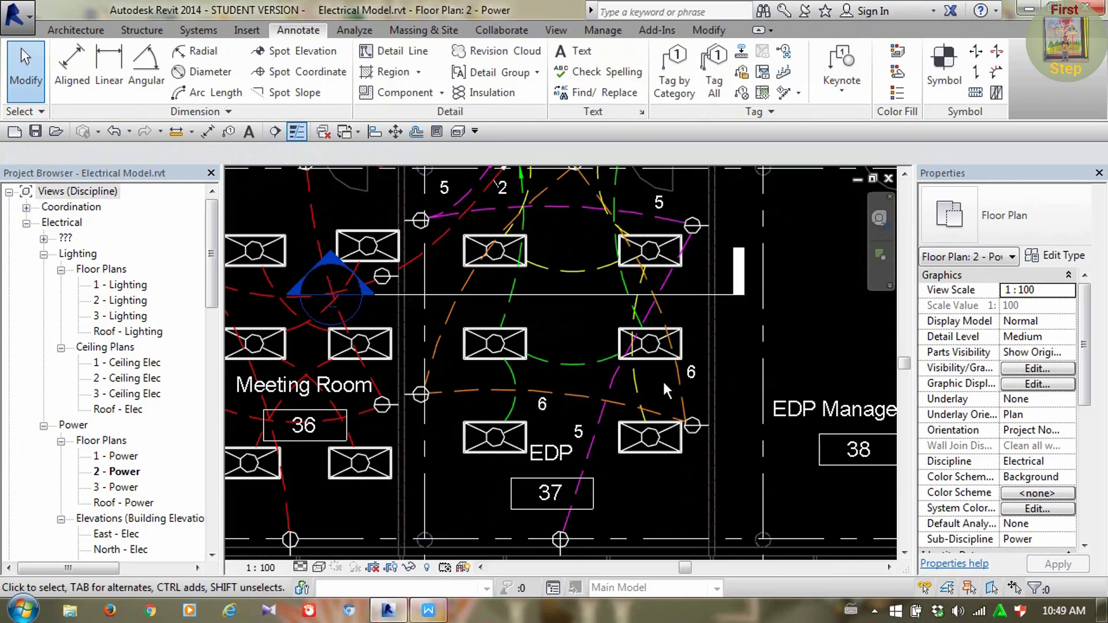
{"action": "scroll", "coordinate": [627, 417], "scroll_direction": "down", "scroll_amount": 1}
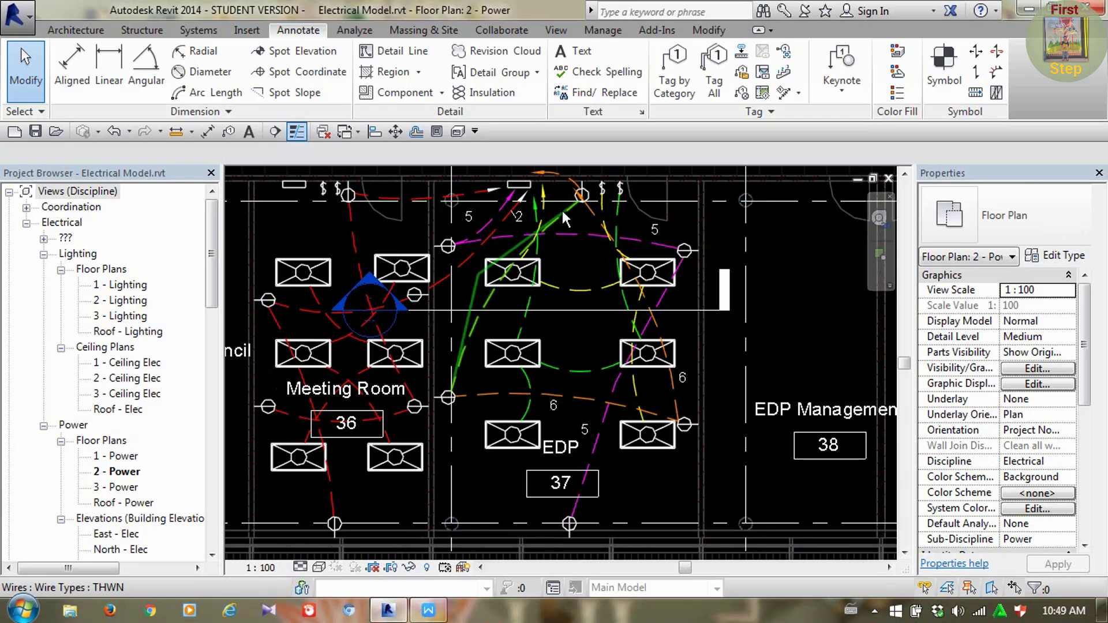
{"action": "middle_click_drag", "start_coordinate": [613, 317], "coordinate": [577, 313]}
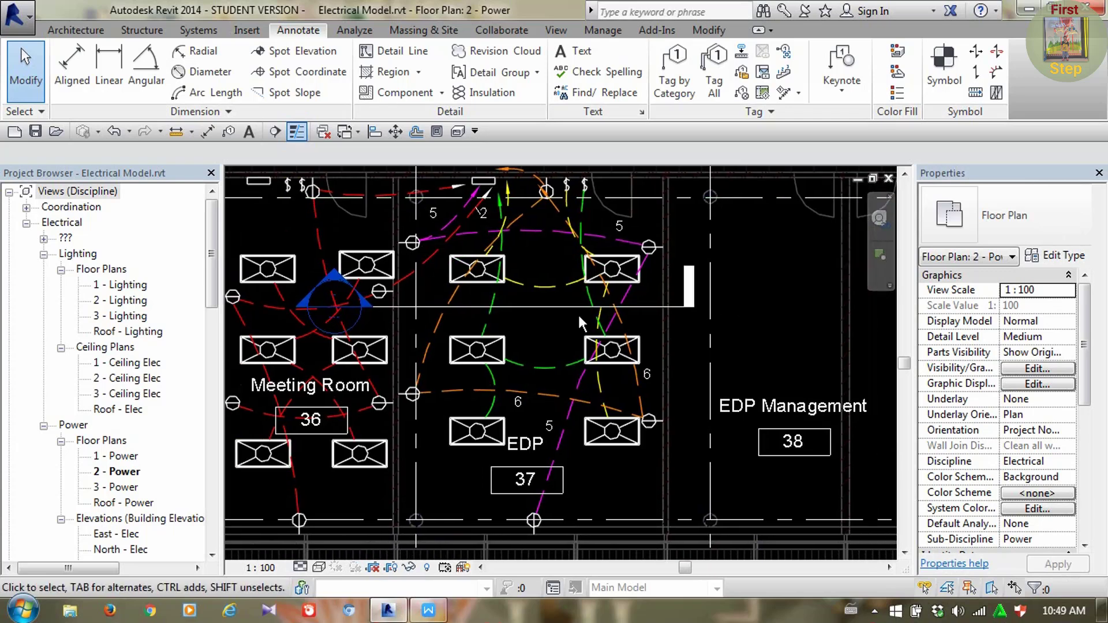
{"action": "left_click", "coordinate": [620, 229]}
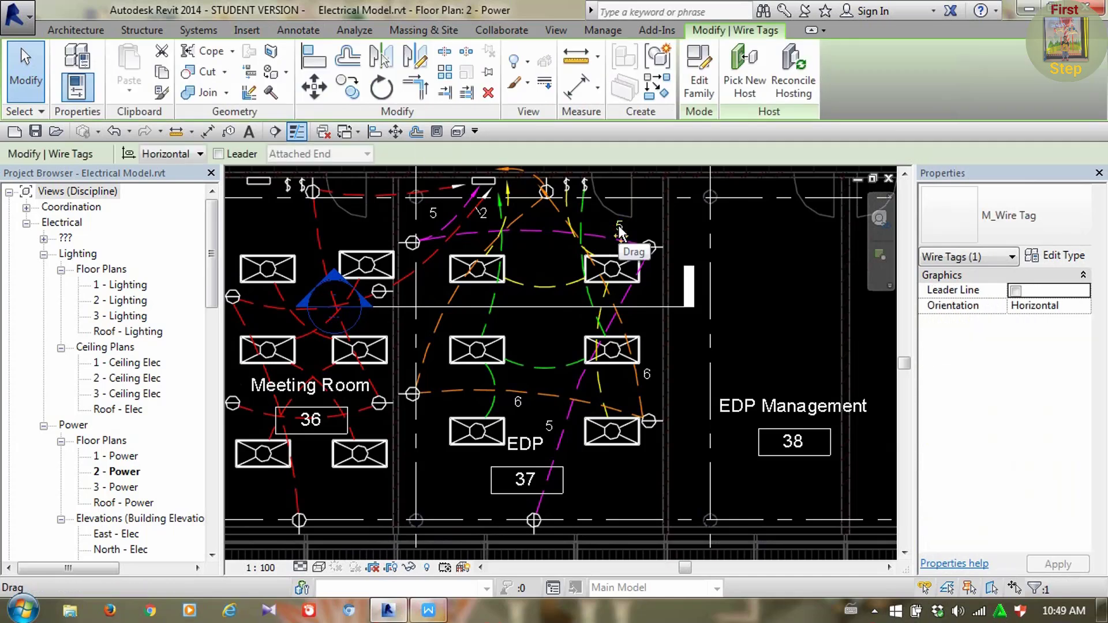
{"action": "left_click", "coordinate": [691, 89]}
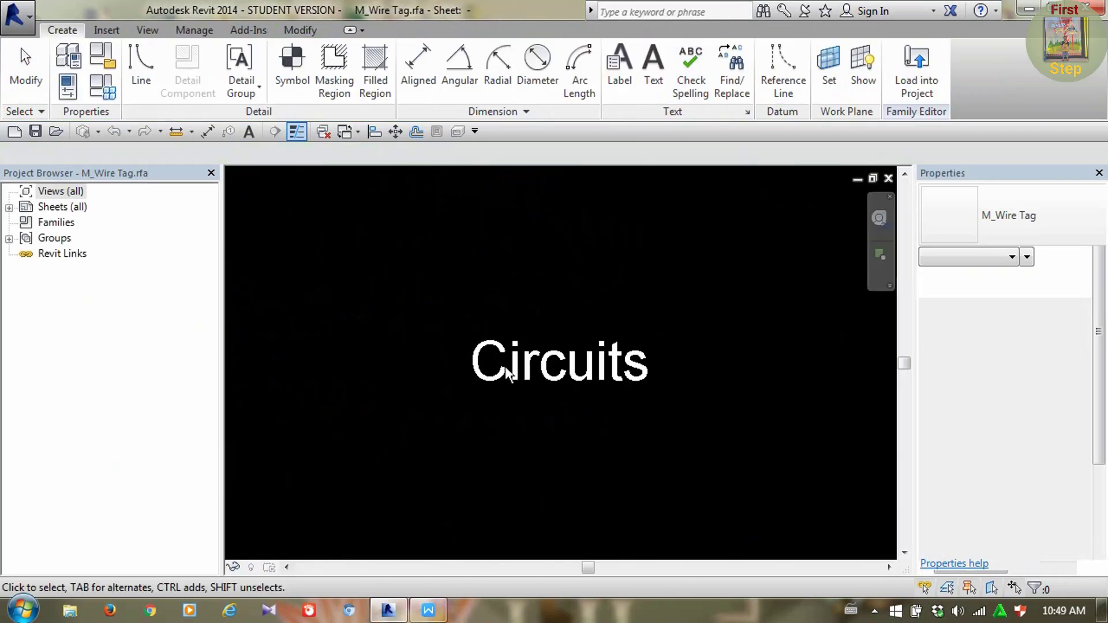
Edit the Circuits label of the wire tag family and add the Panel parameter to it
{"action": "left_click", "coordinate": [532, 364]}
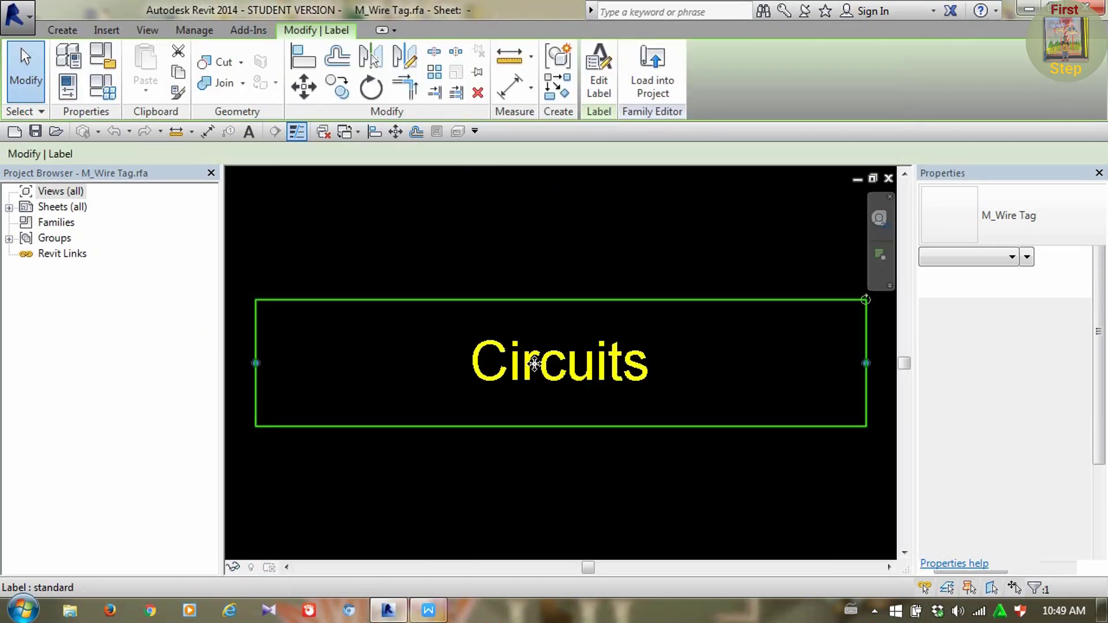
{"action": "scroll", "coordinate": [537, 373], "scroll_direction": "down", "scroll_amount": 1}
{"action": "scroll", "coordinate": [539, 375], "scroll_direction": "down", "scroll_amount": 1}
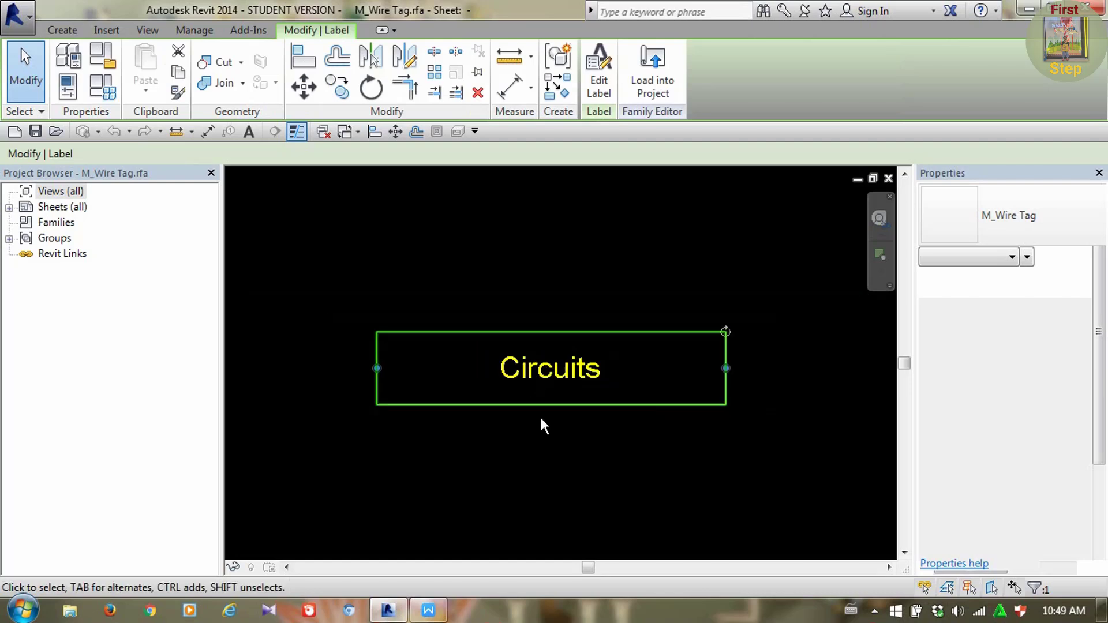
{"action": "middle_click_drag", "start_coordinate": [541, 423], "coordinate": [541, 375]}
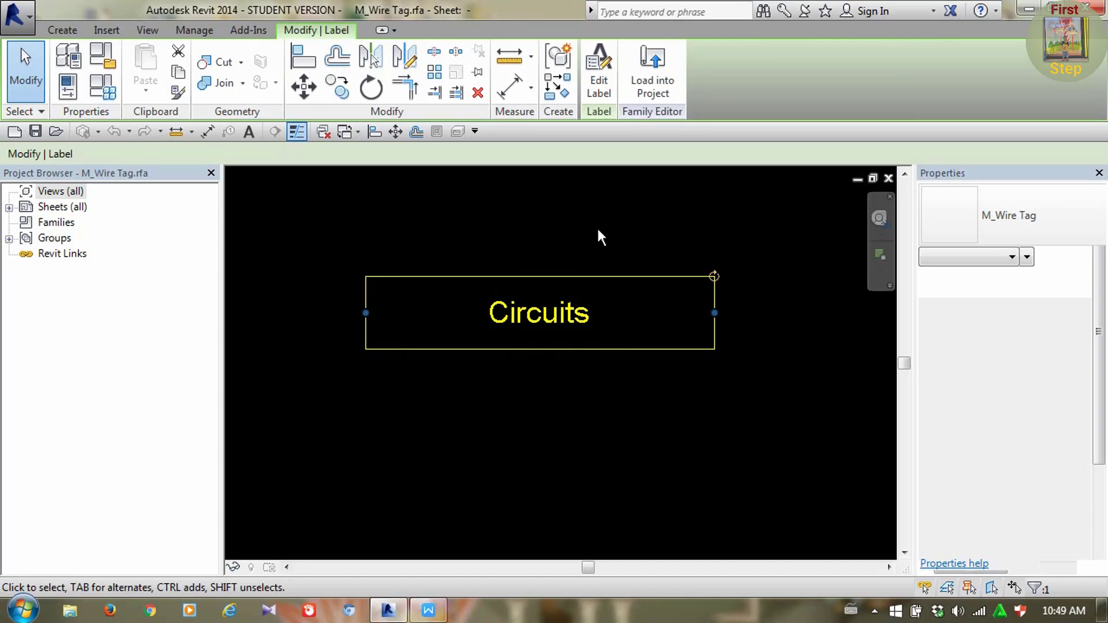
{"action": "left_click", "coordinate": [603, 90]}
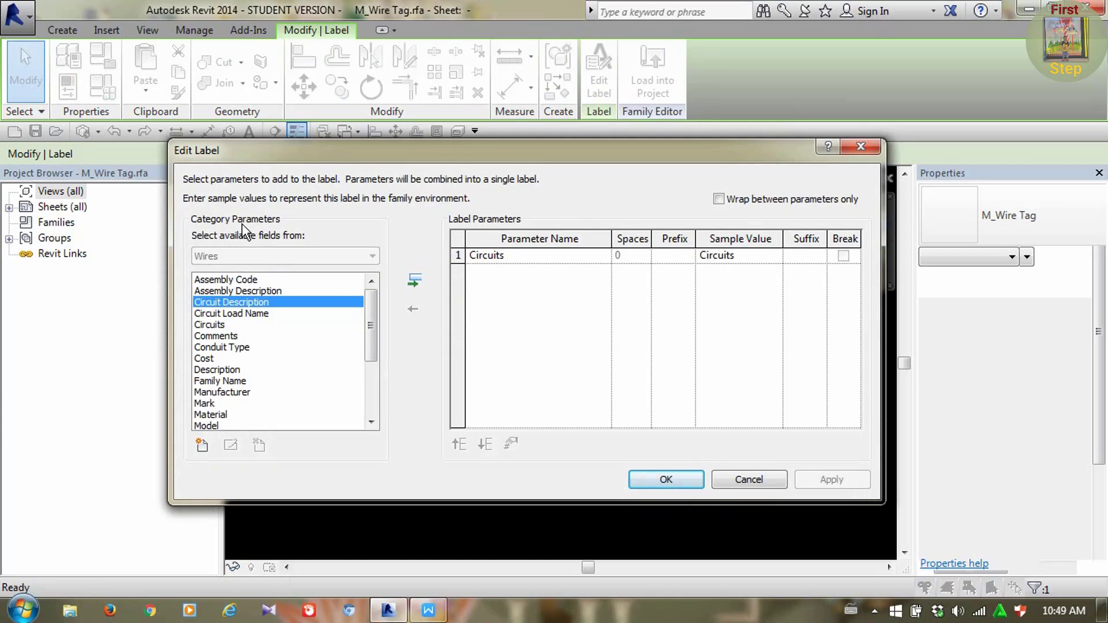
{"action": "left_click", "coordinate": [376, 386]}
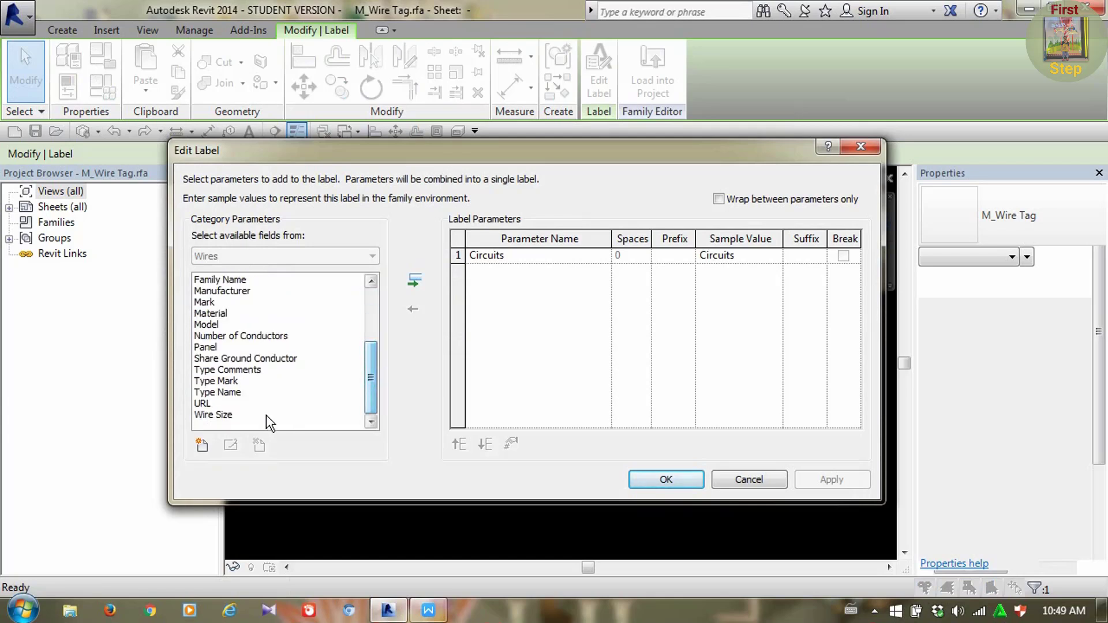
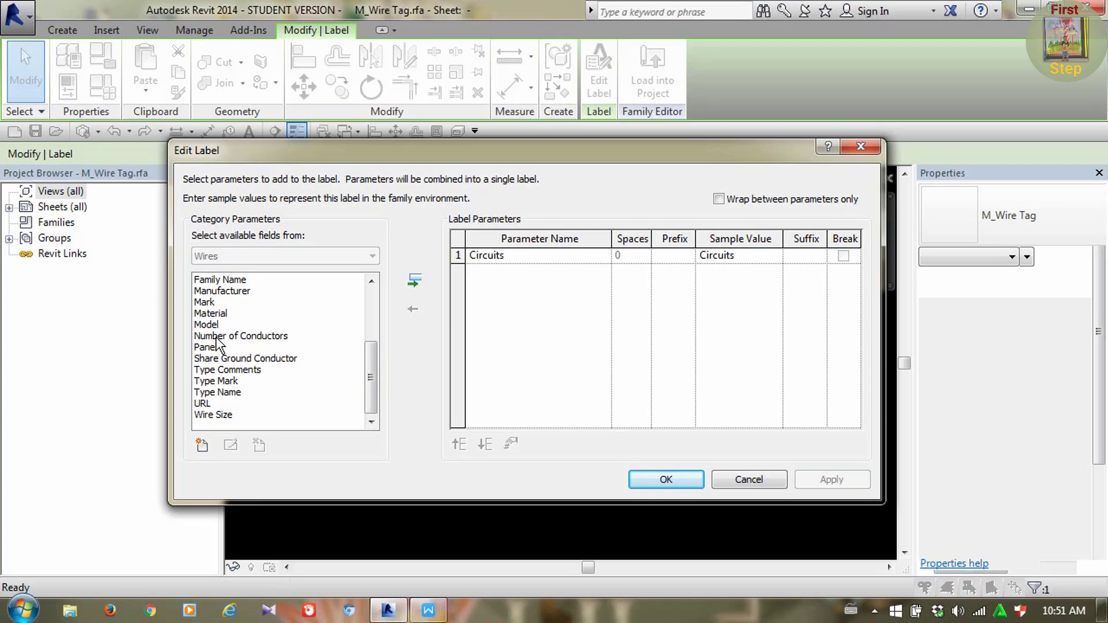
{"action": "left_click", "coordinate": [230, 372]}
{"action": "left_click", "coordinate": [368, 359]}
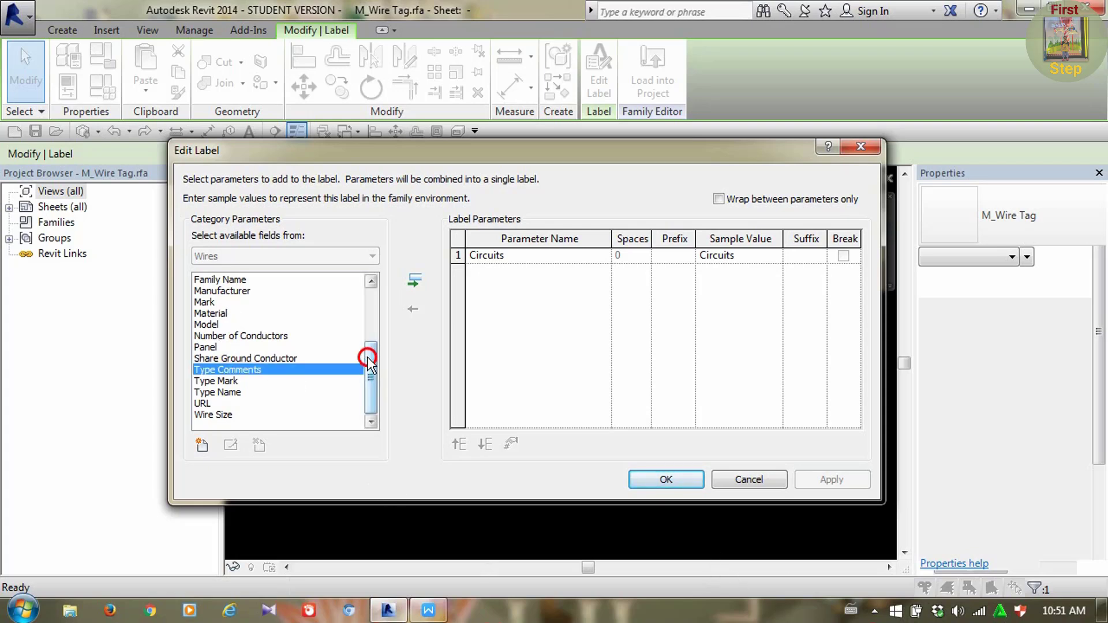
{"action": "left_click_drag", "start_coordinate": [368, 358], "coordinate": [242, 373]}
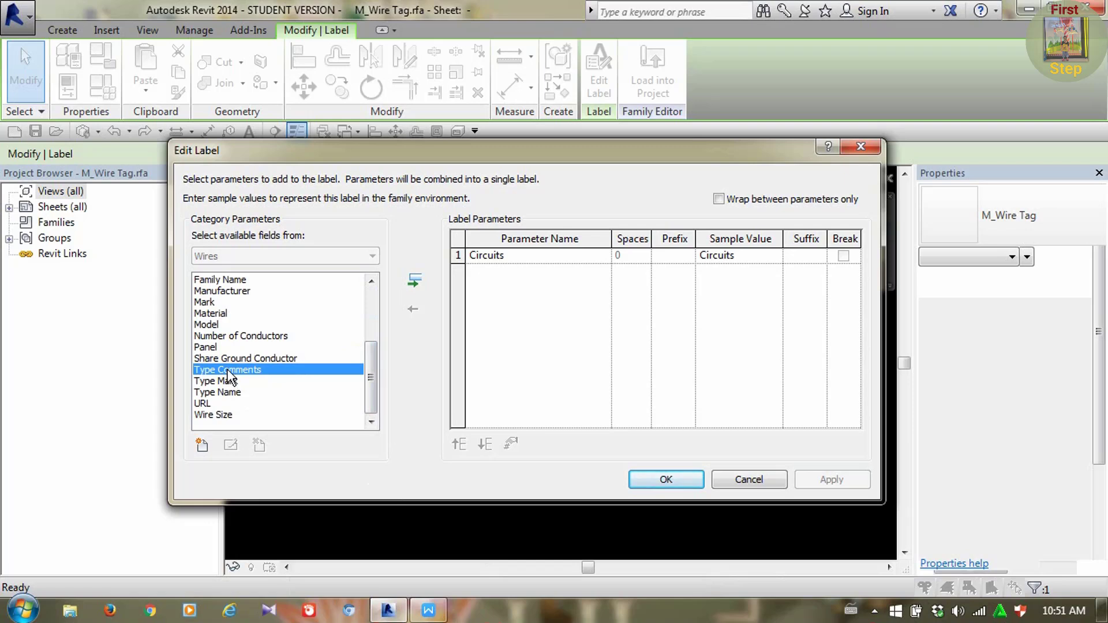
{"action": "key", "text": "Up"}
{"action": "key", "text": "Up"}
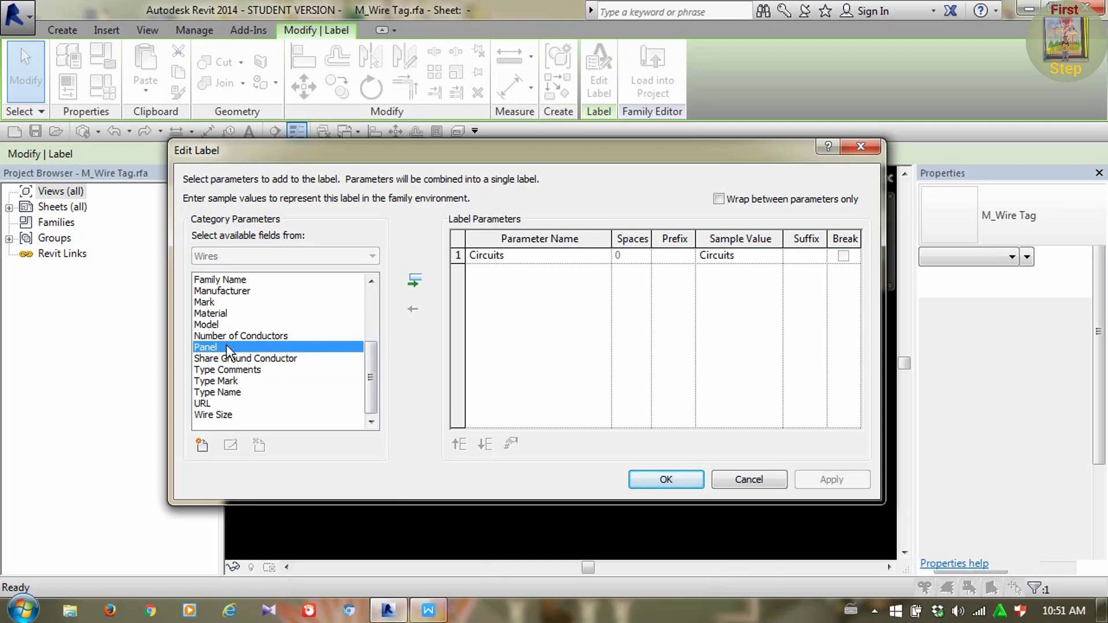
{"action": "left_click", "coordinate": [414, 281]}
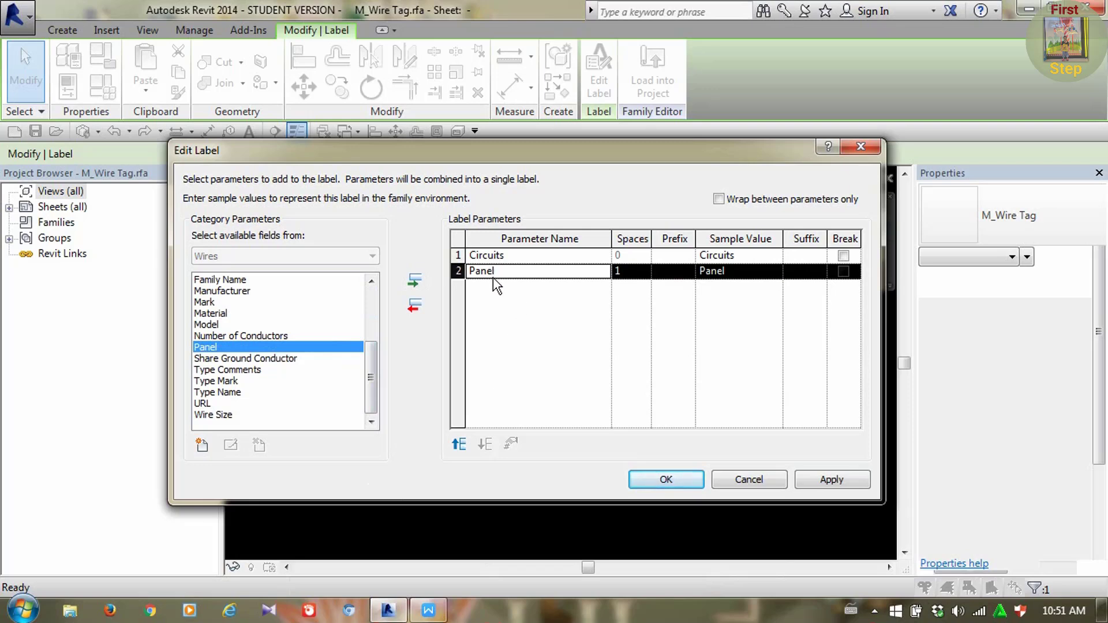
Order the label parameters so that Panel comes before Circuits, and apply the label changes
{"action": "left_click", "coordinate": [458, 444]}
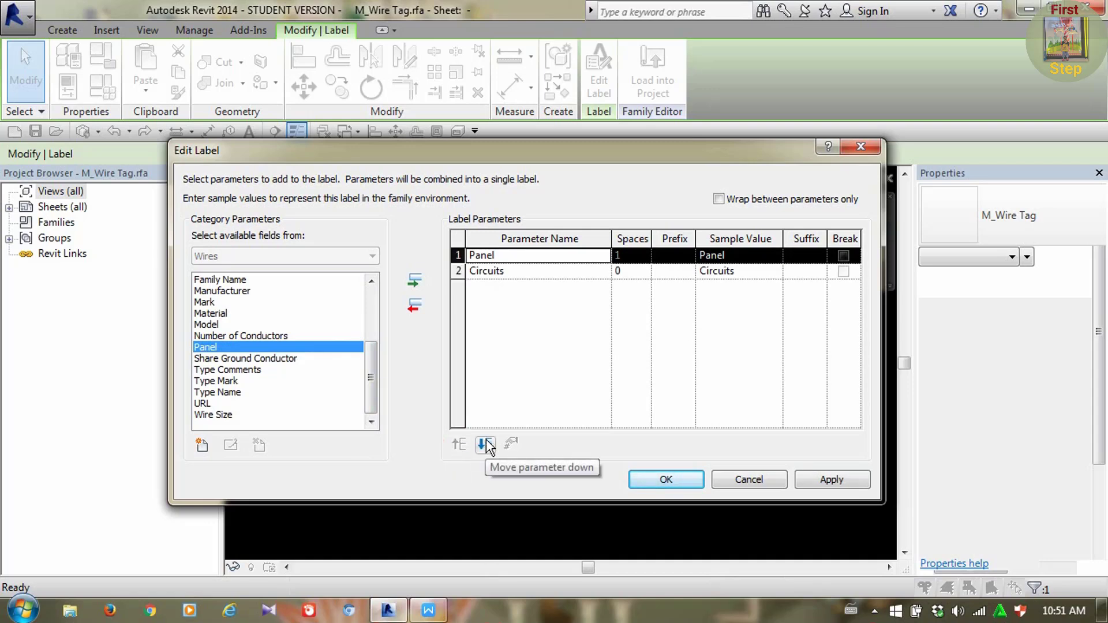
{"action": "left_click", "coordinate": [485, 445]}
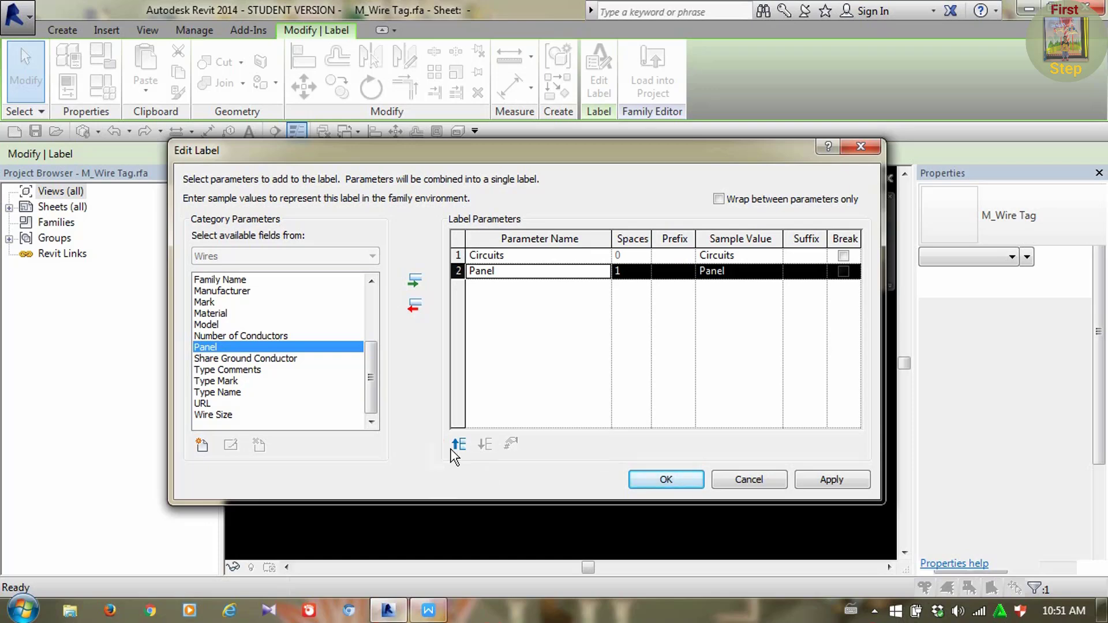
{"action": "left_click", "coordinate": [458, 445]}
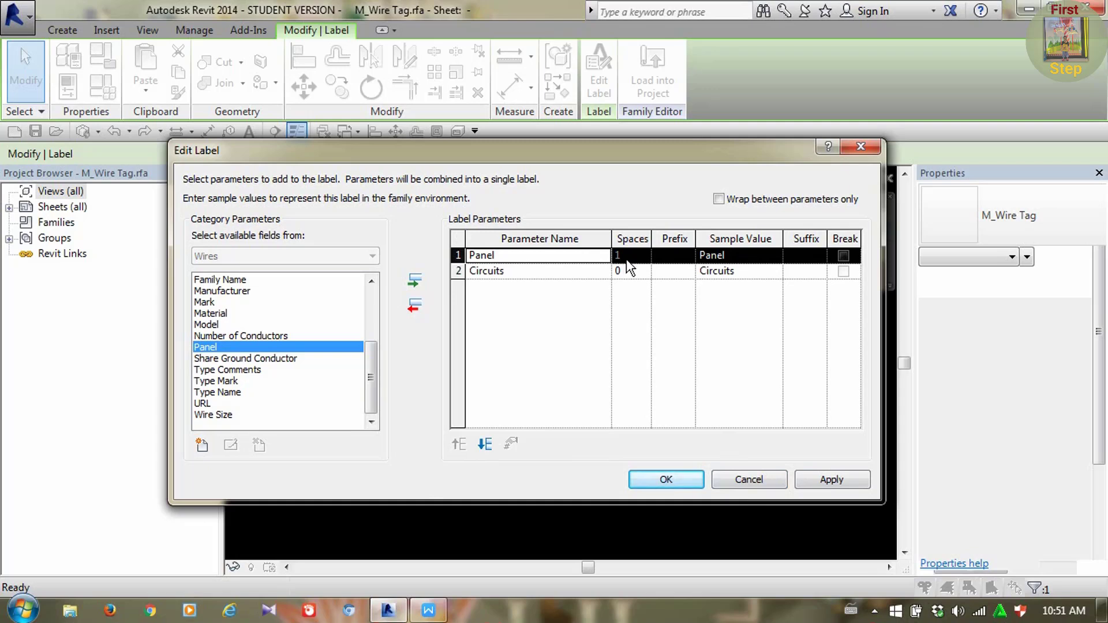
{"action": "left_click", "coordinate": [814, 478]}
{"action": "left_click", "coordinate": [672, 482]}
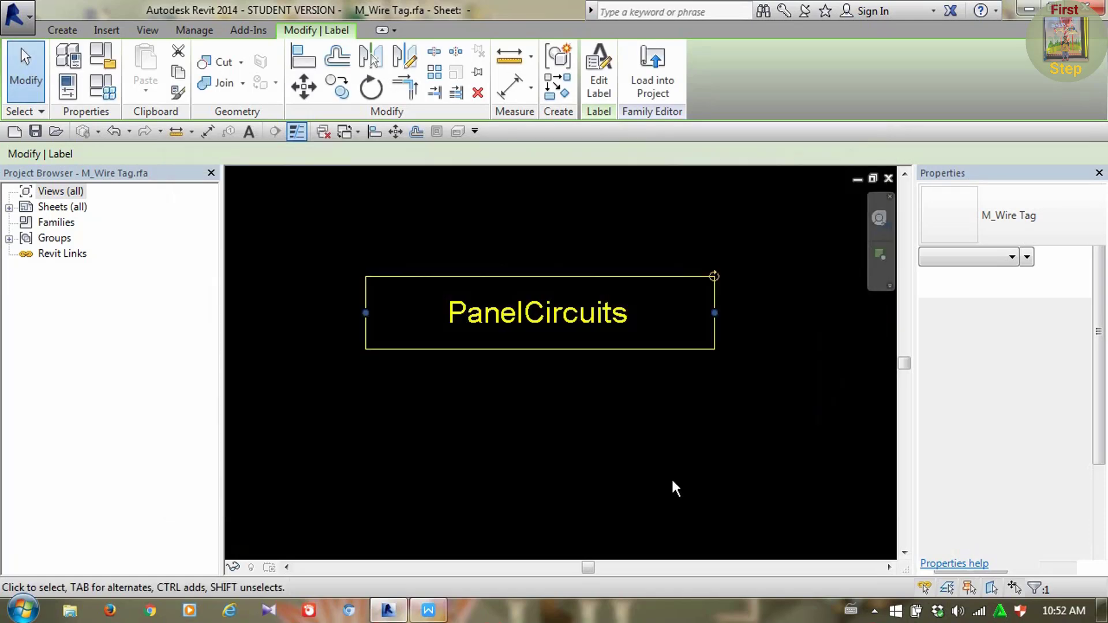
Widen the label's box and load the family into Electrical Model.rvt, overwriting the existing version and its parameter values
{"action": "left_click_drag", "start_coordinate": [715, 313], "coordinate": [758, 311]}
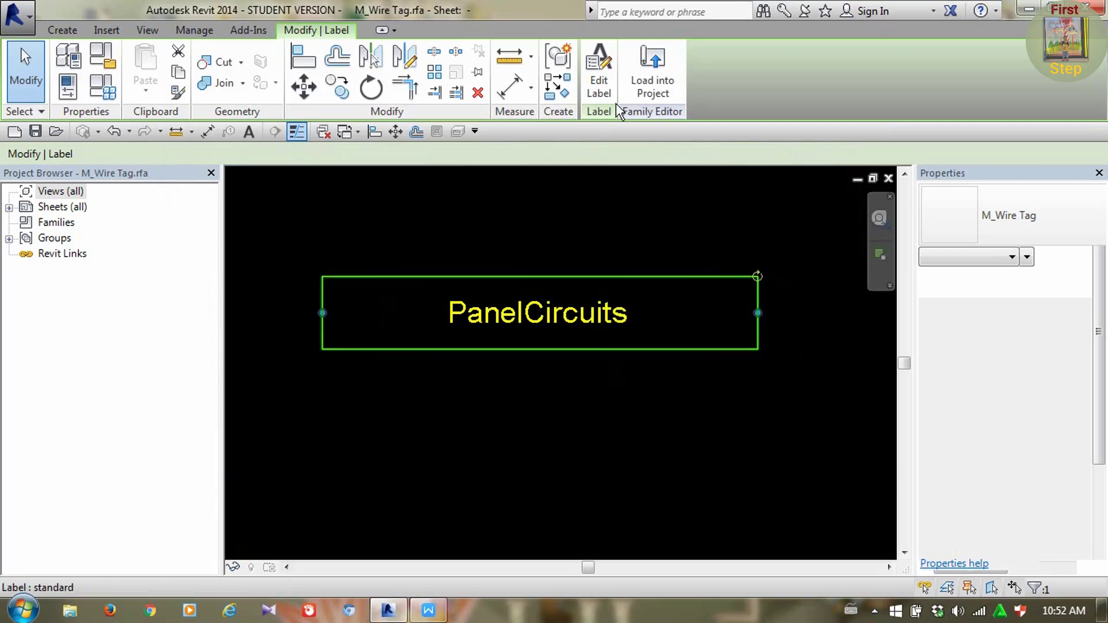
{"action": "left_click", "coordinate": [637, 93]}
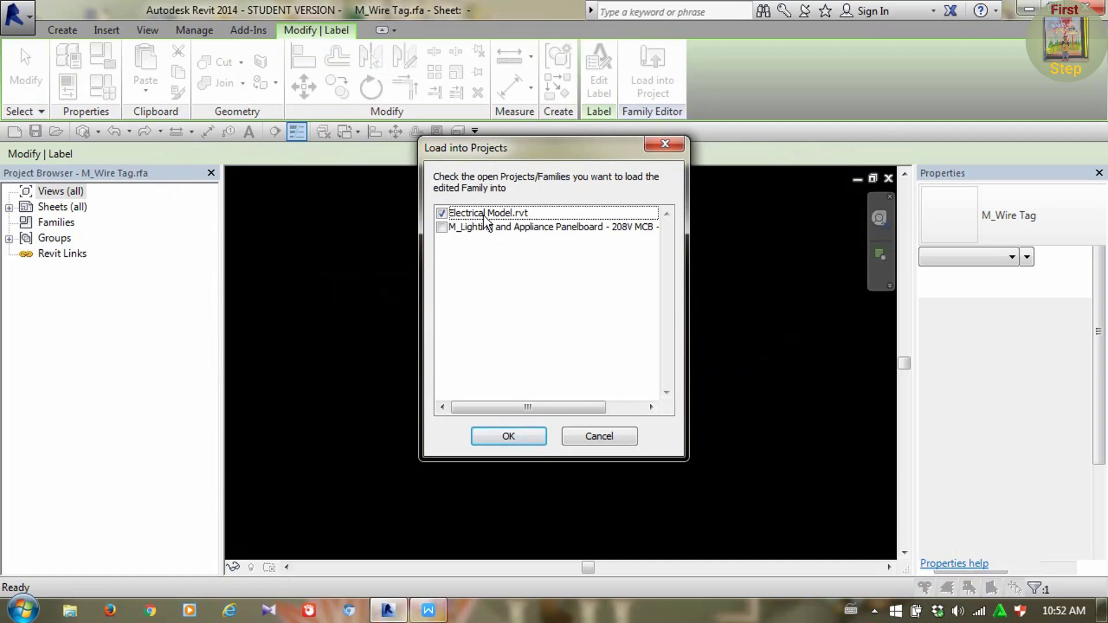
{"action": "left_click", "coordinate": [523, 439]}
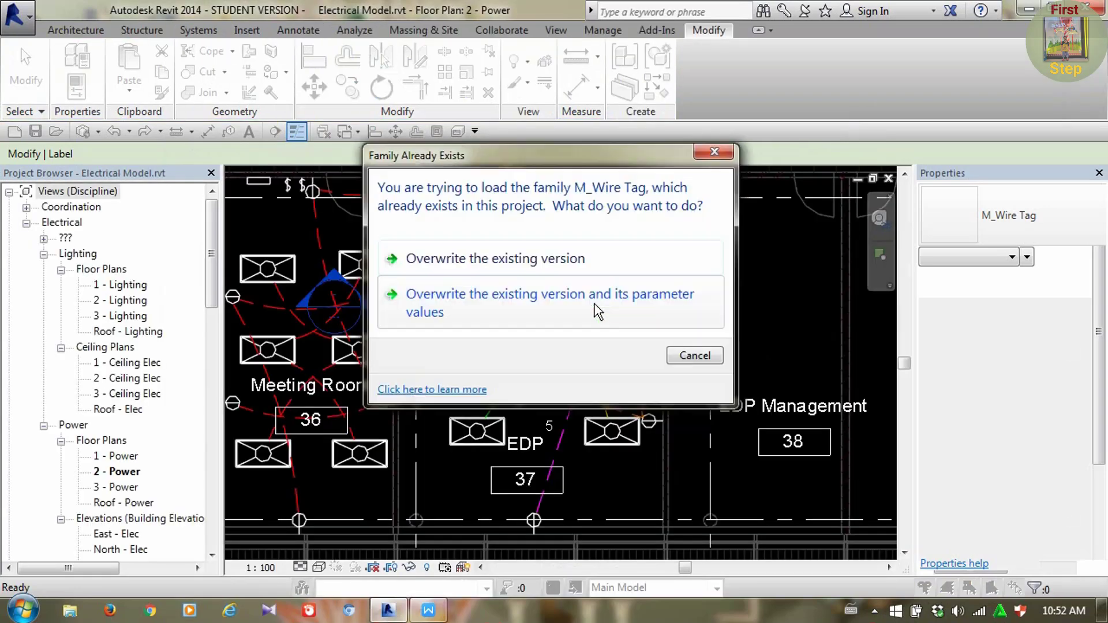
{"action": "left_click", "coordinate": [546, 298]}
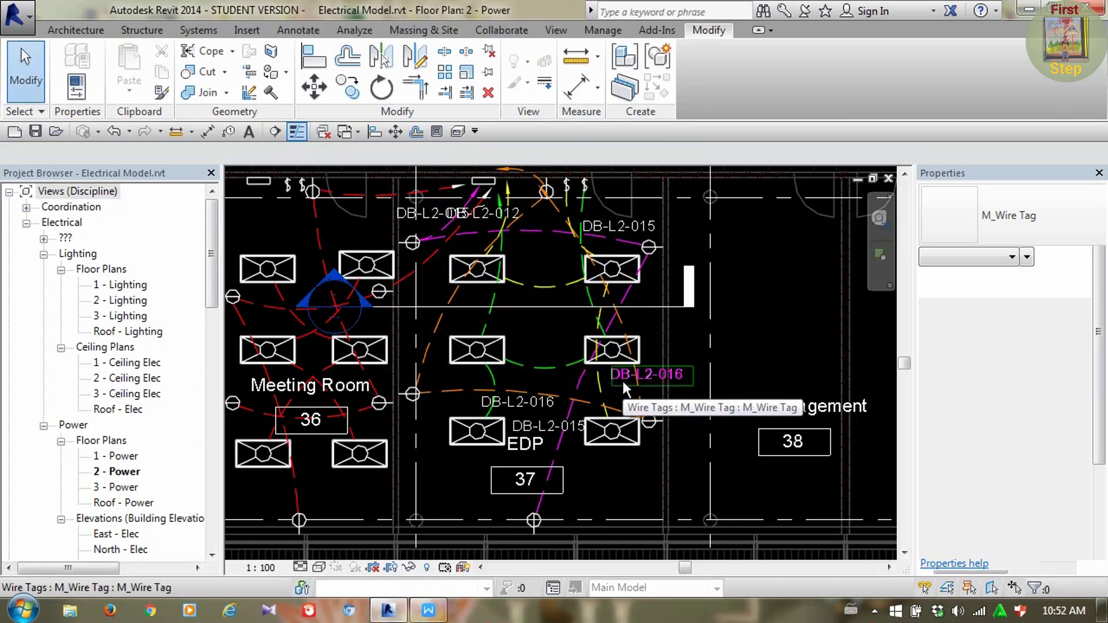
Open the M_Wire Tag family from the orange wire's DB-L2-01 circuit 6 tag and add a line break after the label's Panel parameter
{"action": "scroll", "coordinate": [633, 381], "scroll_direction": "up", "scroll_amount": 2}
{"action": "scroll", "coordinate": [624, 396], "scroll_direction": "down", "scroll_amount": 2}
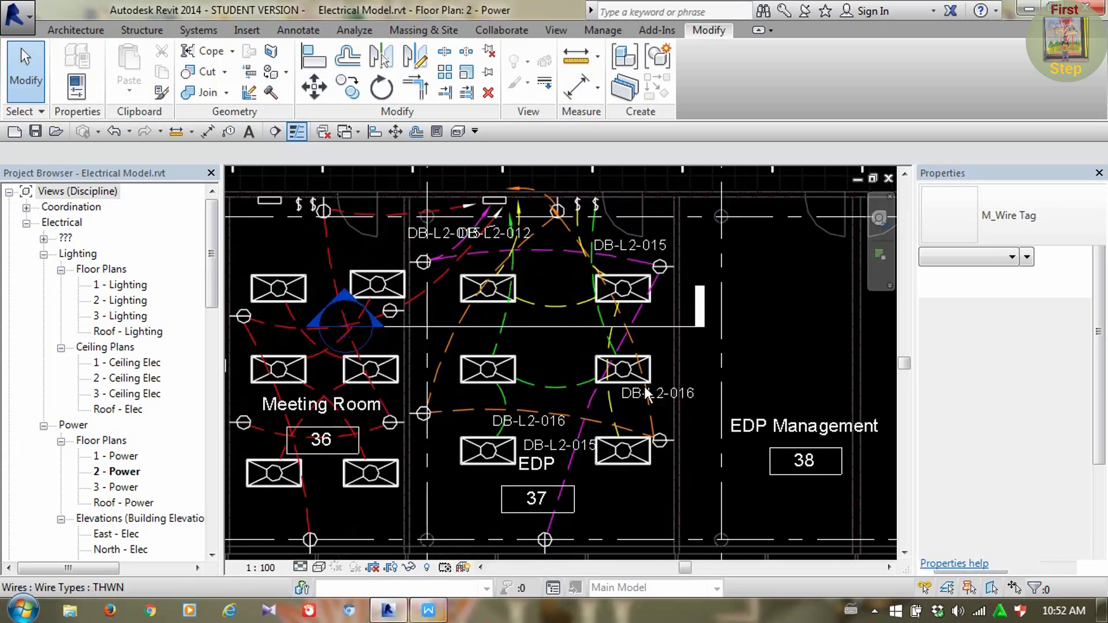
{"action": "scroll", "coordinate": [660, 404], "scroll_direction": "up", "scroll_amount": 2}
{"action": "scroll", "coordinate": [680, 397], "scroll_direction": "up", "scroll_amount": 1}
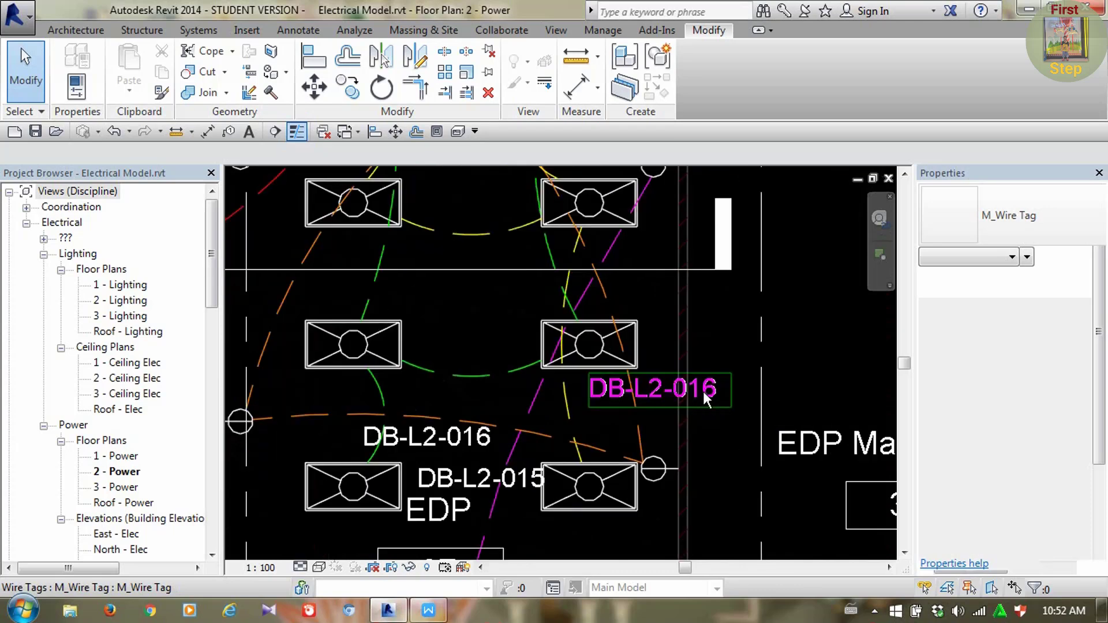
{"action": "left_click", "coordinate": [702, 389]}
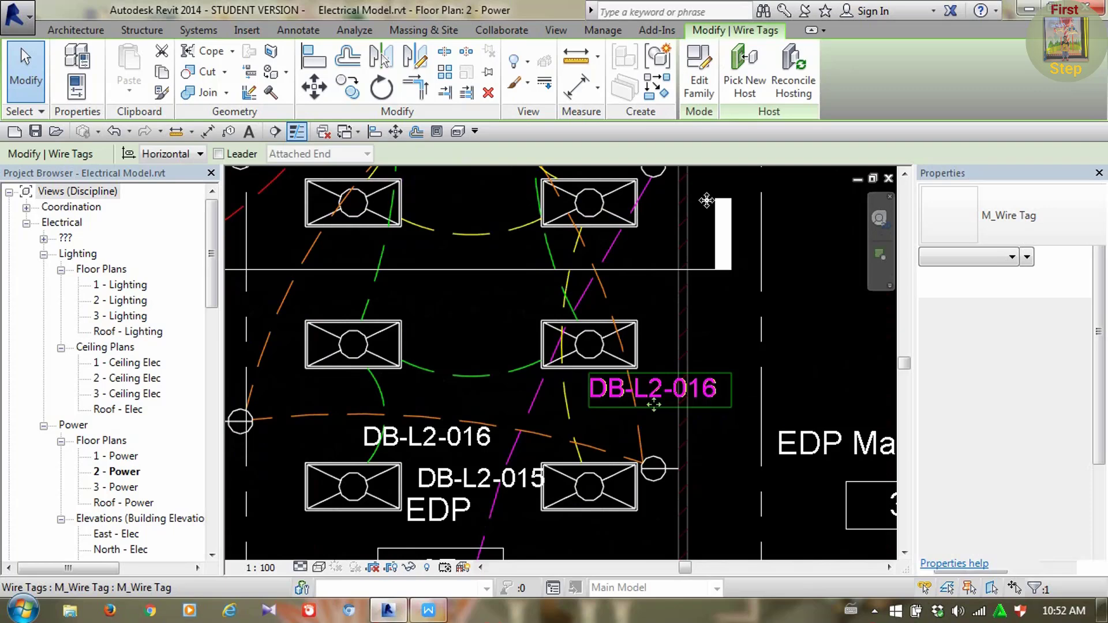
{"action": "left_click", "coordinate": [700, 80]}
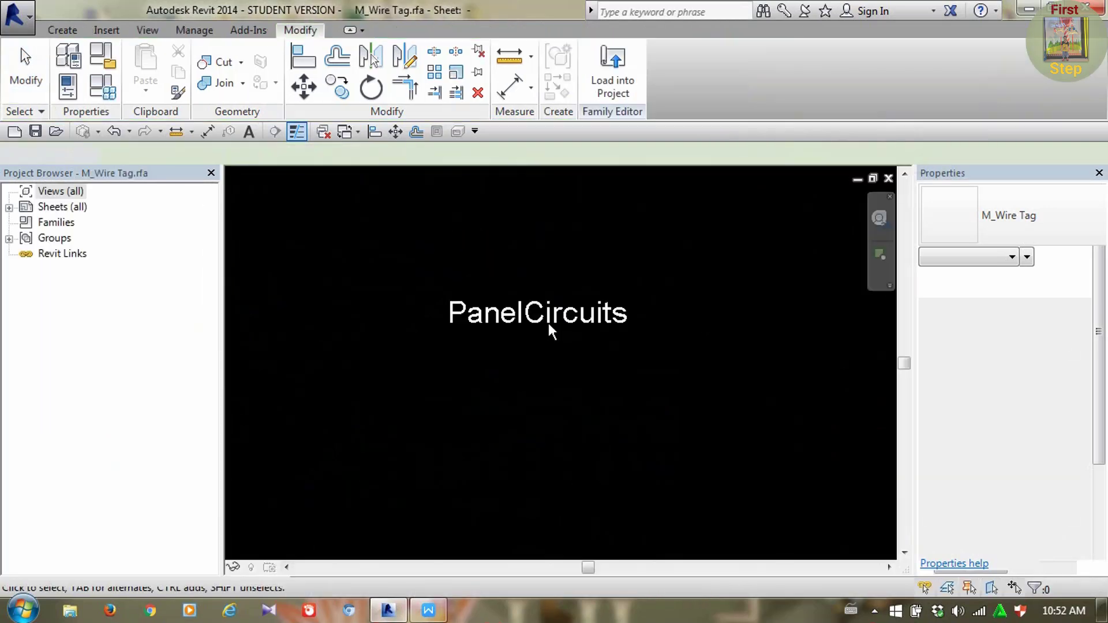
{"action": "left_click", "coordinate": [552, 321]}
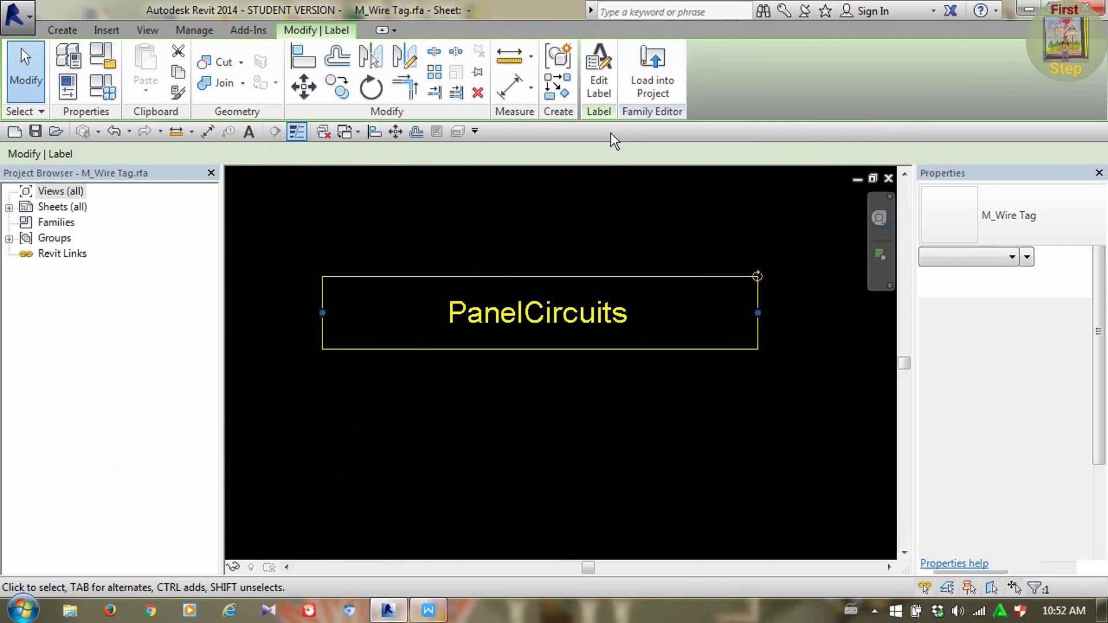
{"action": "left_click", "coordinate": [596, 92]}
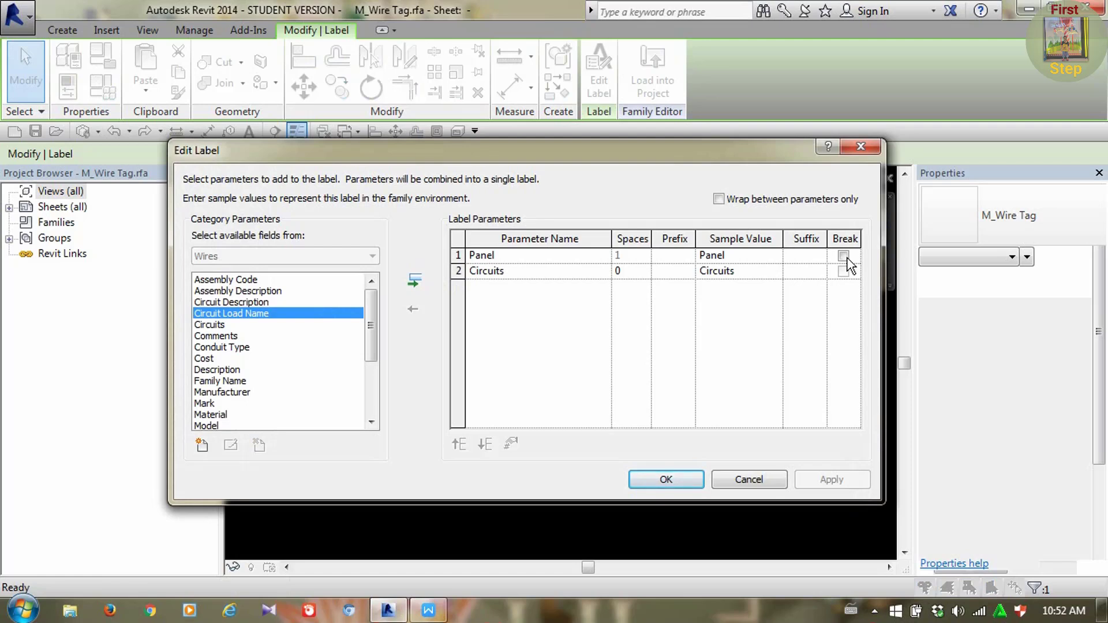
{"action": "left_click", "coordinate": [844, 256]}
{"action": "left_click", "coordinate": [842, 482]}
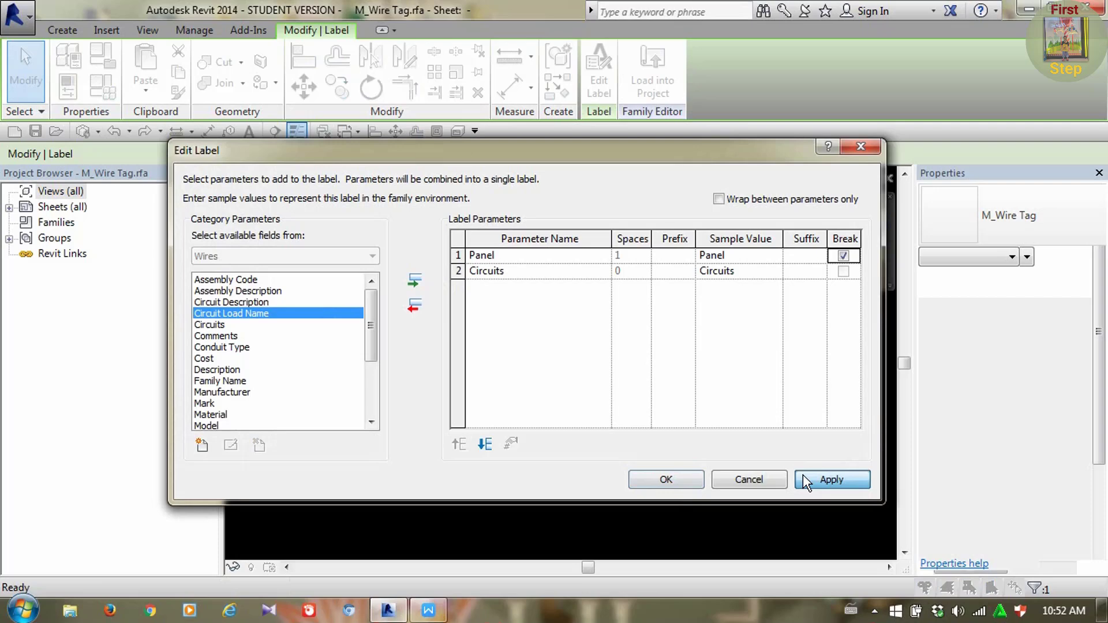
{"action": "left_click", "coordinate": [668, 481]}
Load the wire tag family with the line break into the project, overwriting the existing version and its parameter values
{"action": "left_click", "coordinate": [652, 75]}
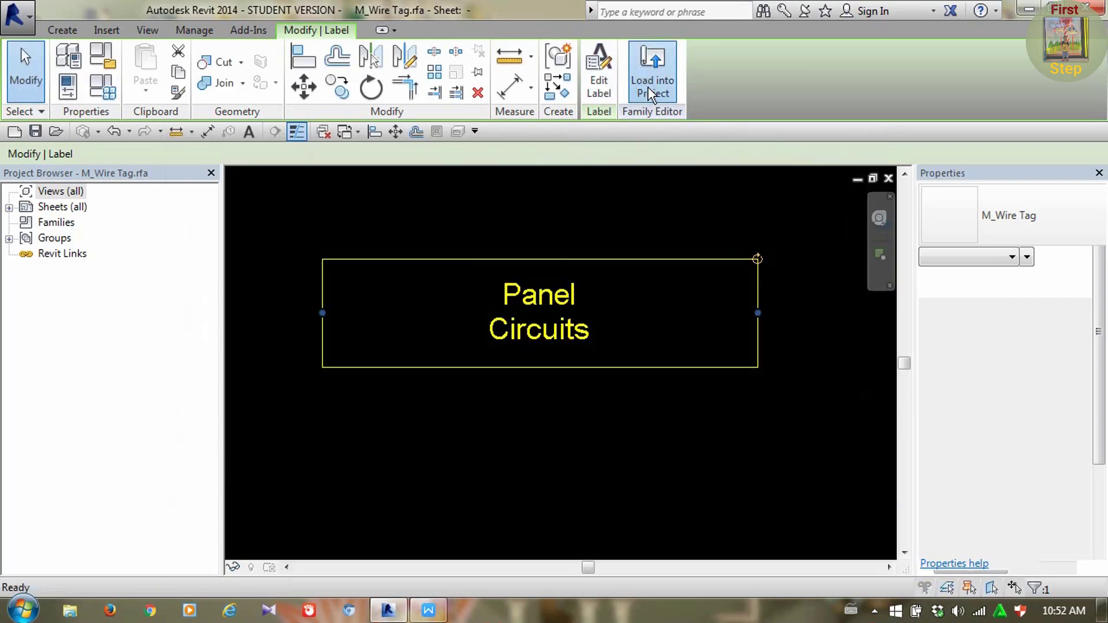
{"action": "left_click", "coordinate": [508, 434]}
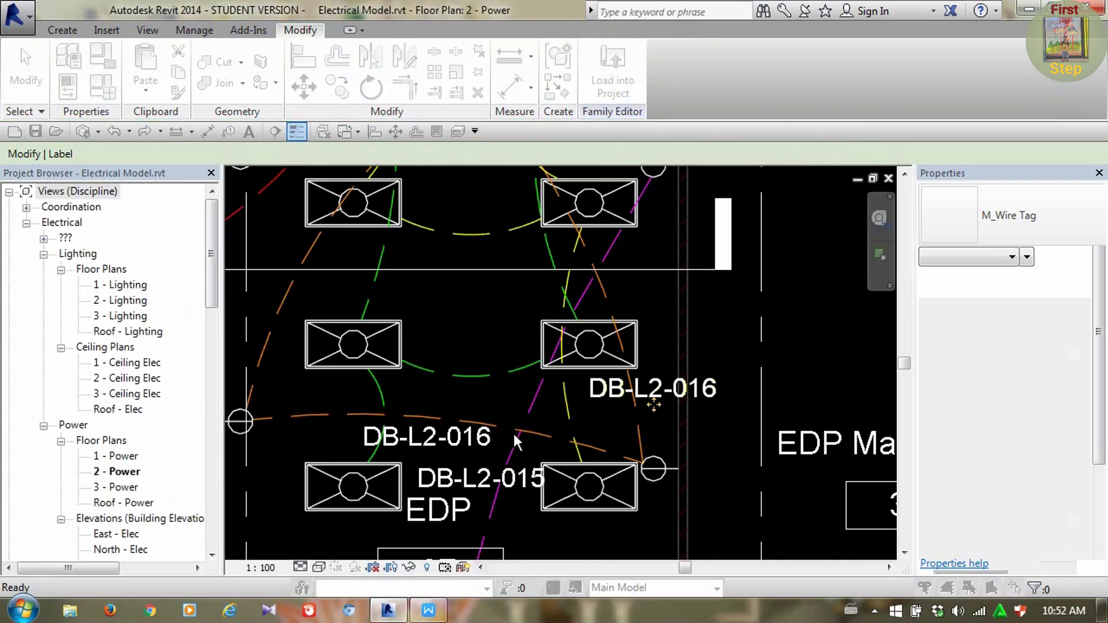
{"action": "left_click", "coordinate": [533, 307]}
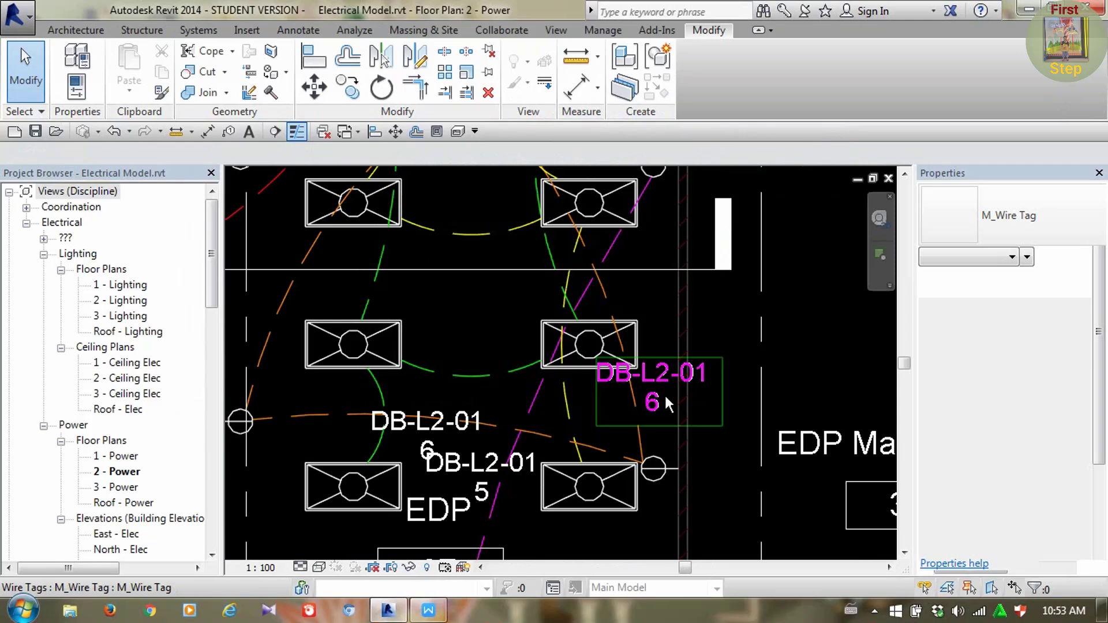
Reopen the M_Wire Tag family from the same tag and give the label's Panel parameter the suffix "/"
{"action": "left_click", "coordinate": [657, 371]}
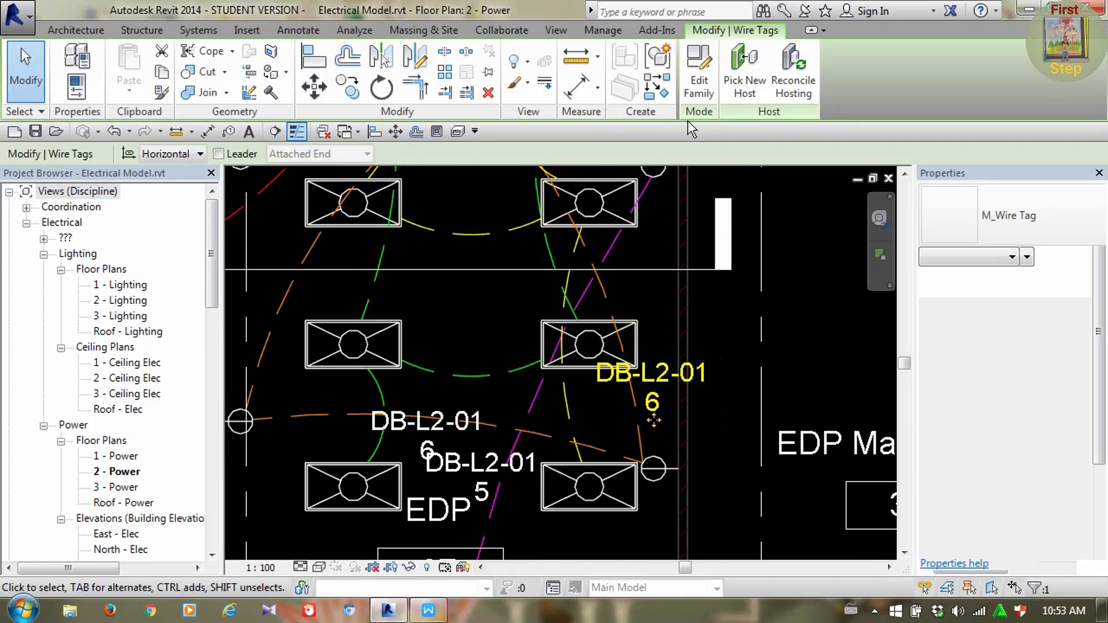
{"action": "left_click", "coordinate": [700, 86]}
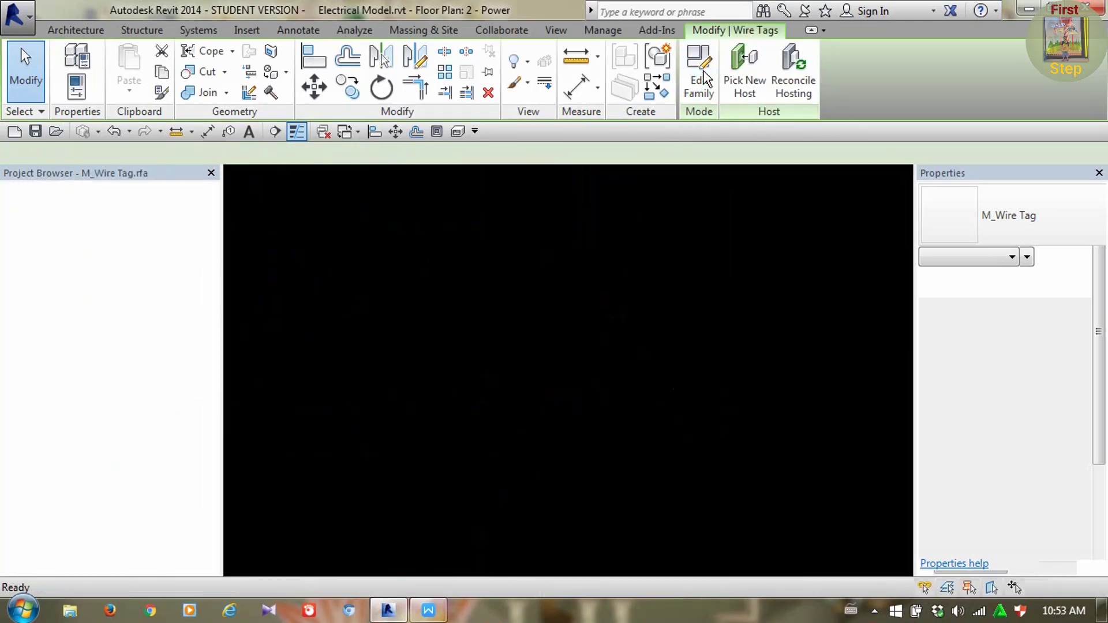
{"action": "left_click", "coordinate": [539, 331]}
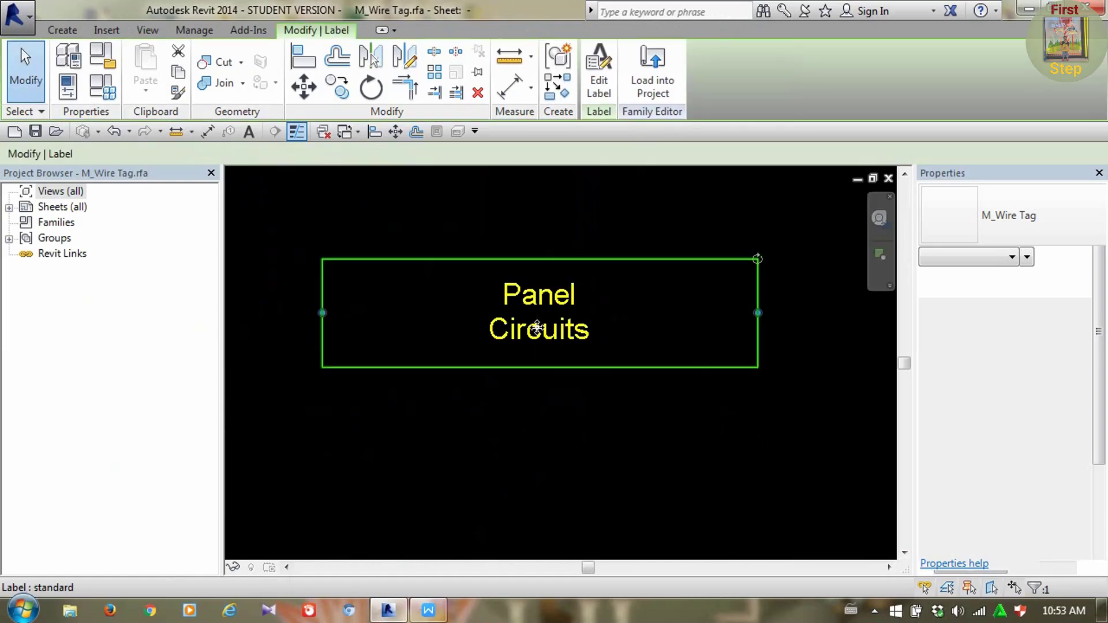
{"action": "left_click", "coordinate": [602, 84]}
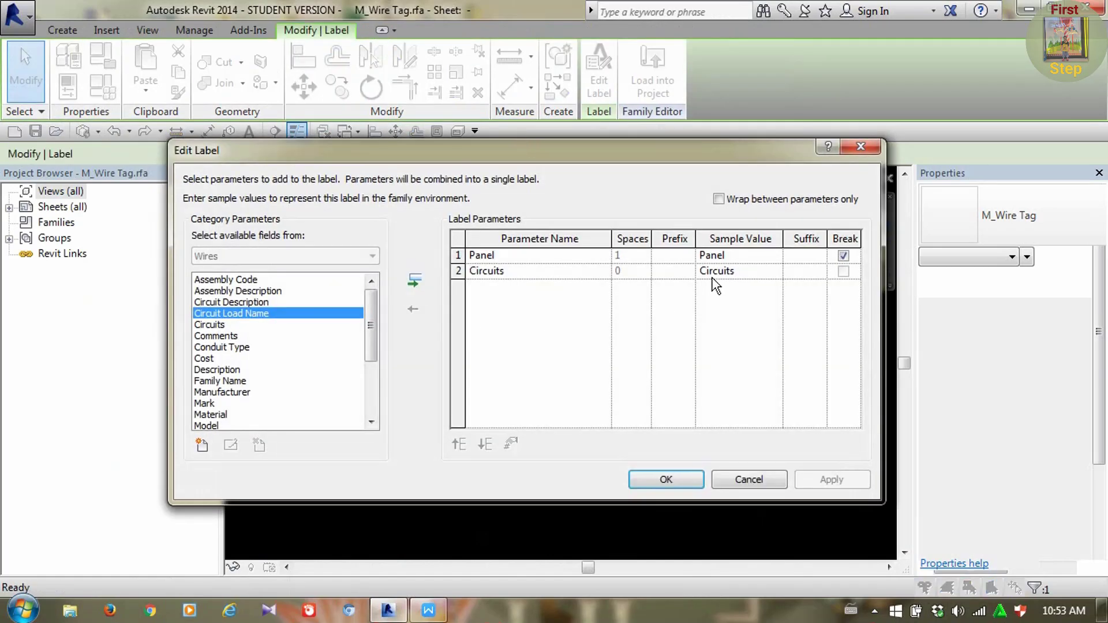
{"action": "left_click", "coordinate": [674, 255]}
{"action": "left_click", "coordinate": [801, 256]}
{"action": "key", "text": "BackSpace"}
{"action": "type", "text": "/"}
Remove the line break after Panel, set the Circuits spaces to 1, and apply the label changes
{"action": "left_click", "coordinate": [619, 272]}
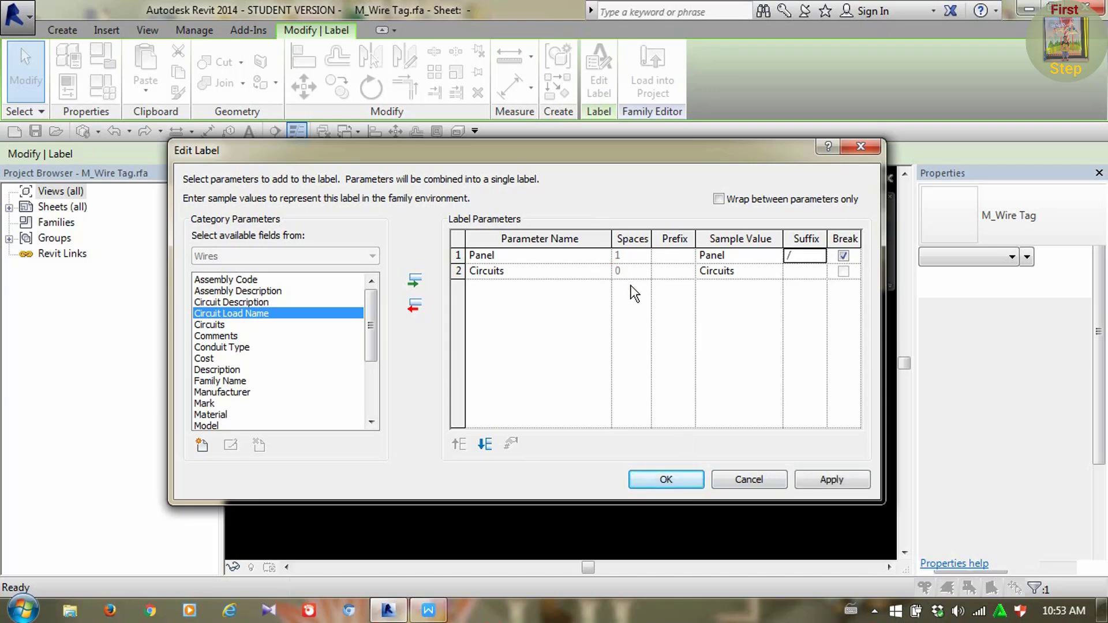
{"action": "left_click", "coordinate": [843, 256]}
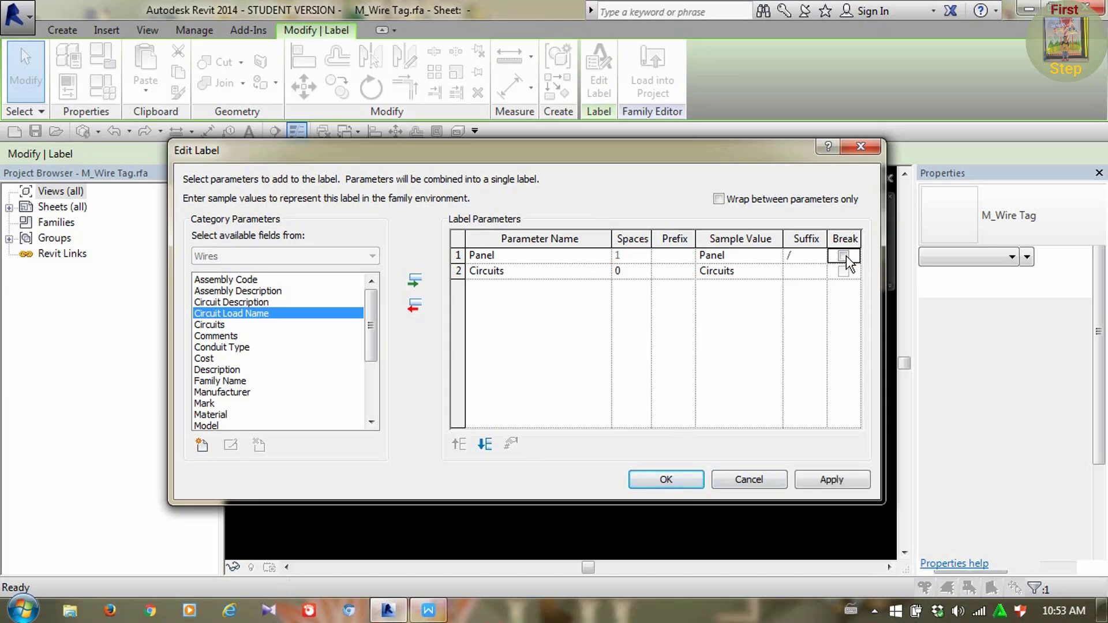
{"action": "left_click", "coordinate": [643, 275]}
{"action": "left_click", "coordinate": [829, 479]}
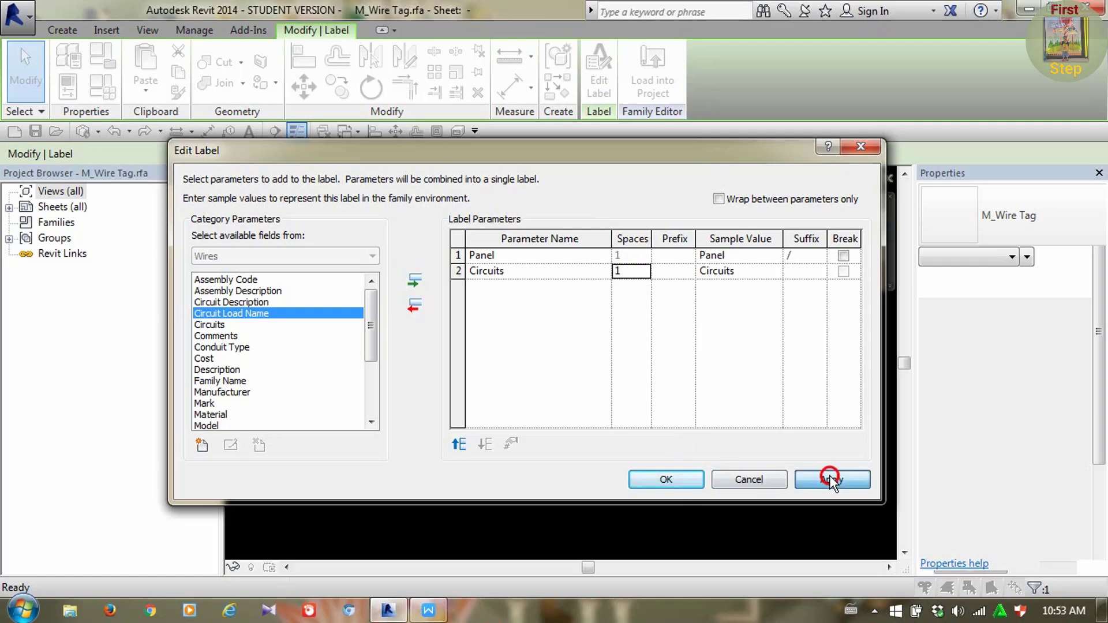
{"action": "left_click", "coordinate": [672, 479]}
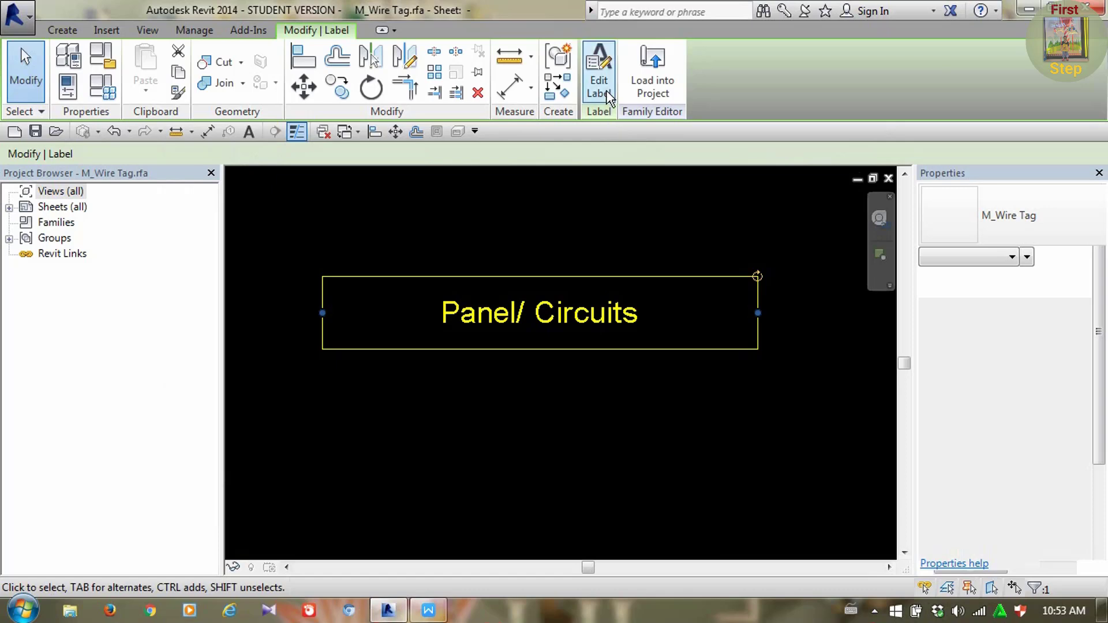
Load the wire tag family with the slash suffix into Electrical Model.rvt, overwriting the existing version and its parameter values
{"action": "left_click", "coordinate": [652, 61]}
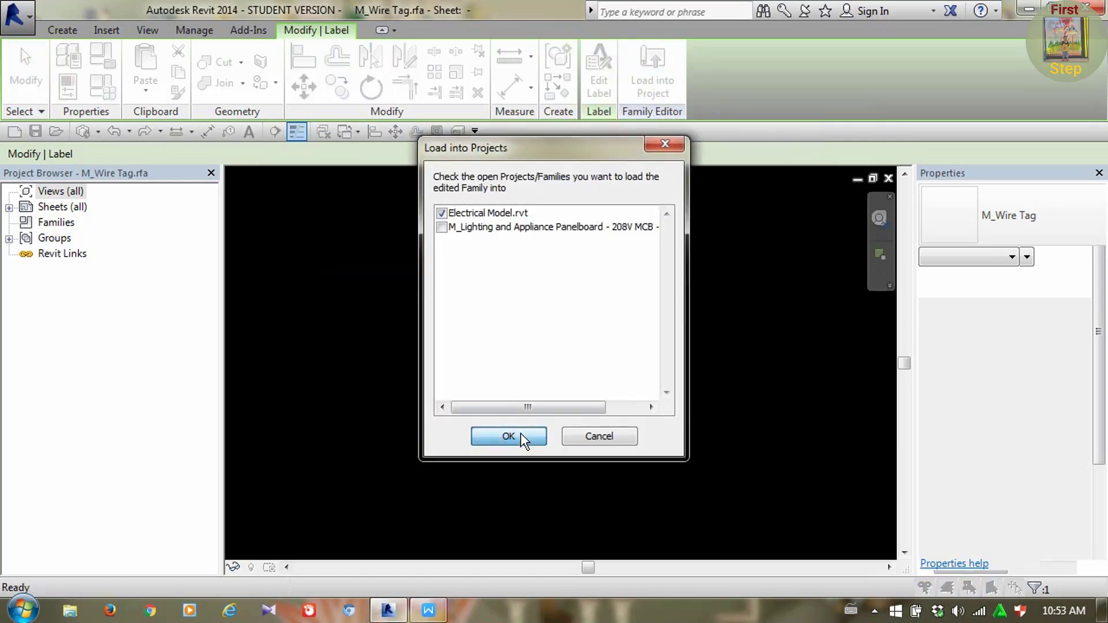
{"action": "left_click", "coordinate": [521, 436]}
{"action": "left_click", "coordinate": [508, 300]}
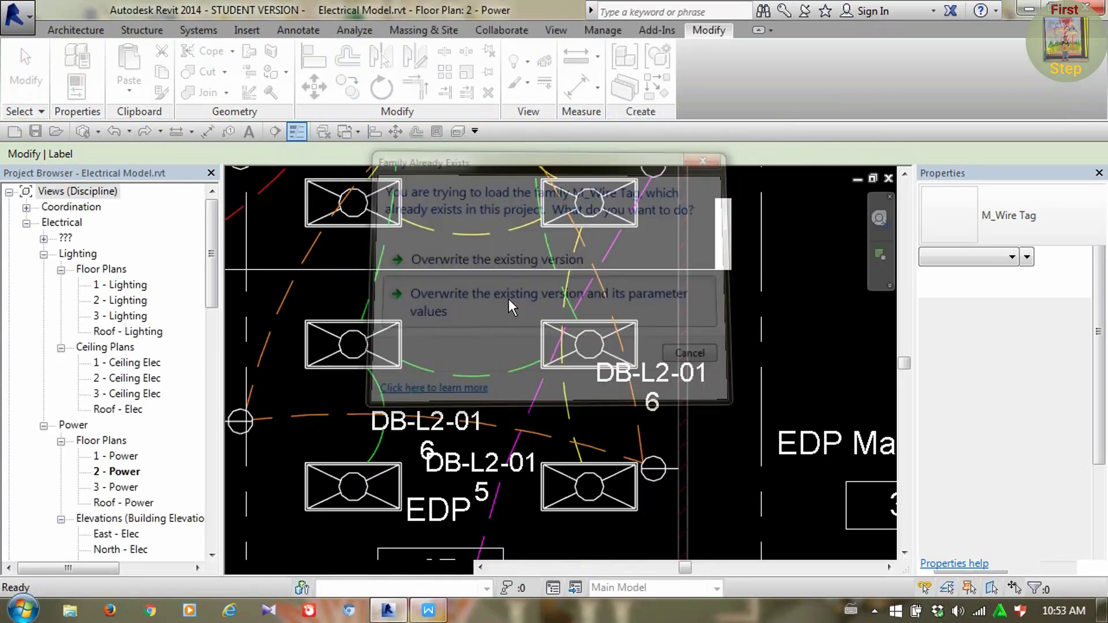
Reopen the wire tag family's label from the orange wire's tag and set the Circuits spaces to 0
{"action": "scroll", "coordinate": [707, 397], "scroll_direction": "up", "scroll_amount": 3}
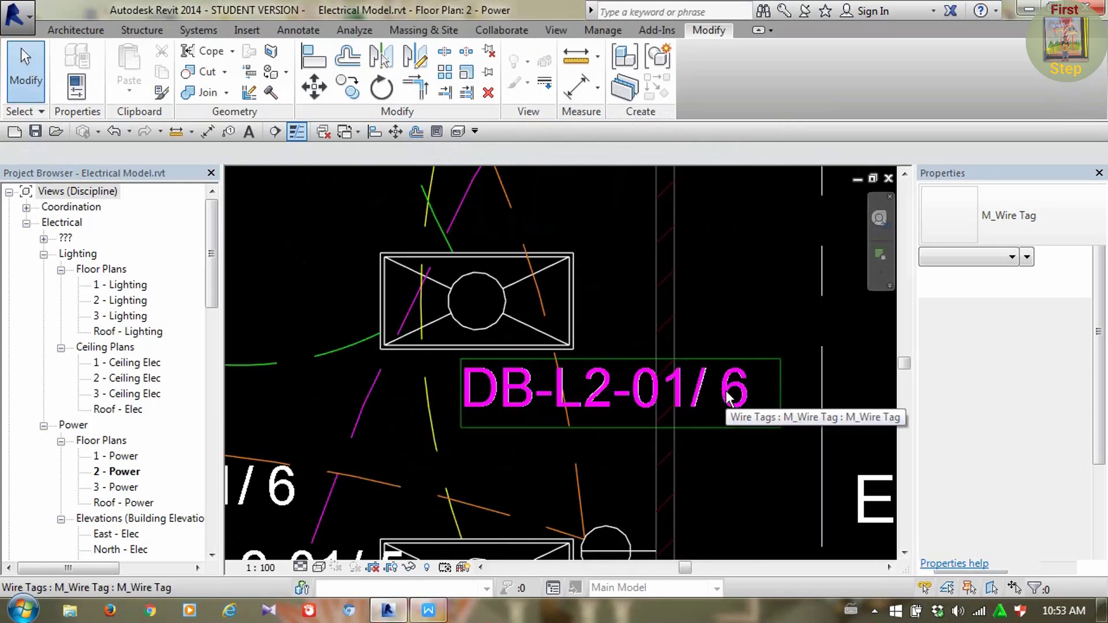
{"action": "left_click", "coordinate": [695, 395]}
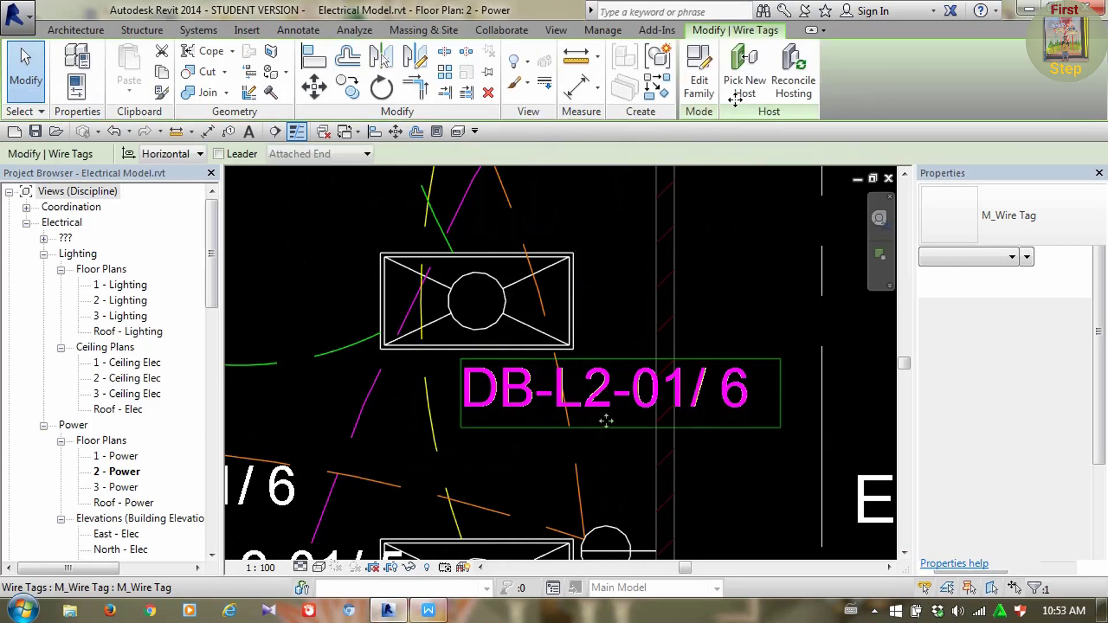
{"action": "left_click", "coordinate": [700, 81]}
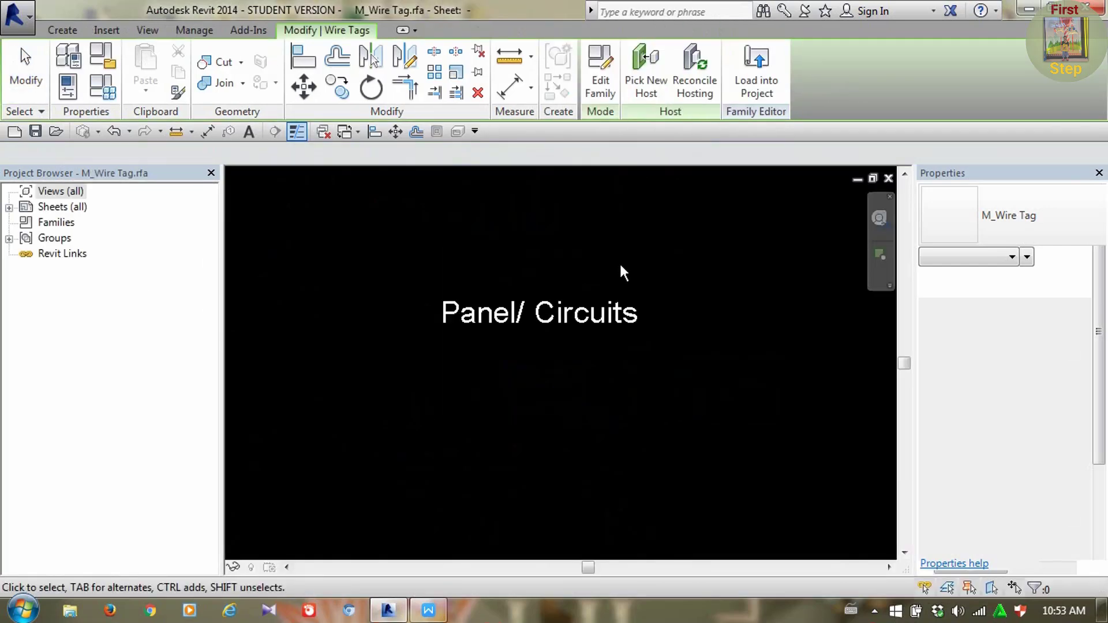
{"action": "left_click", "coordinate": [581, 317]}
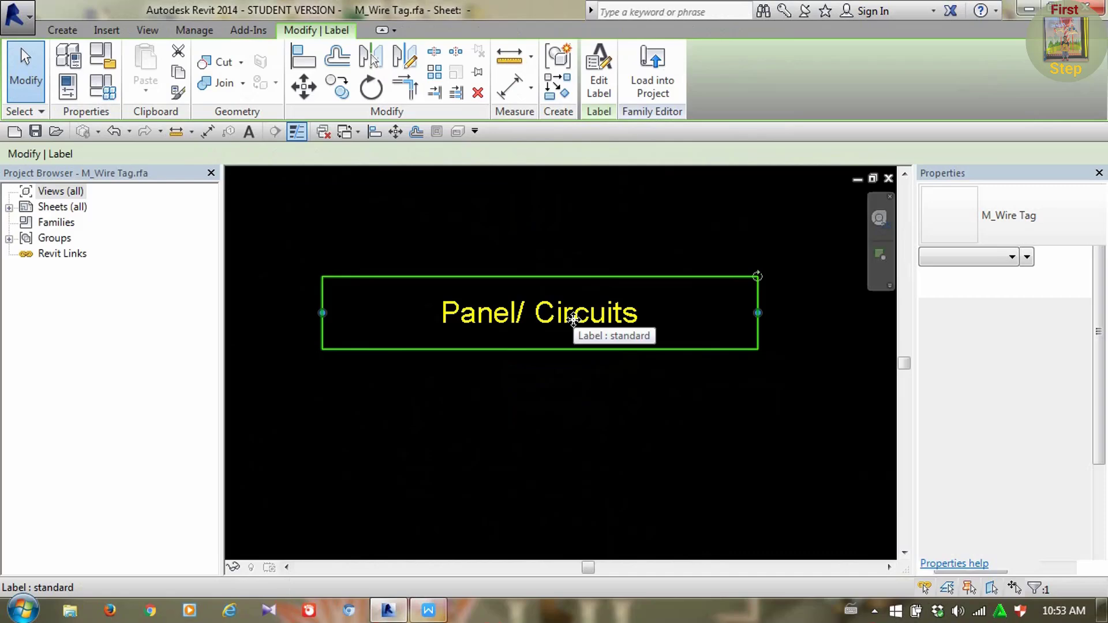
{"action": "left_click", "coordinate": [599, 72]}
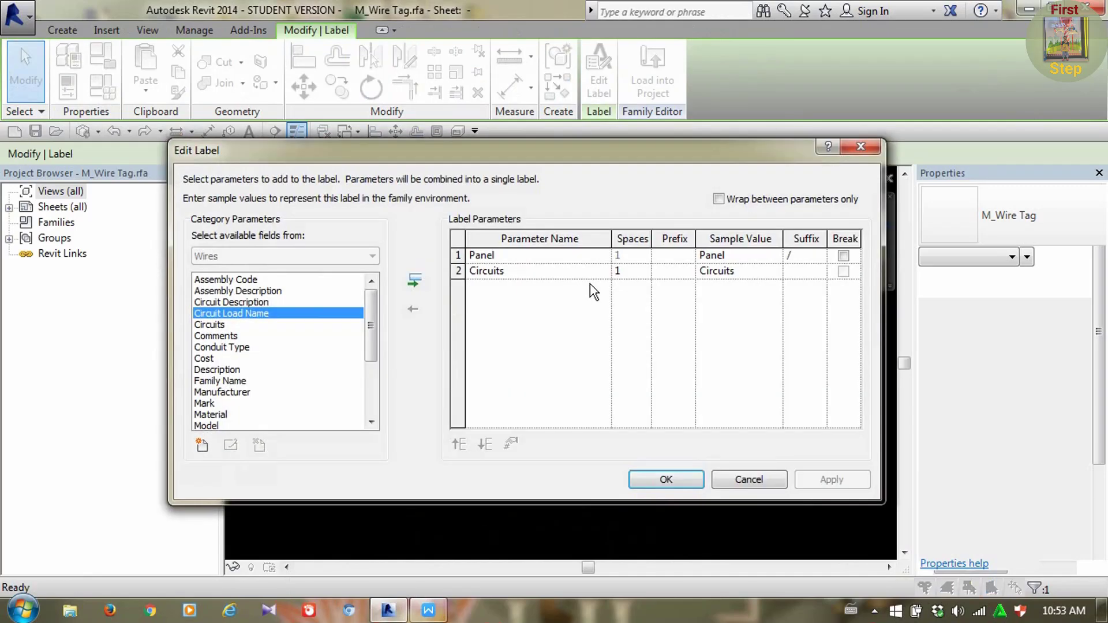
{"action": "left_click", "coordinate": [633, 272]}
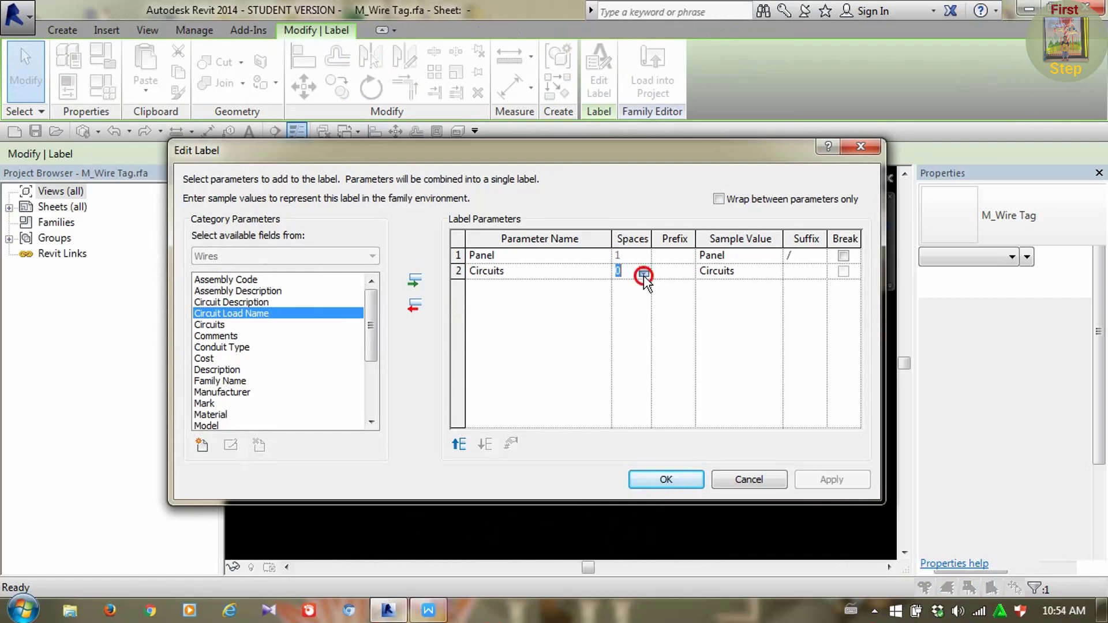
{"action": "left_click", "coordinate": [666, 478]}
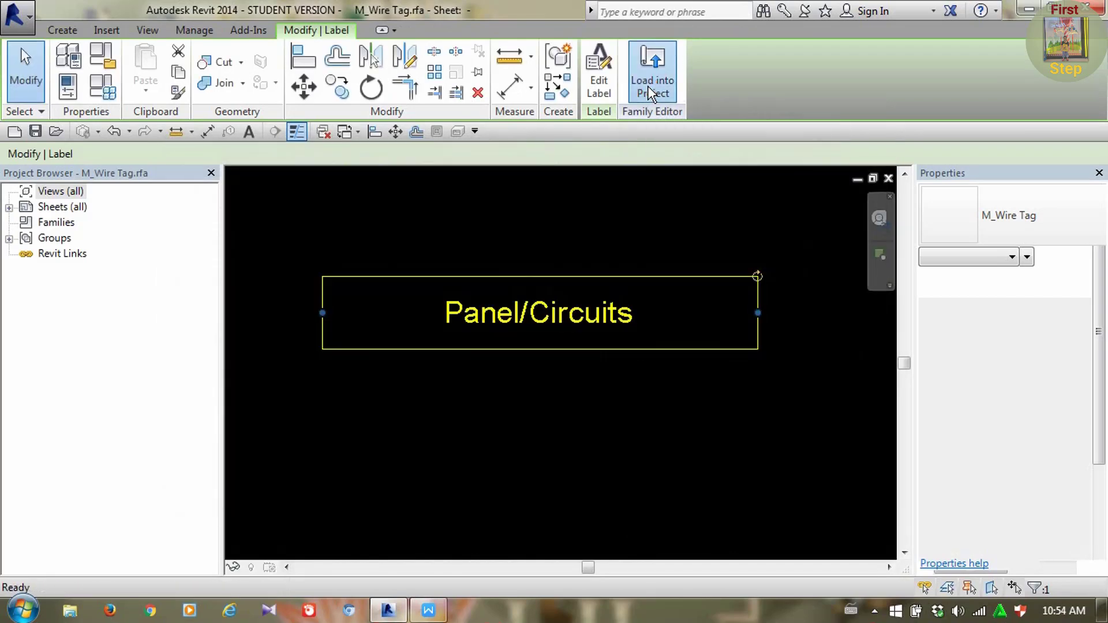
Reload the wire tag family without the space into Electrical Model.rvt, overwriting the existing version and its parameter values
{"action": "left_click", "coordinate": [651, 92]}
{"action": "left_click", "coordinate": [507, 435]}
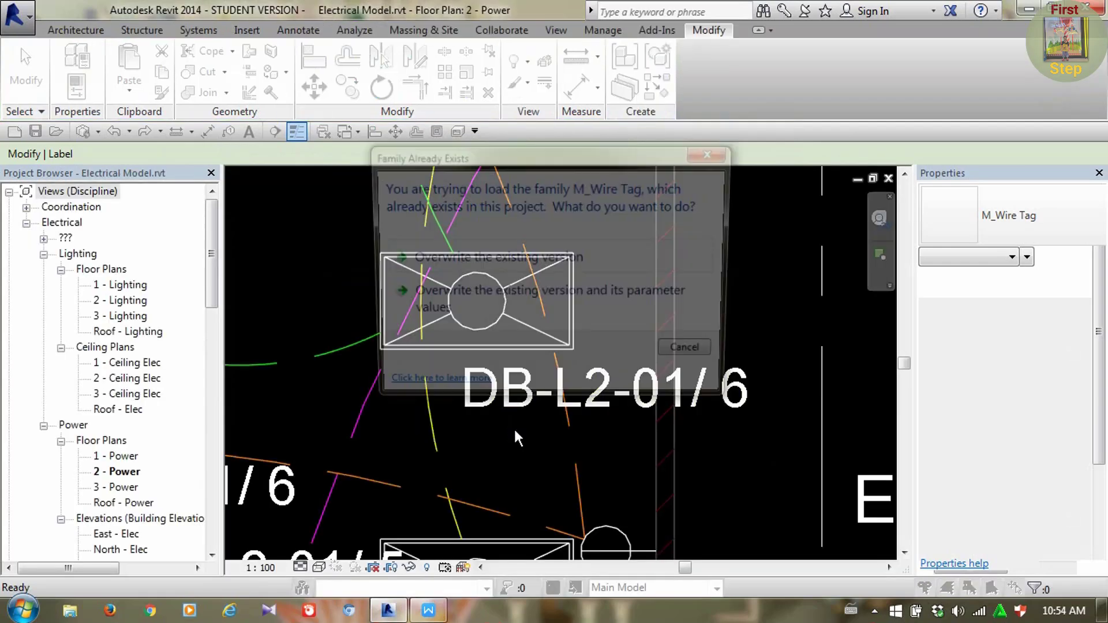
{"action": "left_click", "coordinate": [538, 292]}
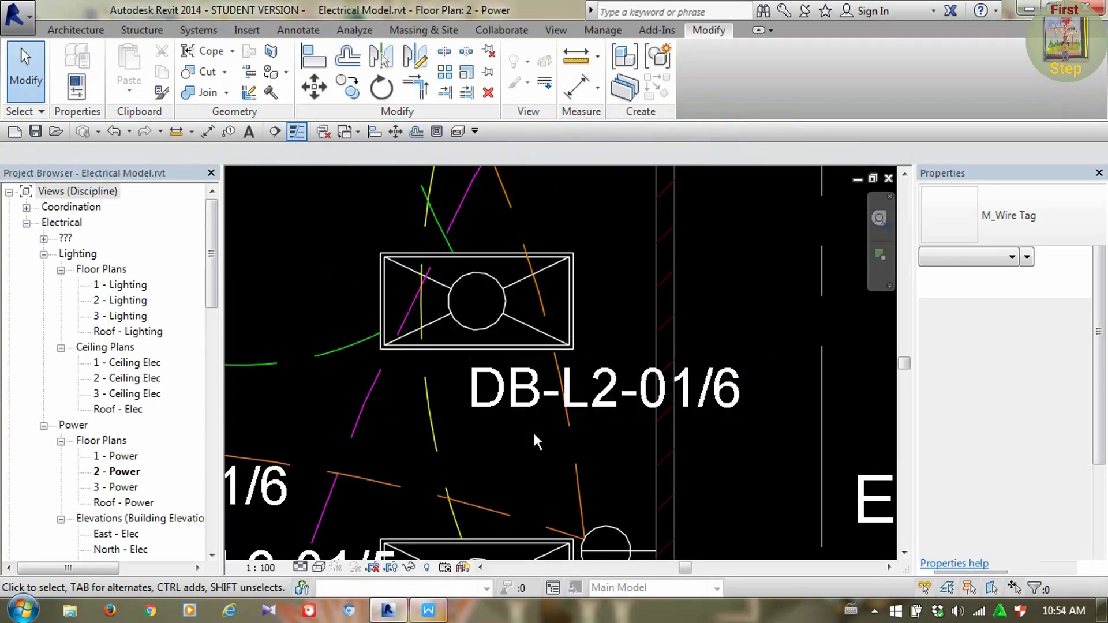
Examine the updated wire tags throughout the EDP room for their panel and circuit format and their placement
{"action": "scroll", "coordinate": [539, 432], "scroll_direction": "down", "scroll_amount": 6}
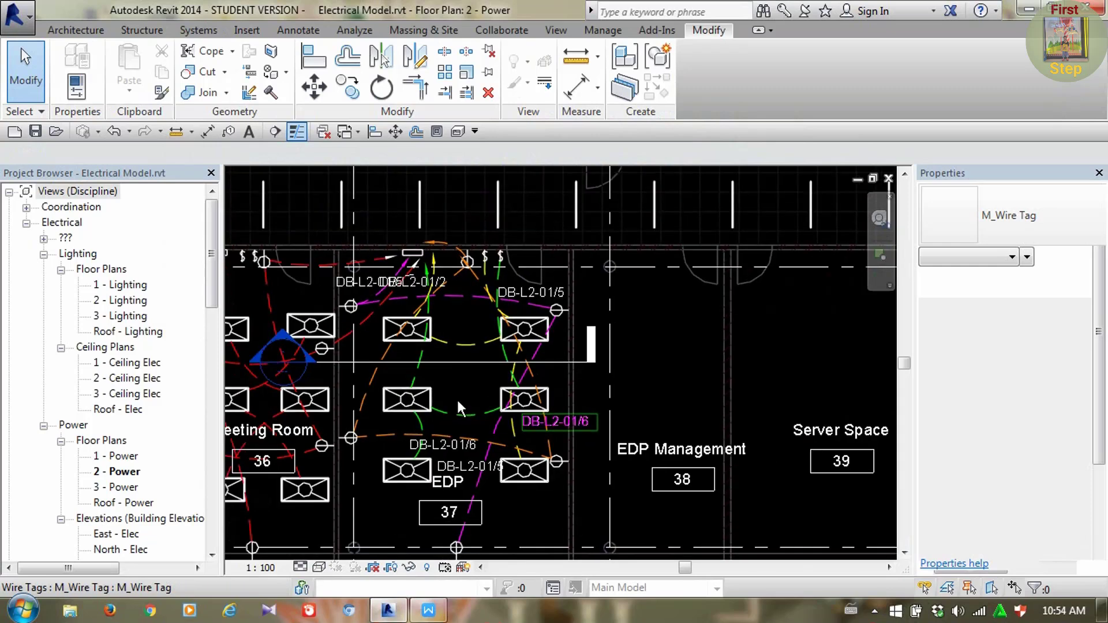
{"action": "scroll", "coordinate": [458, 402], "scroll_direction": "down", "scroll_amount": 1}
{"action": "scroll", "coordinate": [500, 410], "scroll_direction": "up", "scroll_amount": 2}
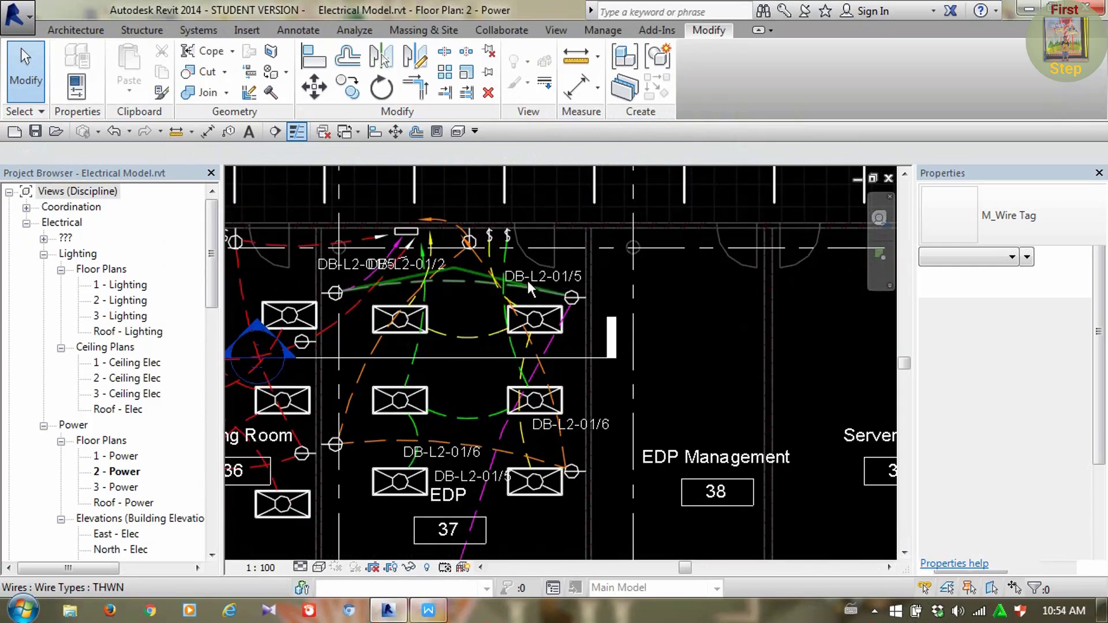
{"action": "middle_click_drag", "start_coordinate": [544, 355], "coordinate": [583, 383]}
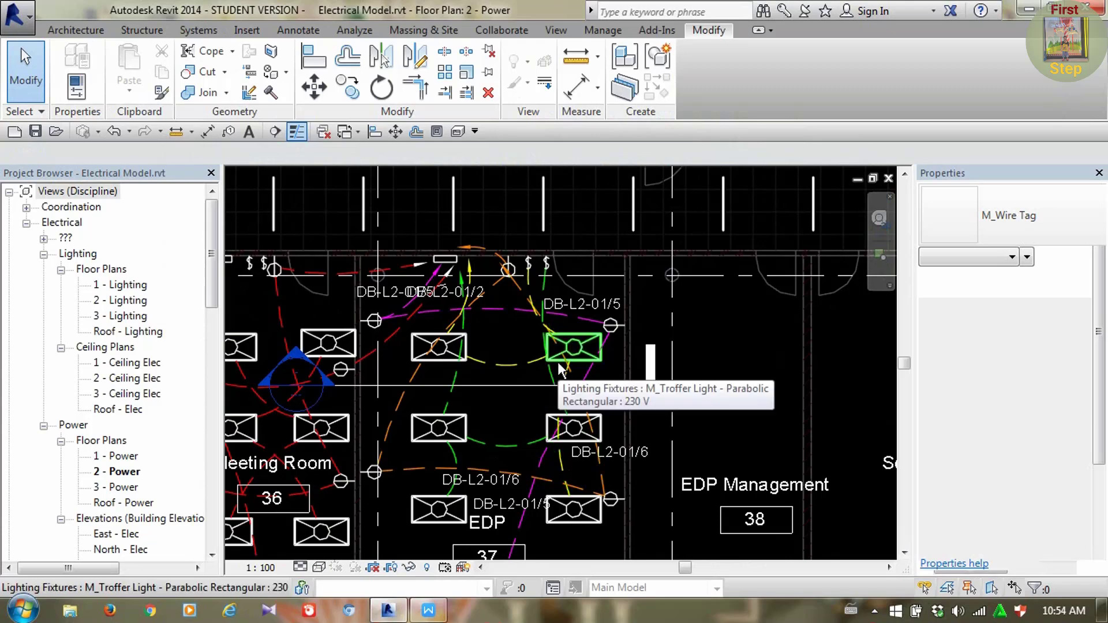
{"action": "scroll", "coordinate": [552, 290], "scroll_direction": "up", "scroll_amount": 2}
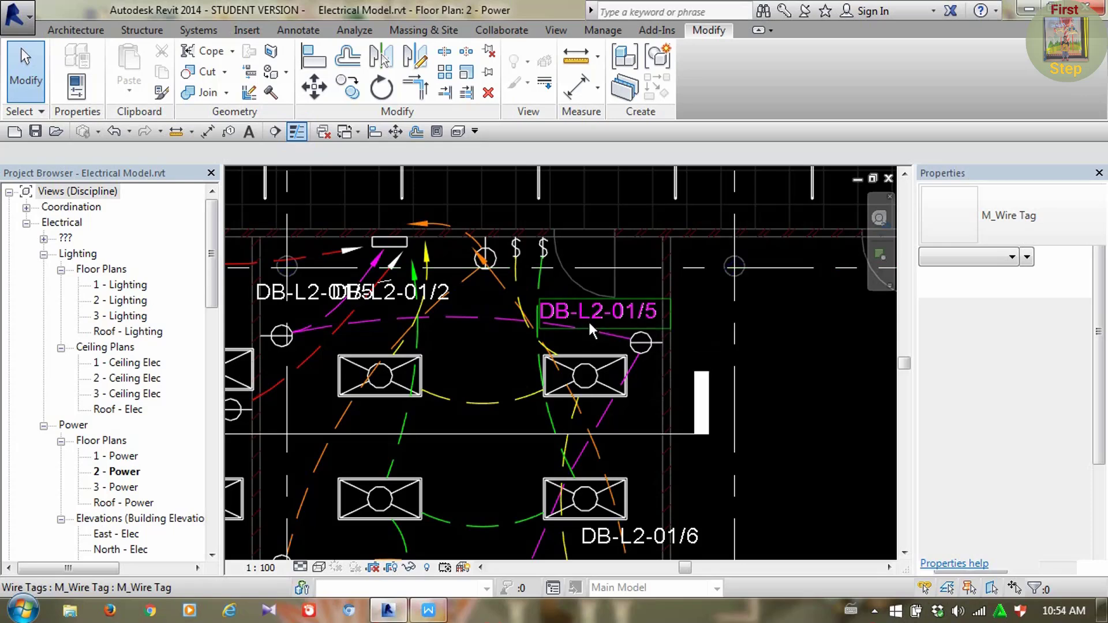
{"action": "scroll", "coordinate": [587, 320], "scroll_direction": "down", "scroll_amount": 3}
{"action": "scroll", "coordinate": [604, 321], "scroll_direction": "down", "scroll_amount": 2}
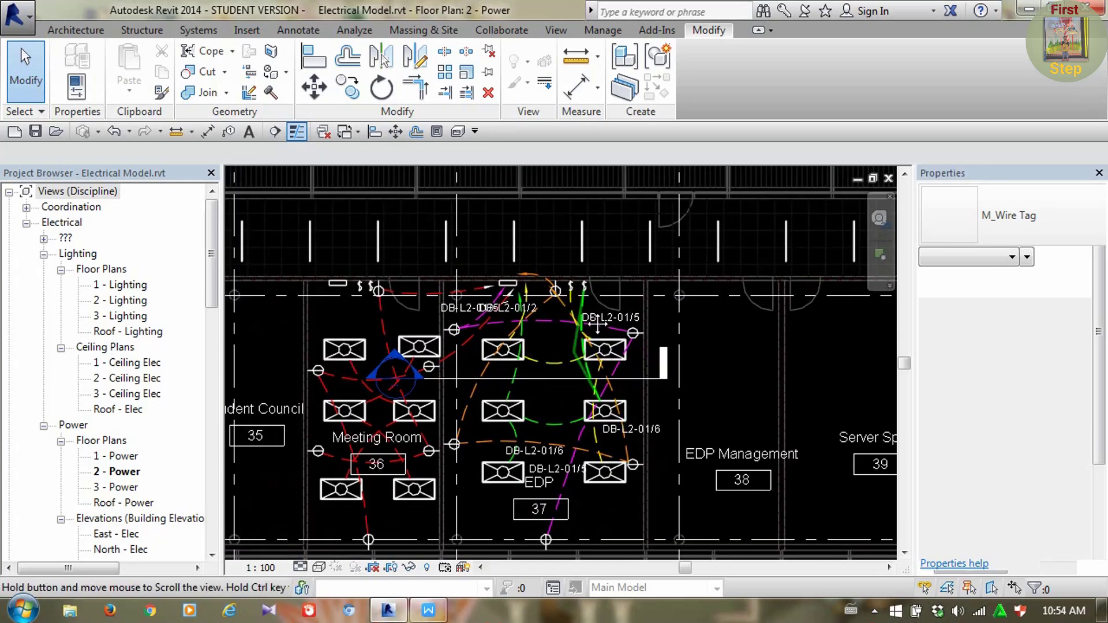
{"action": "middle_click_drag", "start_coordinate": [577, 411], "coordinate": [569, 364]}
{"action": "scroll", "coordinate": [539, 374], "scroll_direction": "up", "scroll_amount": 2}
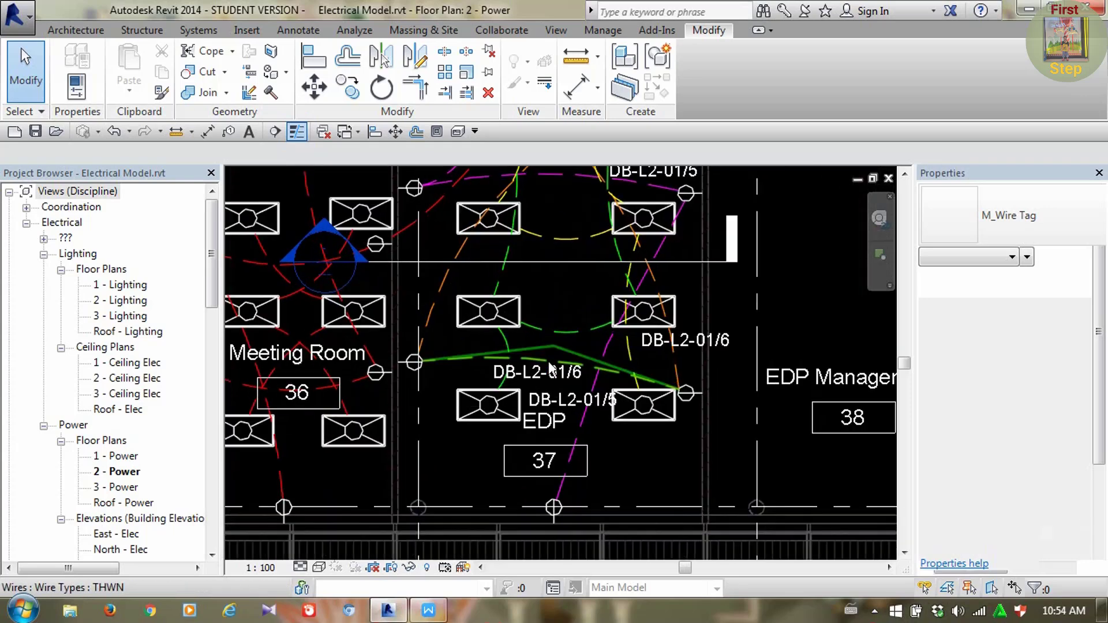
Review the colored wires and their tags across the Meeting Room and EDP room up to the panel
{"action": "scroll", "coordinate": [546, 365], "scroll_direction": "up", "scroll_amount": 1}
{"action": "scroll", "coordinate": [560, 400], "scroll_direction": "down", "scroll_amount": 1}
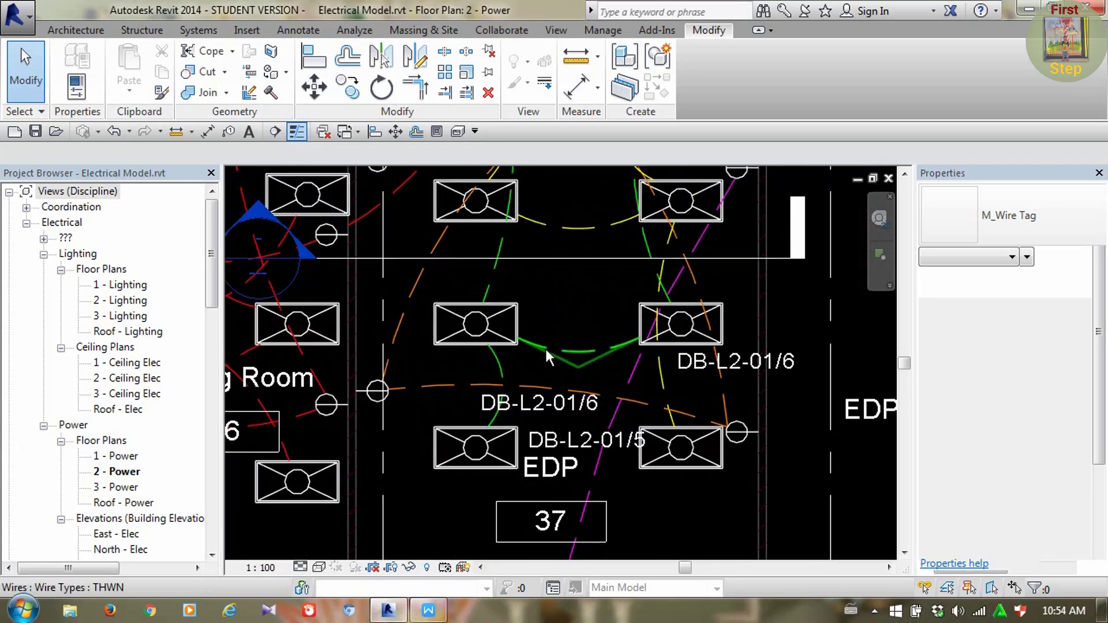
{"action": "middle_click_drag", "start_coordinate": [545, 348], "coordinate": [548, 424]}
{"action": "scroll", "coordinate": [554, 362], "scroll_direction": "down", "scroll_amount": 1}
{"action": "scroll", "coordinate": [556, 363], "scroll_direction": "down", "scroll_amount": 1}
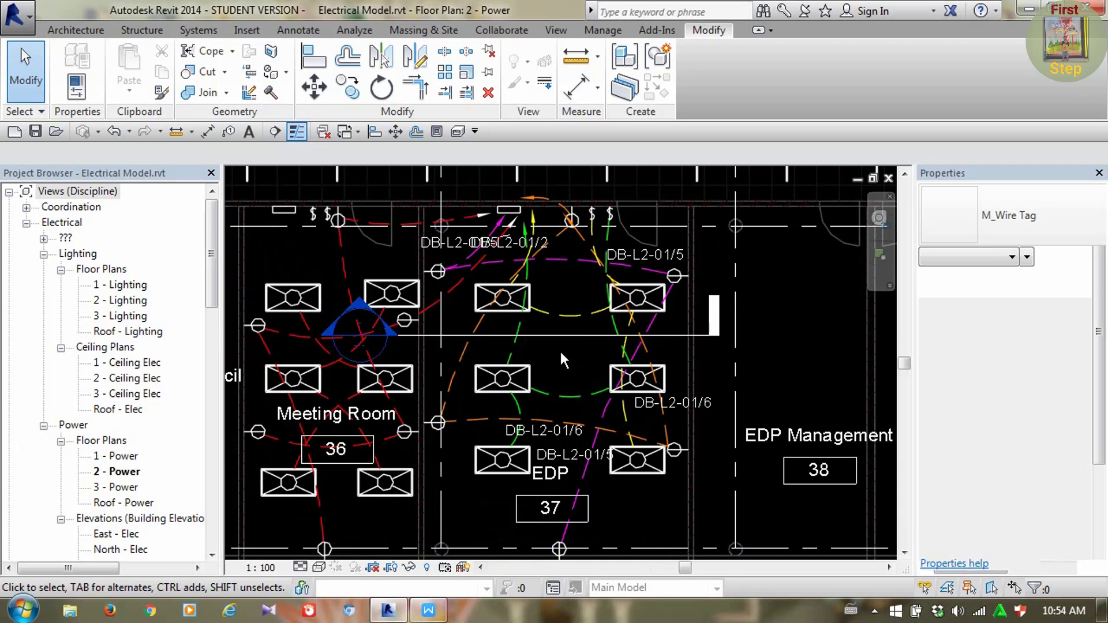
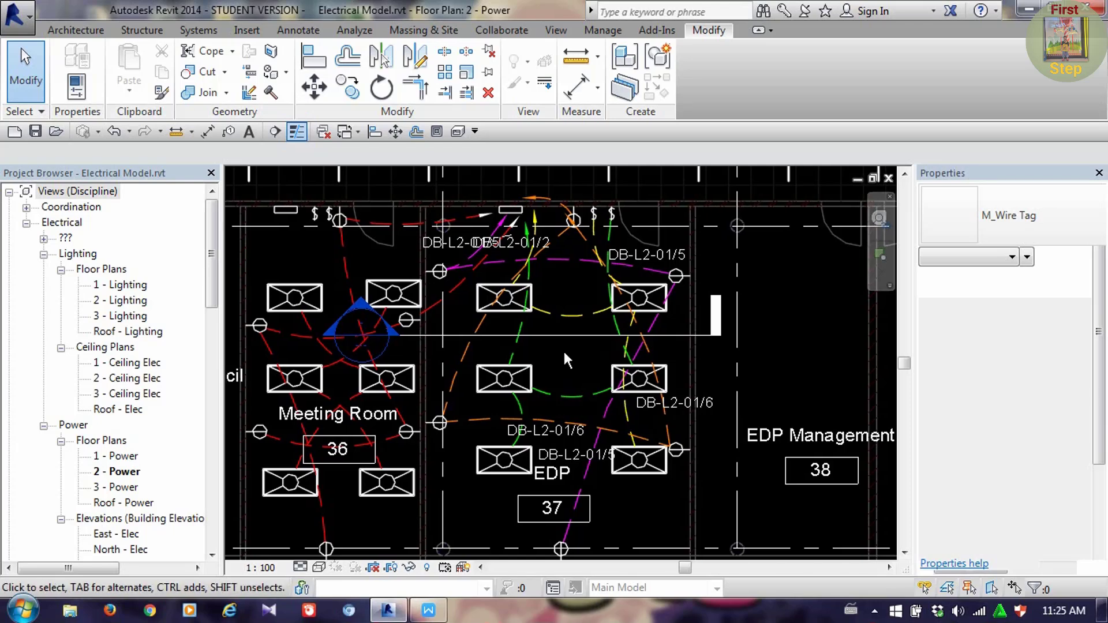
{"action": "scroll", "coordinate": [563, 349], "scroll_direction": "down", "scroll_amount": 3}
{"action": "scroll", "coordinate": [560, 337], "scroll_direction": "up", "scroll_amount": 4}
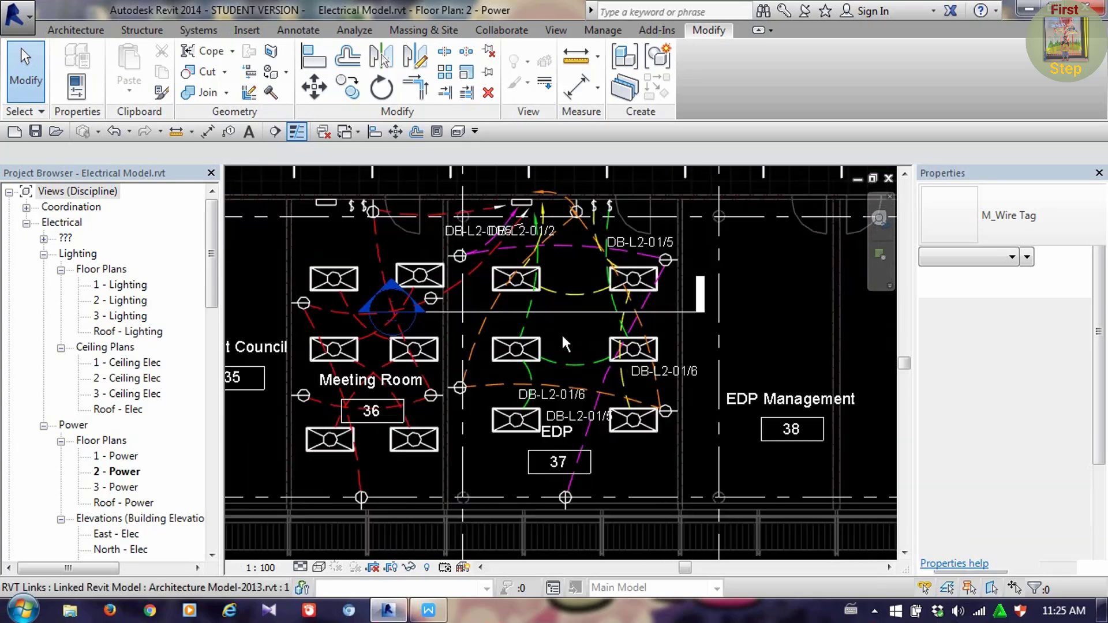
{"action": "middle_click_drag", "start_coordinate": [548, 338], "coordinate": [540, 395]}
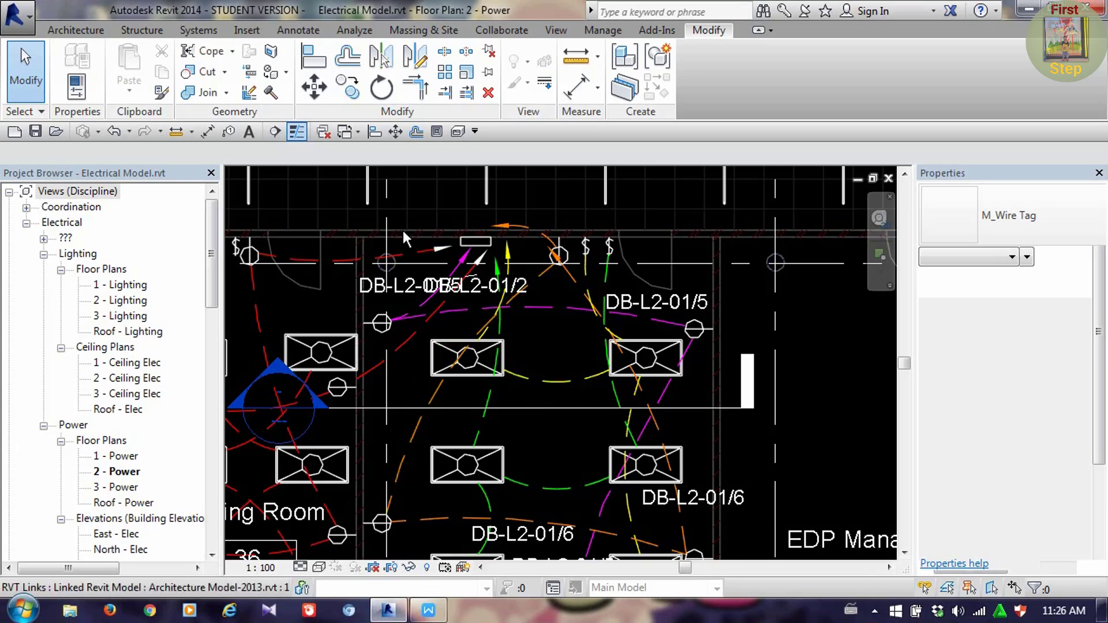
Open the filter settings in the Visibility/Graphic Overrides of the 2 - Power floor plan
{"action": "left_click", "coordinate": [556, 30]}
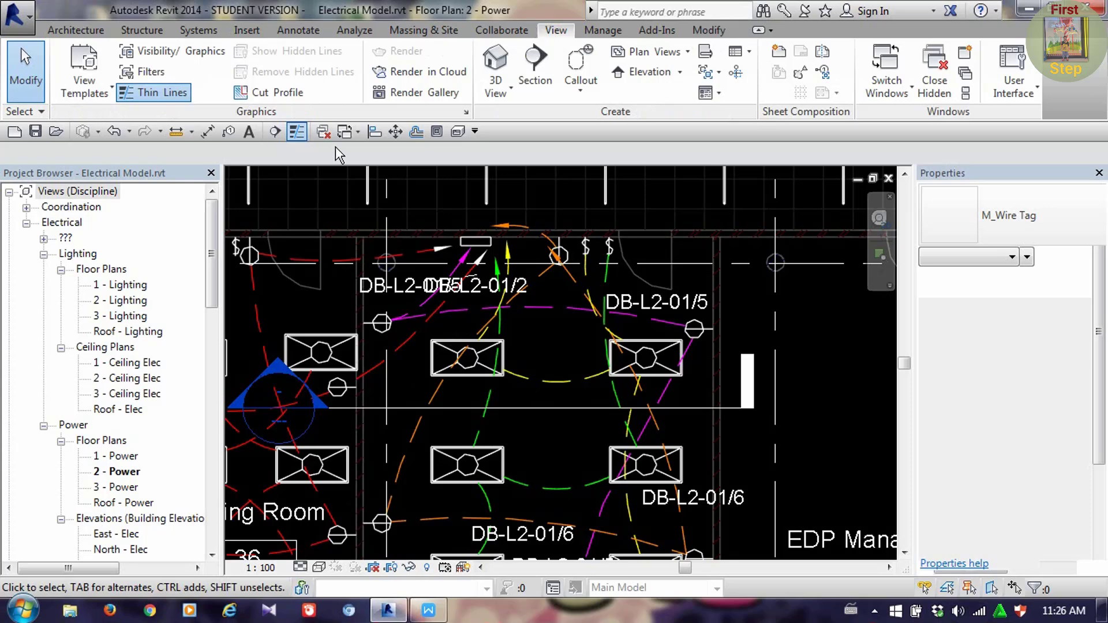
{"action": "left_click", "coordinate": [173, 53]}
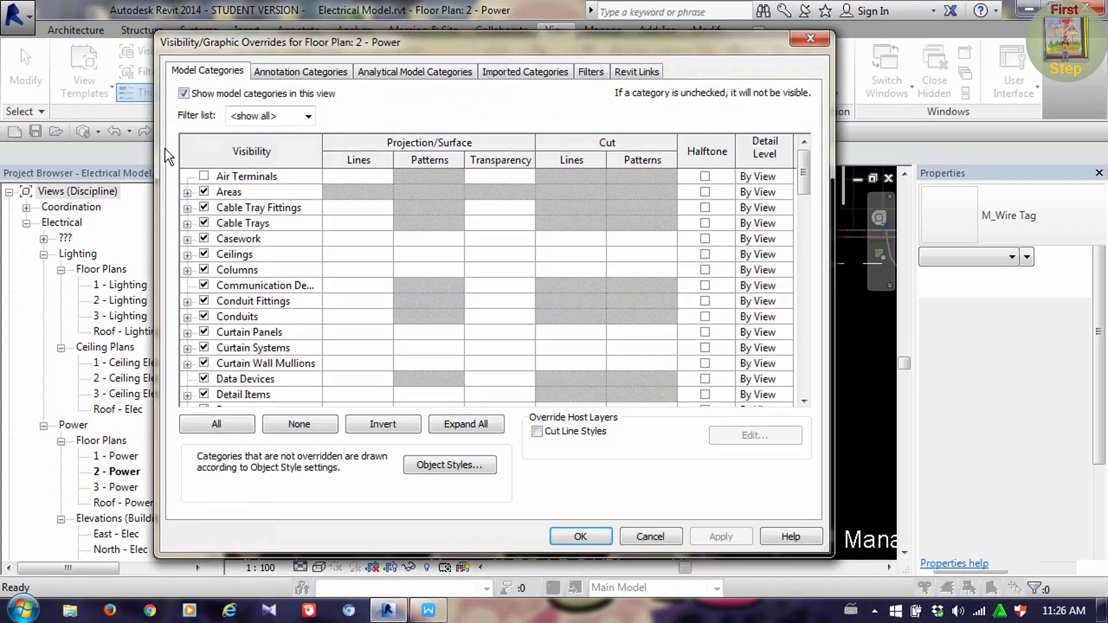
{"action": "left_click", "coordinate": [589, 71]}
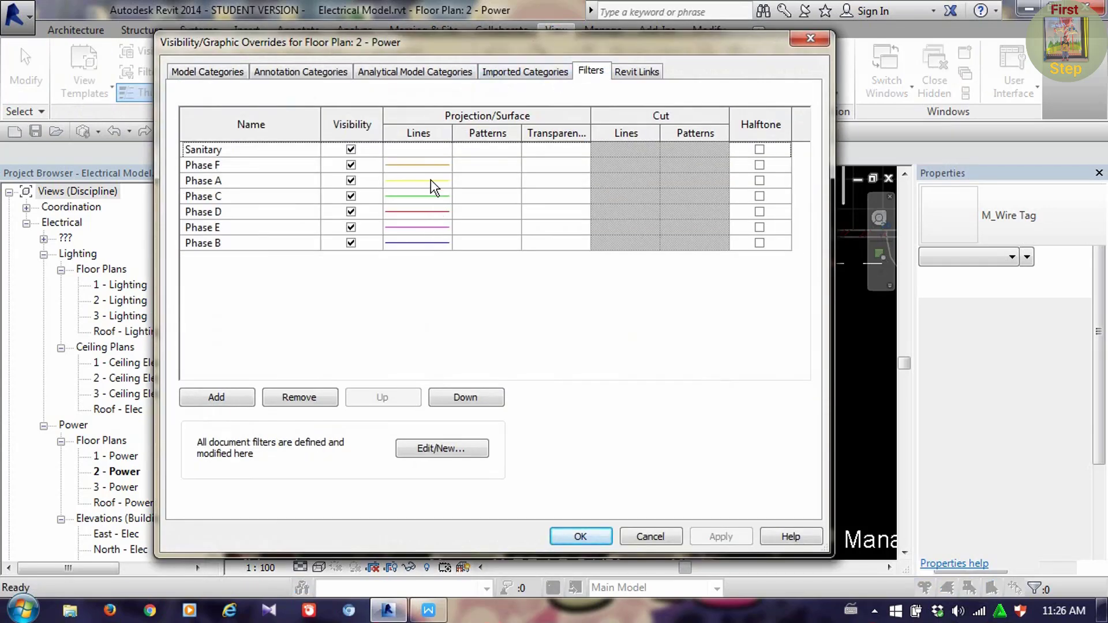
{"action": "left_click", "coordinate": [469, 196]}
{"action": "left_click", "coordinate": [480, 196]}
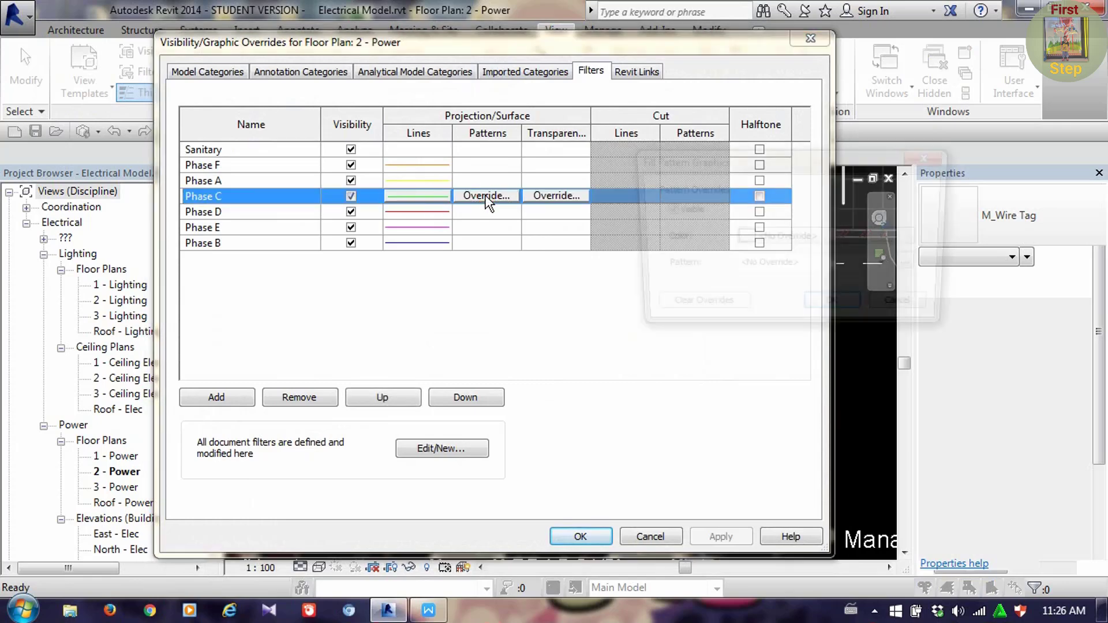
{"action": "left_click", "coordinate": [796, 268]}
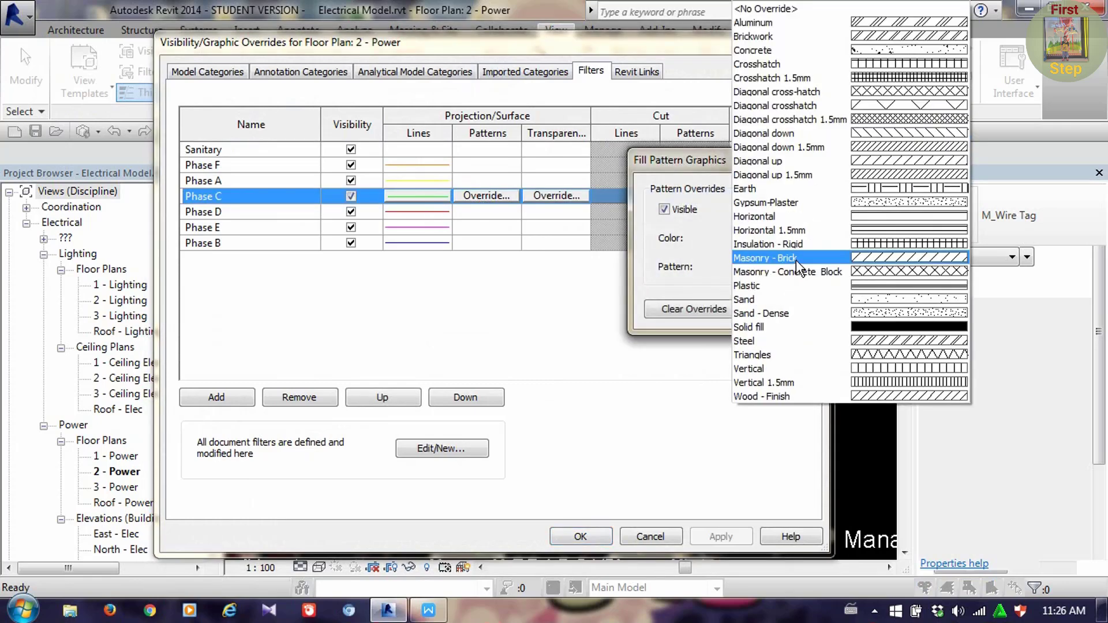
{"action": "key", "text": "Escape"}
{"action": "left_click", "coordinate": [922, 158]}
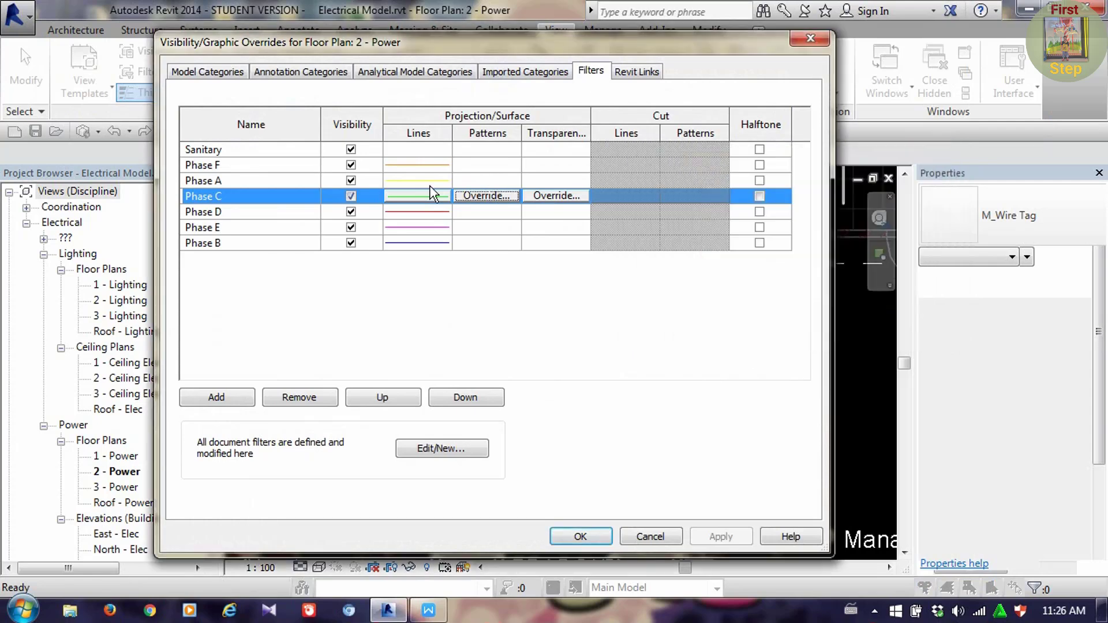
Override the Phase C filter's projection line pattern with Hidden 1.5 and apply it to the view
{"action": "left_click", "coordinate": [413, 183]}
{"action": "left_click", "coordinate": [417, 196]}
{"action": "left_click", "coordinate": [417, 197]}
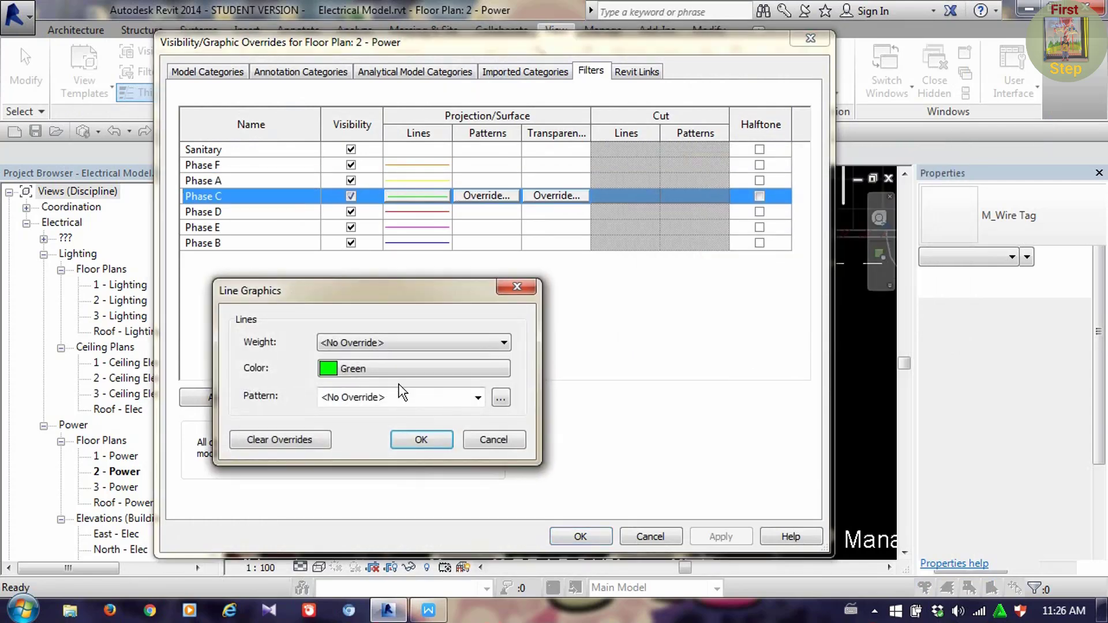
{"action": "left_click", "coordinate": [398, 399]}
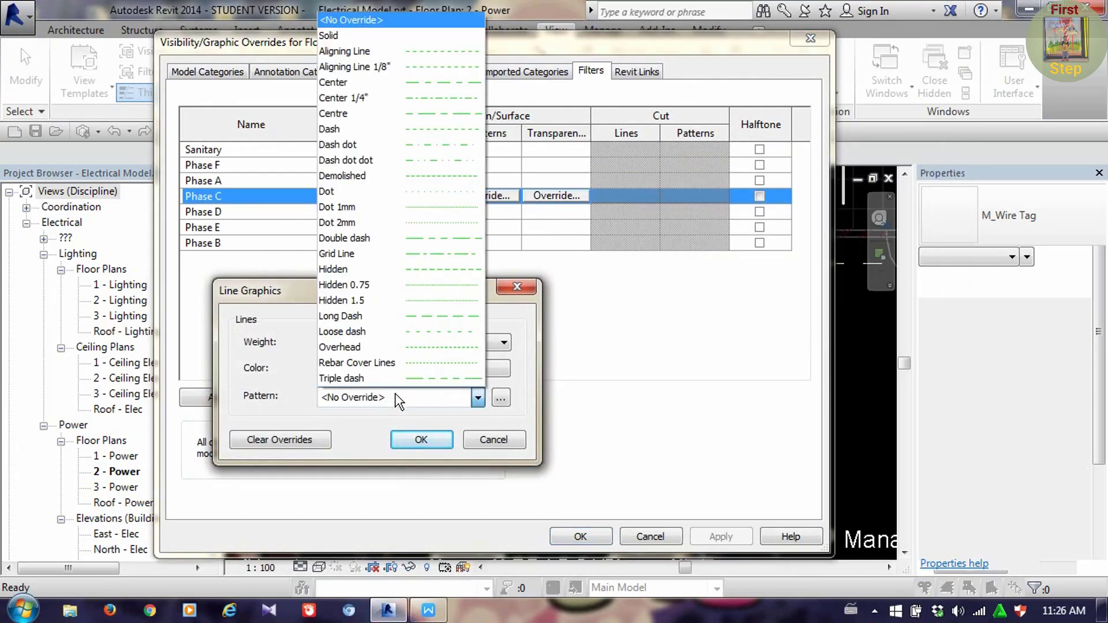
{"action": "left_click", "coordinate": [426, 299]}
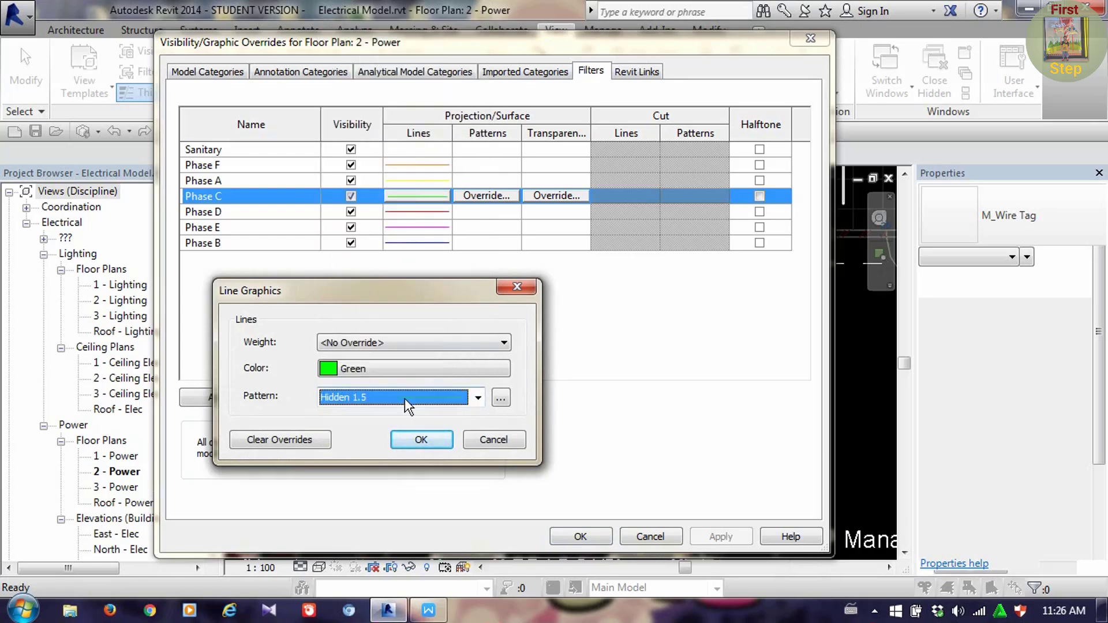
{"action": "left_click", "coordinate": [421, 441]}
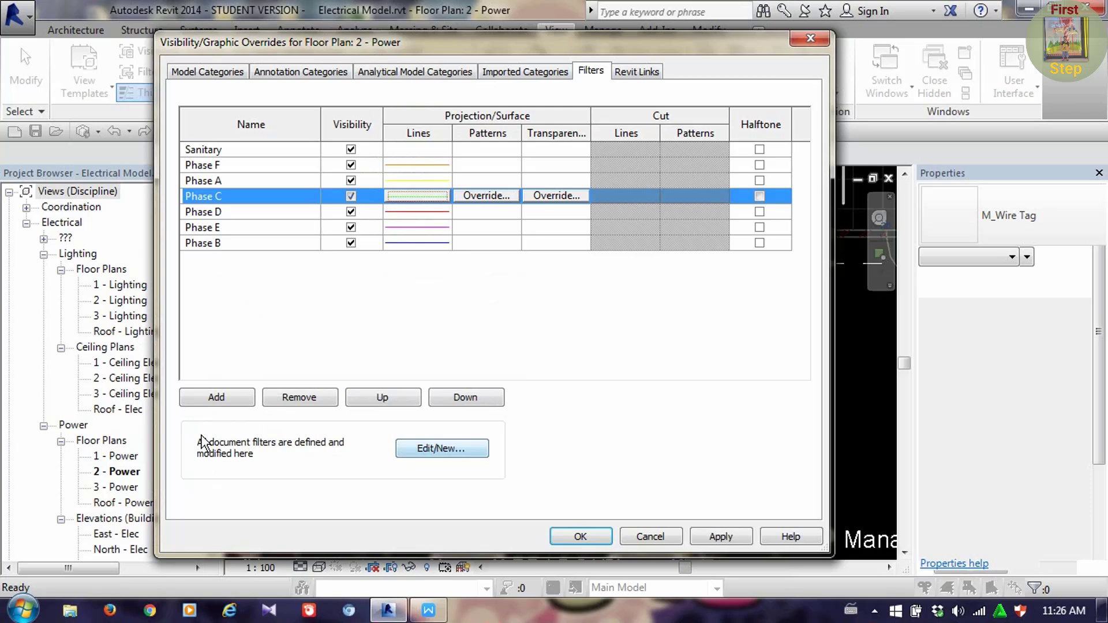
{"action": "left_click", "coordinate": [721, 536]}
{"action": "left_click", "coordinate": [582, 536]}
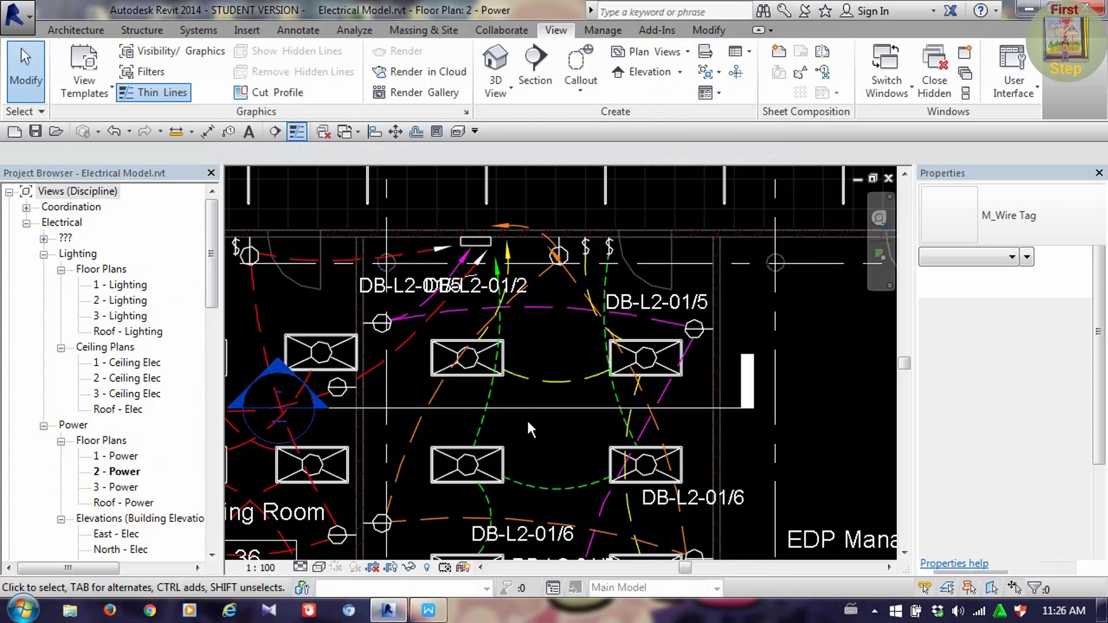
Try a start-end-radius detail arc from the EDP room's upper-left light fixture, dismissing the save reminder without saving
{"action": "middle_click_drag", "start_coordinate": [527, 423], "coordinate": [542, 418]}
{"action": "scroll", "coordinate": [539, 414], "scroll_direction": "down", "scroll_amount": 3}
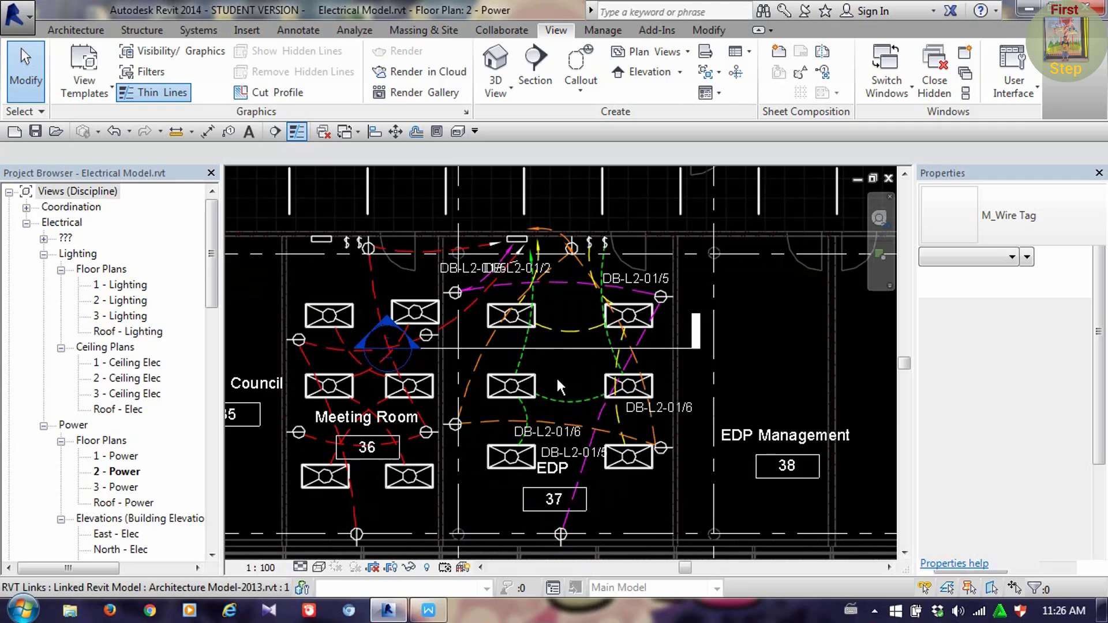
{"action": "scroll", "coordinate": [570, 359], "scroll_direction": "up", "scroll_amount": 2}
{"action": "middle_click_drag", "start_coordinate": [582, 323], "coordinate": [603, 353]}
{"action": "left_click", "coordinate": [302, 29]}
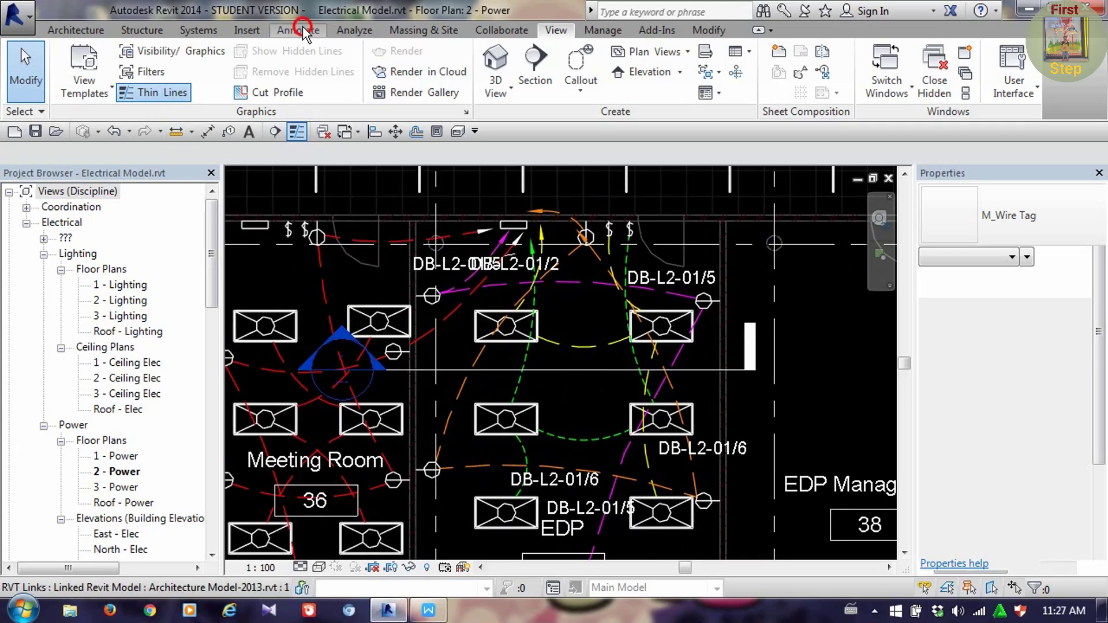
{"action": "left_click", "coordinate": [382, 57]}
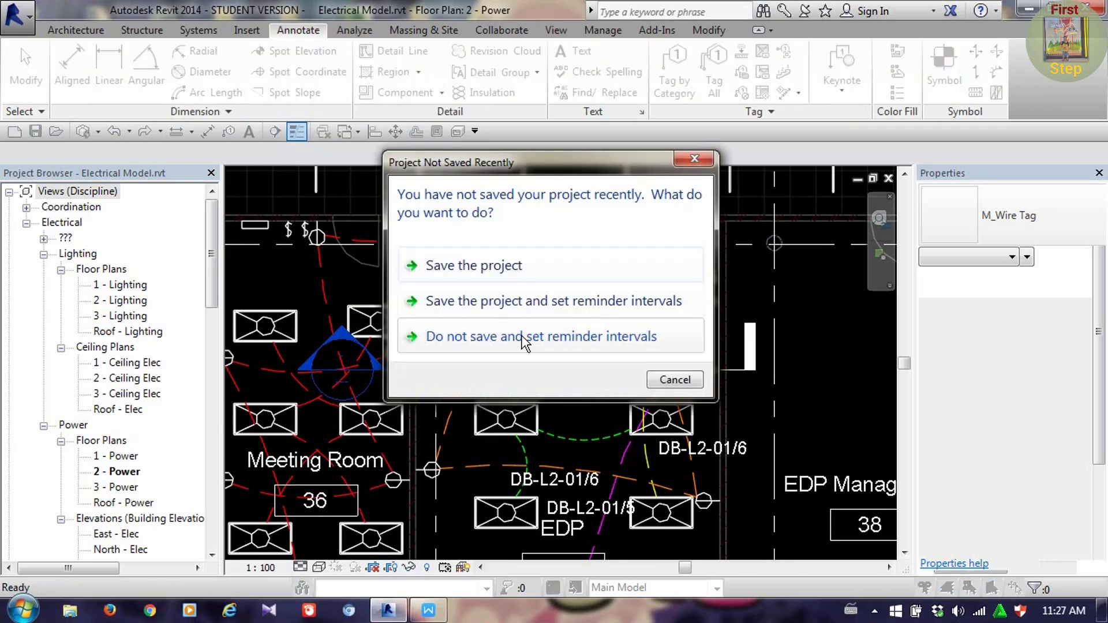
{"action": "left_click", "coordinate": [690, 379]}
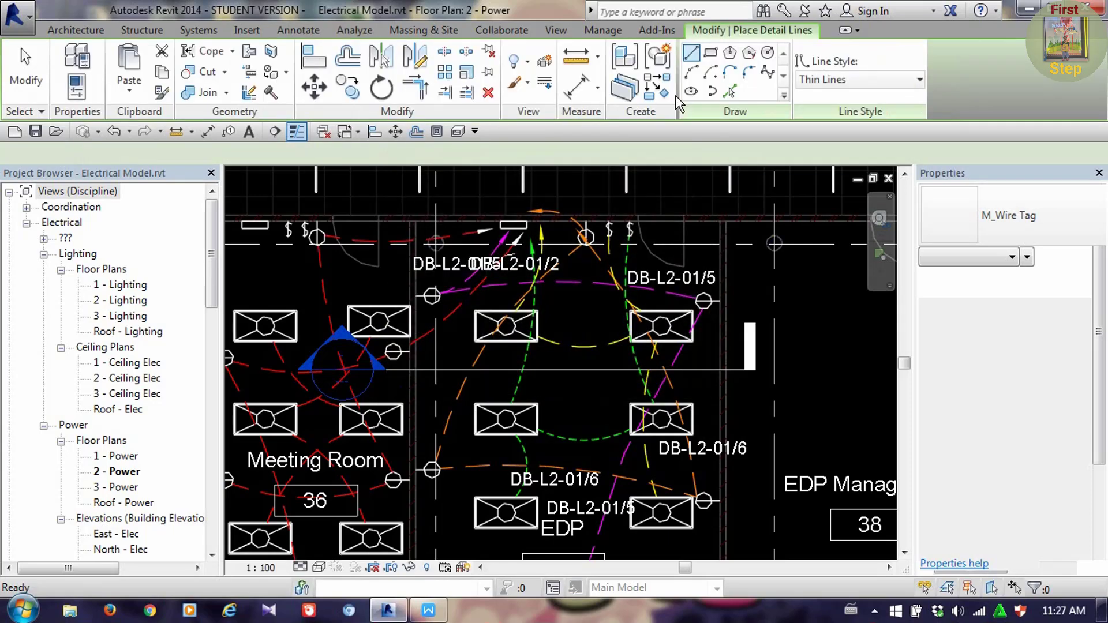
{"action": "left_click", "coordinate": [691, 72]}
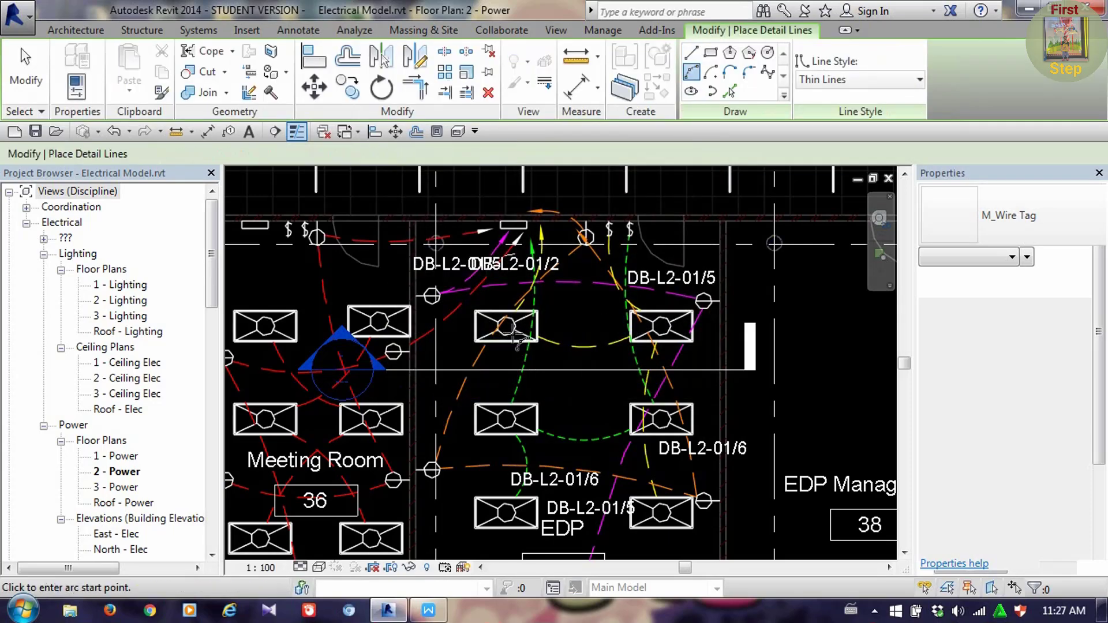
{"action": "left_click", "coordinate": [516, 339]}
{"action": "left_click", "coordinate": [560, 382]}
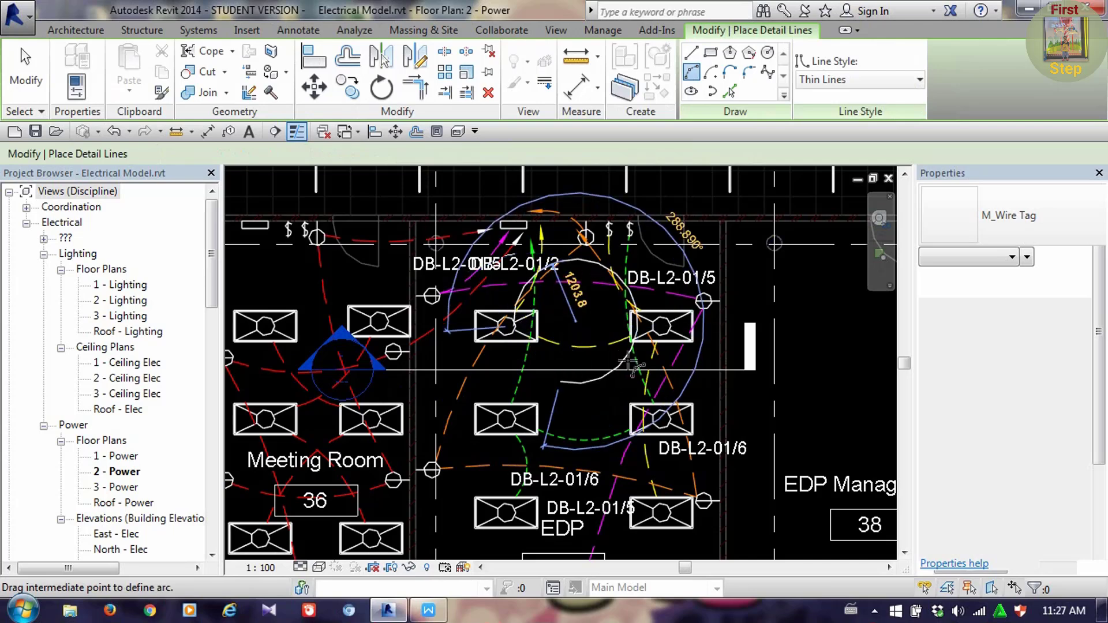
{"action": "left_click", "coordinate": [629, 365]}
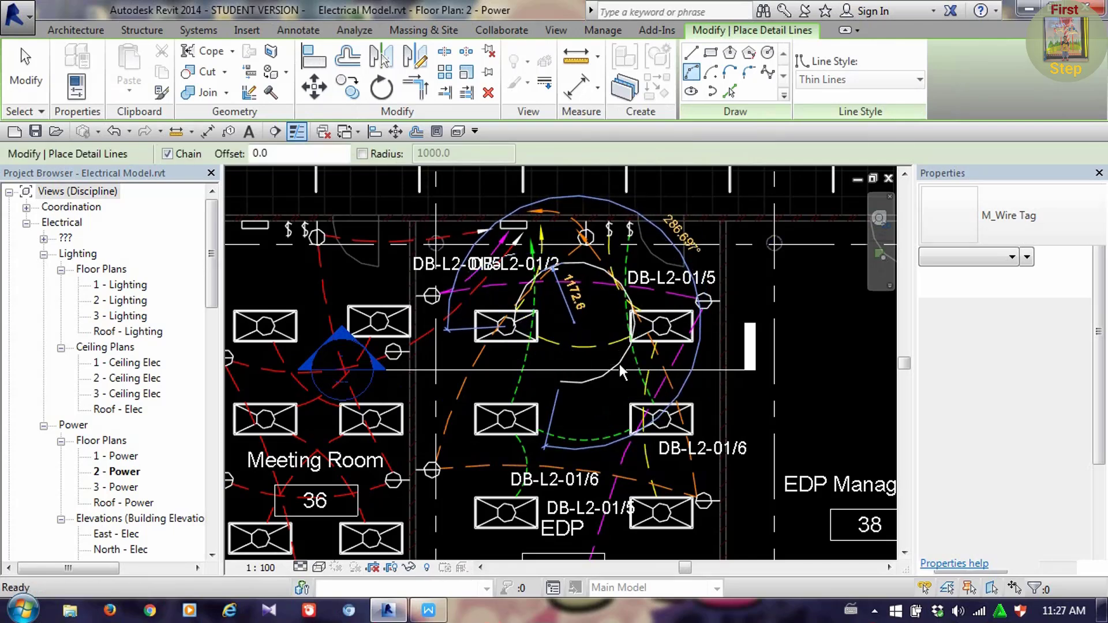
{"action": "key", "text": "Escape"}
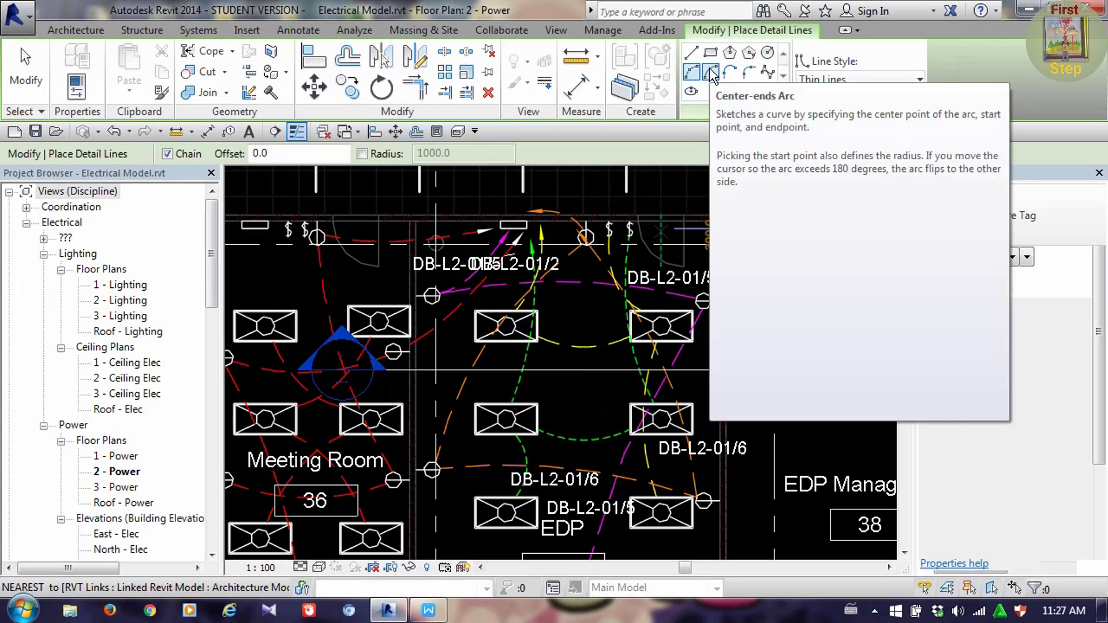
Try a wavy spline detail line between the two upper light fixtures in the EDP room and remove it
{"action": "left_click", "coordinate": [711, 73]}
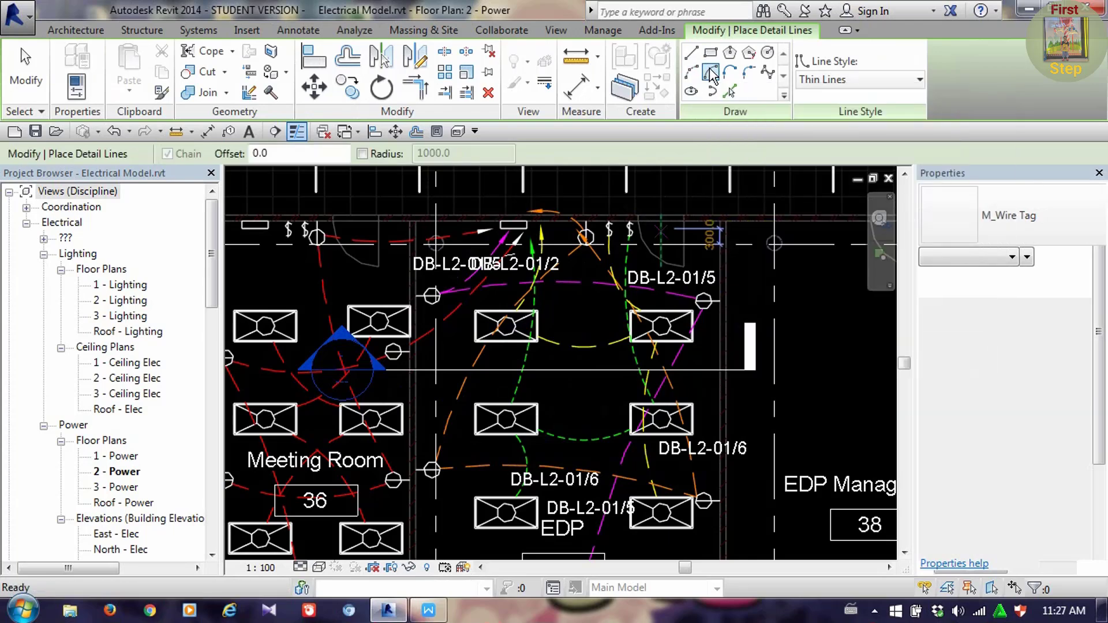
{"action": "left_click", "coordinate": [768, 72]}
{"action": "left_click", "coordinate": [515, 339]}
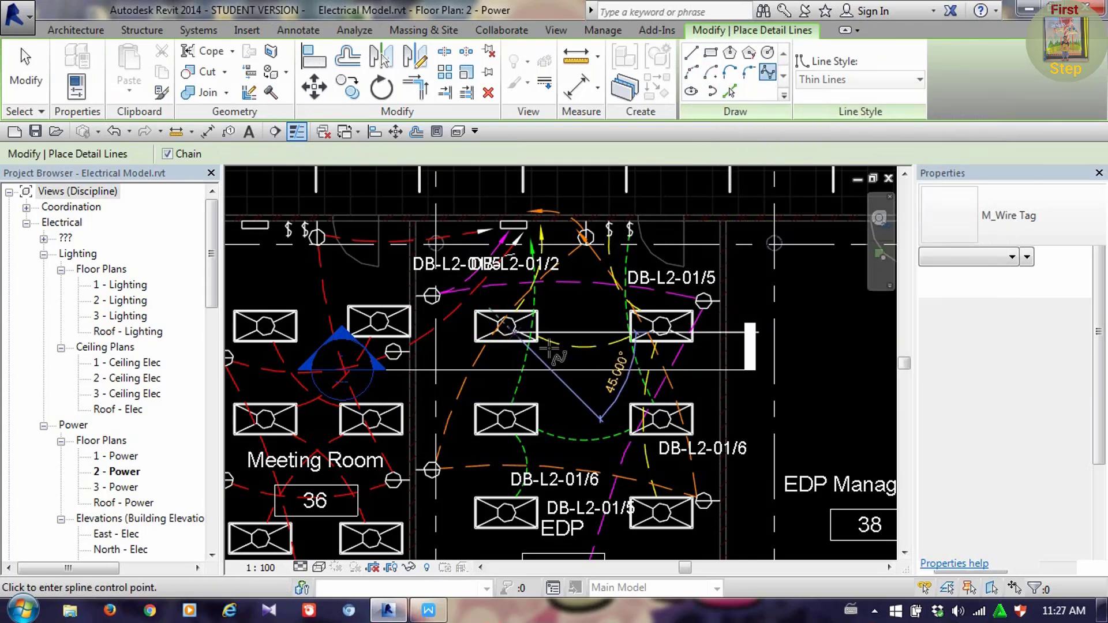
{"action": "left_click", "coordinate": [589, 326]}
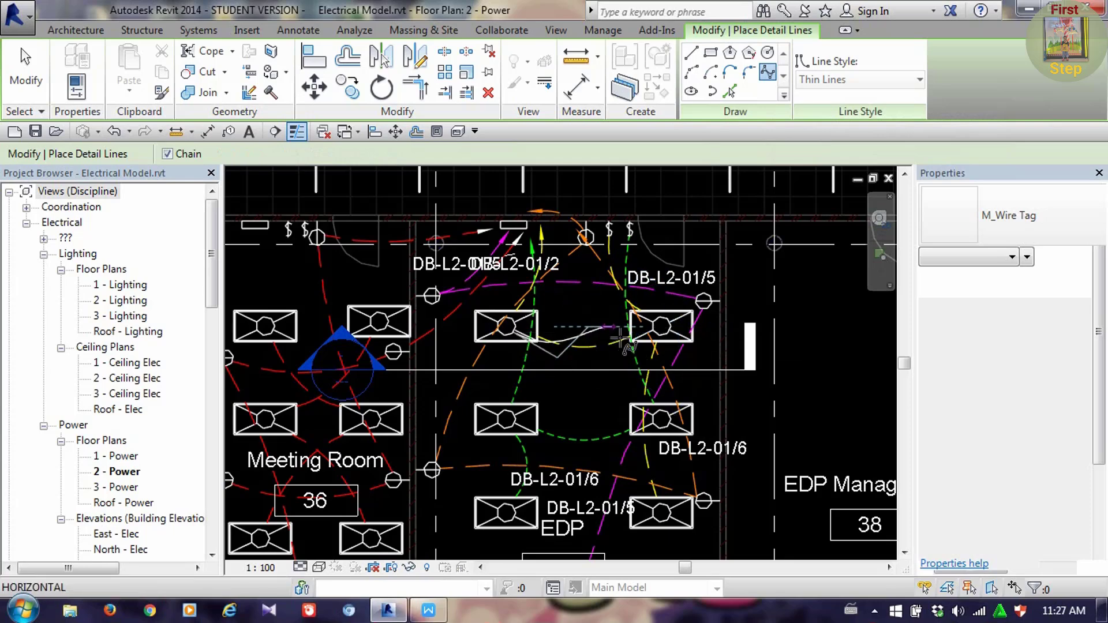
{"action": "left_click", "coordinate": [622, 359]}
{"action": "scroll", "coordinate": [621, 358], "scroll_direction": "up", "scroll_amount": 2}
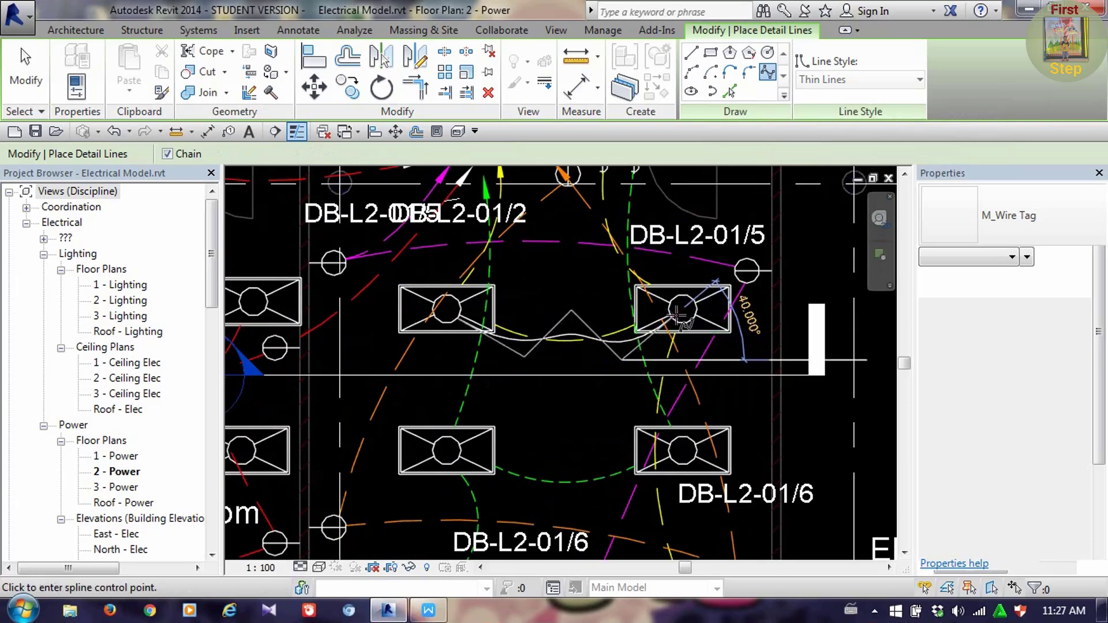
{"action": "left_click", "coordinate": [673, 332]}
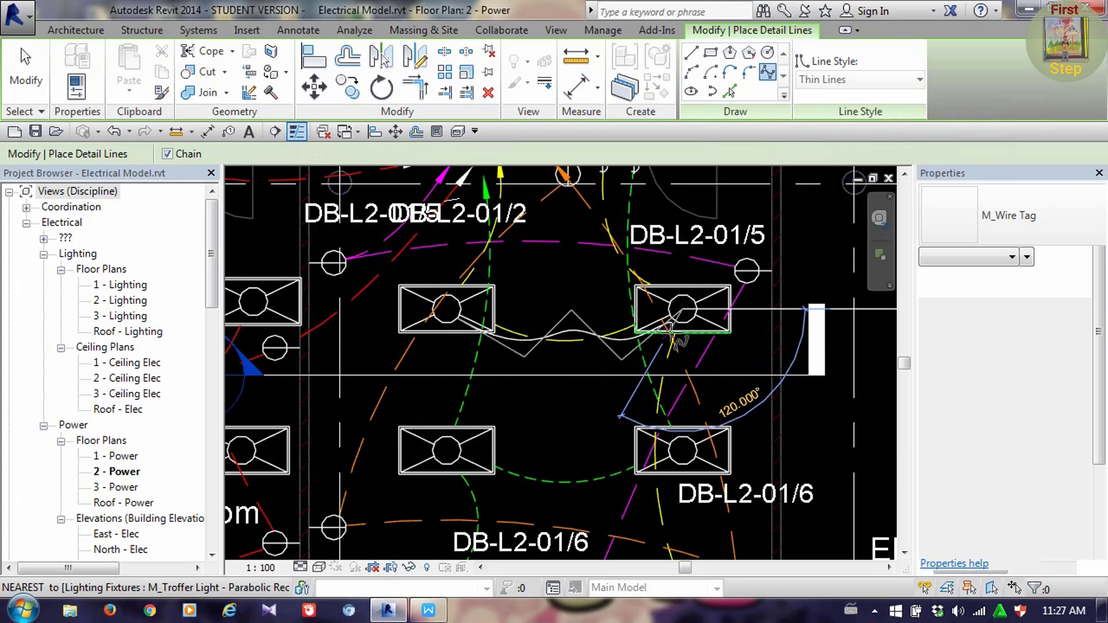
{"action": "key", "text": "Escape"}
{"action": "key", "text": "Escape"}
{"action": "left_click", "coordinate": [604, 341]}
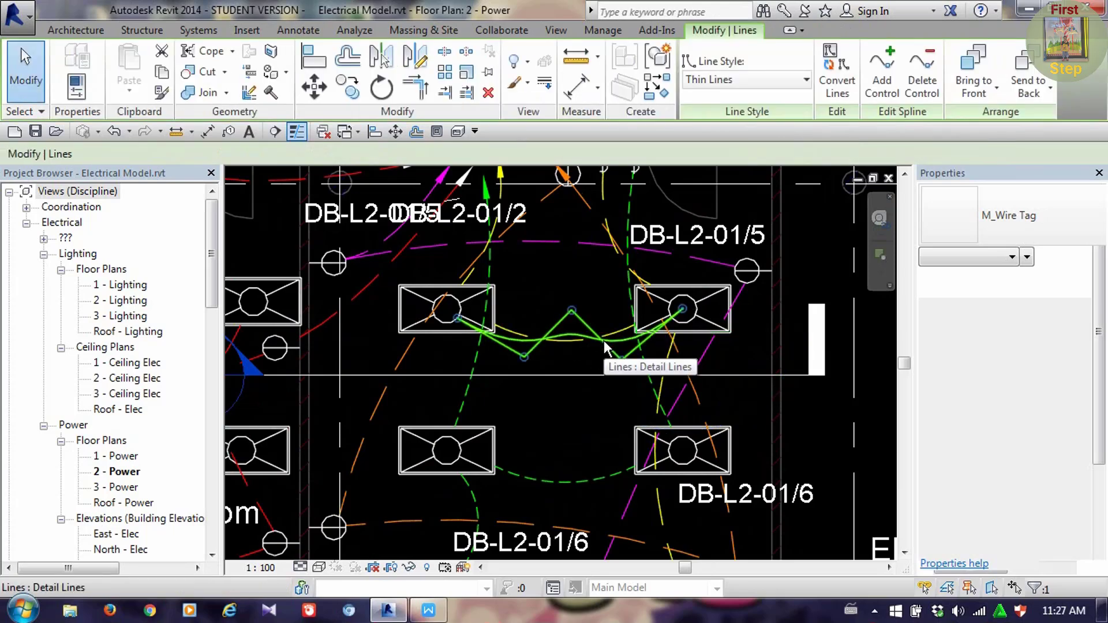
{"action": "left_click", "coordinate": [496, 97]}
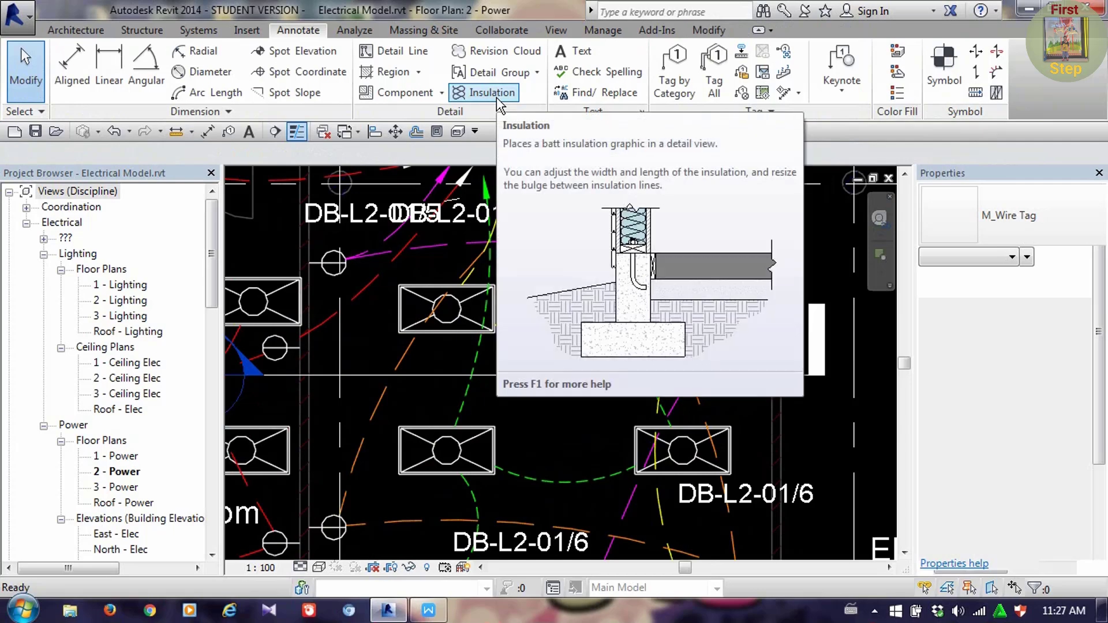
Open the M_Wire Tag family for editing from the DB-L2-01/5 tag at the EDP room's upper-right receptacle
{"action": "middle_click_drag", "start_coordinate": [546, 315], "coordinate": [549, 392]}
{"action": "scroll", "coordinate": [546, 312], "scroll_direction": "down", "scroll_amount": 6}
{"action": "scroll", "coordinate": [539, 366], "scroll_direction": "up", "scroll_amount": 3}
{"action": "scroll", "coordinate": [555, 291], "scroll_direction": "up", "scroll_amount": 2}
{"action": "middle_click_drag", "start_coordinate": [555, 294], "coordinate": [548, 434]}
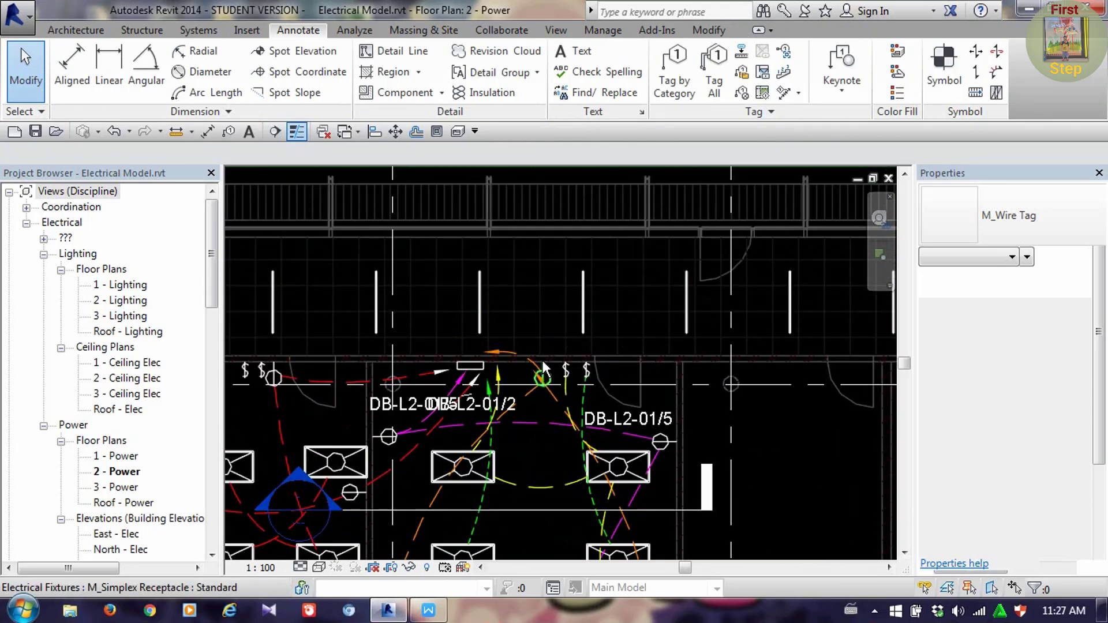
{"action": "middle_click_drag", "start_coordinate": [541, 395], "coordinate": [544, 376]}
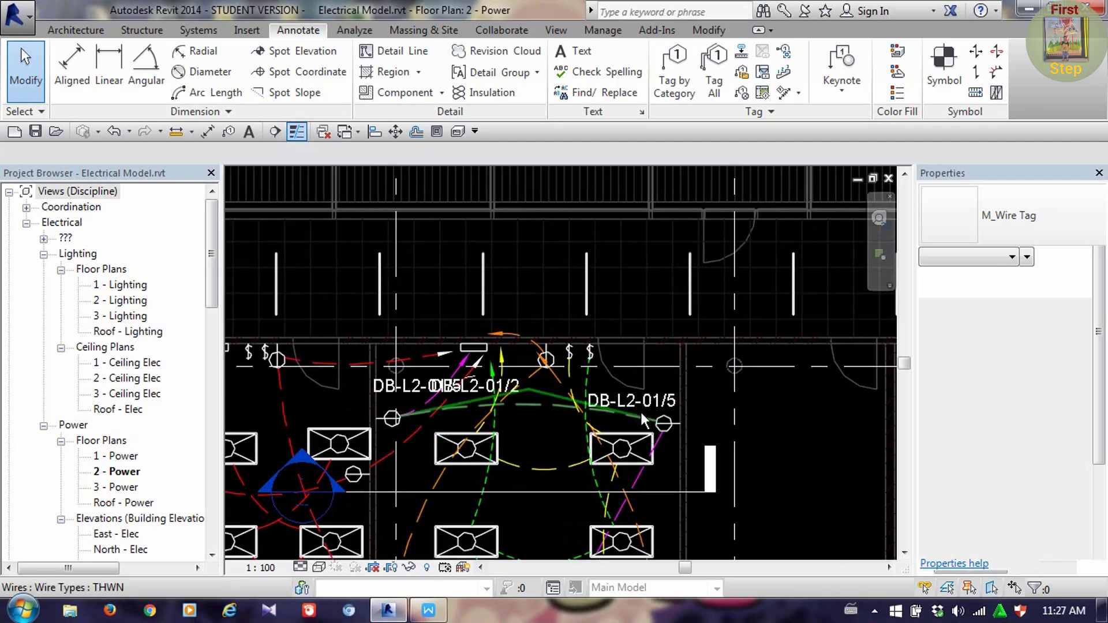
{"action": "middle_click_drag", "start_coordinate": [640, 410], "coordinate": [615, 373]}
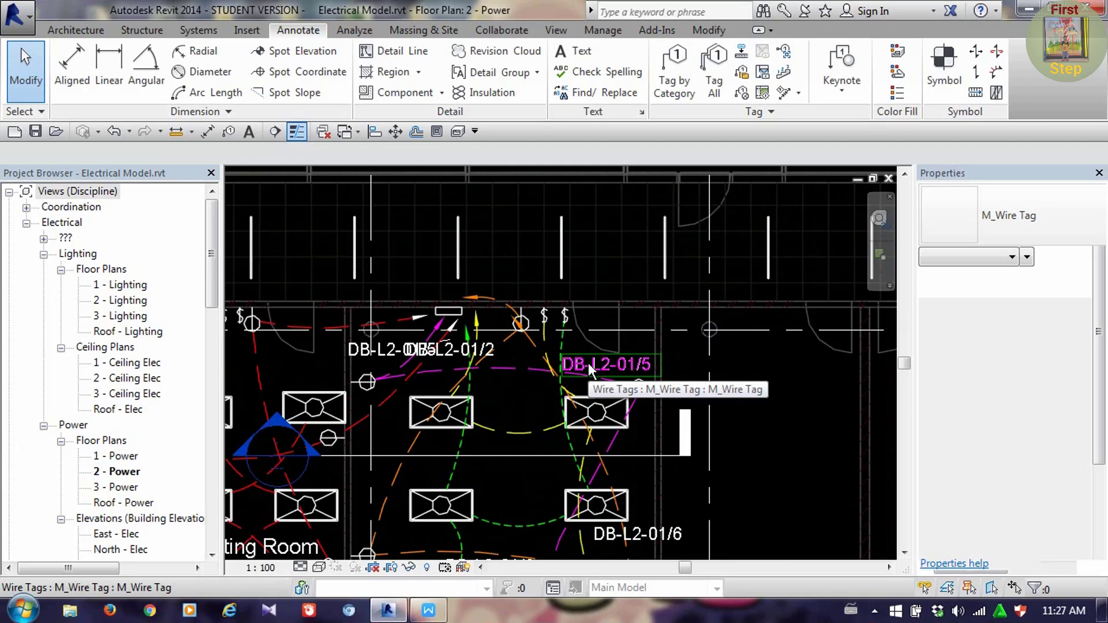
{"action": "left_click", "coordinate": [591, 370]}
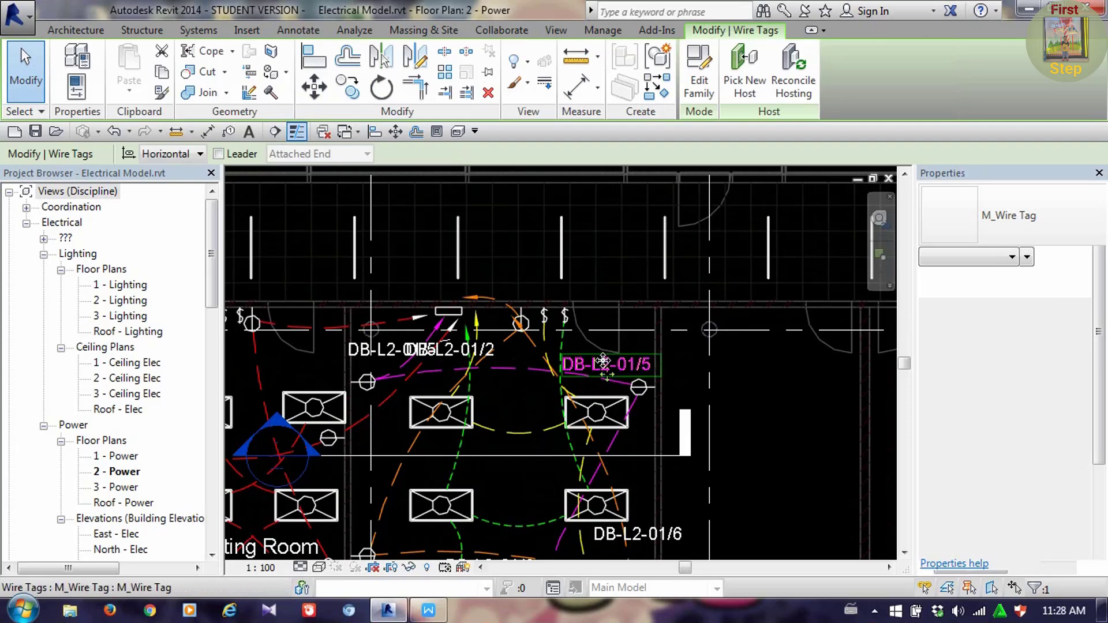
{"action": "left_click", "coordinate": [699, 75]}
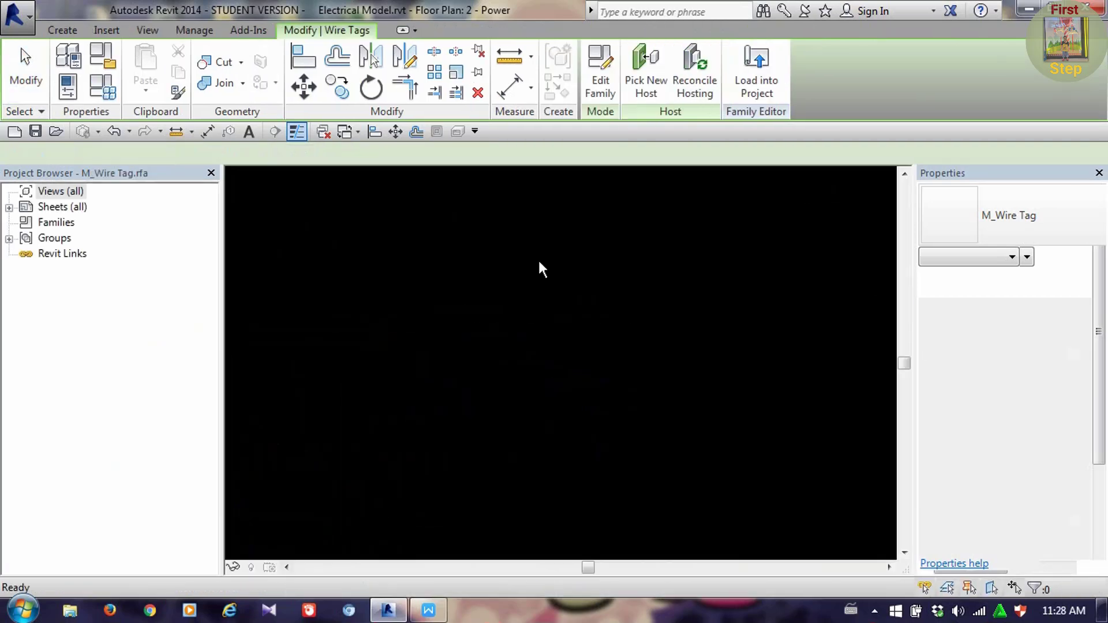
Remove the Panel parameter from the wire tag's Panel/Circuits label, keeping only Circuits
{"action": "left_click", "coordinate": [574, 316]}
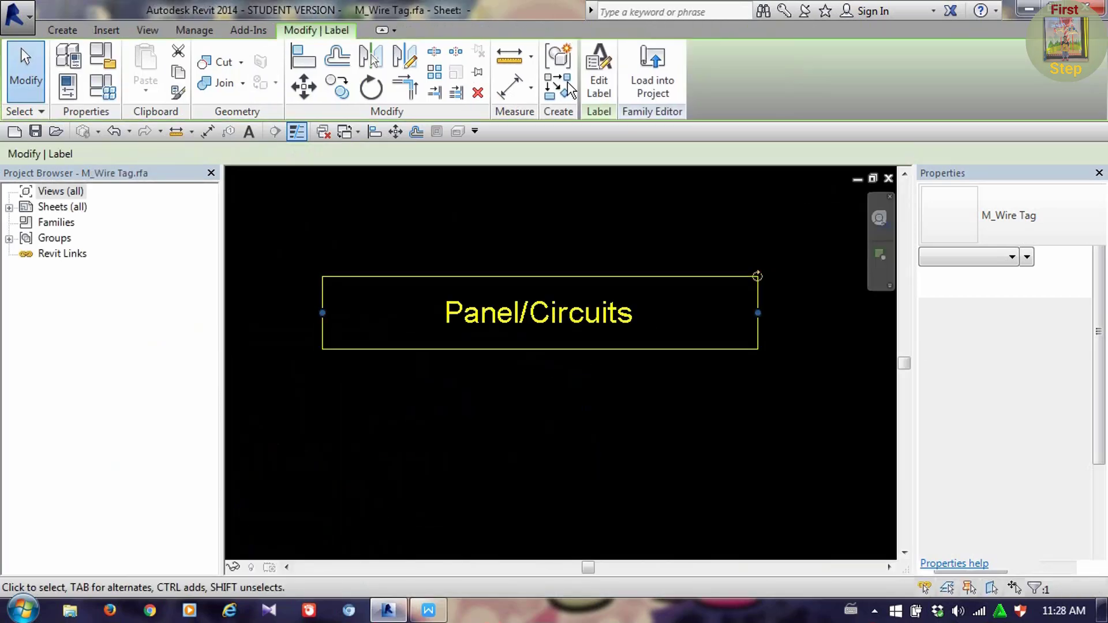
{"action": "left_click", "coordinate": [600, 75]}
{"action": "left_click", "coordinate": [500, 257]}
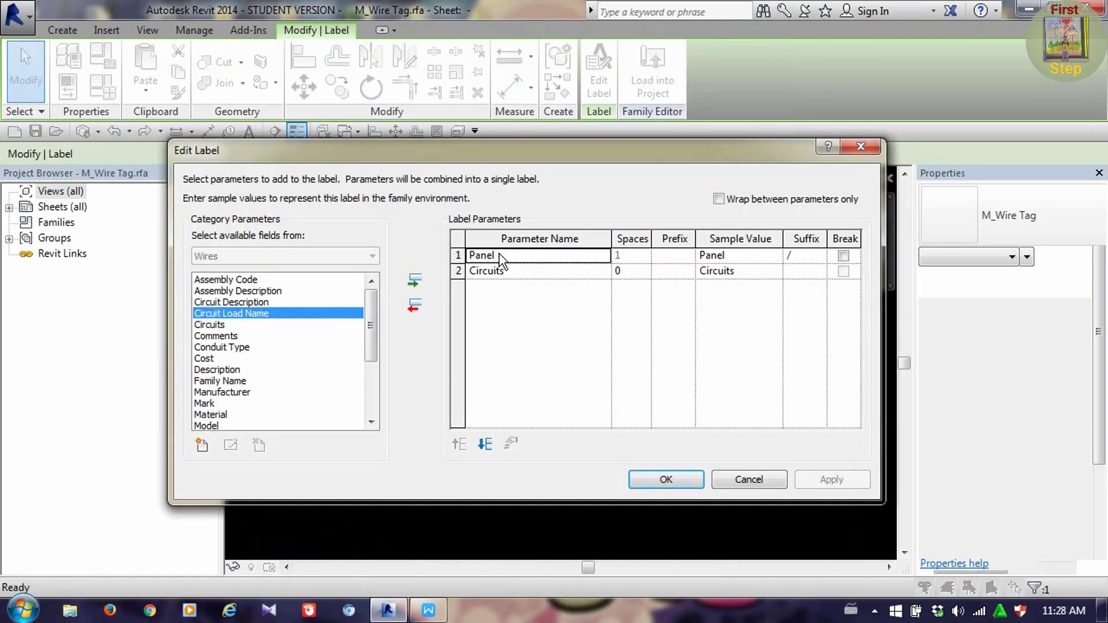
{"action": "left_click", "coordinate": [416, 305]}
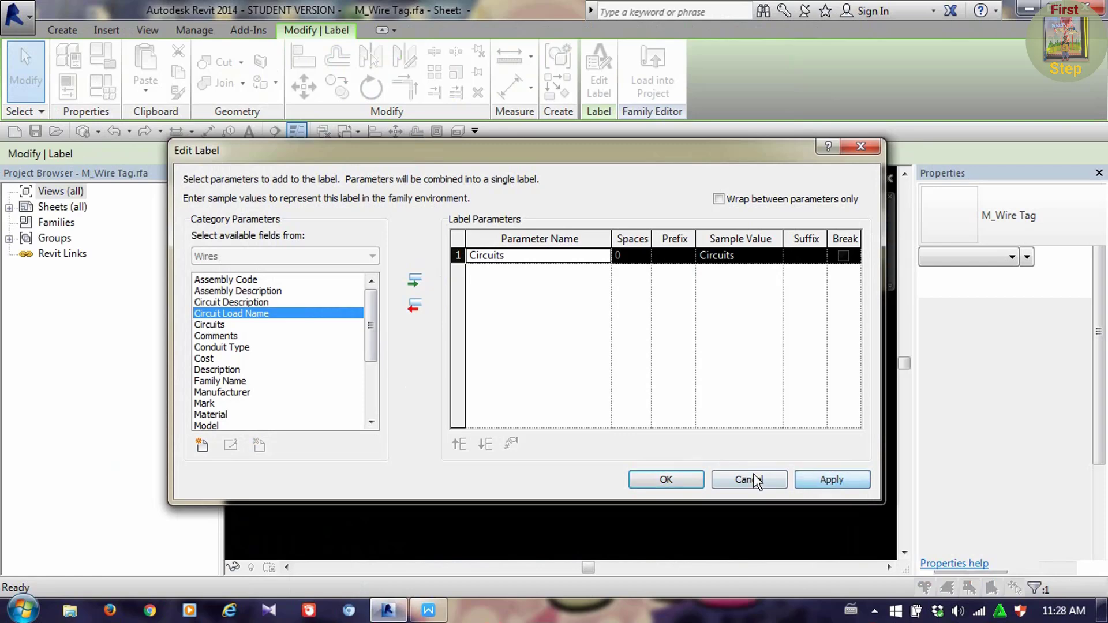
{"action": "left_click", "coordinate": [671, 478]}
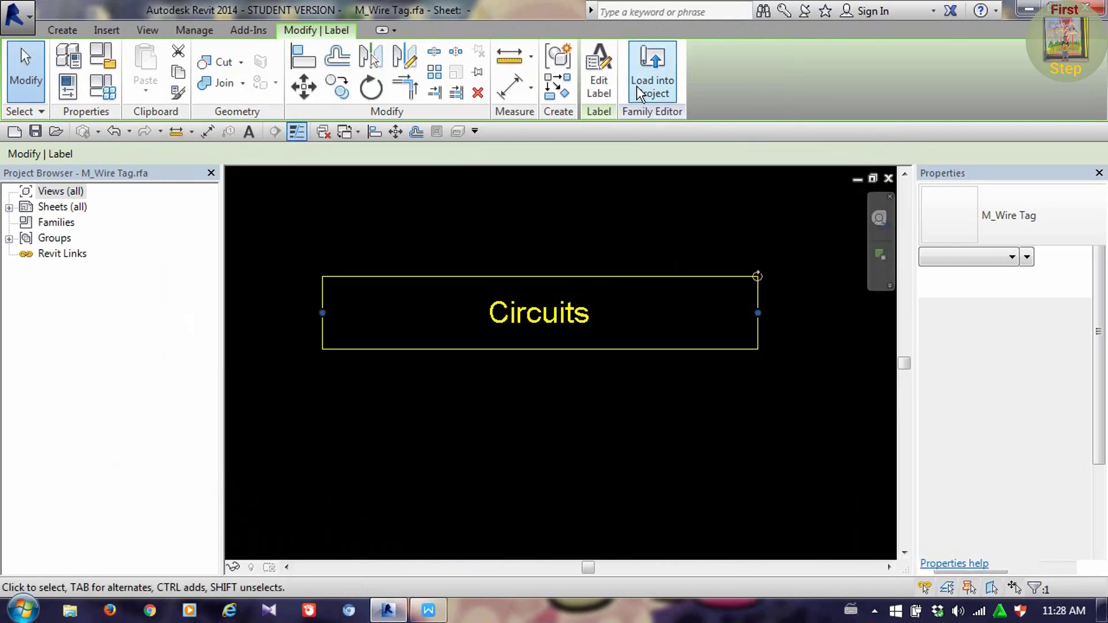
Load the edited wire tag family into Electrical Model.rvt without saving it, overwriting the existing version and its parameter values
{"action": "left_click", "coordinate": [651, 86]}
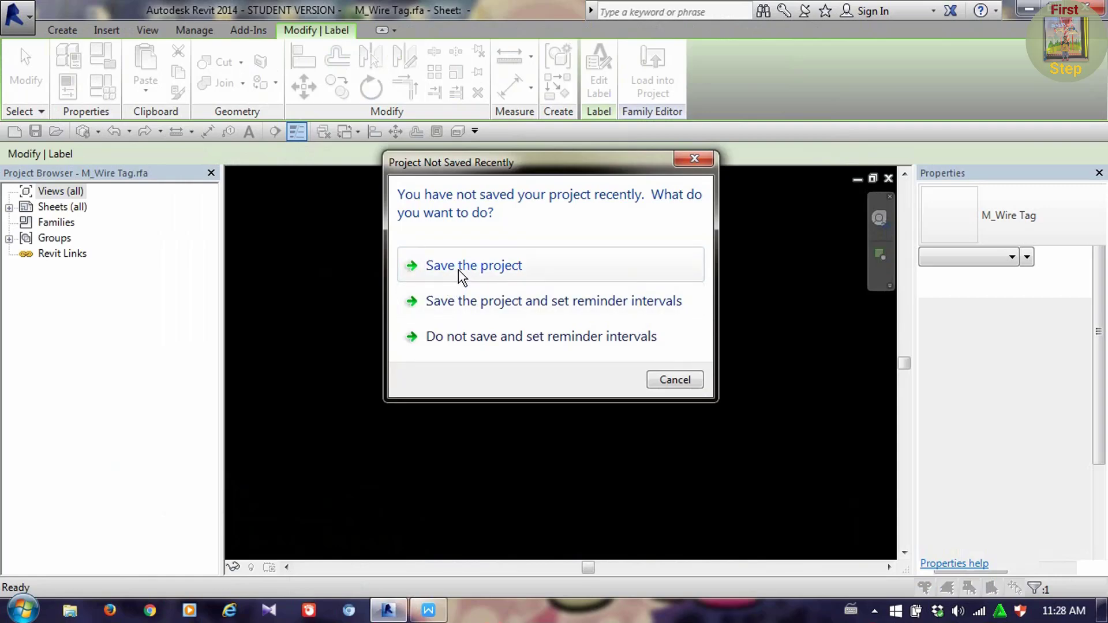
{"action": "left_click", "coordinate": [484, 271]}
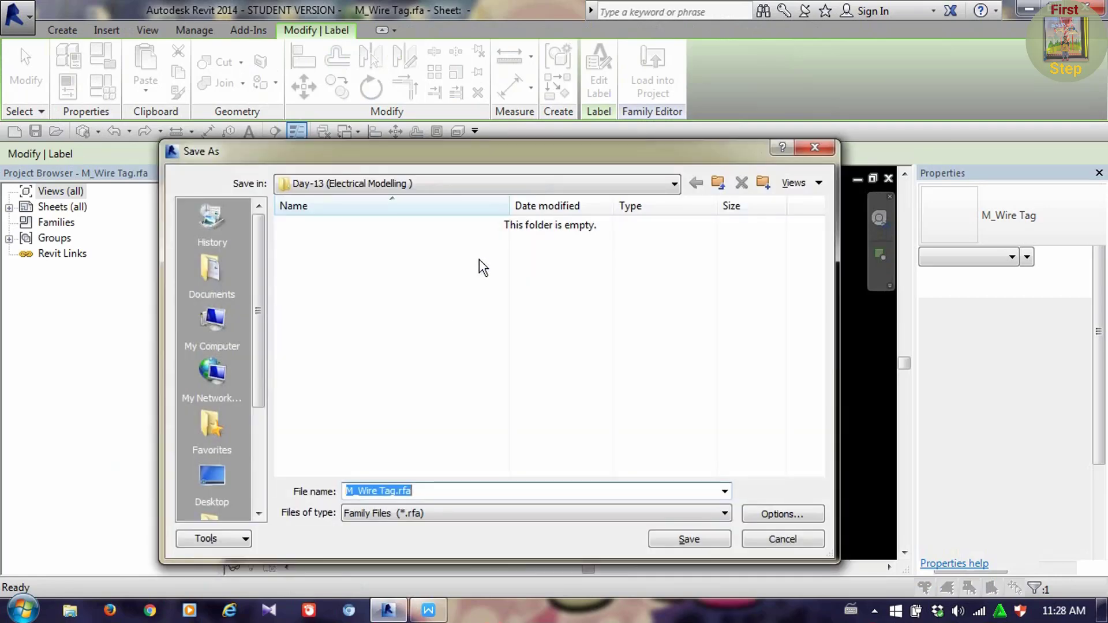
{"action": "left_click", "coordinate": [823, 150]}
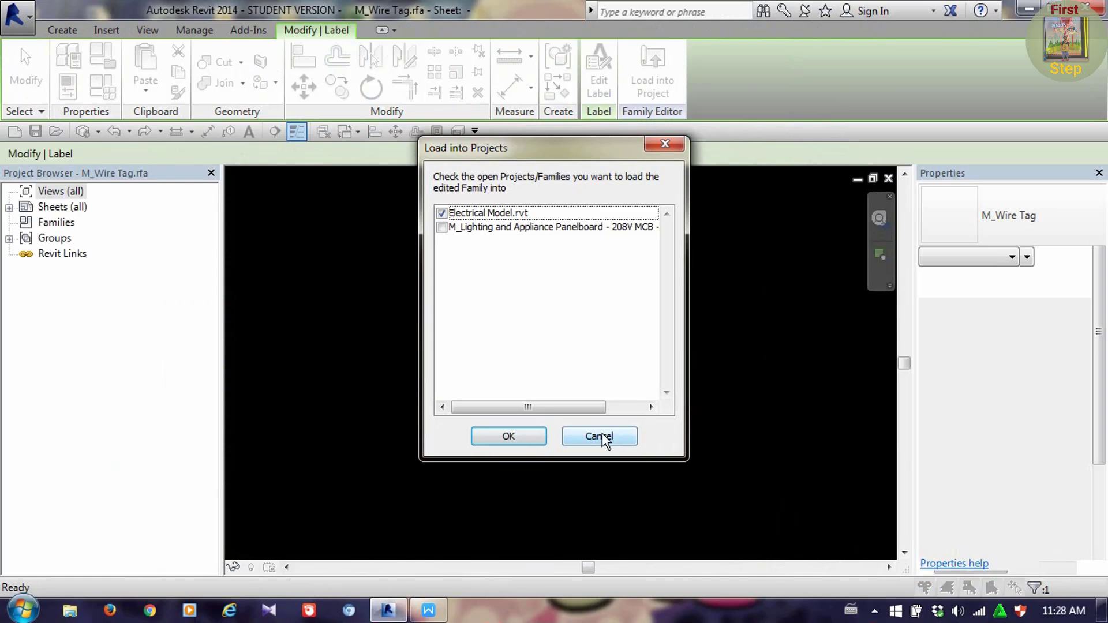
{"action": "left_click", "coordinate": [507, 436]}
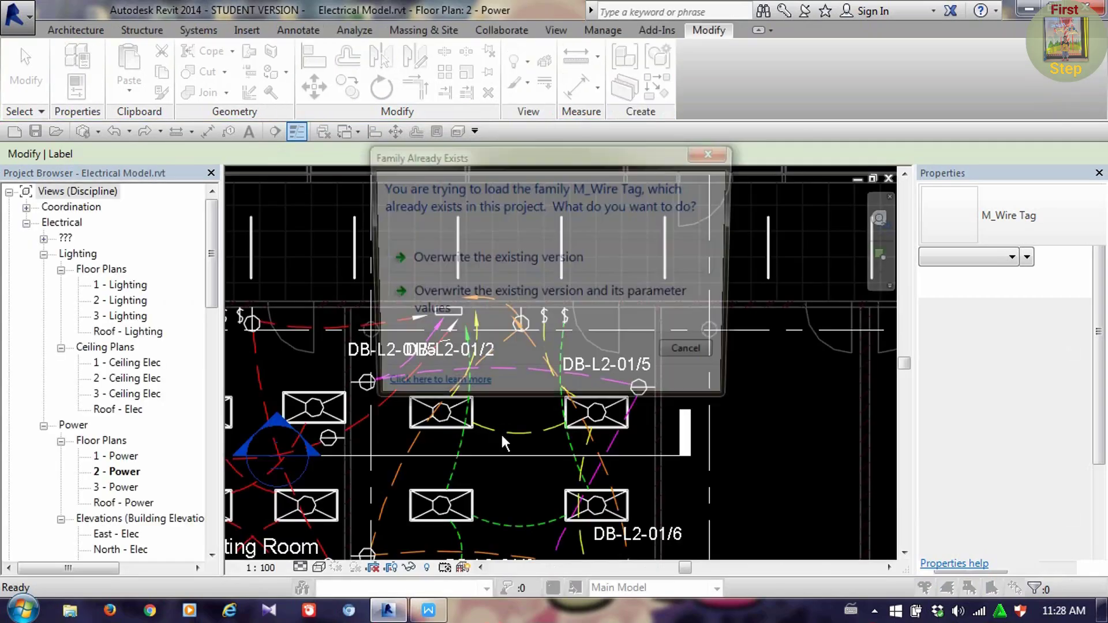
{"action": "left_click", "coordinate": [559, 303]}
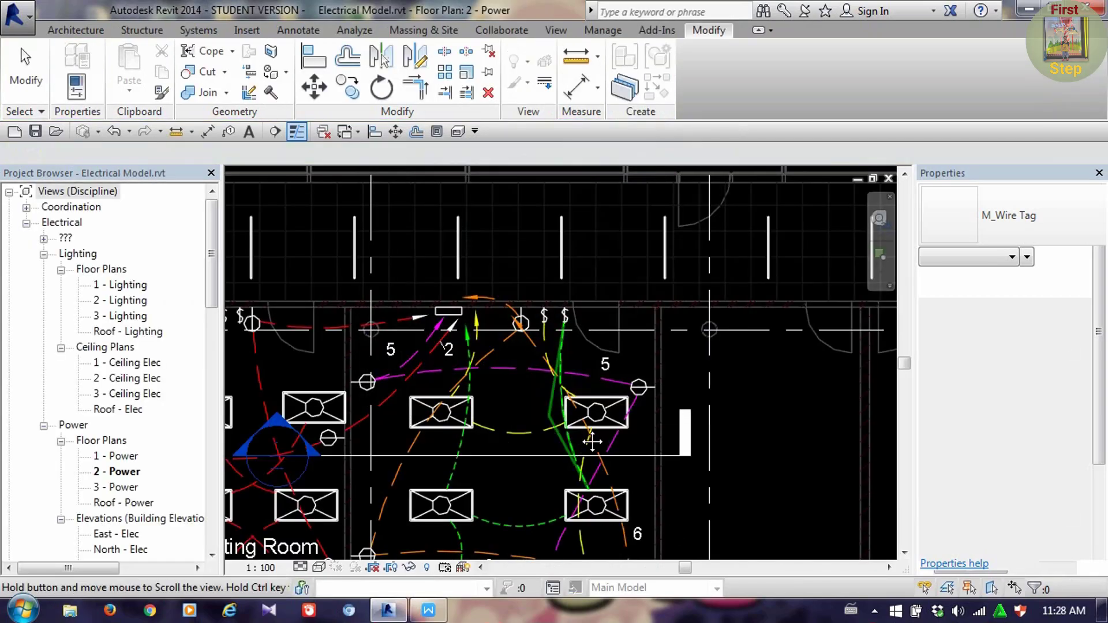
Select the panelboard on the EDP room's upper wall and show its properties
{"action": "middle_click_drag", "start_coordinate": [494, 302], "coordinate": [517, 304]}
{"action": "middle_click_drag", "start_coordinate": [567, 368], "coordinate": [579, 371]}
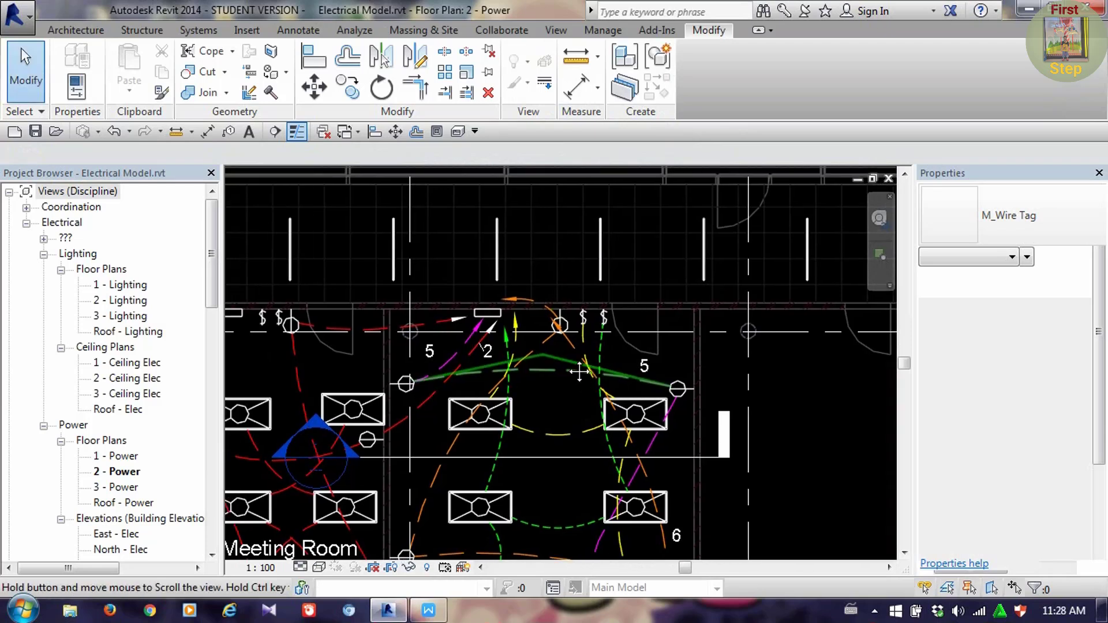
{"action": "middle_click_drag", "start_coordinate": [543, 426], "coordinate": [569, 424]}
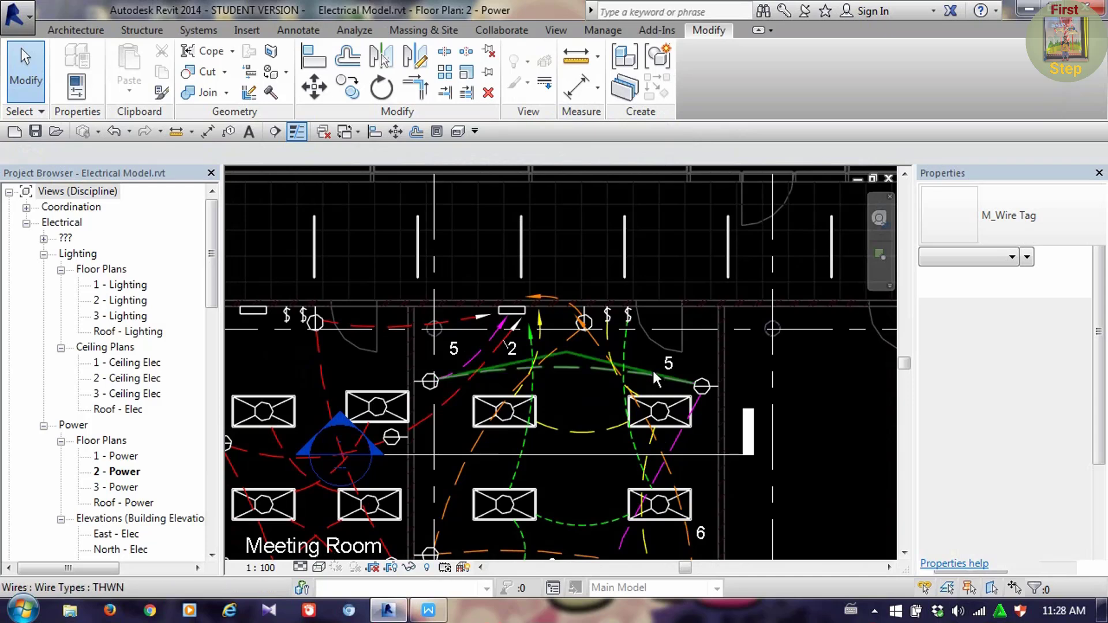
{"action": "left_click", "coordinate": [515, 316]}
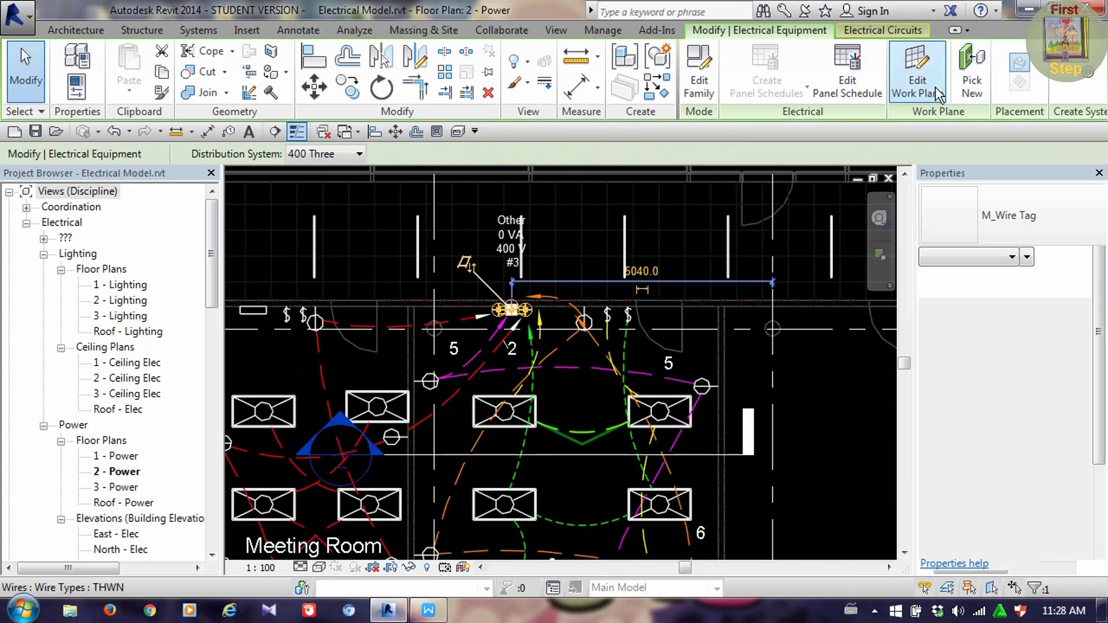
{"action": "left_click", "coordinate": [556, 30]}
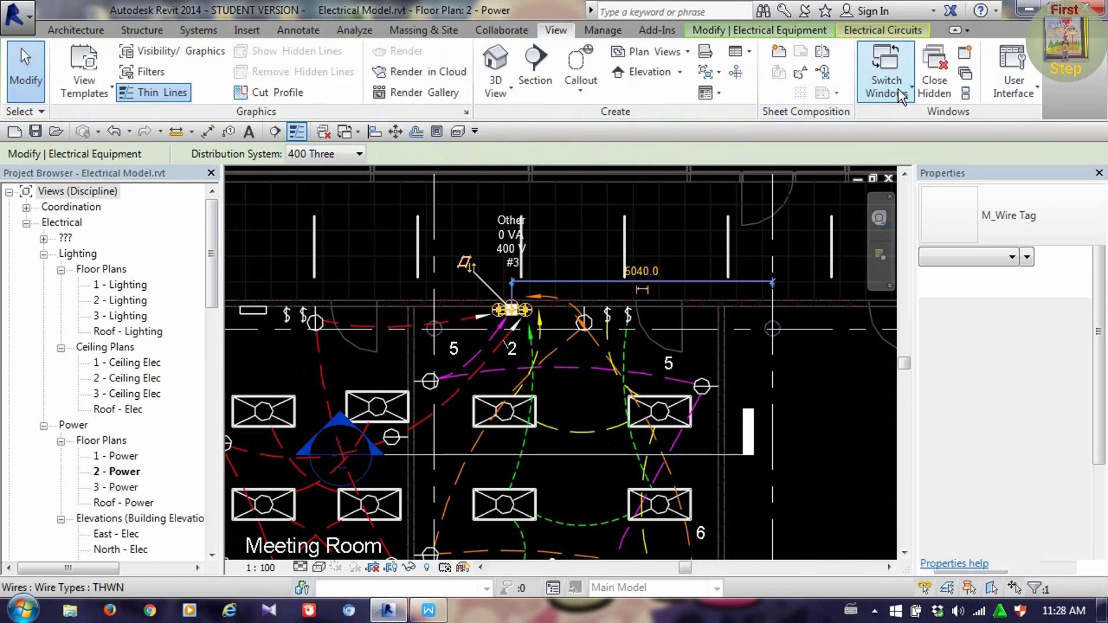
{"action": "left_click", "coordinate": [1015, 86]}
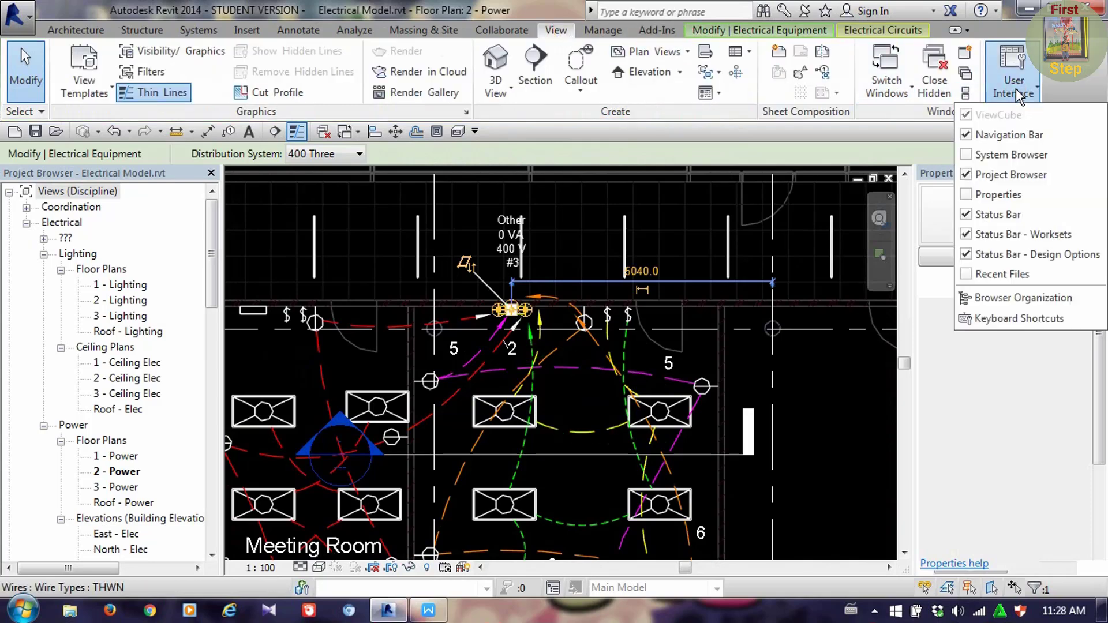
{"action": "left_click", "coordinate": [984, 194]}
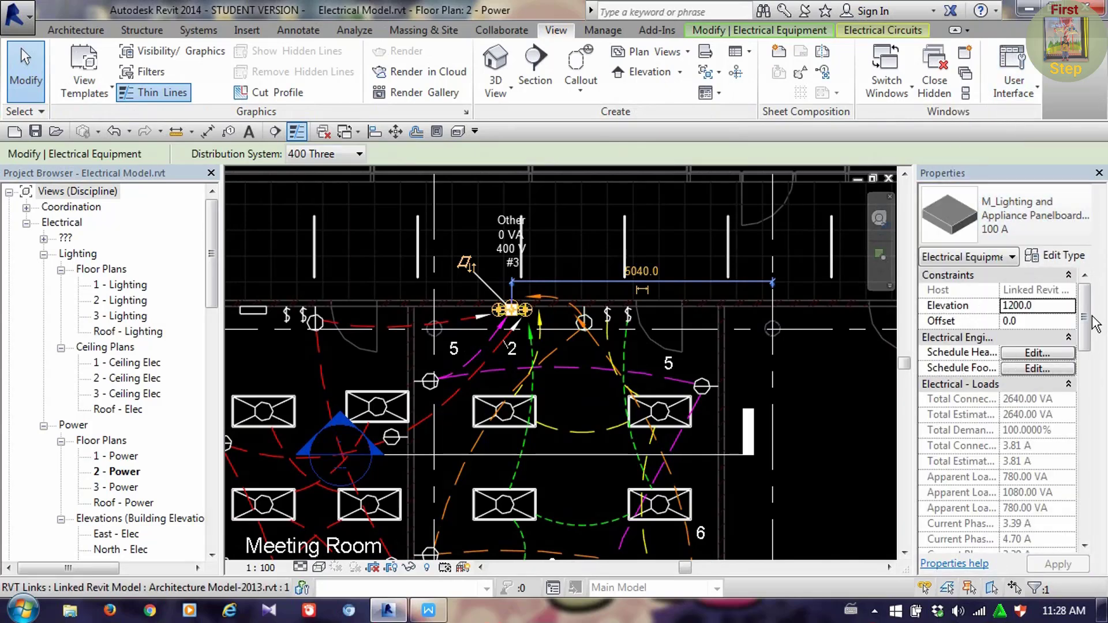
Set the Circuit Naming of panelboard DB-L2-01 to Prefixed
{"action": "left_click_drag", "start_coordinate": [1088, 318], "coordinate": [1094, 449]}
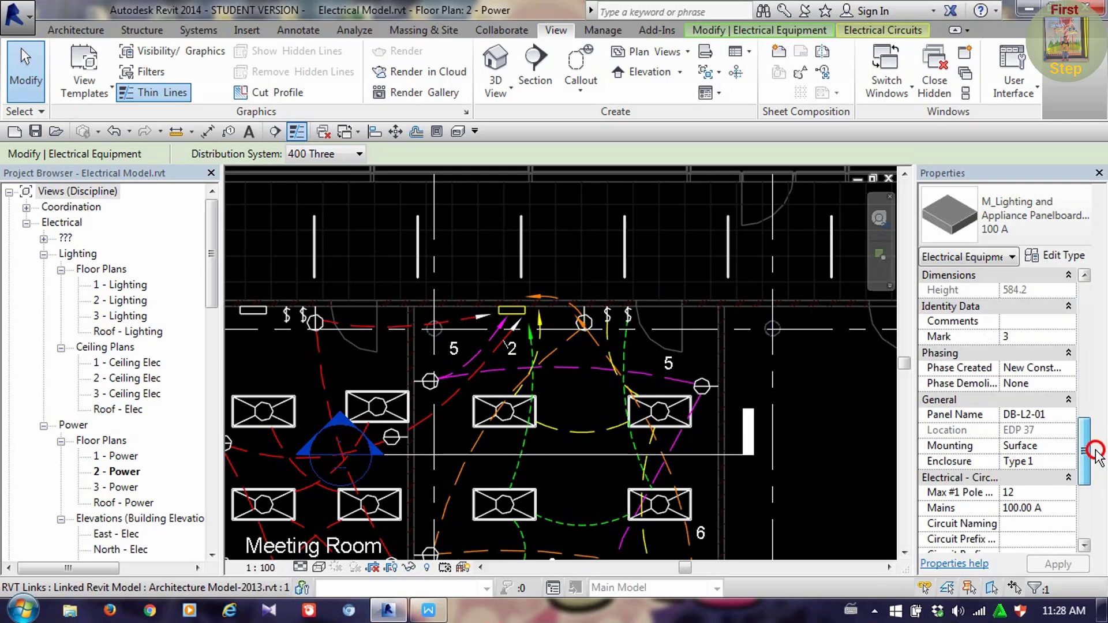
{"action": "left_click_drag", "start_coordinate": [1094, 449], "coordinate": [1079, 489]}
{"action": "left_click", "coordinate": [1037, 384]}
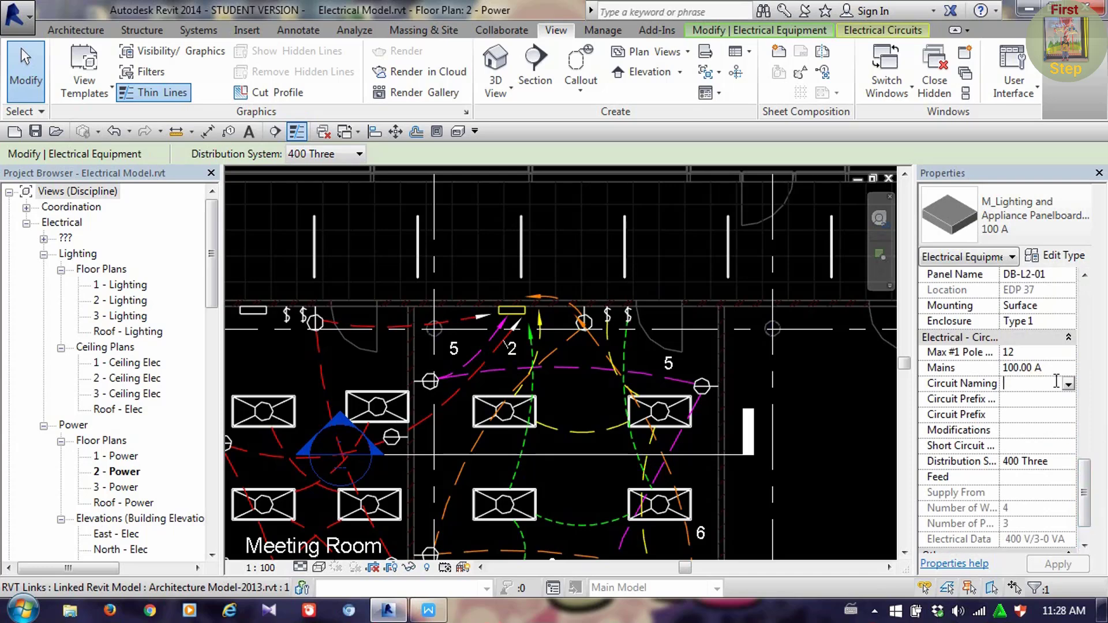
{"action": "left_click", "coordinate": [1068, 385]}
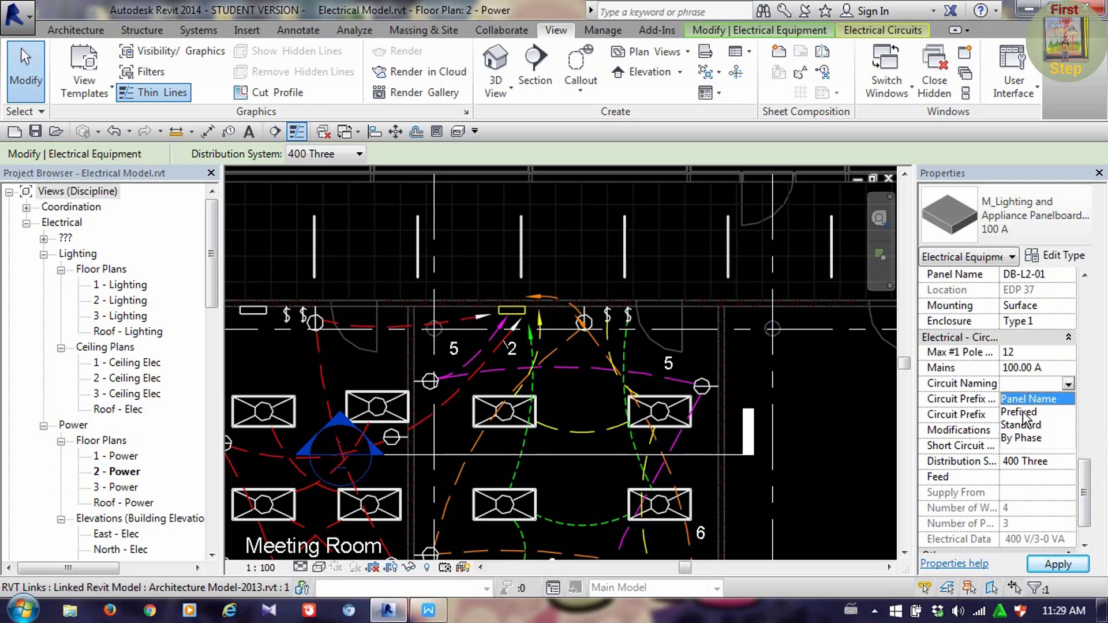
{"action": "left_click", "coordinate": [1023, 411]}
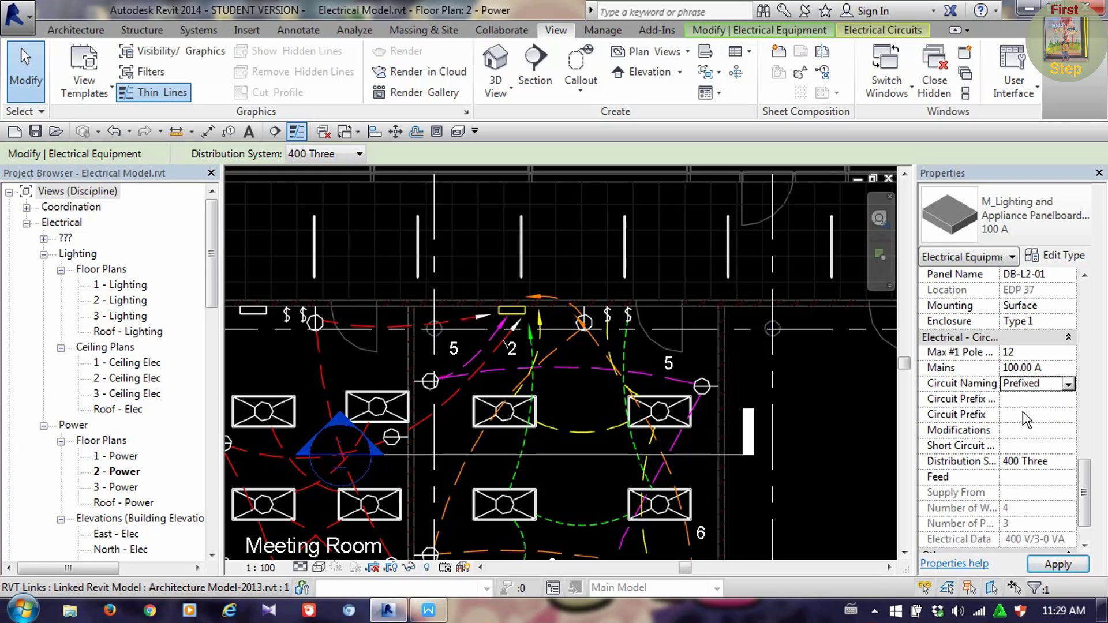
Give the panelboard the circuit prefix separator "/" and the circuit prefix DB-L2-01, apply the changes and deselect it
{"action": "left_click", "coordinate": [1025, 400]}
{"action": "left_click", "coordinate": [1033, 400]}
{"action": "type", "text": "/"}
{"action": "left_click", "coordinate": [1010, 414]}
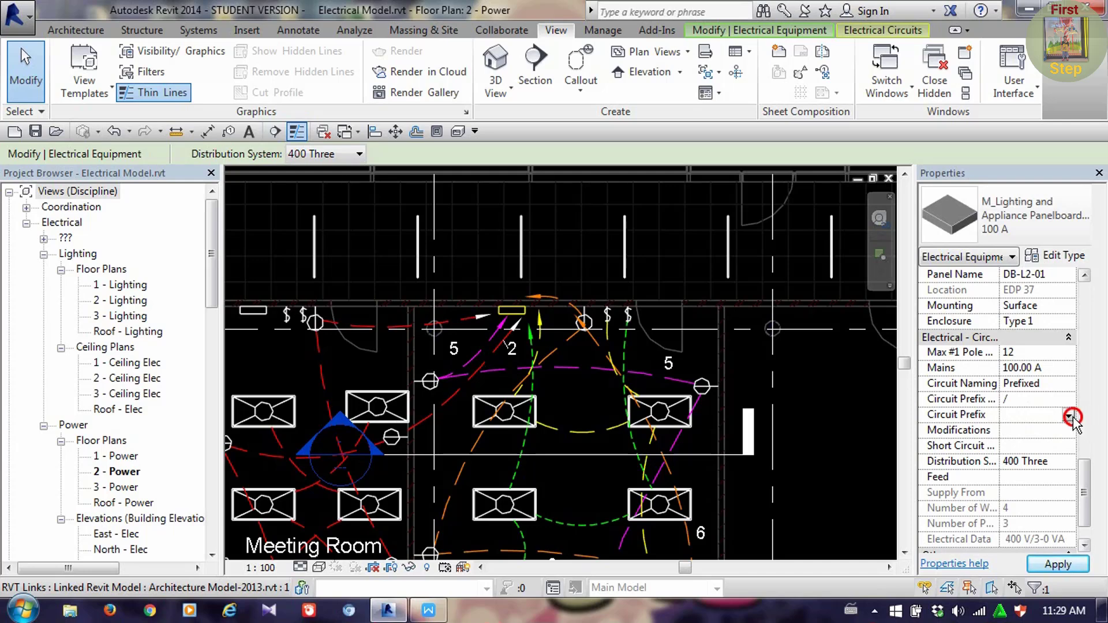
{"action": "left_click", "coordinate": [1009, 416]}
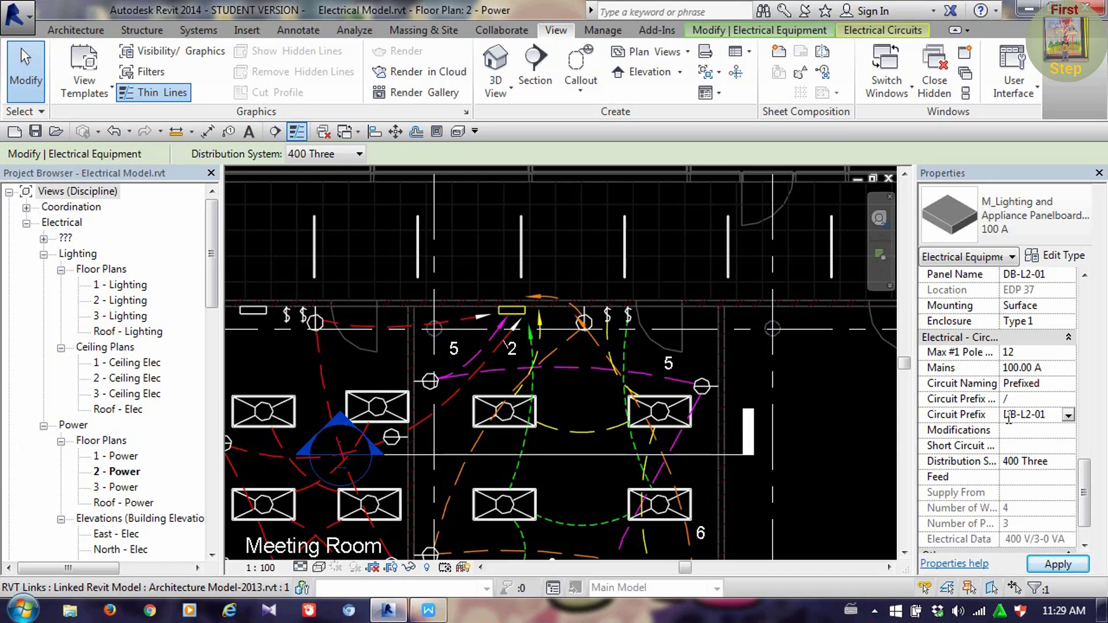
{"action": "left_click", "coordinate": [1056, 565]}
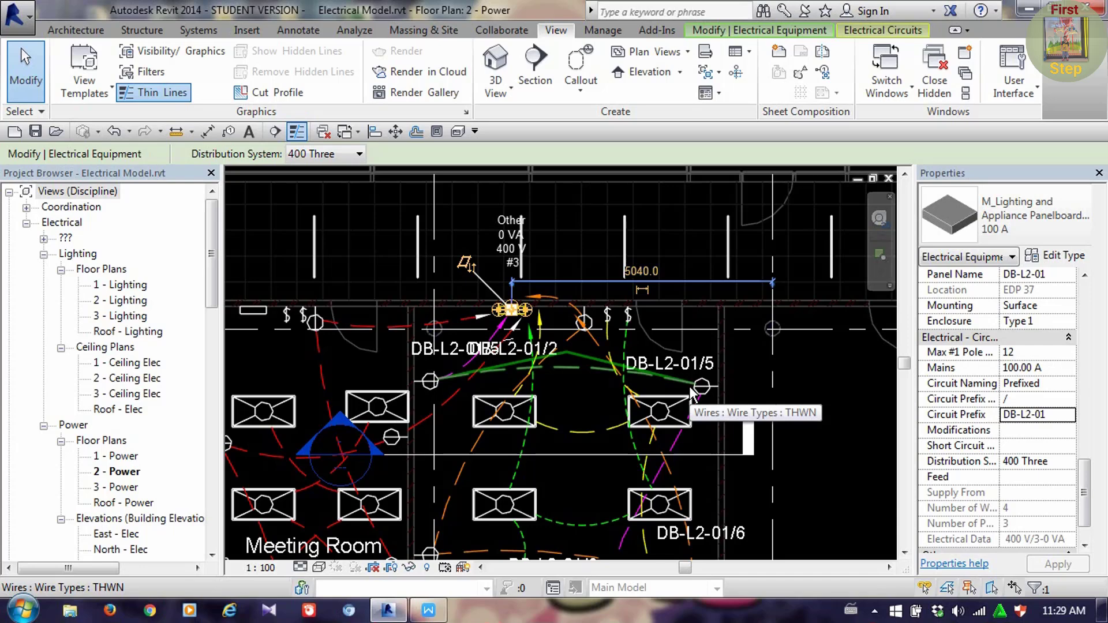
{"action": "middle_click_drag", "start_coordinate": [670, 434], "coordinate": [658, 408]}
{"action": "key", "text": "Escape"}
{"action": "middle_click_drag", "start_coordinate": [555, 428], "coordinate": [583, 486]}
{"action": "scroll", "coordinate": [566, 419], "scroll_direction": "down", "scroll_amount": 2}
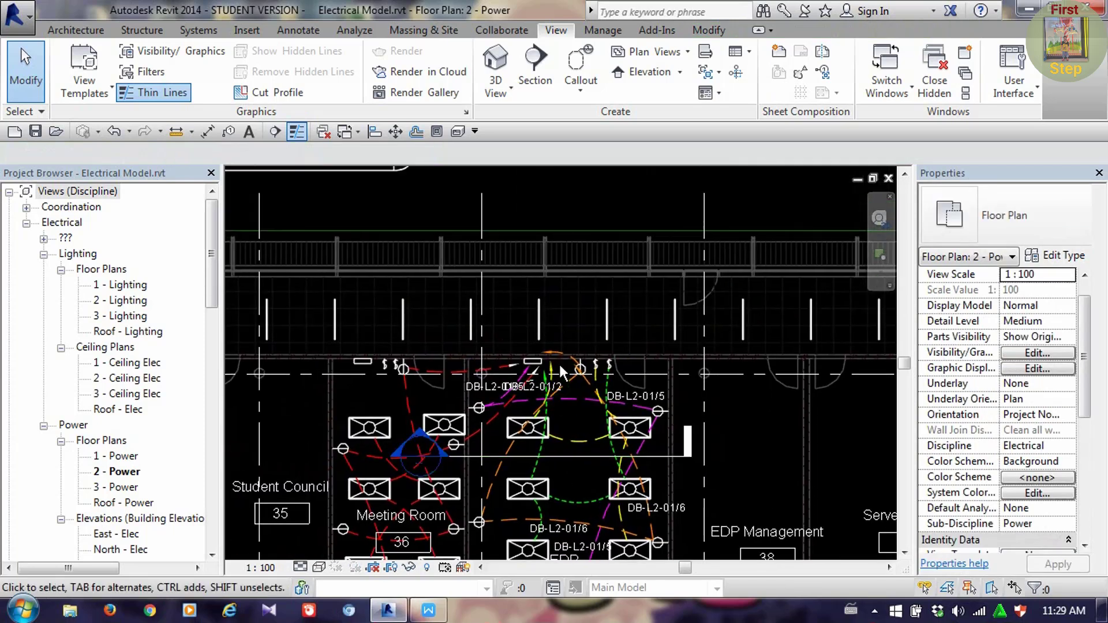
{"action": "scroll", "coordinate": [534, 361], "scroll_direction": "up", "scroll_amount": 2}
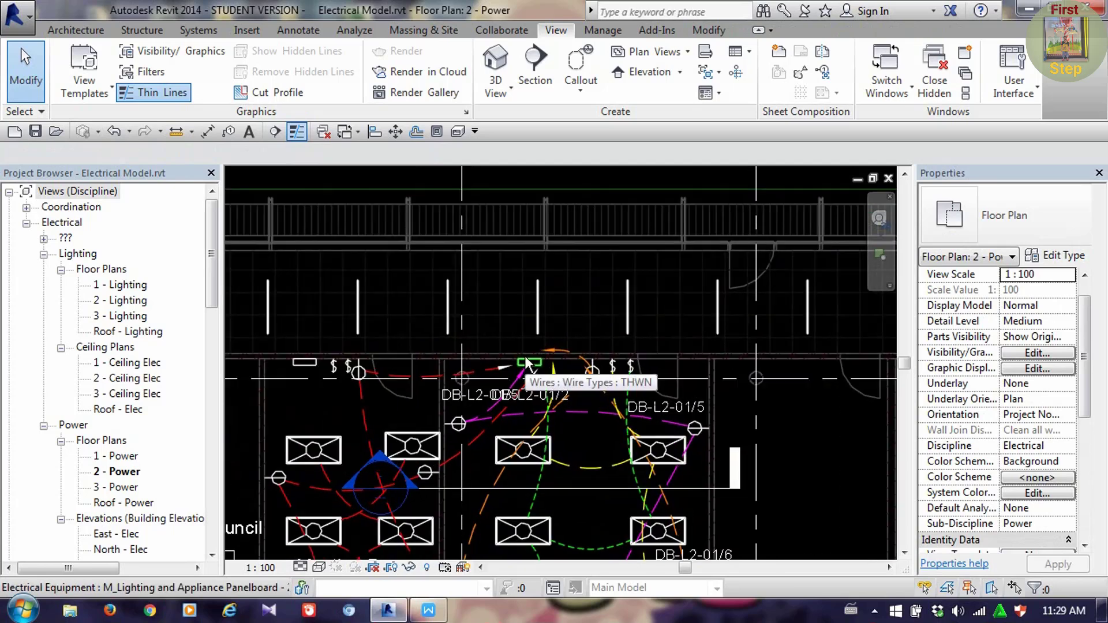
{"action": "middle_click_drag", "start_coordinate": [526, 364], "coordinate": [534, 397]}
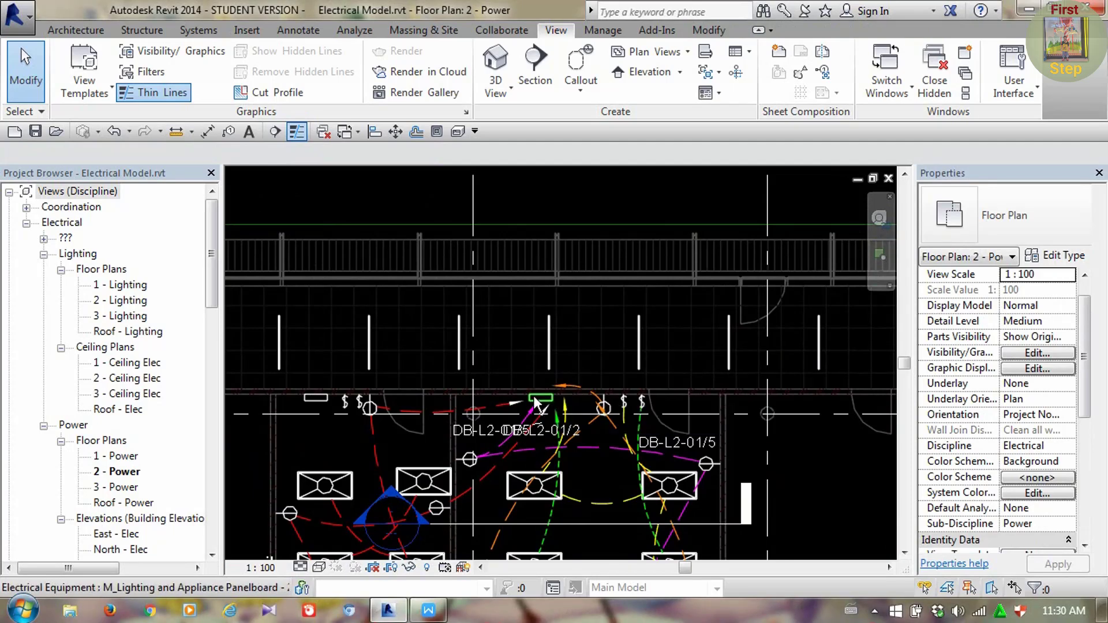
{"action": "scroll", "coordinate": [534, 398], "scroll_direction": "down", "scroll_amount": 1}
{"action": "middle_click_drag", "start_coordinate": [534, 398], "coordinate": [520, 365]}
{"action": "scroll", "coordinate": [526, 401], "scroll_direction": "up", "scroll_amount": 1}
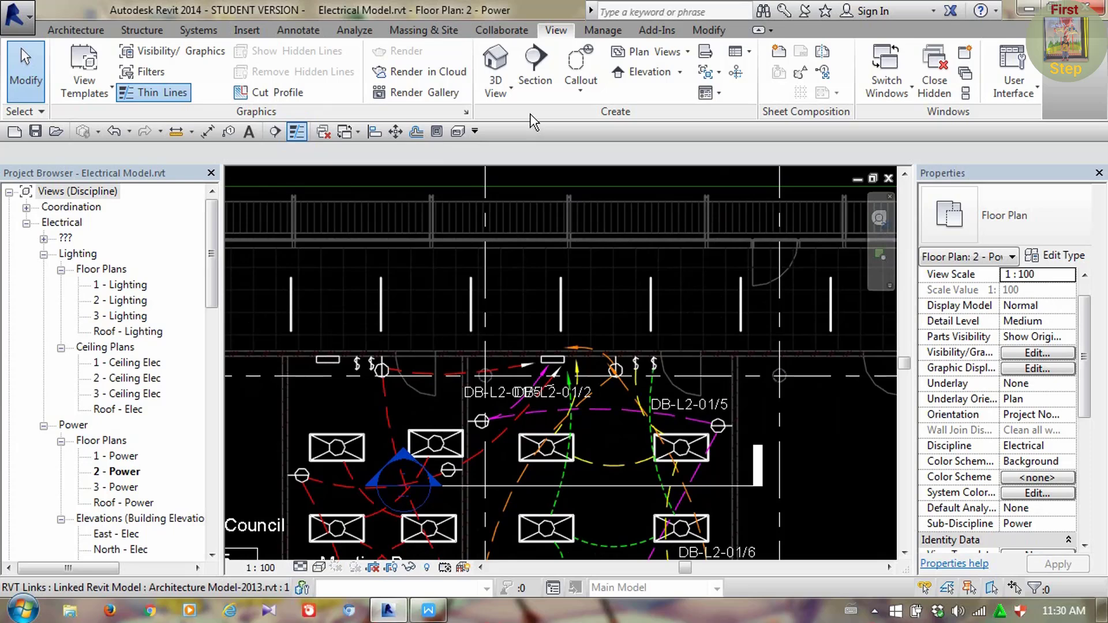
Load the M_Transformer Switchboard.rfa family from the US Metric library's Electrical, MEP, Electric Power, Distribution folder
{"action": "left_click", "coordinate": [247, 30]}
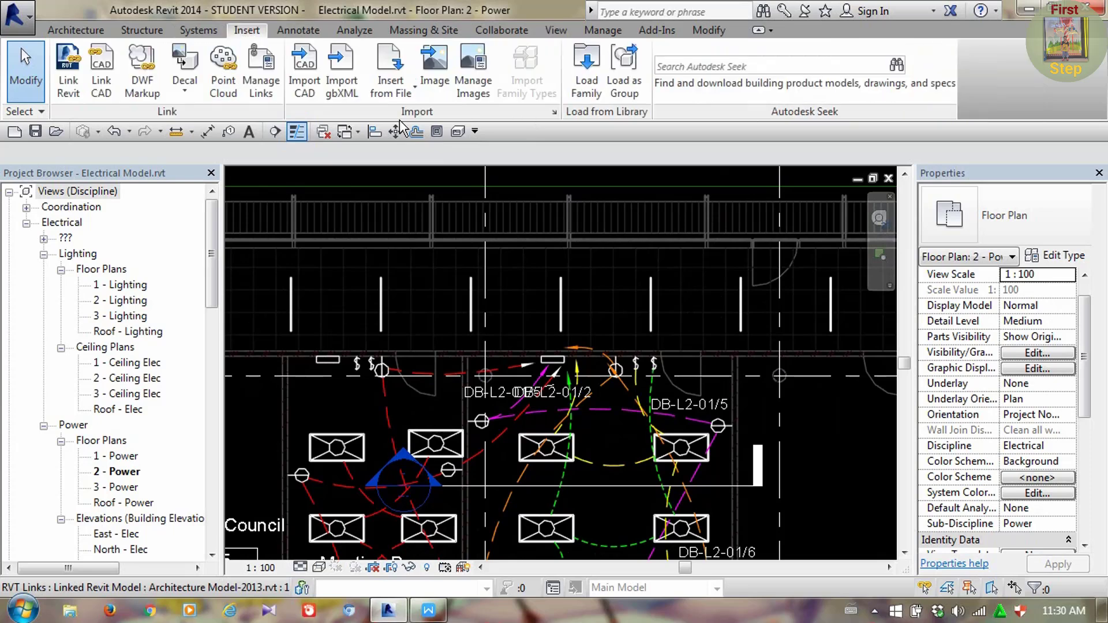
{"action": "left_click", "coordinate": [590, 71]}
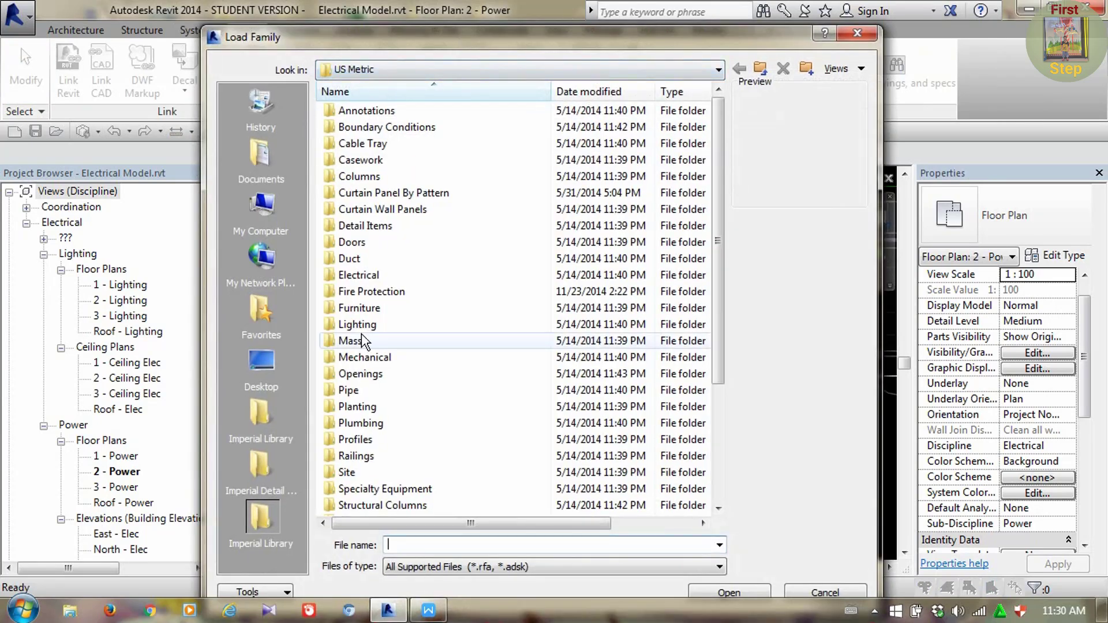
{"action": "left_click", "coordinate": [362, 333]}
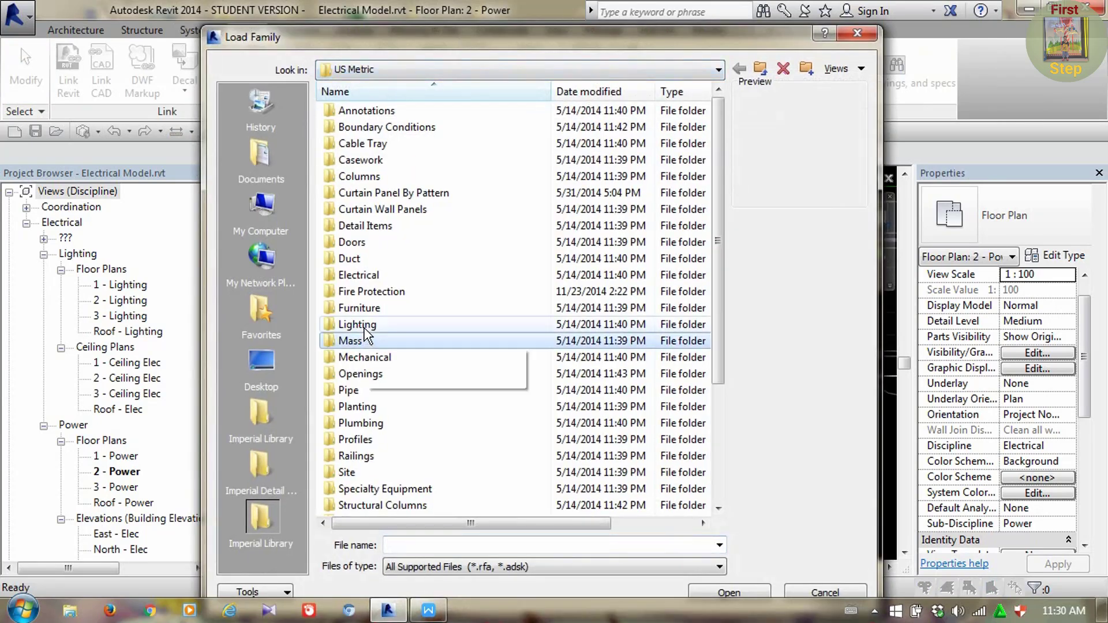
{"action": "left_click", "coordinate": [371, 278]}
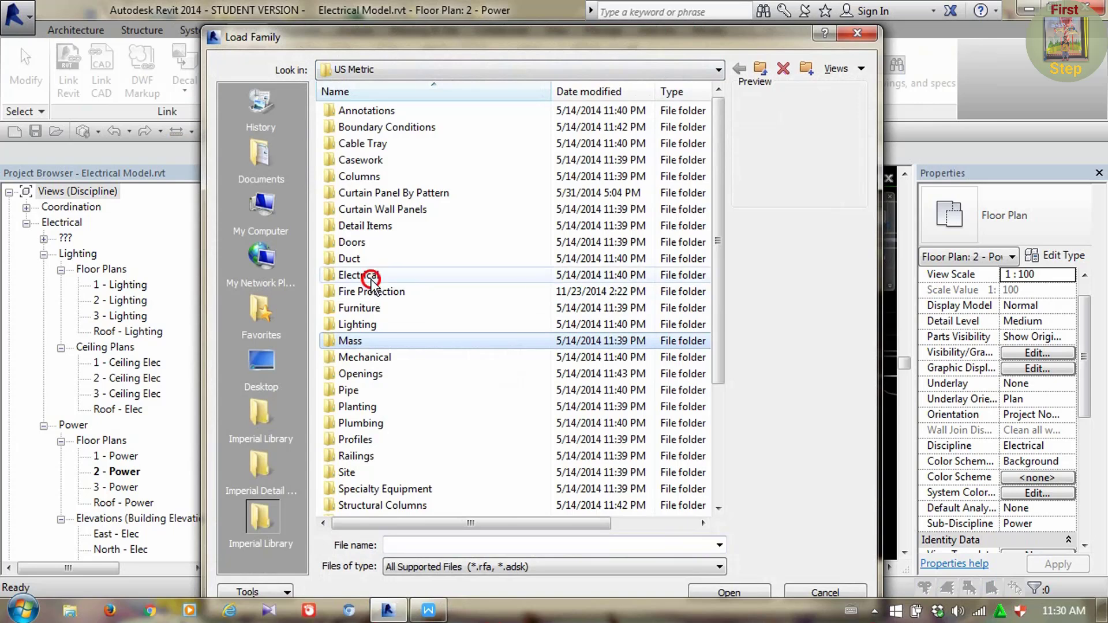
{"action": "double_click", "coordinate": [371, 278]}
{"action": "double_click", "coordinate": [353, 128]}
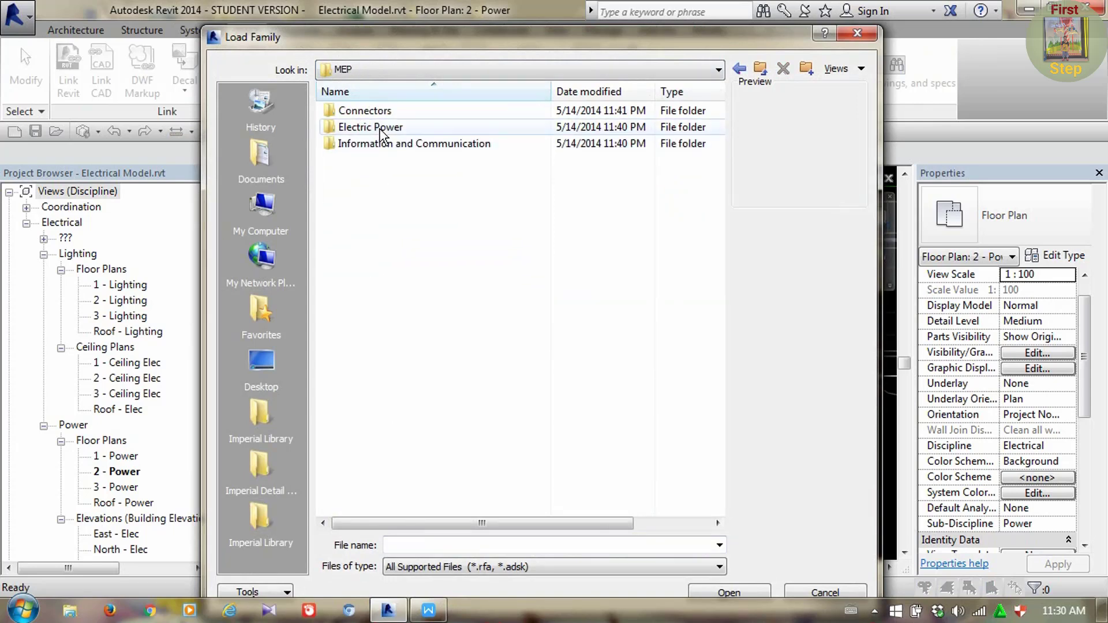
{"action": "double_click", "coordinate": [381, 130]}
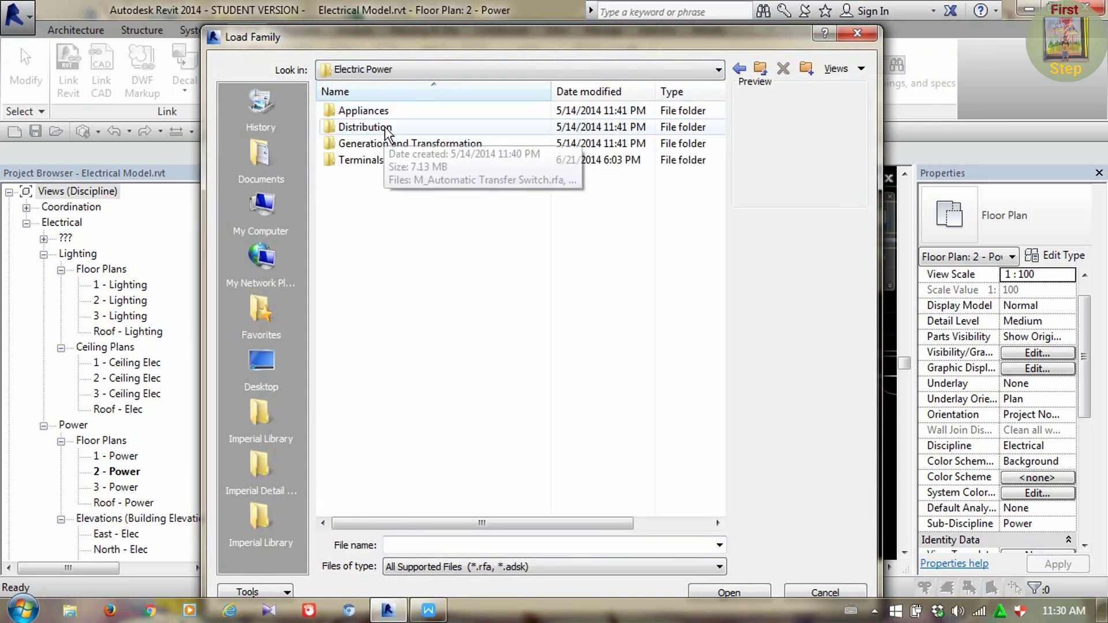
{"action": "double_click", "coordinate": [364, 127]}
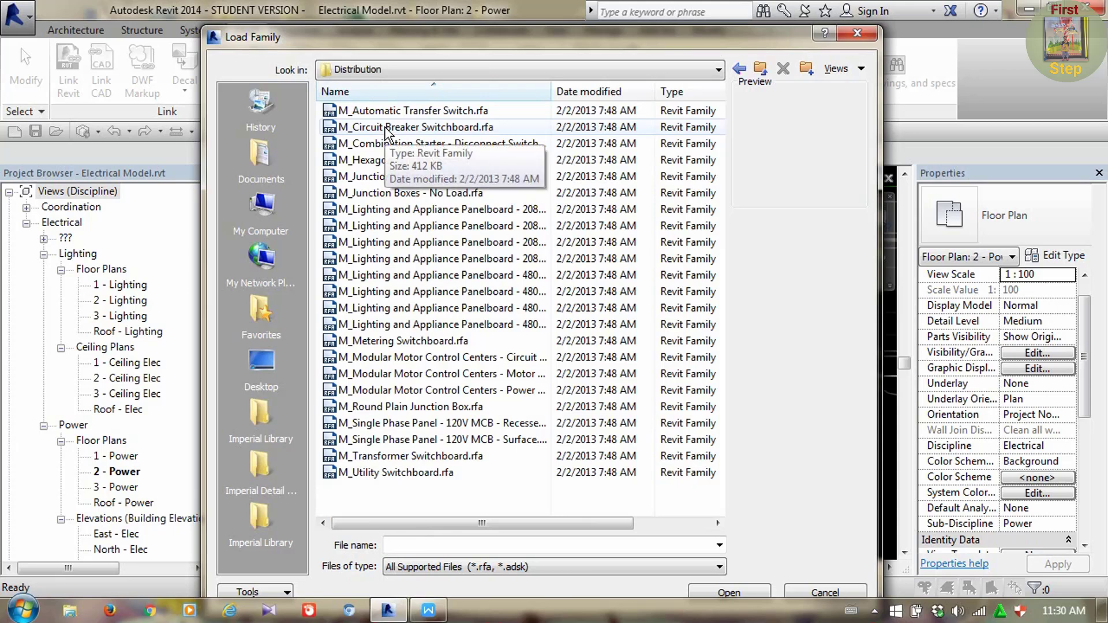
{"action": "left_click", "coordinate": [419, 456]}
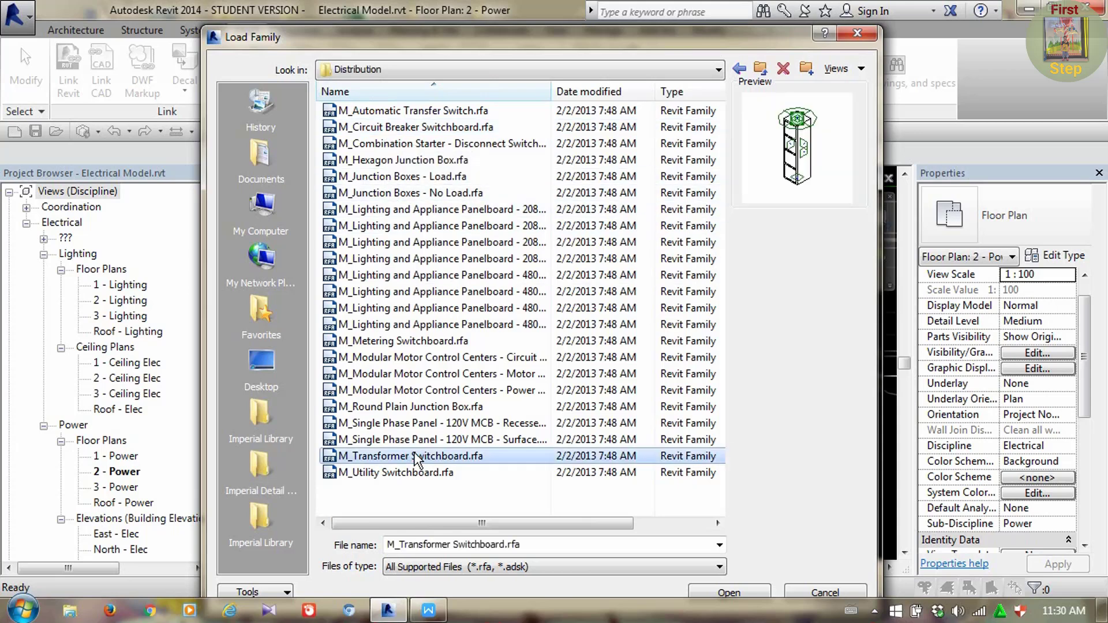
{"action": "left_click", "coordinate": [730, 593]}
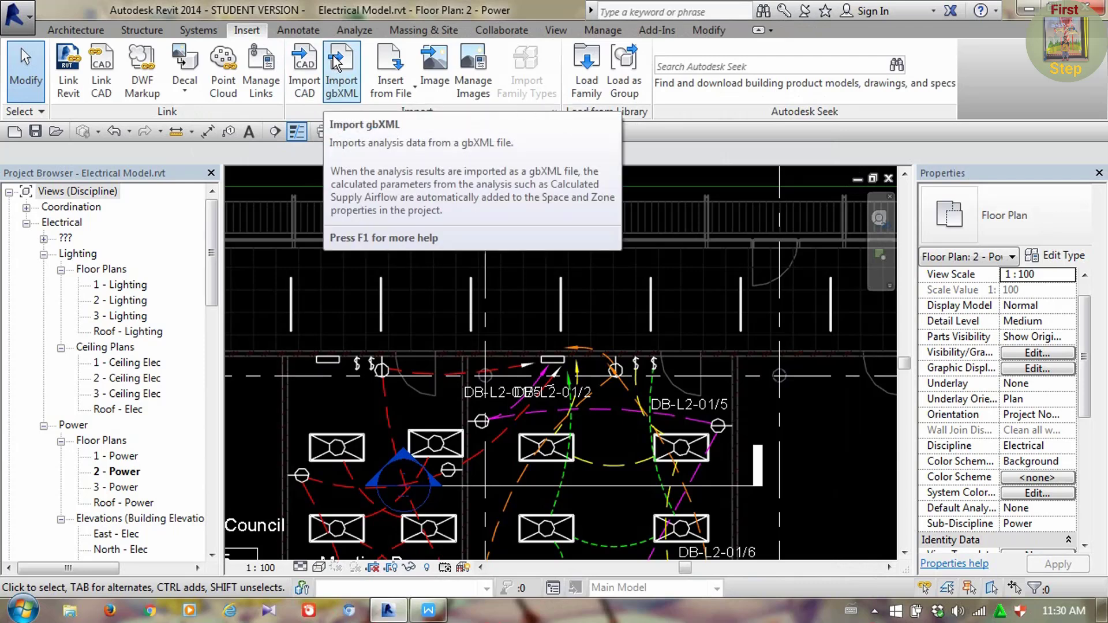
Place the 914mmx673mm M_Transformer Switchboard in the corridor above DB-L2-01, about 2600 mm above the horizontal grid line and 6000 mm from the vertical one
{"action": "left_click", "coordinate": [193, 32]}
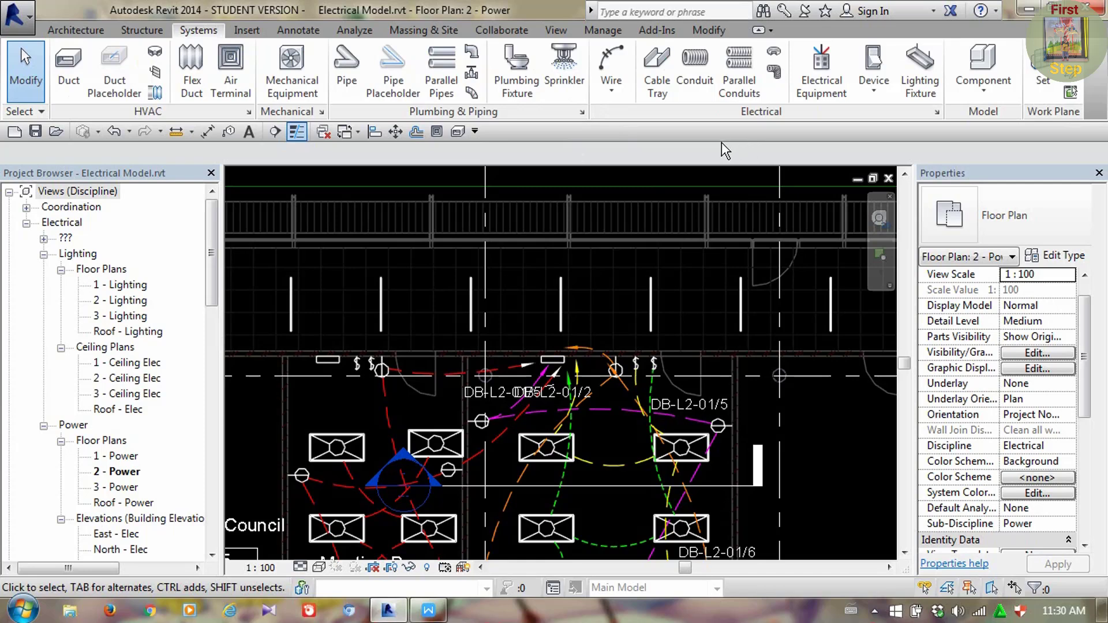
{"action": "left_click", "coordinate": [825, 79]}
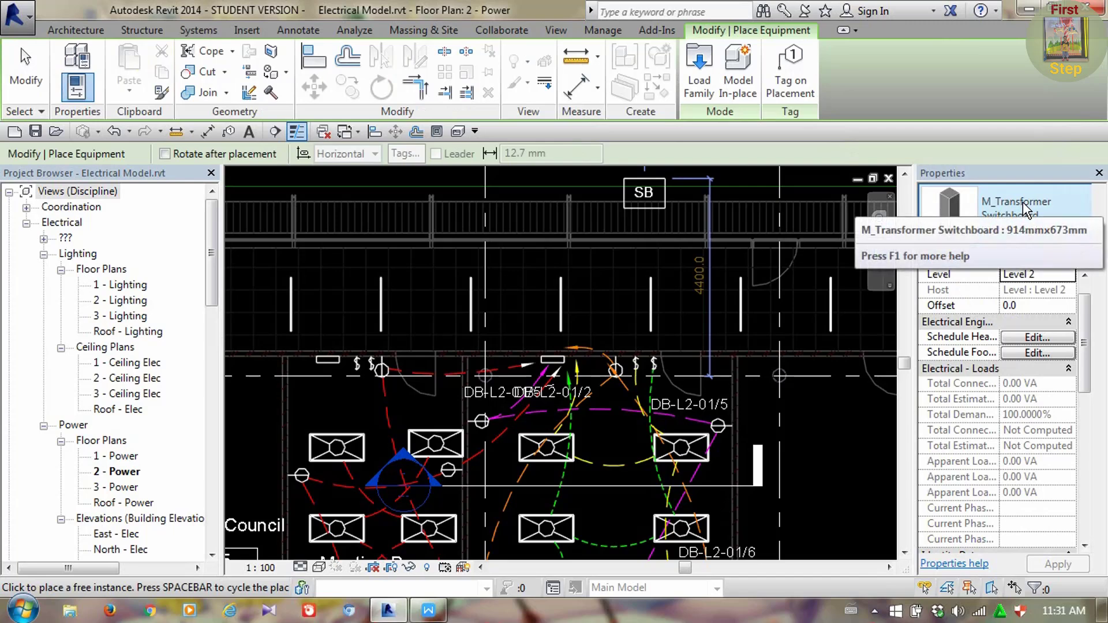
{"action": "middle_click_drag", "start_coordinate": [627, 295], "coordinate": [581, 309]}
{"action": "scroll", "coordinate": [506, 303], "scroll_direction": "up", "scroll_amount": 1}
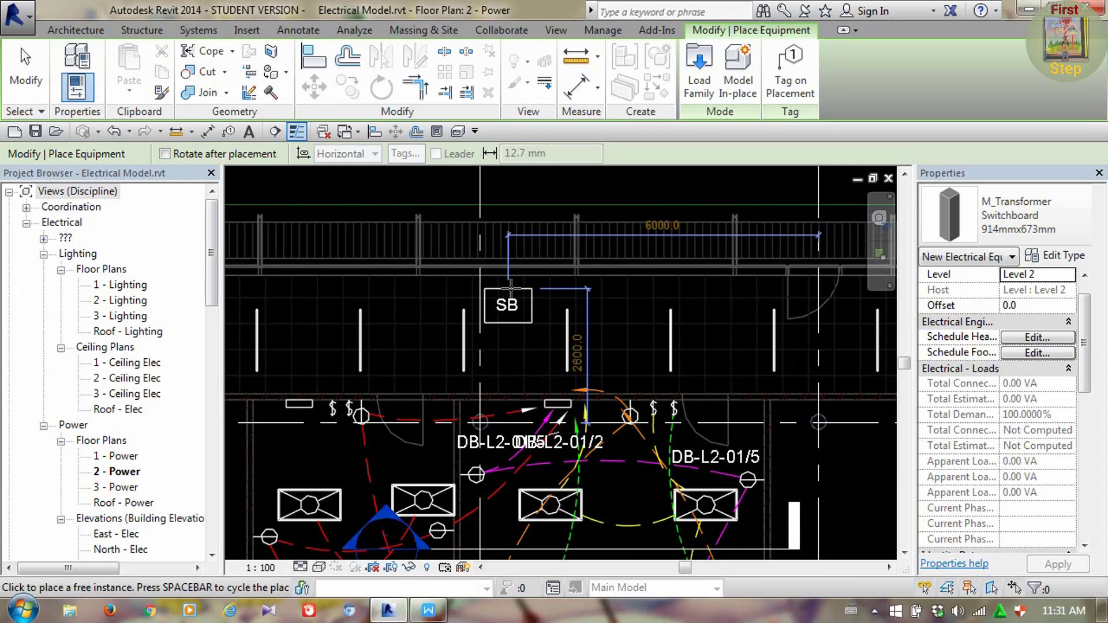
{"action": "left_click", "coordinate": [508, 288]}
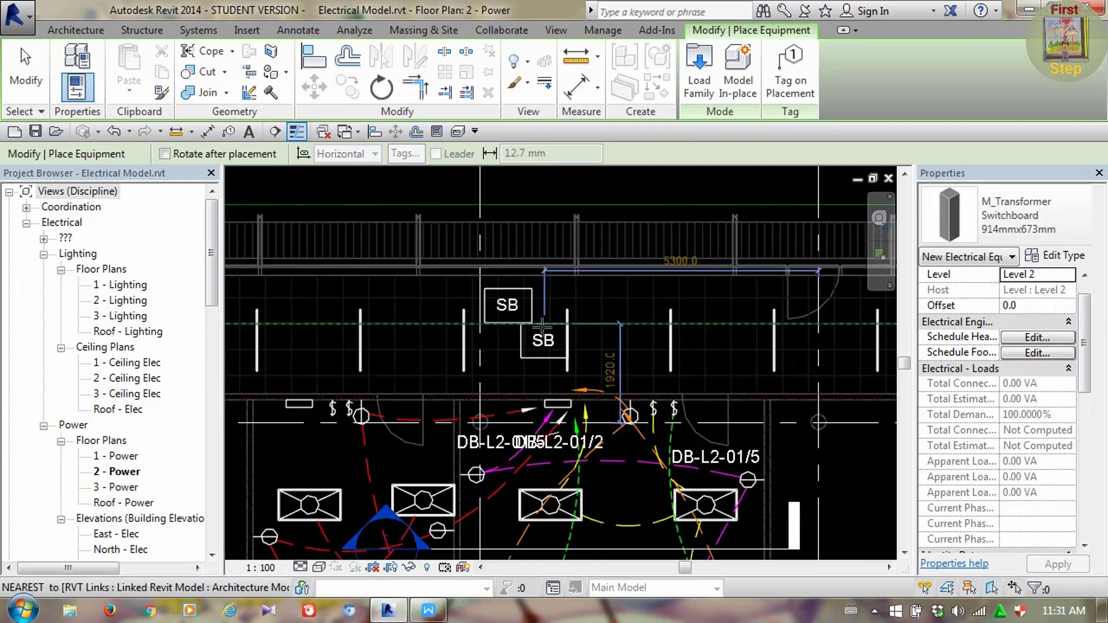
{"action": "key", "text": "Escape"}
{"action": "middle_click_drag", "start_coordinate": [537, 344], "coordinate": [542, 346]}
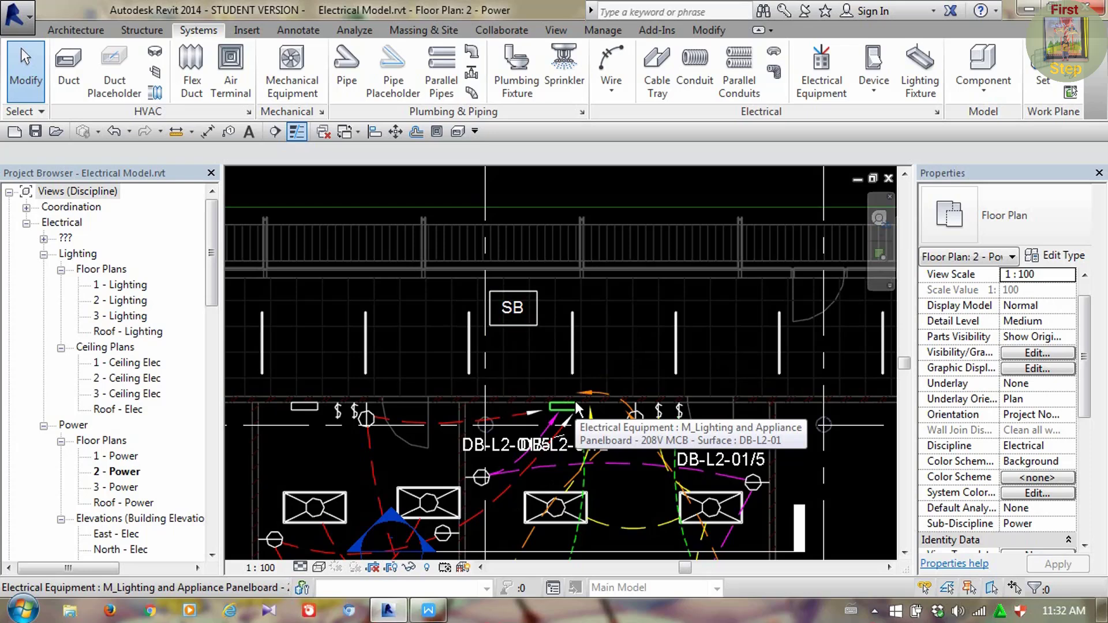
Select the placed transformer switchboard and examine its connectors, voltage and distribution system
{"action": "left_click", "coordinate": [540, 312]}
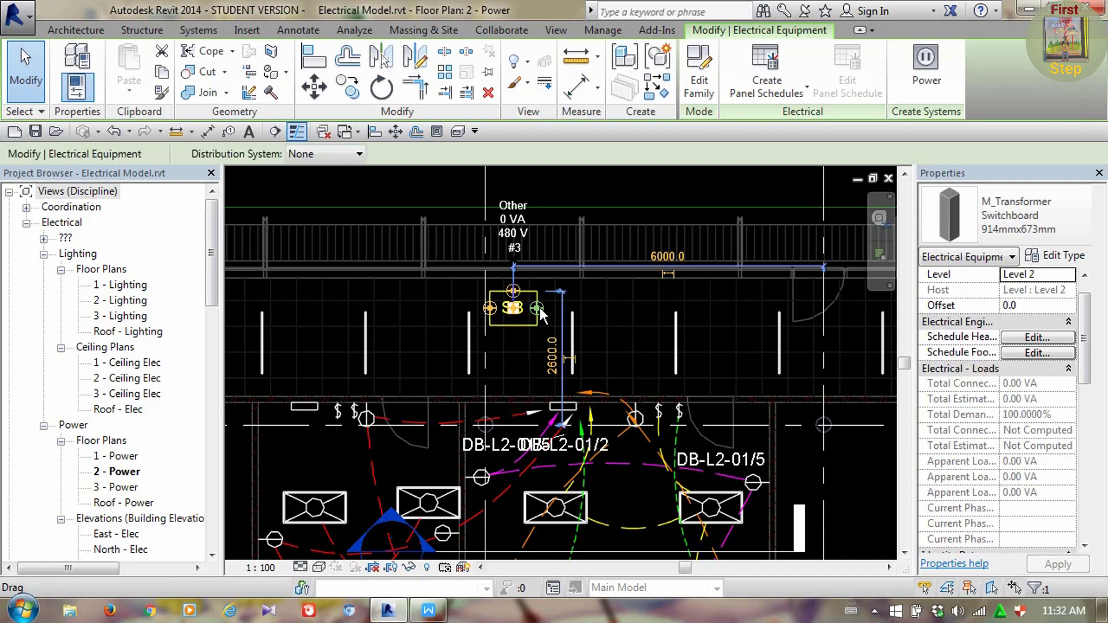
{"action": "left_click", "coordinate": [620, 310]}
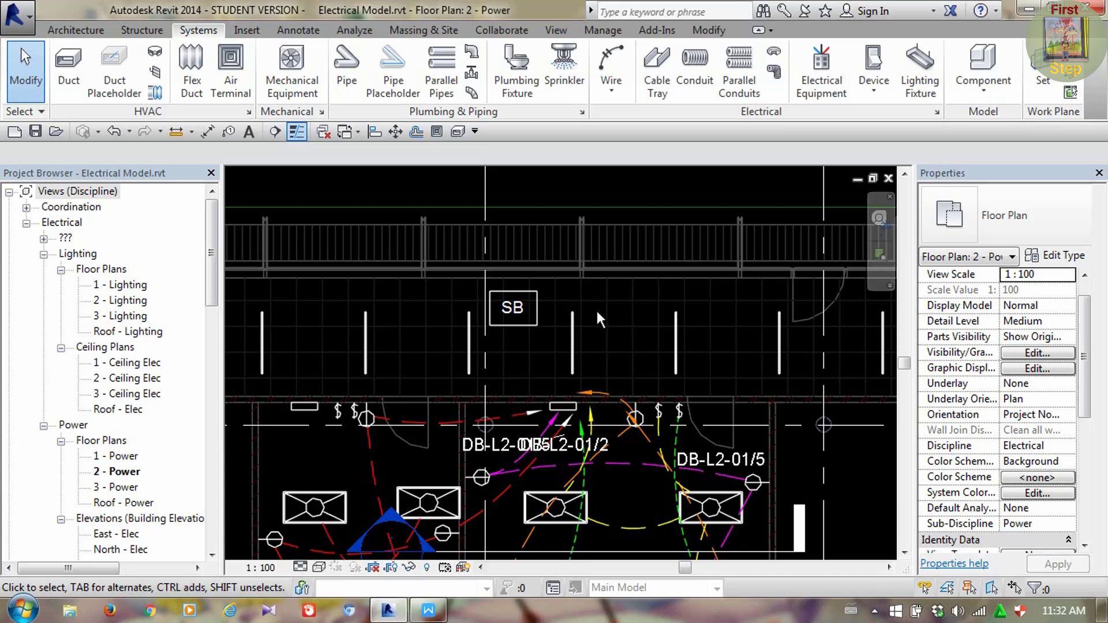
{"action": "left_click", "coordinate": [523, 327]}
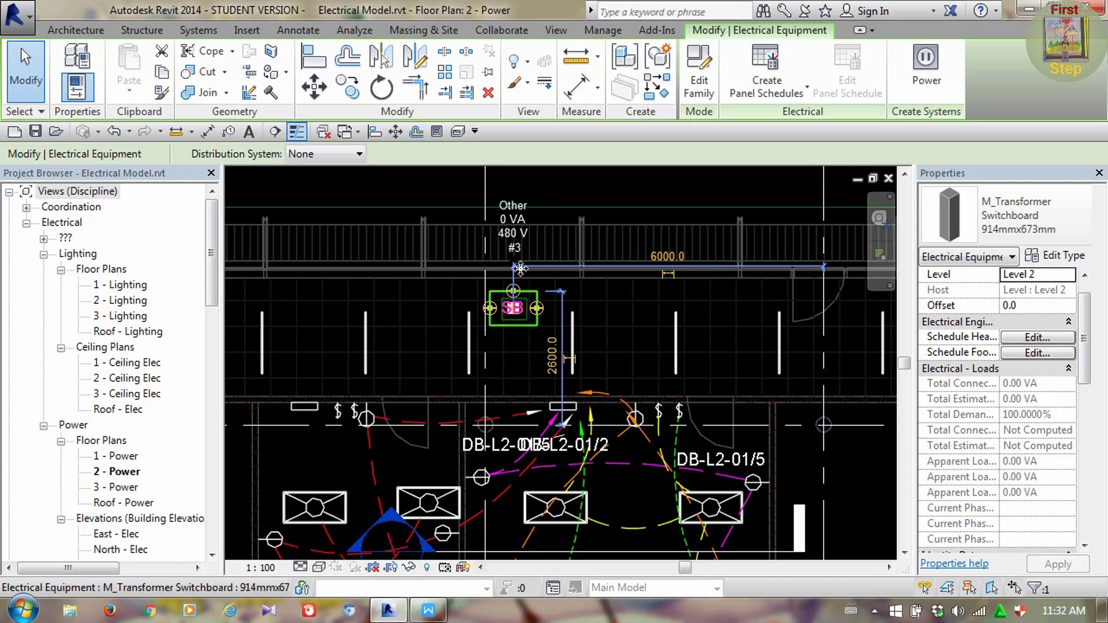
Open the project's Electrical Settings at the voltage definitions
{"action": "left_click", "coordinate": [601, 30]}
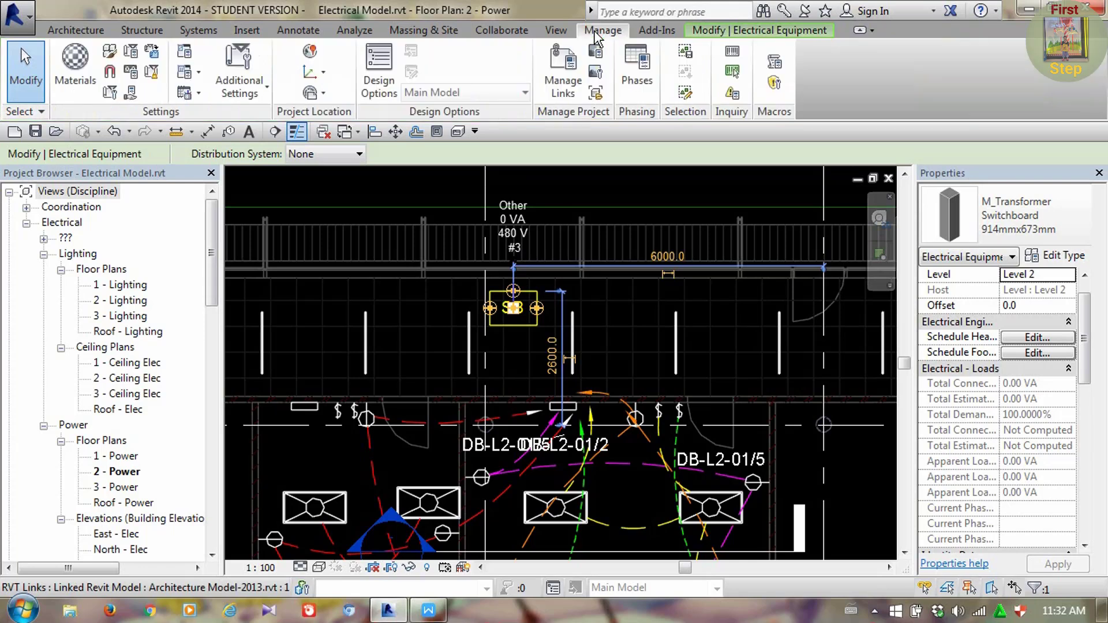
{"action": "left_click", "coordinate": [262, 91]}
{"action": "left_click", "coordinate": [199, 73]}
{"action": "left_click", "coordinate": [248, 134]}
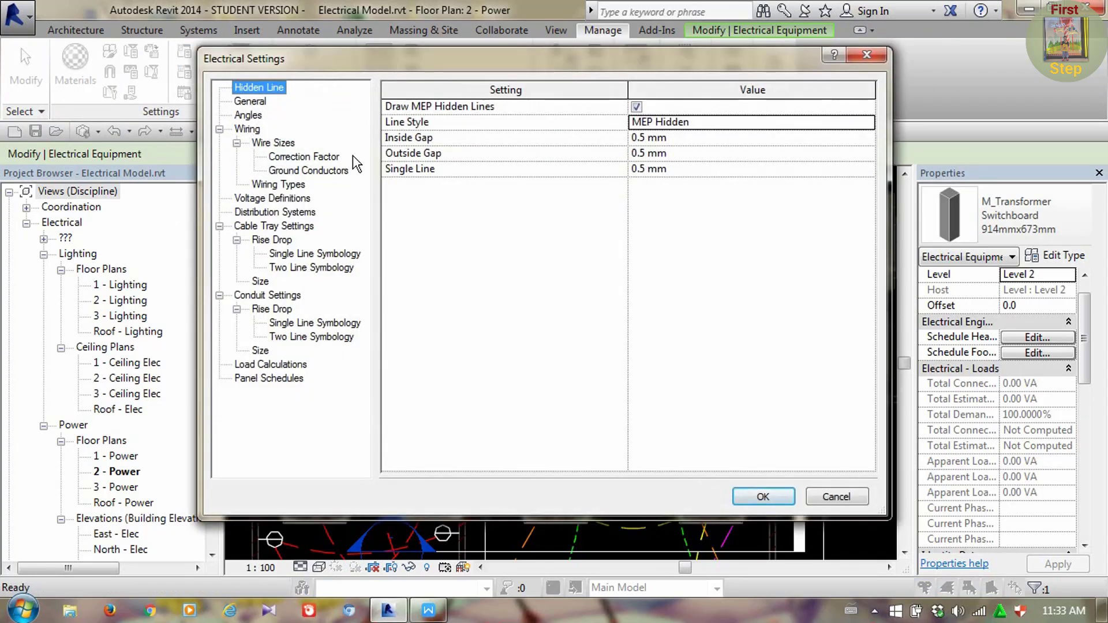
{"action": "left_click", "coordinate": [272, 200]}
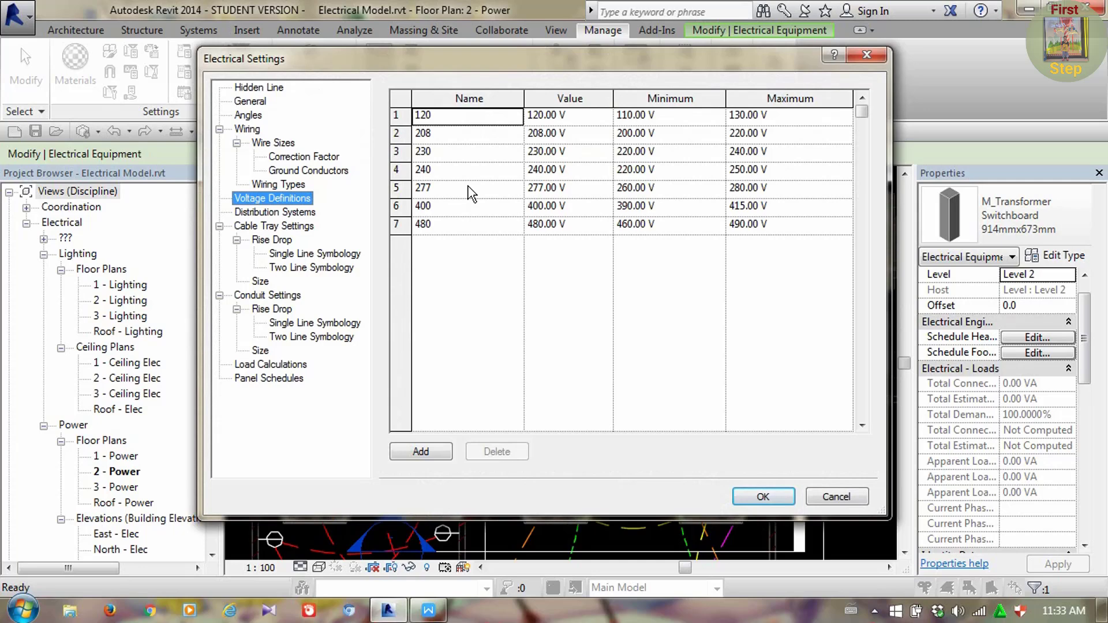
Add a voltage definition named 6600 with a value of 6600 V
{"action": "left_click", "coordinate": [418, 452]}
{"action": "left_click", "coordinate": [495, 242]}
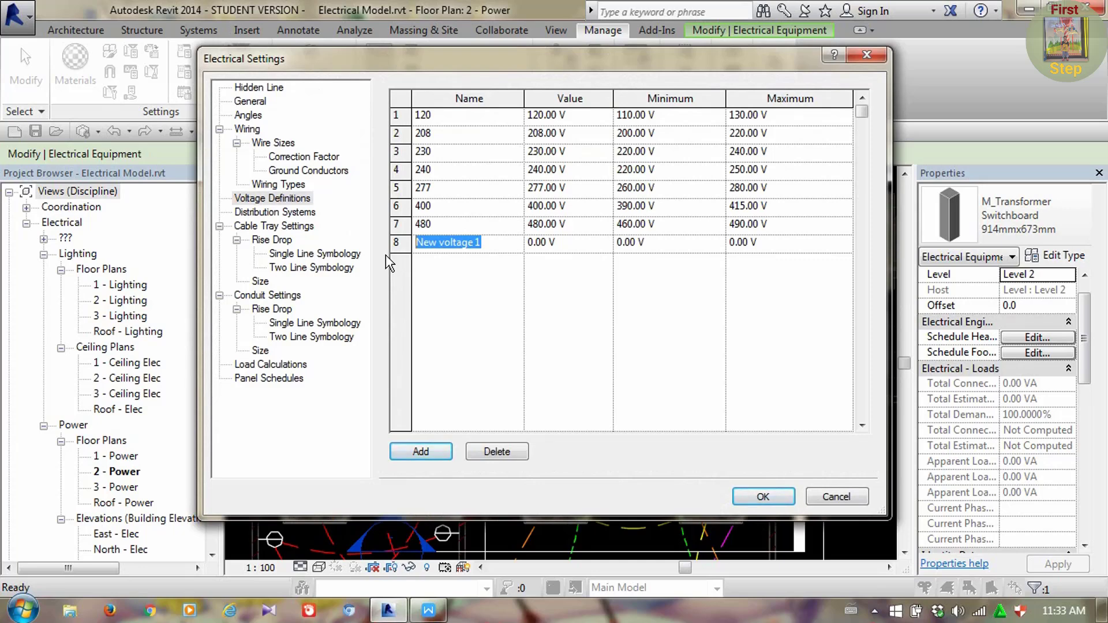
{"action": "type", "text": "3"}
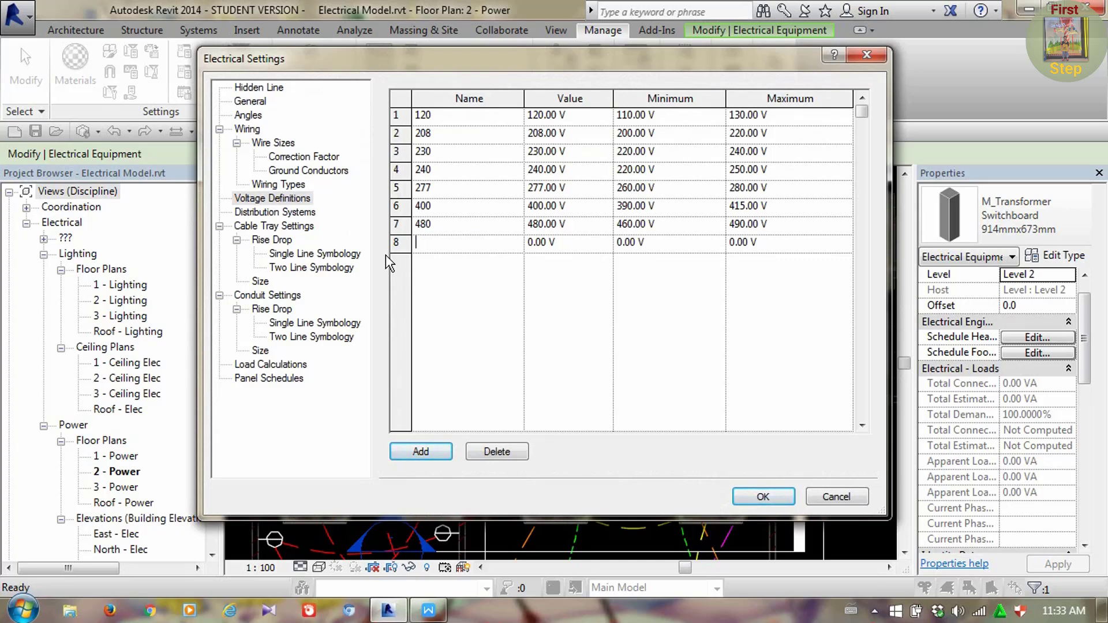
{"action": "type", "text": "6.6"}
{"action": "key", "text": "BackSpace"}
{"action": "key", "text": "BackSpace"}
{"action": "type", "text": "600"}
{"action": "left_click", "coordinate": [485, 246]}
{"action": "type", "text": "6600"}
Set the 6600 voltage definition's minimum to 6500 V and enter its maximum voltage
{"action": "left_click", "coordinate": [661, 245]}
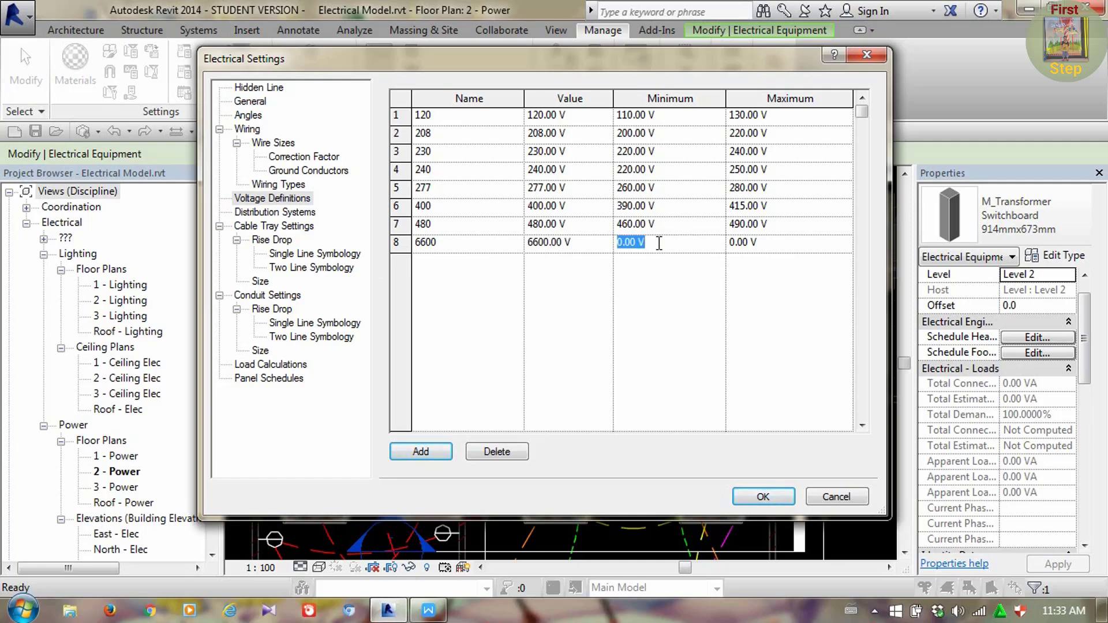
{"action": "type", "text": "6500"}
{"action": "left_click", "coordinate": [765, 244]}
{"action": "type", "text": "670"}
Add a distribution system named 6.6KV/400
{"action": "left_click", "coordinate": [287, 213]}
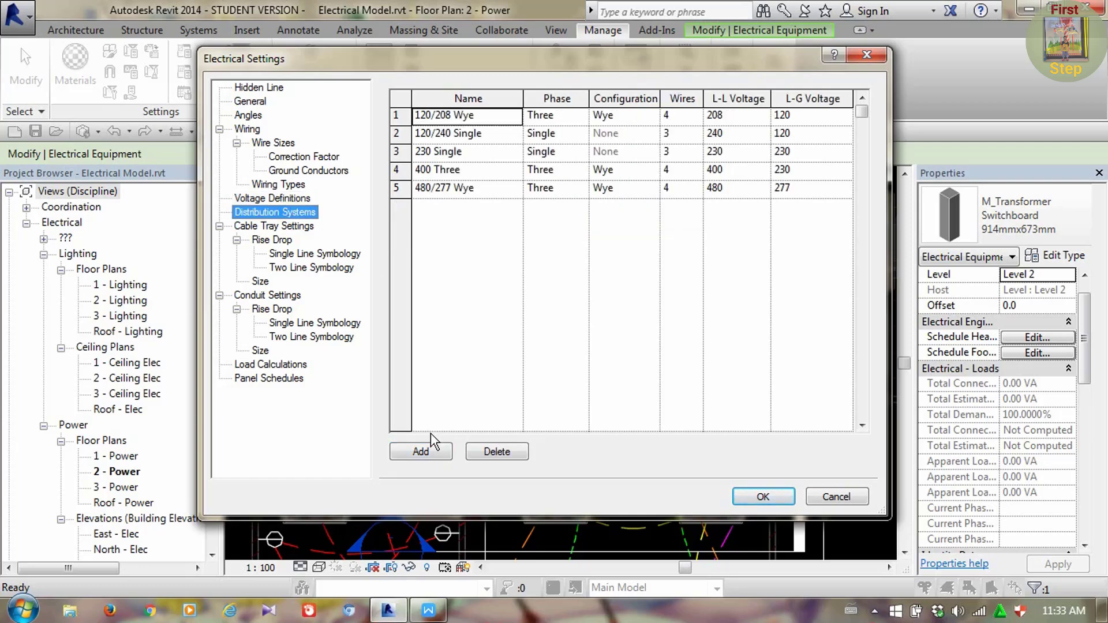
{"action": "left_click", "coordinate": [417, 454]}
{"action": "left_click", "coordinate": [488, 208]}
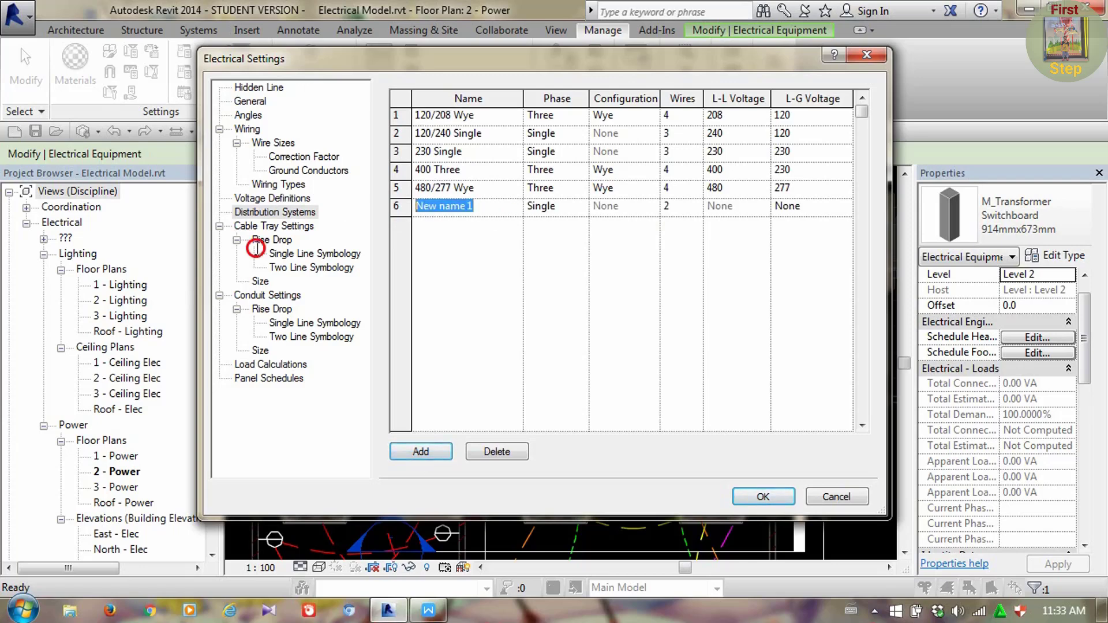
{"action": "type", "text": "6.6KV"}
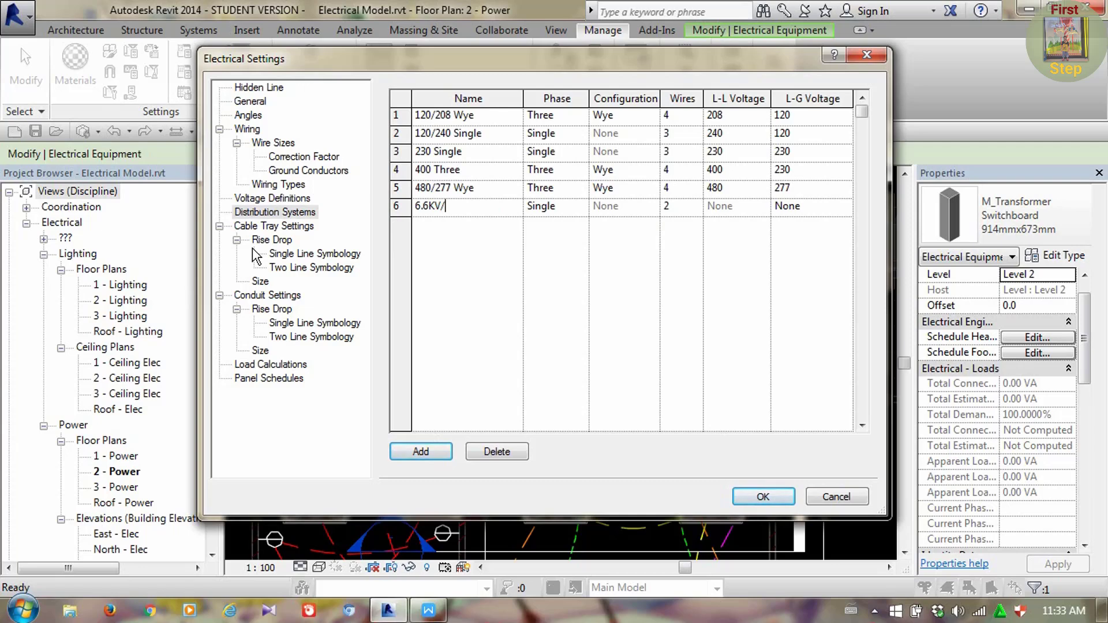
{"action": "type", "text": "/400t"}
{"action": "key", "text": "BackSpace"}
{"action": "type", "text": "THREE"}
{"action": "key", "text": "BackSpace"}
{"action": "key", "text": "BackSpace"}
{"action": "key", "text": "BackSpace"}
{"action": "key", "text": "BackSpace"}
{"action": "key", "text": "BackSpace"}
Set the 6.6KV/400 distribution system to Three phase with a Wye configuration and open its choice of wire count
{"action": "left_click", "coordinate": [579, 207]}
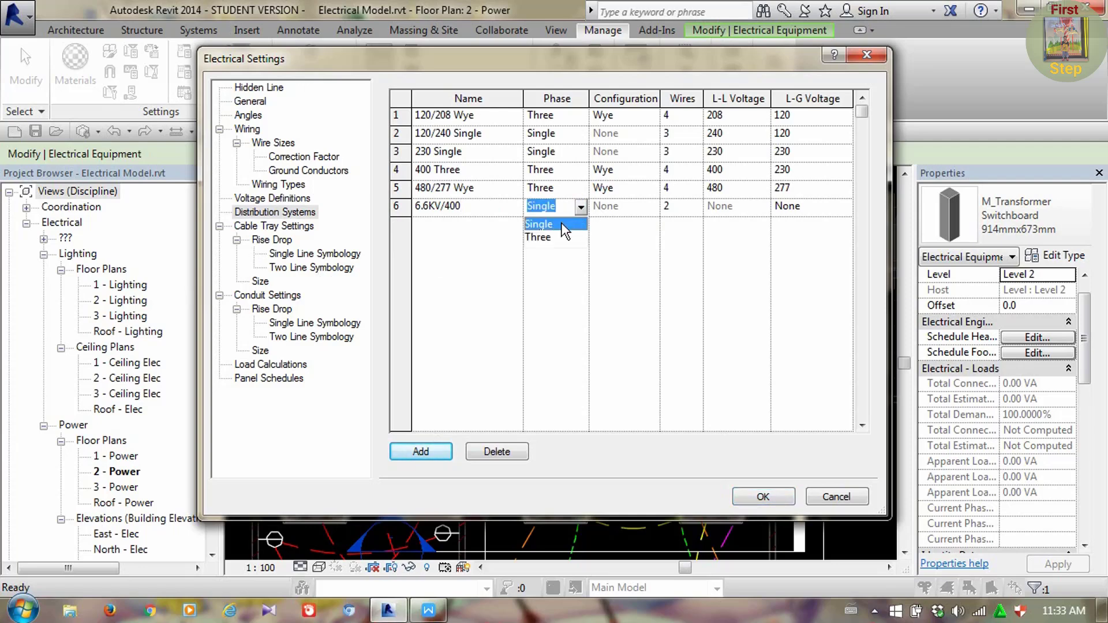
{"action": "left_click", "coordinate": [552, 237]}
{"action": "left_click", "coordinate": [649, 206]}
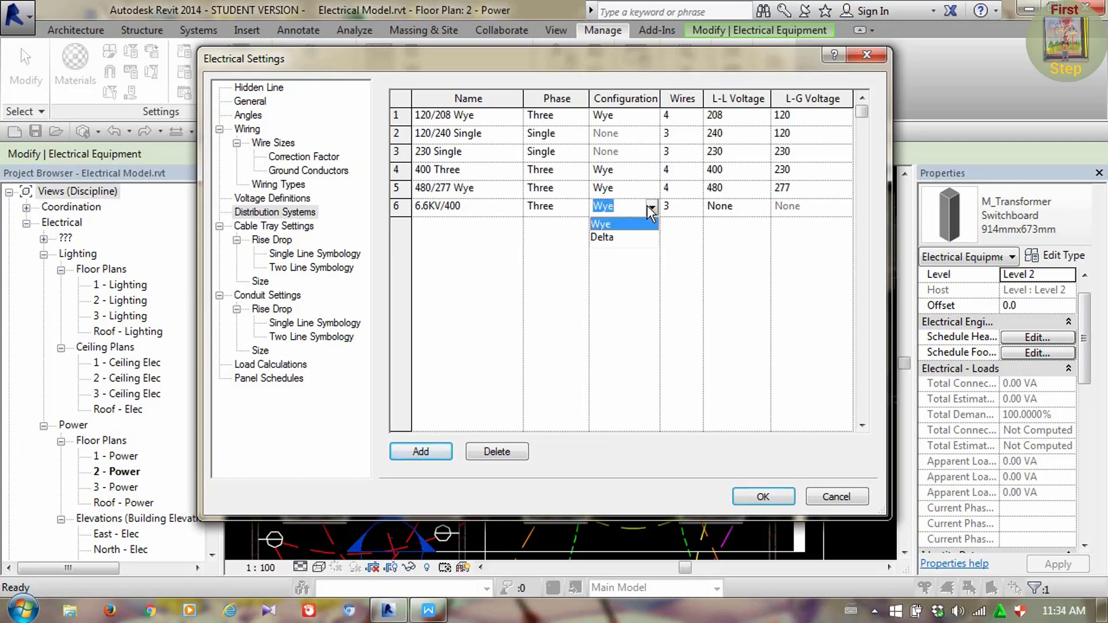
{"action": "left_click", "coordinate": [633, 224]}
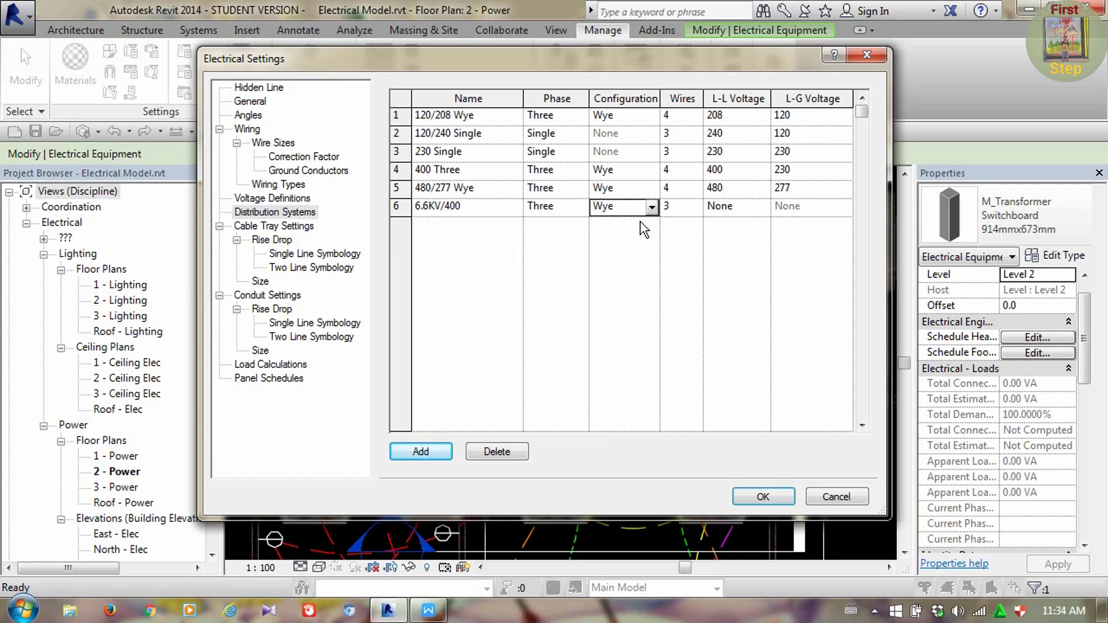
{"action": "left_click", "coordinate": [692, 206]}
{"action": "left_click", "coordinate": [696, 209]}
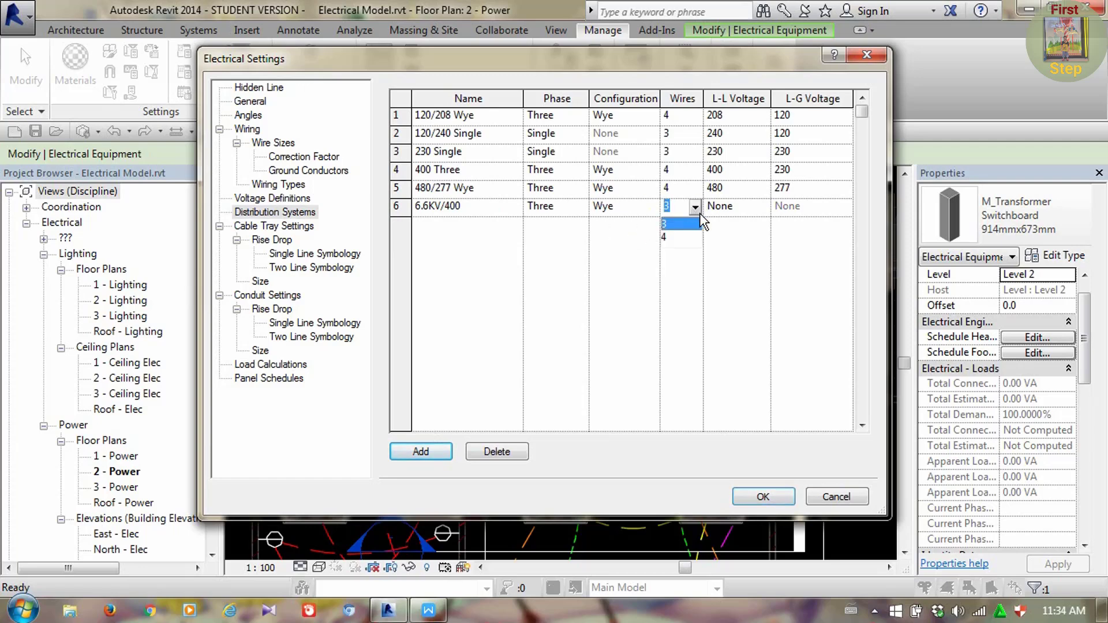
Set the 6.6KV/400 distribution system to 4 wires, L-L voltage 6600 and L-G voltage 400, and accept the electrical settings
{"action": "left_click", "coordinate": [671, 244]}
{"action": "left_click", "coordinate": [732, 212]}
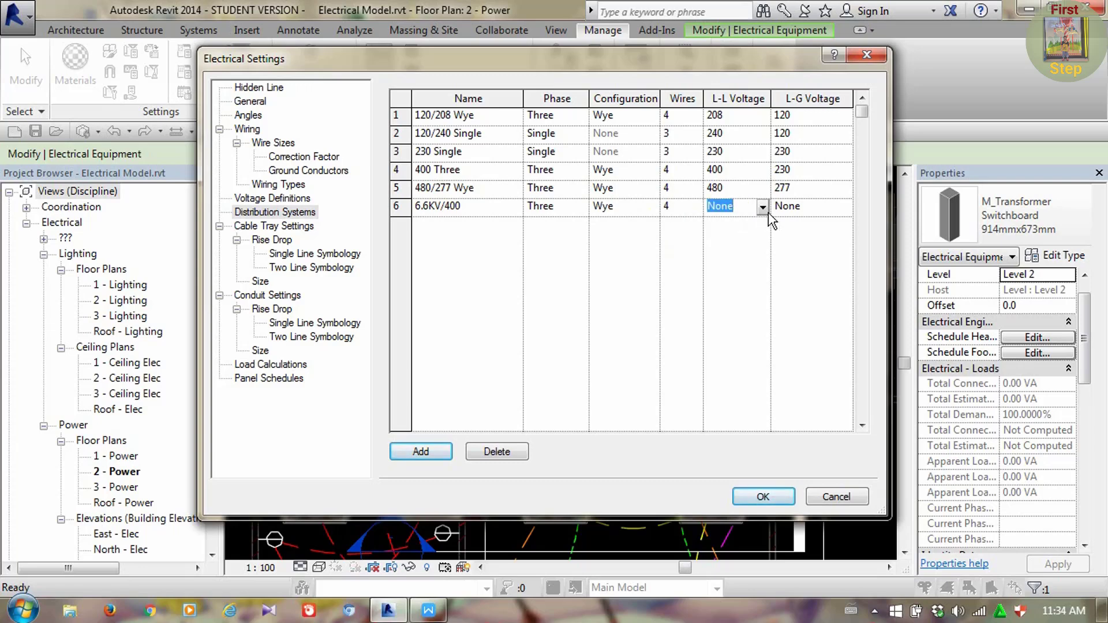
{"action": "left_click", "coordinate": [763, 207]}
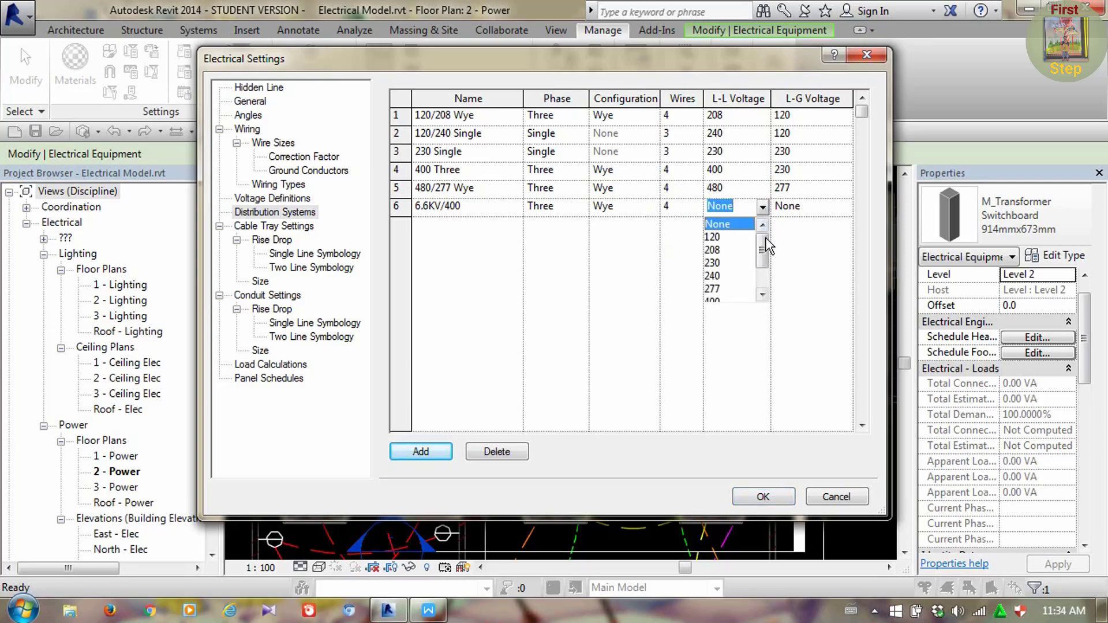
{"action": "left_click_drag", "start_coordinate": [763, 246], "coordinate": [764, 274]}
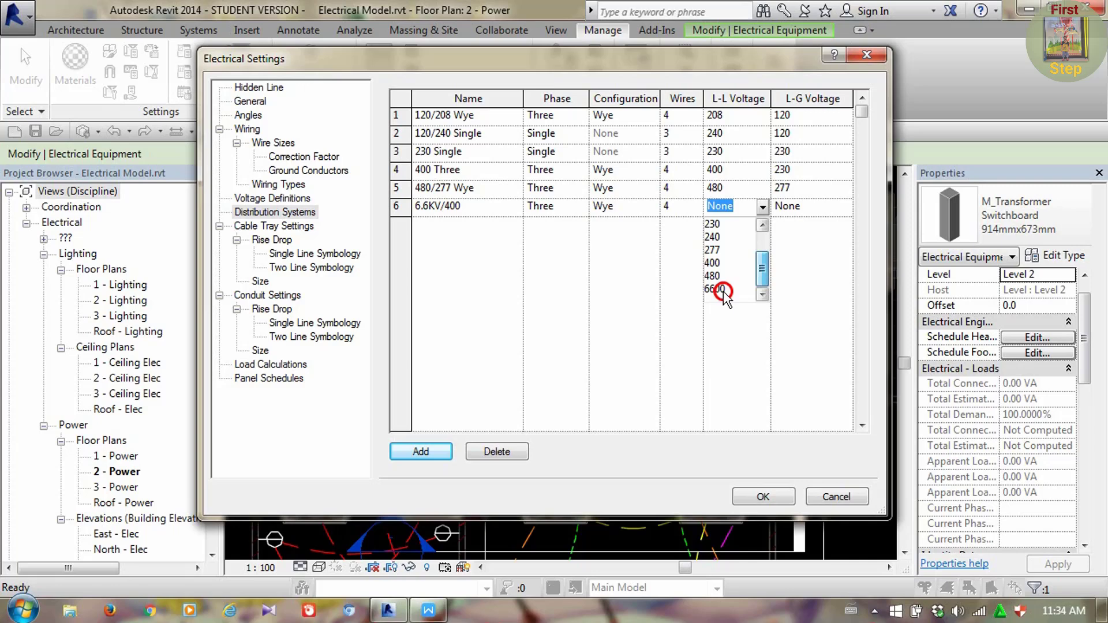
{"action": "left_click", "coordinate": [716, 289]}
{"action": "left_click", "coordinate": [845, 212]}
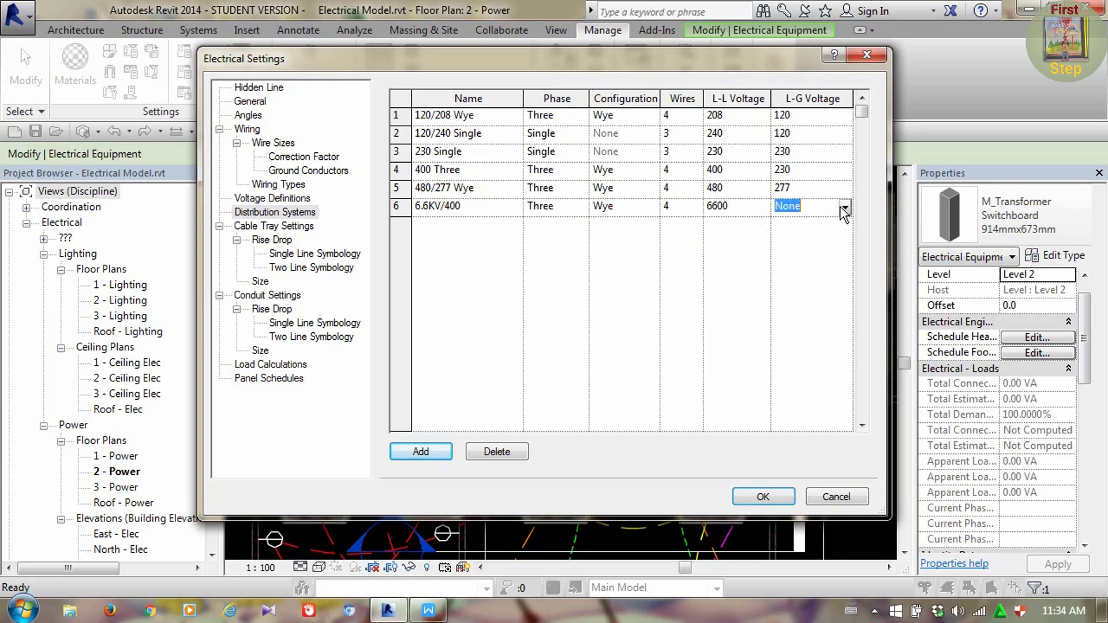
{"action": "left_click", "coordinate": [845, 208]}
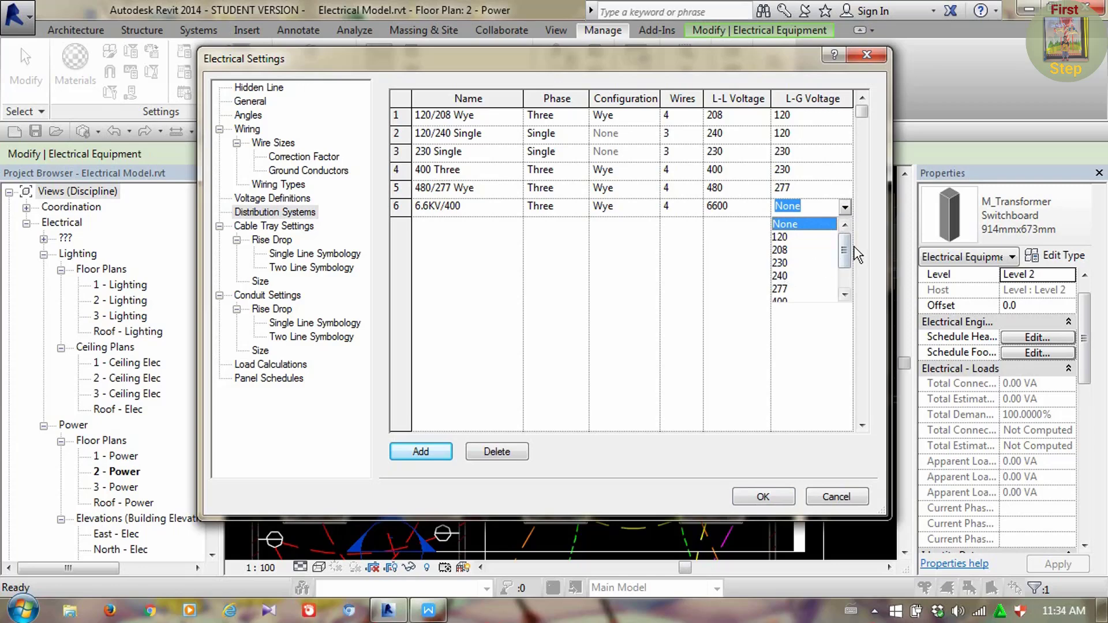
{"action": "left_click_drag", "start_coordinate": [847, 242], "coordinate": [835, 259]}
{"action": "left_click", "coordinate": [787, 264]}
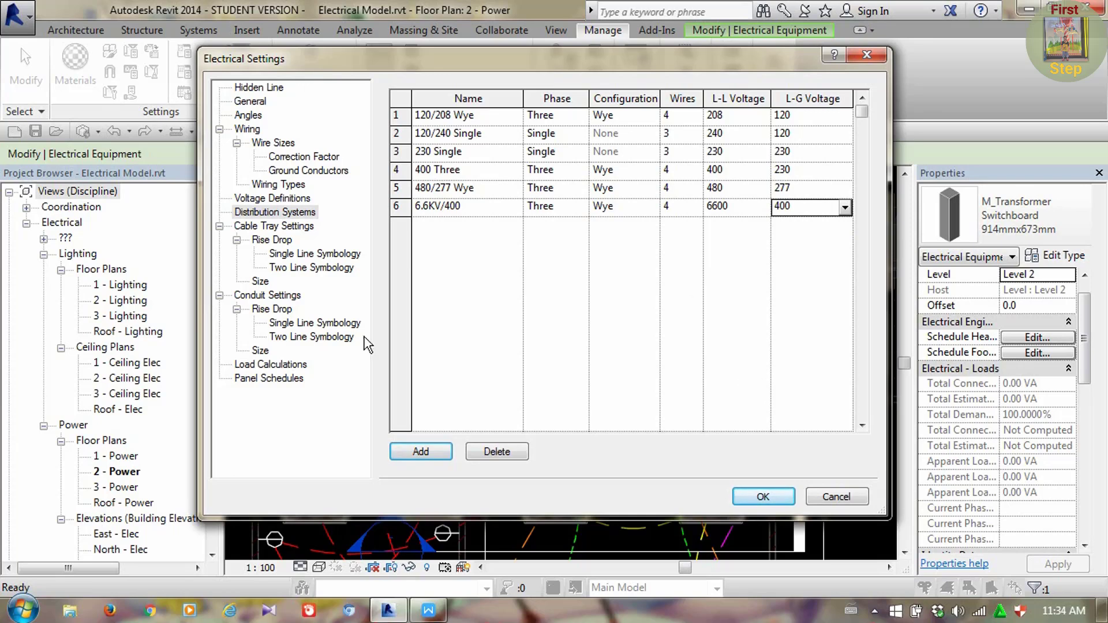
{"action": "left_click", "coordinate": [754, 499]}
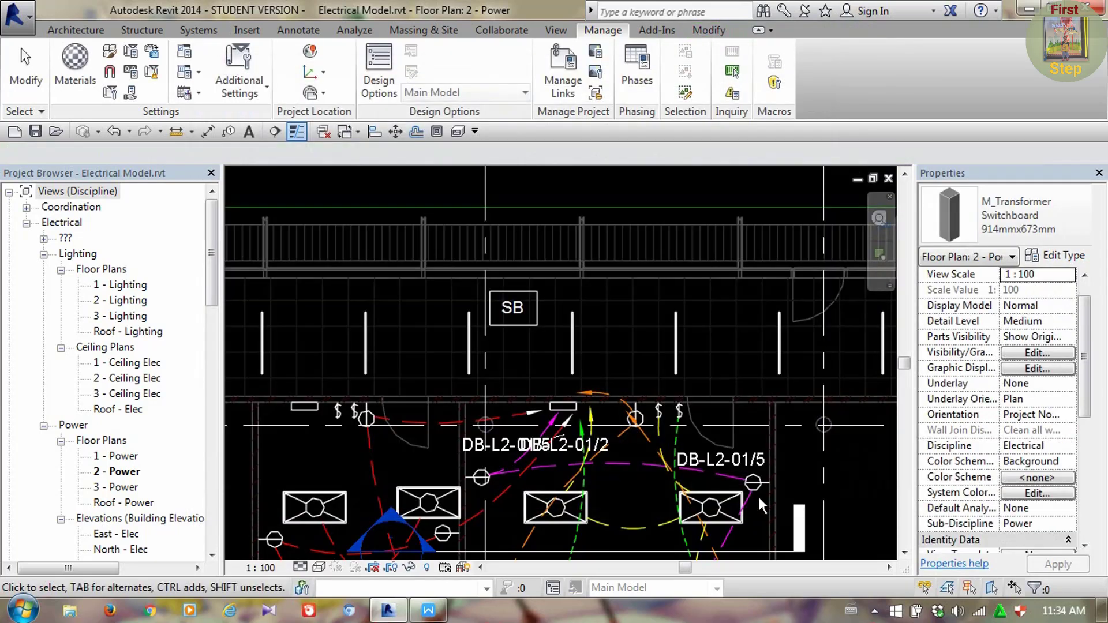
Open the SB switchboard's family for editing and display the properties of the power connector on its upper face
{"action": "left_click", "coordinate": [528, 324]}
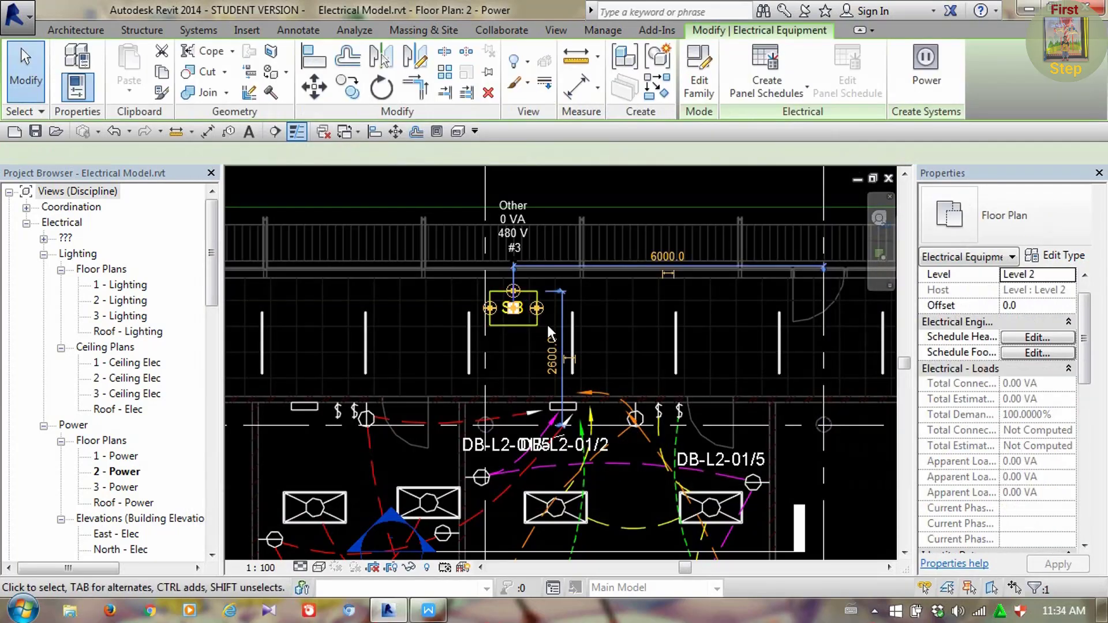
{"action": "left_click", "coordinate": [698, 87]}
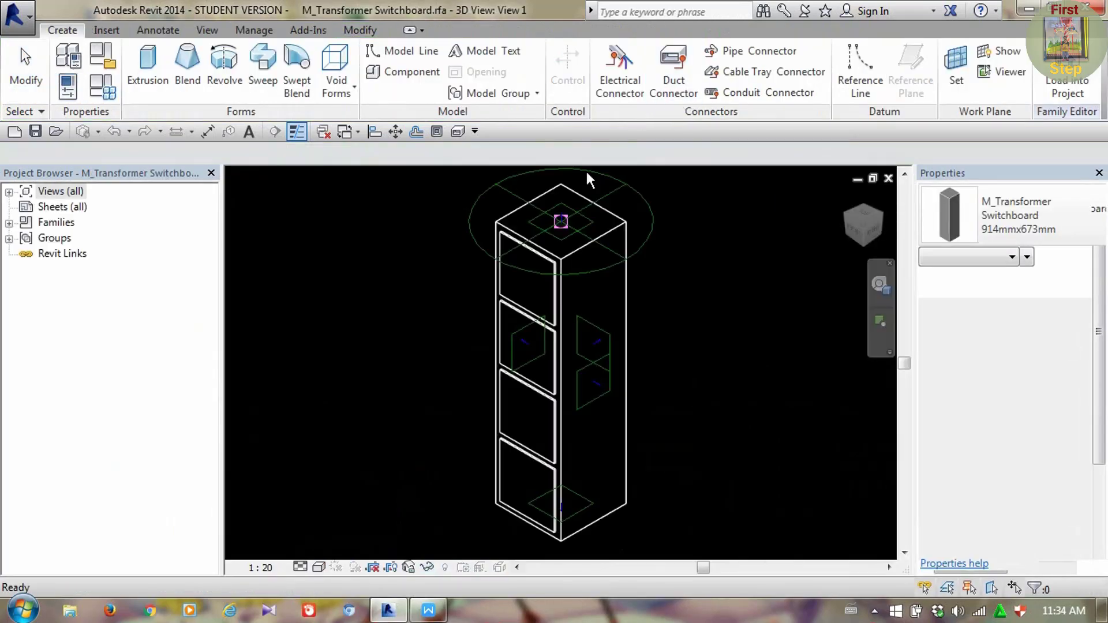
{"action": "left_click", "coordinate": [638, 192]}
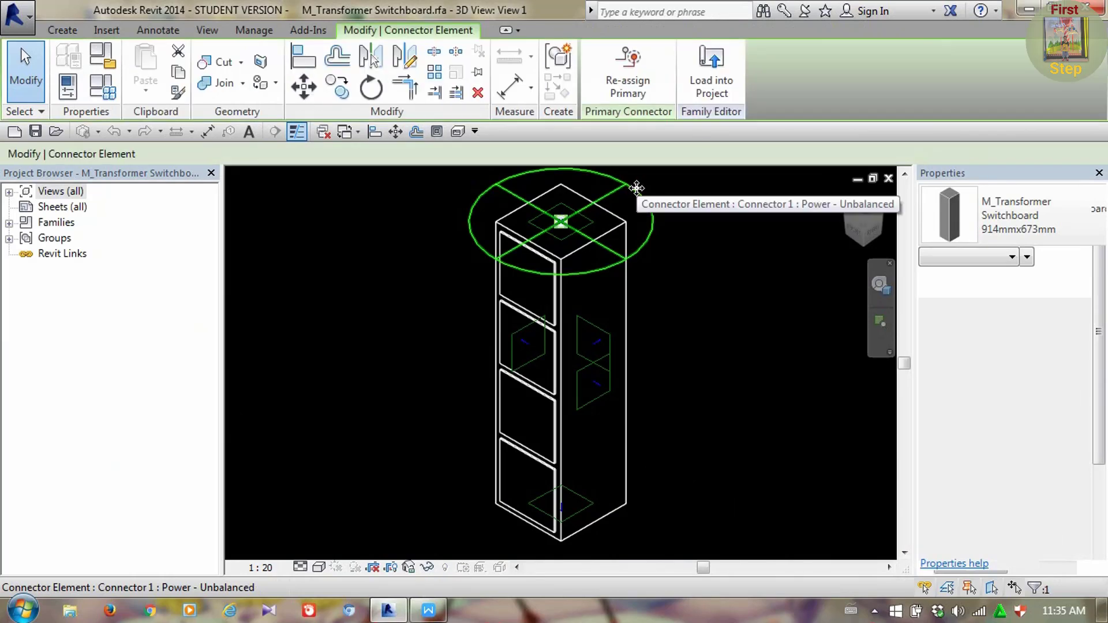
{"action": "middle_click_drag", "start_coordinate": [599, 324], "coordinate": [550, 335]}
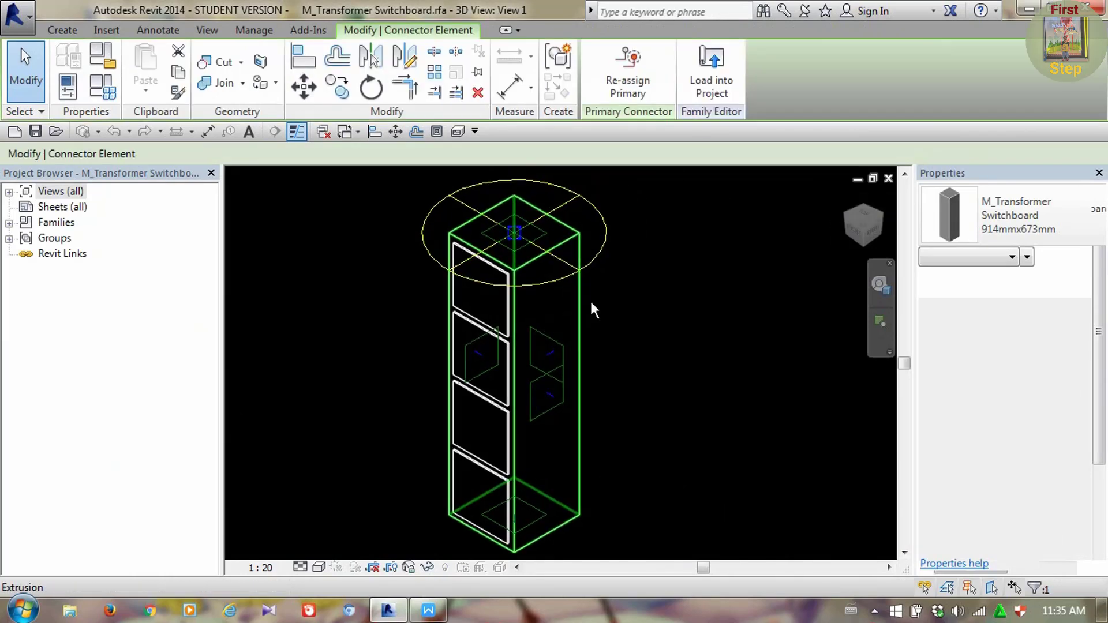
{"action": "left_click", "coordinate": [207, 30]}
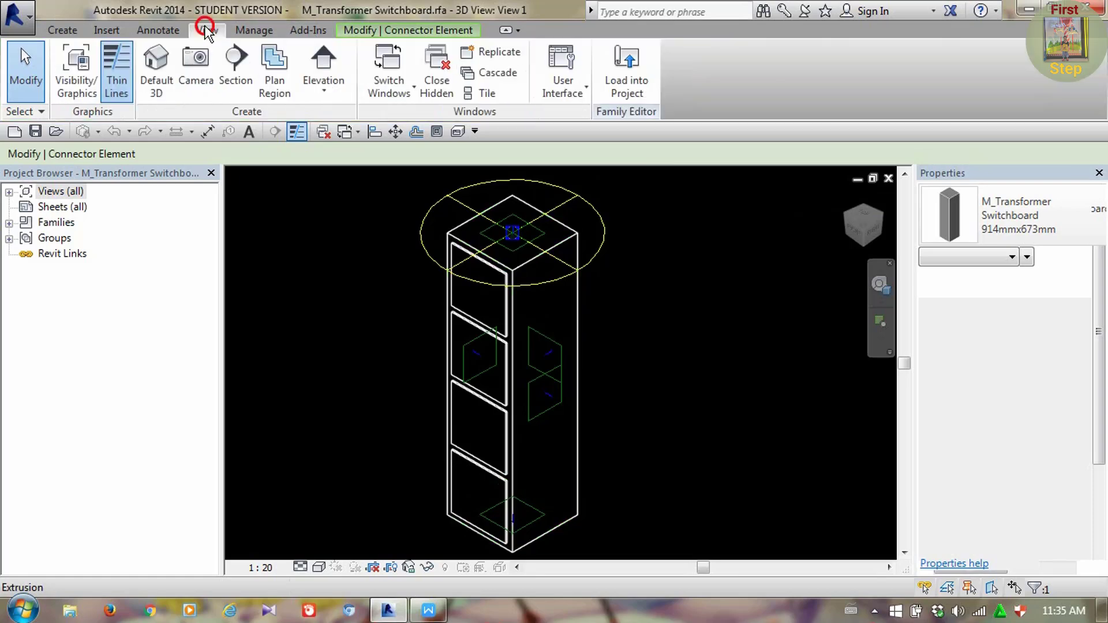
{"action": "left_click", "coordinate": [563, 80]}
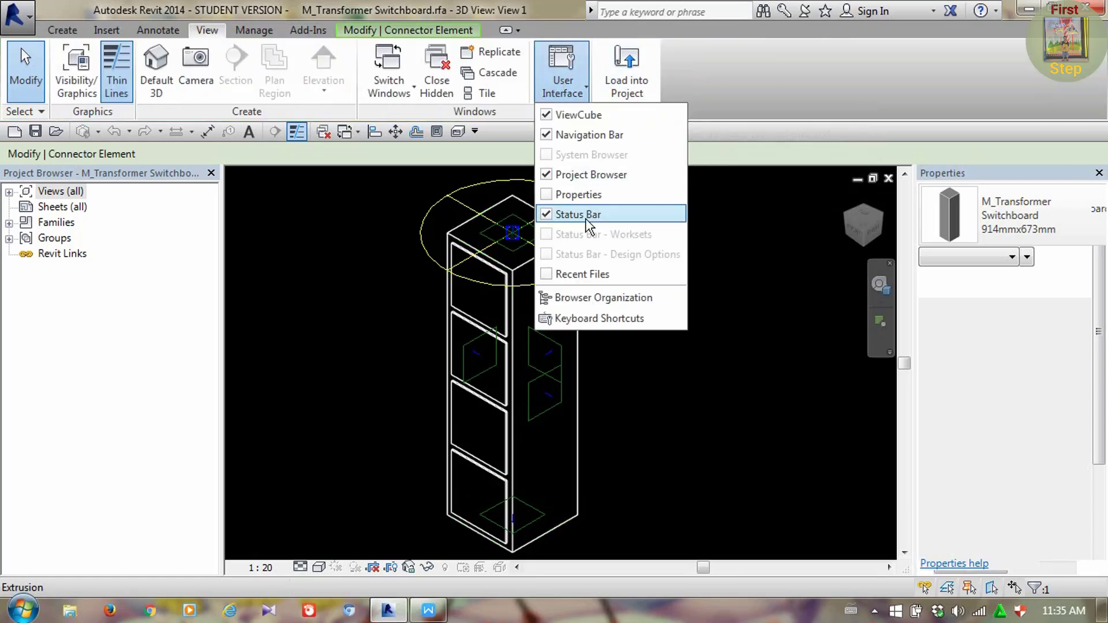
{"action": "left_click", "coordinate": [547, 195]}
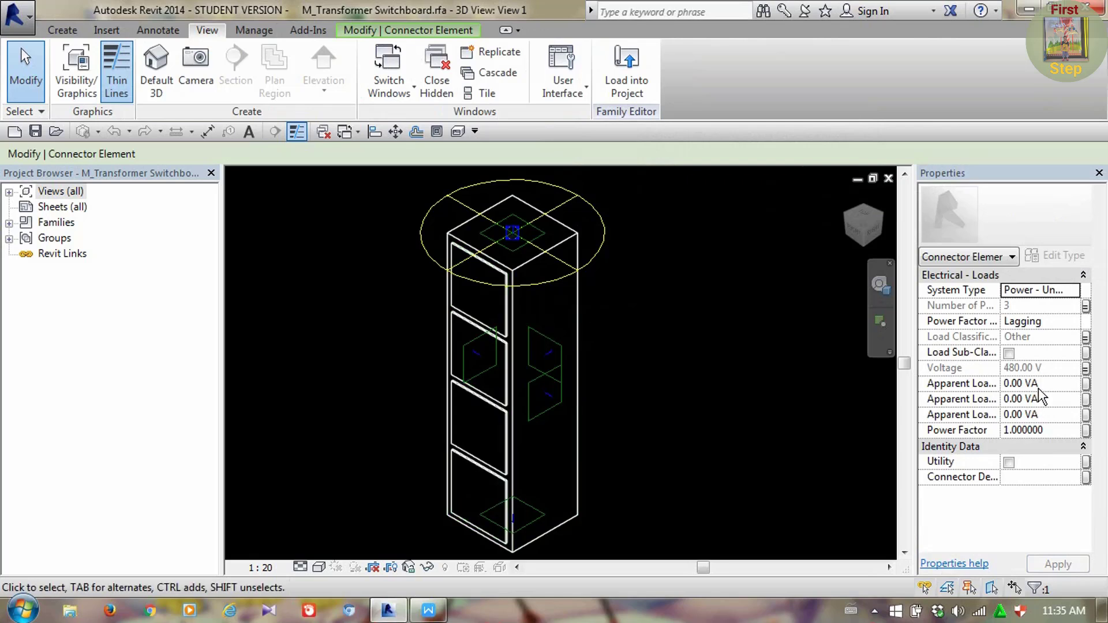
Check which family parameter is associated with the connector's voltage, leaving the association as it is
{"action": "left_click", "coordinate": [1086, 370]}
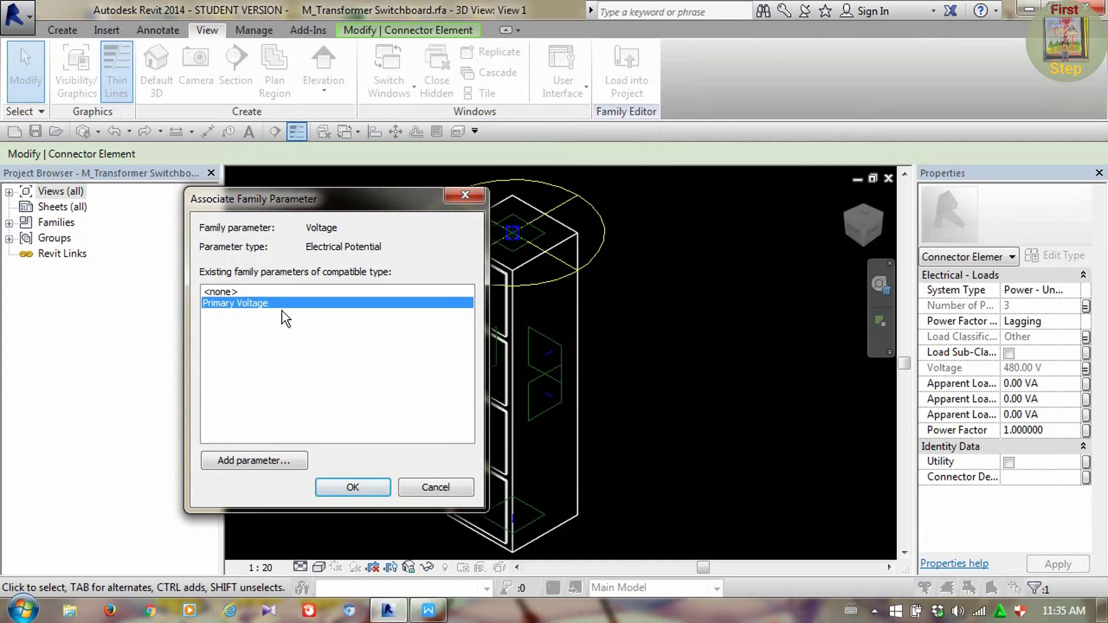
{"action": "left_click", "coordinate": [467, 195]}
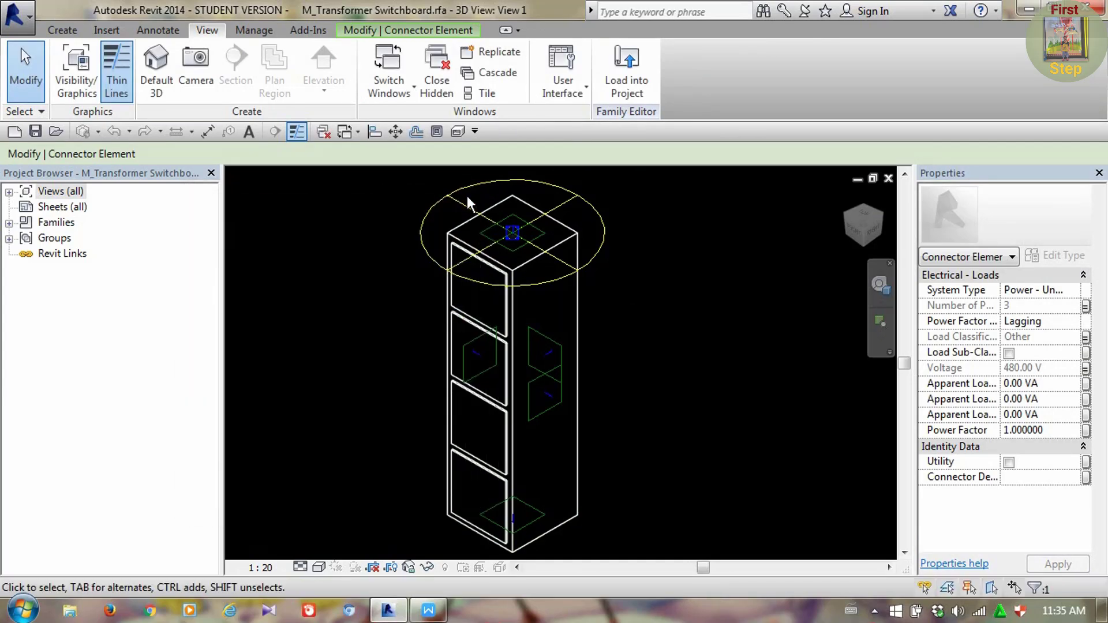
{"action": "left_click", "coordinate": [305, 225]}
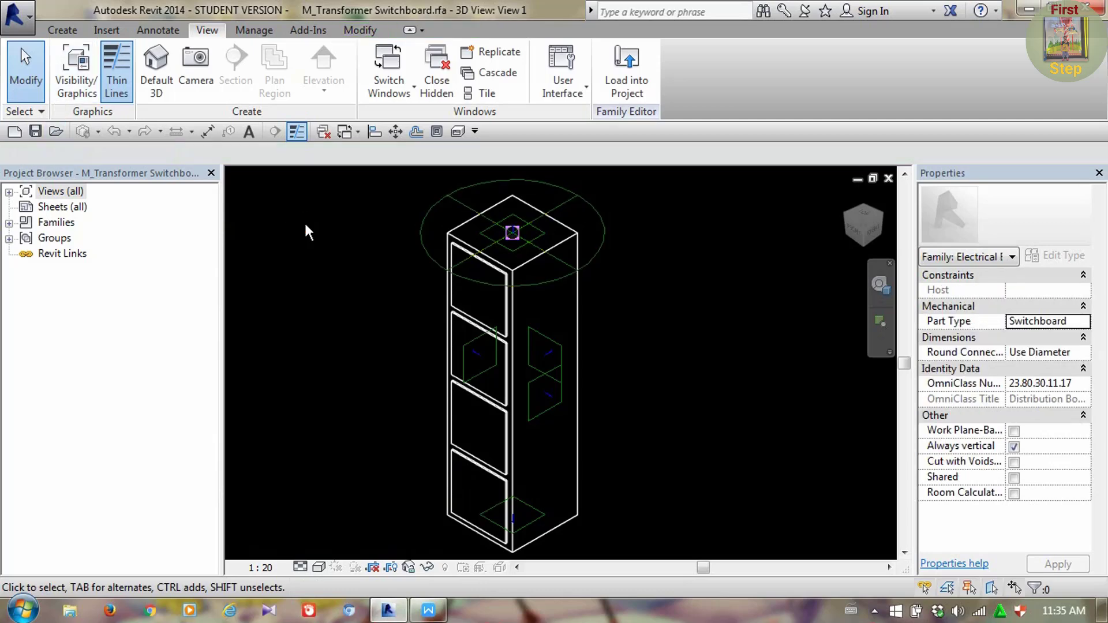
Set the Primary Voltage of the 610mmx622mm family type to 6600 V
{"action": "left_click", "coordinate": [60, 32]}
{"action": "left_click", "coordinate": [102, 87]}
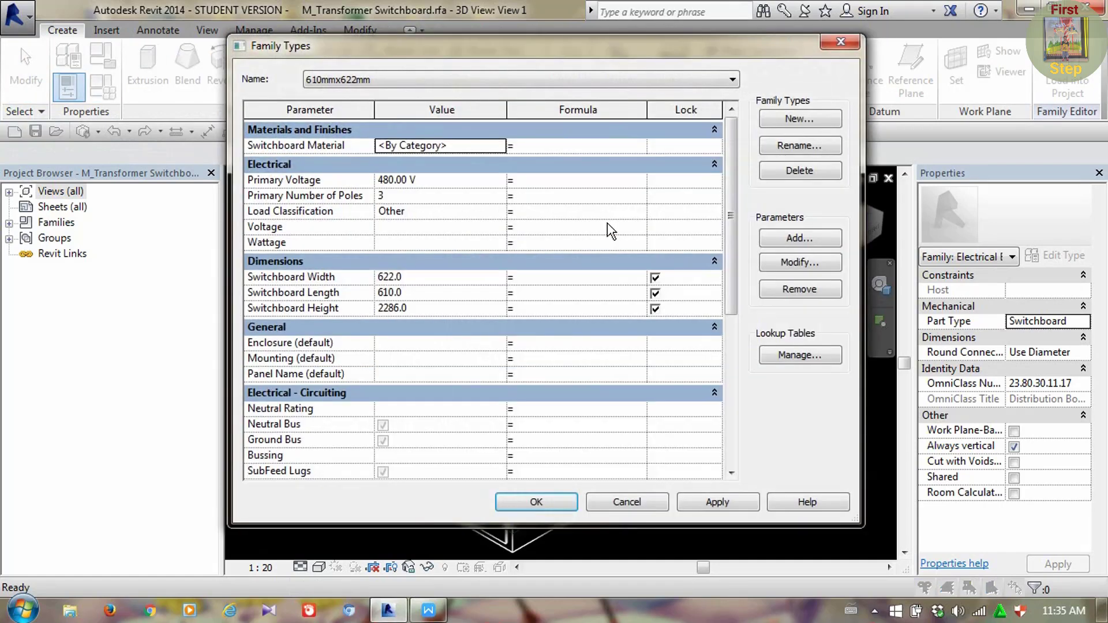
{"action": "left_click", "coordinate": [437, 179]}
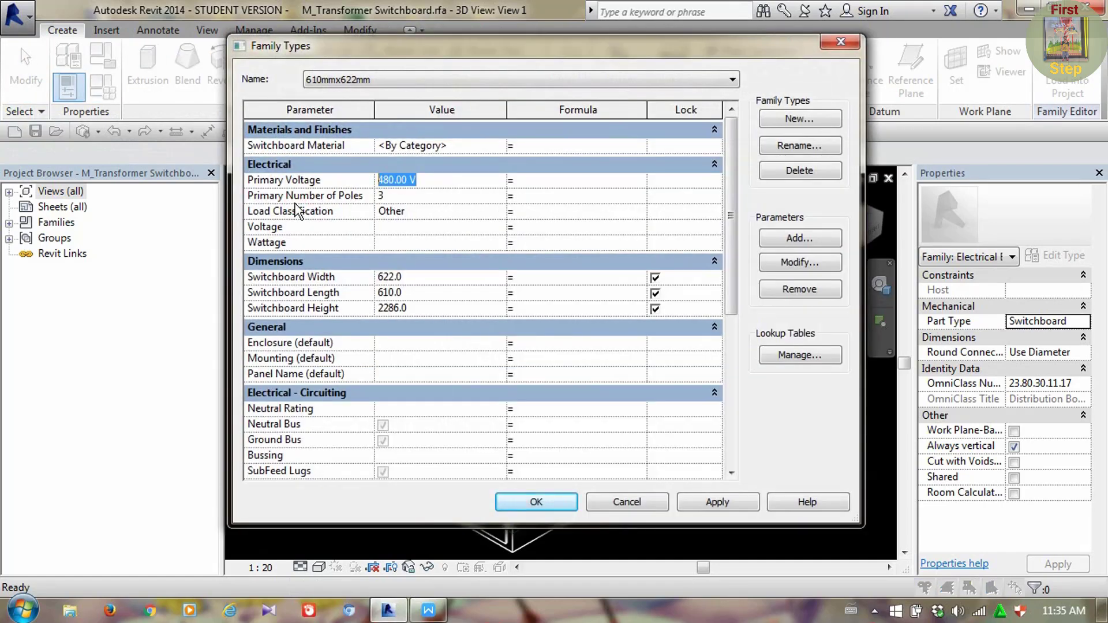
{"action": "type", "text": "6600"}
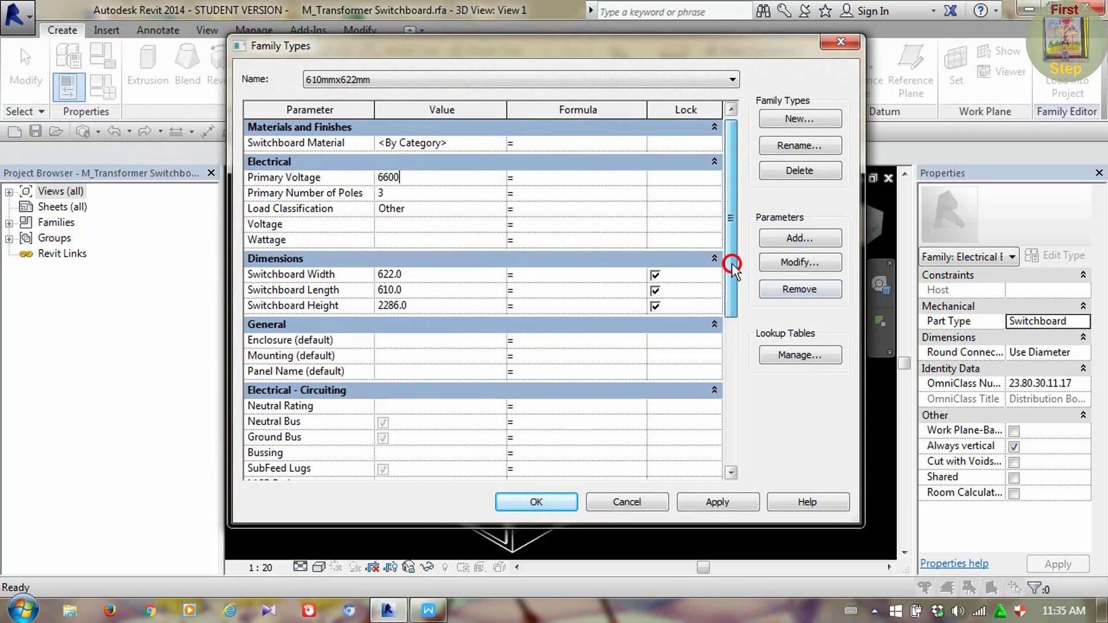
{"action": "left_click_drag", "start_coordinate": [732, 263], "coordinate": [693, 504]}
{"action": "left_click", "coordinate": [543, 504]}
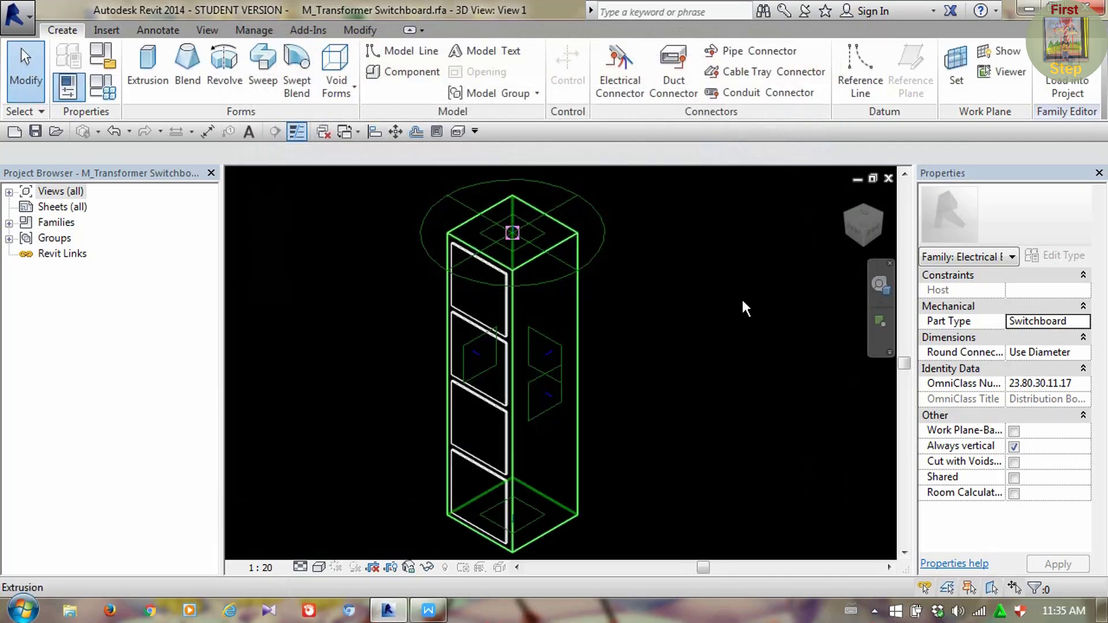
Load the edited switchboard family into Electrical Model.rvt, overwriting the existing version and its parameter values
{"action": "left_click", "coordinate": [1082, 79]}
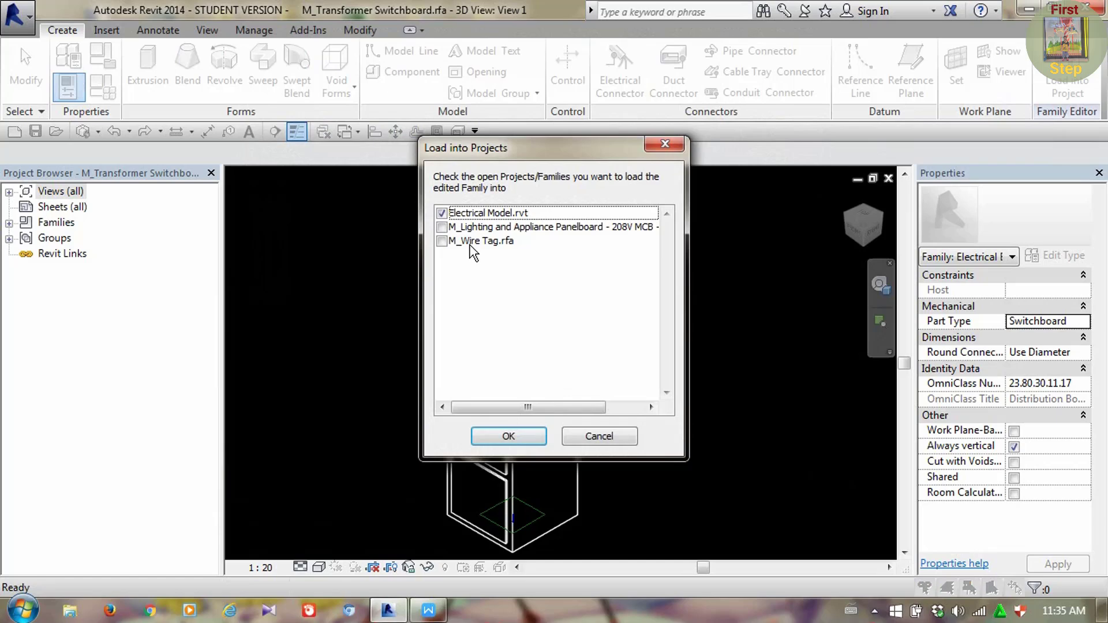
{"action": "left_click", "coordinate": [512, 437]}
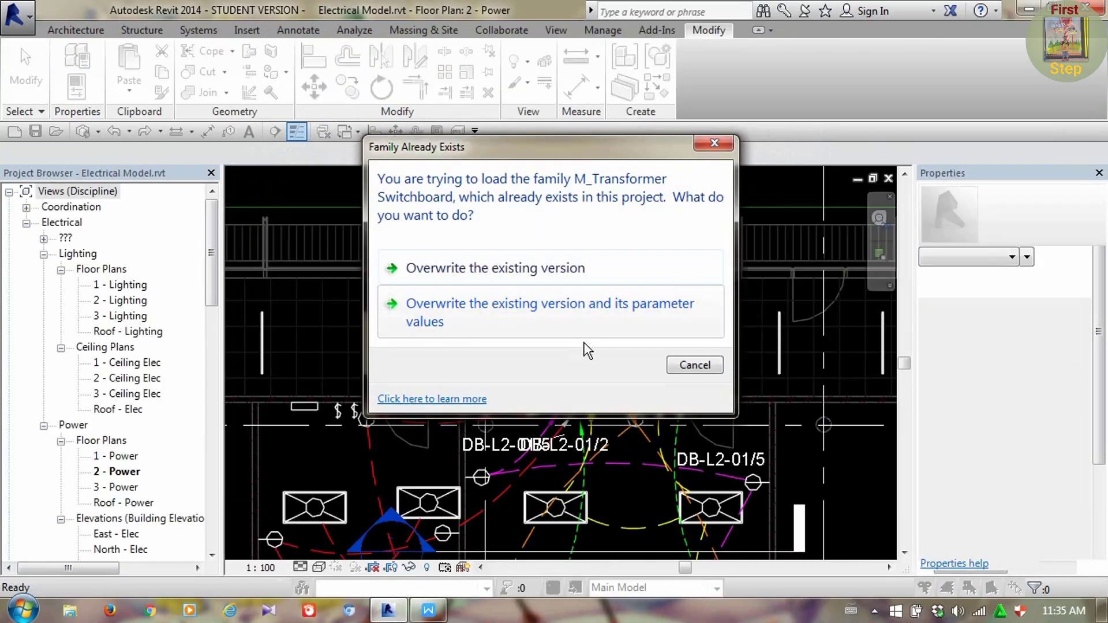
{"action": "left_click", "coordinate": [554, 315]}
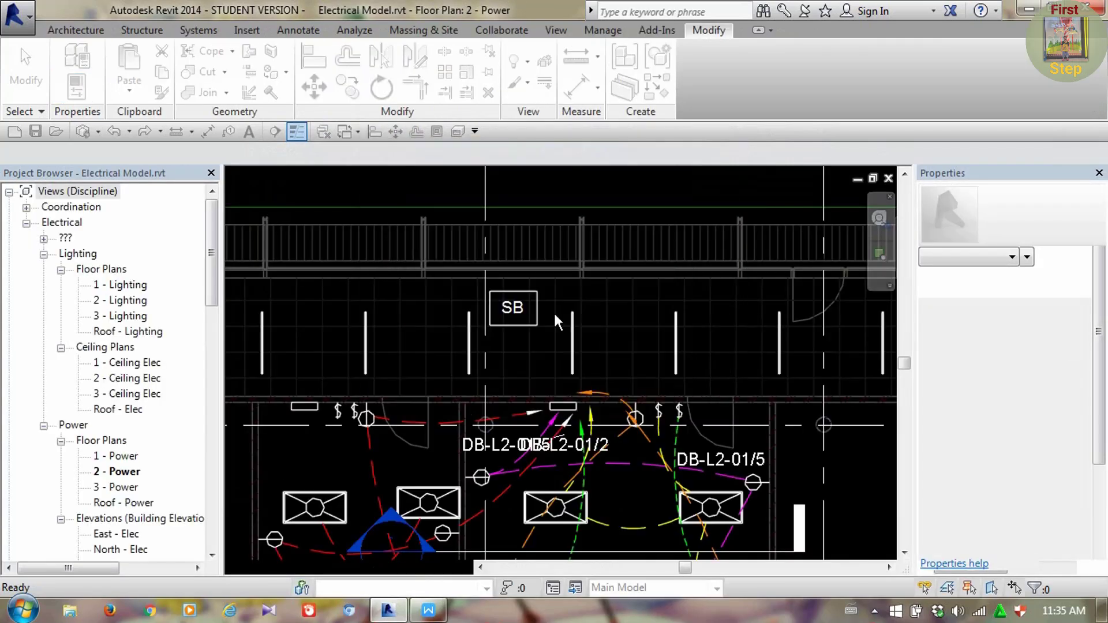
Check which distribution systems can be assigned to the SB switchboard in the floor plan
{"action": "left_click", "coordinate": [508, 321]}
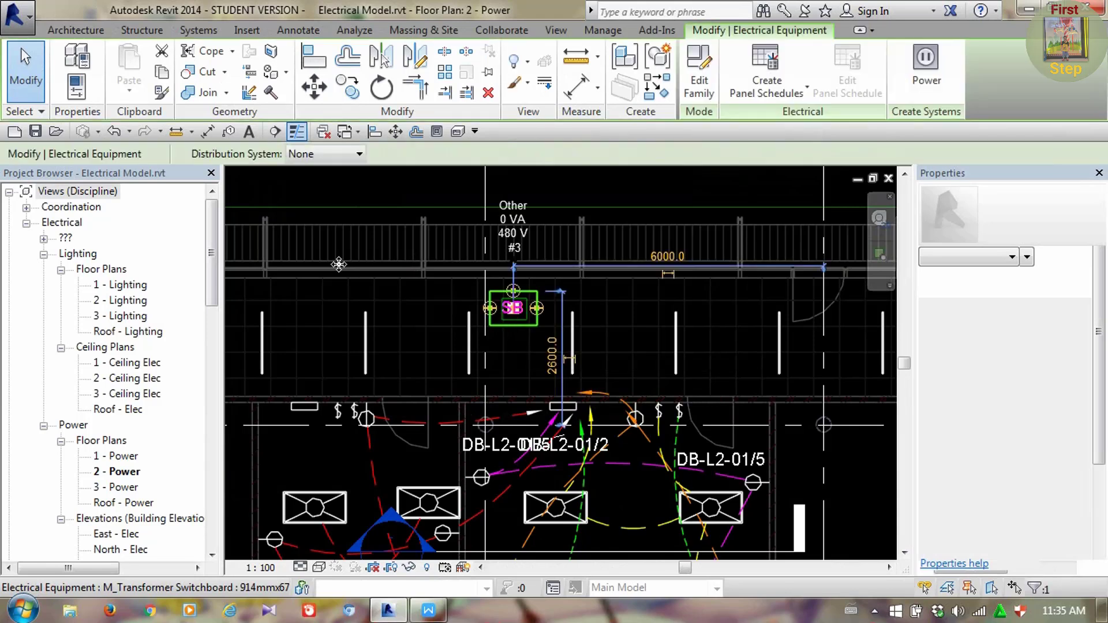
{"action": "left_click", "coordinate": [348, 156]}
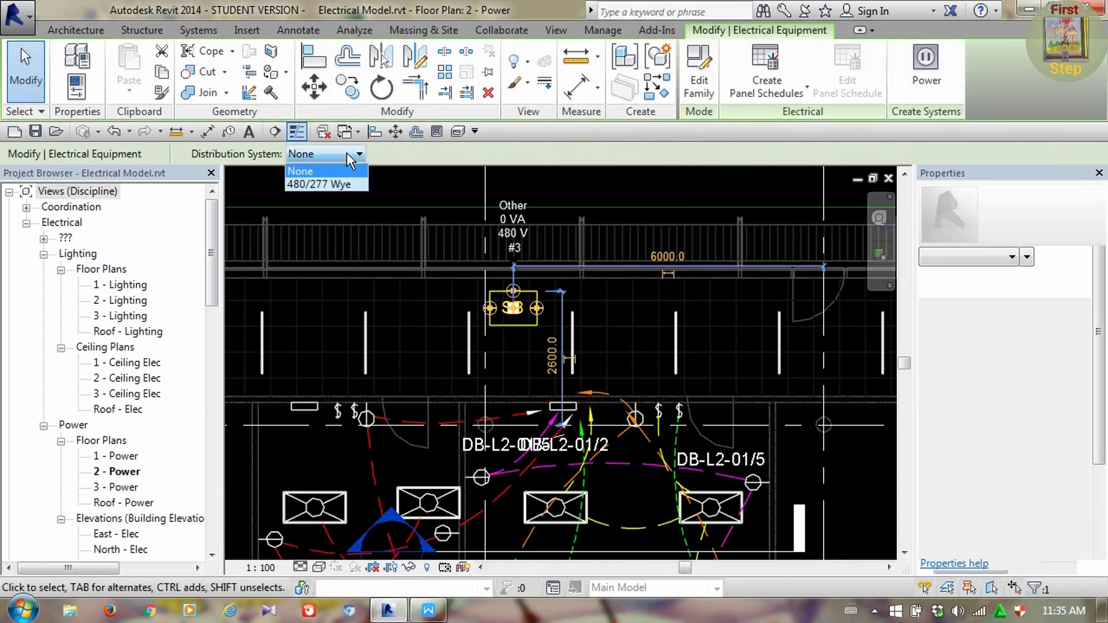
{"action": "left_click", "coordinate": [350, 157]}
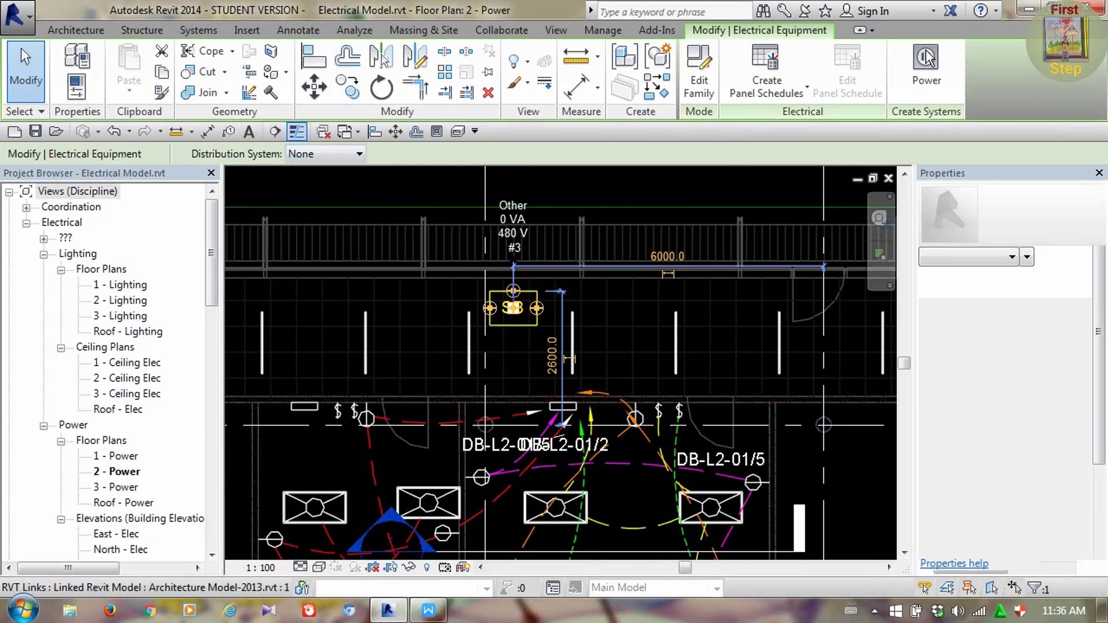
Turn the Properties palette back on and review the selected switchboard's instance parameters
{"action": "left_click", "coordinate": [555, 31]}
{"action": "left_click", "coordinate": [1013, 87]}
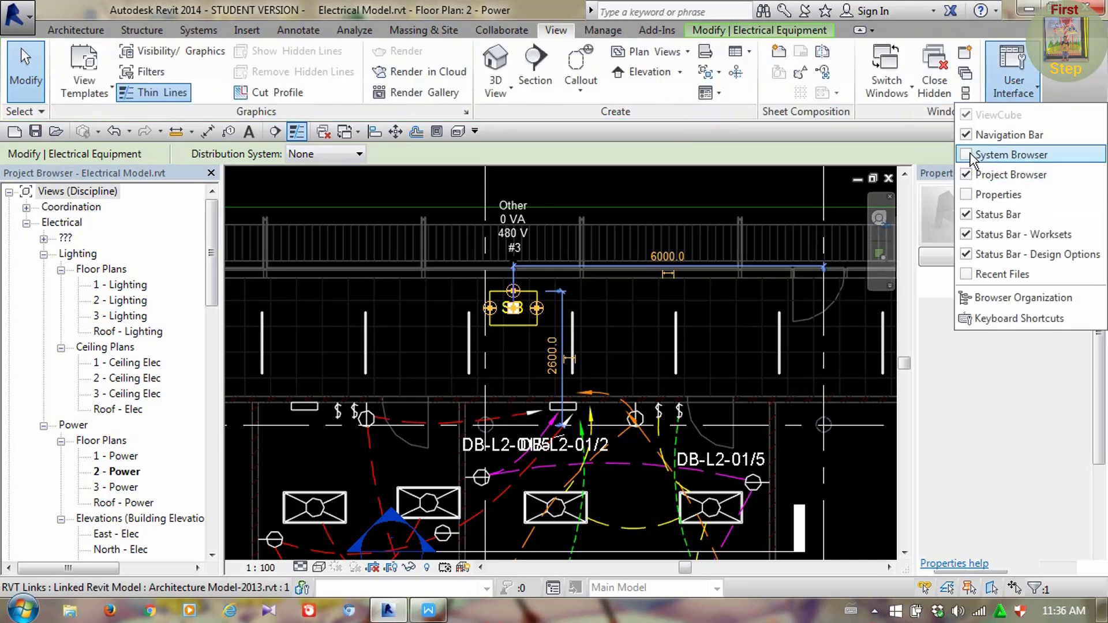
{"action": "left_click", "coordinate": [982, 196]}
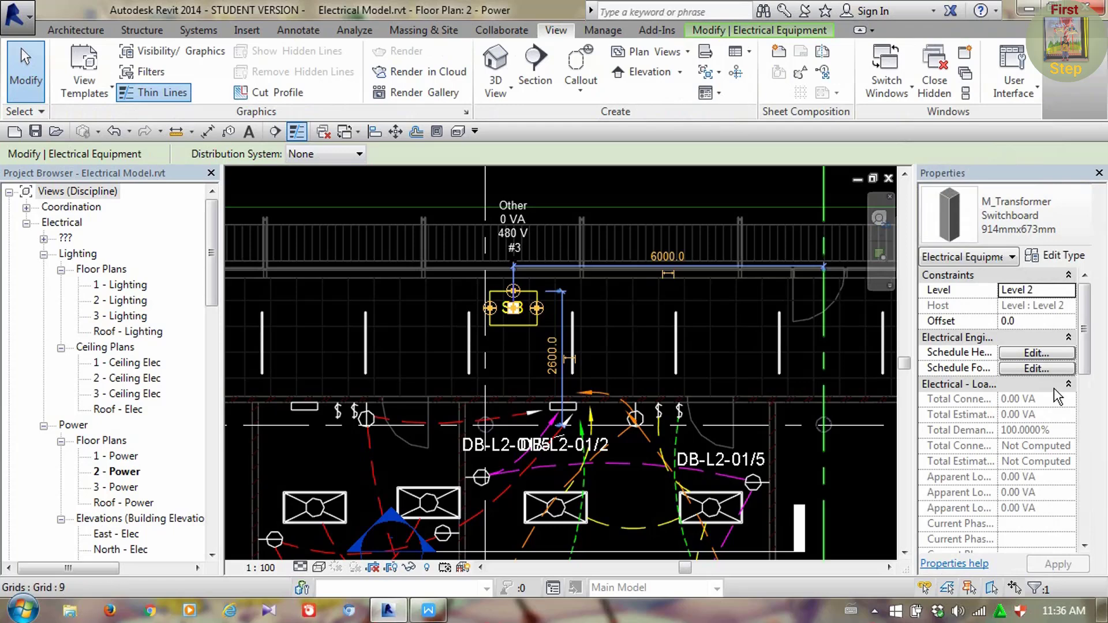
{"action": "left_click_drag", "start_coordinate": [1091, 359], "coordinate": [698, 322]}
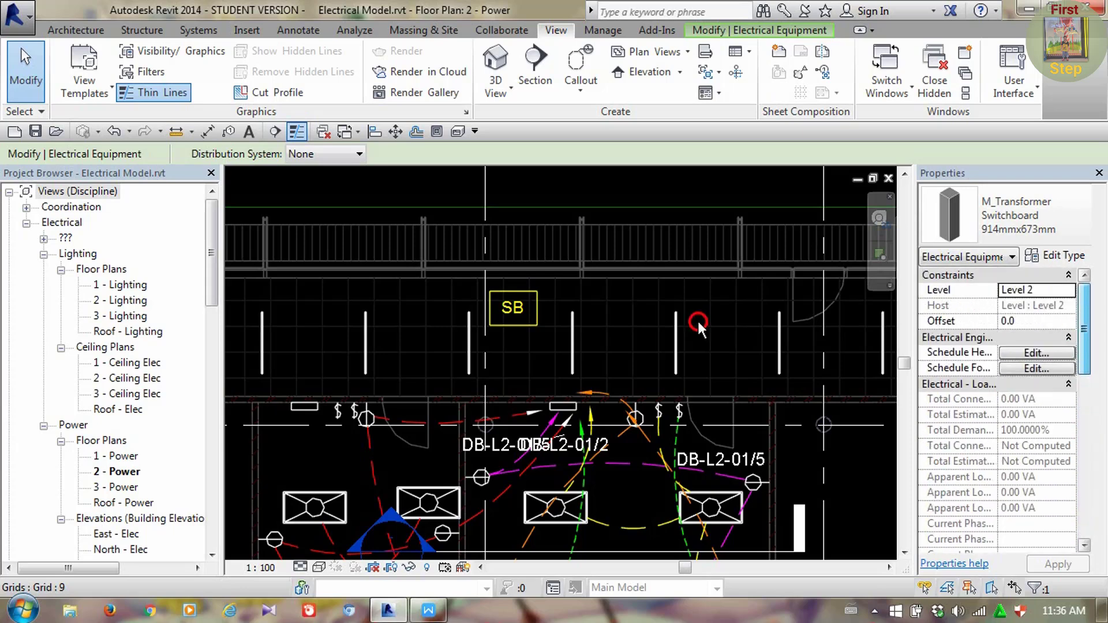
Reopen the SB switchboard's family for editing and show the upper power connector's properties to check its voltage
{"action": "left_click", "coordinate": [519, 309]}
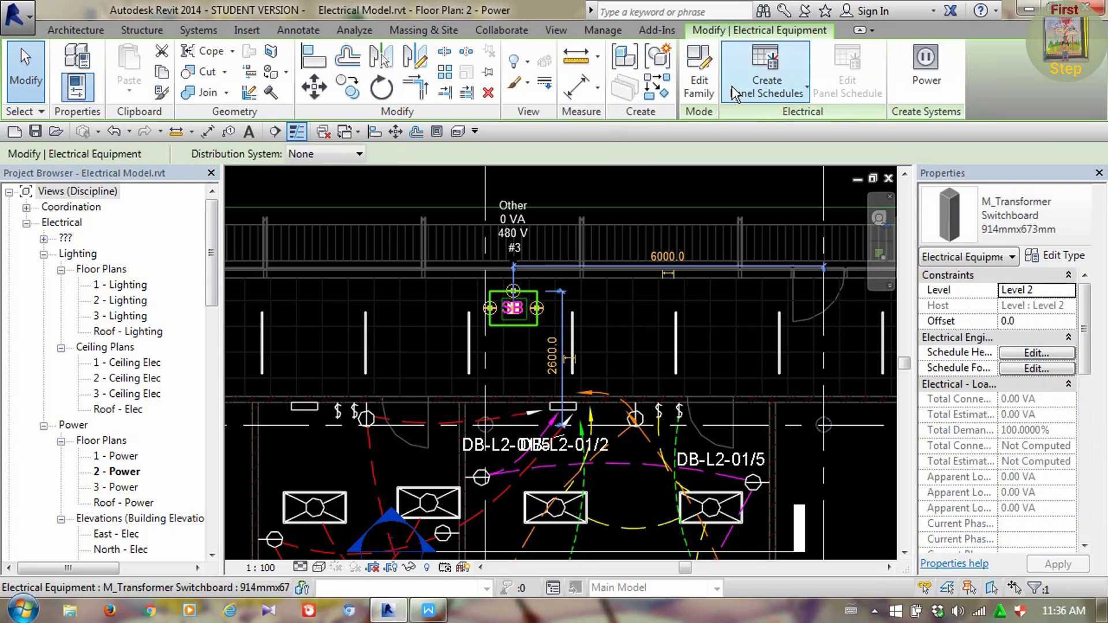
{"action": "left_click", "coordinate": [699, 80]}
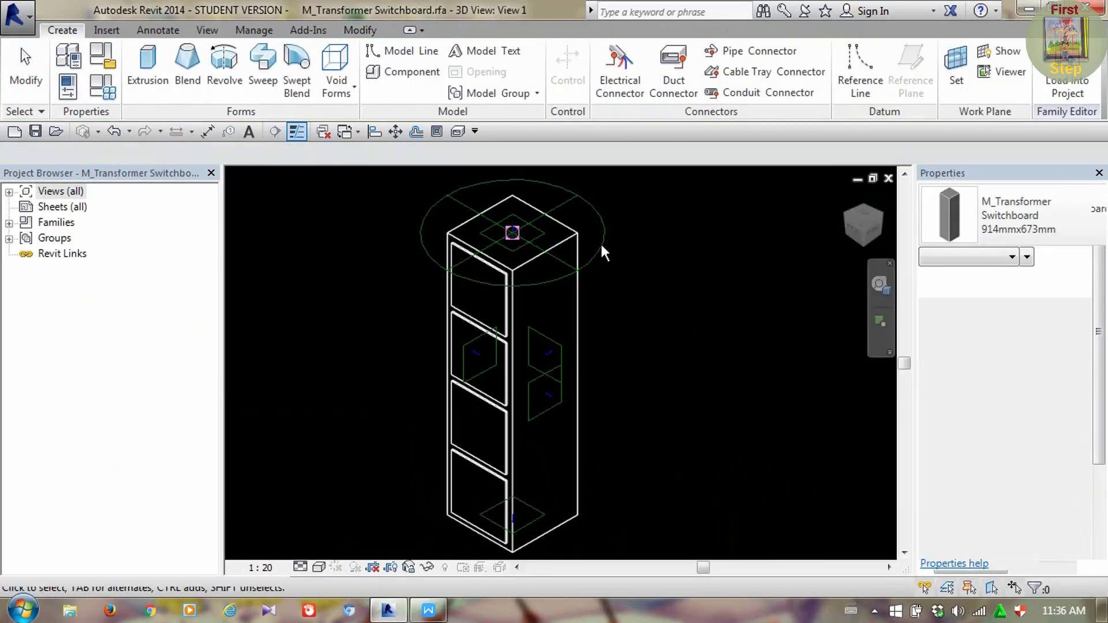
{"action": "left_click", "coordinate": [600, 241]}
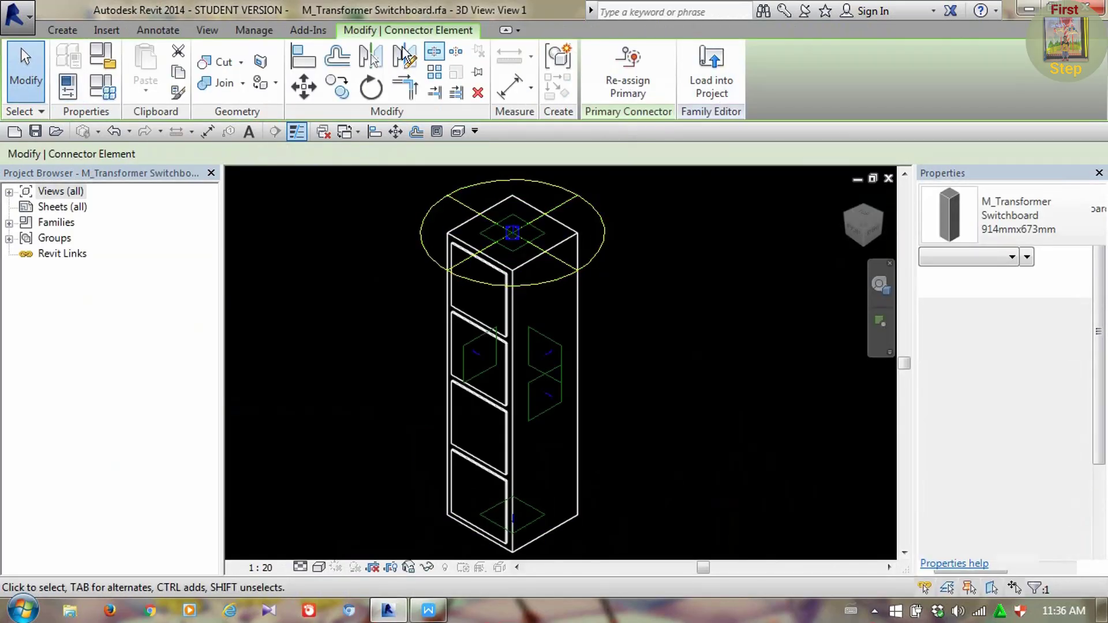
{"action": "left_click", "coordinate": [207, 30]}
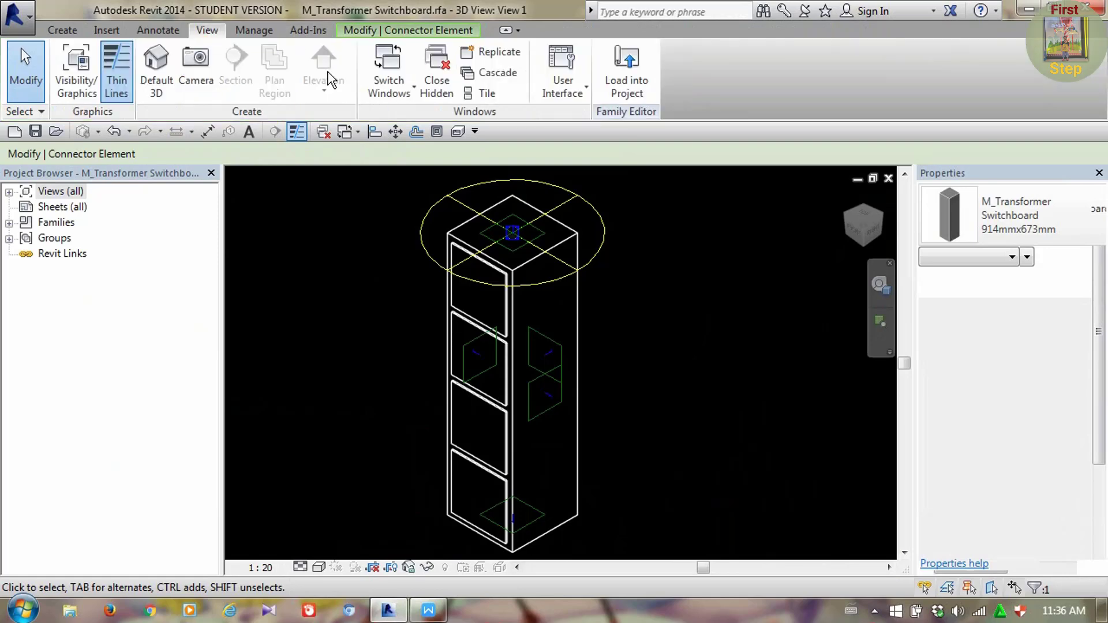
{"action": "left_click", "coordinate": [587, 92]}
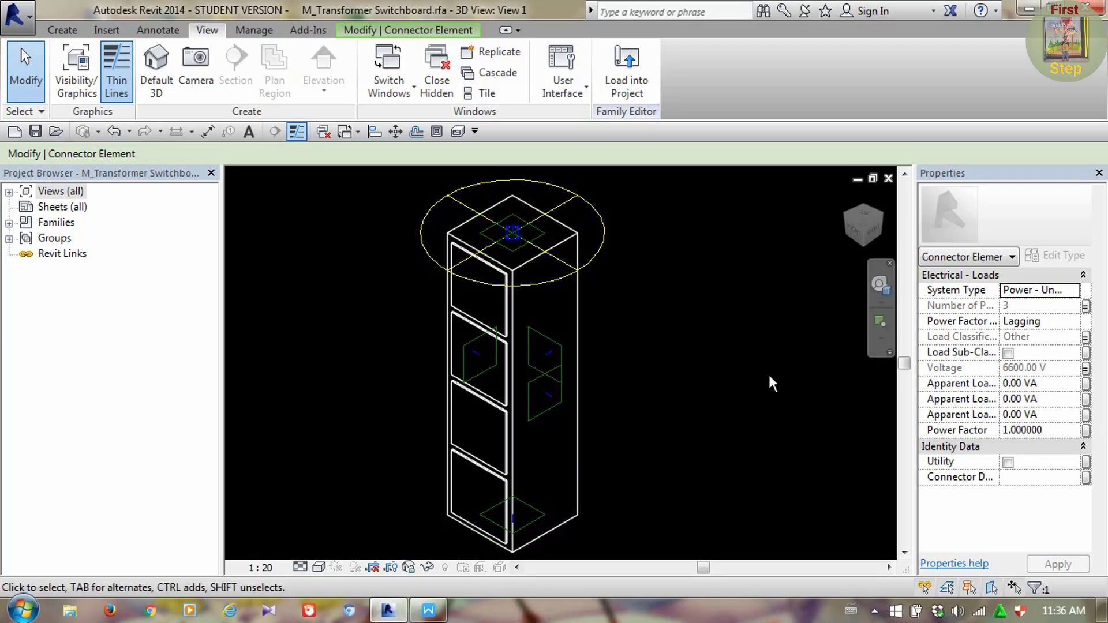
Deselect the connector and close the transformer switchboard family without saving changes, returning to the 2 - Power floor plan
{"action": "middle_click_drag", "start_coordinate": [647, 357], "coordinate": [670, 363]}
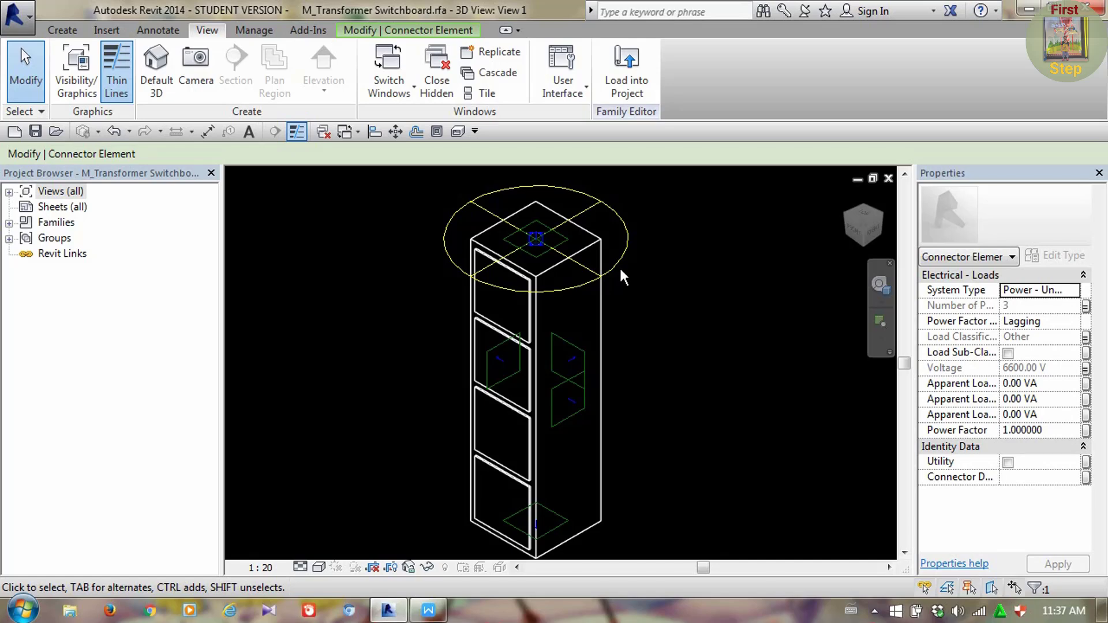
{"action": "left_click", "coordinate": [749, 272]}
{"action": "left_click", "coordinate": [892, 179]}
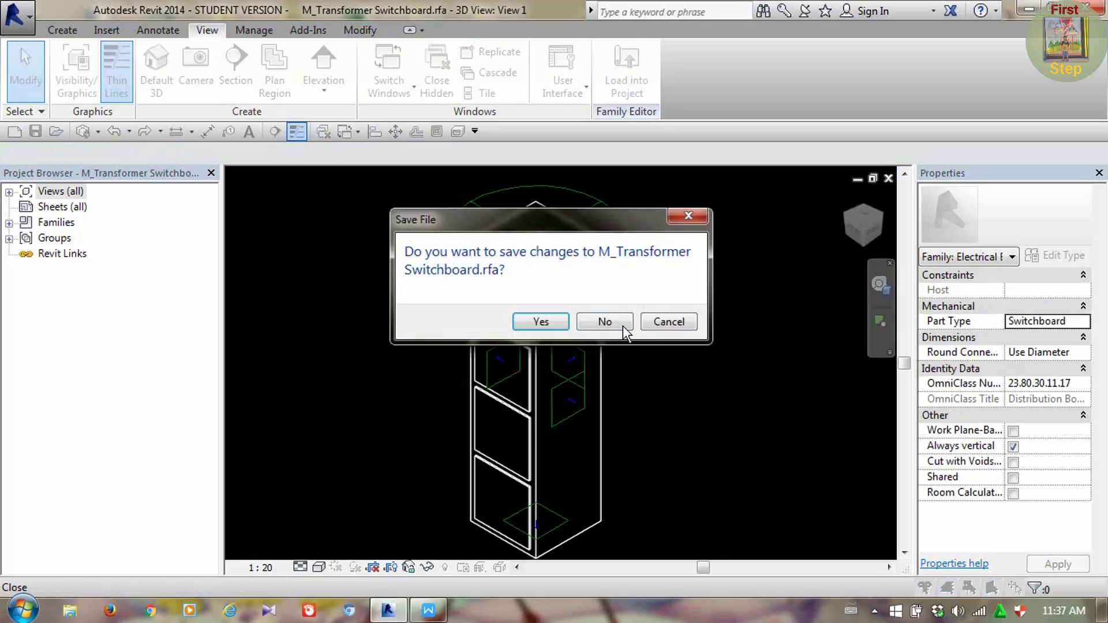
{"action": "left_click", "coordinate": [605, 322]}
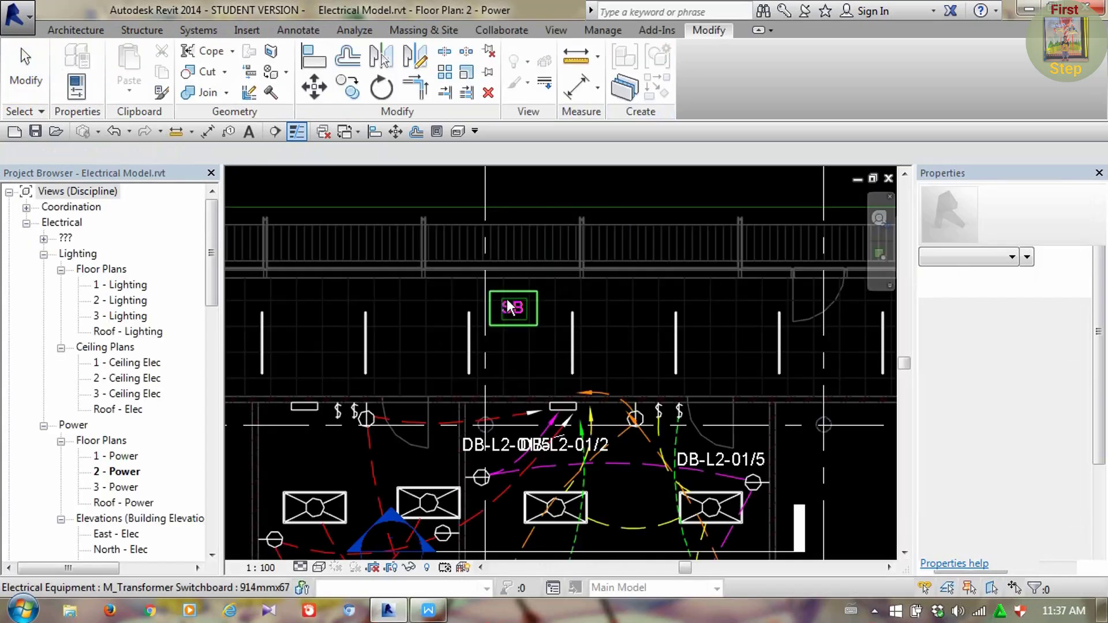
Select the SB switchboard in the floor plan and turn the Properties palette back on to show its parameters
{"action": "left_click", "coordinate": [508, 291]}
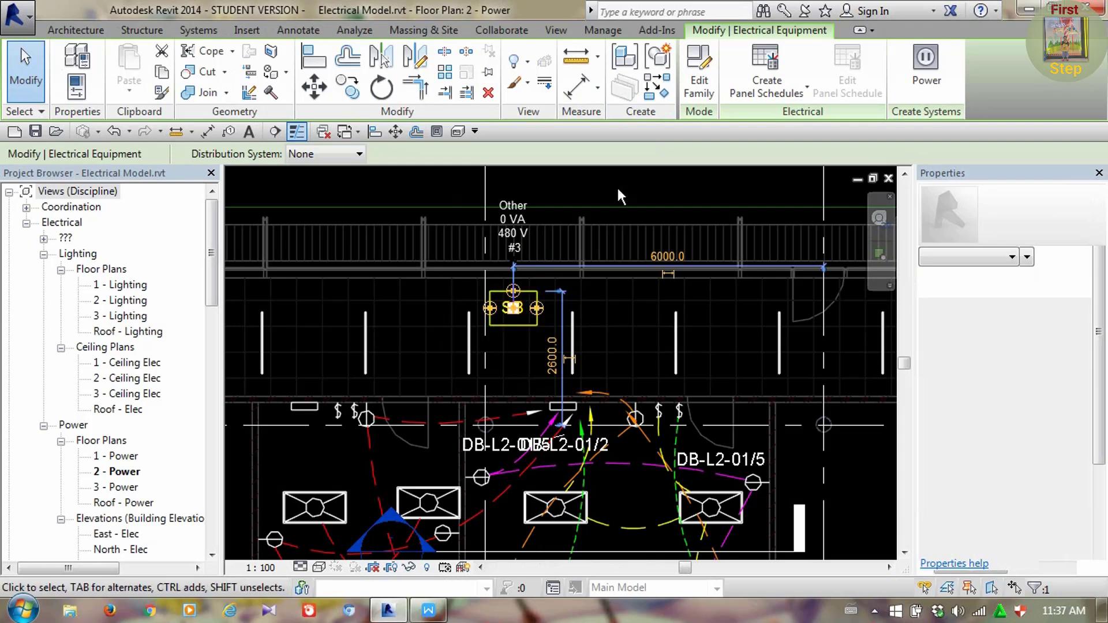
{"action": "left_click", "coordinate": [555, 30]}
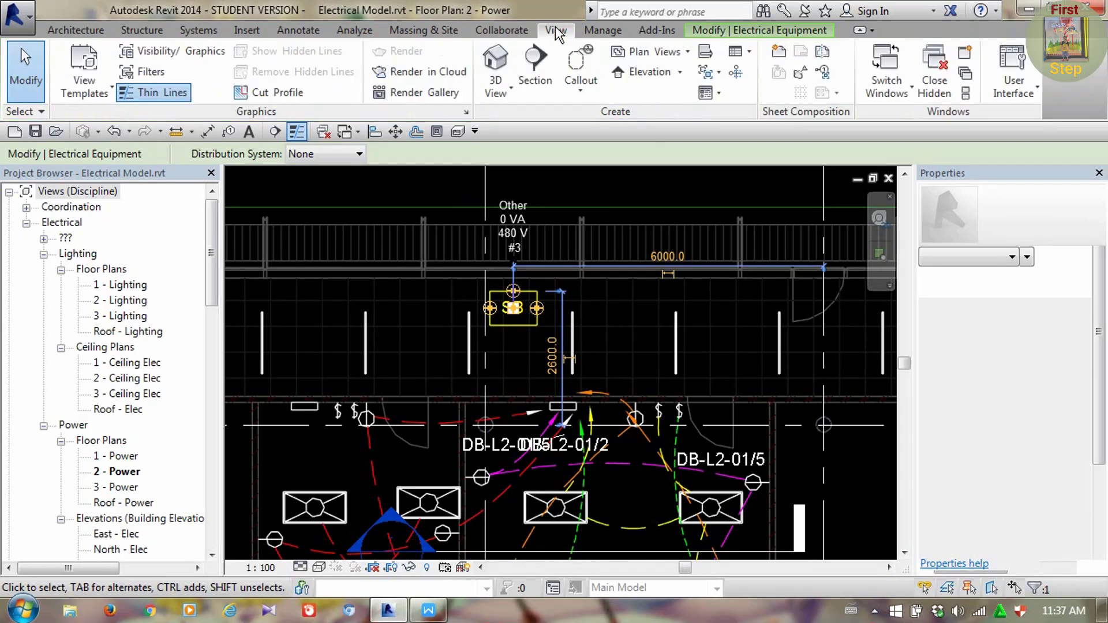
{"action": "left_click", "coordinate": [988, 104]}
{"action": "left_click", "coordinate": [975, 199]}
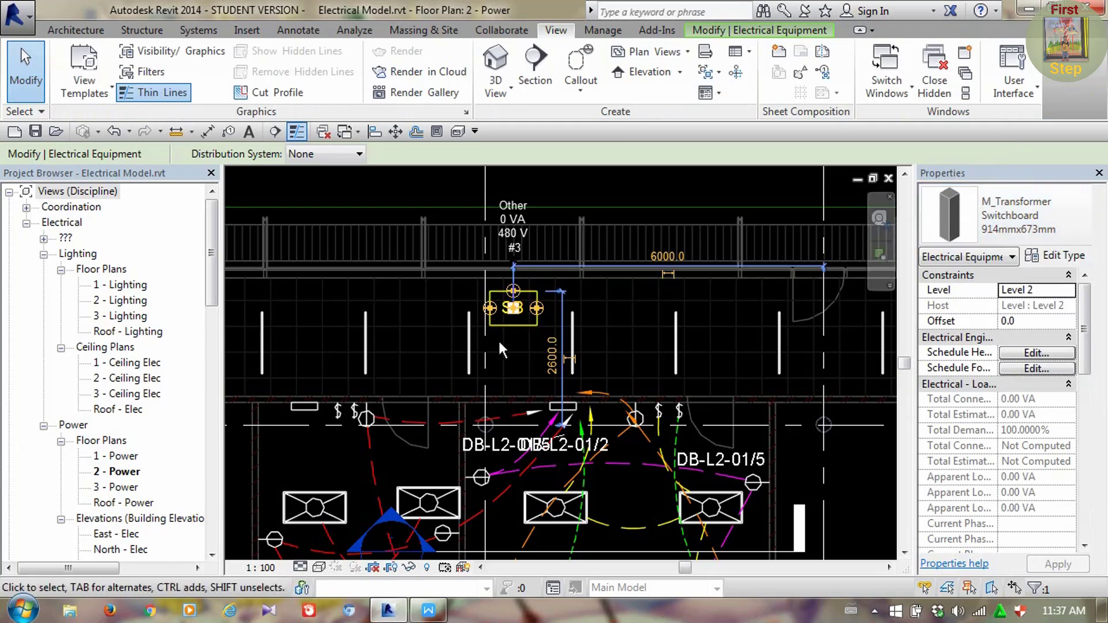
Move the SB switchboard along the corridor to about 3194 mm from the vertical grid line and about 2299 mm from the horizontal one
{"action": "middle_click_drag", "start_coordinate": [529, 370], "coordinate": [530, 371]}
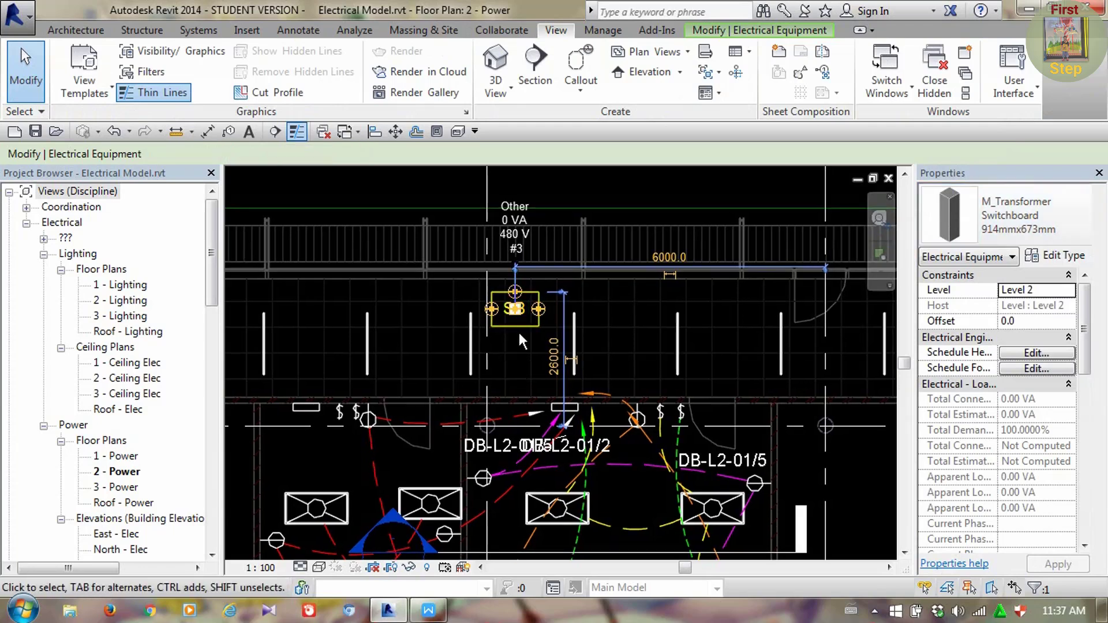
{"action": "left_click_drag", "start_coordinate": [505, 326], "coordinate": [635, 348]}
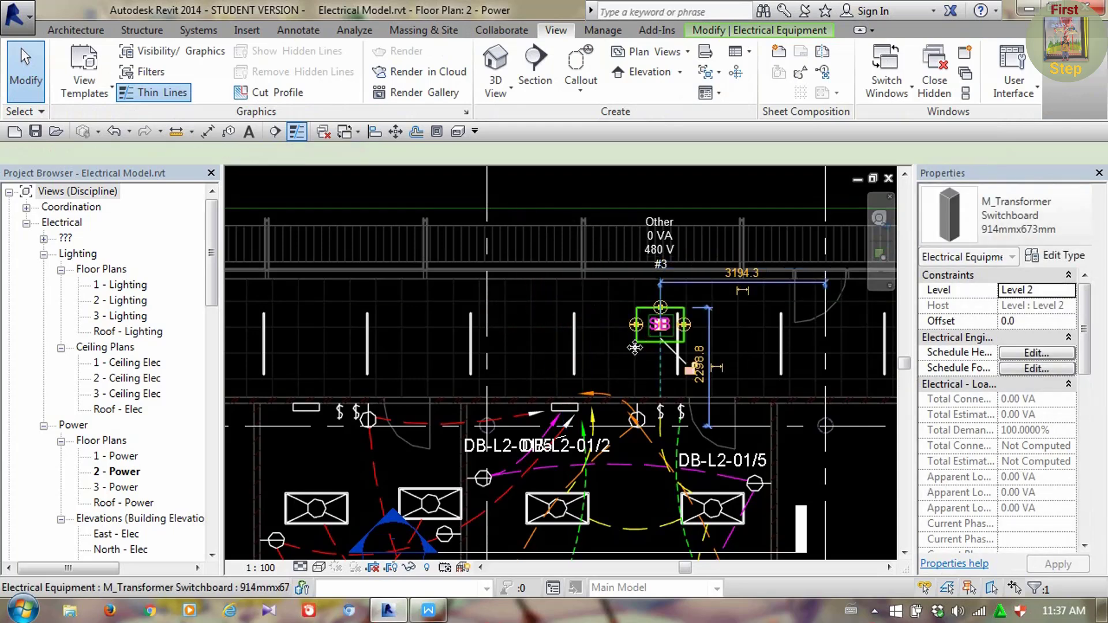
{"action": "left_click", "coordinate": [560, 352]}
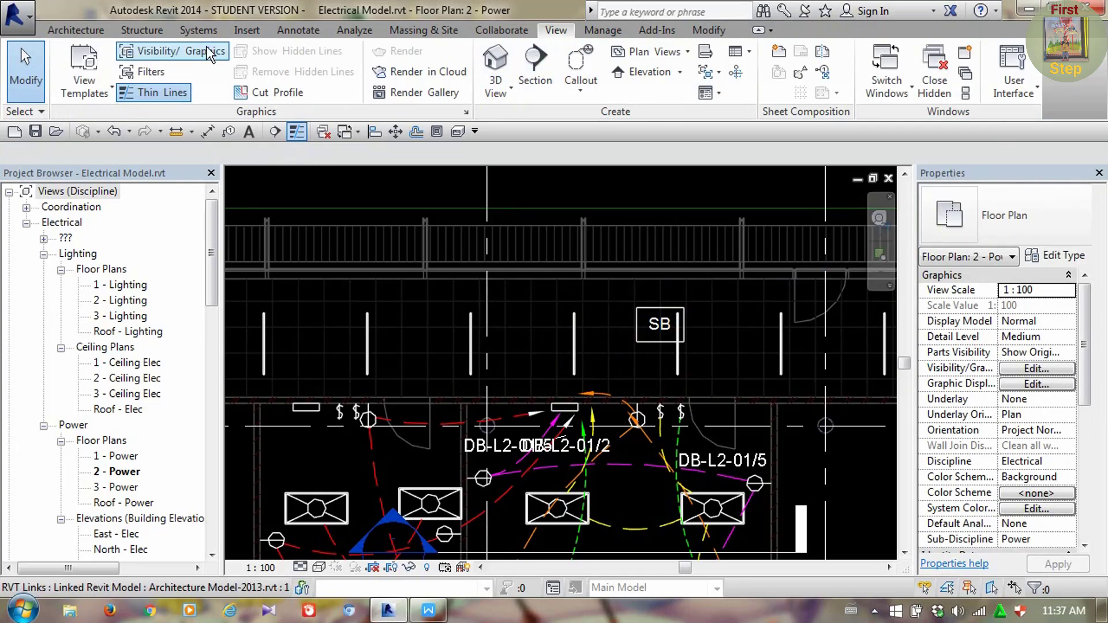
Browse the US Metric family library to Electrical, MEP, Electric Power, Distribution and preview the M_Lighting and Appliance Panelboard - 208V MCB family
{"action": "left_click", "coordinate": [238, 31]}
{"action": "left_click", "coordinate": [587, 63]}
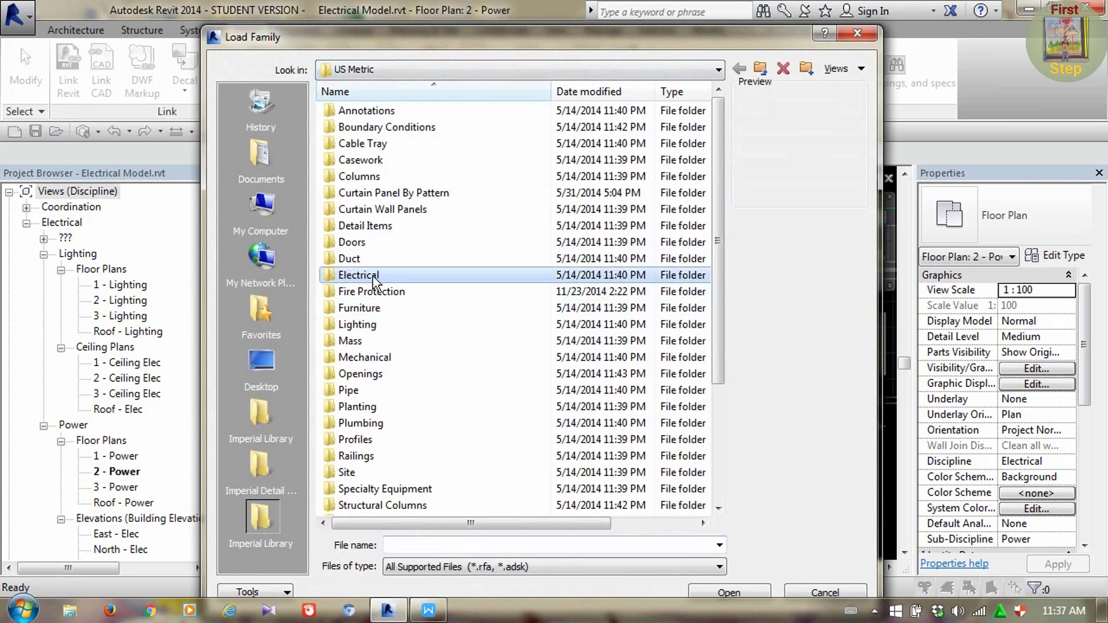
{"action": "double_click", "coordinate": [373, 276]}
{"action": "double_click", "coordinate": [351, 128]}
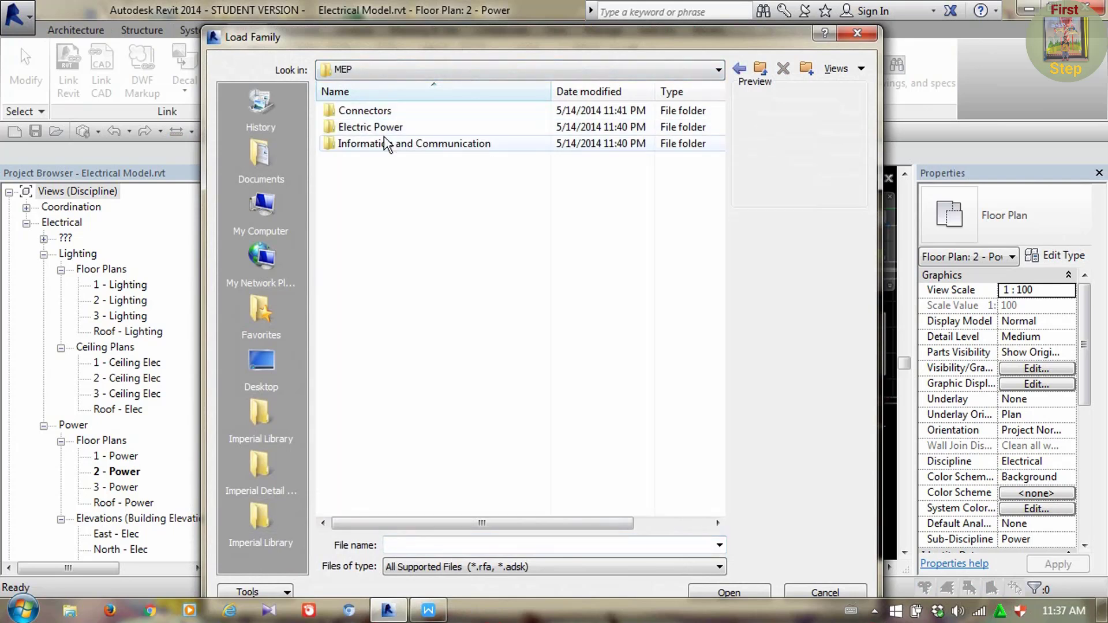
{"action": "double_click", "coordinate": [386, 129]}
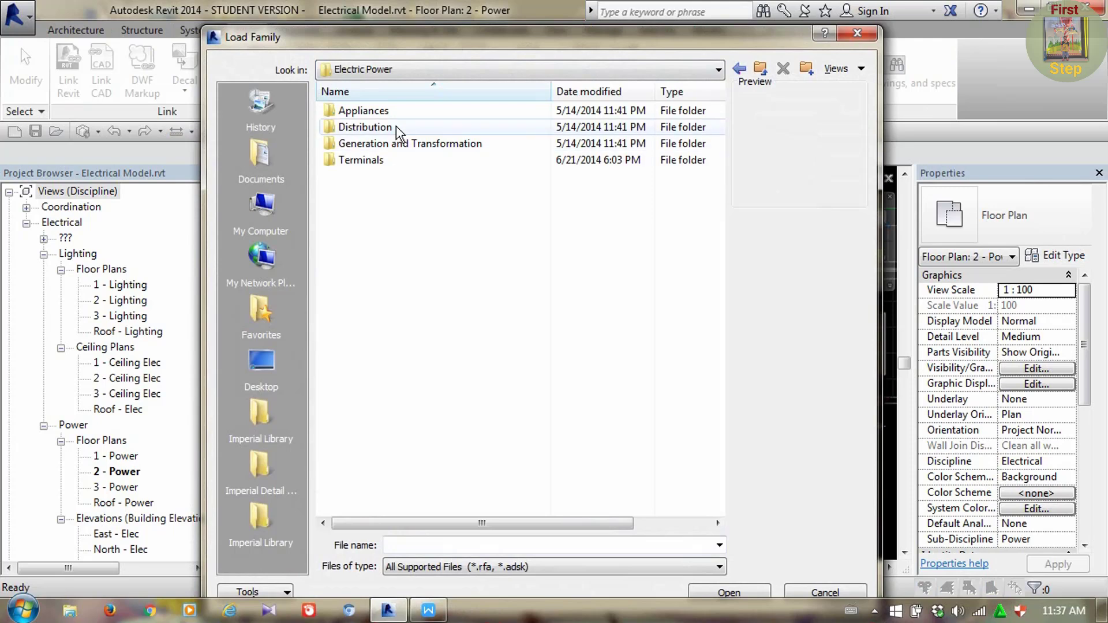
{"action": "double_click", "coordinate": [396, 128]}
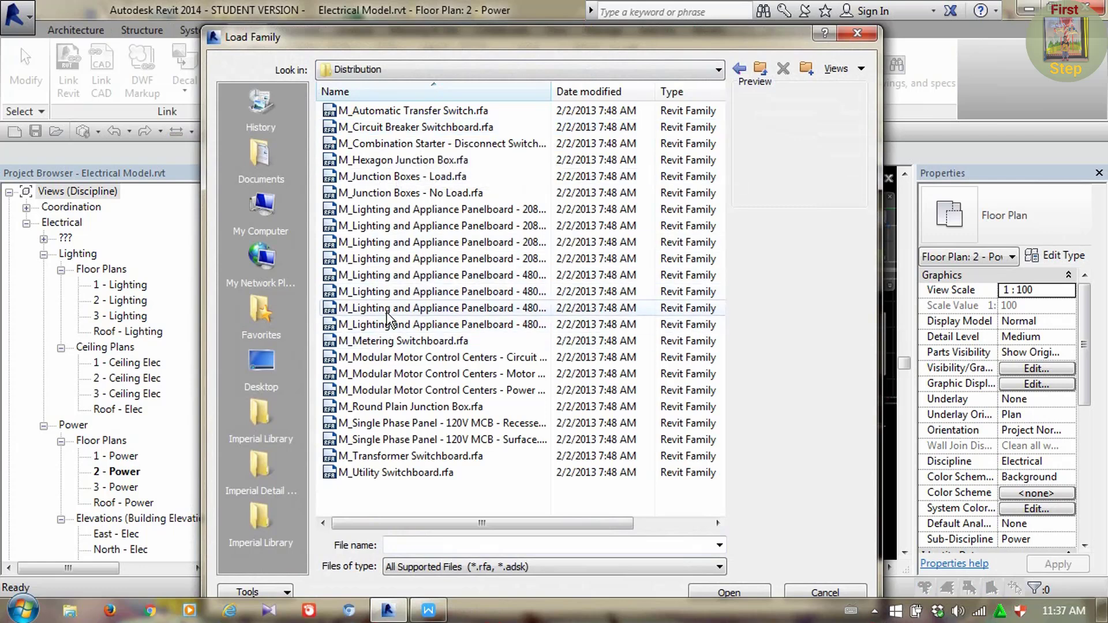
{"action": "left_click", "coordinate": [432, 226]}
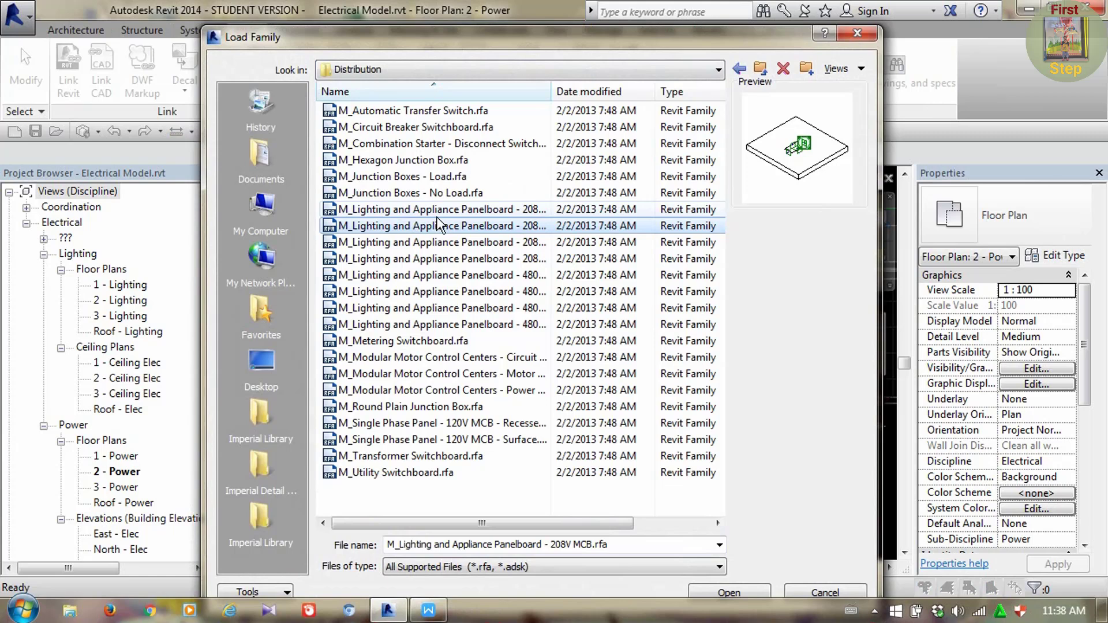
Choose M_Dry Type Transformer - 480-208Y120 - NEMA Type 2.rfa in the Generation and Transformation folder, load it, and close the existing-family prompt
{"action": "left_click", "coordinate": [761, 68]}
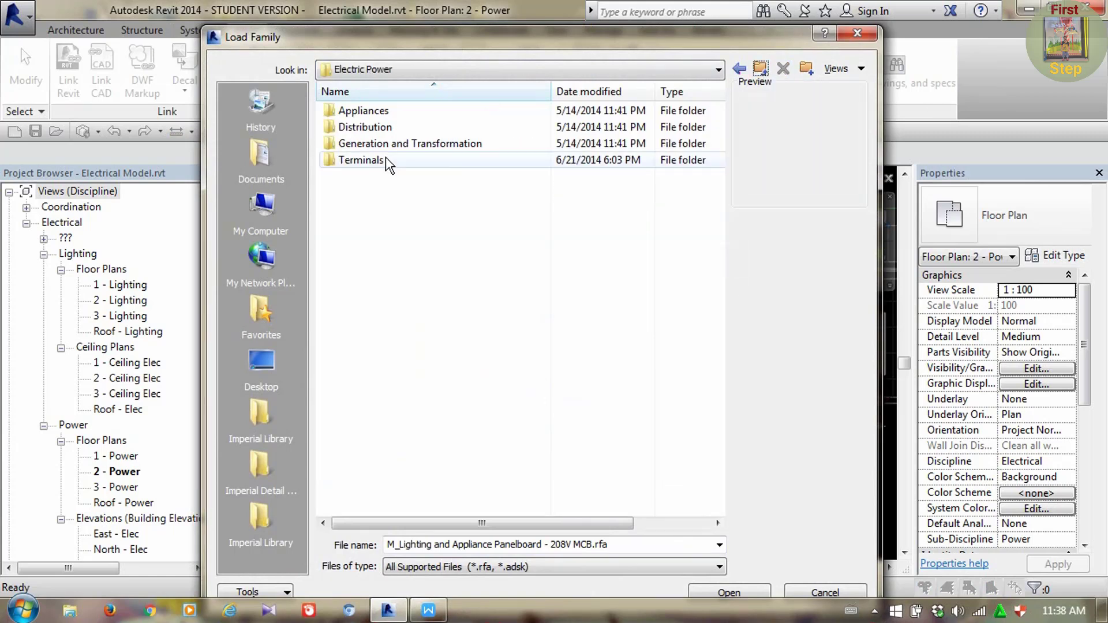
{"action": "double_click", "coordinate": [395, 145]}
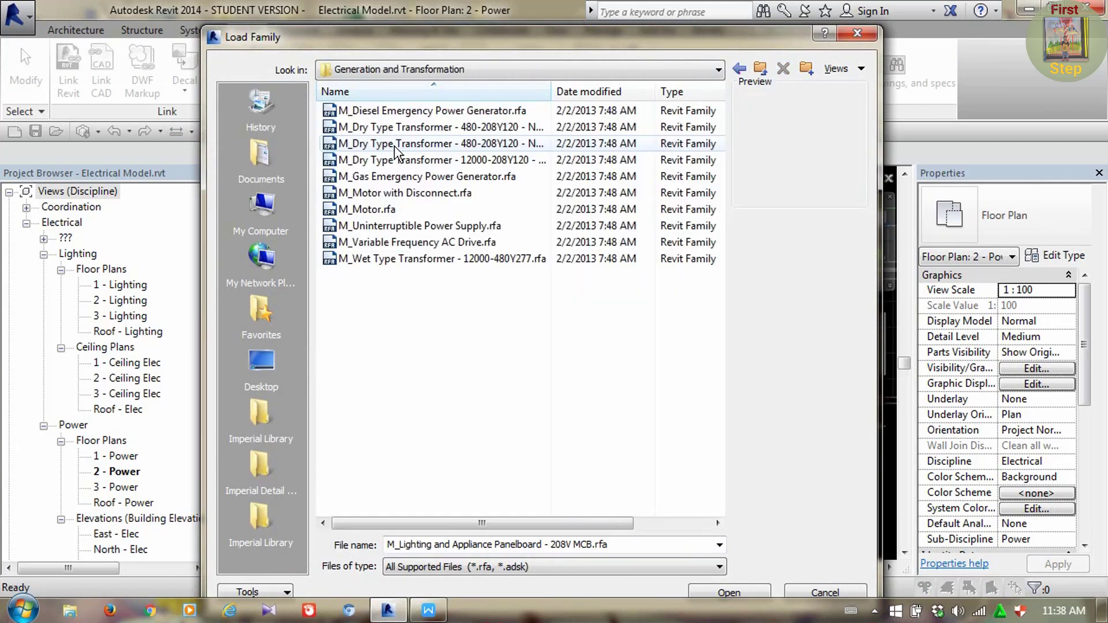
{"action": "left_click", "coordinate": [392, 128]}
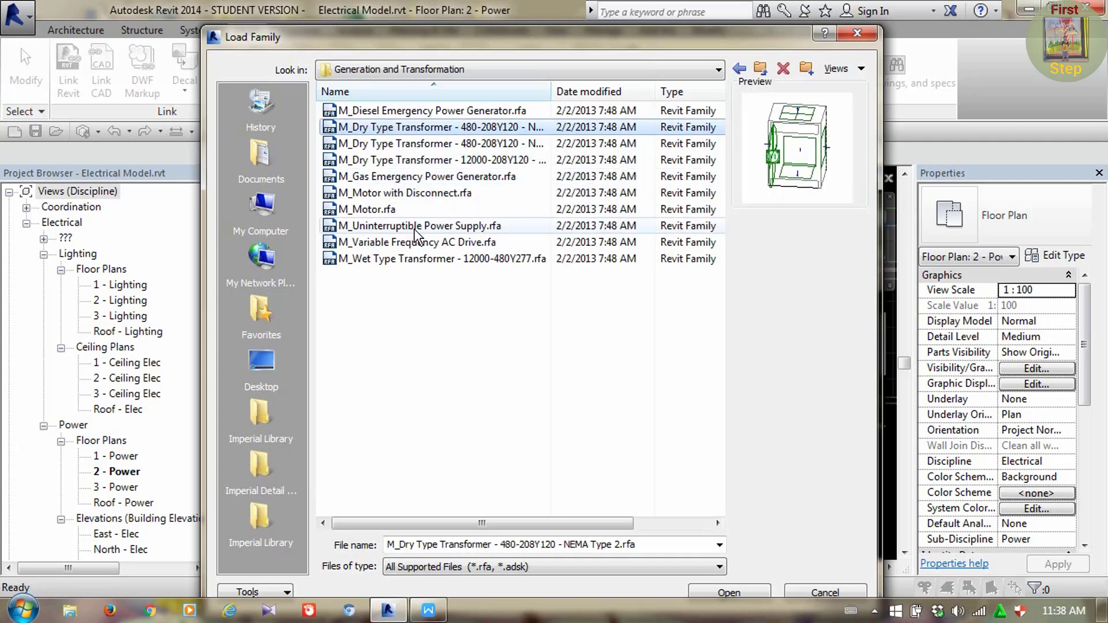
{"action": "left_click", "coordinate": [403, 164]}
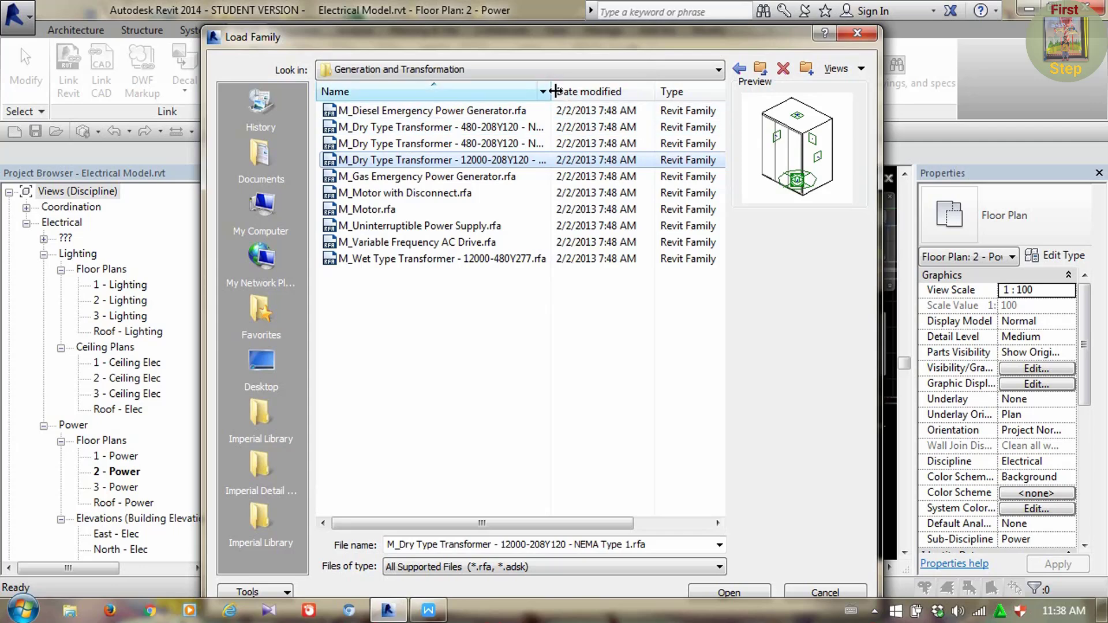
{"action": "left_click_drag", "start_coordinate": [555, 91], "coordinate": [624, 93]}
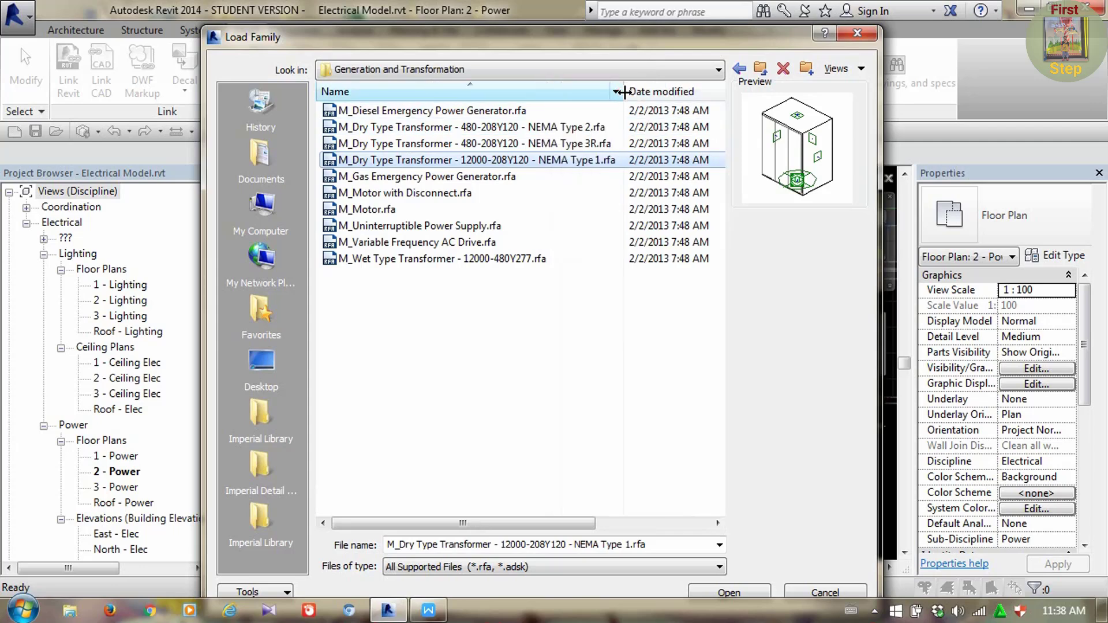
{"action": "left_click", "coordinate": [449, 127]}
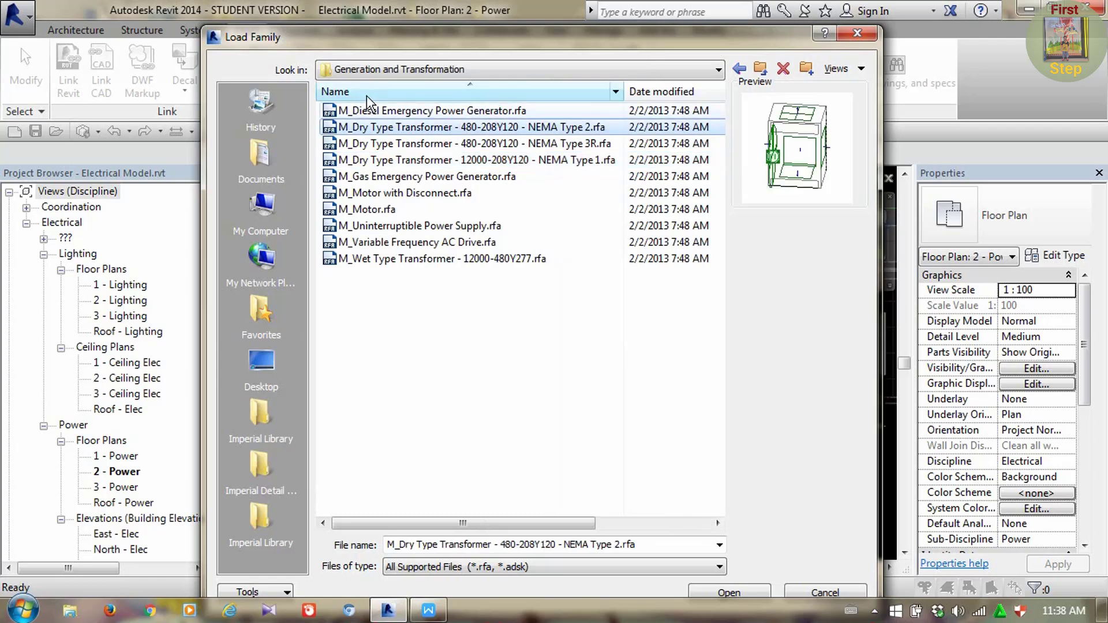
{"action": "left_click", "coordinate": [742, 594]}
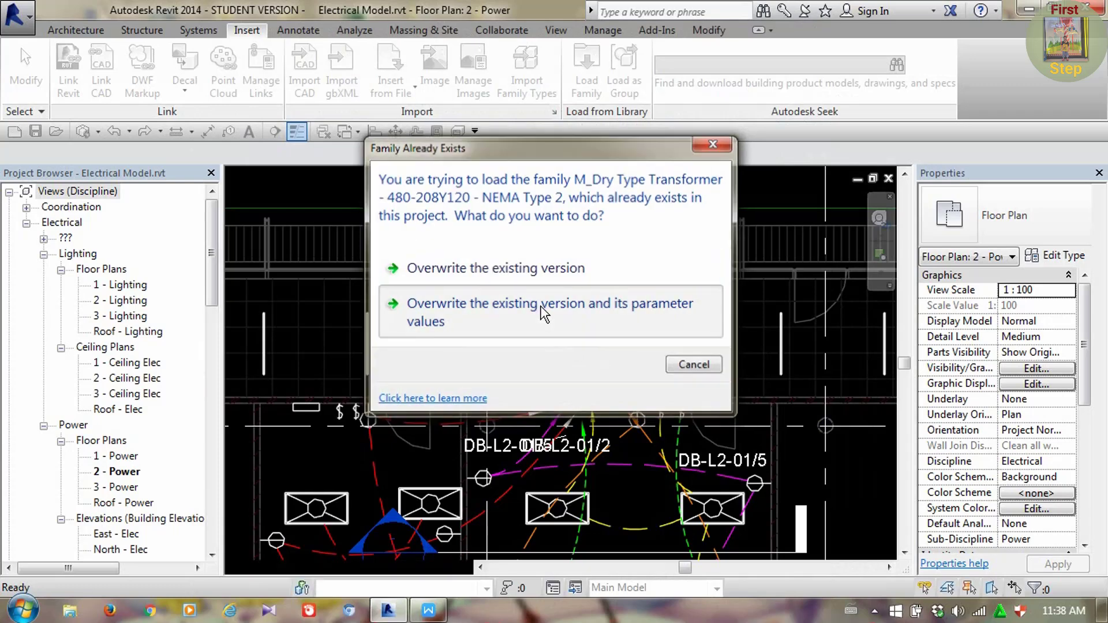
{"action": "left_click", "coordinate": [566, 432]}
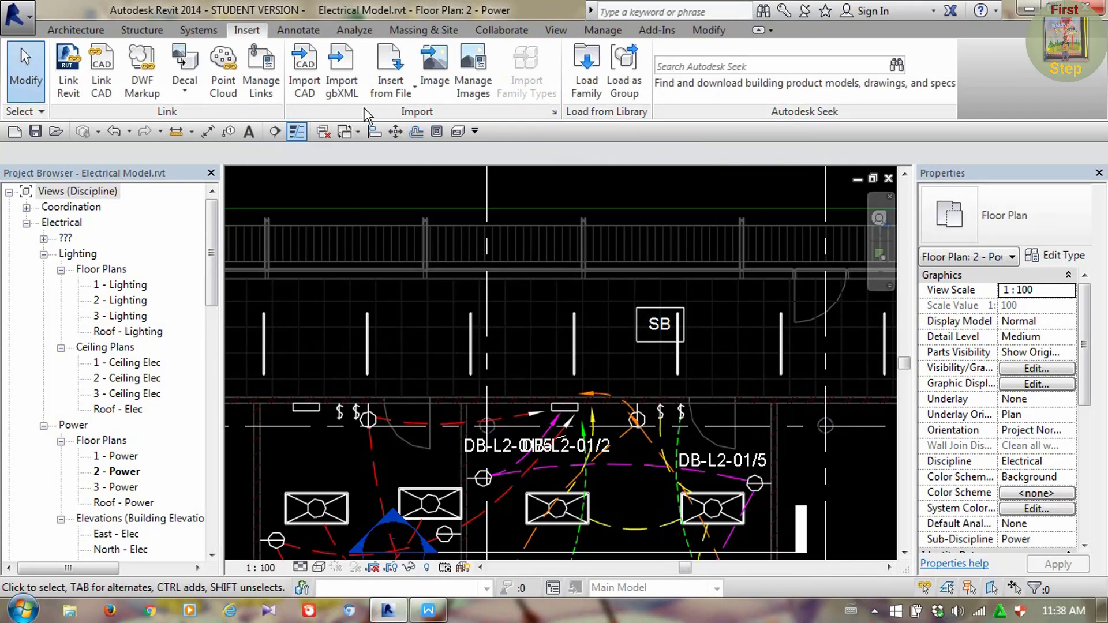
Place a 30 kVA M_Dry Type Transformer - 480-208Y120 - NEMA Type 2 in the corridor beside the SB switchboard, about 5694 mm from the vertical grid line
{"action": "left_click", "coordinate": [198, 30]}
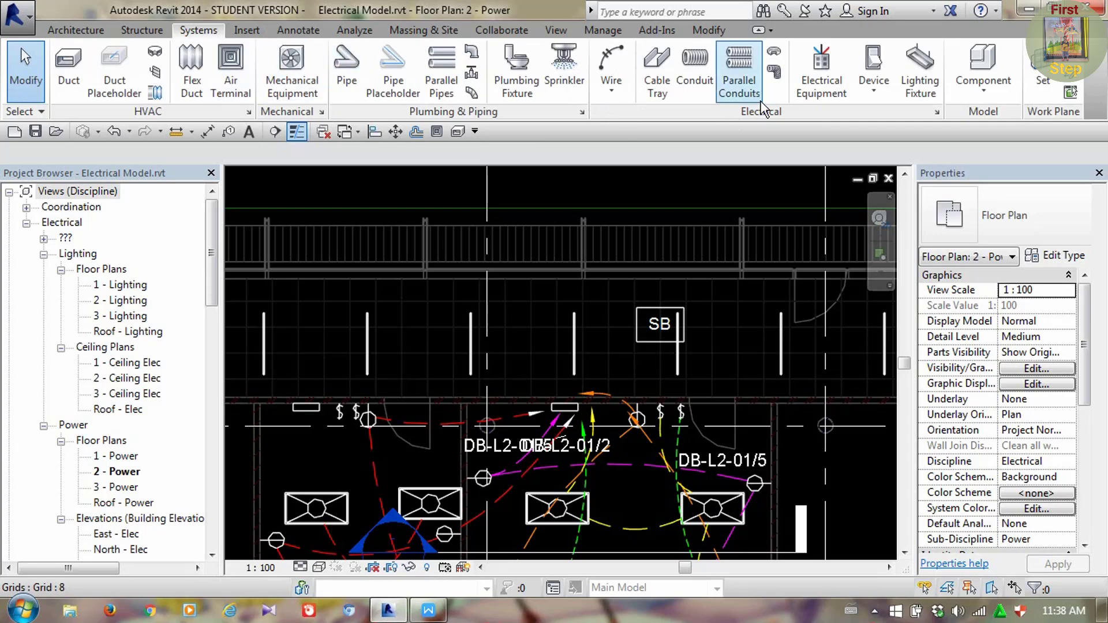
{"action": "left_click", "coordinate": [811, 86]}
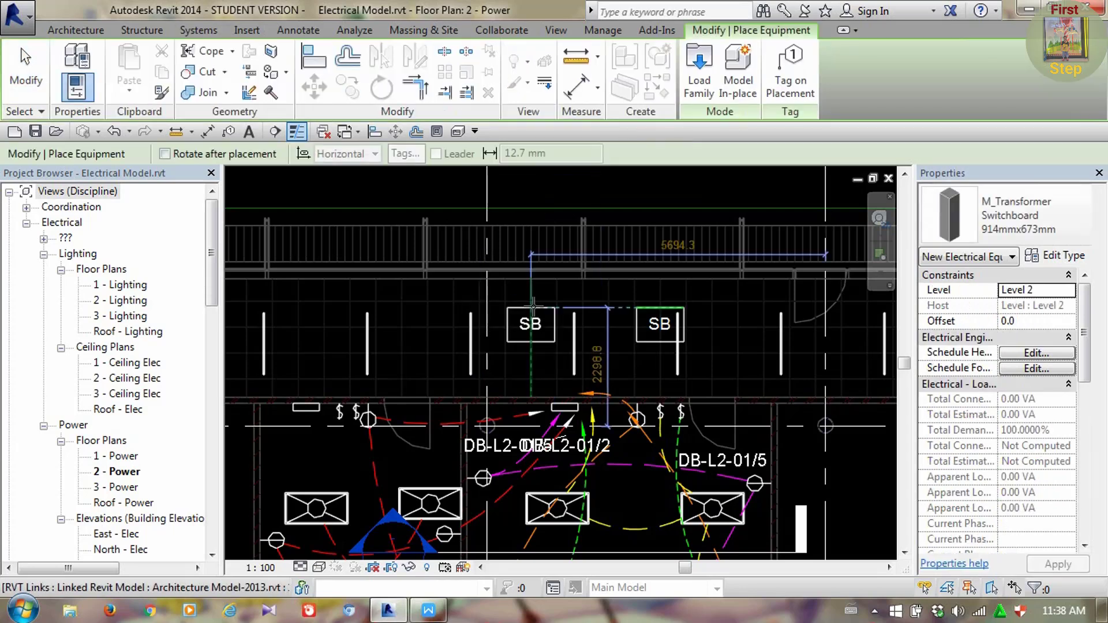
{"action": "left_click", "coordinate": [1026, 223]}
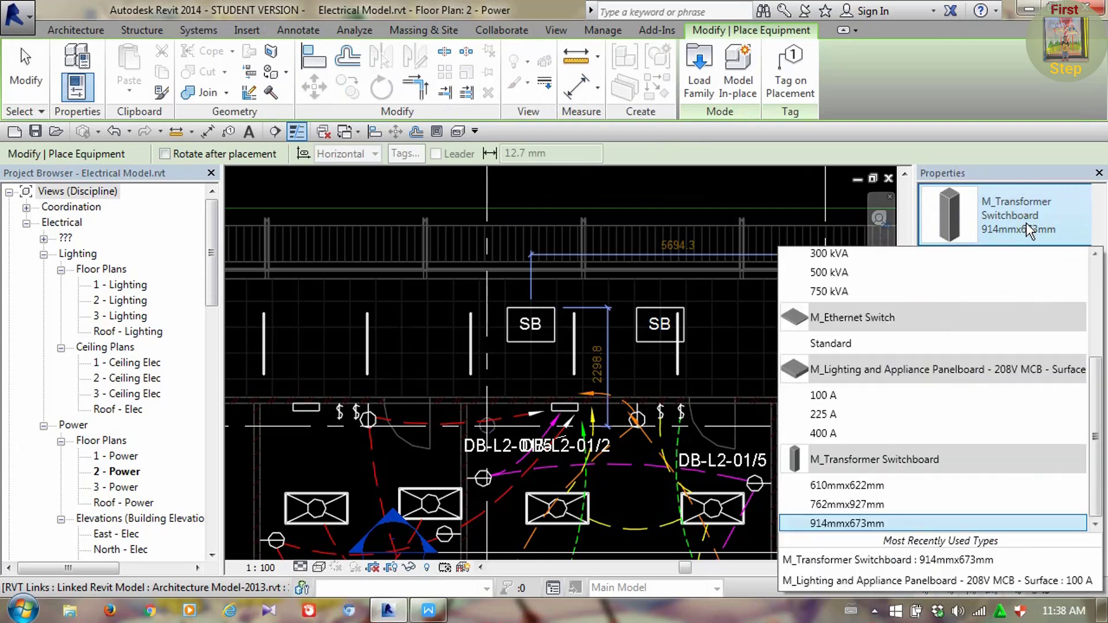
{"action": "scroll", "coordinate": [924, 359], "scroll_direction": "up", "scroll_amount": 2}
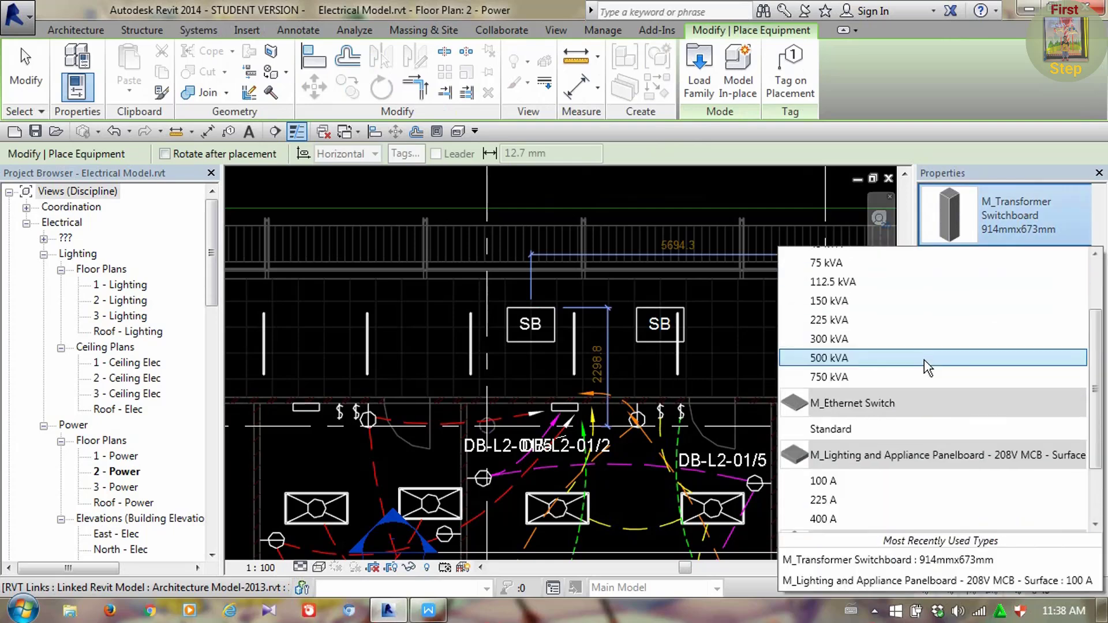
{"action": "scroll", "coordinate": [923, 367], "scroll_direction": "up", "scroll_amount": 1}
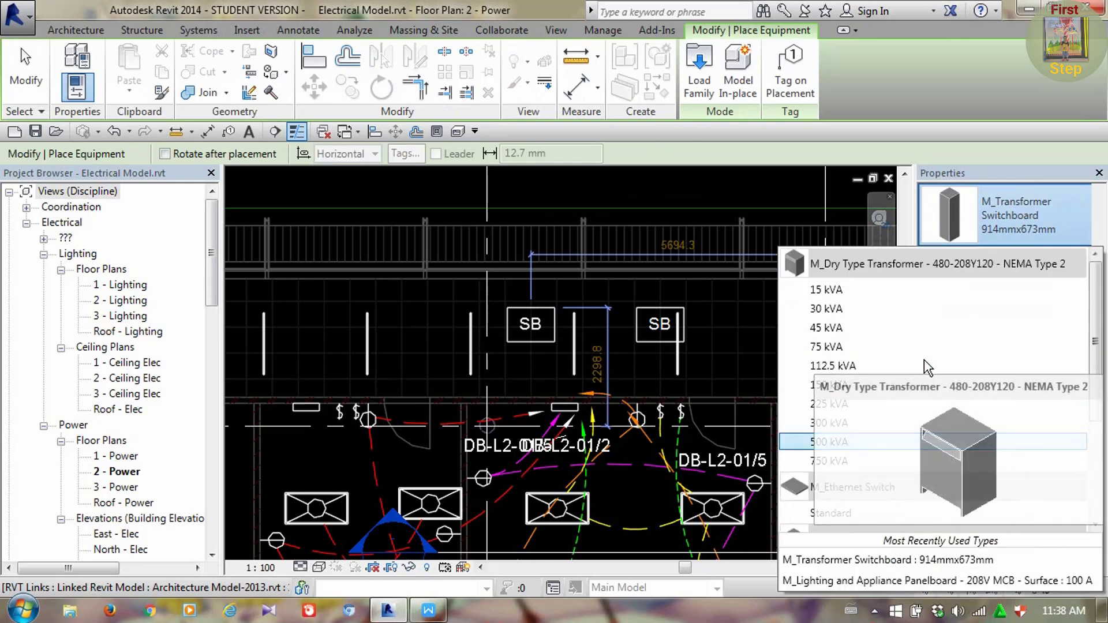
{"action": "left_click", "coordinate": [850, 294]}
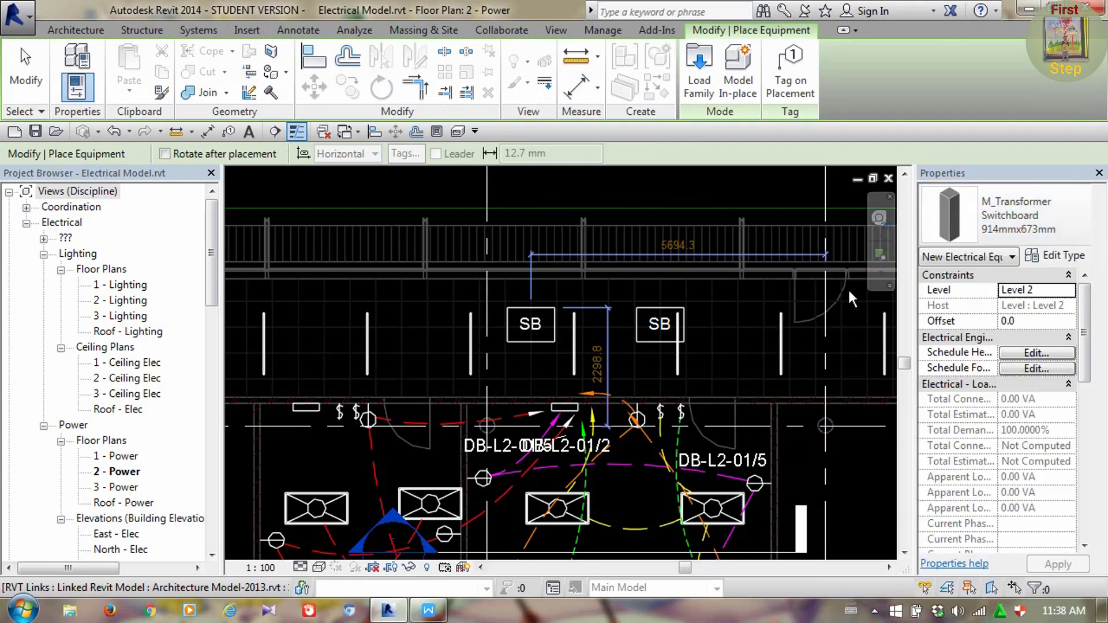
{"action": "left_click", "coordinate": [1006, 232]}
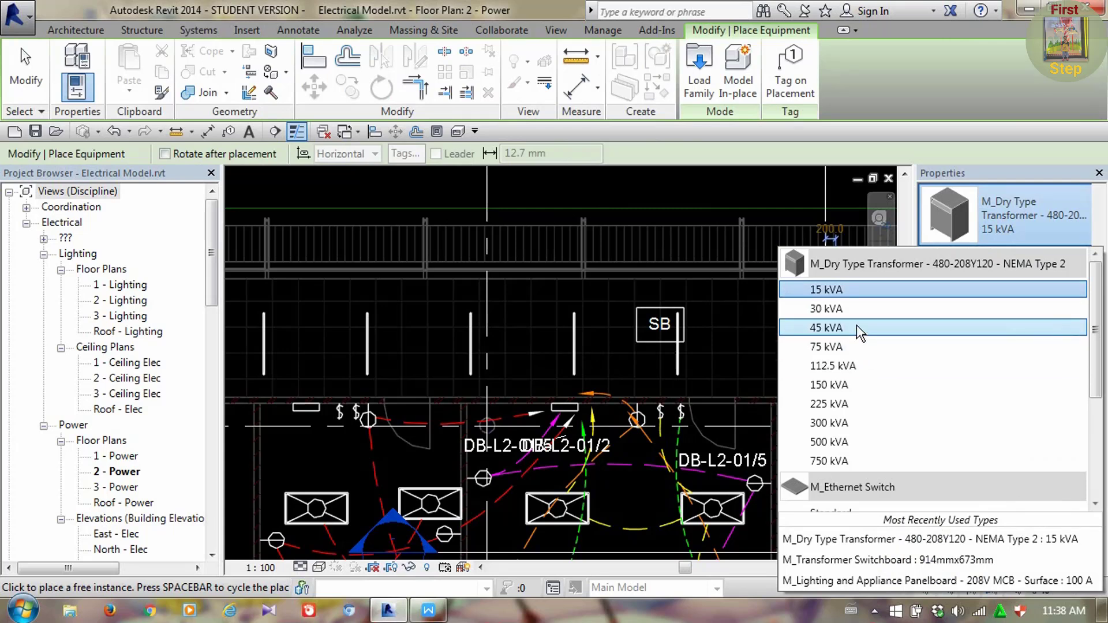
{"action": "left_click", "coordinate": [857, 309]}
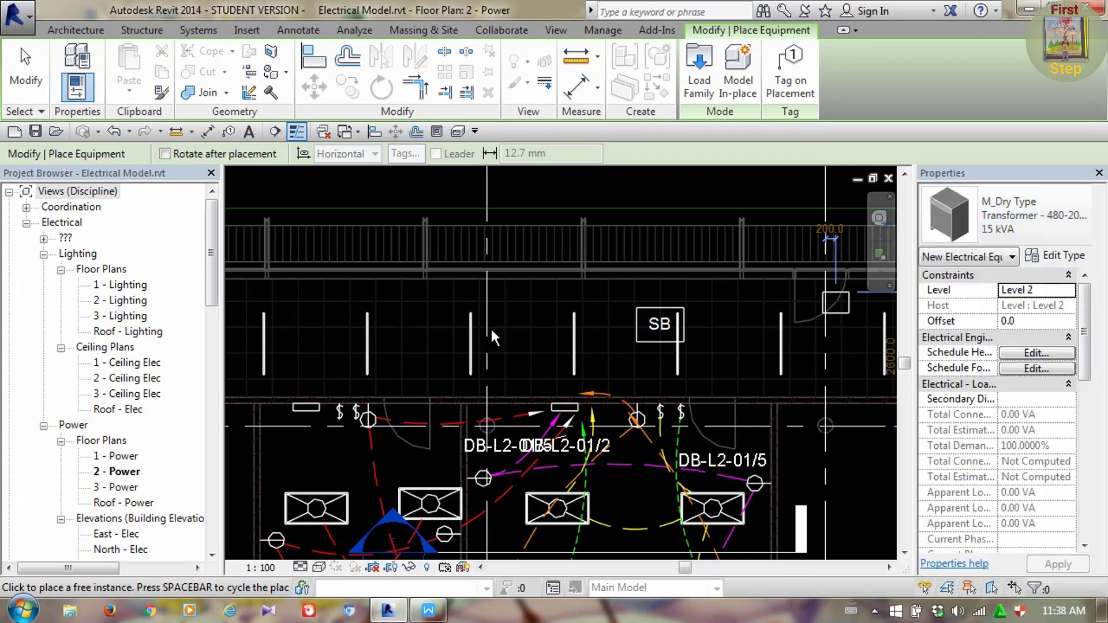
{"action": "left_click", "coordinate": [536, 313]}
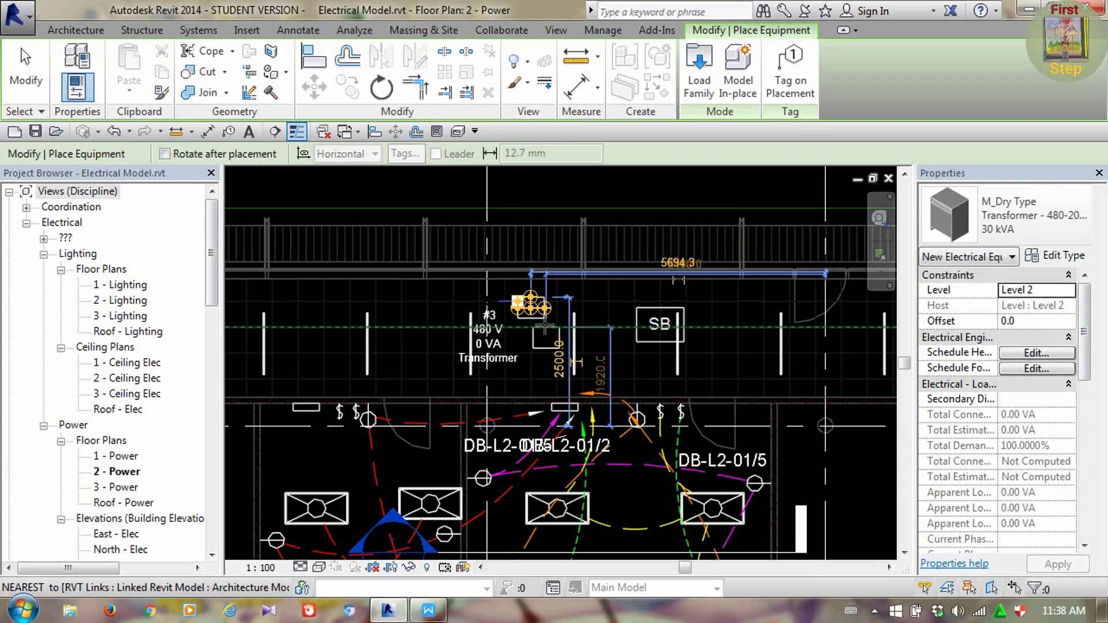
{"action": "key", "text": "Escape"}
{"action": "key", "text": "Escape"}
Open the placed dry type transformer's family for editing and select its power connector
{"action": "left_click", "coordinate": [535, 314]}
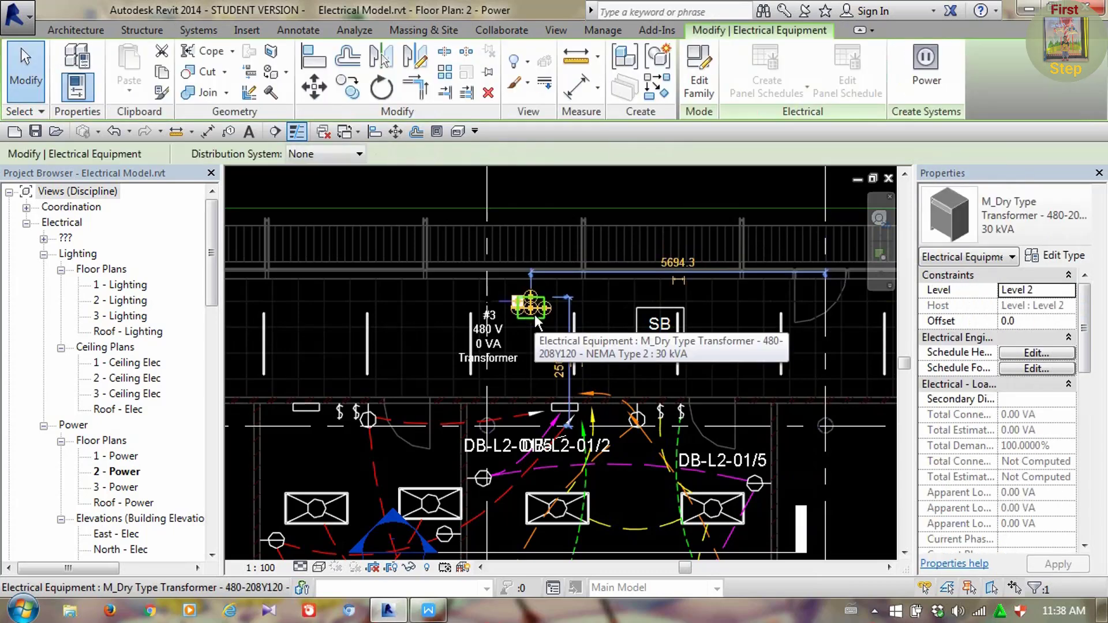
{"action": "left_click", "coordinate": [698, 88]}
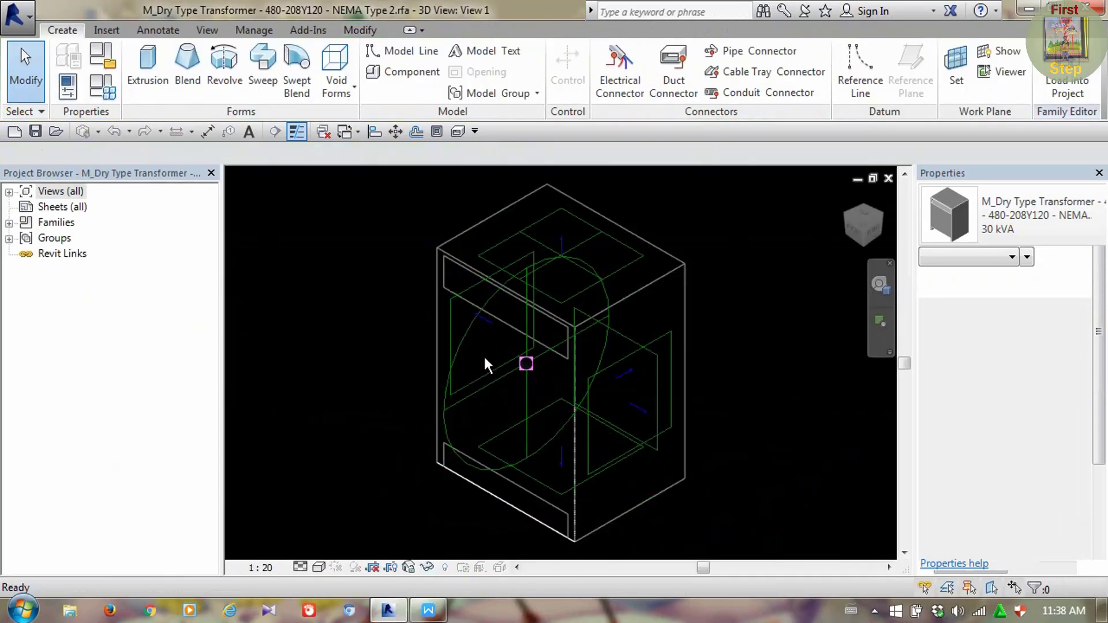
{"action": "left_click", "coordinate": [463, 336]}
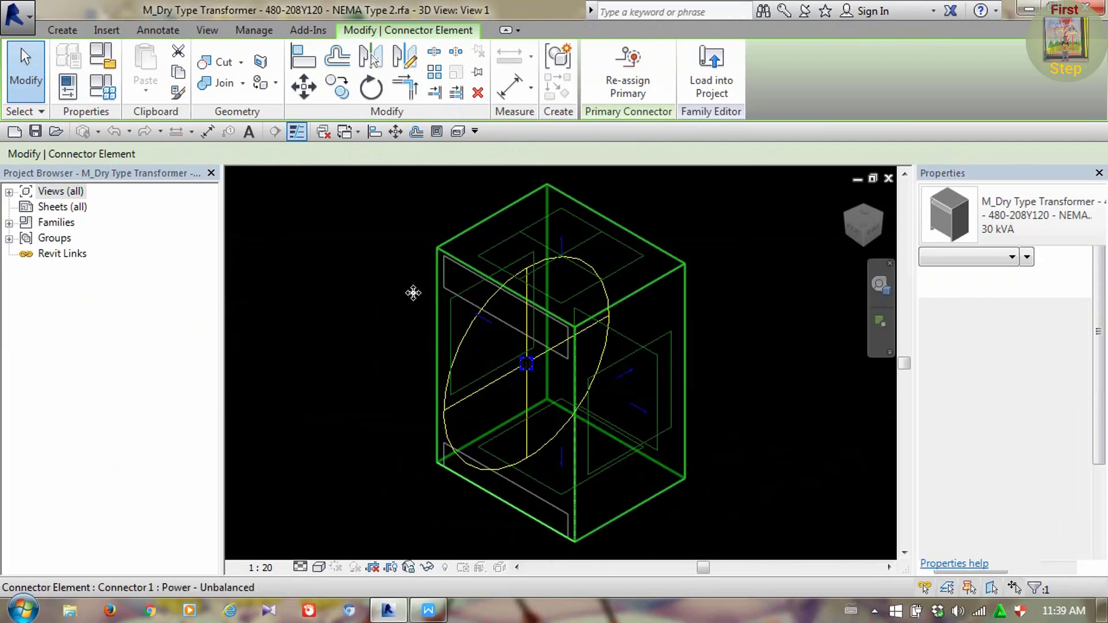
Display the connector's properties and inspect which family parameter its Voltage is associated with
{"action": "left_click", "coordinate": [219, 30]}
{"action": "left_click", "coordinate": [564, 86]}
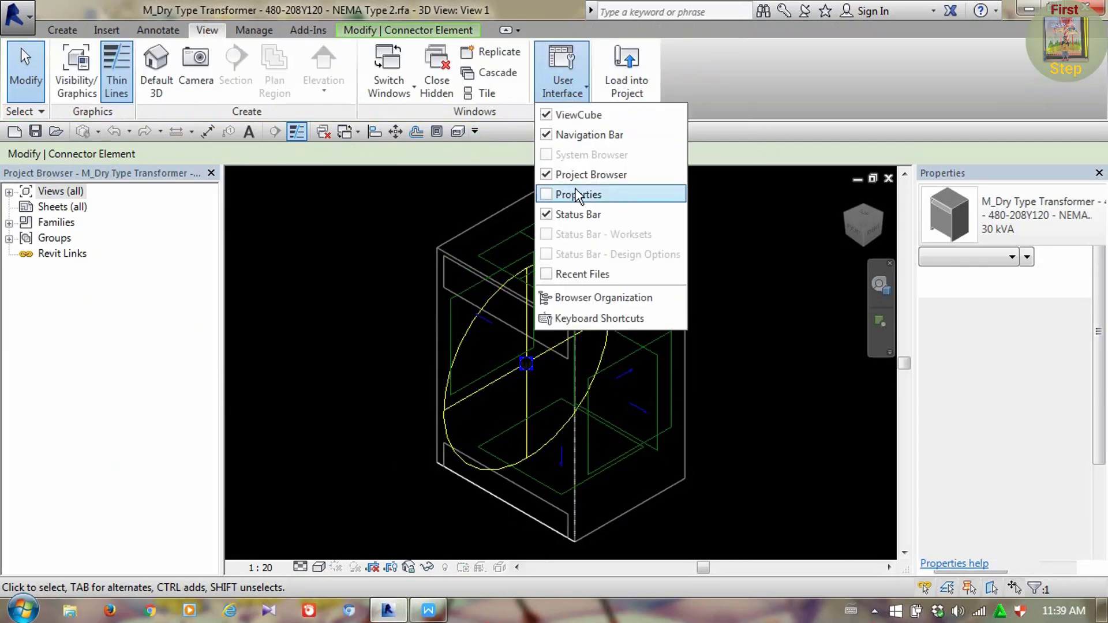
{"action": "left_click", "coordinate": [579, 195]}
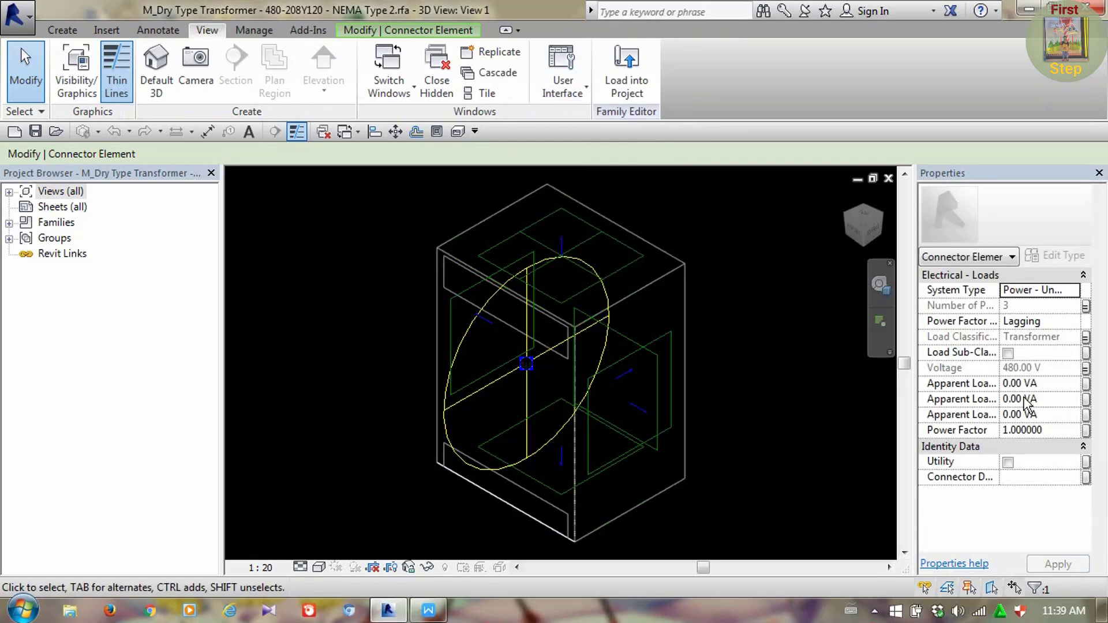
{"action": "left_click", "coordinate": [1086, 370]}
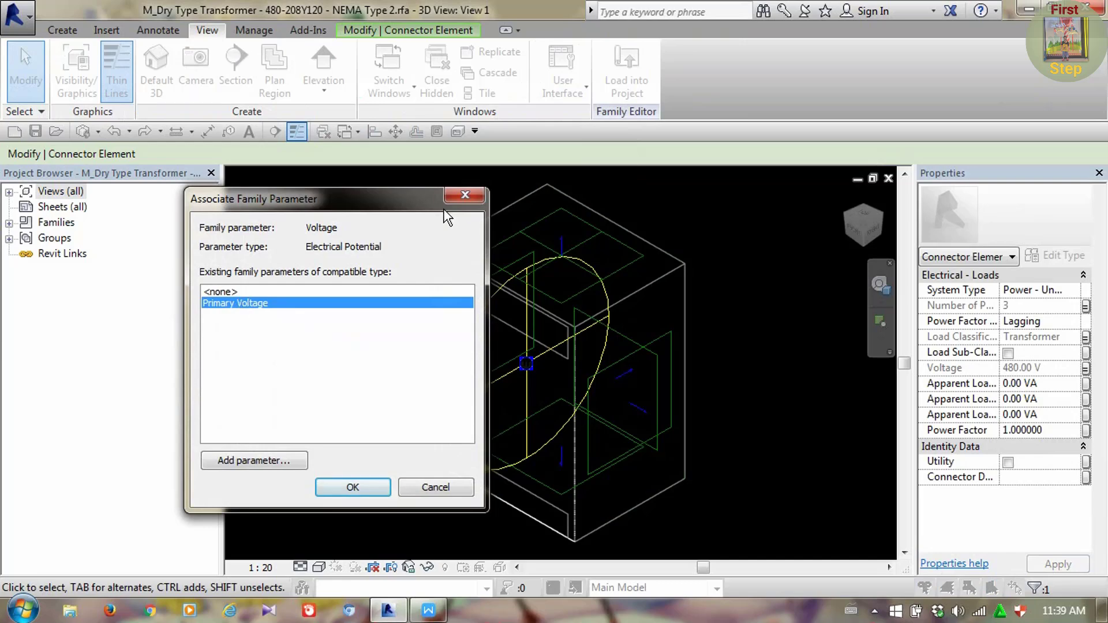
{"action": "left_click", "coordinate": [463, 197]}
Set the Primary Voltage of the 15 kVA family type to 6600 V
{"action": "left_click", "coordinate": [61, 31]}
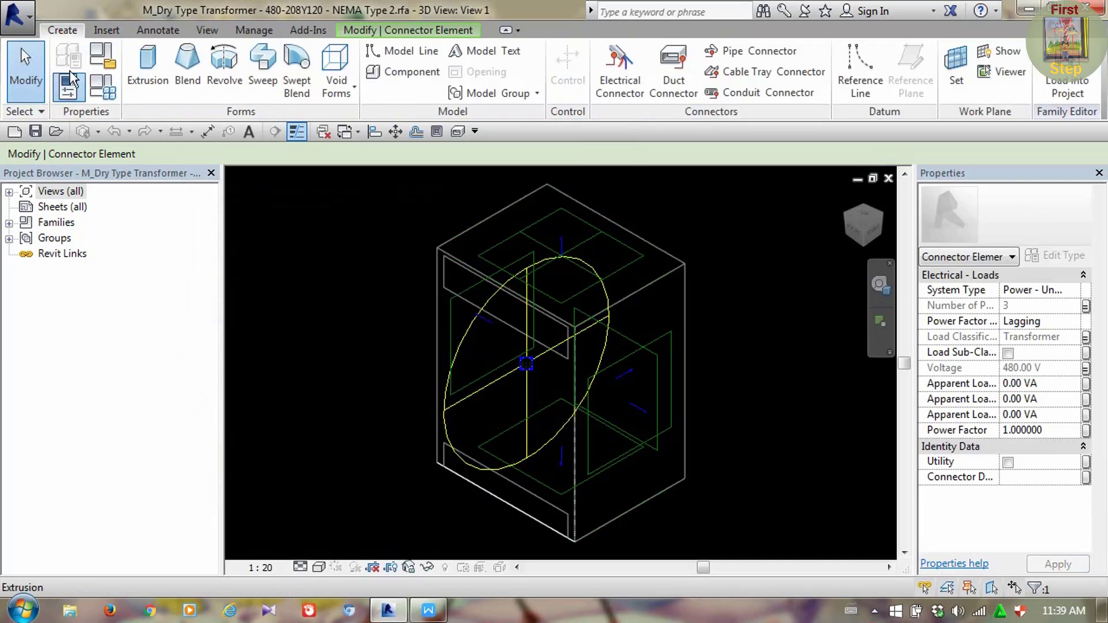
{"action": "left_click", "coordinate": [67, 86]}
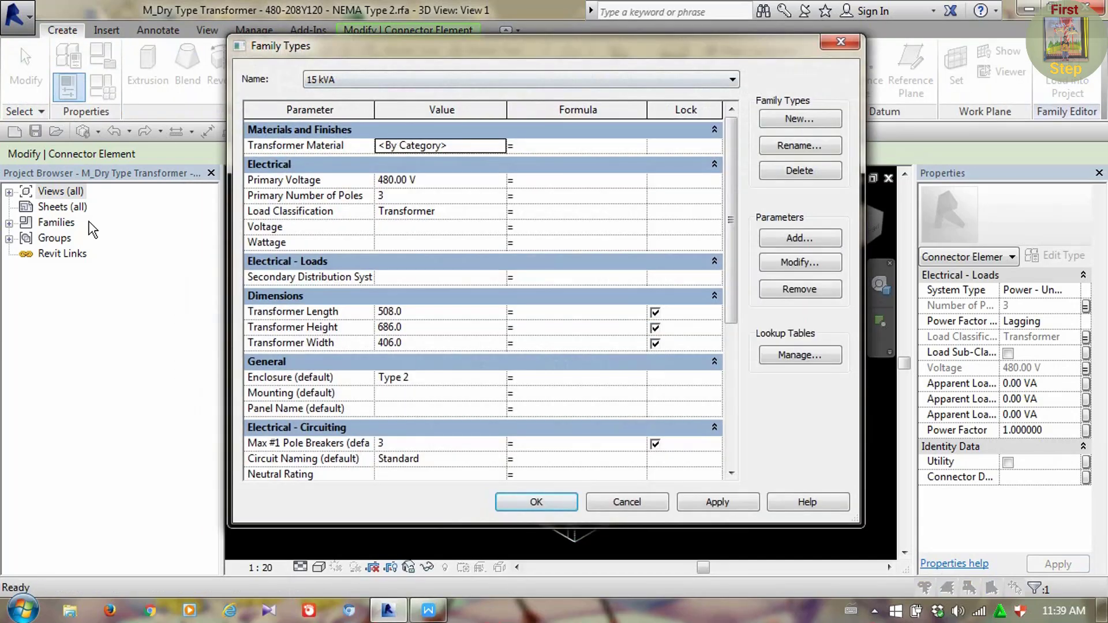
{"action": "left_click", "coordinate": [420, 177]}
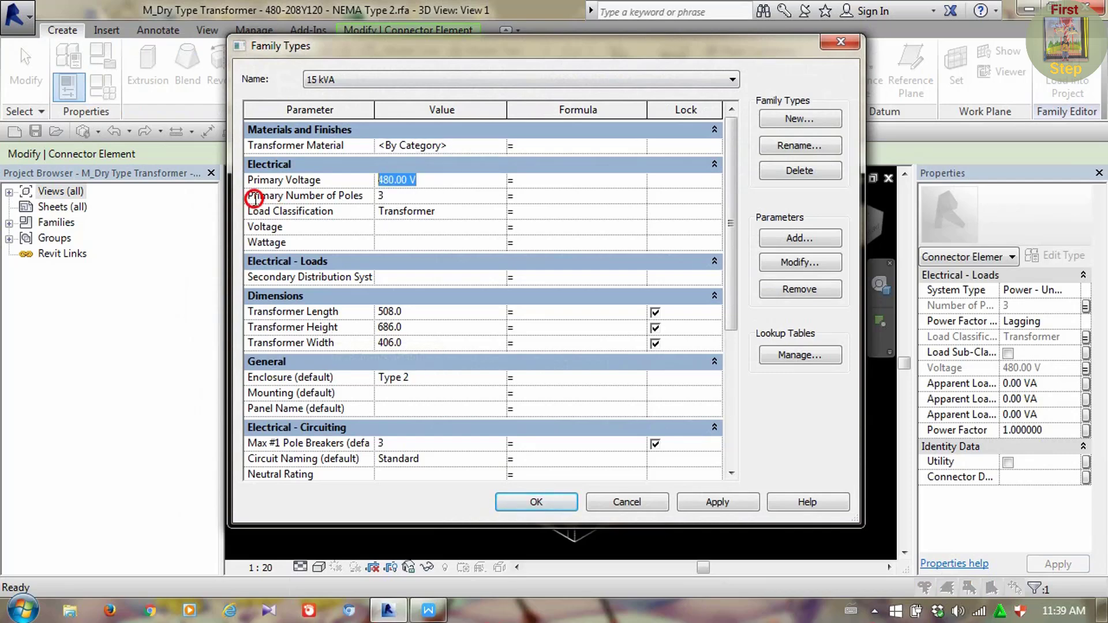
{"action": "type", "text": "6"}
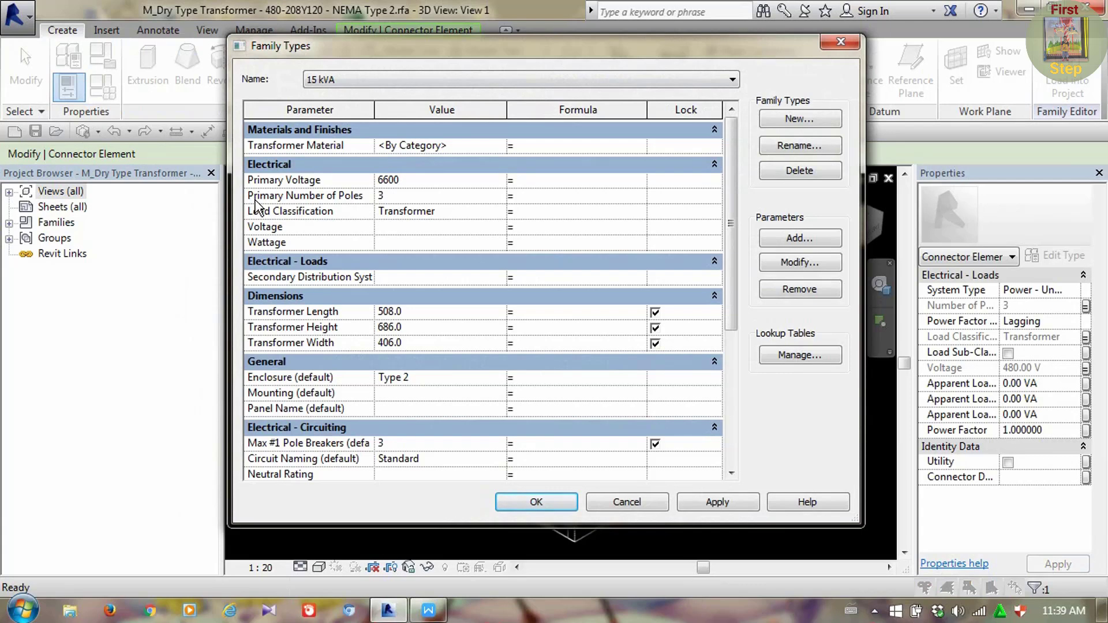
{"action": "type", "text": "600"}
Check the choices for the 15 kVA type's Secondary Distribution System, leave it blank, and apply the family type changes
{"action": "left_click", "coordinate": [462, 277]}
{"action": "left_click", "coordinate": [498, 278]}
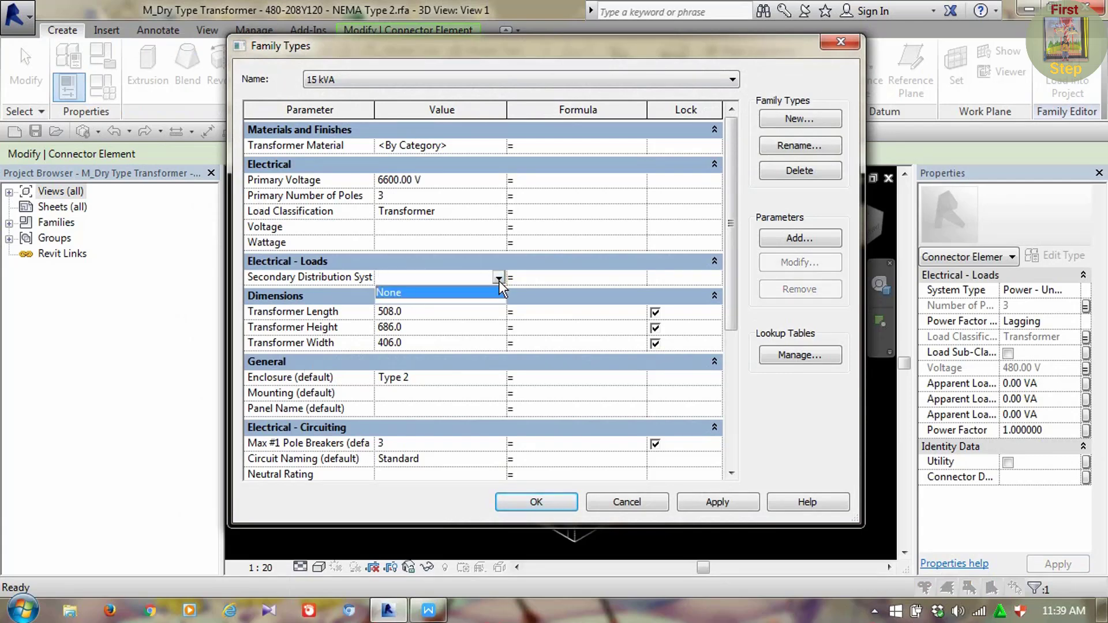
{"action": "left_click", "coordinate": [423, 278]}
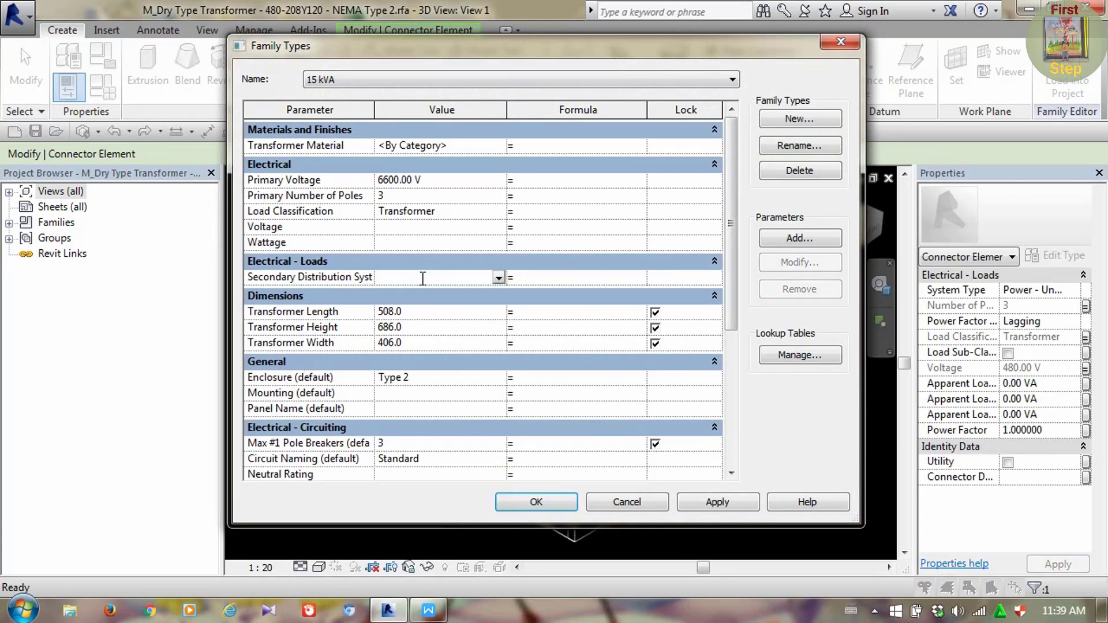
{"action": "left_click", "coordinate": [710, 503]}
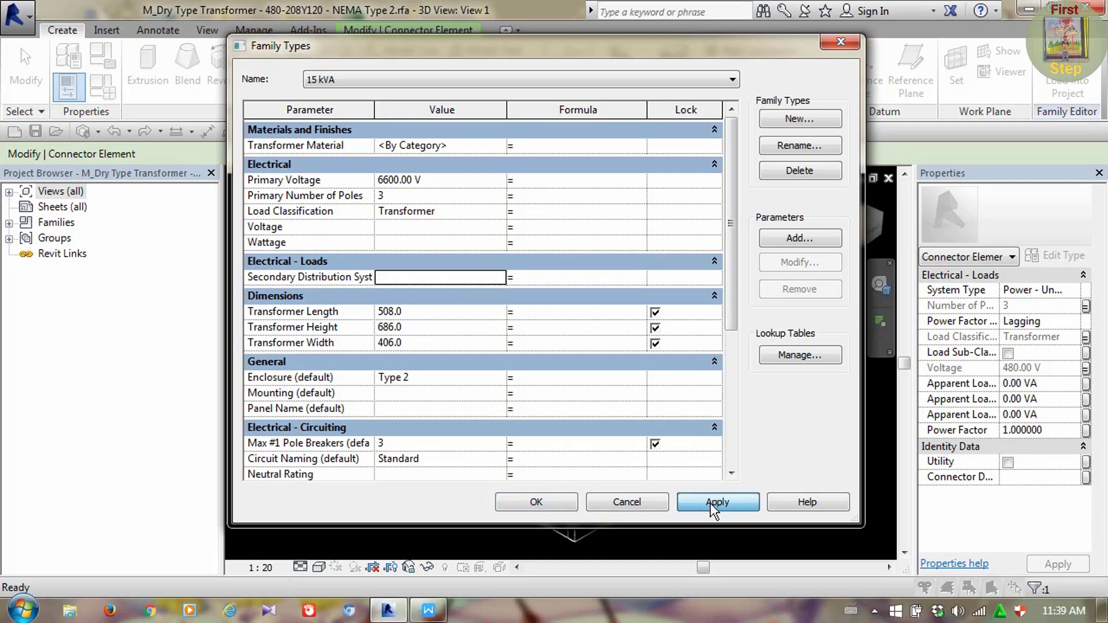
{"action": "left_click", "coordinate": [522, 504]}
Load the edited transformer family into Electrical Model.rvt, overwriting the existing version and its parameter values
{"action": "left_click", "coordinate": [710, 185]}
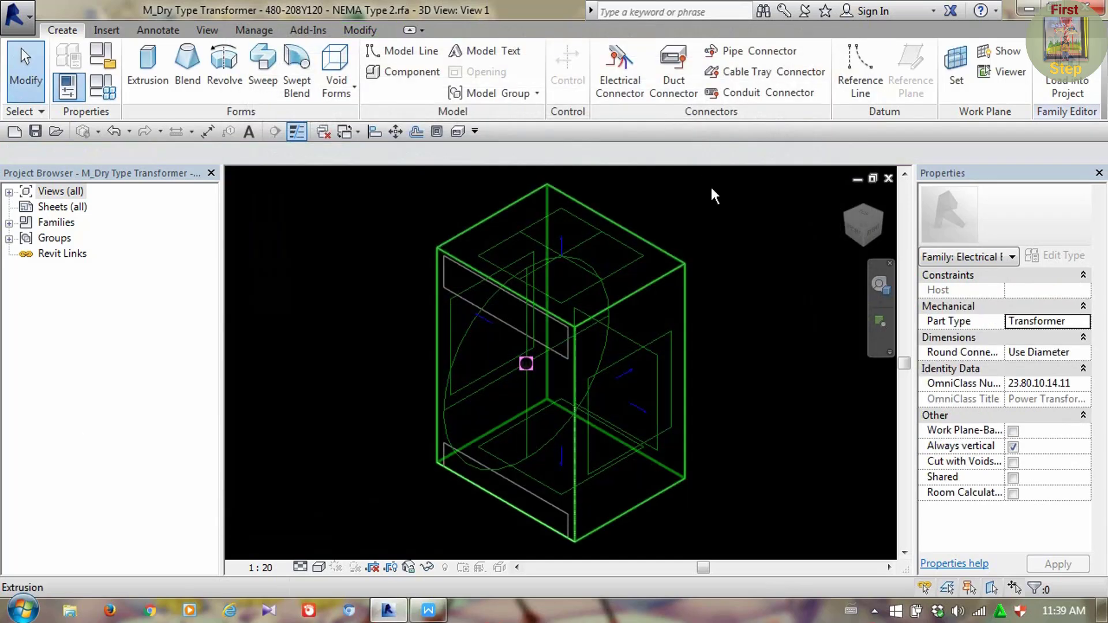
{"action": "left_click", "coordinate": [1056, 85]}
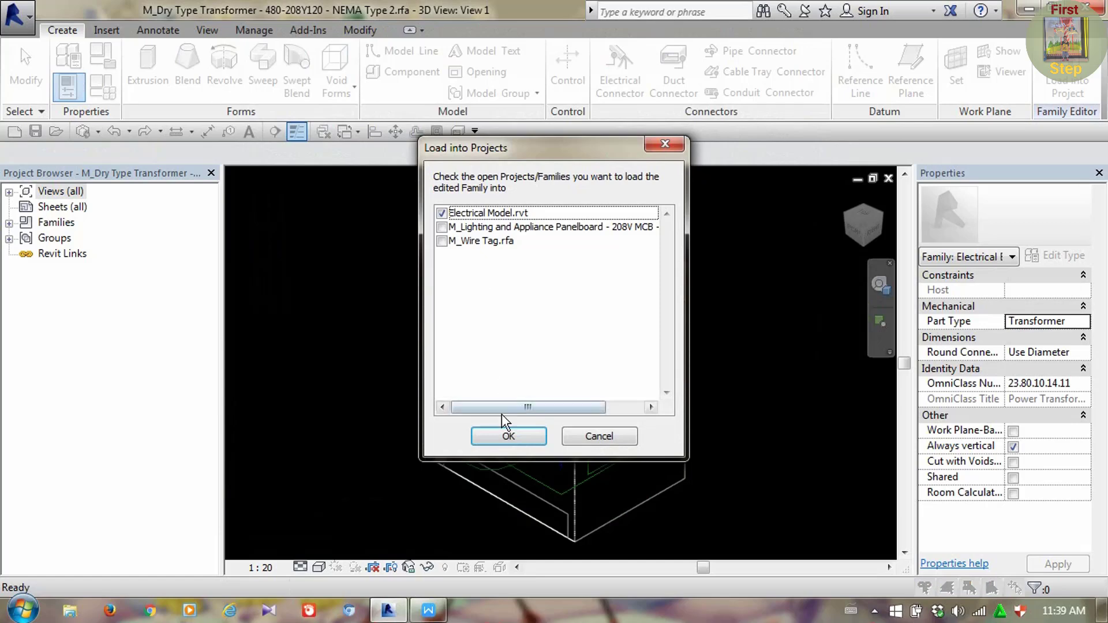
{"action": "left_click", "coordinate": [507, 436]}
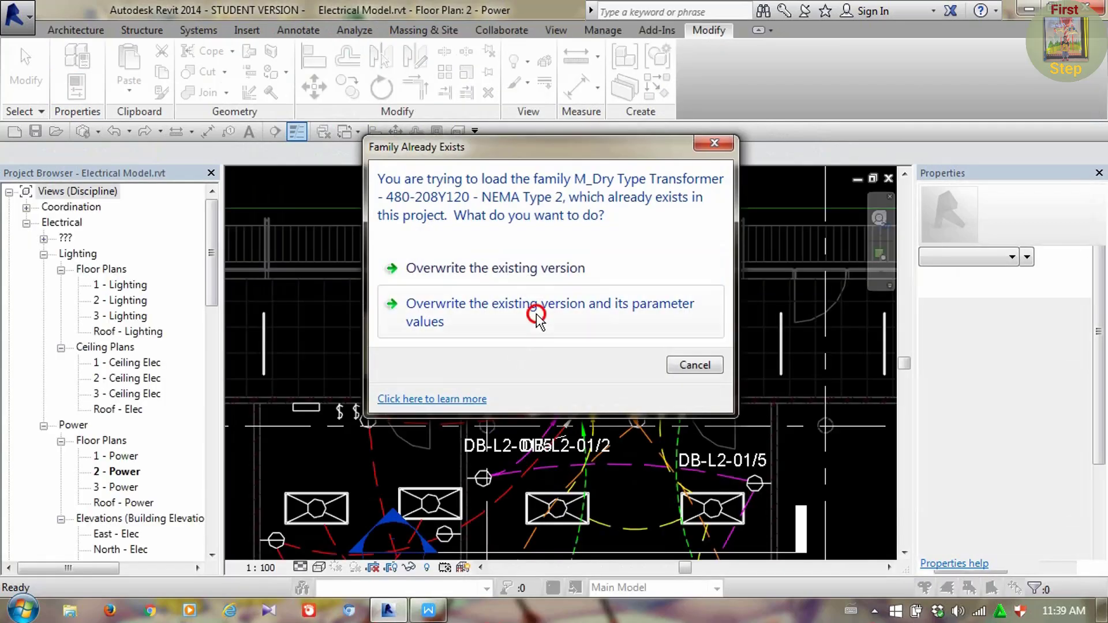
{"action": "left_click", "coordinate": [536, 313]}
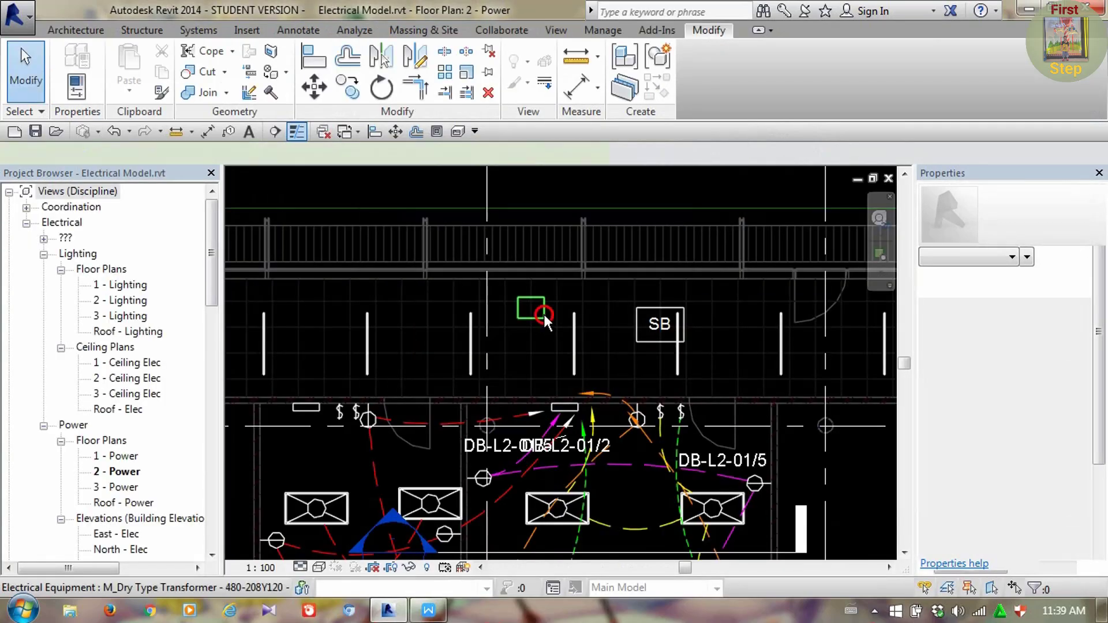
Select the placed transformer in the corridor and check which distribution systems can be assigned to it
{"action": "left_click", "coordinate": [543, 313]}
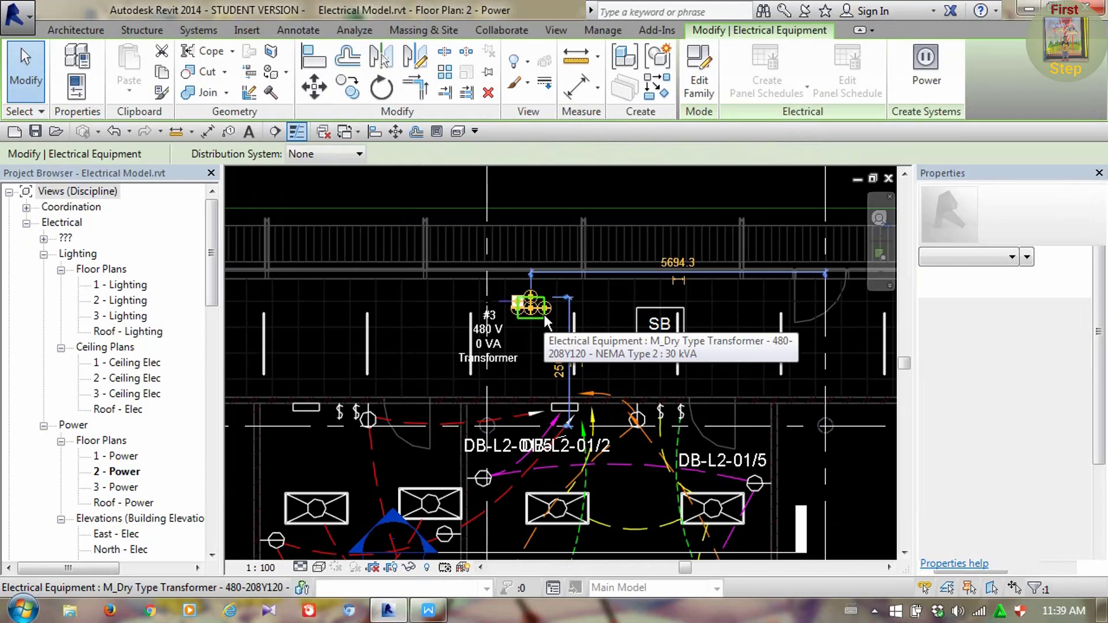
{"action": "left_click", "coordinate": [360, 154]}
{"action": "left_click", "coordinate": [359, 156]}
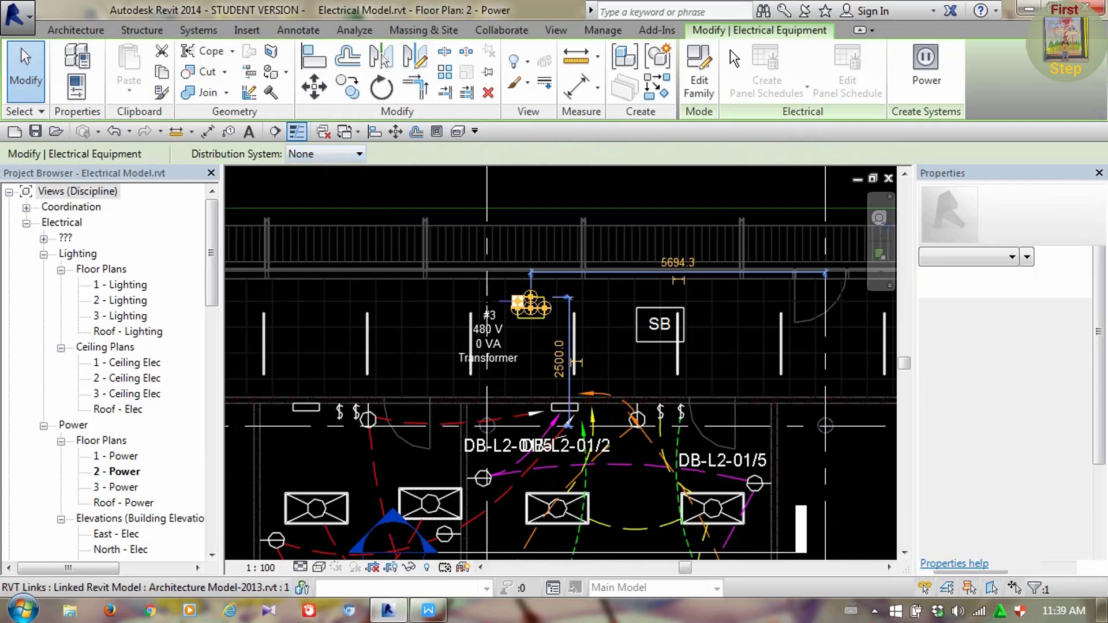
Display the placed transformer's instance properties and look through its electrical load parameters
{"action": "left_click", "coordinate": [555, 30]}
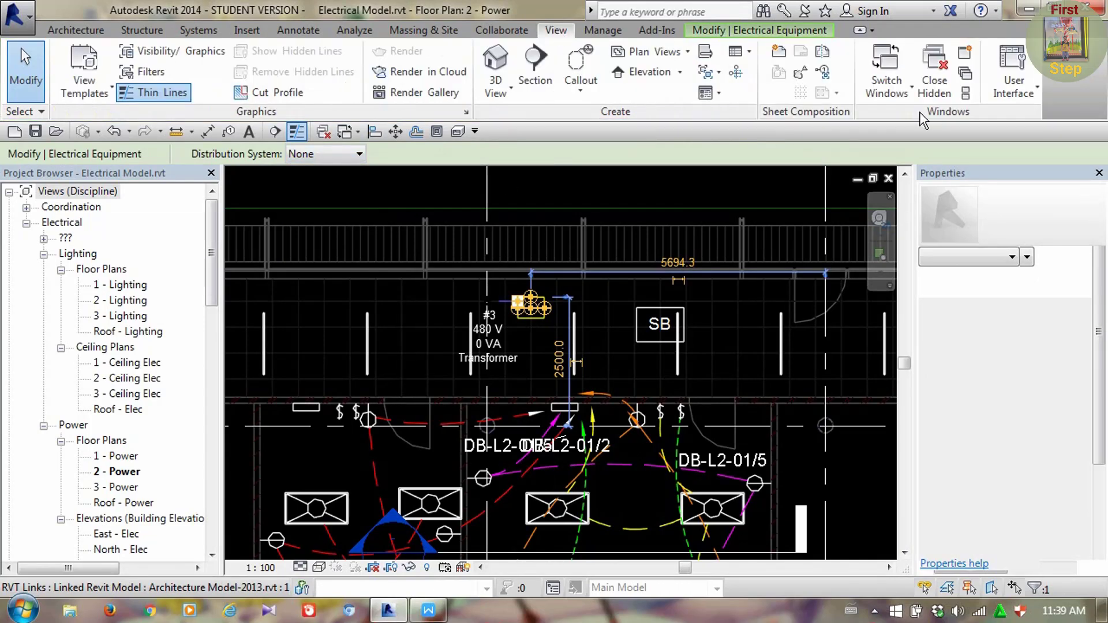
{"action": "left_click", "coordinate": [1012, 92]}
{"action": "left_click", "coordinate": [982, 195]}
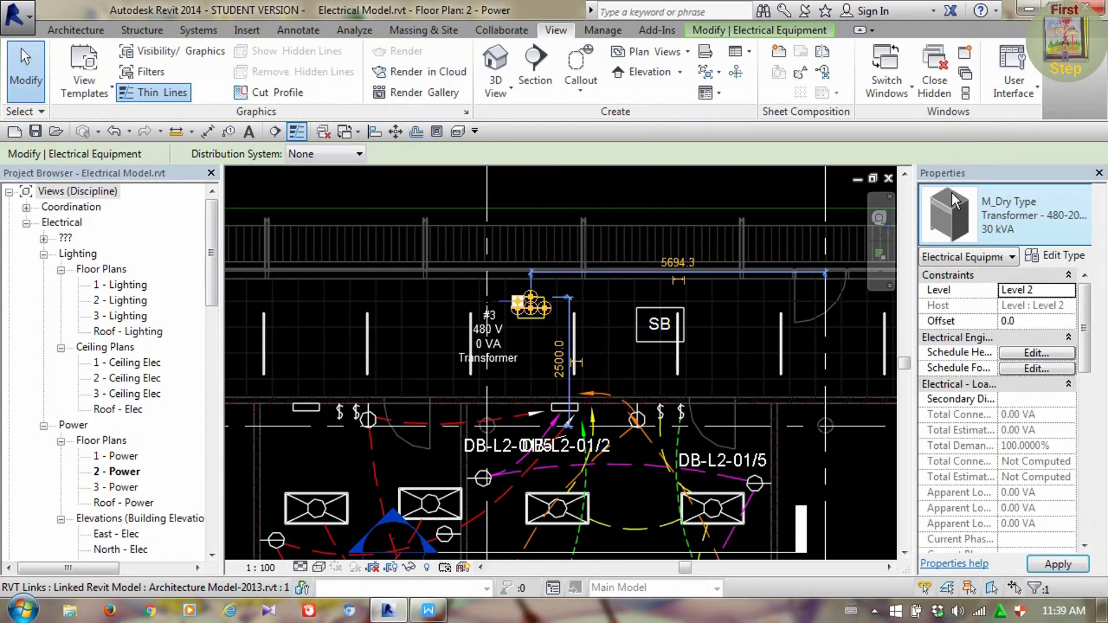
{"action": "left_click_drag", "start_coordinate": [1085, 346], "coordinate": [1103, 317]}
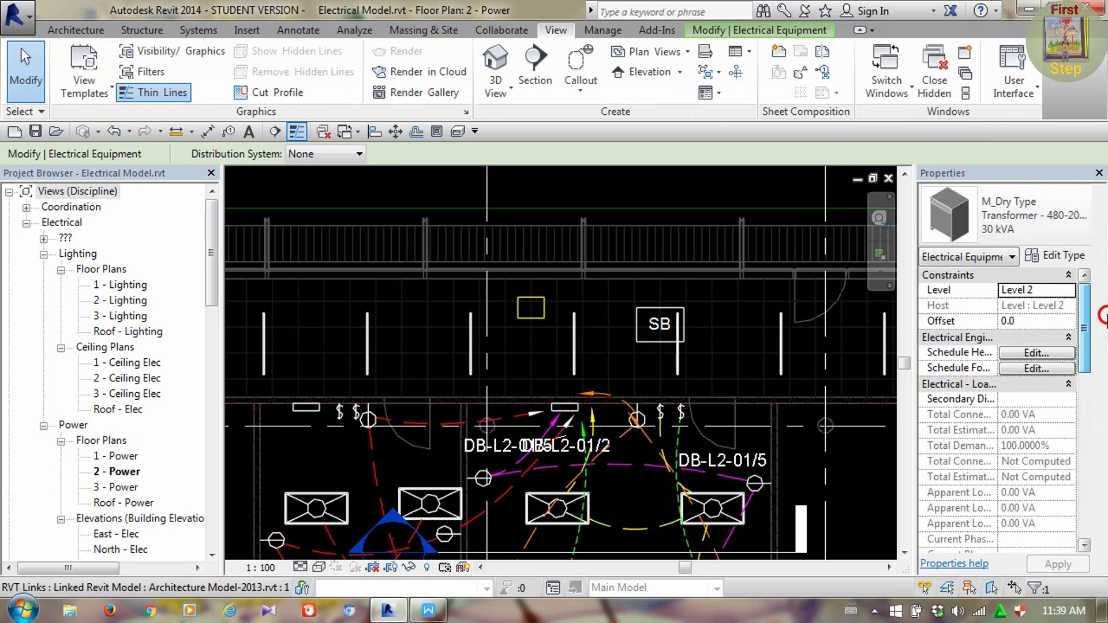
Review the transformer's available types, keep 30 kVA, and recheck its Distribution System choices
{"action": "left_click", "coordinate": [1049, 228]}
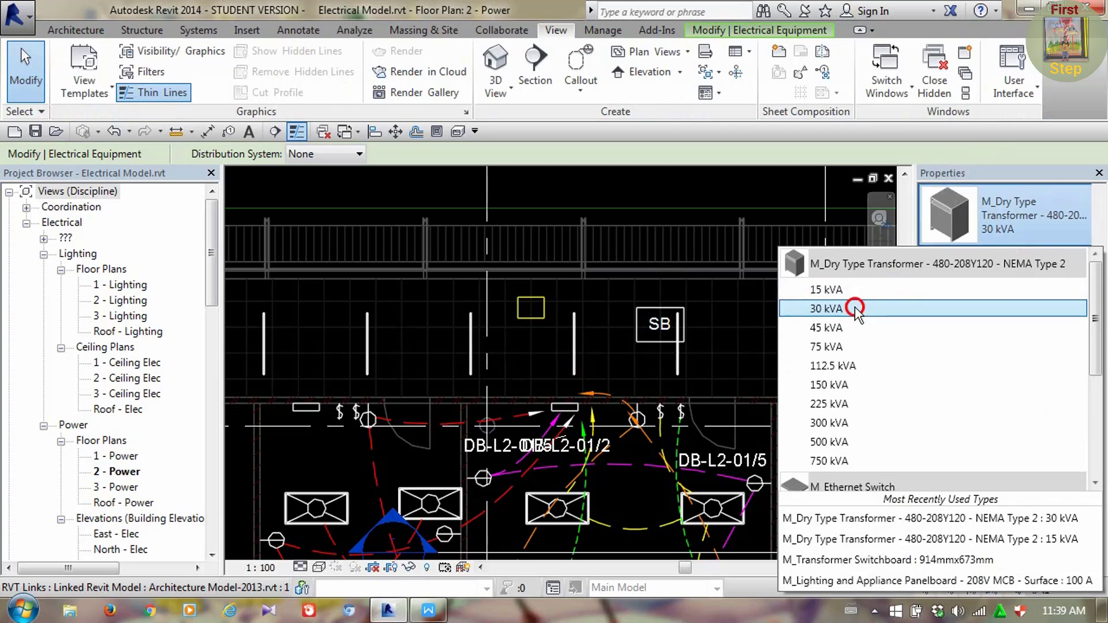
{"action": "left_click", "coordinate": [854, 308]}
{"action": "left_click", "coordinate": [1024, 229]}
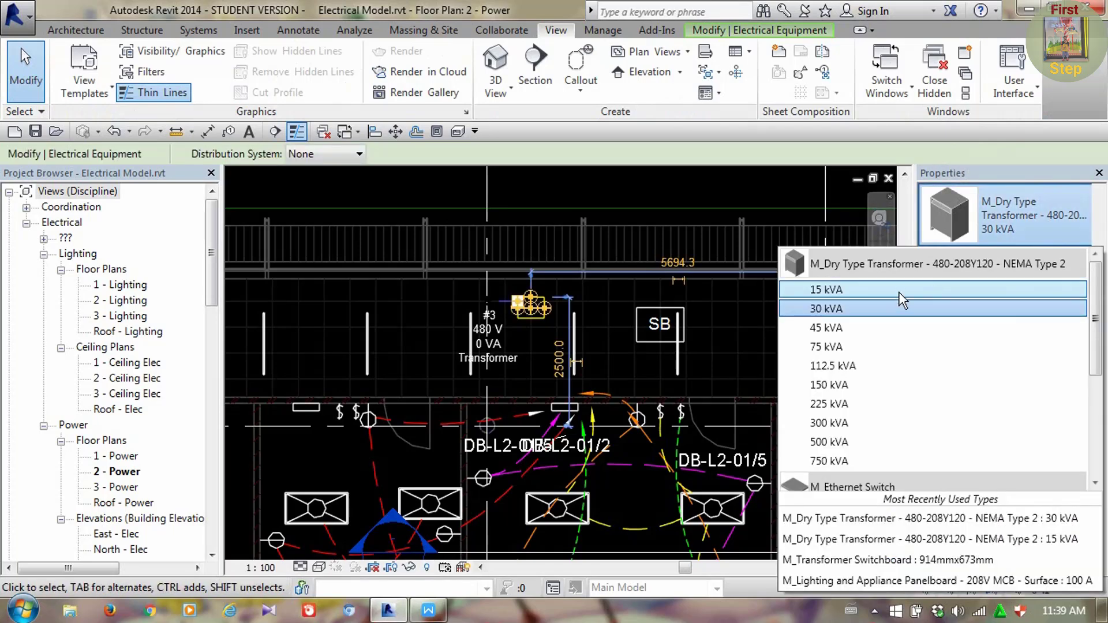
{"action": "left_click", "coordinate": [871, 301]}
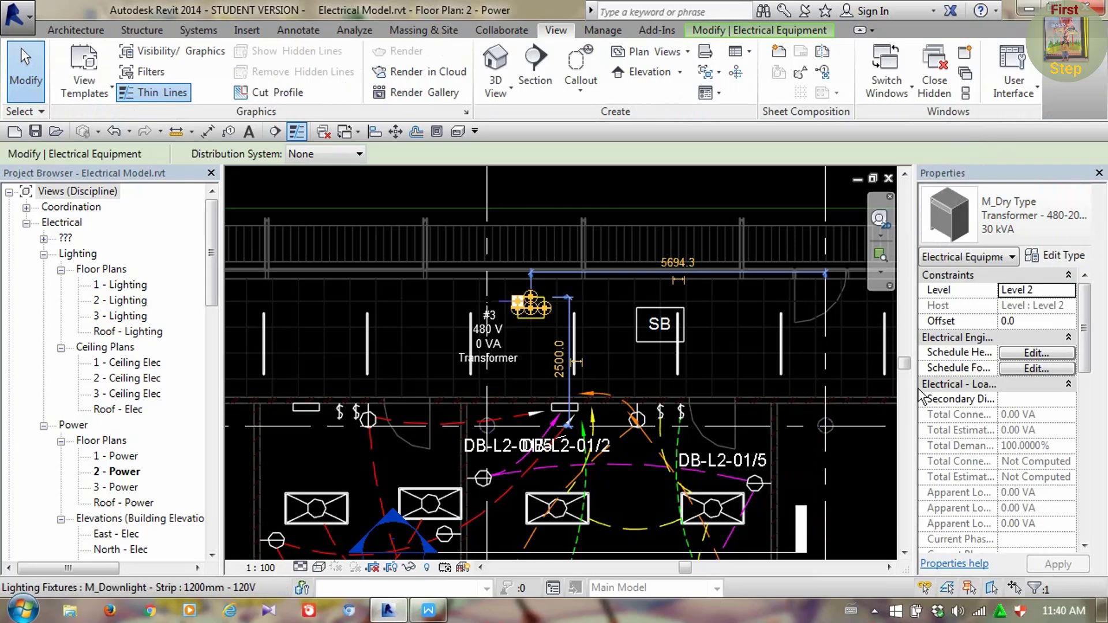
{"action": "left_click", "coordinate": [341, 155]}
{"action": "left_click", "coordinate": [339, 153]}
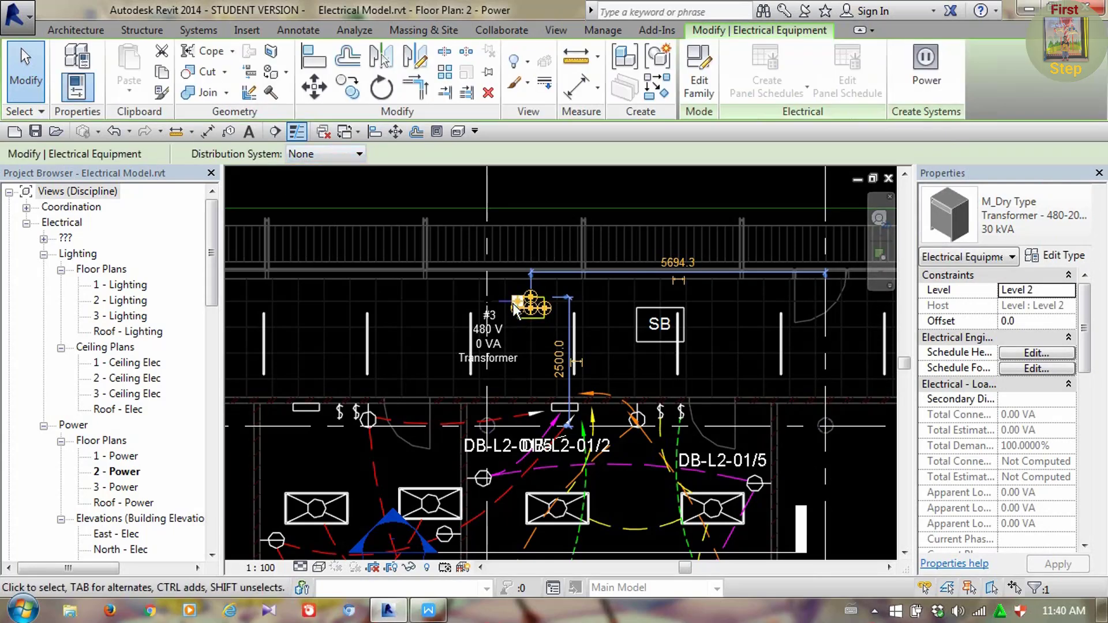
Reopen the transformer family for editing, select its power connector, and open the family types
{"action": "left_click", "coordinate": [695, 75]}
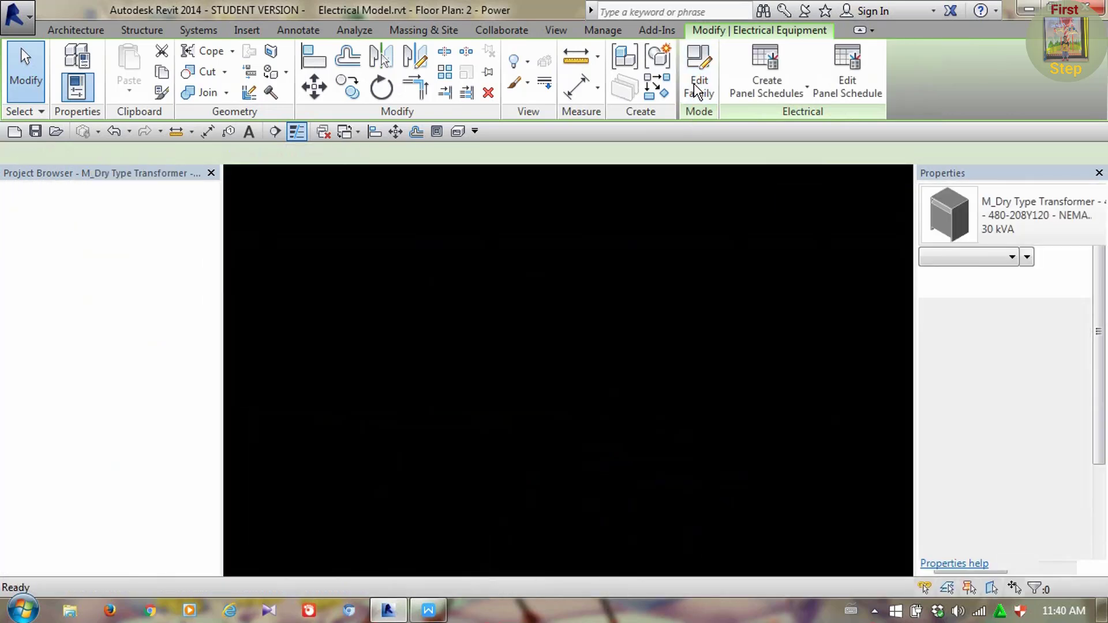
{"action": "left_click", "coordinate": [466, 333]}
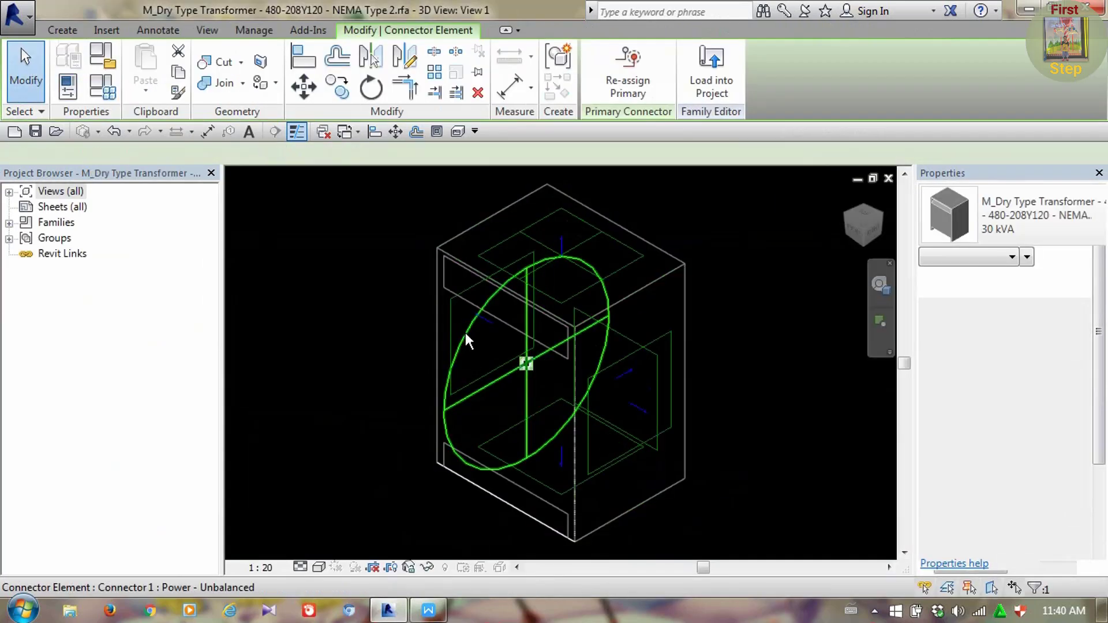
{"action": "left_click", "coordinate": [101, 86]}
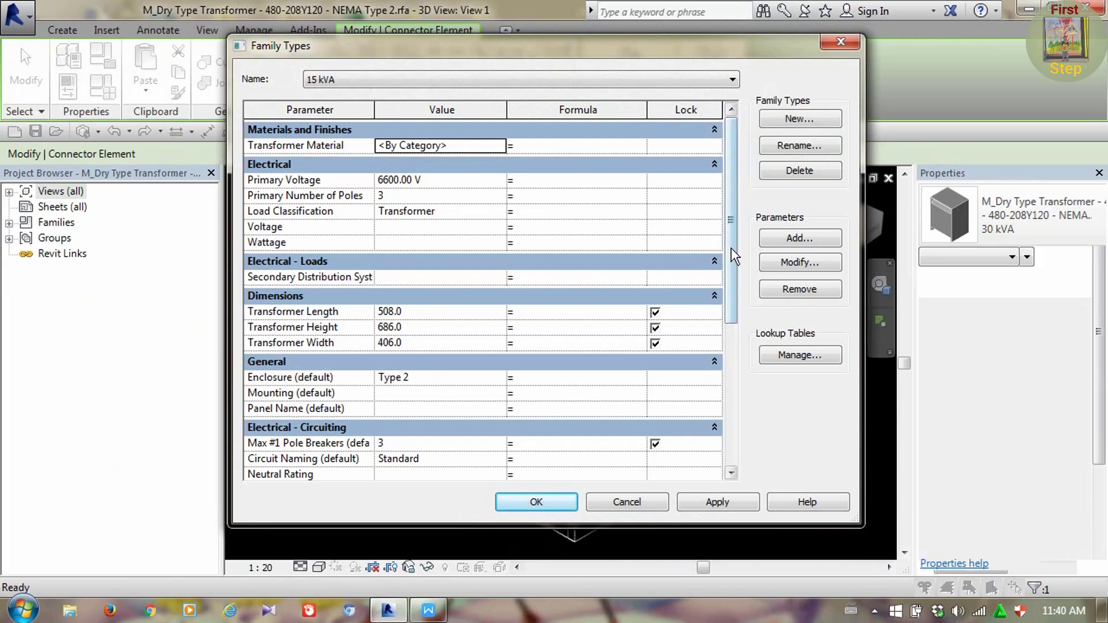
Set the 15 kVA type's Secondary Distribution System to None and apply the family type changes
{"action": "mouse_move", "coordinate": [734, 258]}
{"action": "left_mouse_down"}
{"action": "mouse_move", "coordinate": [732, 391]}
{"action": "mouse_move", "coordinate": [726, 251]}
{"action": "left_mouse_up"}
{"action": "left_click", "coordinate": [402, 286]}
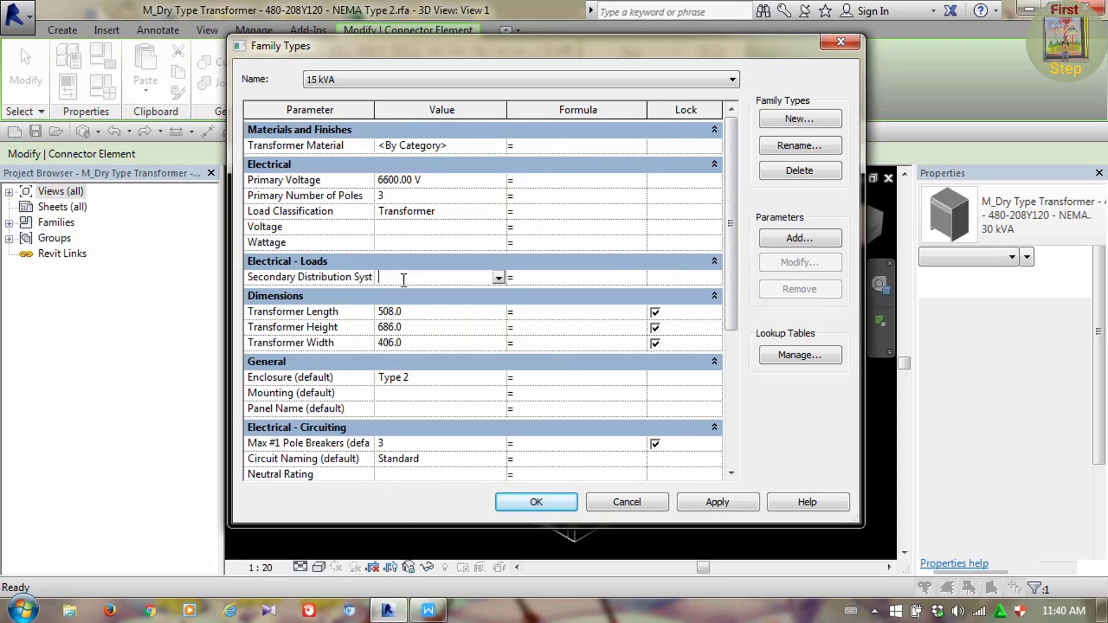
{"action": "double_click", "coordinate": [403, 280]}
{"action": "left_click", "coordinate": [328, 288]}
{"action": "left_click", "coordinate": [495, 278]}
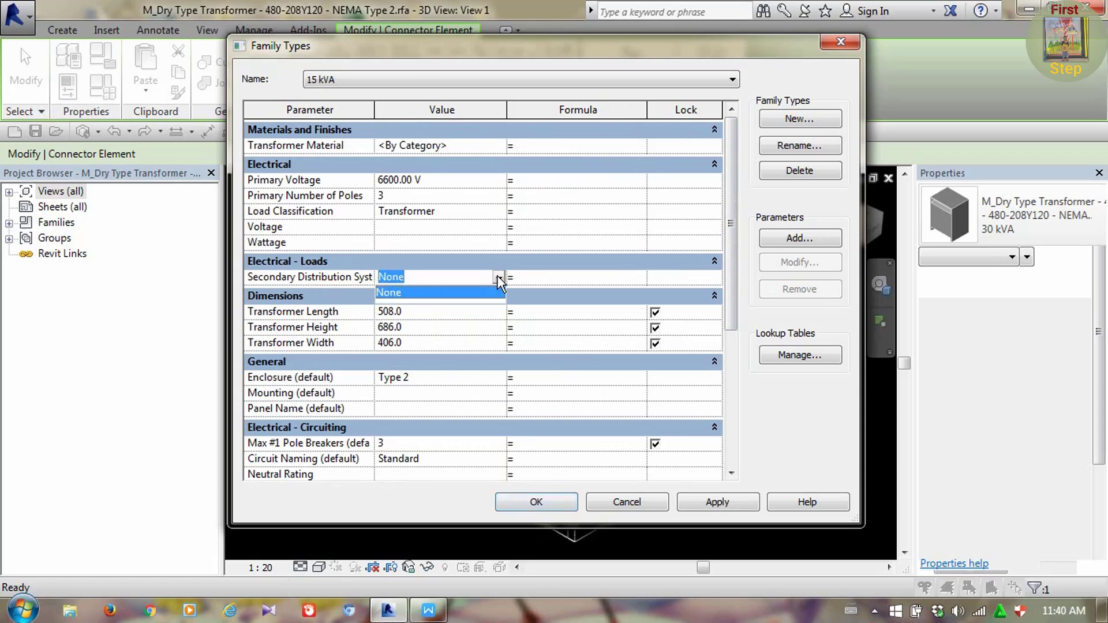
{"action": "left_click", "coordinate": [497, 278]}
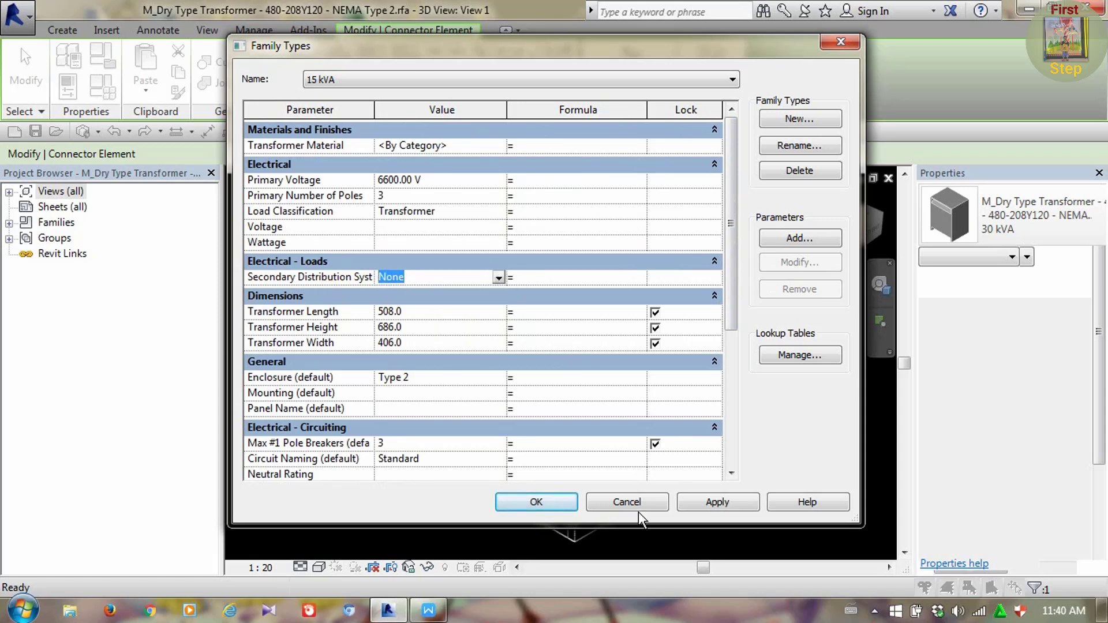
{"action": "left_click", "coordinate": [711, 505]}
{"action": "left_click", "coordinate": [534, 500]}
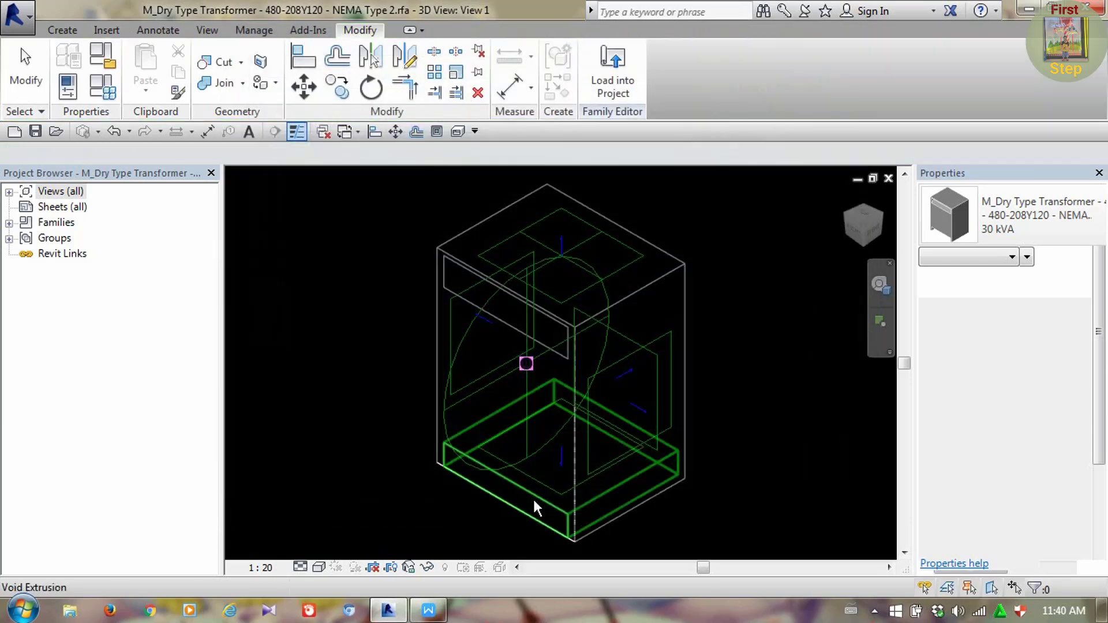
Load the edited dry type transformer family into Electrical Model.rvt
{"action": "left_click", "coordinate": [613, 71]}
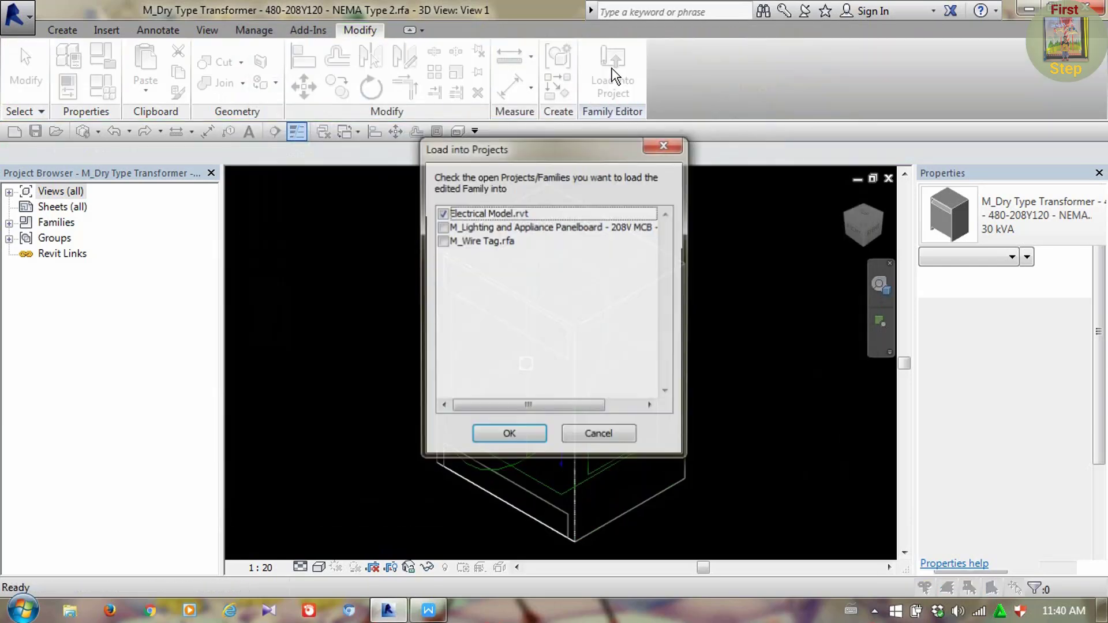
{"action": "left_click", "coordinate": [509, 438]}
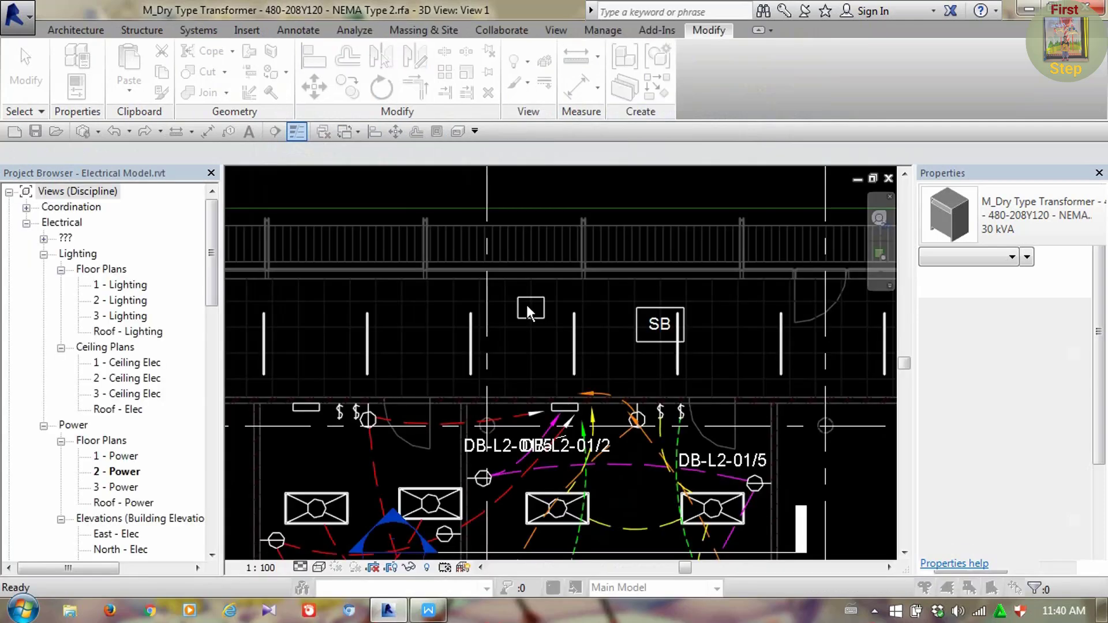
{"action": "left_click", "coordinate": [525, 306]}
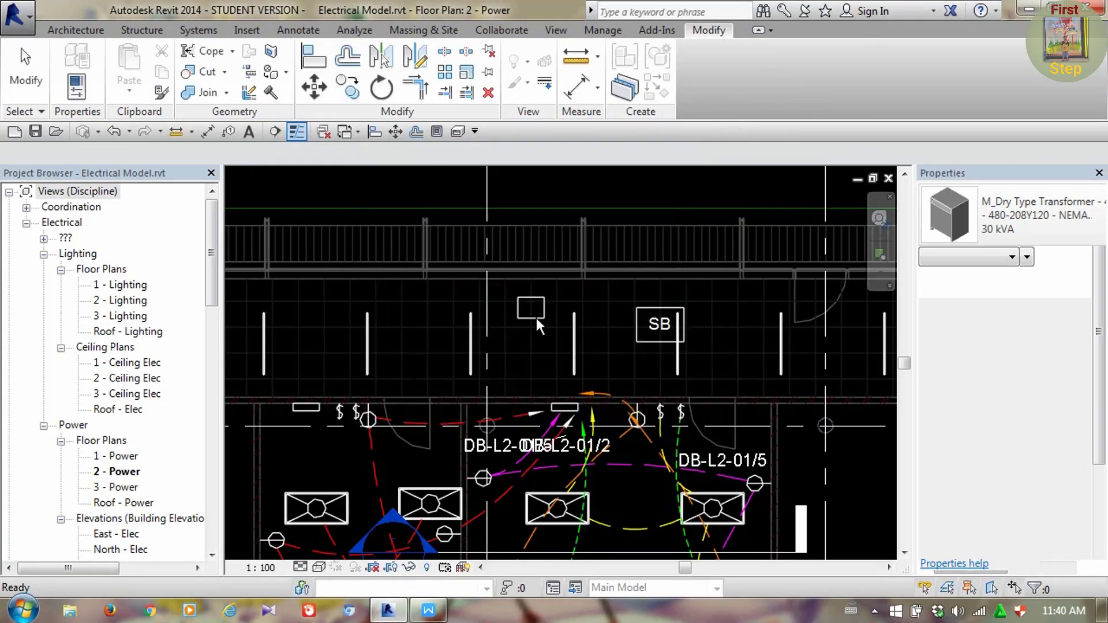
Select the placed transformer in the power plan and look through its Distribution System choices
{"action": "left_click", "coordinate": [540, 317]}
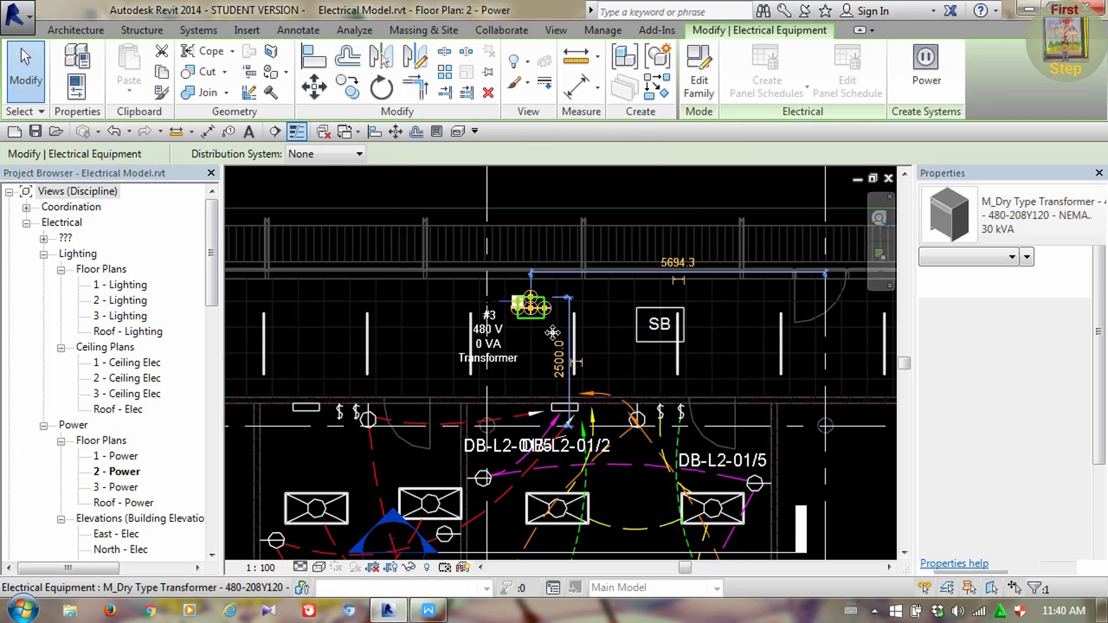
{"action": "left_click", "coordinate": [358, 154]}
{"action": "left_click", "coordinate": [359, 154]}
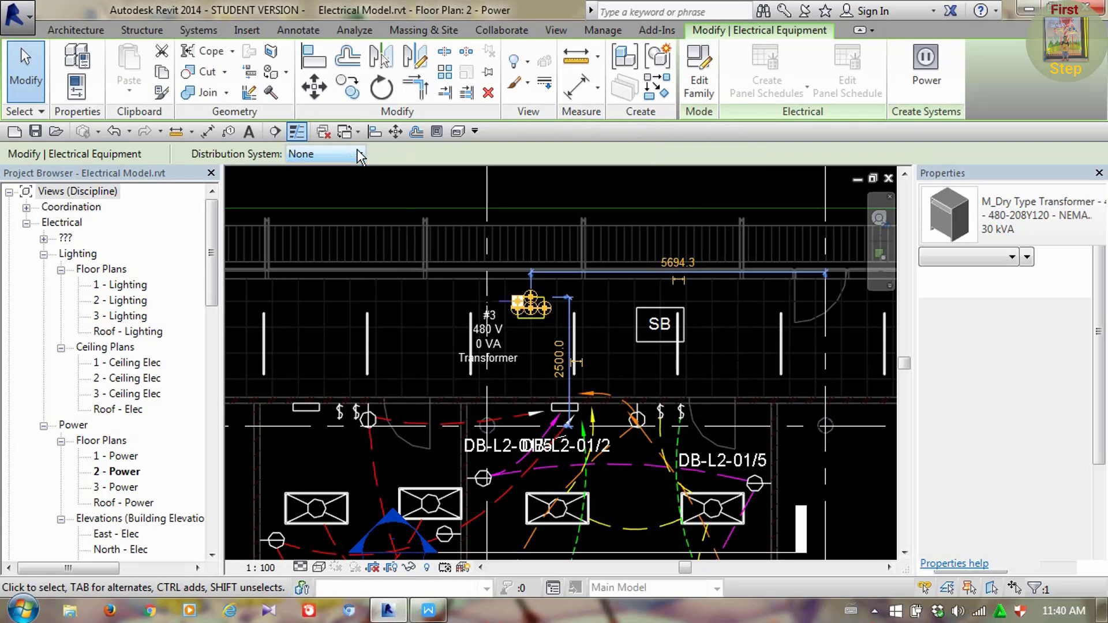
Open the electrical settings and review the voltage definitions and distribution systems for the 6600 V entries
{"action": "left_click", "coordinate": [595, 30]}
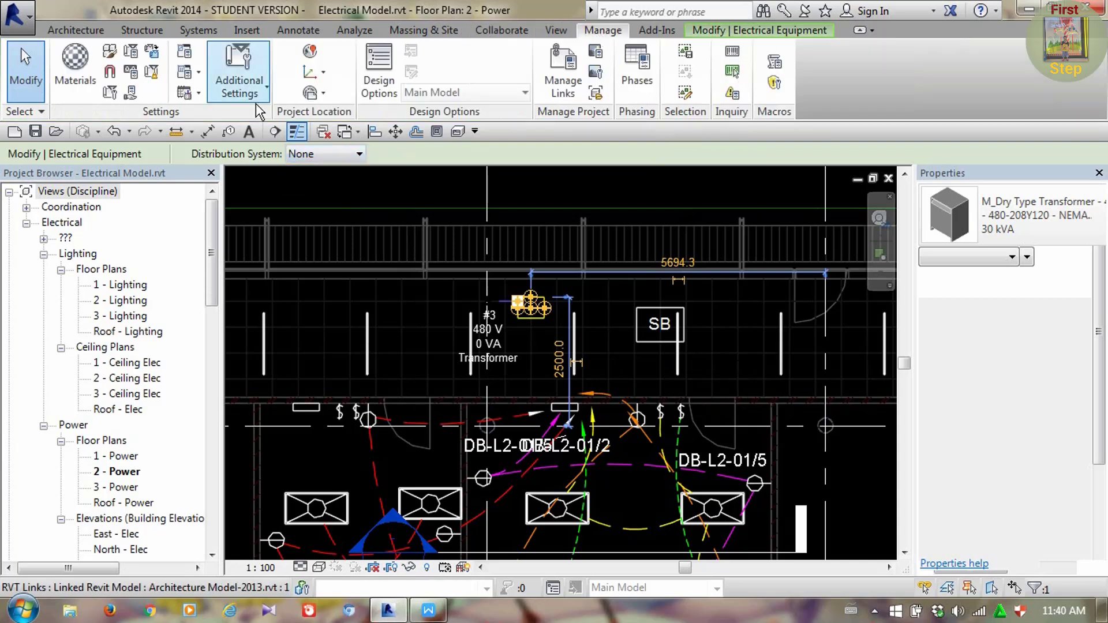
{"action": "left_click", "coordinate": [240, 93]}
{"action": "left_click", "coordinate": [236, 127]}
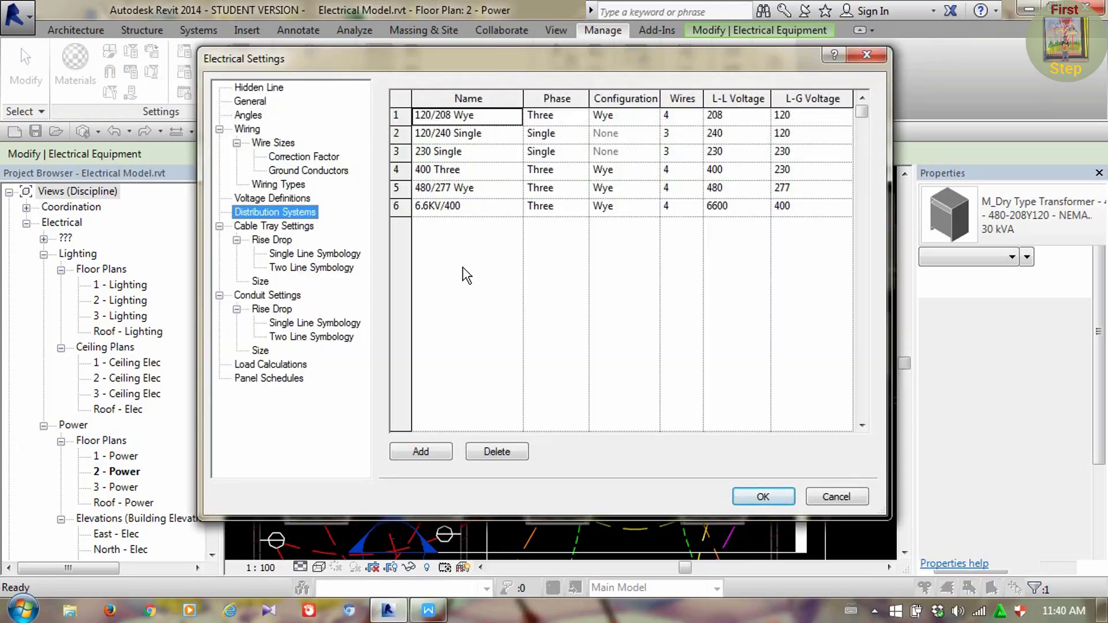
{"action": "left_click", "coordinate": [283, 200]}
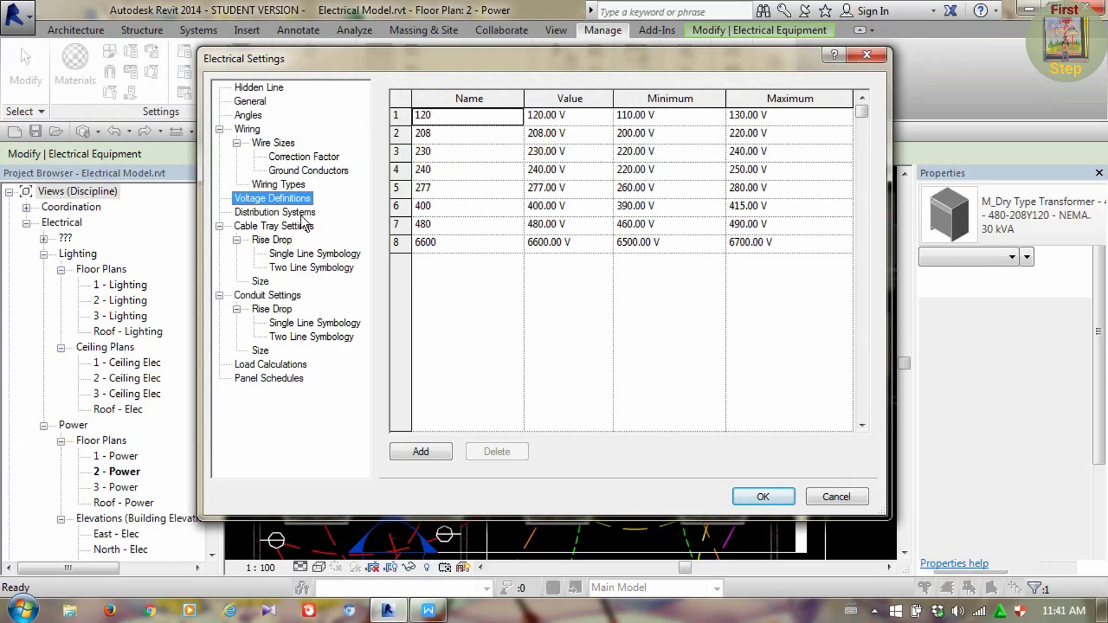
{"action": "left_click", "coordinate": [300, 213]}
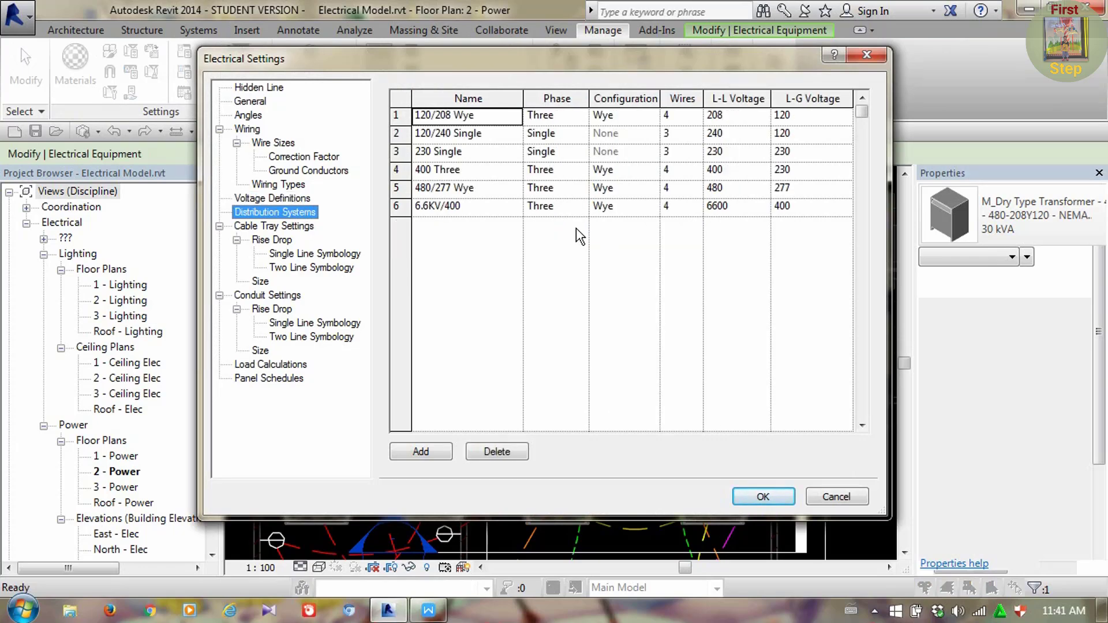
Keep 6600 as the 6.6KV/400 system's L-L voltage, choose its L-G voltage, and accept the electrical settings
{"action": "left_click", "coordinate": [740, 208]}
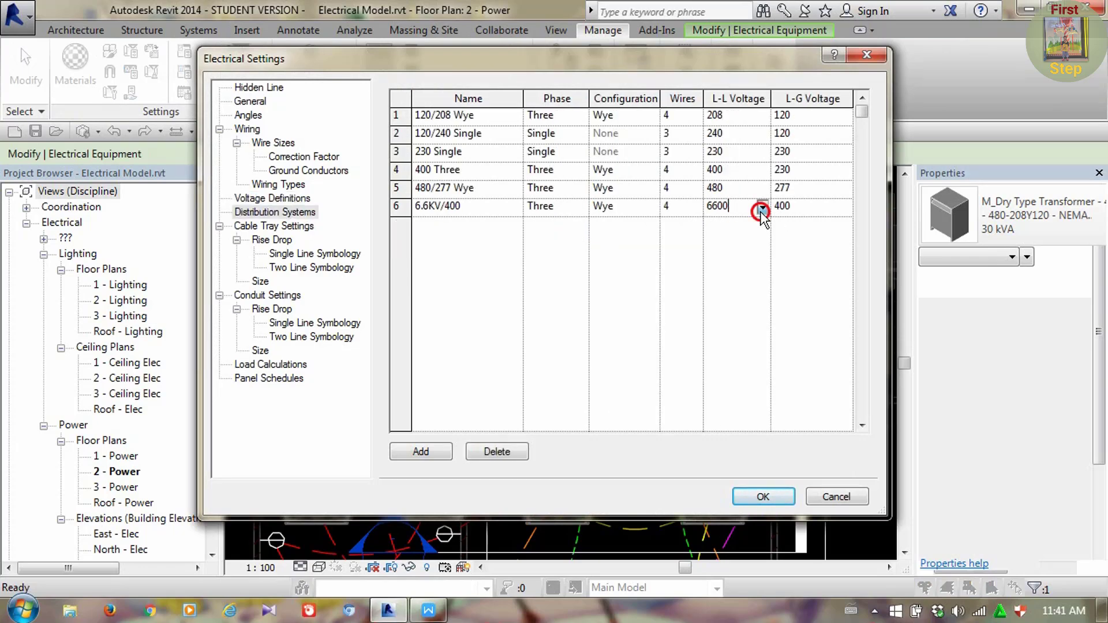
{"action": "left_click", "coordinate": [763, 207]}
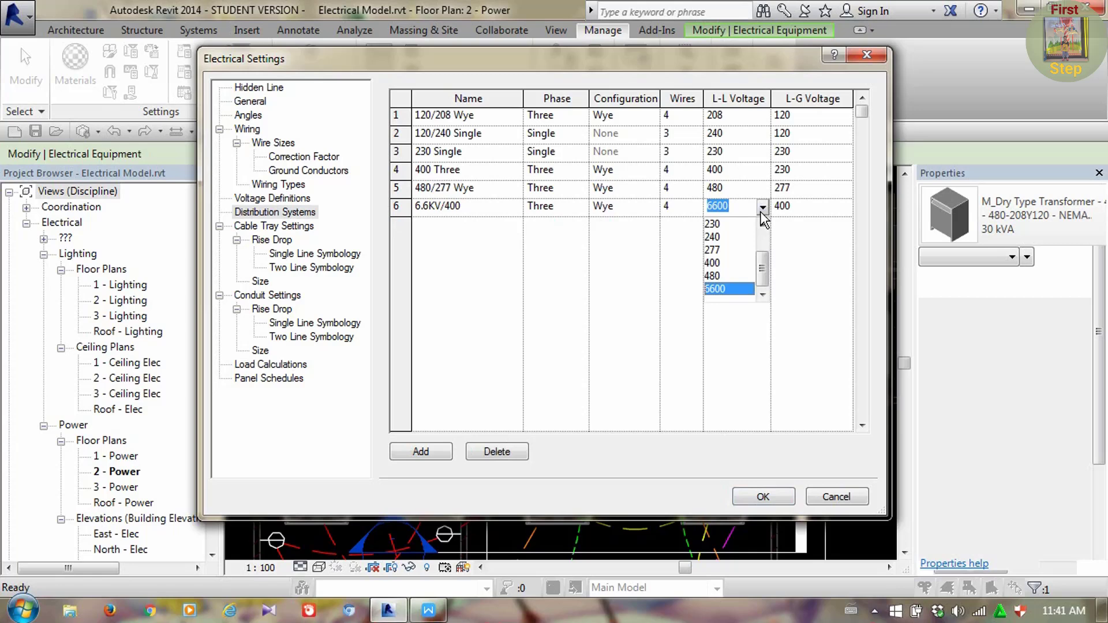
{"action": "left_click", "coordinate": [762, 209]}
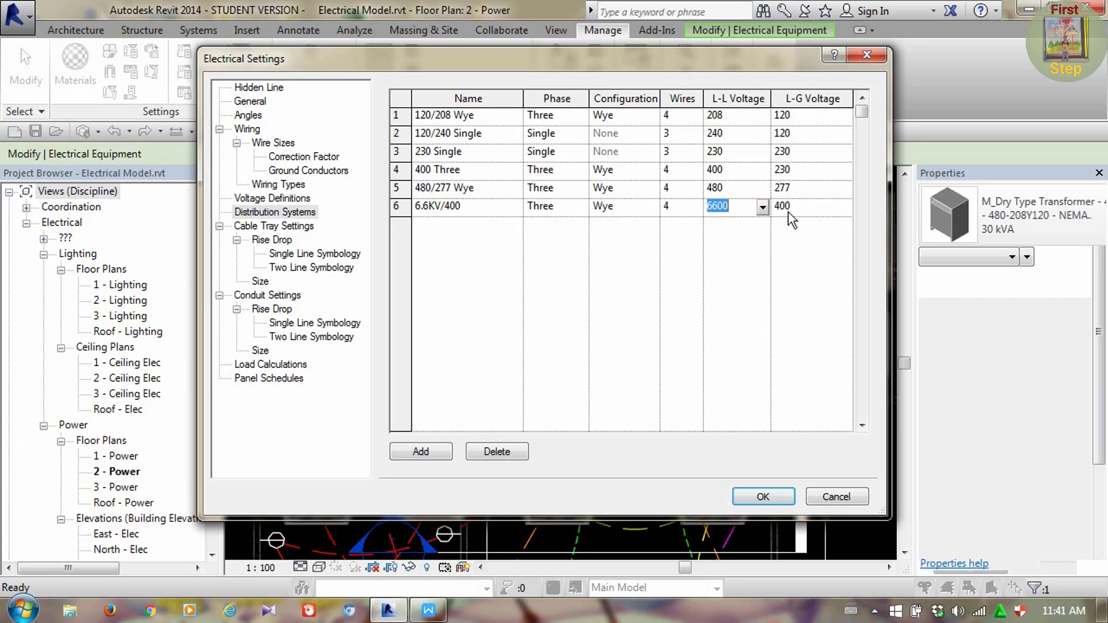
{"action": "left_click", "coordinate": [843, 207]}
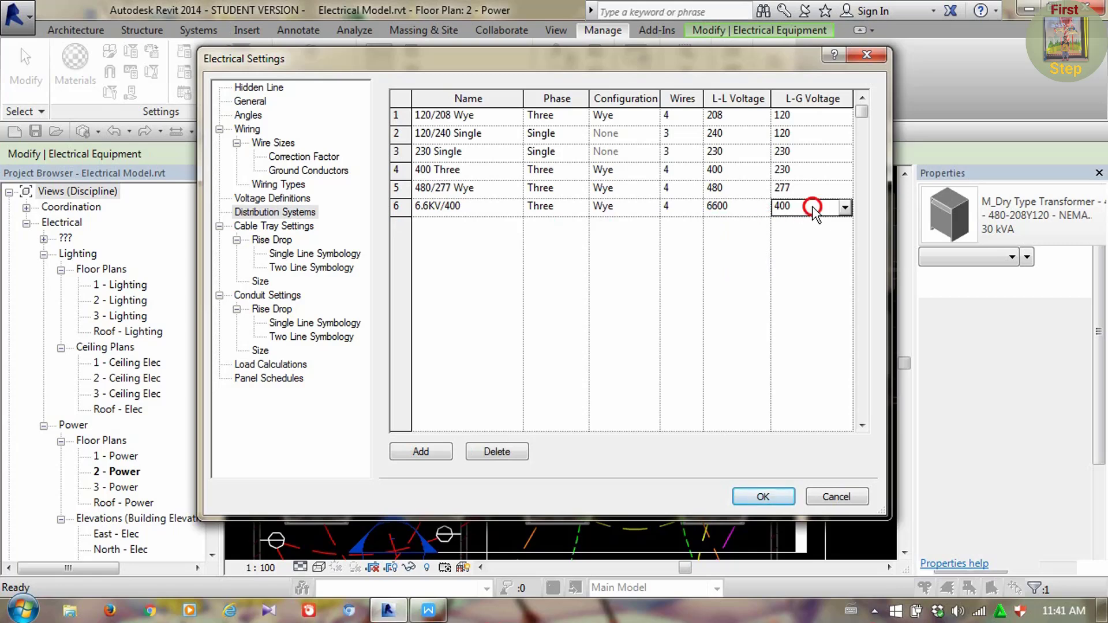
{"action": "left_click", "coordinate": [845, 207]}
{"action": "left_click", "coordinate": [784, 250]}
{"action": "left_click", "coordinate": [766, 500]}
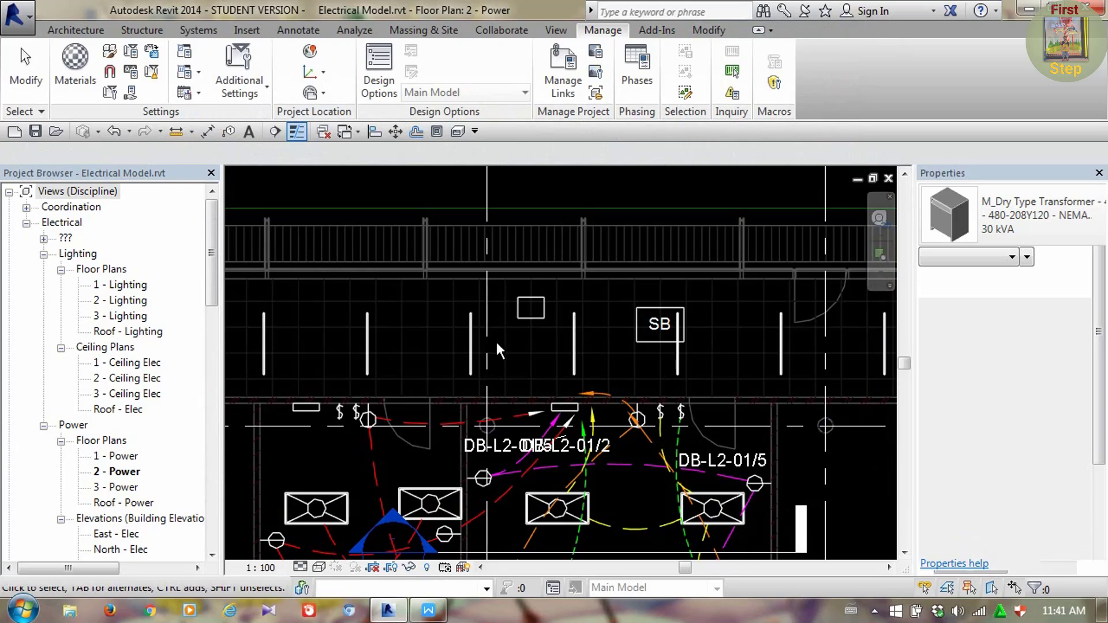
Reselect the placed transformer and recheck which distribution systems it offers
{"action": "left_click", "coordinate": [529, 317]}
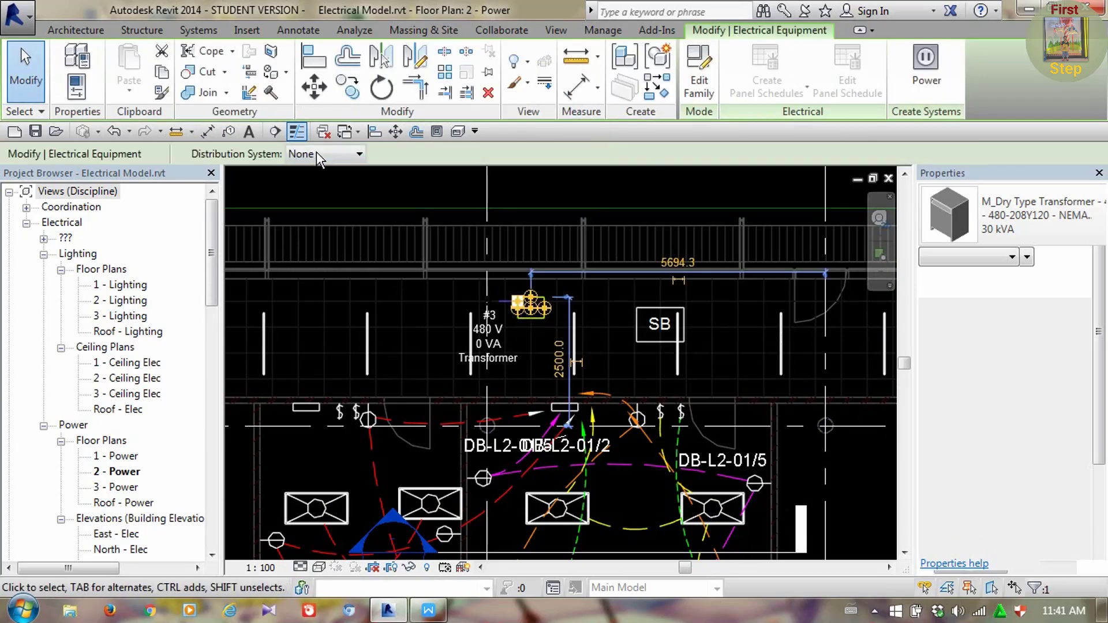
{"action": "left_click", "coordinate": [335, 153]}
{"action": "left_click", "coordinate": [334, 153]}
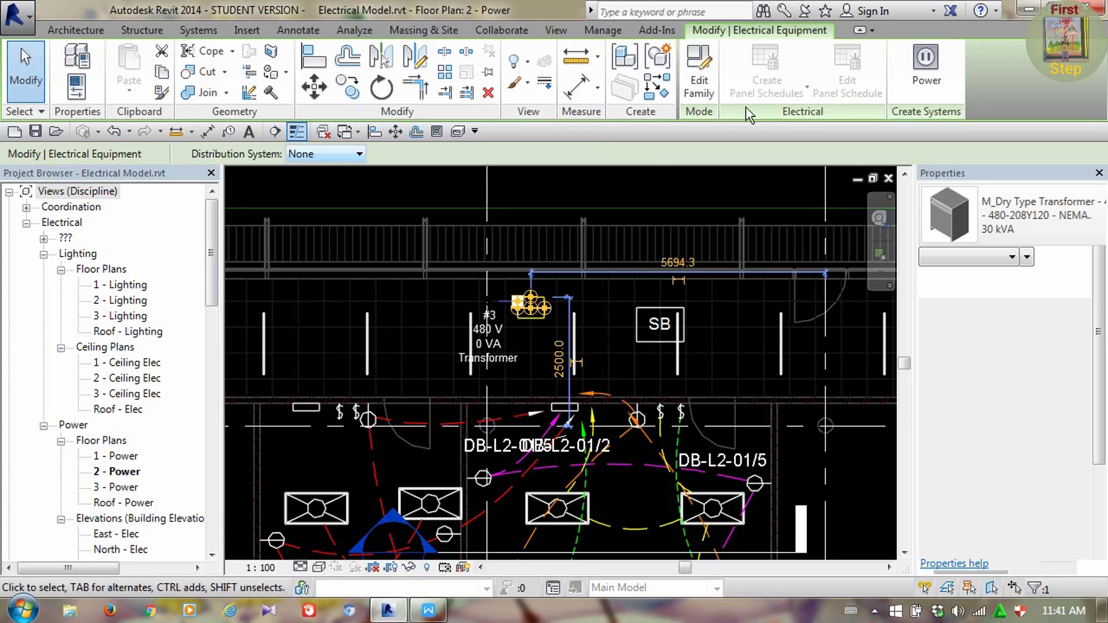
Reopen the transformer family, inspect the 15 kVA type's electrical parameters and Secondary Distribution System, and close the family types unchanged
{"action": "left_click", "coordinate": [699, 72]}
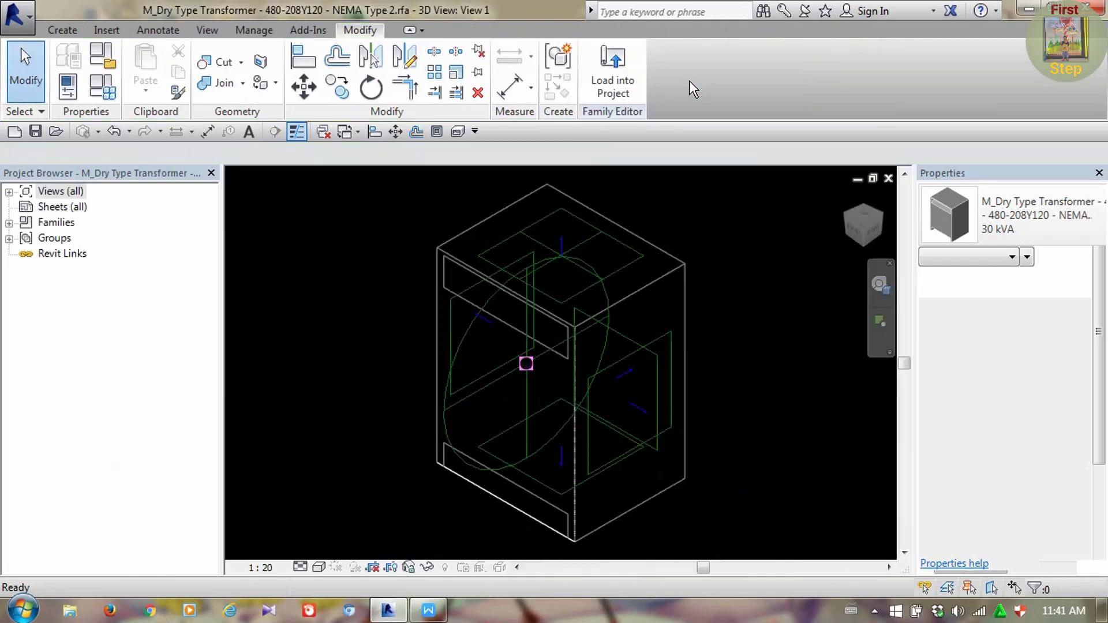
{"action": "left_click", "coordinate": [472, 326]}
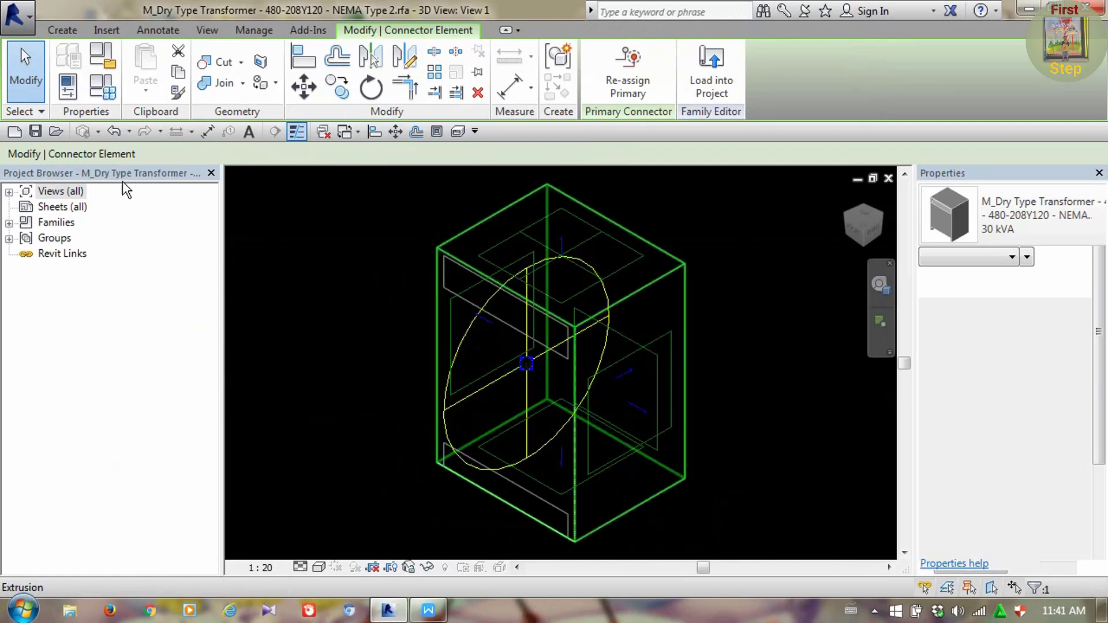
{"action": "left_click", "coordinate": [111, 88]}
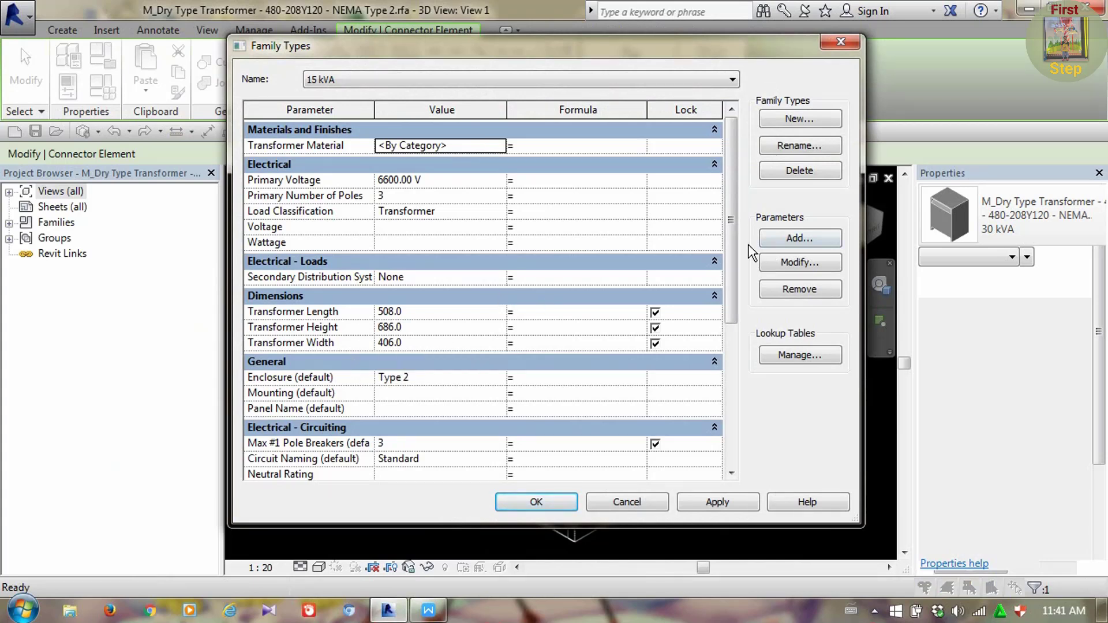
{"action": "mouse_move", "coordinate": [731, 237]}
{"action": "left_mouse_down"}
{"action": "mouse_move", "coordinate": [745, 319]}
{"action": "mouse_move", "coordinate": [739, 393]}
{"action": "mouse_move", "coordinate": [730, 207]}
{"action": "left_mouse_up"}
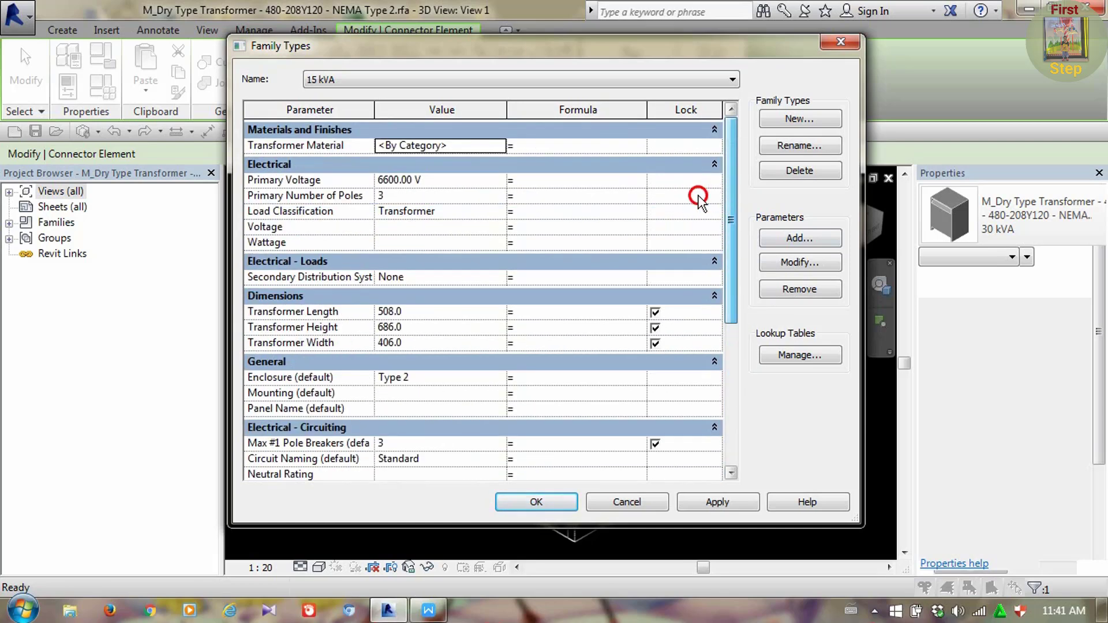
{"action": "left_click", "coordinate": [524, 230]}
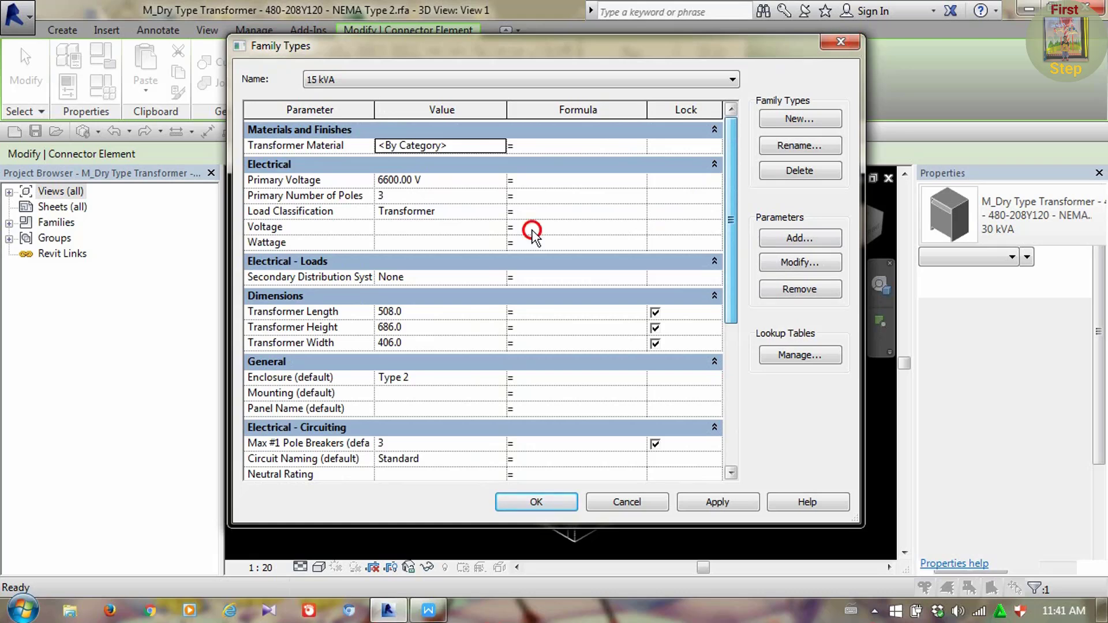
{"action": "left_click", "coordinate": [447, 277]}
{"action": "left_click_drag", "start_coordinate": [421, 277], "coordinate": [330, 293]}
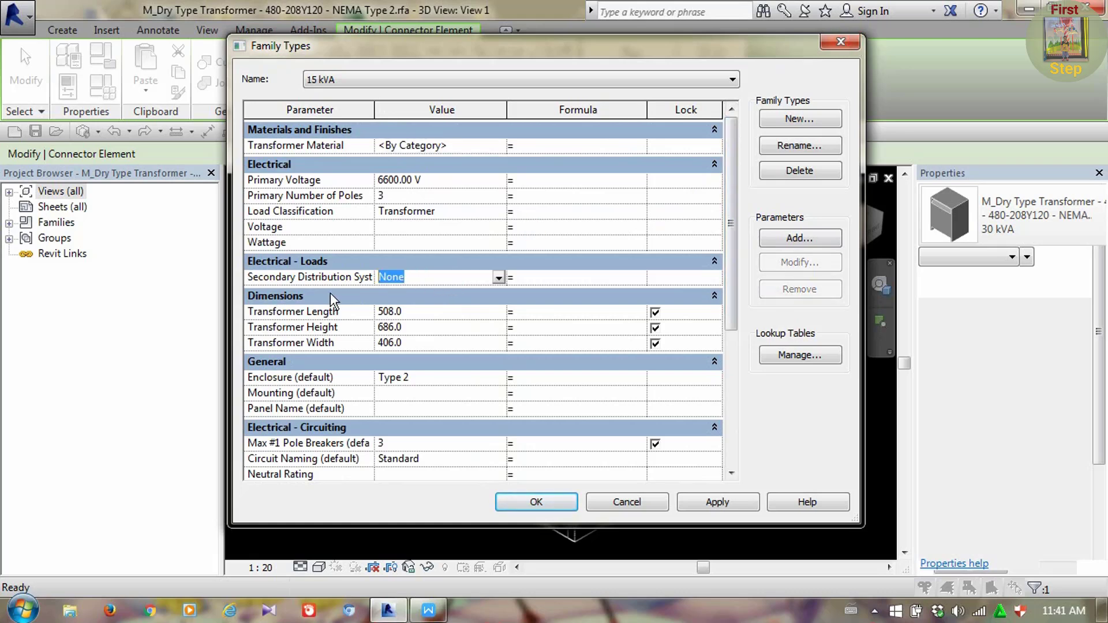
{"action": "left_click", "coordinate": [843, 36]}
Cancel loading the transformer family into the project and close the family without saving
{"action": "left_click", "coordinate": [613, 75]}
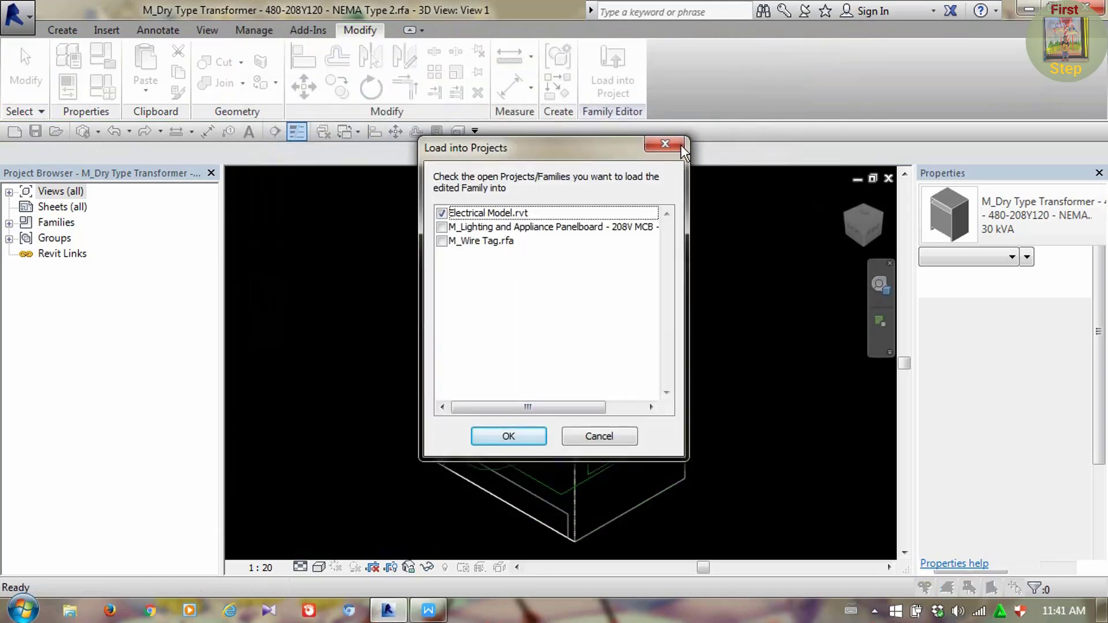
{"action": "left_click", "coordinate": [680, 144]}
{"action": "left_click", "coordinate": [889, 178]}
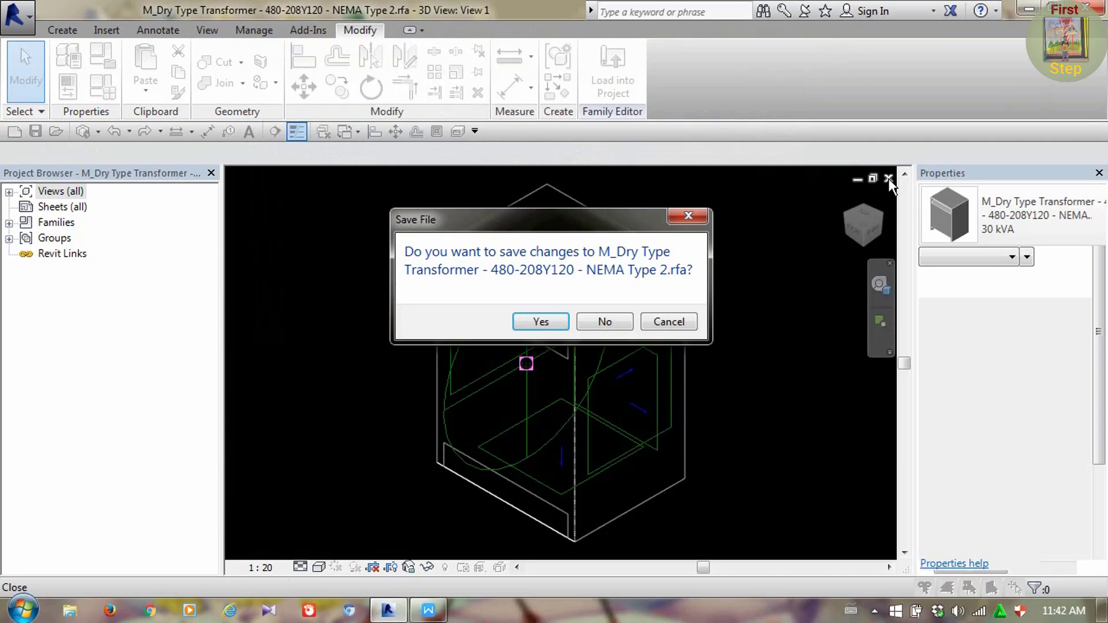
{"action": "left_click", "coordinate": [616, 327]}
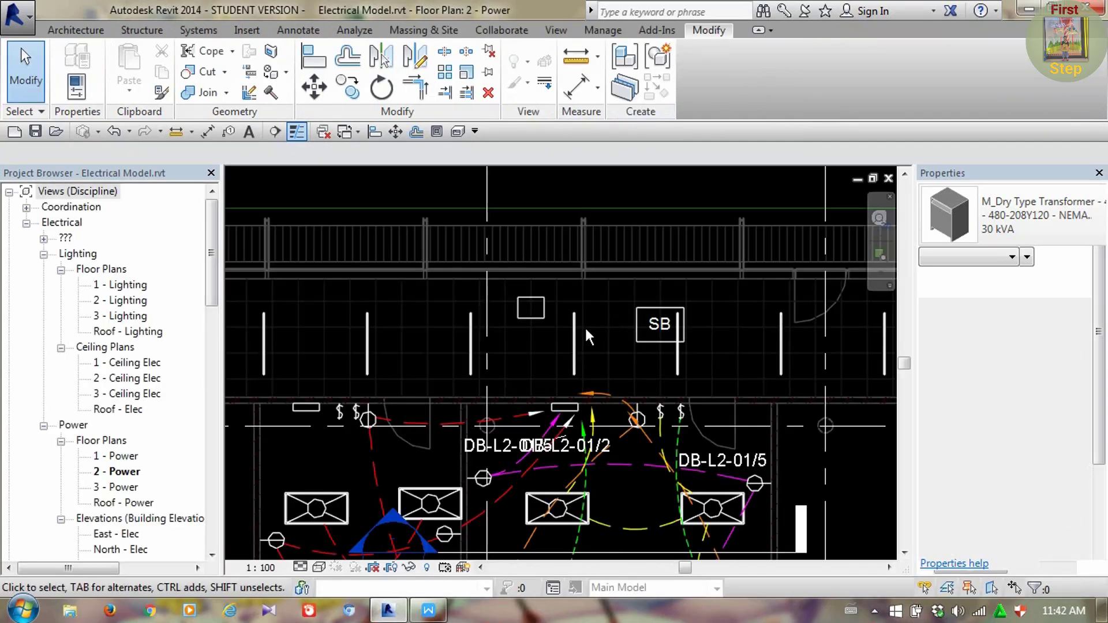
Tile the open windows, then close the DB-L2-01 panel schedule and the panelboard family without saving
{"action": "key", "text": "w"}
{"action": "key", "text": "t"}
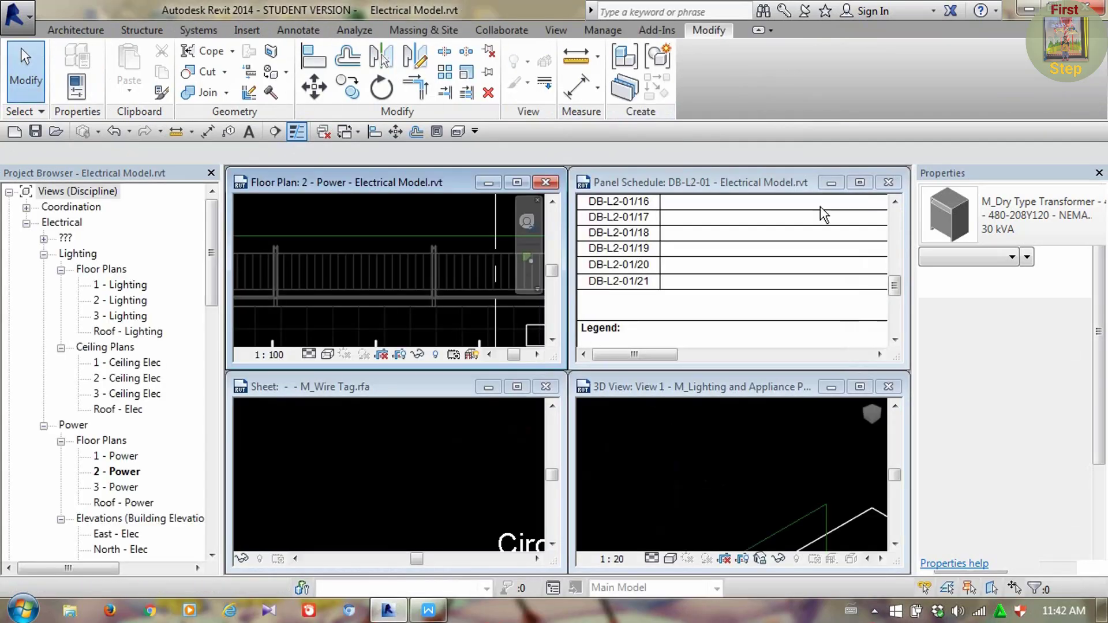
{"action": "left_click", "coordinate": [888, 182]}
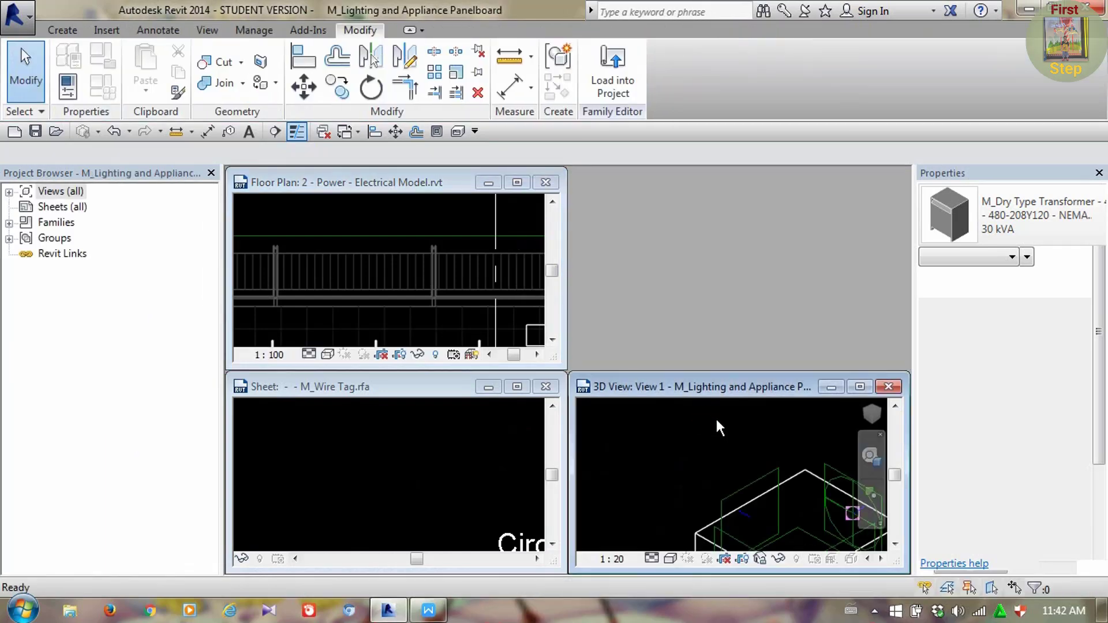
{"action": "scroll", "coordinate": [715, 417], "scroll_direction": "down", "scroll_amount": 3}
{"action": "left_click", "coordinate": [888, 386]}
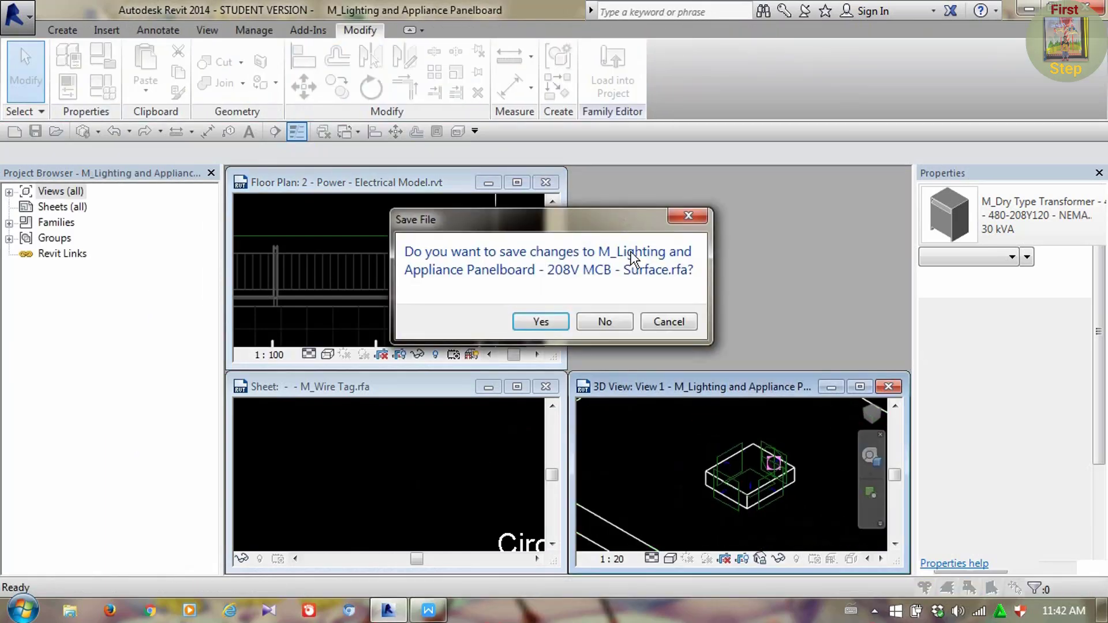
{"action": "left_click", "coordinate": [604, 322]}
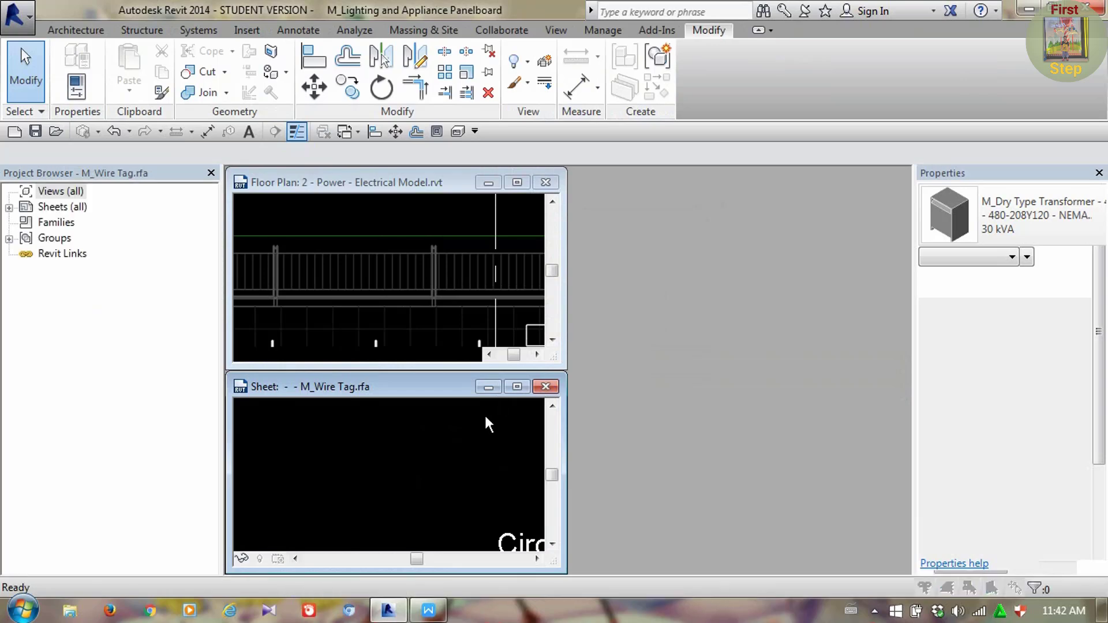
Close the M_Wire Tag family without saving and maximize the 2 - Power floor plan
{"action": "left_click", "coordinate": [545, 386]}
{"action": "left_click", "coordinate": [606, 314]}
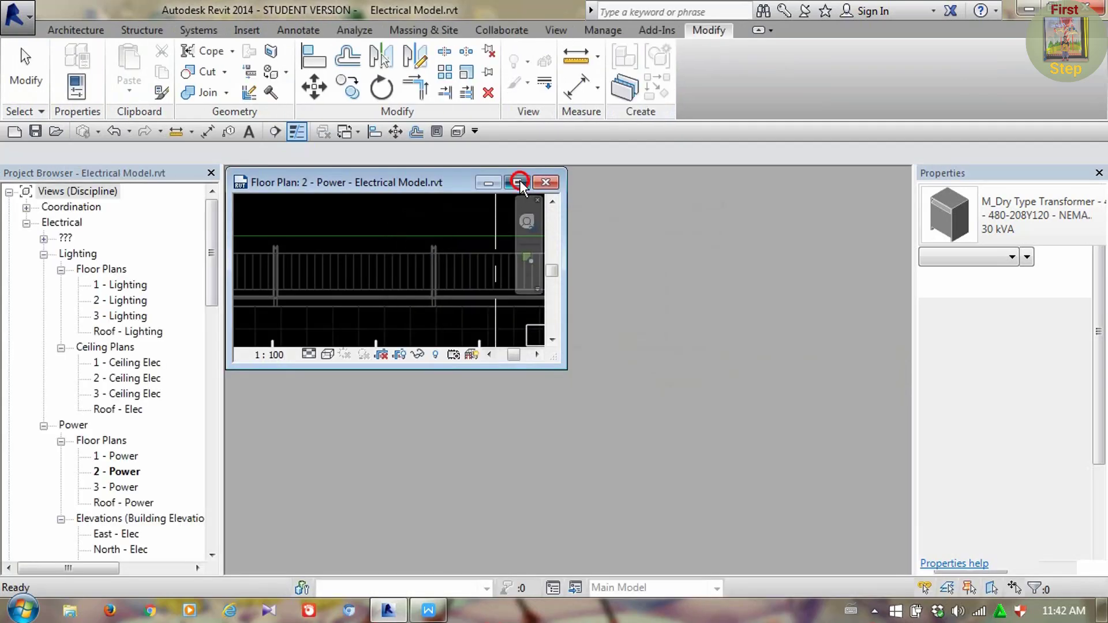
{"action": "left_click", "coordinate": [519, 182]}
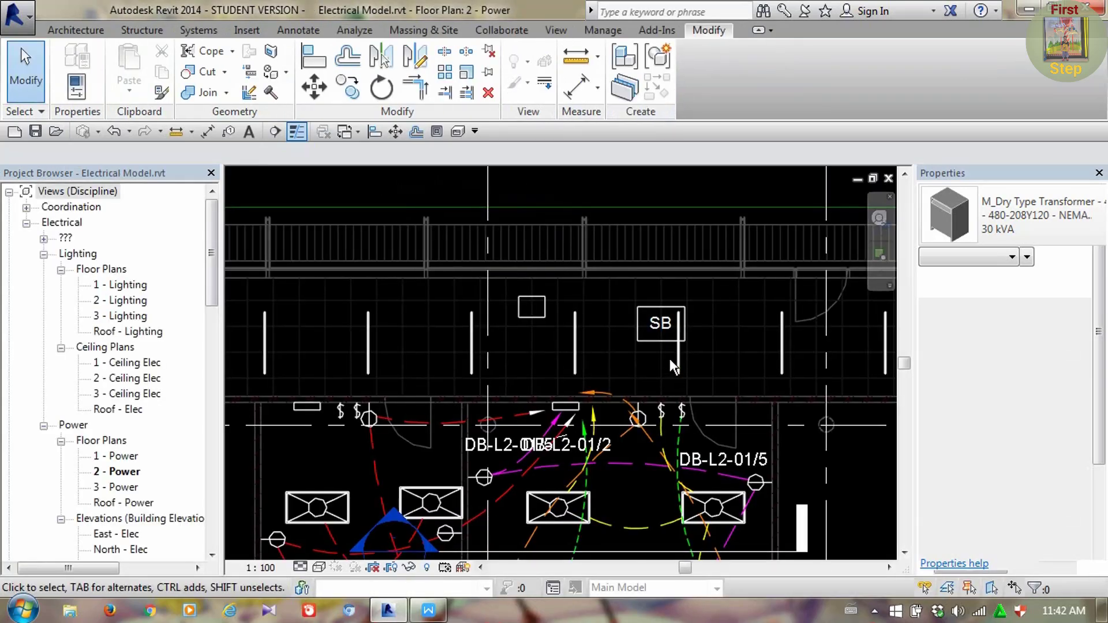
Select the transformer near the SB switchboard and examine its Distribution System options again
{"action": "left_click", "coordinate": [543, 309]}
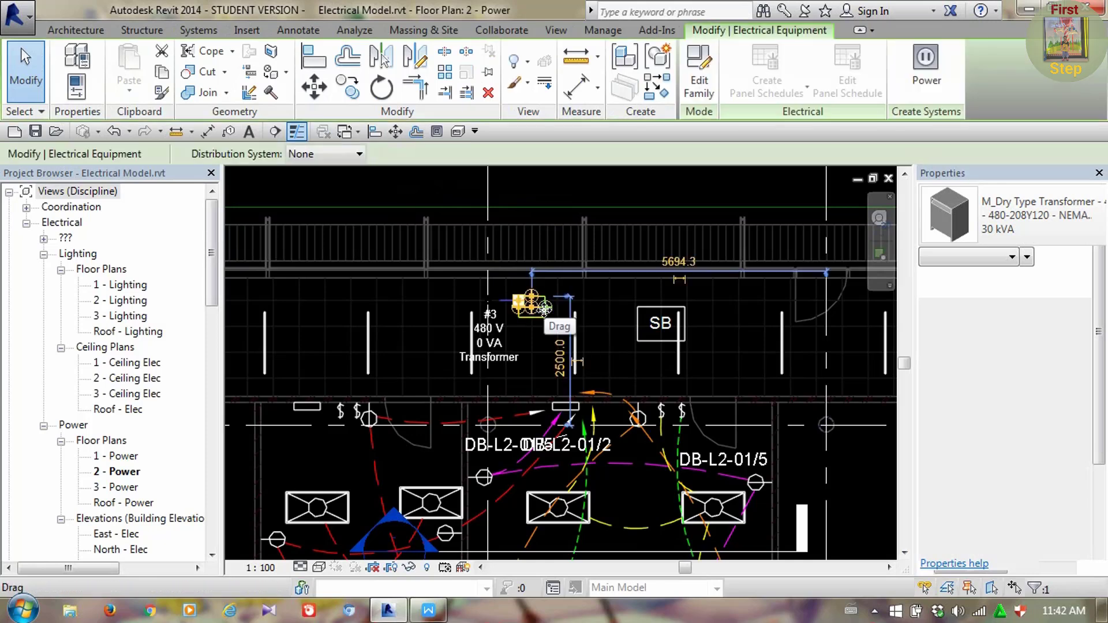
{"action": "middle_click_drag", "start_coordinate": [563, 336], "coordinate": [585, 335]}
{"action": "left_click", "coordinate": [328, 153]}
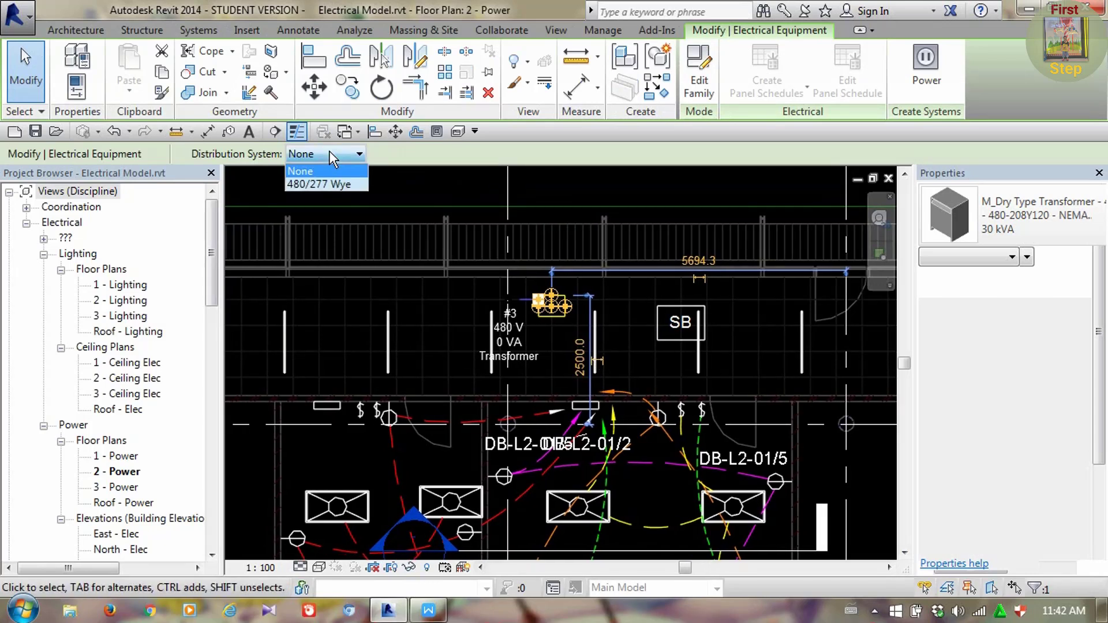
{"action": "left_click", "coordinate": [329, 151]}
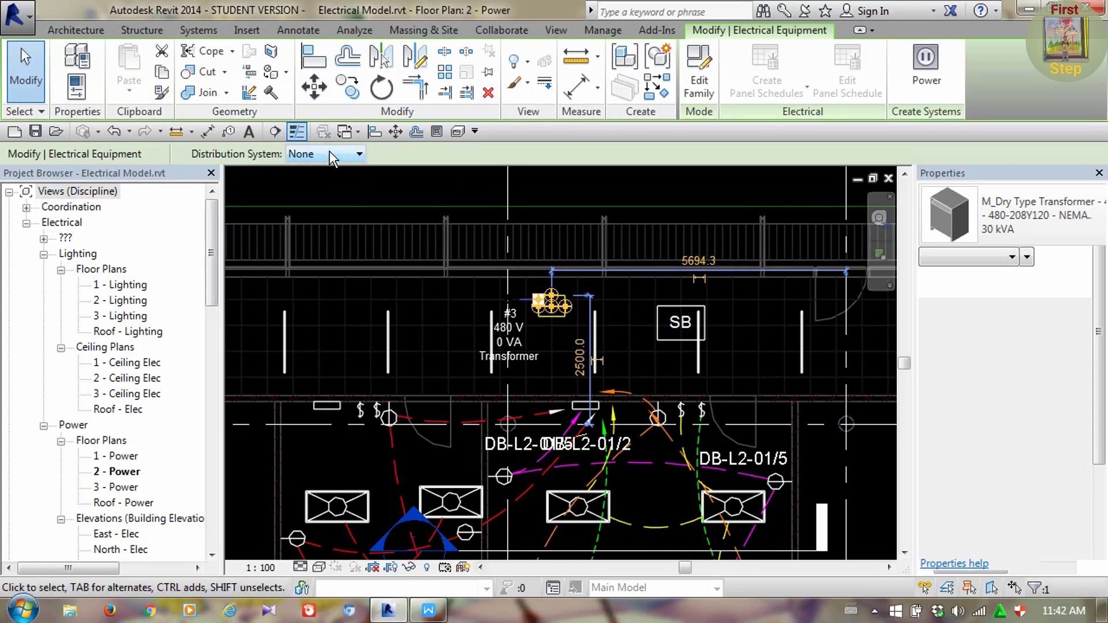
{"action": "left_click", "coordinate": [329, 152]}
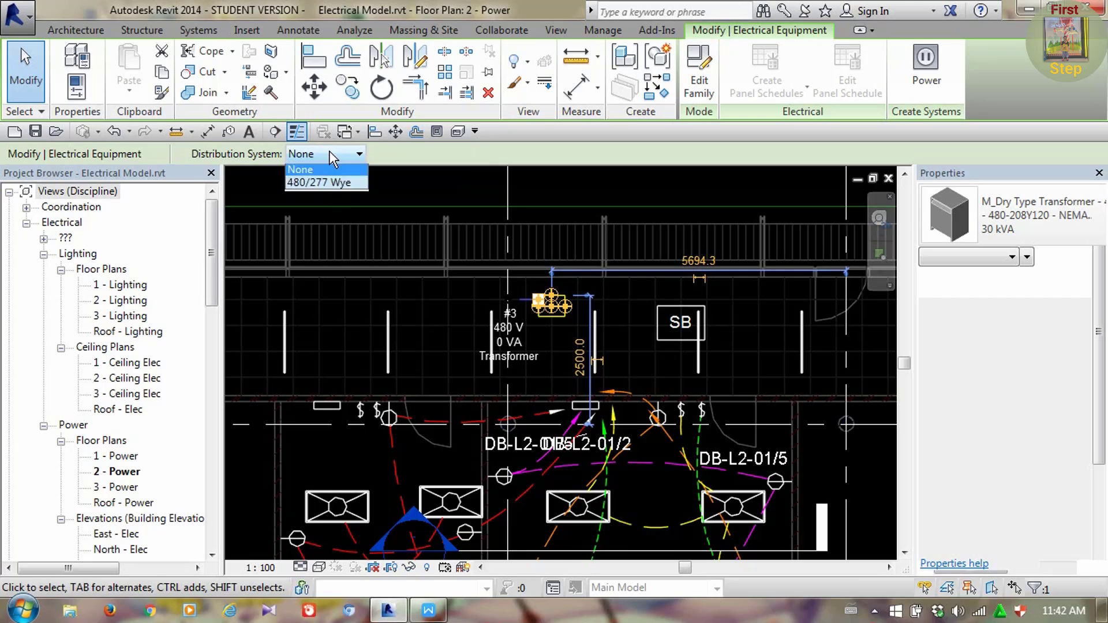
Open the Electrical Settings and review the Voltage Definitions and Distribution Systems tables
{"action": "left_click", "coordinate": [329, 153]}
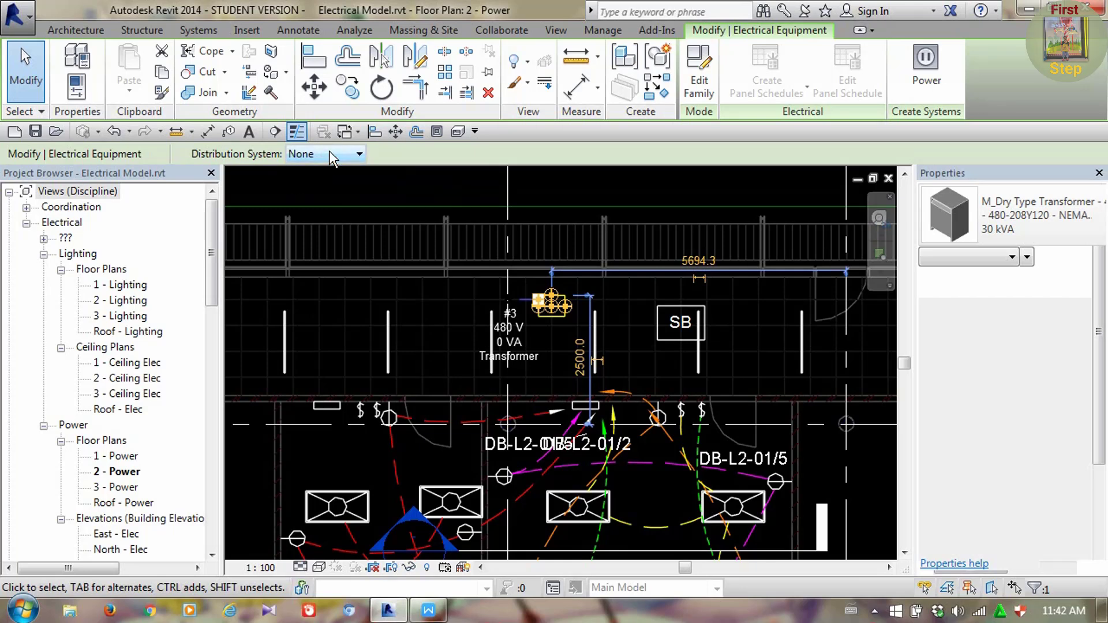
{"action": "left_click", "coordinate": [603, 34]}
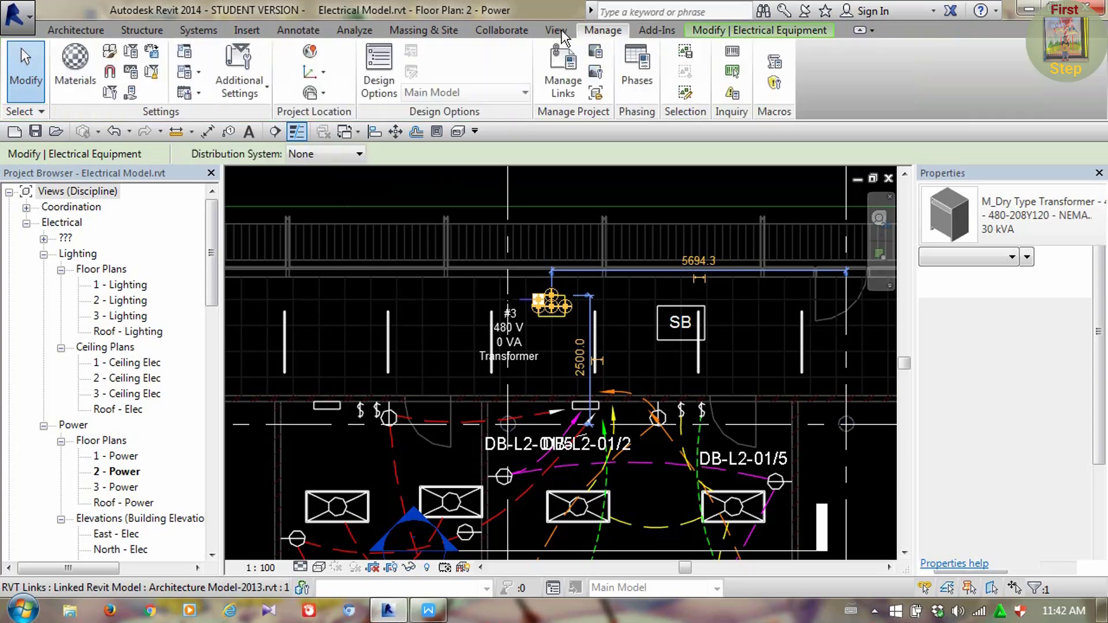
{"action": "left_click", "coordinate": [199, 75]}
{"action": "left_click", "coordinate": [237, 134]}
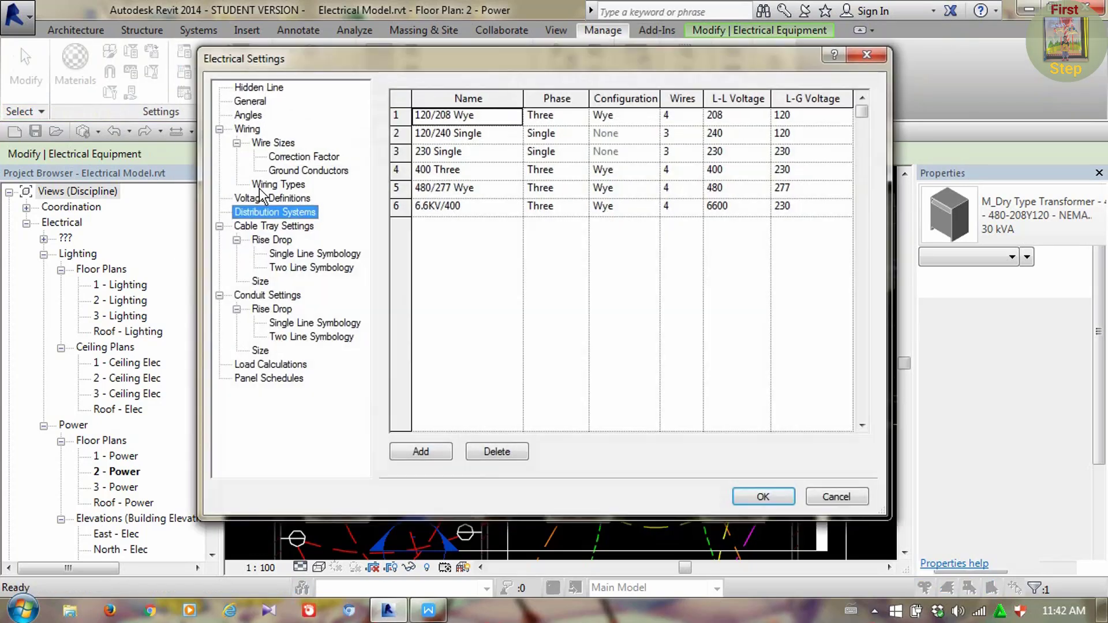
{"action": "left_click", "coordinate": [281, 199]}
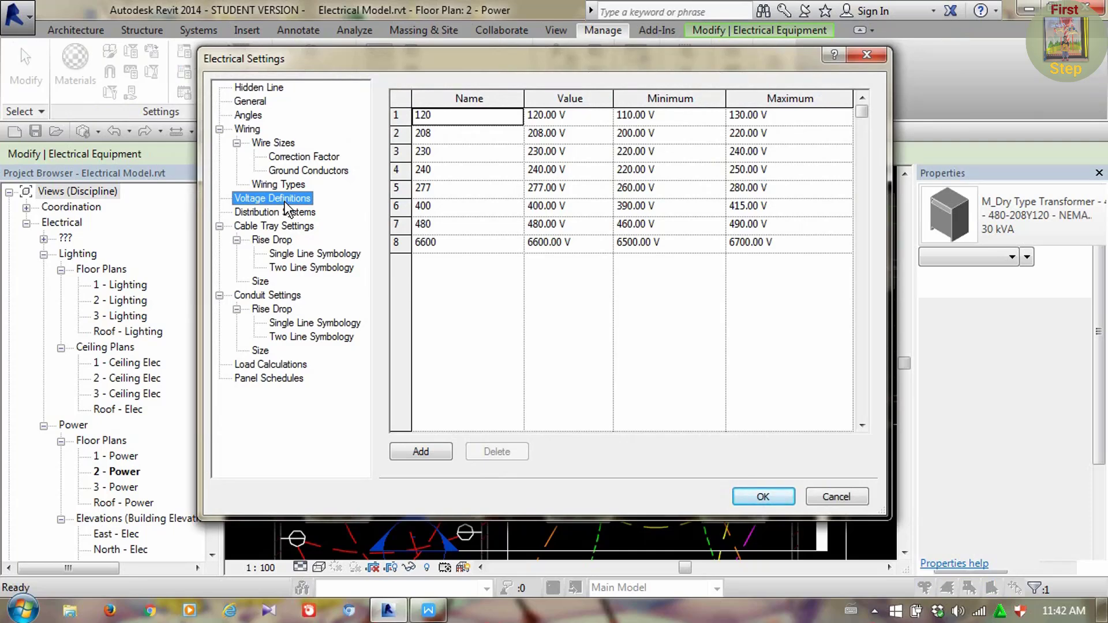
{"action": "left_click", "coordinate": [296, 213]}
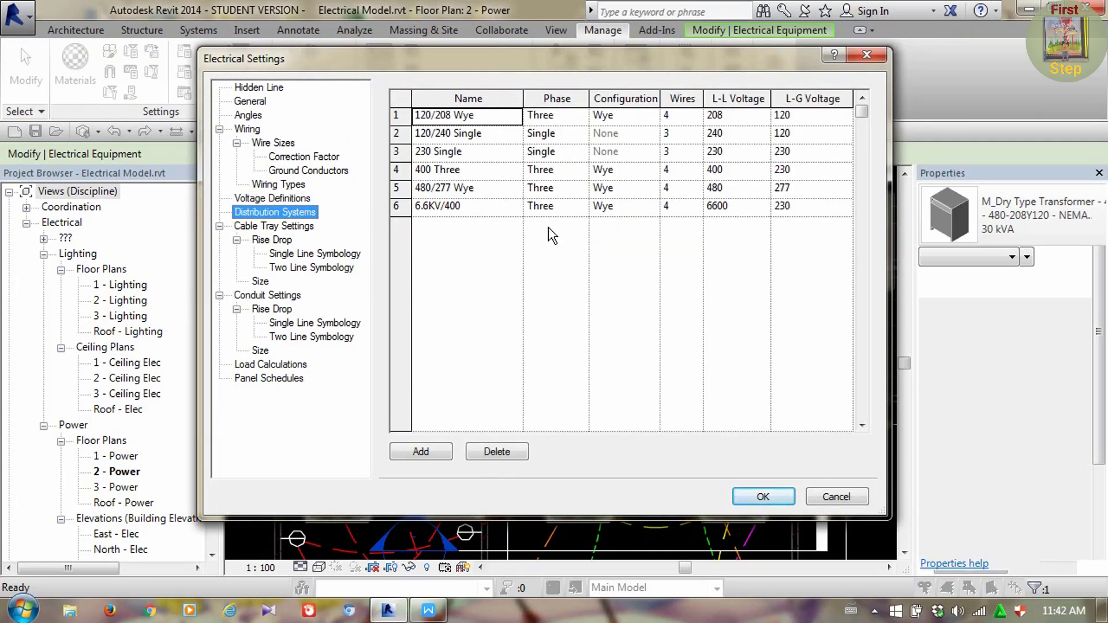
Set the L-L voltage of the 6.6KV/400 distribution system to 400, keep 230 as its L-G voltage, and accept the settings
{"action": "left_click", "coordinate": [738, 208]}
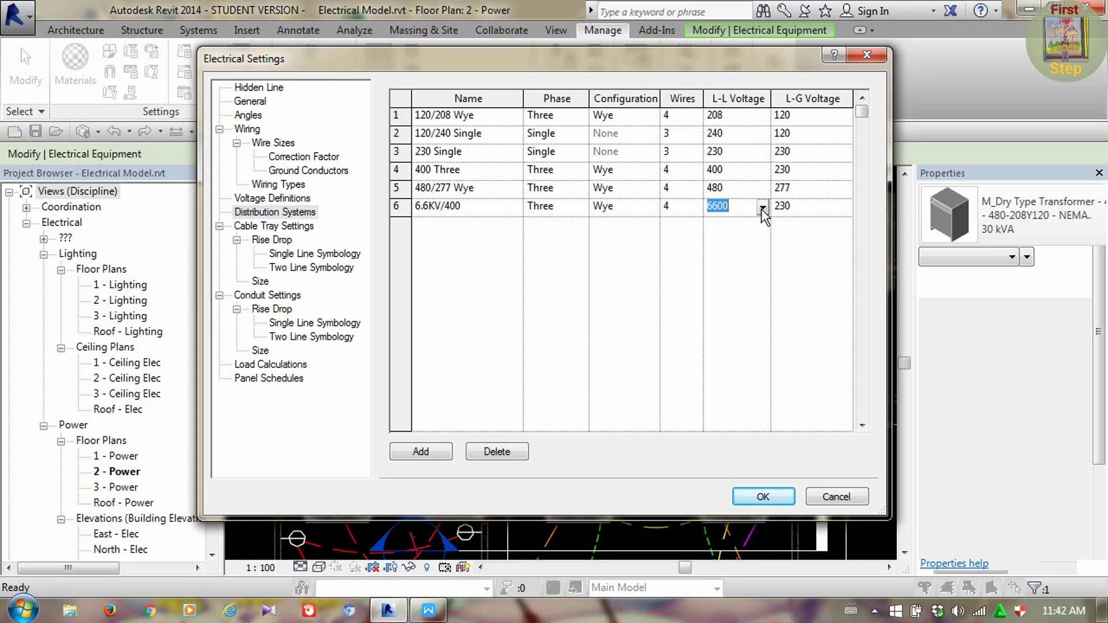
{"action": "left_click", "coordinate": [763, 209]}
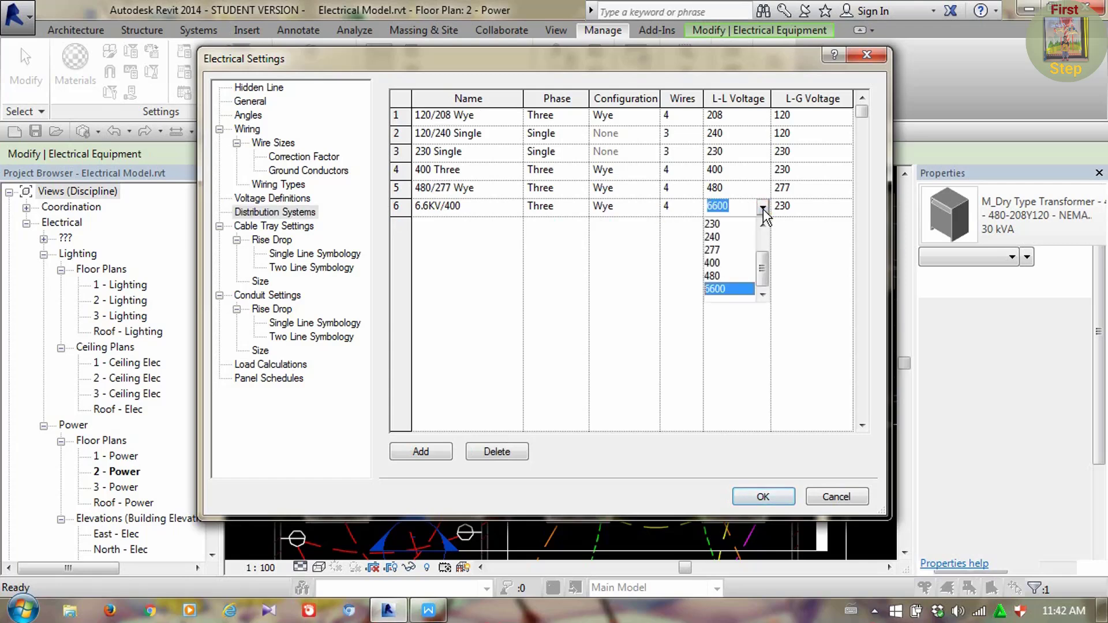
{"action": "left_click", "coordinate": [721, 263]}
{"action": "left_click", "coordinate": [818, 209]}
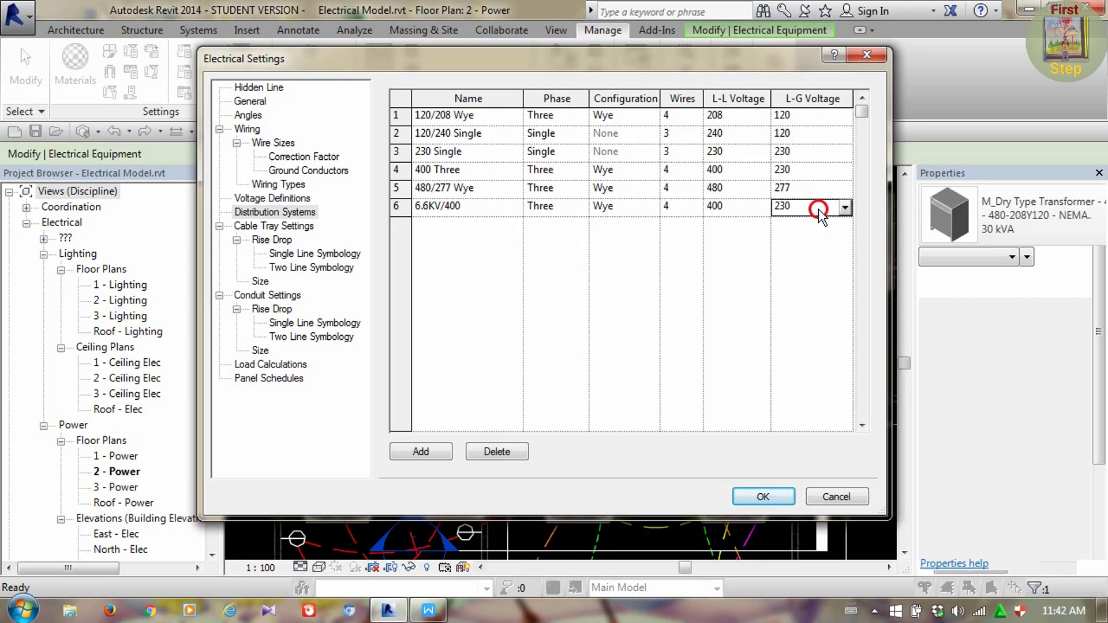
{"action": "left_click", "coordinate": [846, 208]}
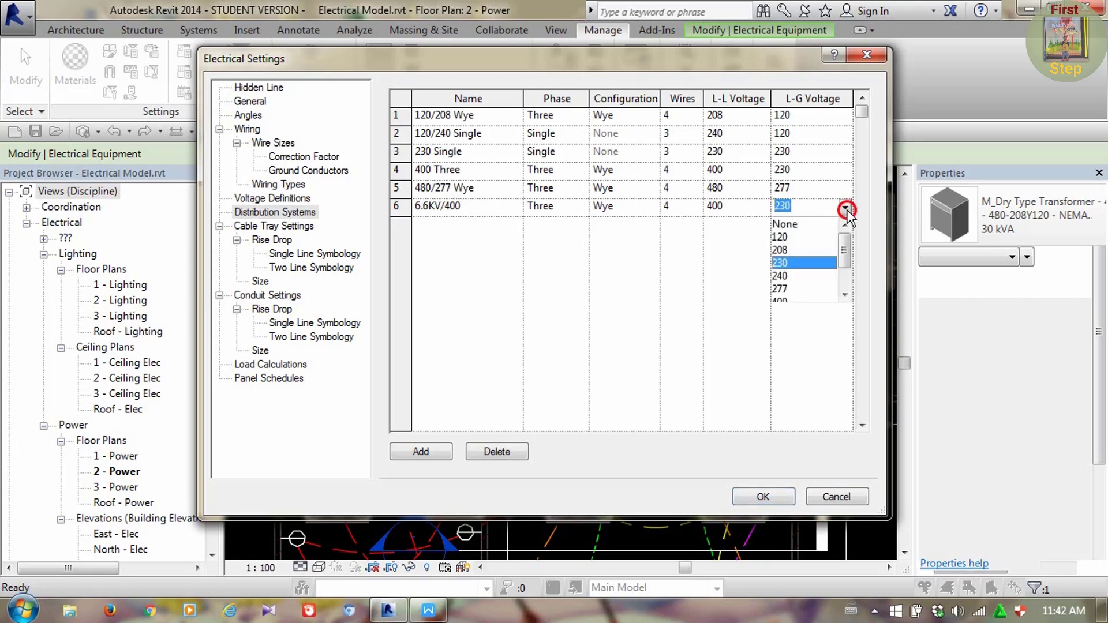
{"action": "left_click", "coordinate": [846, 209]}
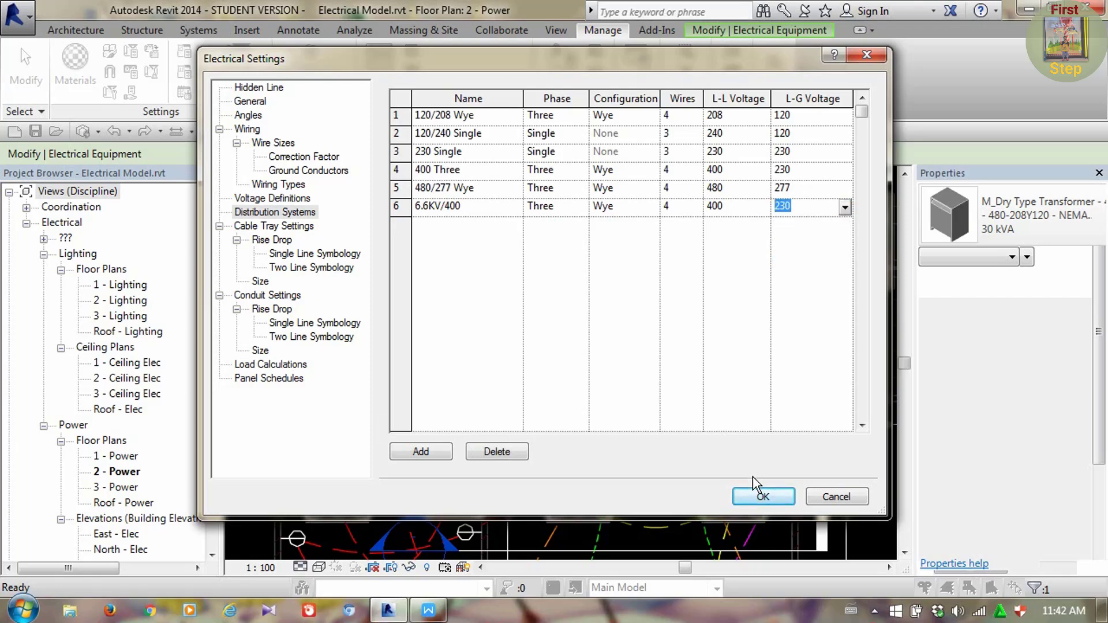
{"action": "left_click", "coordinate": [766, 495]}
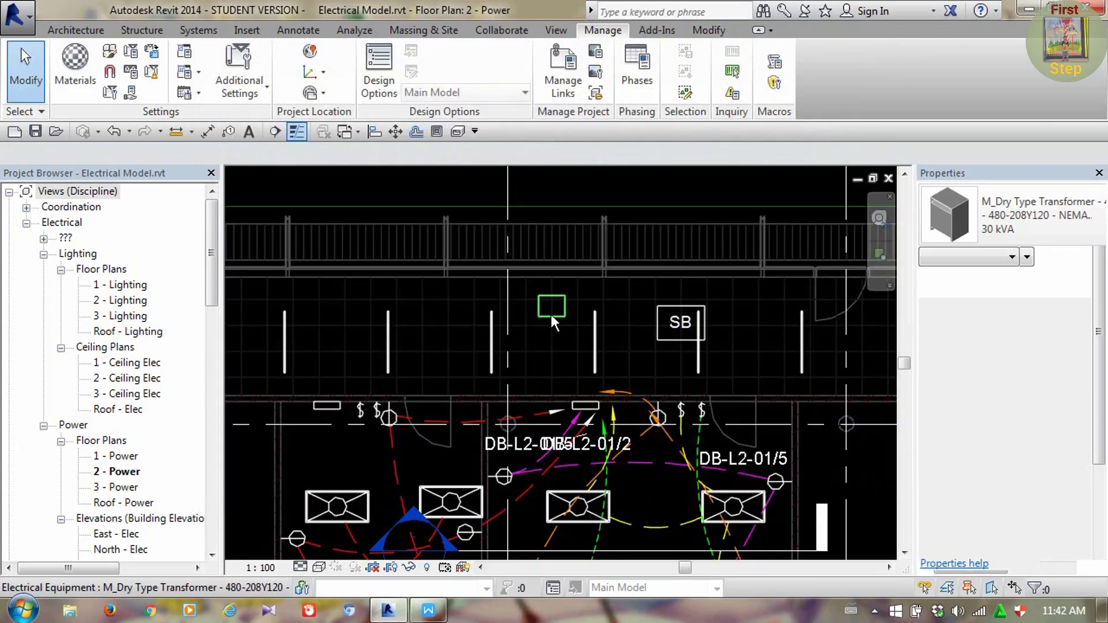
Select the transformer near the SB switchboard and check which distribution systems it offers
{"action": "left_click", "coordinate": [552, 314]}
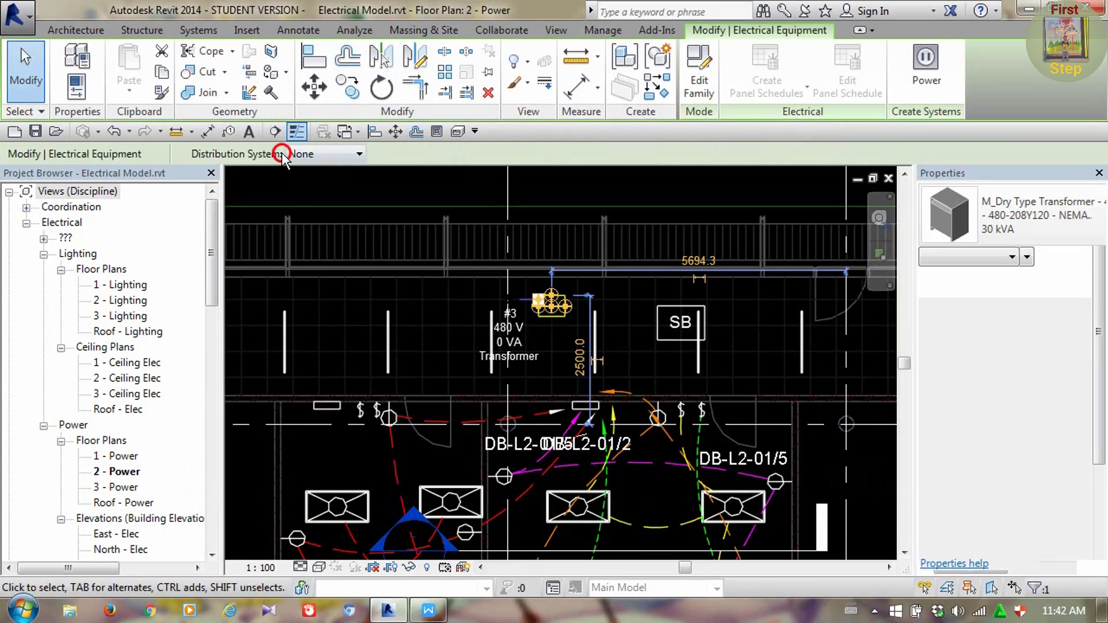
{"action": "left_click", "coordinate": [291, 153]}
{"action": "left_click", "coordinate": [312, 152]}
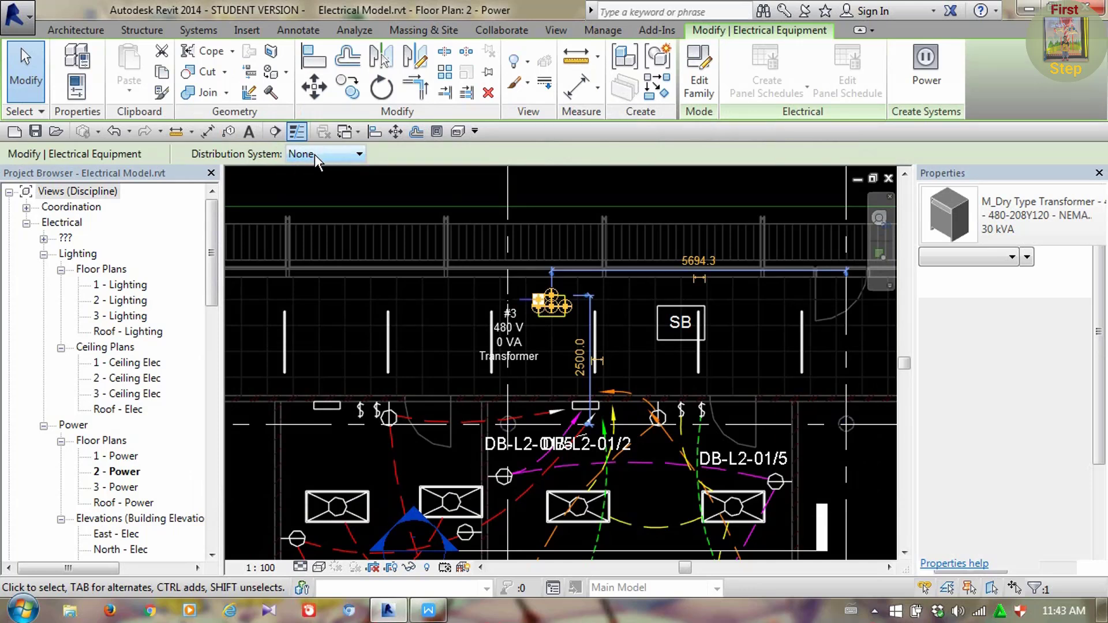
Open the dry type transformer family for editing and show the properties of its round electrical connector
{"action": "left_click", "coordinate": [695, 83]}
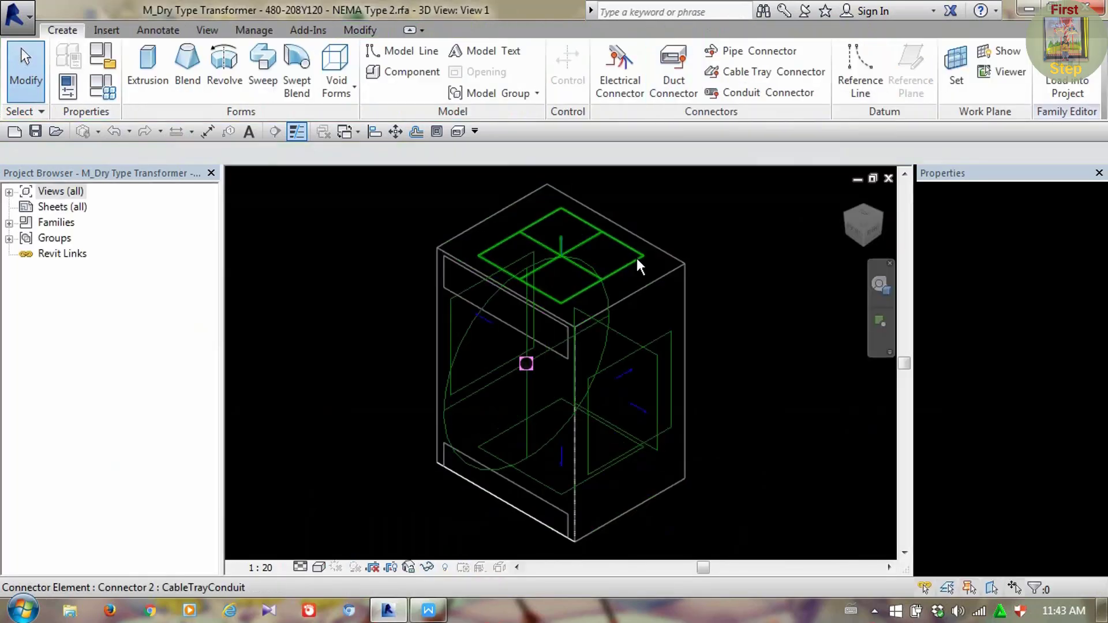
{"action": "left_click", "coordinate": [470, 326]}
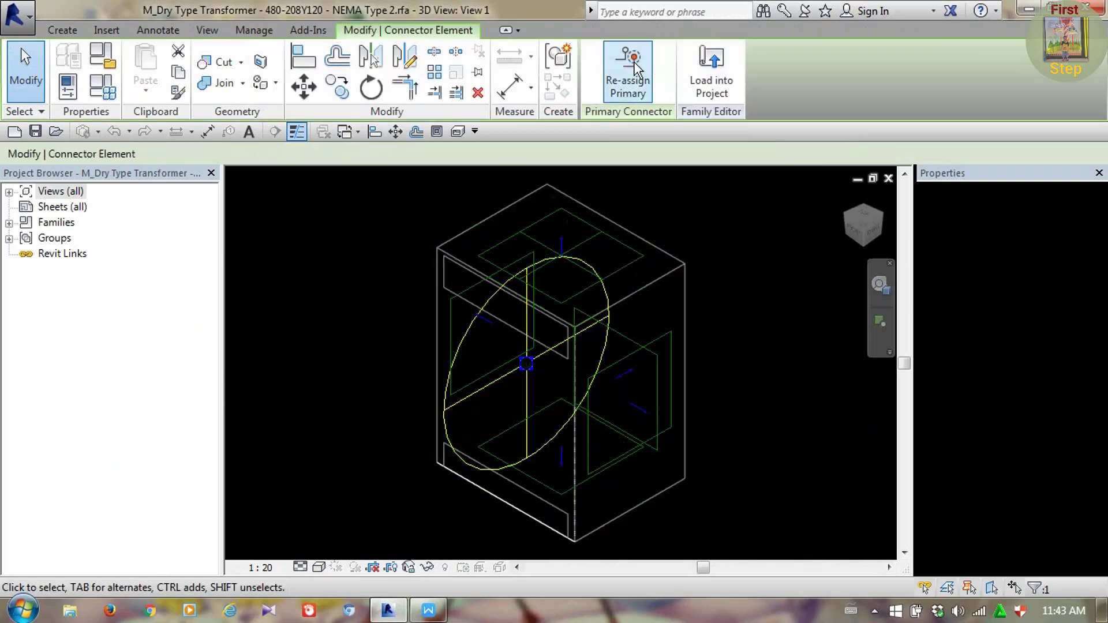
{"action": "left_click", "coordinate": [208, 32]}
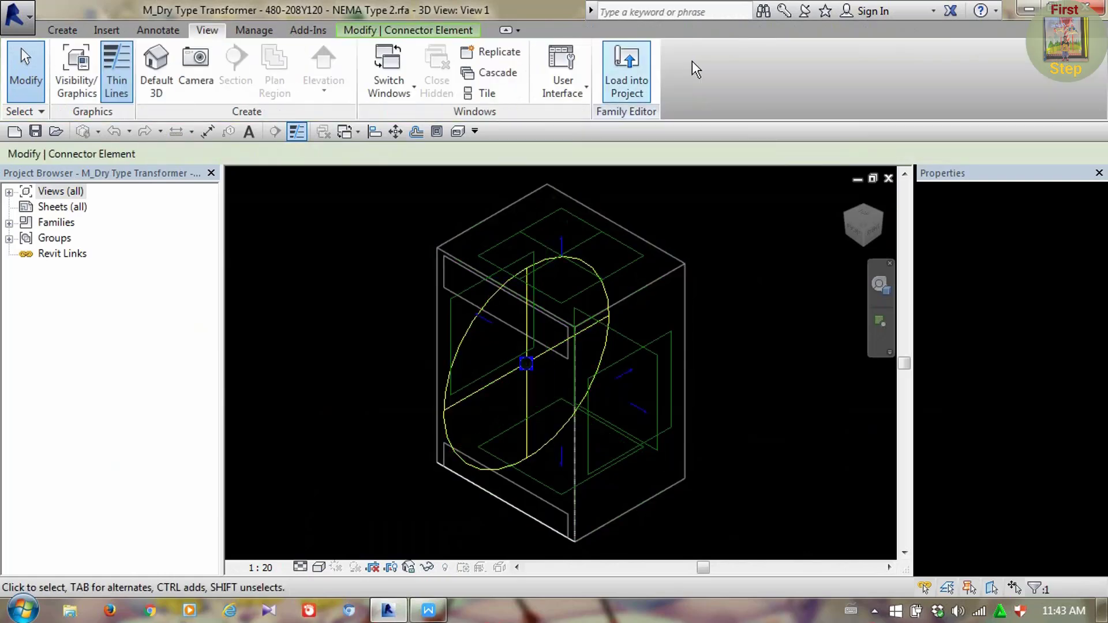
{"action": "left_click", "coordinate": [573, 85]}
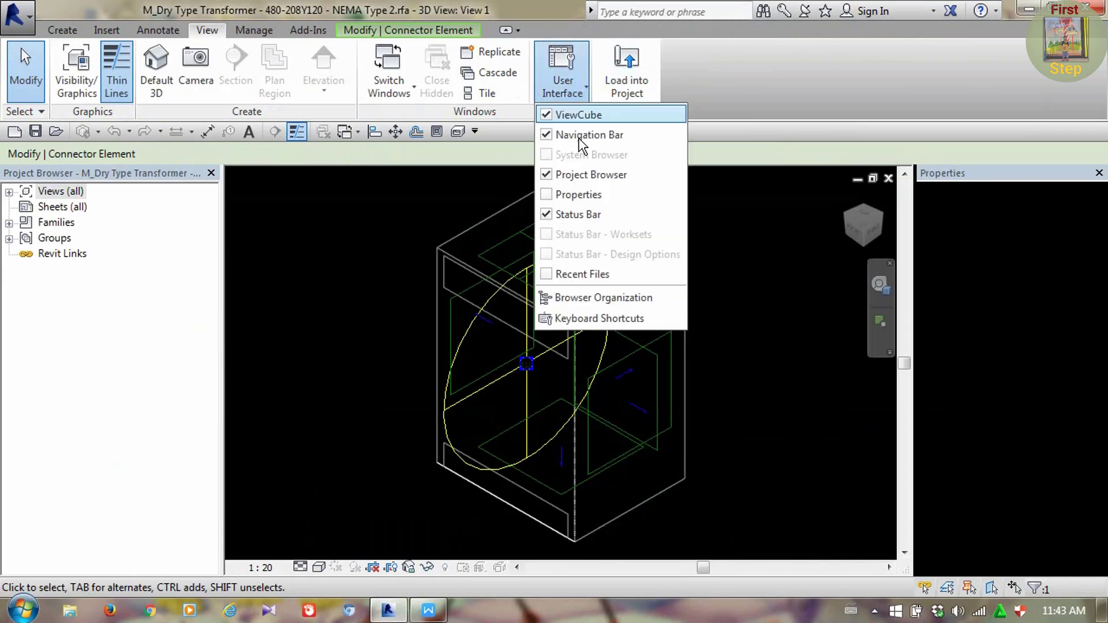
{"action": "left_click", "coordinate": [552, 194]}
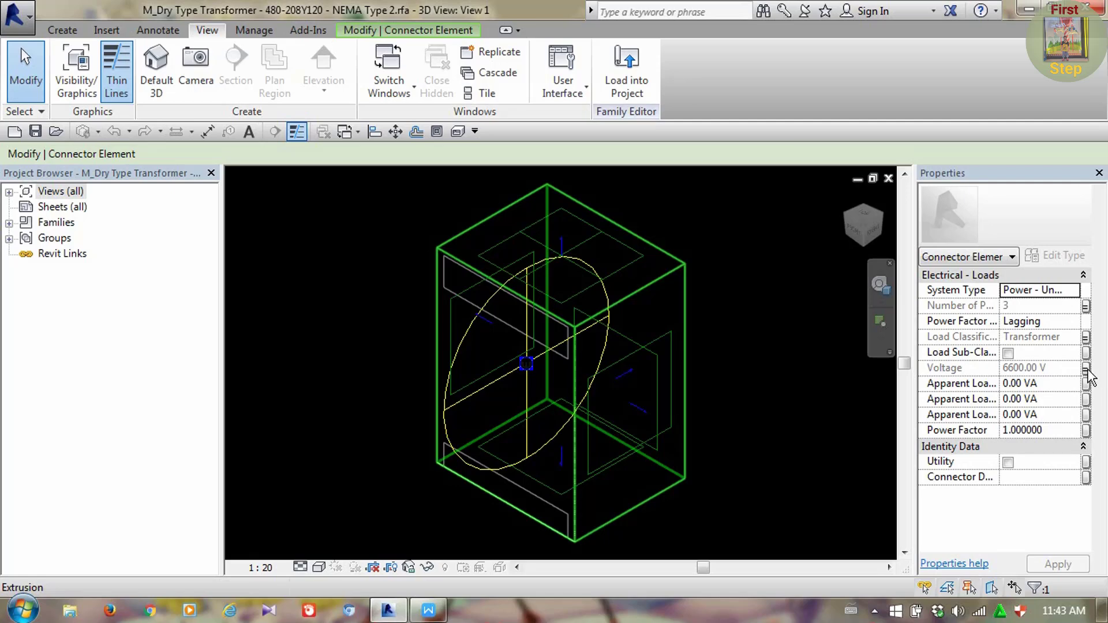
Examine the family parameter linked to the connector's Voltage, cancel adding a new parameter, and close the family without saving
{"action": "left_click", "coordinate": [1086, 369]}
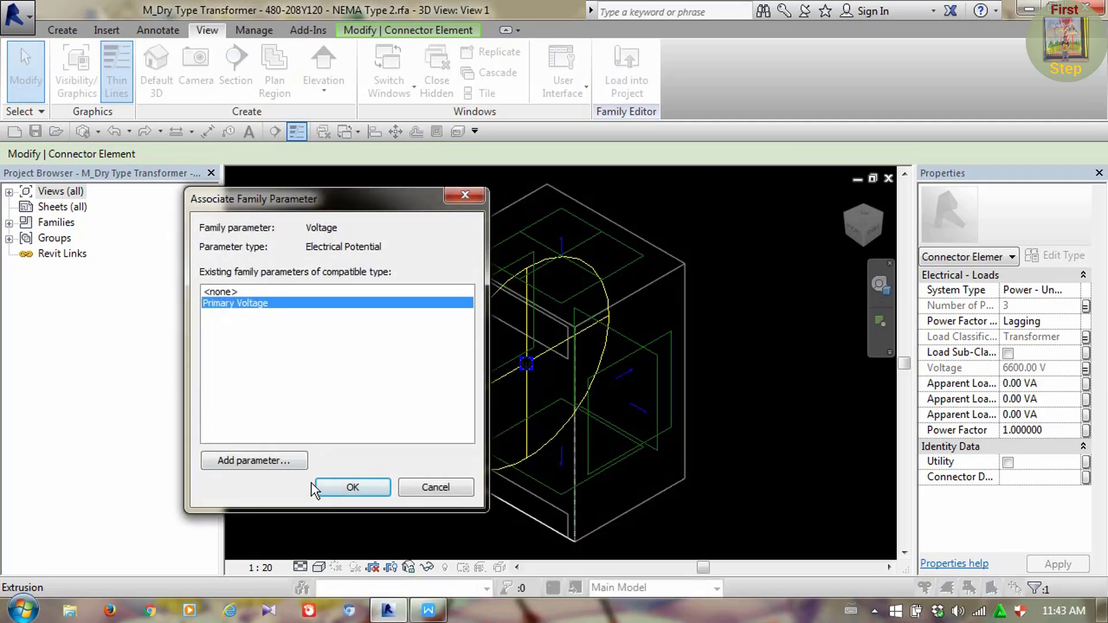
{"action": "left_click", "coordinate": [287, 460]}
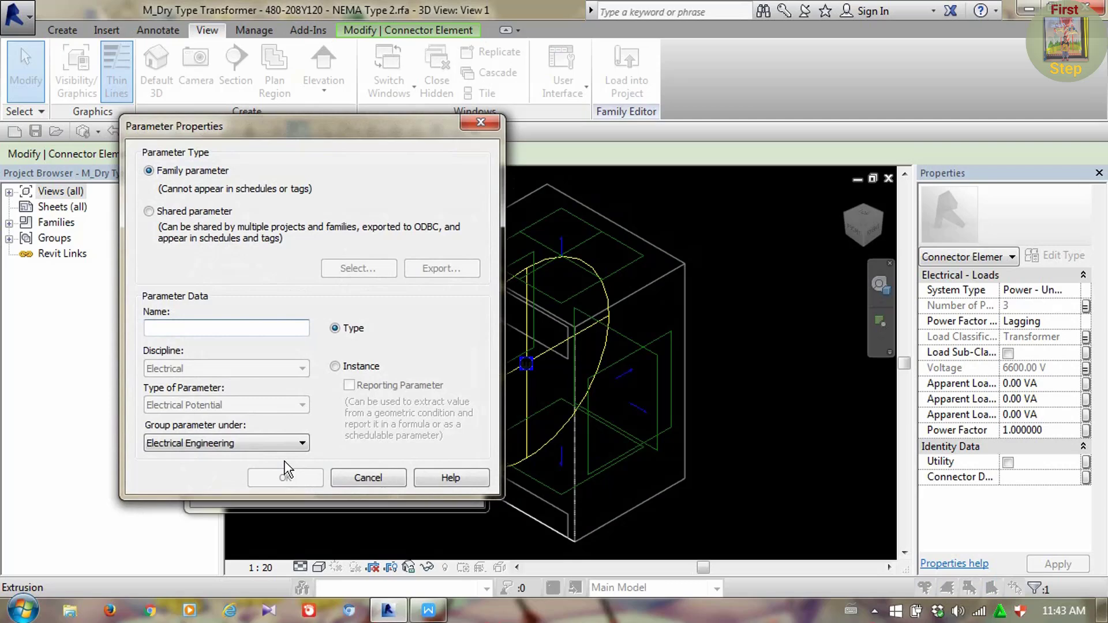
{"action": "left_click", "coordinate": [481, 121]}
{"action": "left_click", "coordinate": [462, 186]}
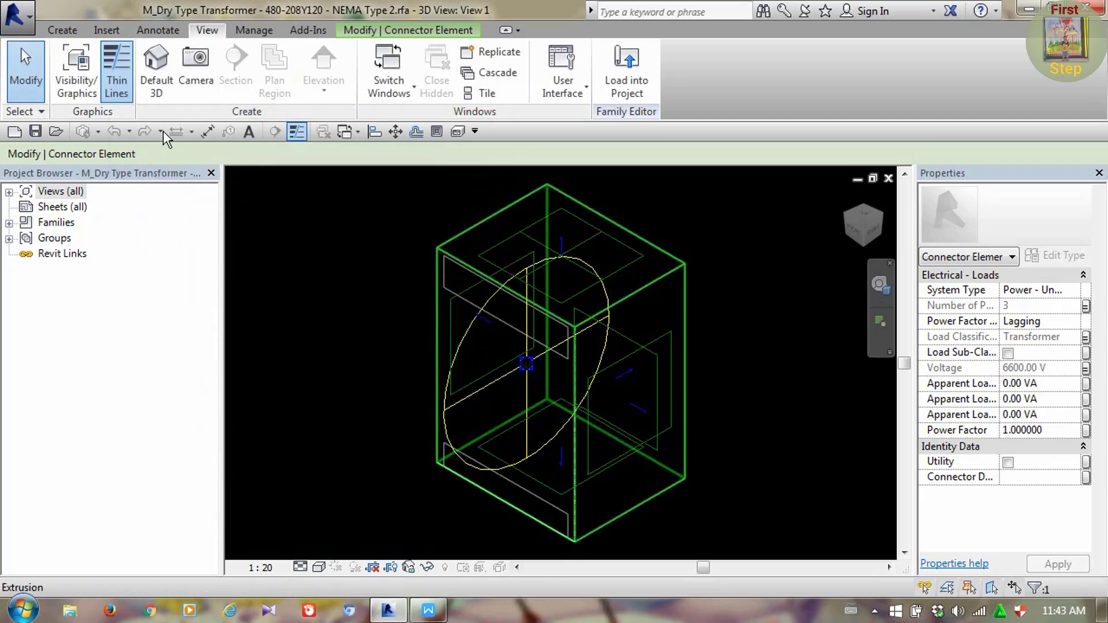
{"action": "left_click", "coordinate": [888, 178]}
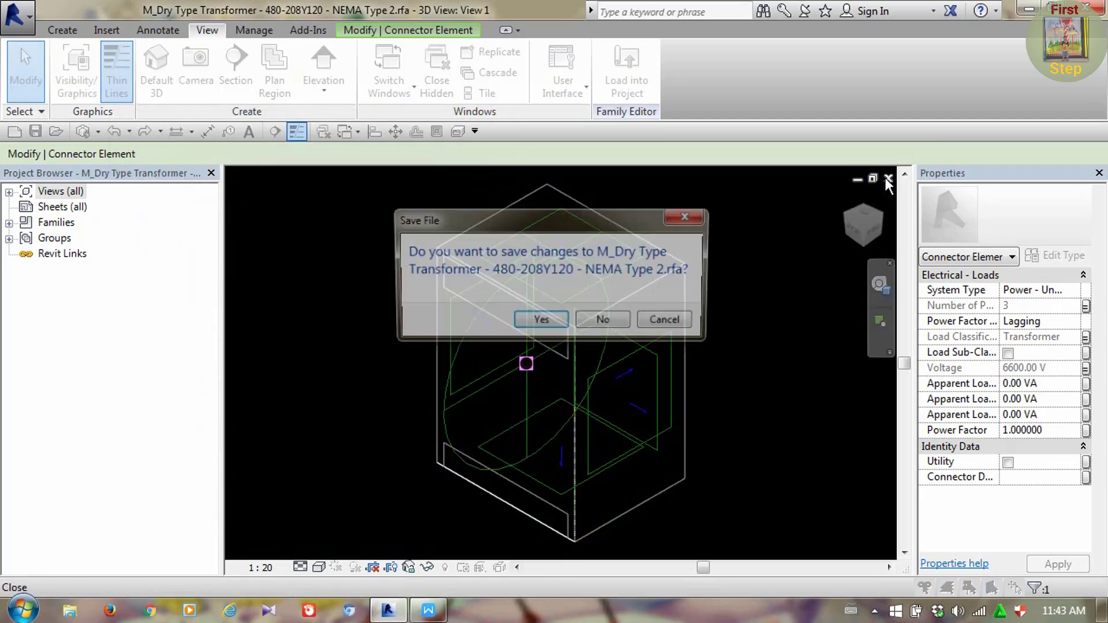
{"action": "left_click", "coordinate": [624, 324]}
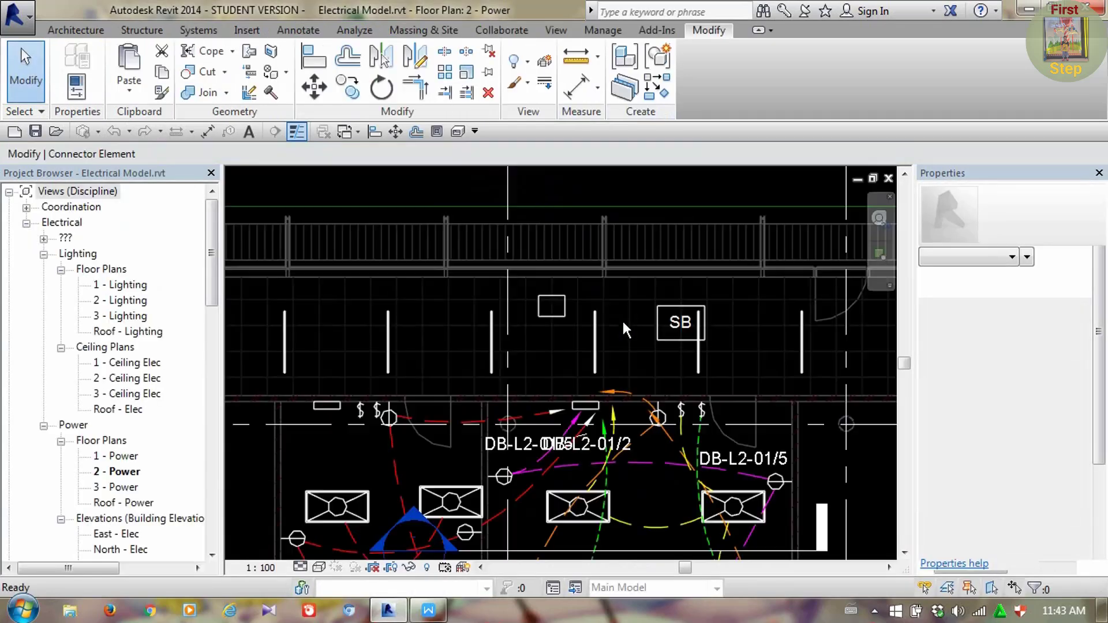
Reselect the transformer in the 2 - Power floor plan and examine its Distribution System choices
{"action": "left_click", "coordinate": [556, 318]}
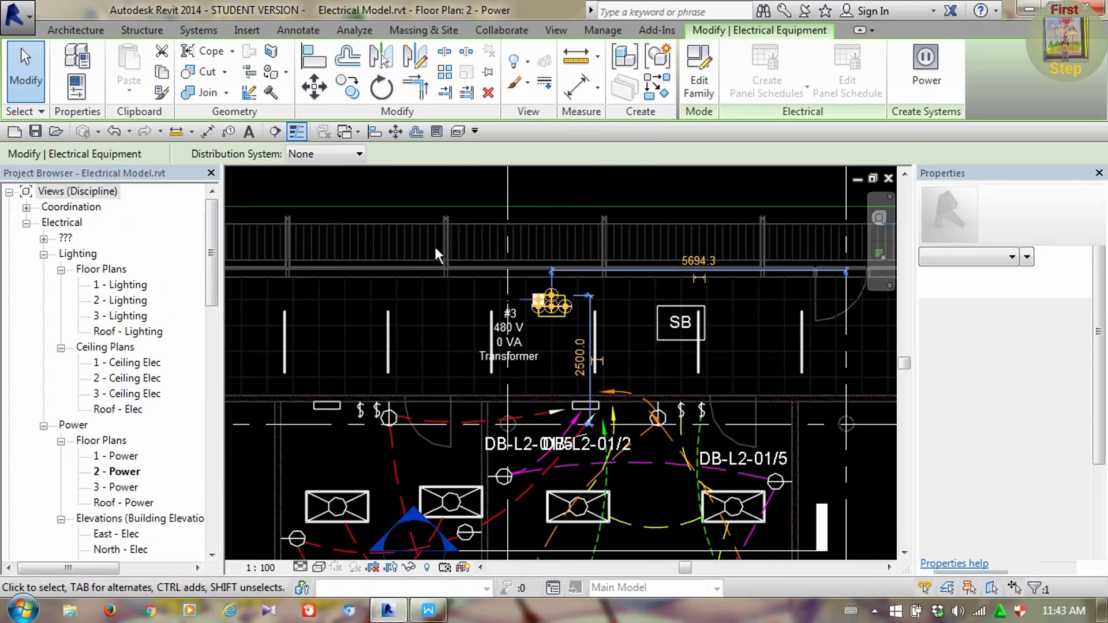
{"action": "left_click", "coordinate": [327, 154]}
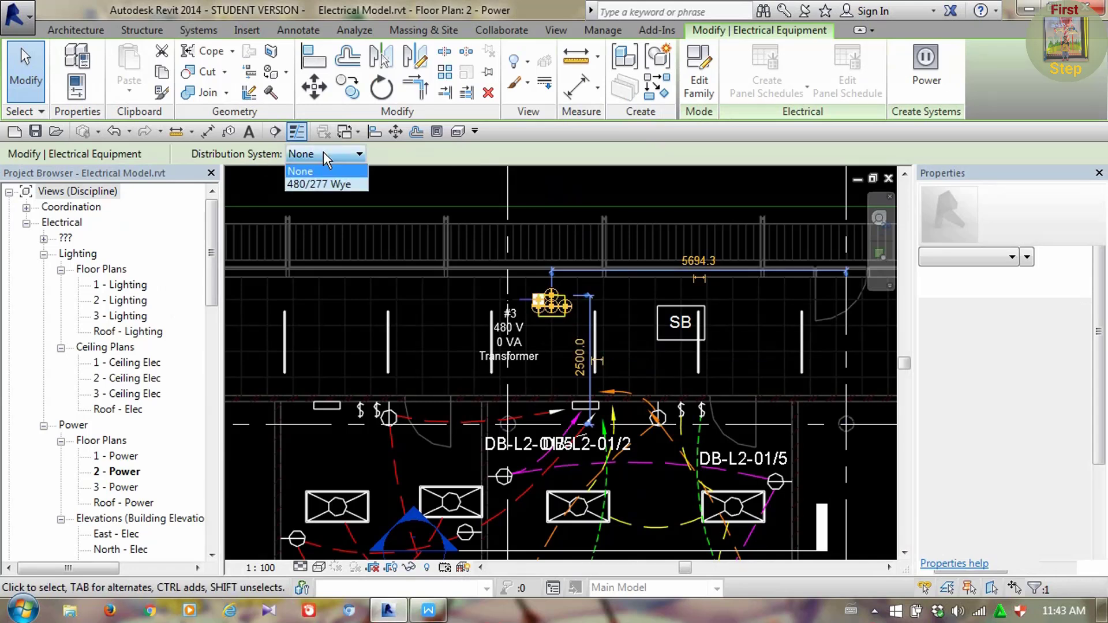
{"action": "left_click", "coordinate": [324, 154]}
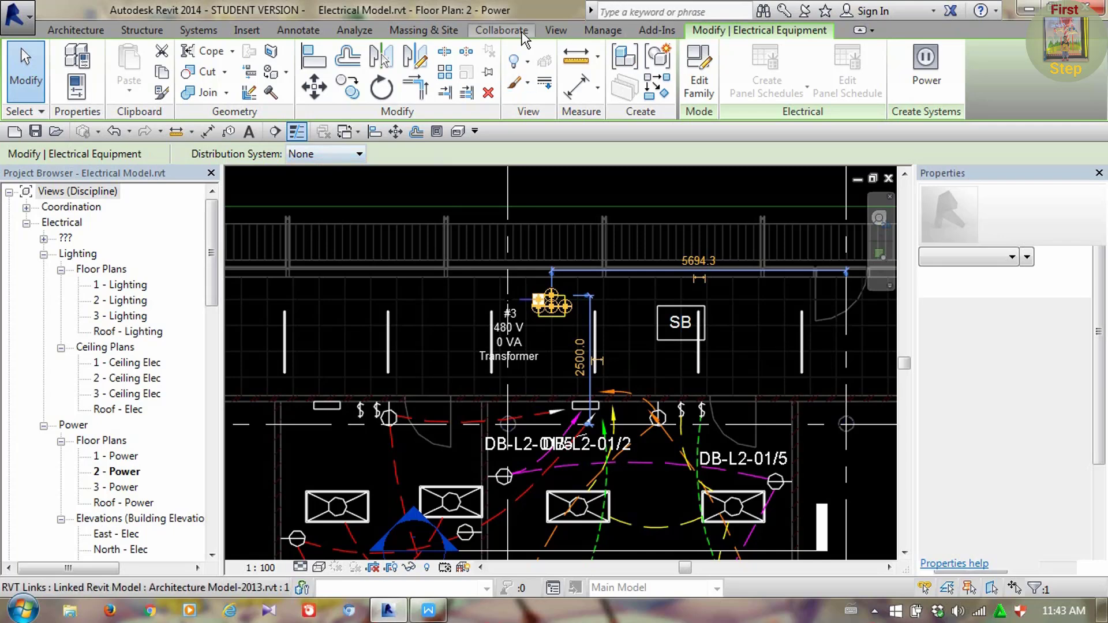
Show the transformer's properties and set its Secondary Distribution System to 400 Three
{"action": "left_click", "coordinate": [556, 30]}
{"action": "left_click", "coordinate": [1023, 72]}
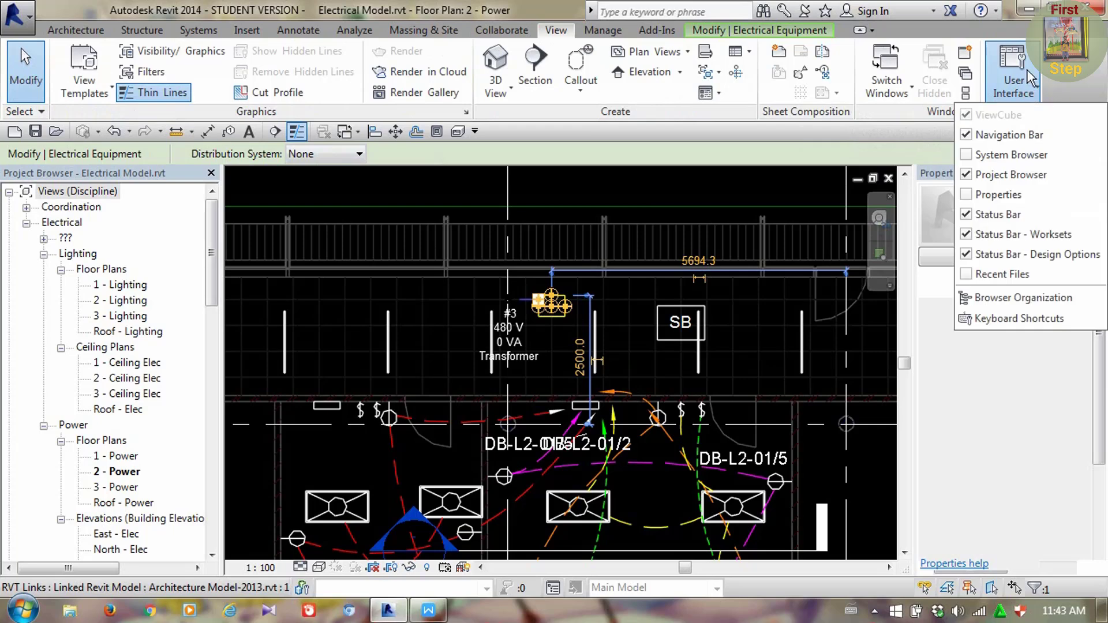
{"action": "left_click", "coordinate": [967, 196]}
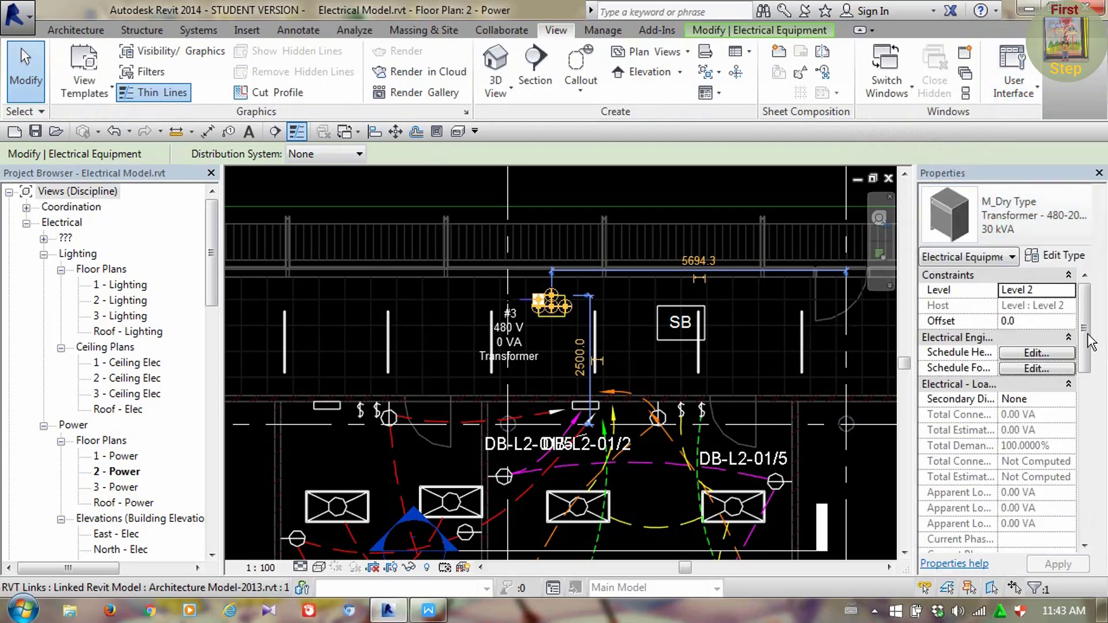
{"action": "left_click", "coordinate": [1037, 399]}
{"action": "left_click", "coordinate": [1068, 399]}
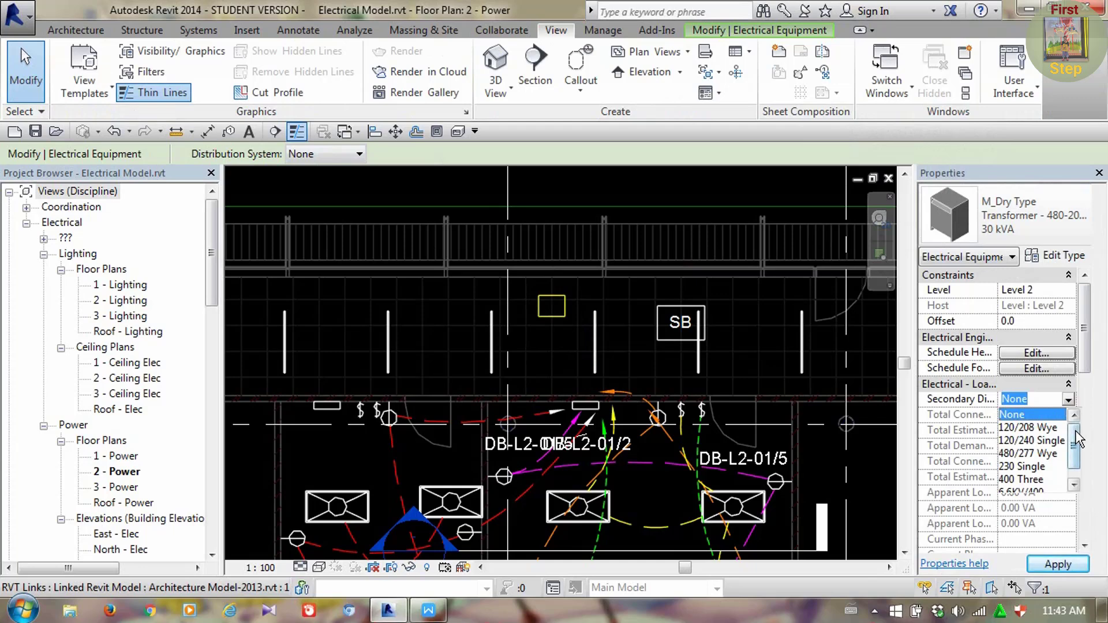
{"action": "scroll", "coordinate": [1071, 461], "scroll_direction": "down", "scroll_amount": 1}
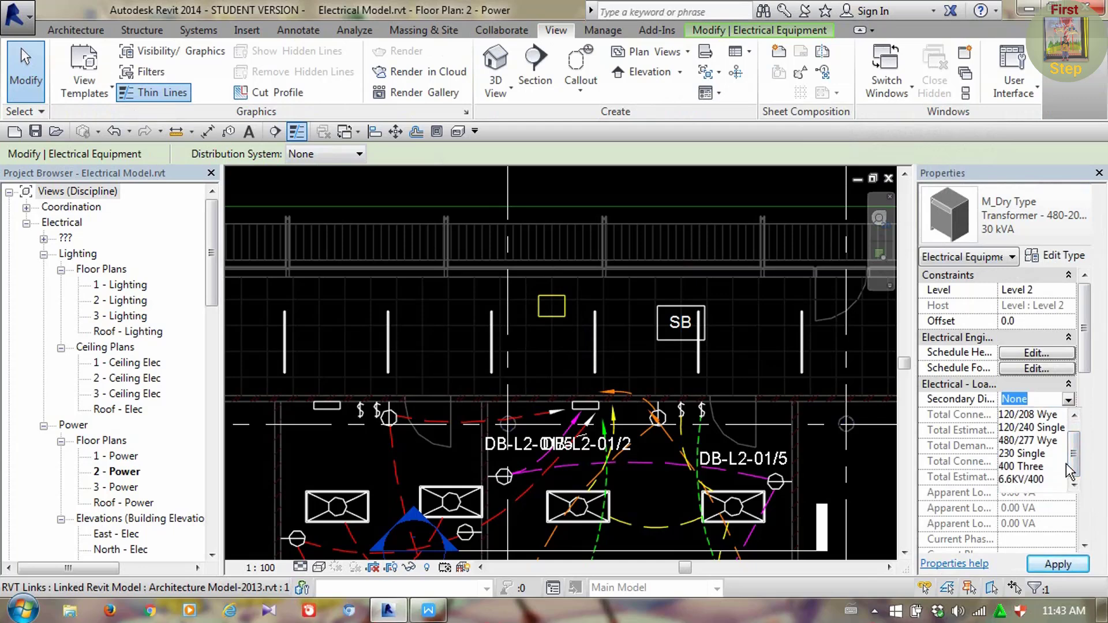
{"action": "left_click", "coordinate": [1028, 466]}
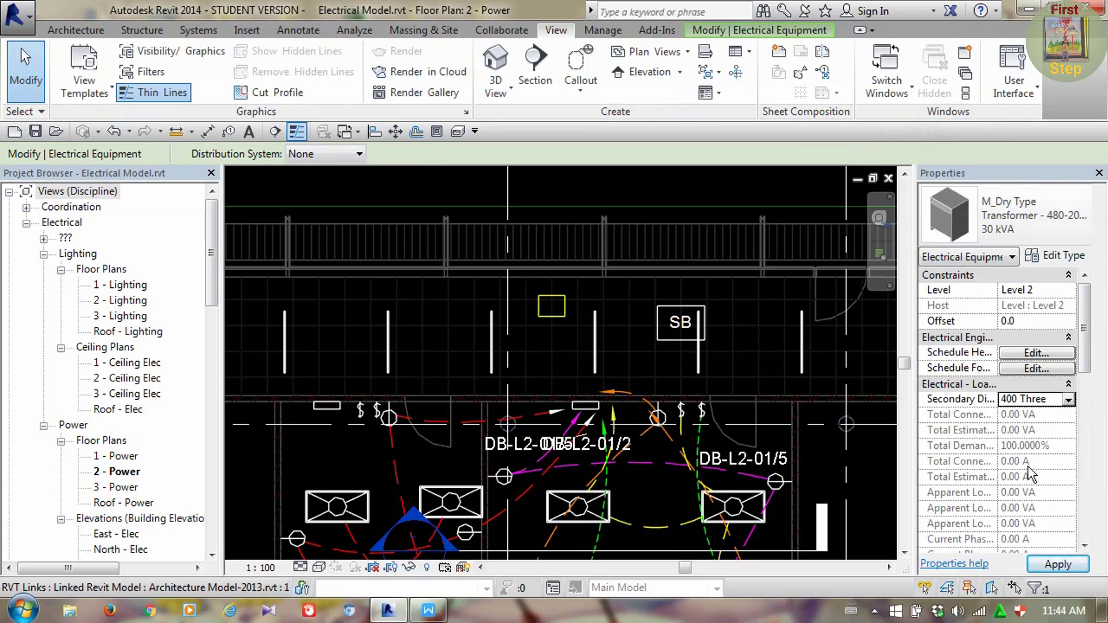
{"action": "left_click", "coordinate": [1058, 564]}
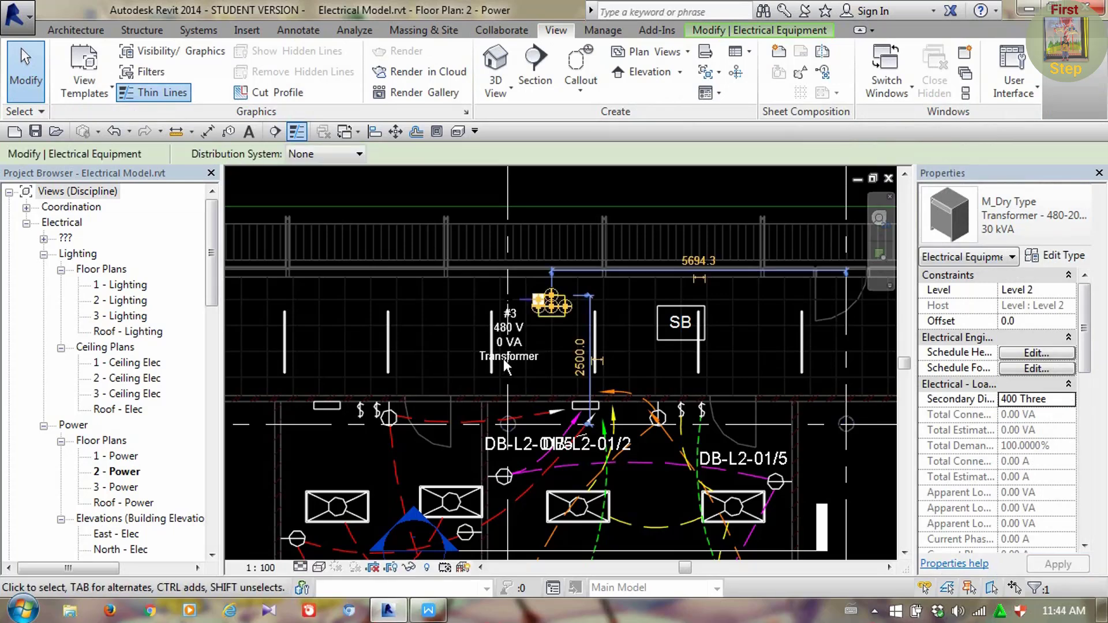
Check the transformer's primary Distribution System options again and close the list without choosing one
{"action": "left_click", "coordinate": [321, 153]}
{"action": "left_click", "coordinate": [321, 152]}
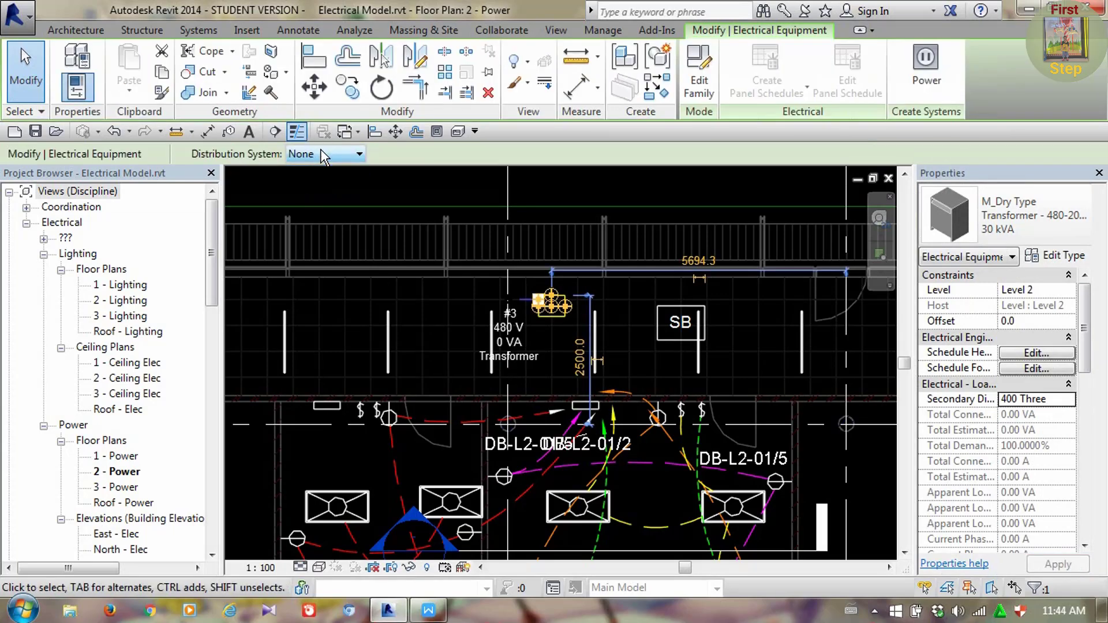
{"action": "left_click", "coordinate": [322, 153]}
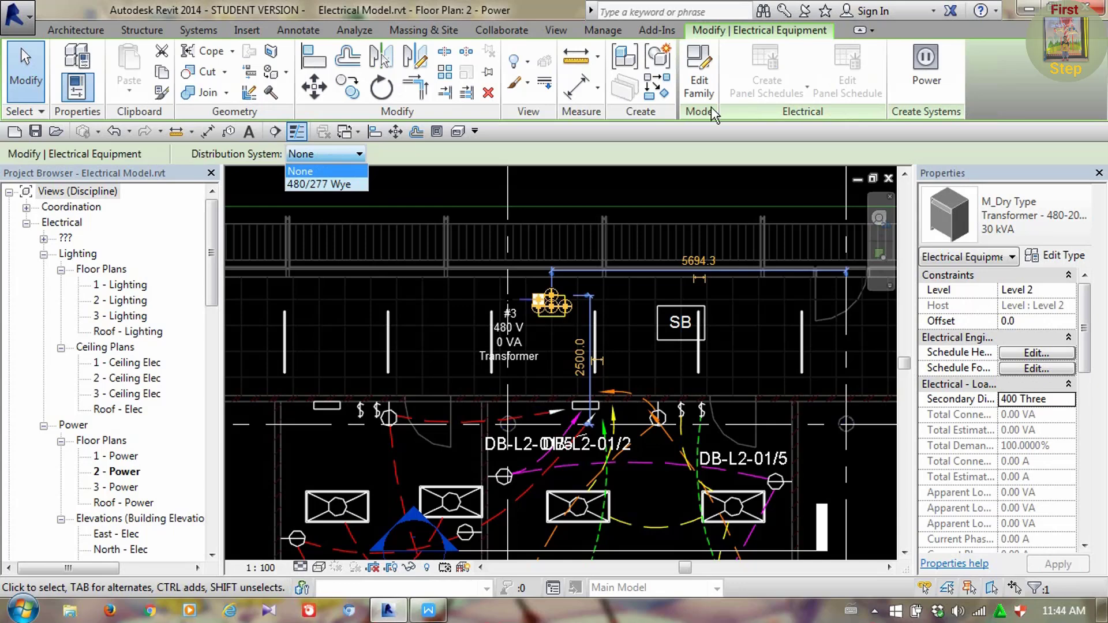
{"action": "left_click", "coordinate": [704, 84]}
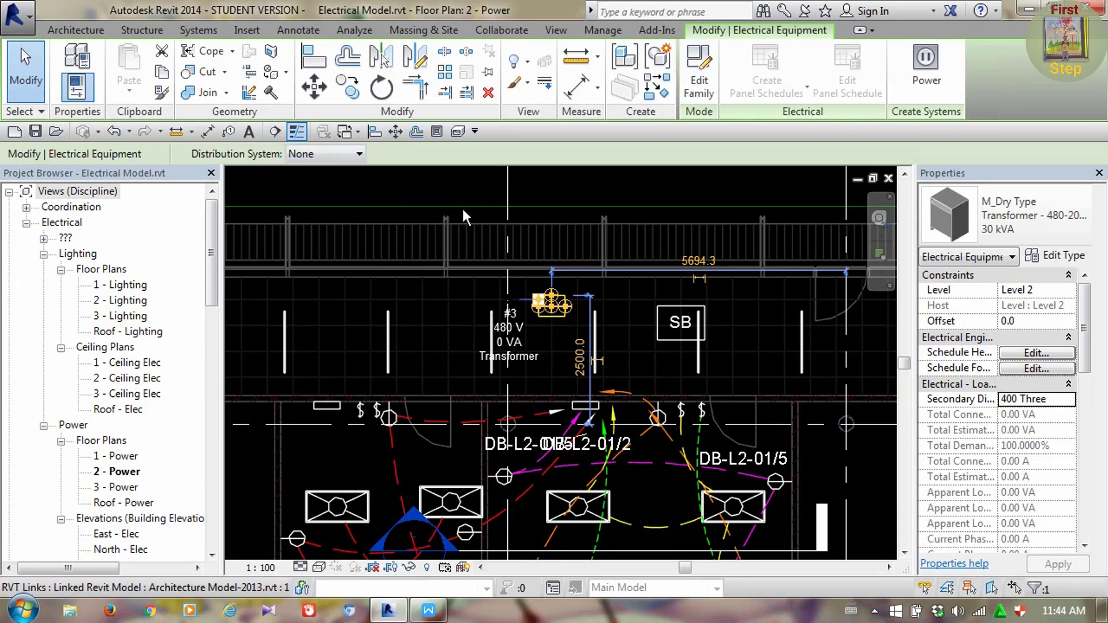
Open the transformer family for editing and re-enter 6600 V as the Primary Voltage of the 15 kVA type
{"action": "left_click", "coordinate": [699, 87]}
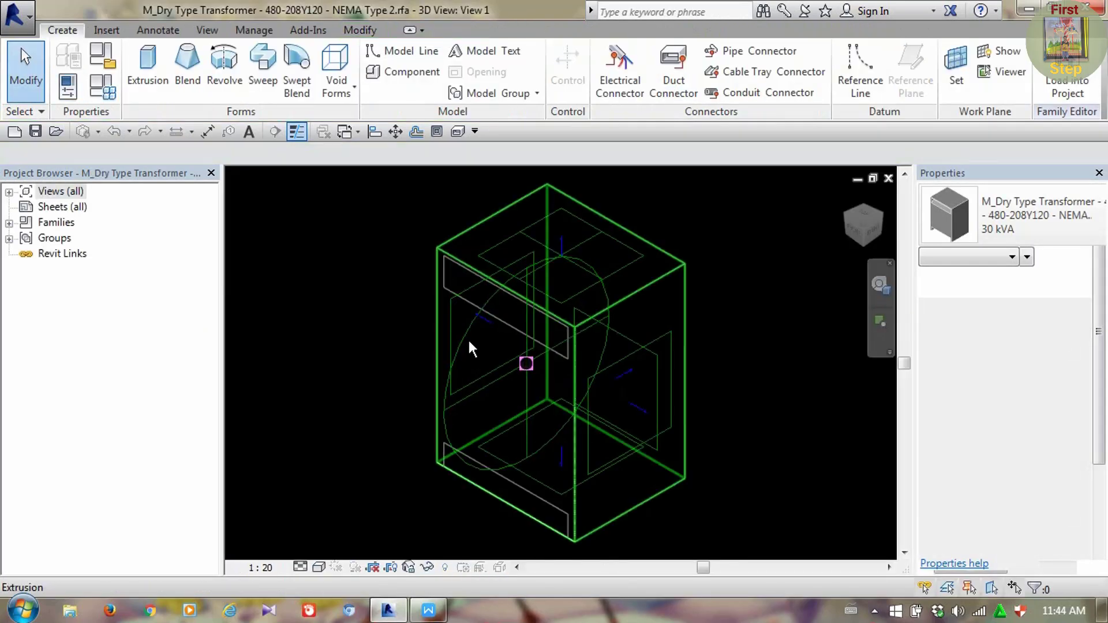
{"action": "left_click", "coordinate": [467, 338]}
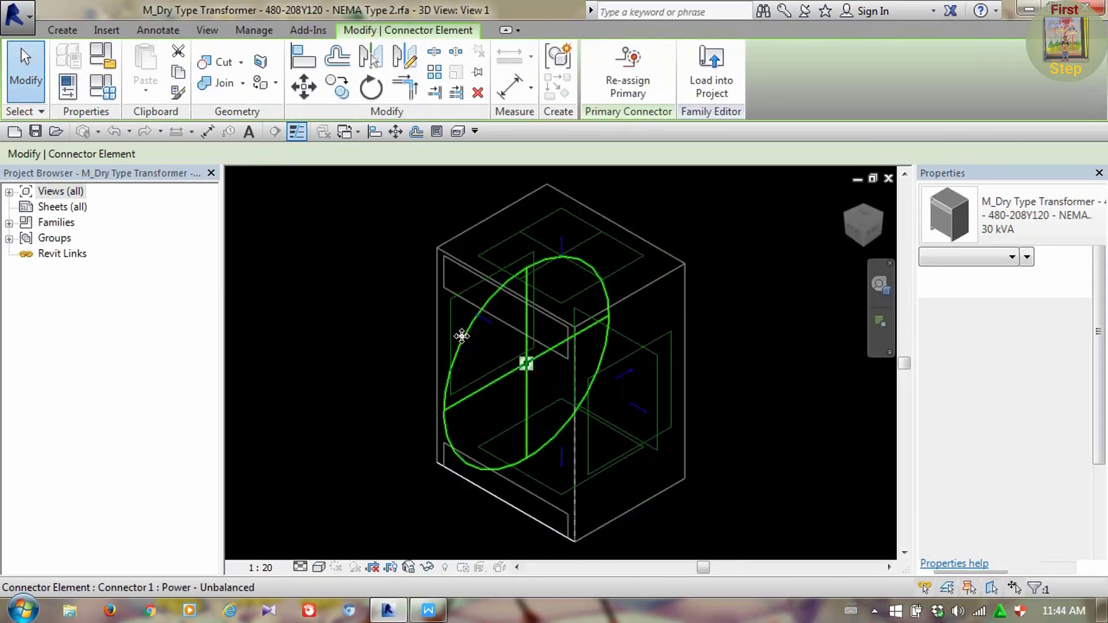
{"action": "left_click", "coordinate": [102, 85]}
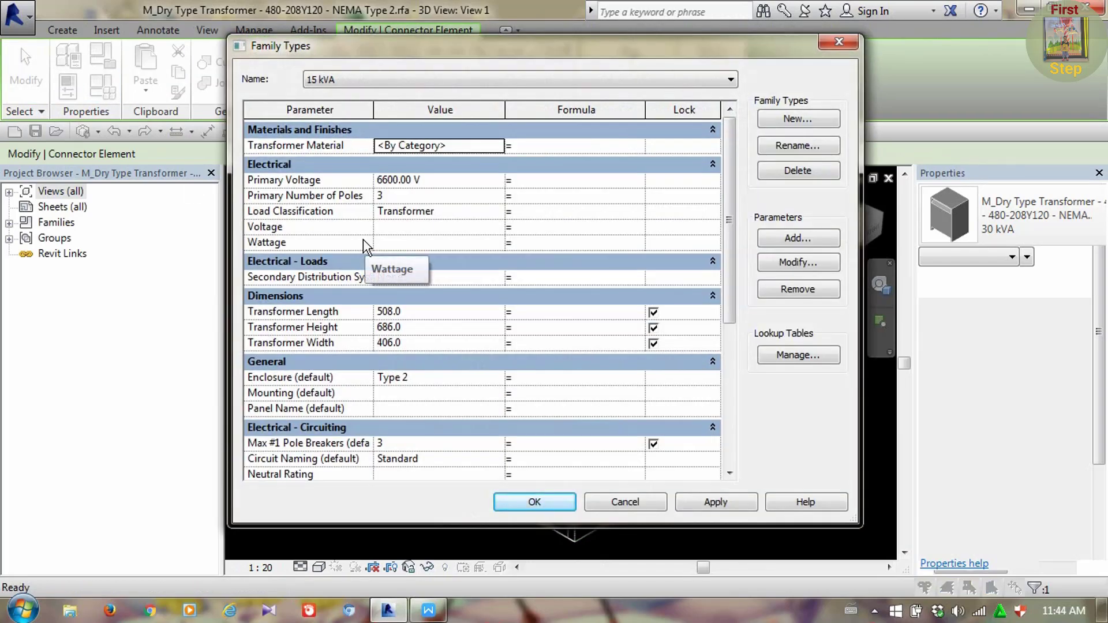
{"action": "left_click", "coordinate": [436, 179]}
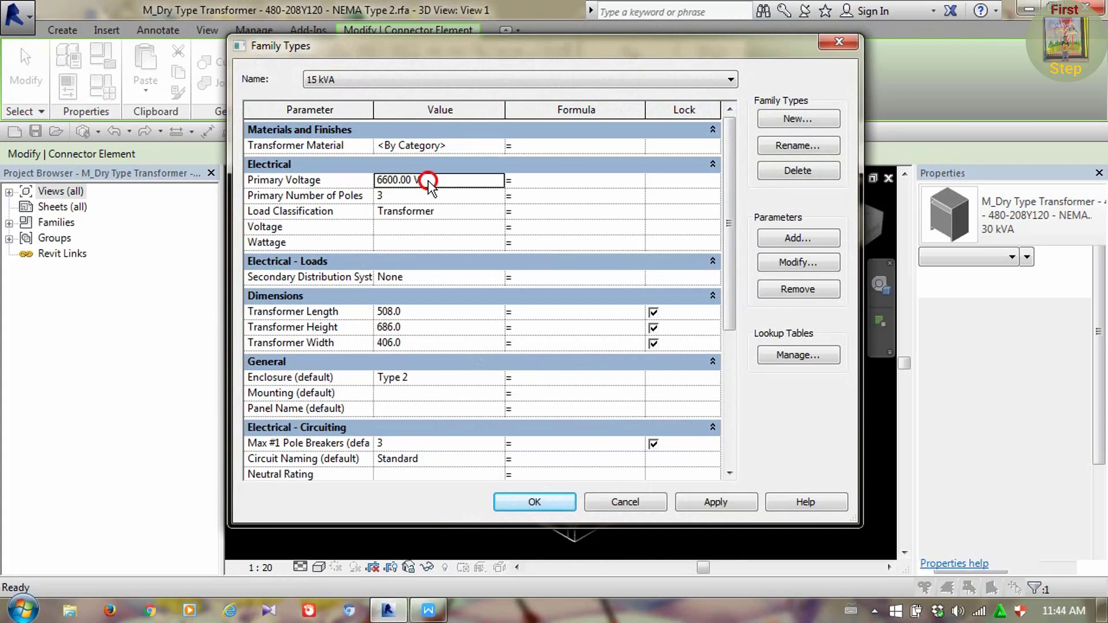
{"action": "left_click", "coordinate": [397, 191]}
{"action": "left_click_drag", "start_coordinate": [398, 191], "coordinate": [354, 197]}
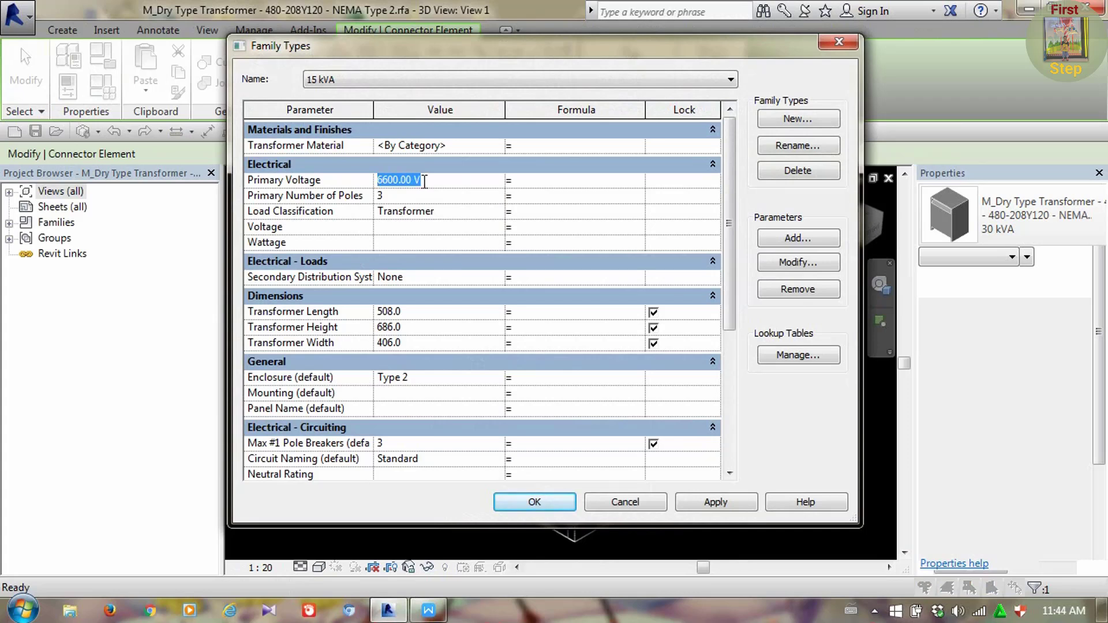
{"action": "type", "text": "6600"}
Check the Secondary Distribution System options of the 15 kVA type, apply the family types, and close the family
{"action": "left_click", "coordinate": [451, 262]}
{"action": "left_click", "coordinate": [449, 279]}
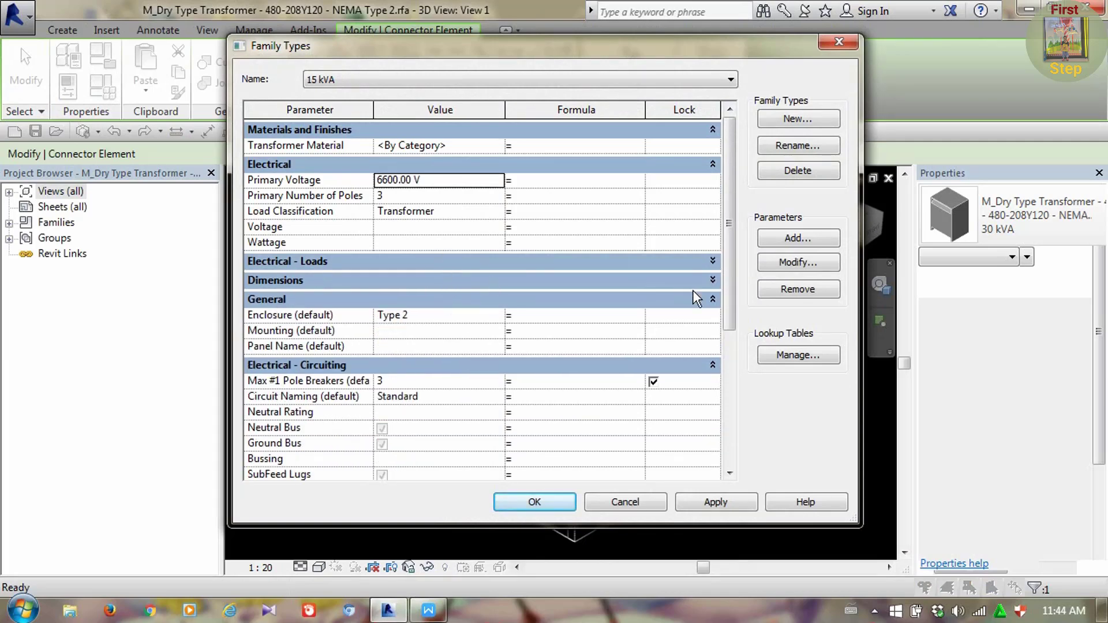
{"action": "left_click", "coordinate": [713, 280]}
{"action": "left_click", "coordinate": [713, 261]}
{"action": "left_click", "coordinate": [461, 277]}
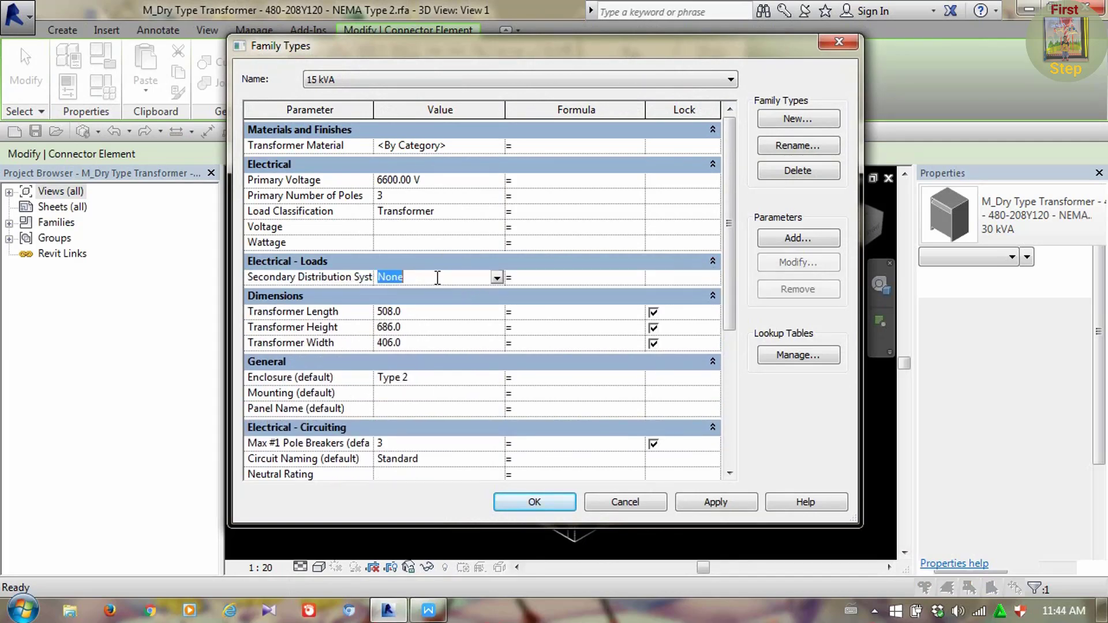
{"action": "left_click", "coordinate": [496, 279]}
{"action": "left_click", "coordinate": [408, 292]}
{"action": "left_click", "coordinate": [716, 501]}
{"action": "left_click", "coordinate": [536, 502]}
{"action": "key", "text": "Escape"}
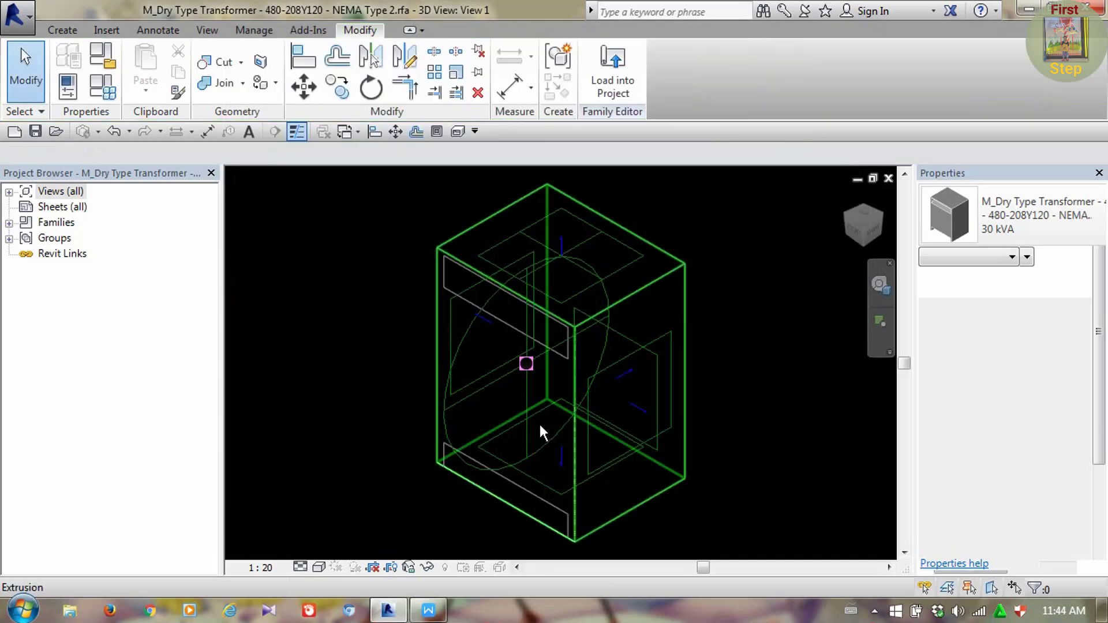
{"action": "left_click", "coordinate": [889, 179]}
{"action": "left_click", "coordinate": [618, 326]}
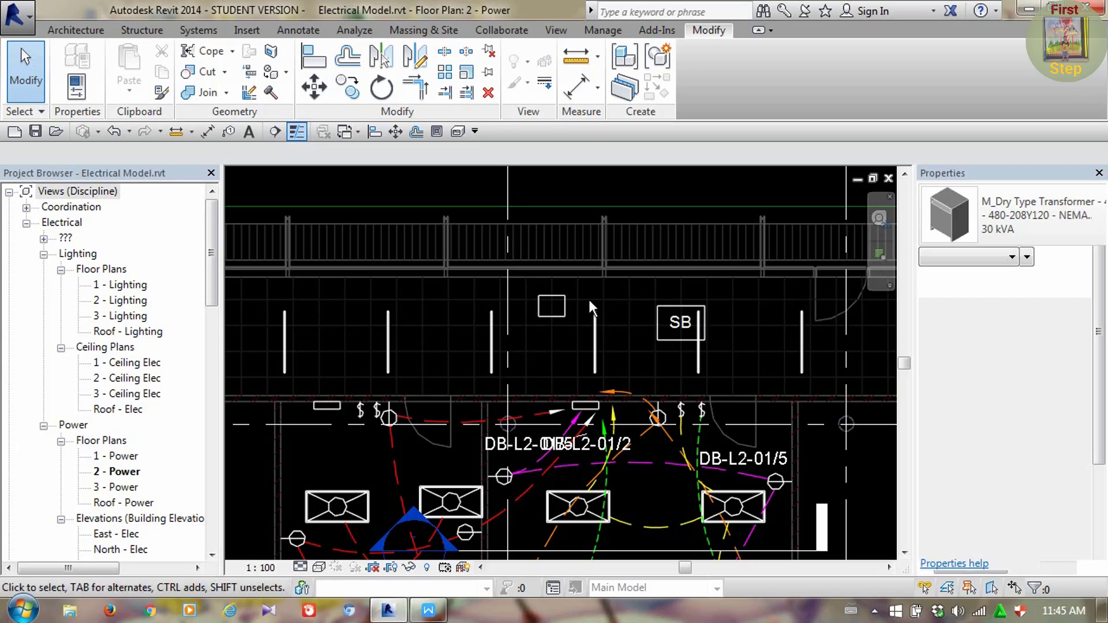
Switch the placed transformer to the 15 kVA type through its properties and check its primary Distribution System choices
{"action": "left_click", "coordinate": [557, 309]}
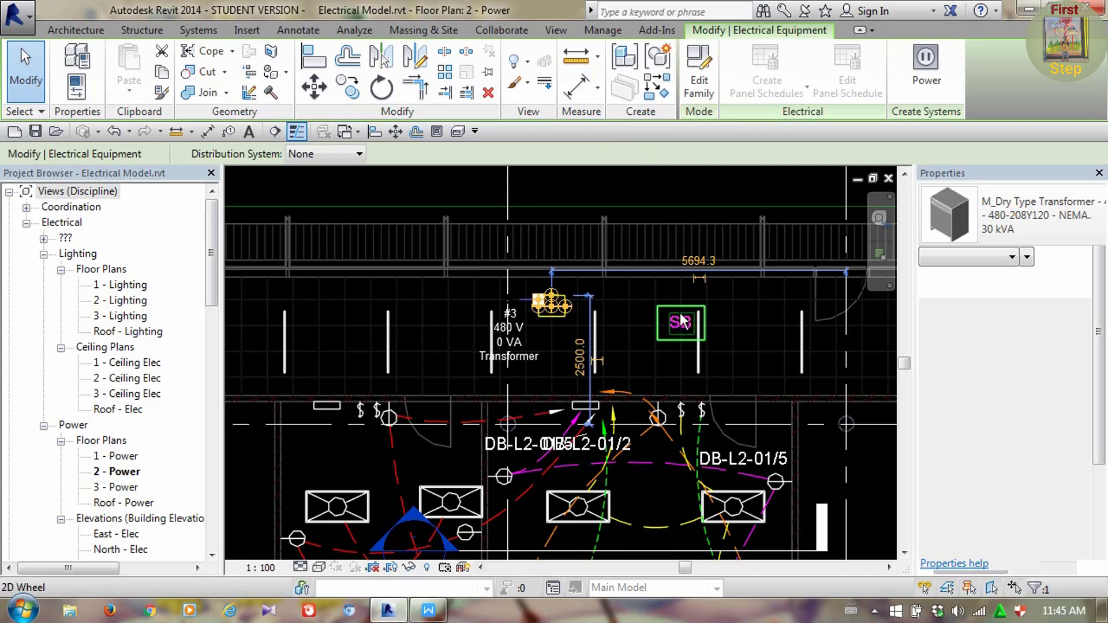
{"action": "left_click", "coordinate": [556, 30]}
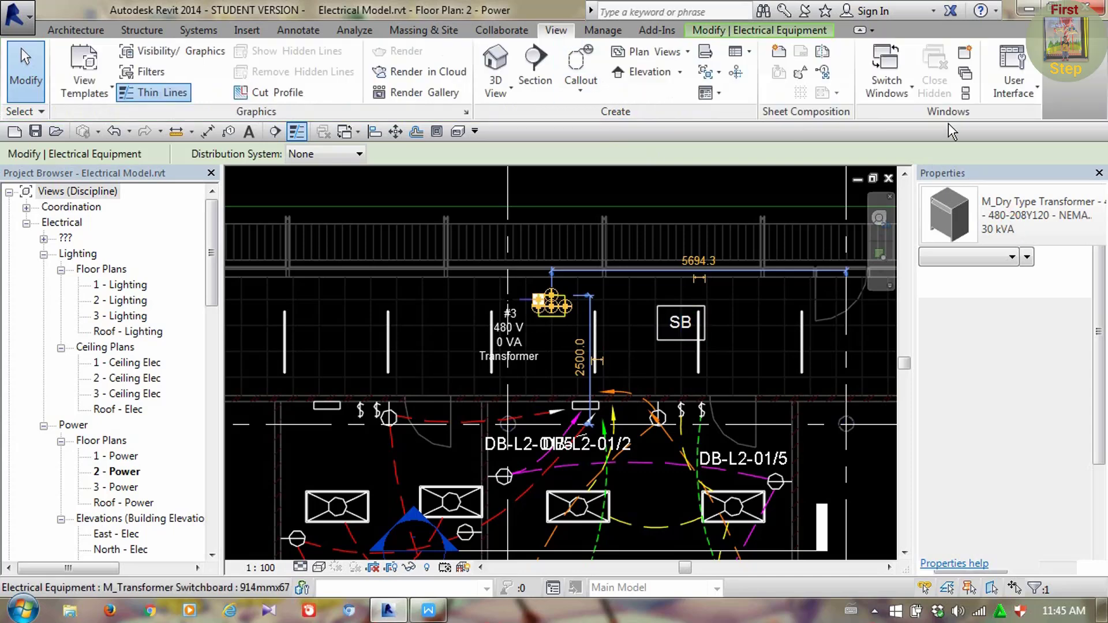
{"action": "left_click", "coordinate": [1021, 93]}
{"action": "left_click", "coordinate": [988, 196]}
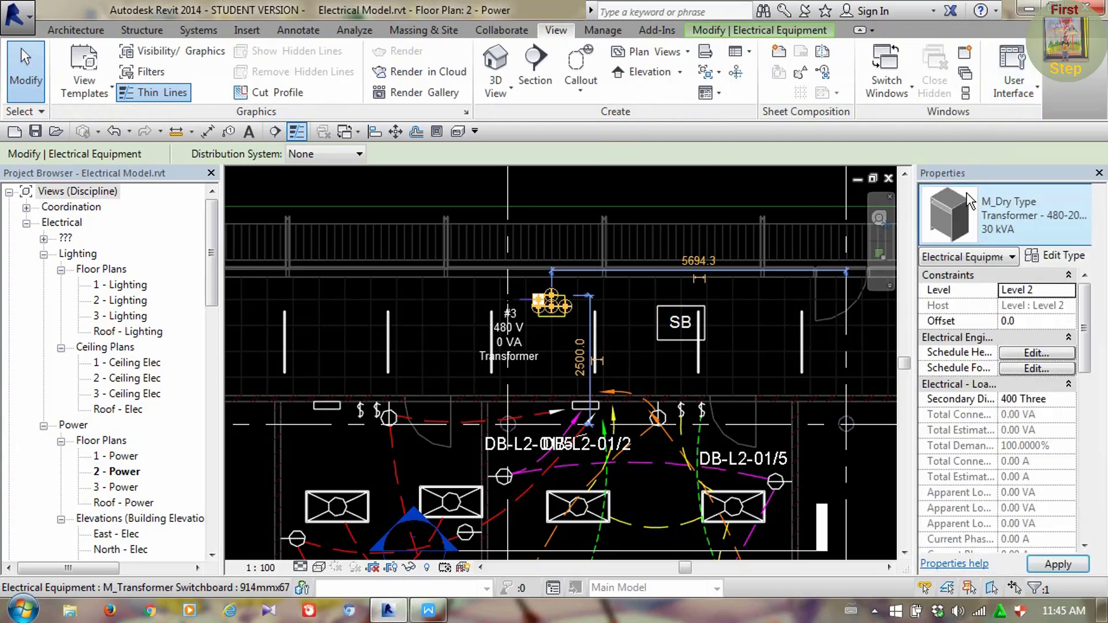
{"action": "left_click", "coordinate": [1007, 223]}
{"action": "left_click", "coordinate": [831, 290]}
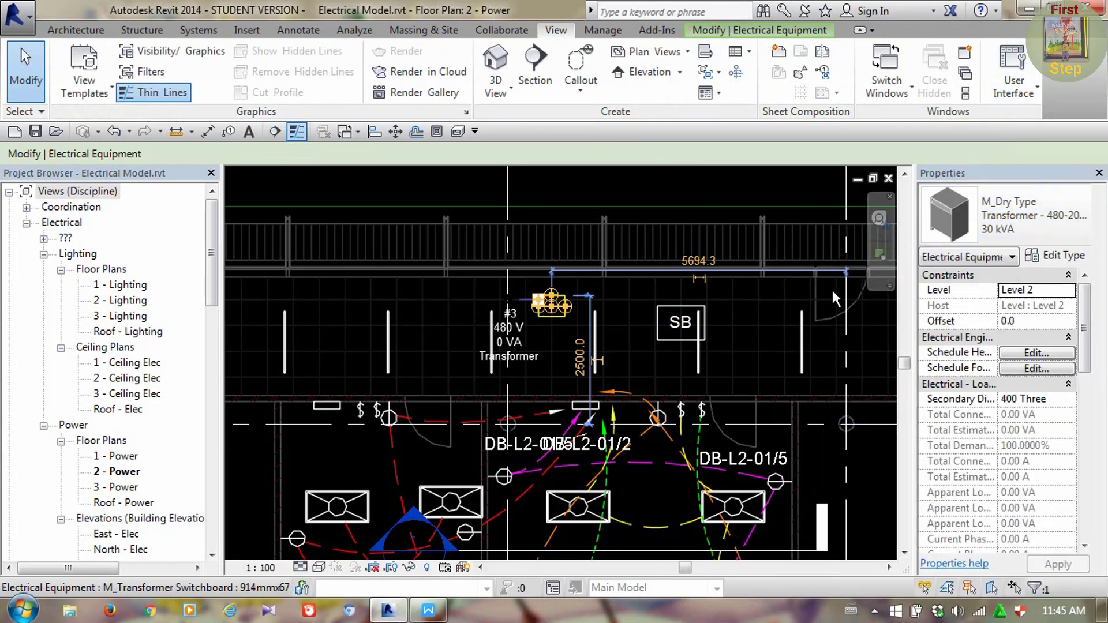
{"action": "left_click", "coordinate": [602, 196]}
{"action": "left_click", "coordinate": [559, 314]}
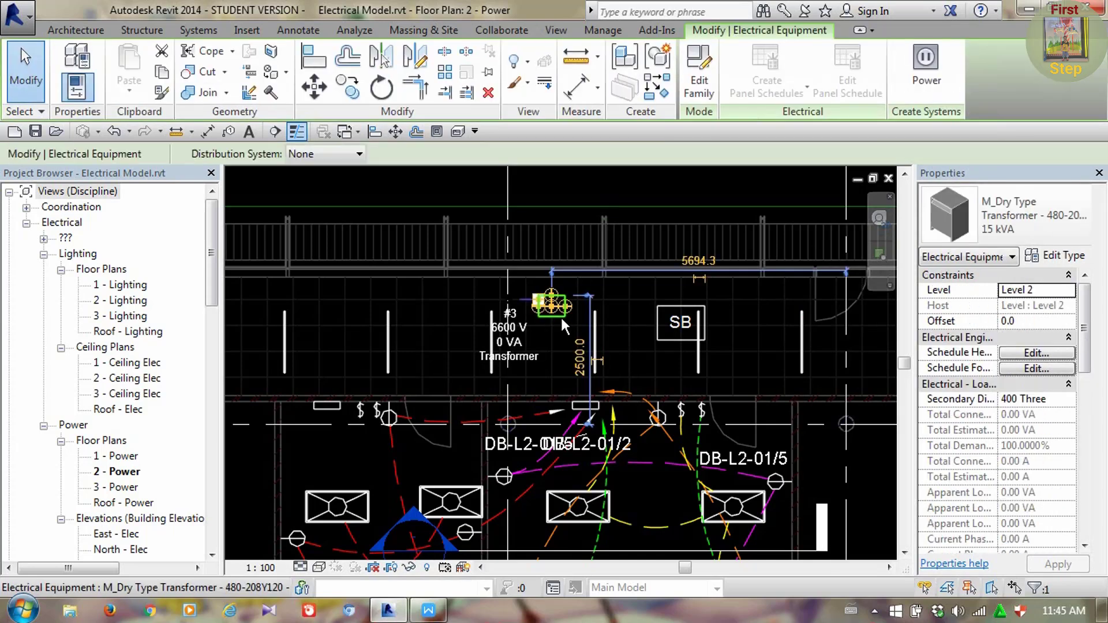
{"action": "left_click", "coordinate": [320, 155]}
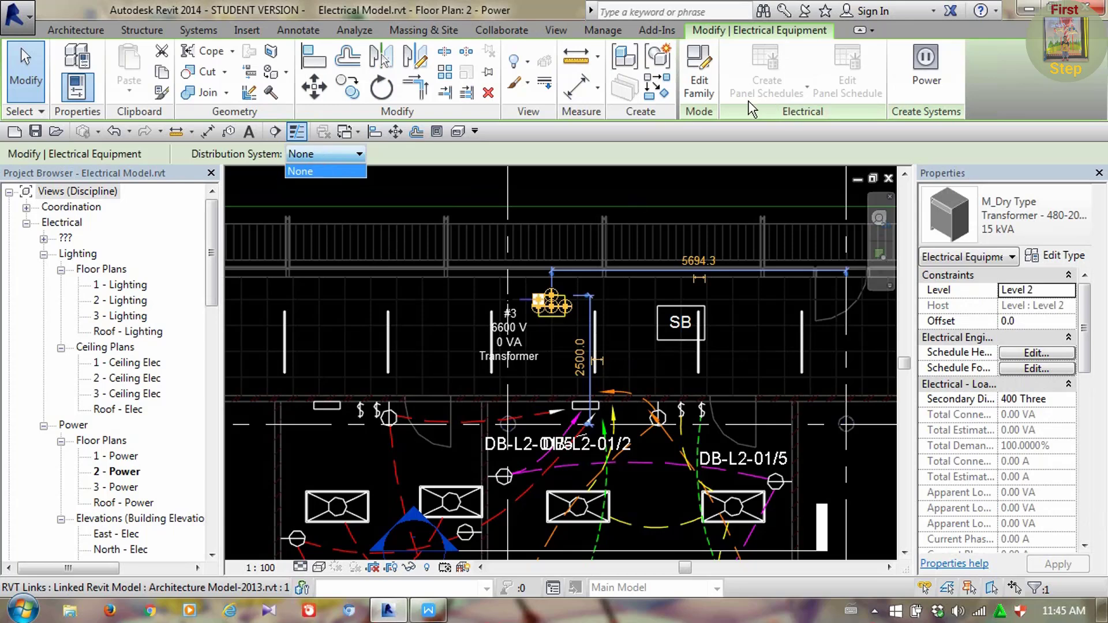
Reopen the transformer family for editing and set the Primary Voltage of the 150 kVA type to 6600 V
{"action": "left_click", "coordinate": [687, 86]}
{"action": "left_click", "coordinate": [687, 86]}
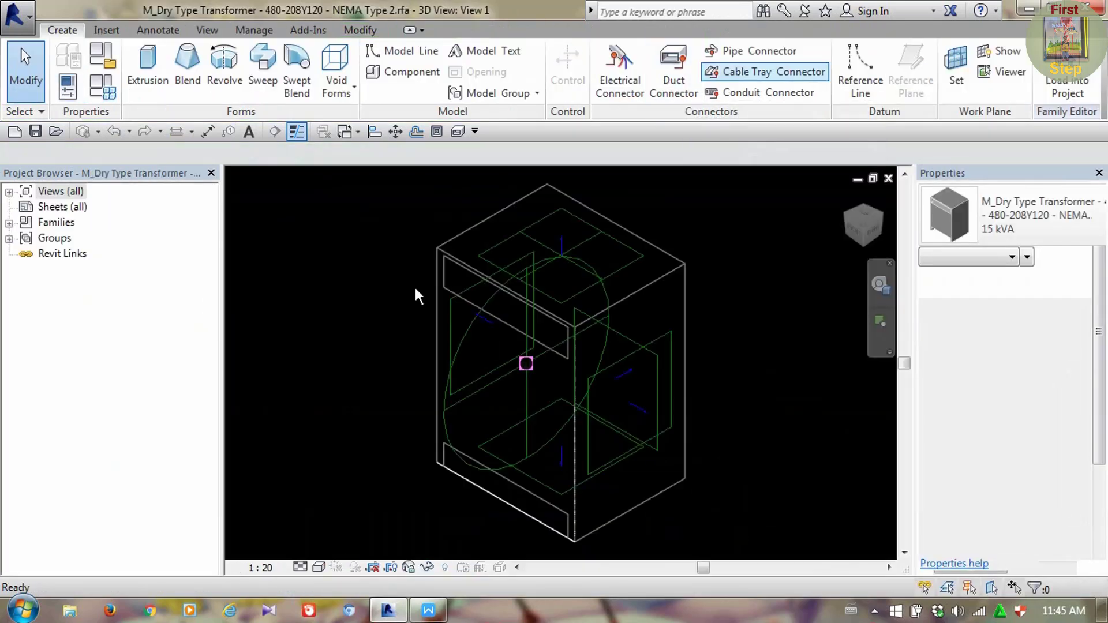
{"action": "left_click", "coordinate": [465, 329]}
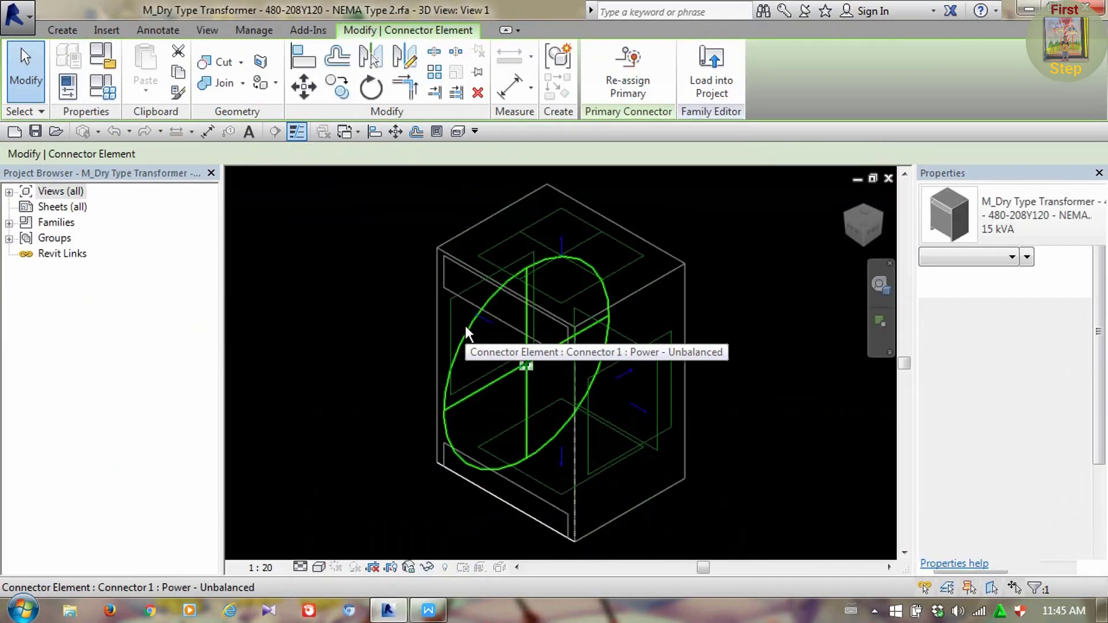
{"action": "left_click", "coordinate": [103, 87]}
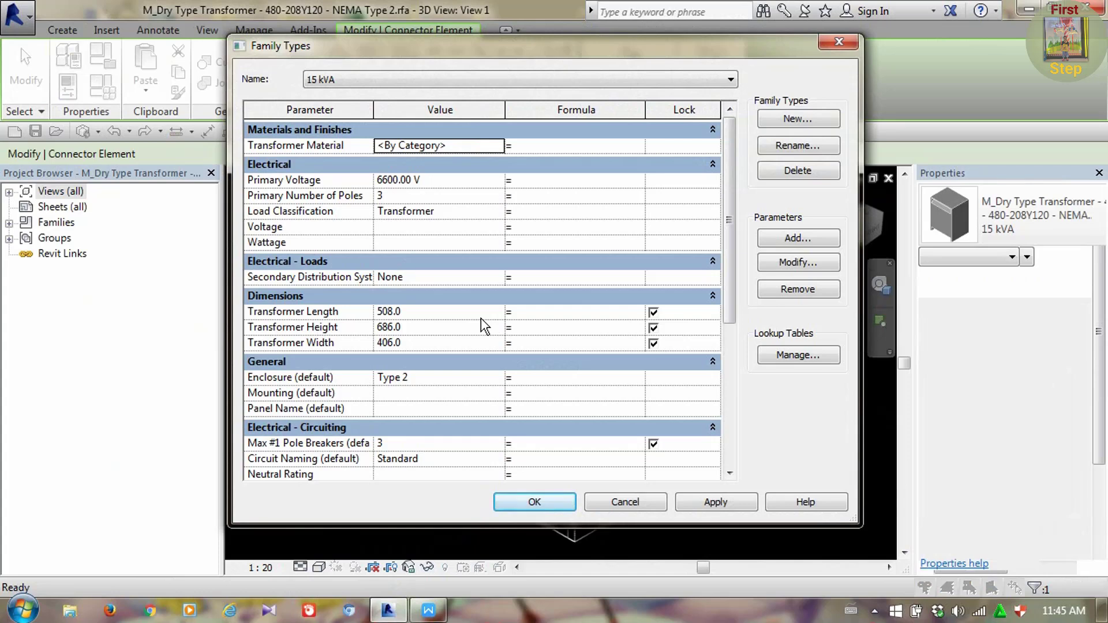
{"action": "left_click", "coordinate": [548, 83]}
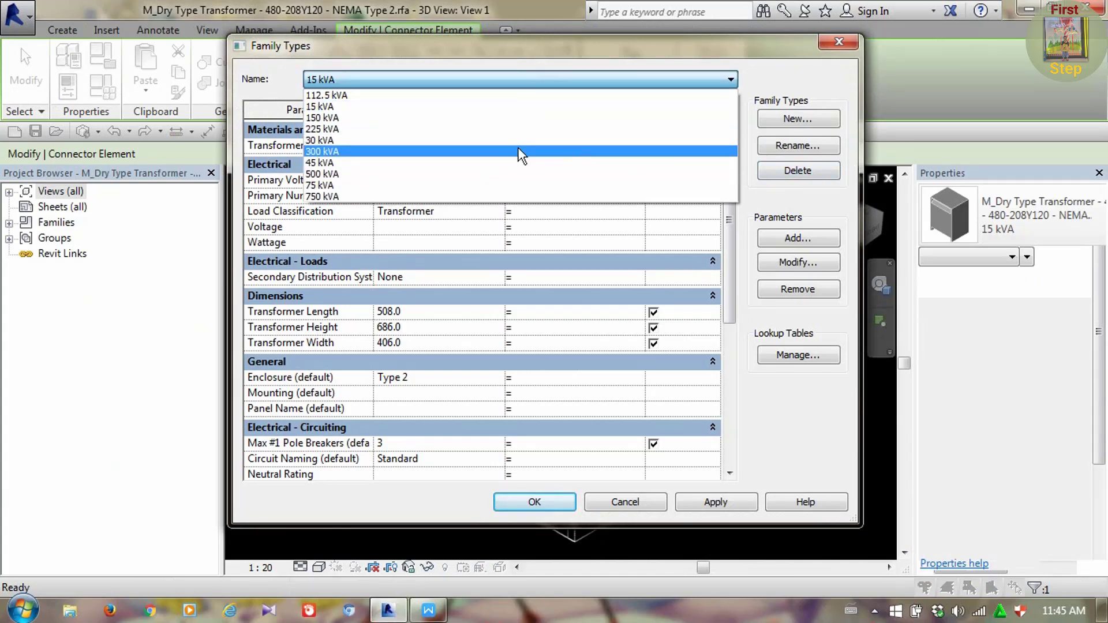
{"action": "left_click", "coordinate": [492, 117]}
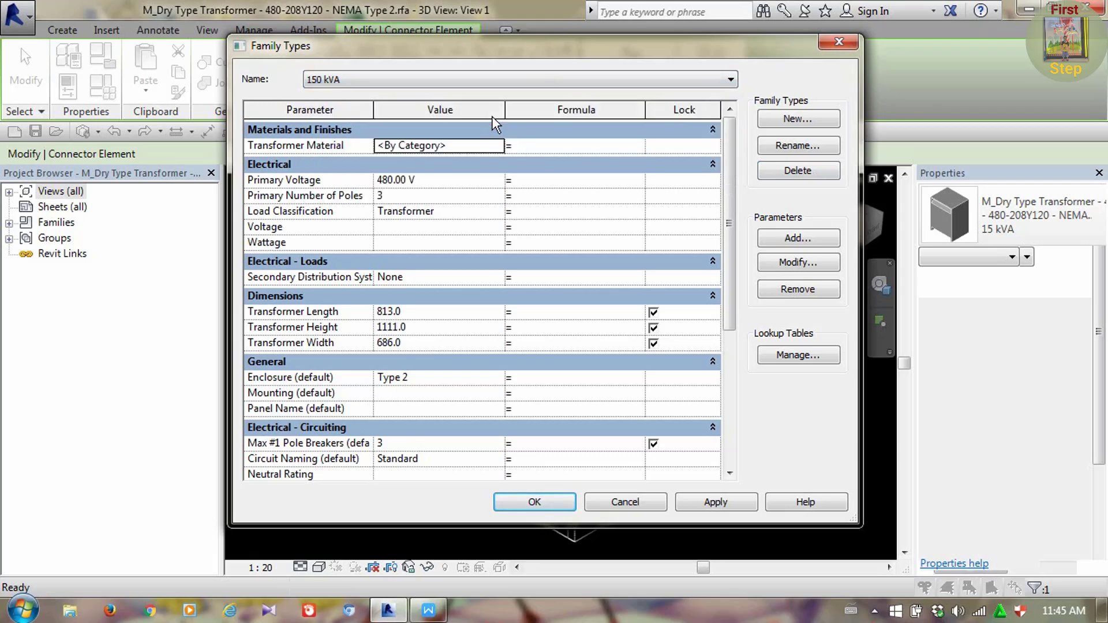
{"action": "left_click", "coordinate": [434, 179]}
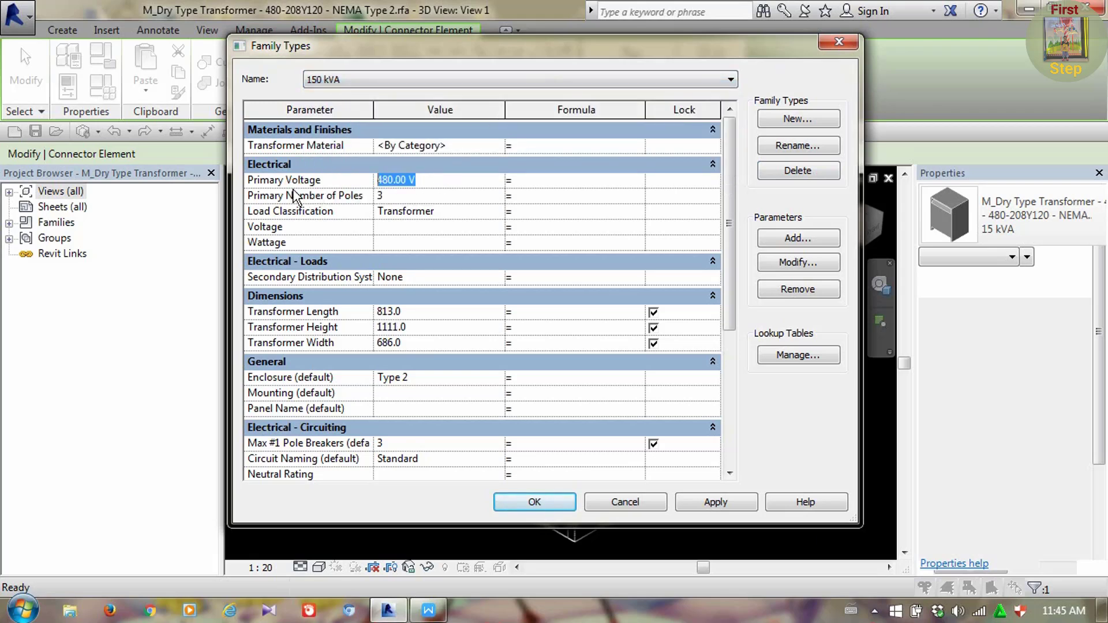
{"action": "type", "text": "6600"}
{"action": "left_click", "coordinate": [721, 499]}
{"action": "left_click", "coordinate": [545, 499]}
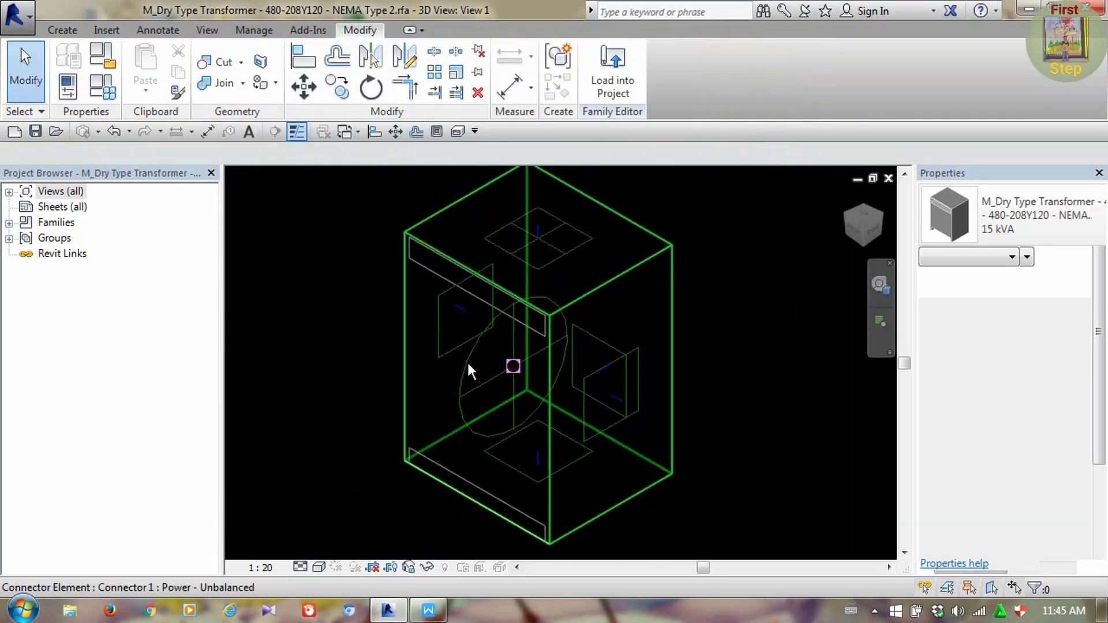
Show the properties of the family's power connector and examine its Voltage
{"action": "left_click", "coordinate": [469, 365]}
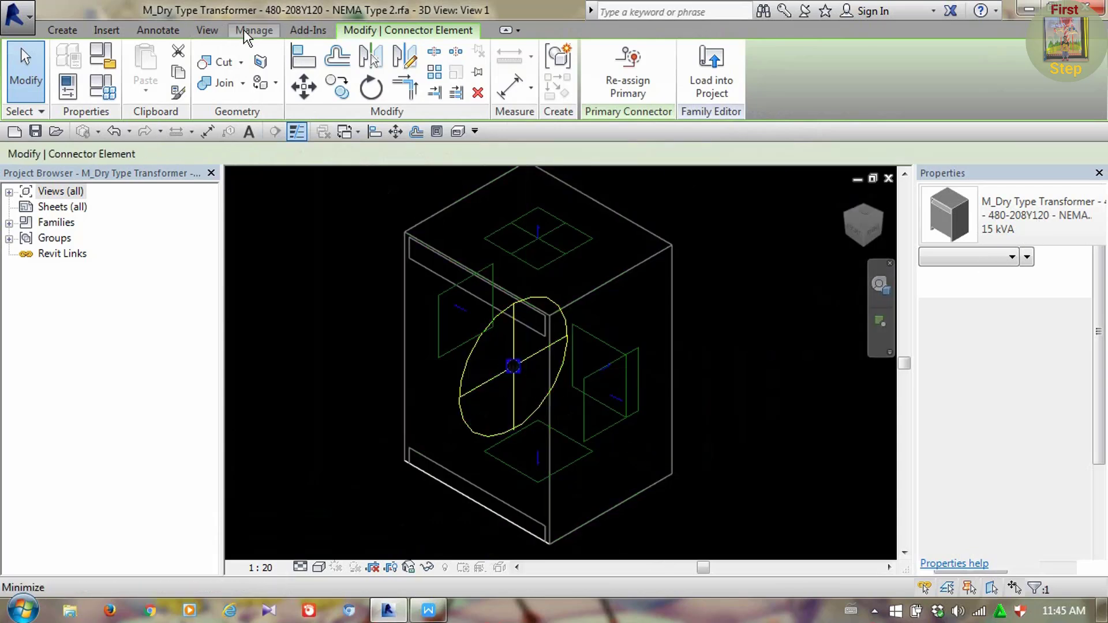
{"action": "left_click", "coordinate": [207, 30]}
{"action": "left_click", "coordinate": [564, 92]}
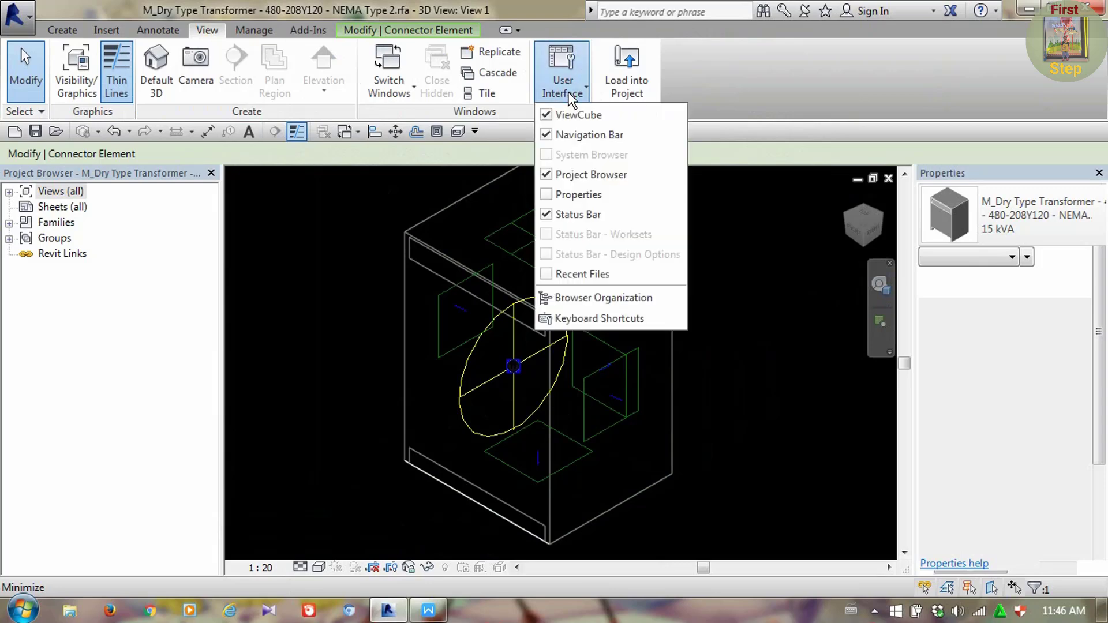
{"action": "left_click", "coordinate": [563, 194]}
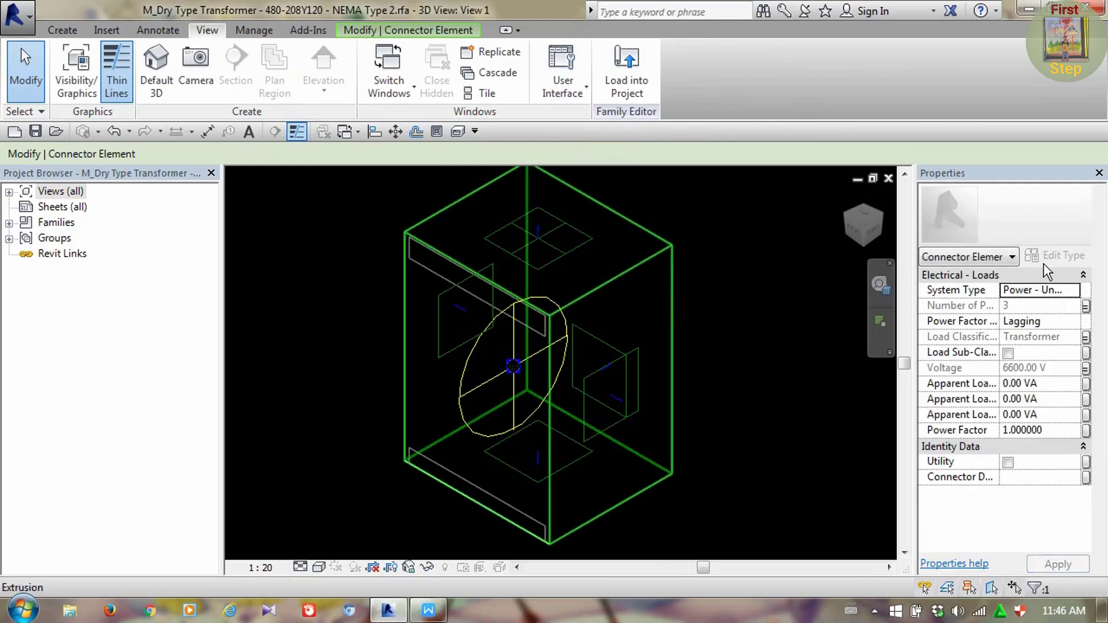
{"action": "left_click", "coordinate": [736, 368]}
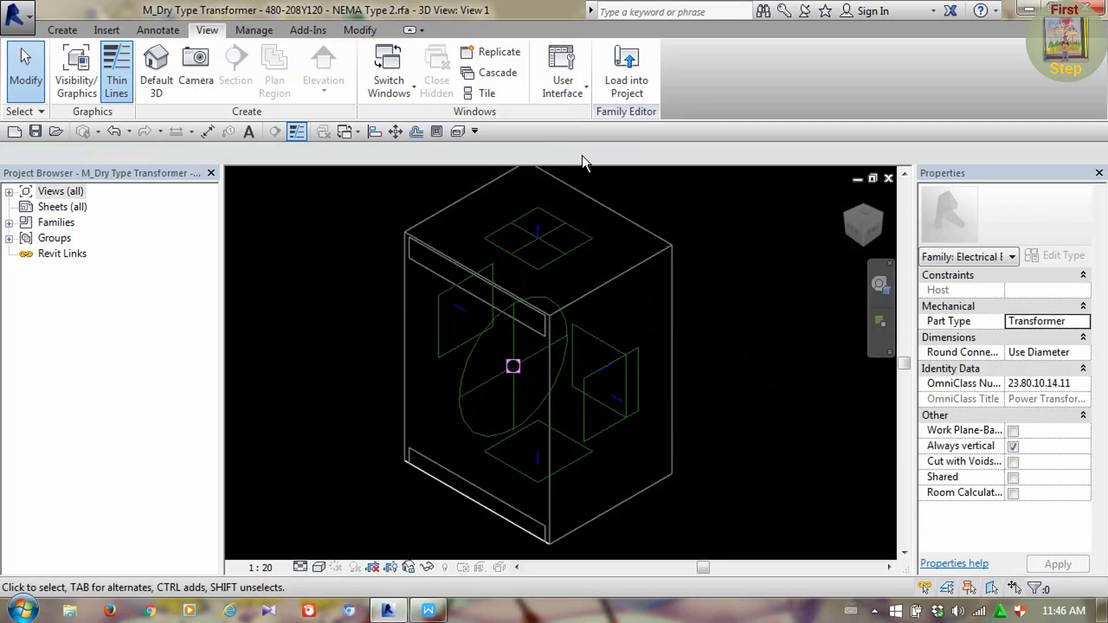
Load the edited transformer family into the project and change the placed transformer to the 150 kVA type
{"action": "left_click", "coordinate": [626, 75]}
{"action": "left_click", "coordinate": [425, 300]}
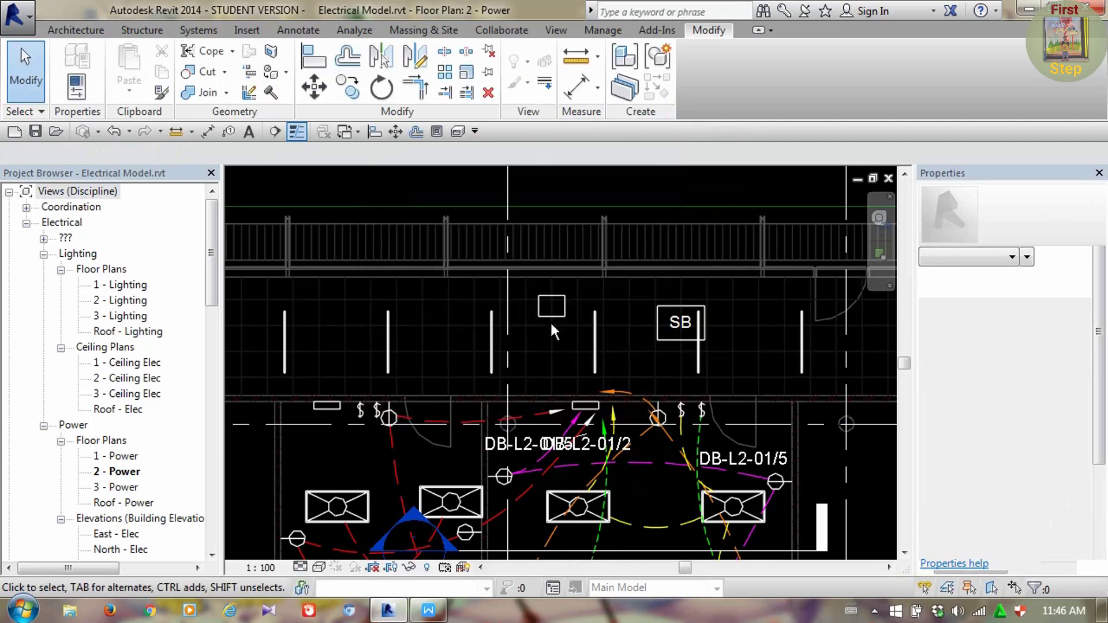
{"action": "left_click", "coordinate": [546, 317]}
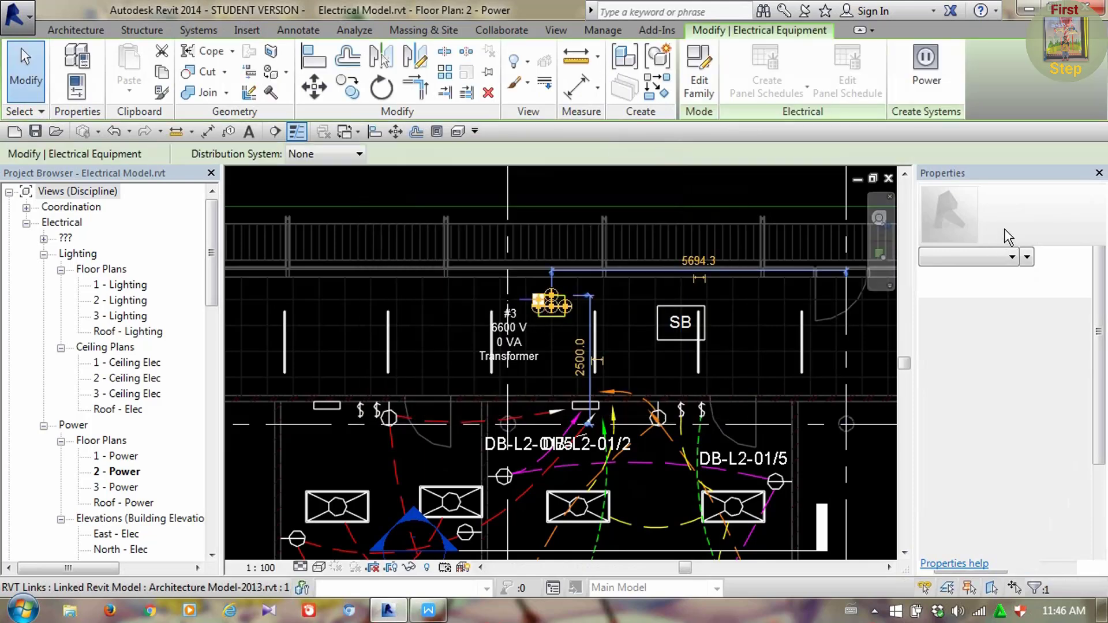
{"action": "left_click", "coordinate": [556, 30]}
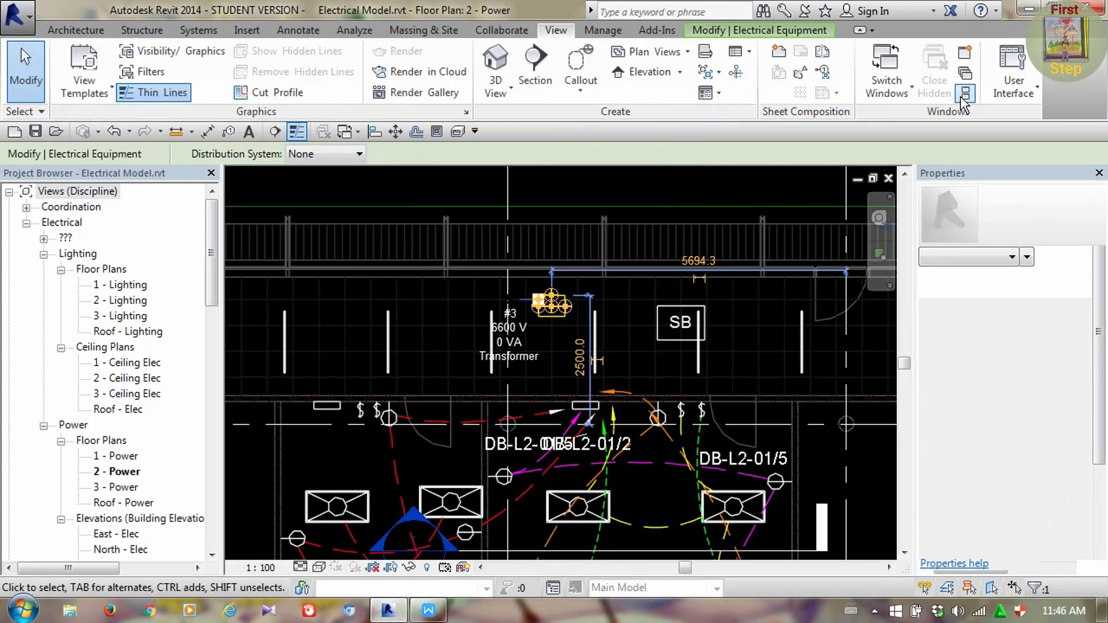
{"action": "left_click", "coordinate": [1014, 75]}
{"action": "left_click", "coordinate": [998, 195]}
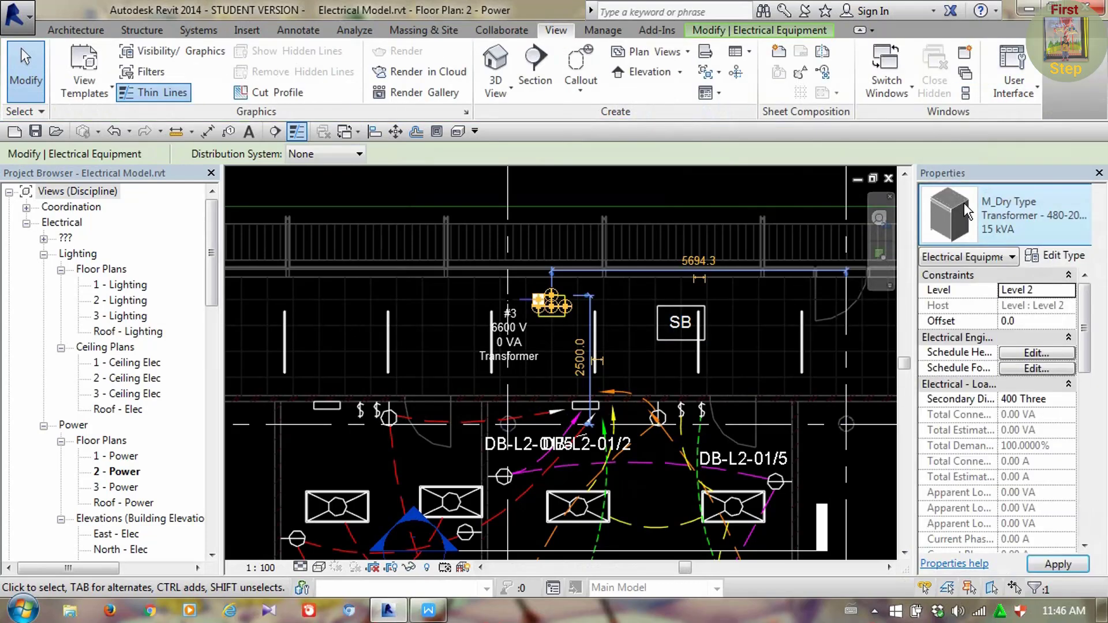
{"action": "left_click", "coordinate": [1034, 231]}
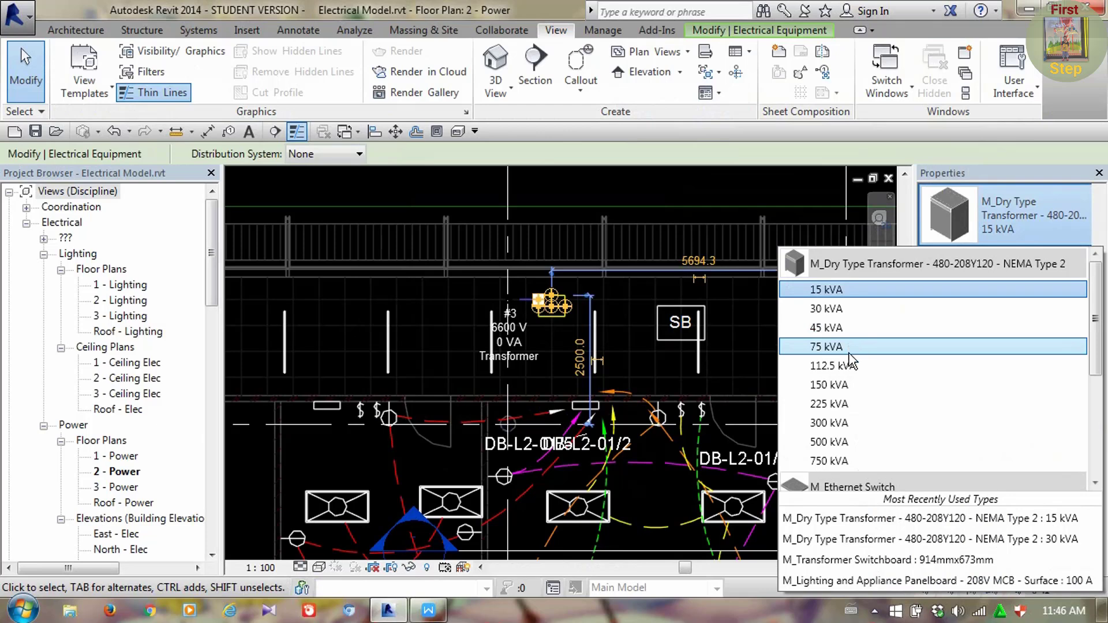
{"action": "left_click", "coordinate": [842, 386]}
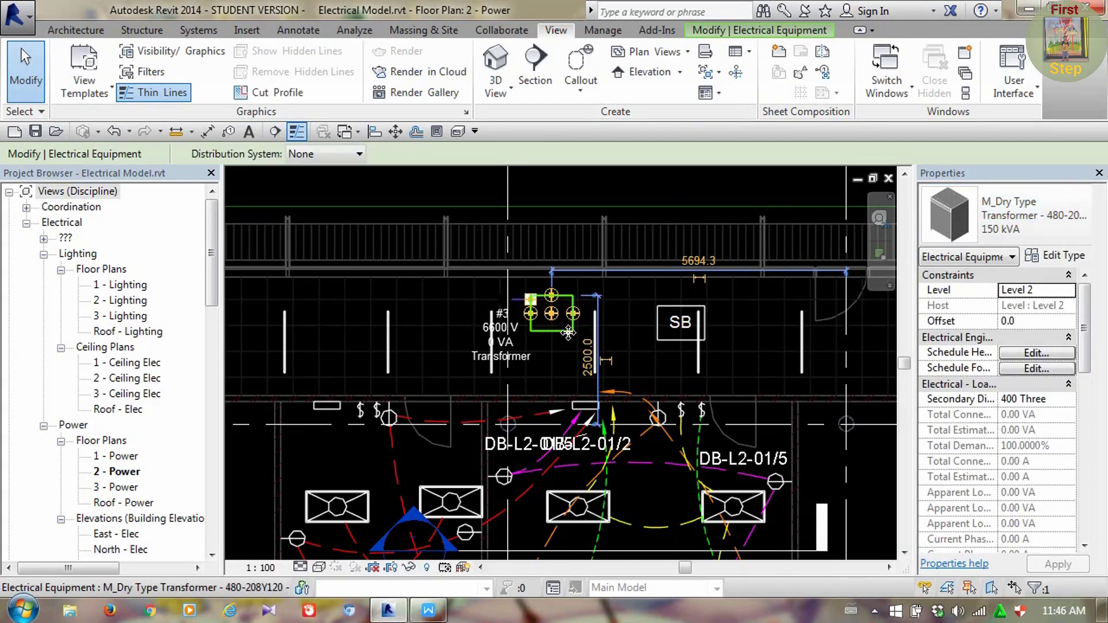
Check the primary Distribution System choices offered for the placed 150 kVA transformer
{"action": "left_click", "coordinate": [325, 156]}
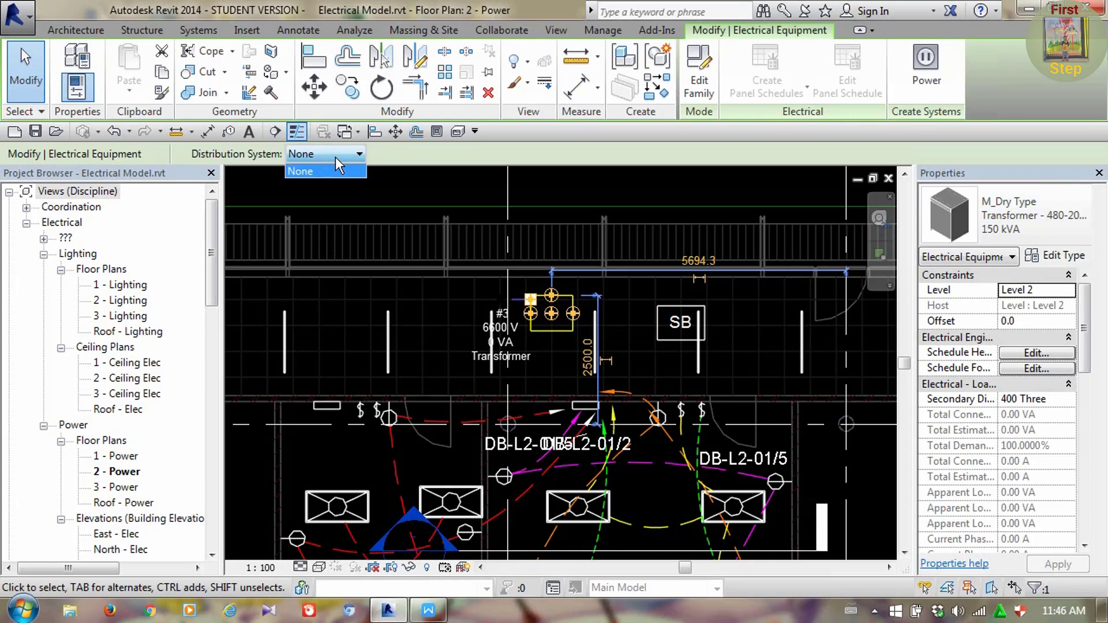
{"action": "left_click", "coordinate": [337, 170]}
{"action": "left_click", "coordinate": [579, 316]}
{"action": "left_click", "coordinate": [553, 330]}
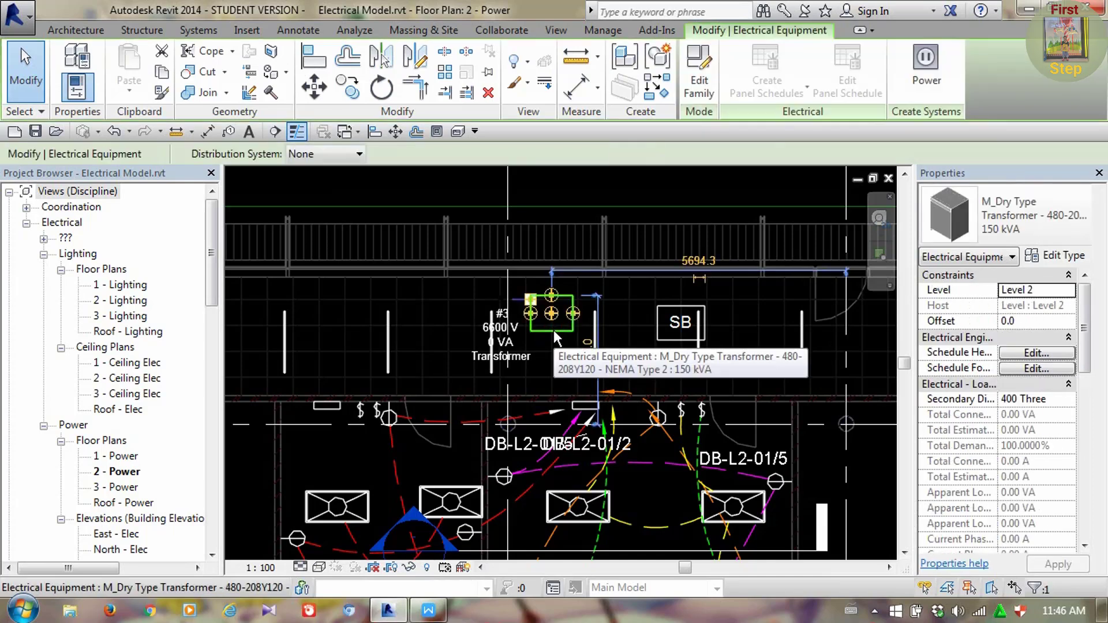
Try 6.6KV/400 as the transformer's Secondary Distribution System and check its primary Distribution System choices
{"action": "left_click", "coordinate": [1067, 400]}
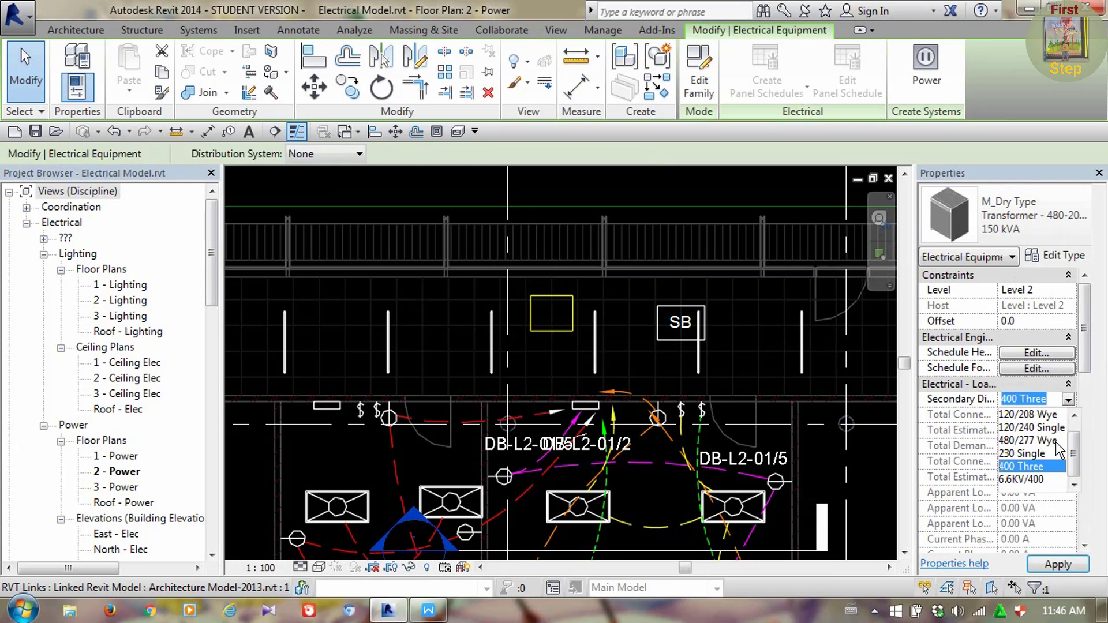
{"action": "left_click", "coordinate": [1031, 479]}
{"action": "left_click", "coordinate": [1056, 564]}
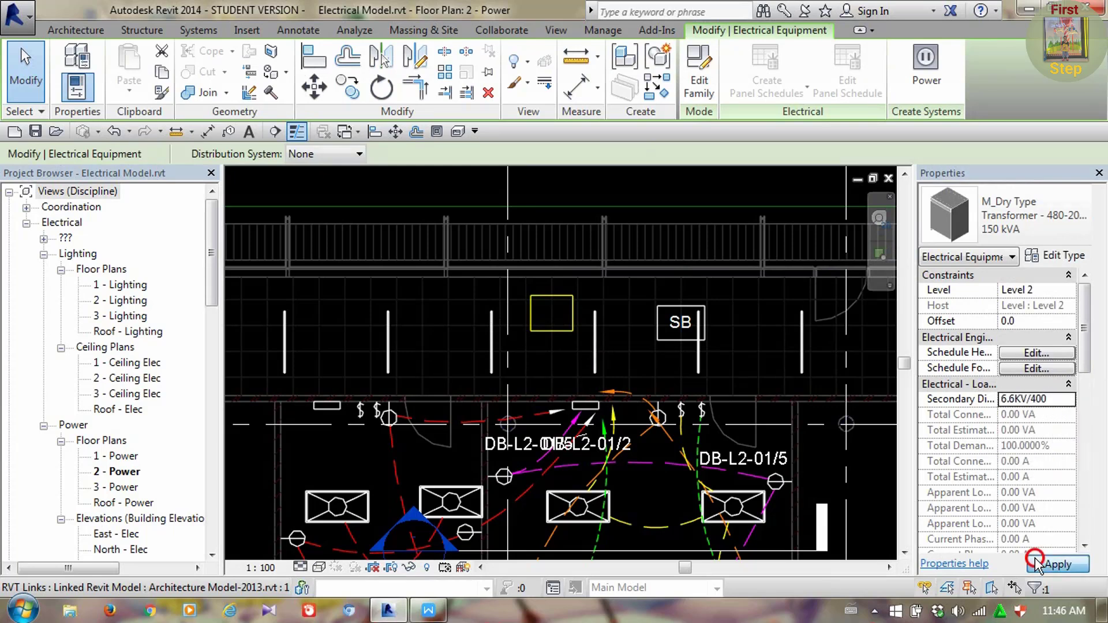
{"action": "left_click", "coordinate": [539, 329]}
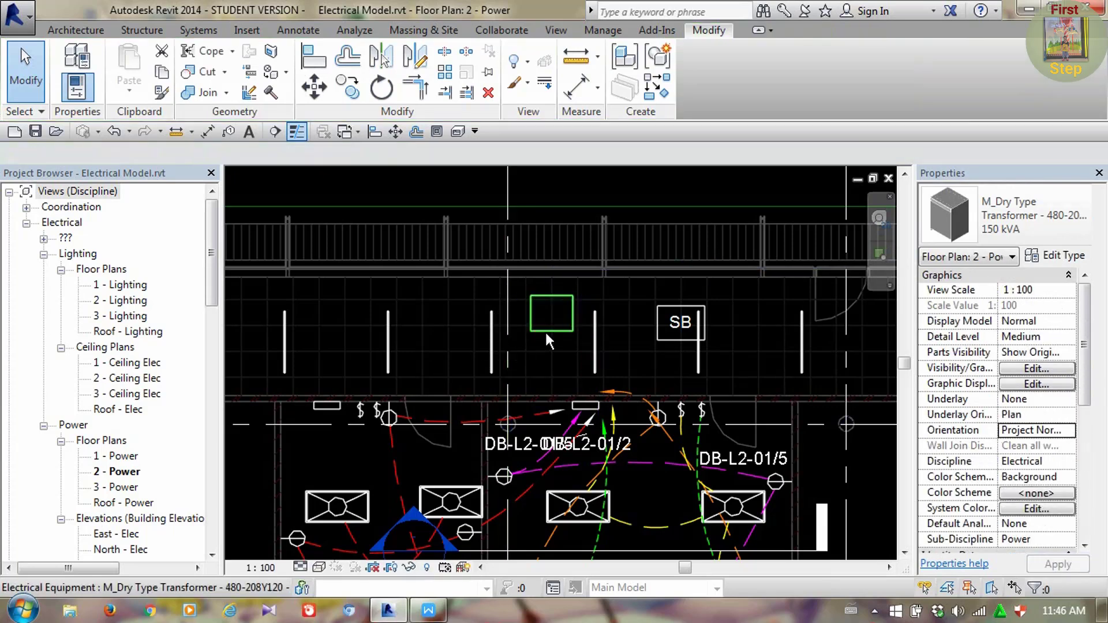
{"action": "left_click", "coordinate": [545, 331]}
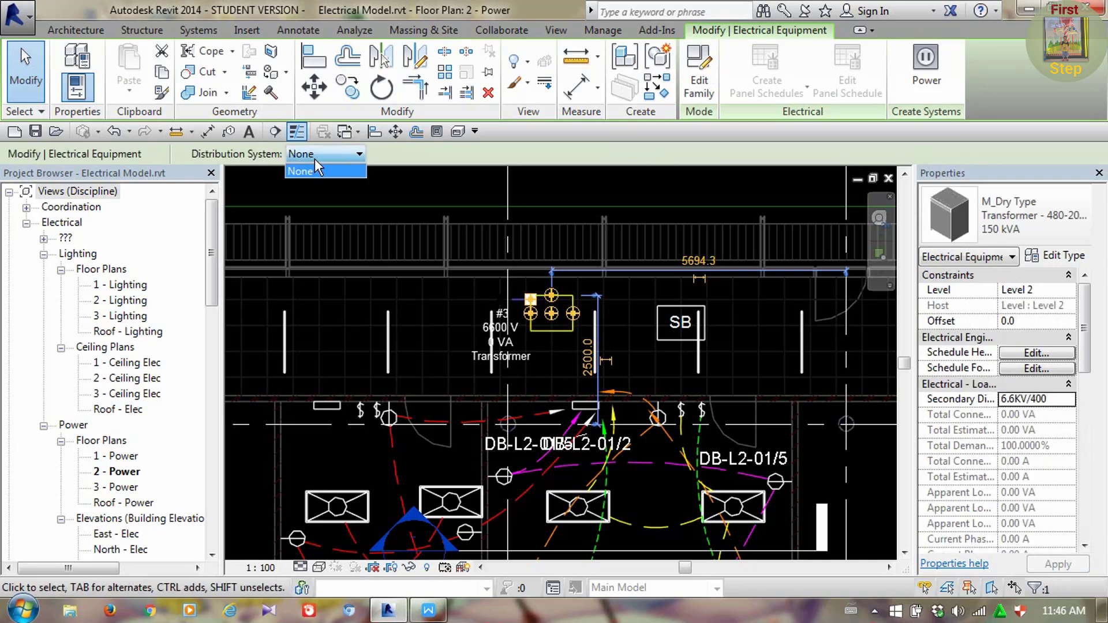
Return the transformer's Secondary Distribution System to 400 Three and recheck the primary Distribution System choices
{"action": "left_click", "coordinate": [1062, 399]}
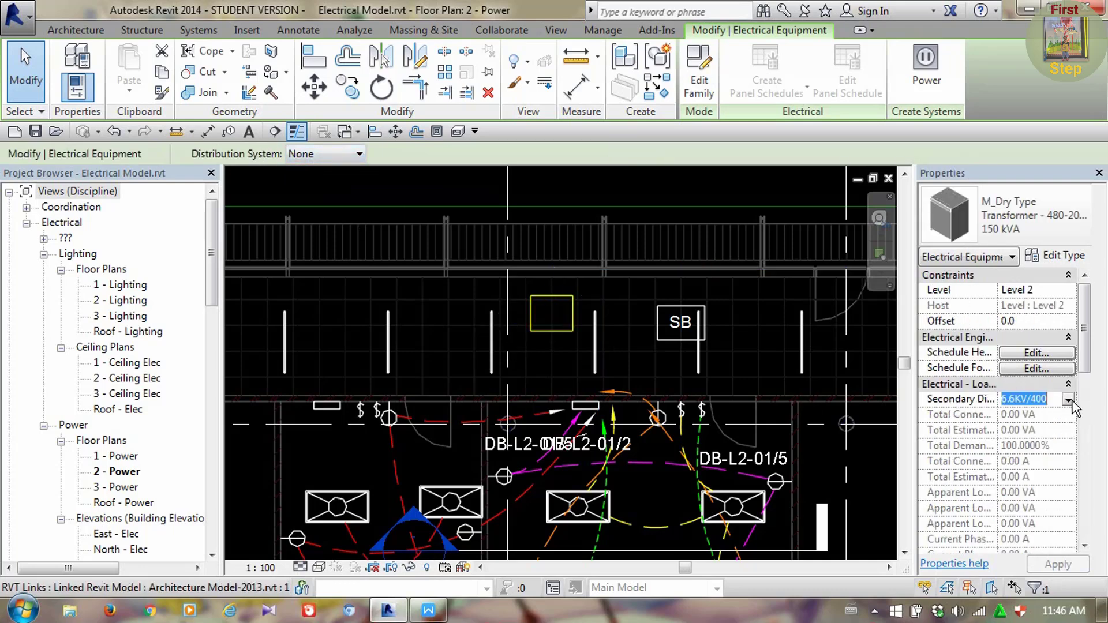
{"action": "left_click", "coordinate": [1069, 400]}
{"action": "left_click", "coordinate": [1019, 475]}
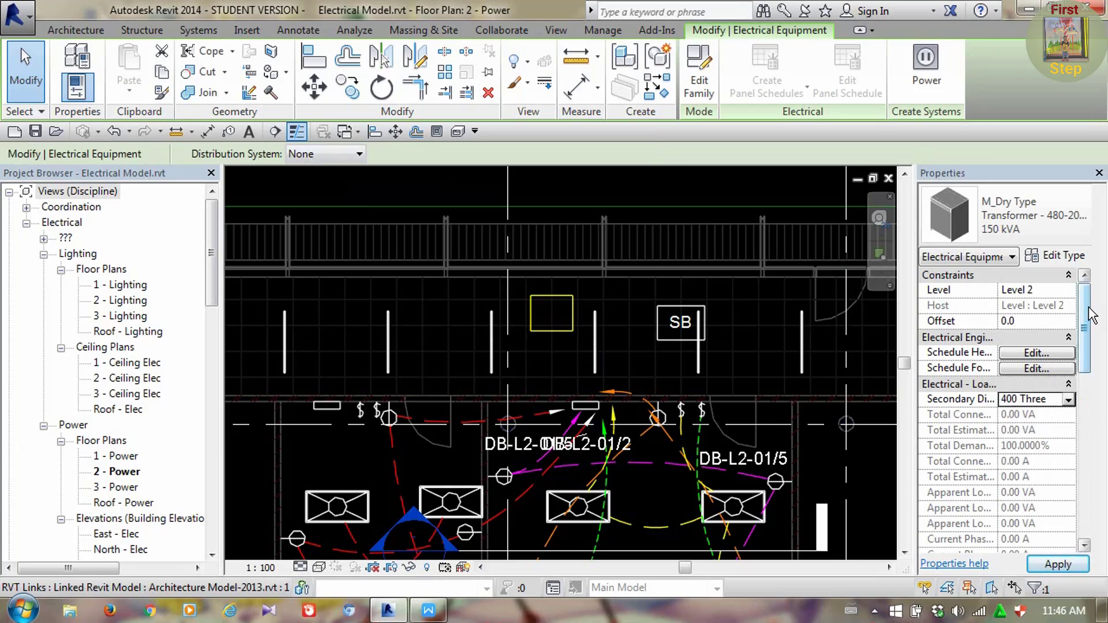
{"action": "left_click_drag", "start_coordinate": [1089, 310], "coordinate": [1098, 270]}
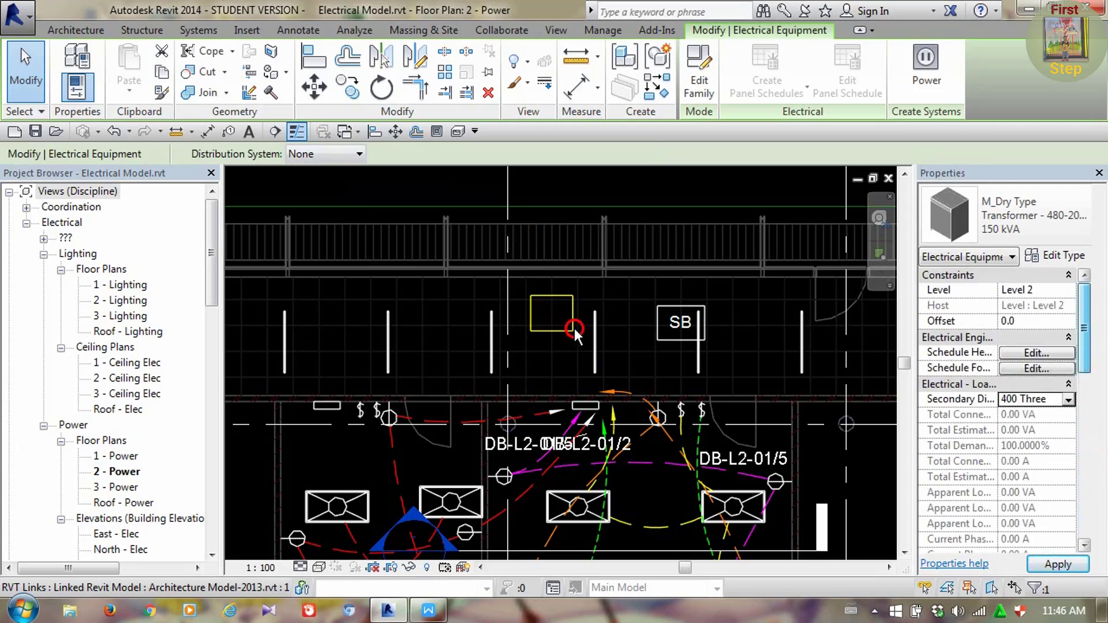
{"action": "left_click", "coordinate": [553, 326]}
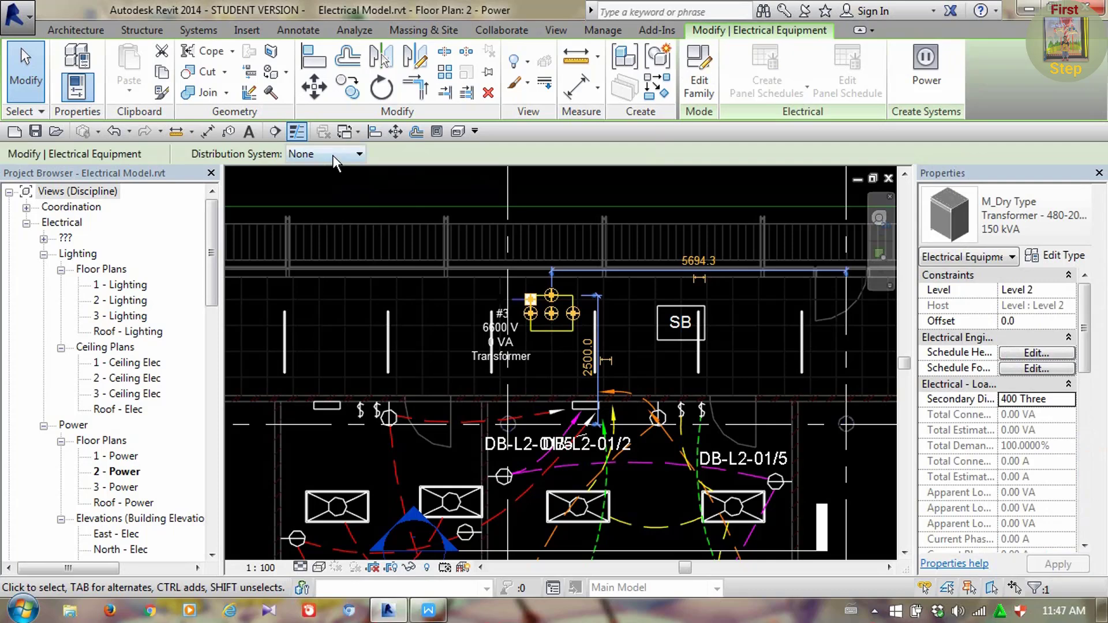
{"action": "left_click", "coordinate": [332, 155]}
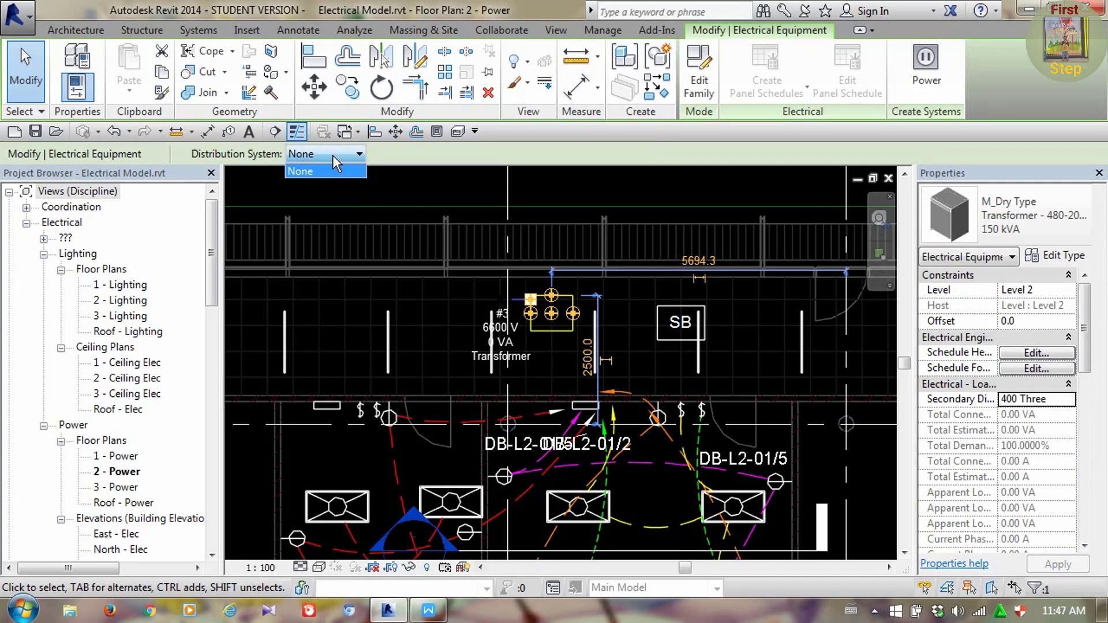
{"action": "left_click", "coordinate": [333, 155]}
In the Electrical Settings, review the voltage definitions and set the L-L Voltage of the 6.6KV/400 distribution system to 6600
{"action": "left_click", "coordinate": [604, 31]}
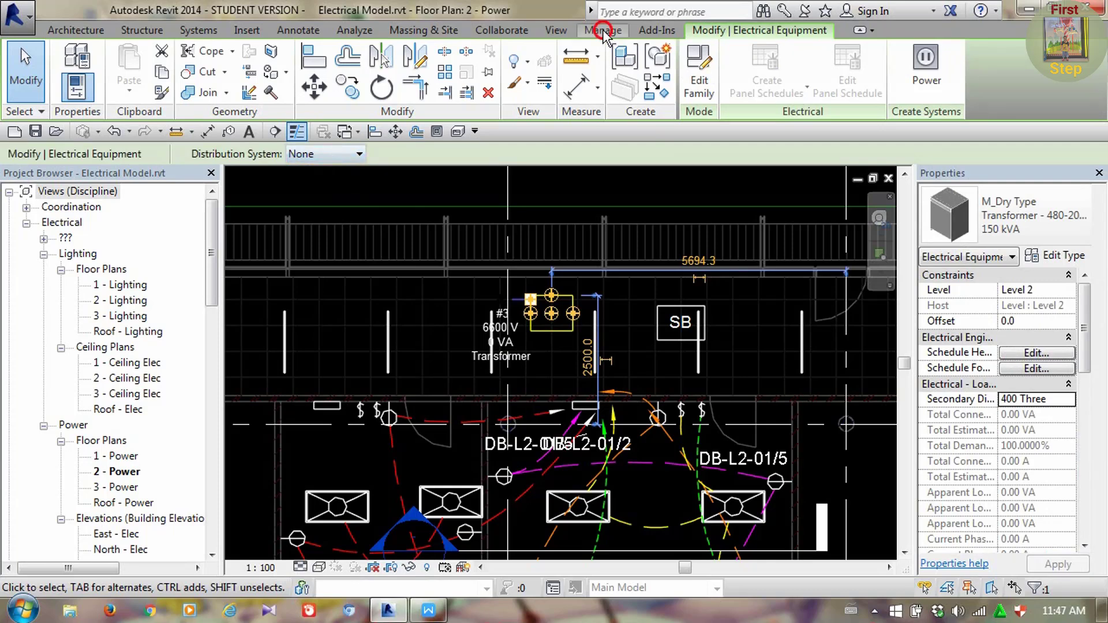
{"action": "left_click", "coordinate": [197, 74]}
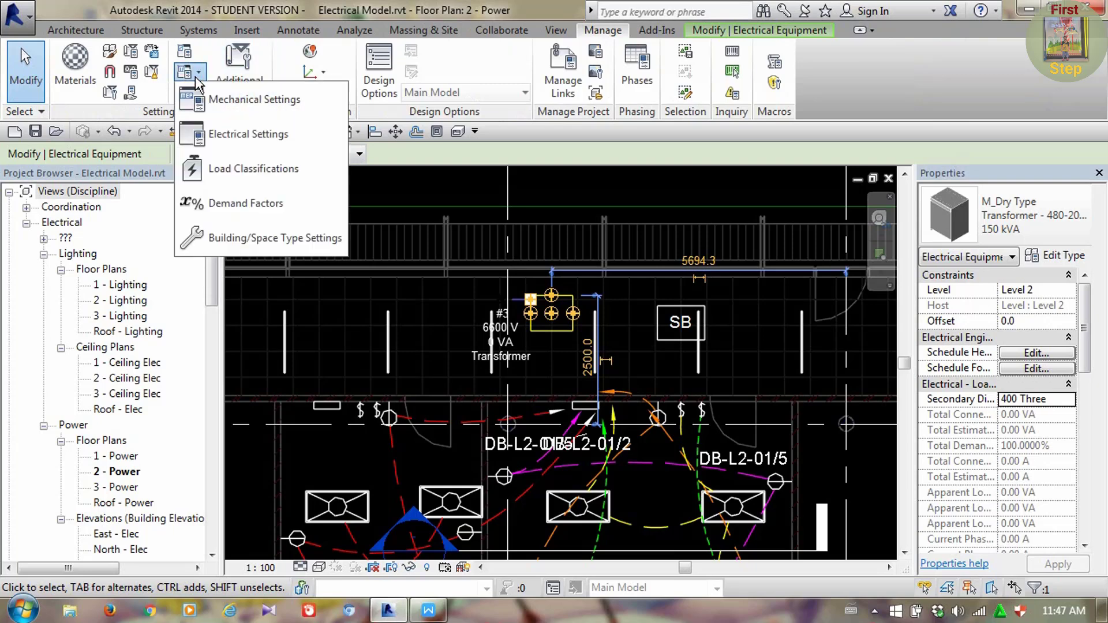
{"action": "left_click", "coordinate": [280, 135]}
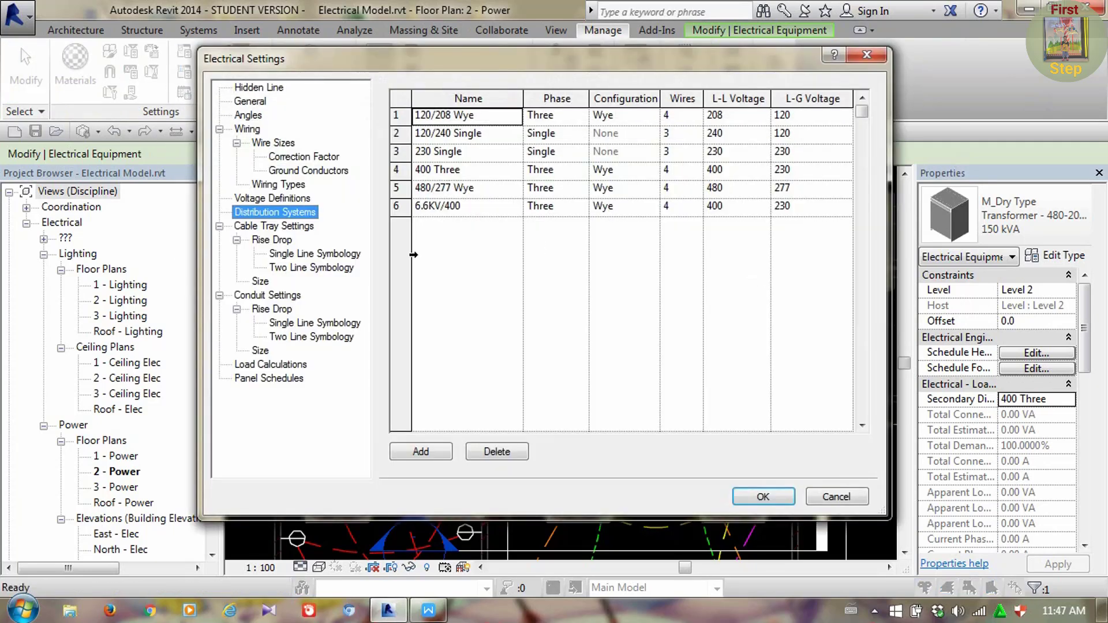
{"action": "left_click", "coordinate": [270, 201]}
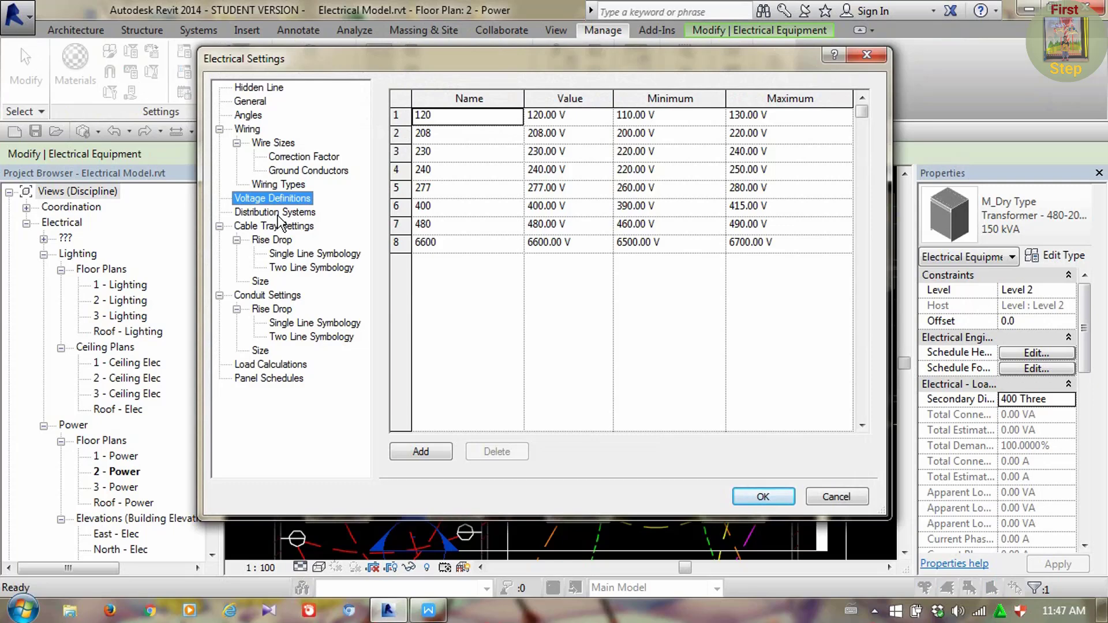
{"action": "left_click", "coordinate": [277, 212]}
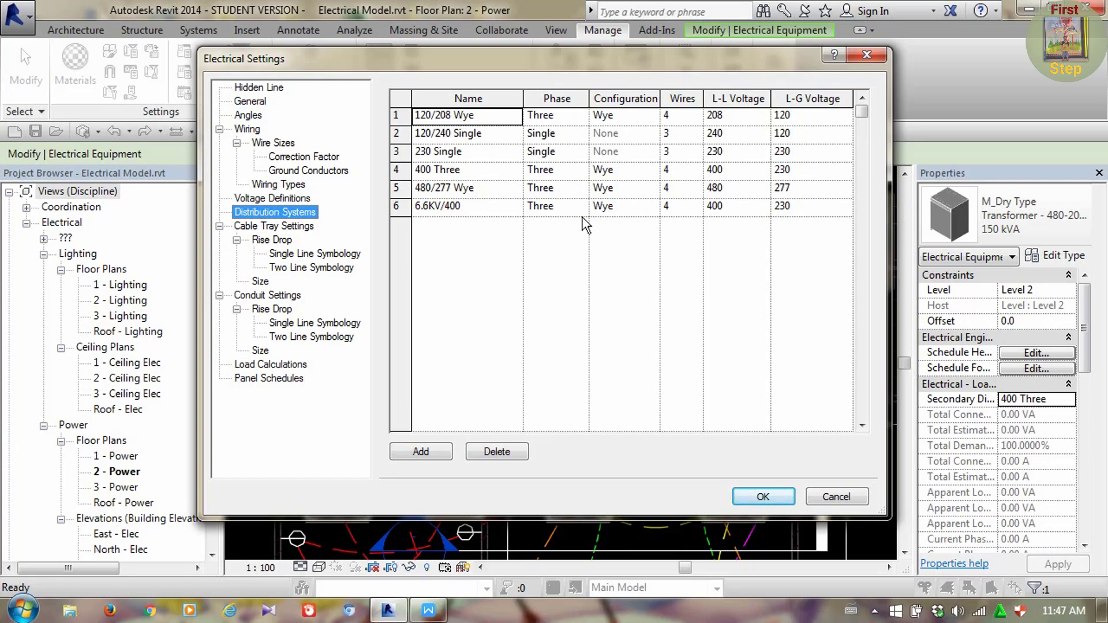
{"action": "left_click", "coordinate": [746, 209]}
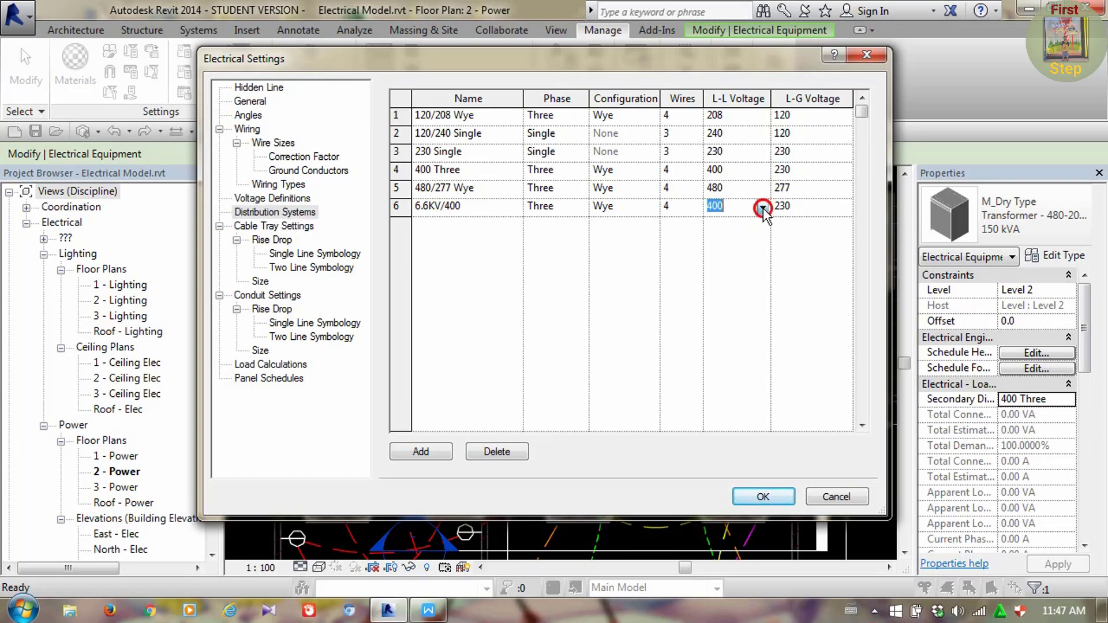
{"action": "left_click", "coordinate": [762, 208]}
{"action": "left_click", "coordinate": [722, 289]}
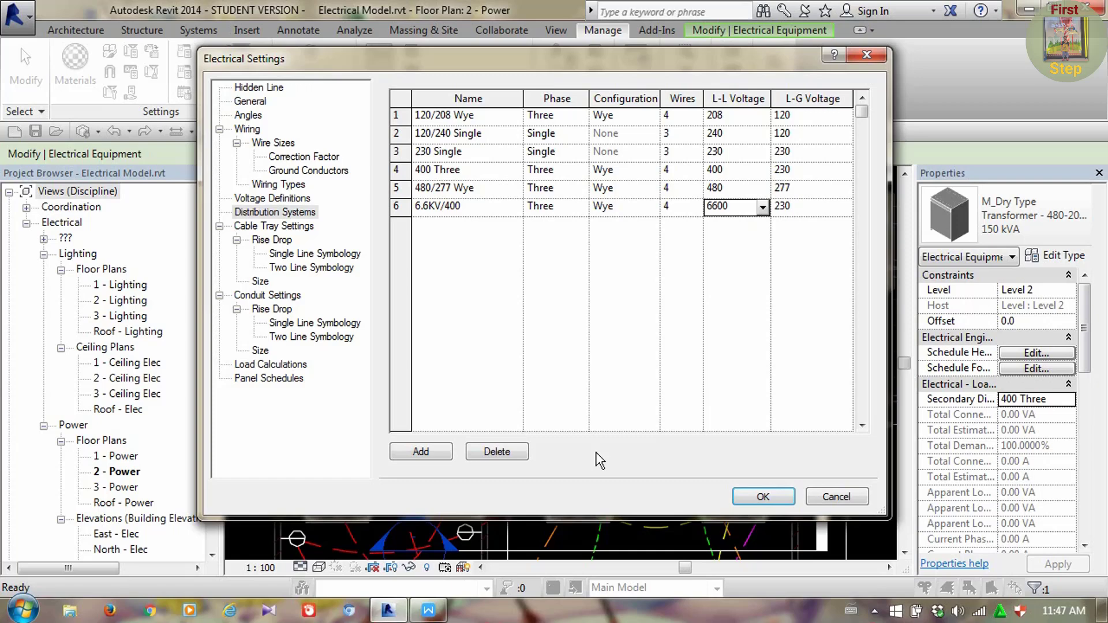
{"action": "left_click", "coordinate": [763, 498]}
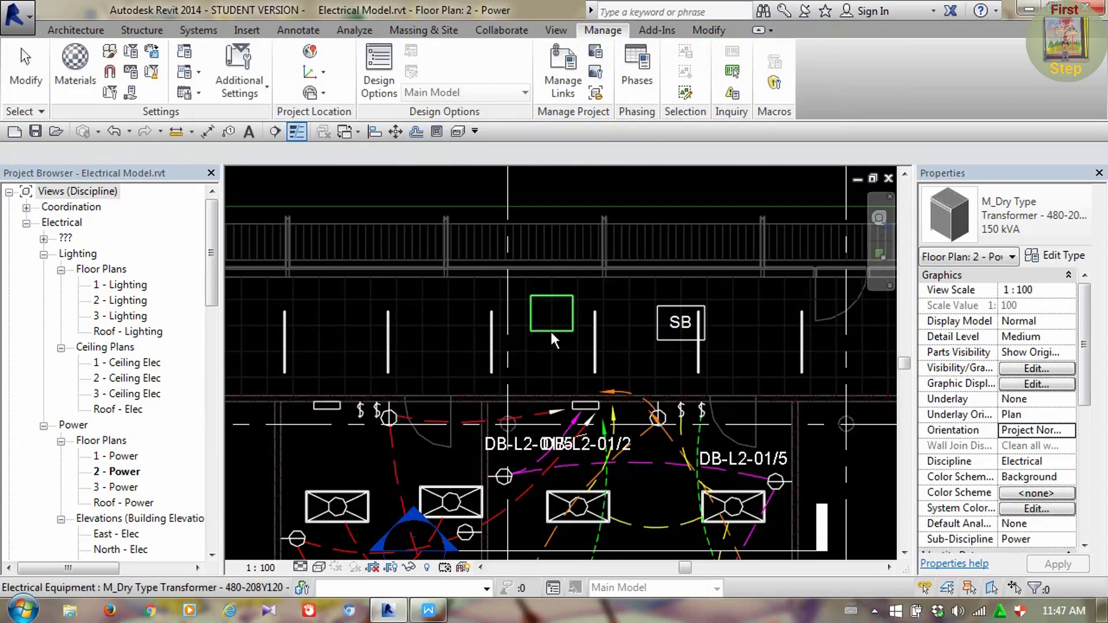
Select the placed transformer again and look through its updated primary Distribution System choices
{"action": "left_click", "coordinate": [549, 330]}
{"action": "left_click", "coordinate": [339, 155]}
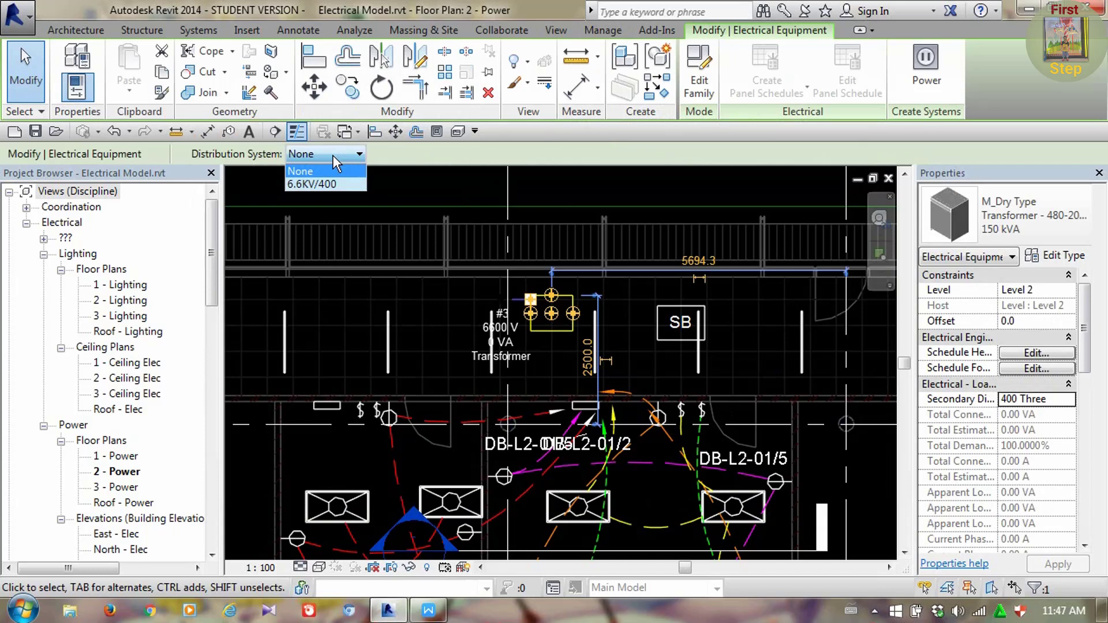
{"action": "left_click", "coordinate": [334, 155]}
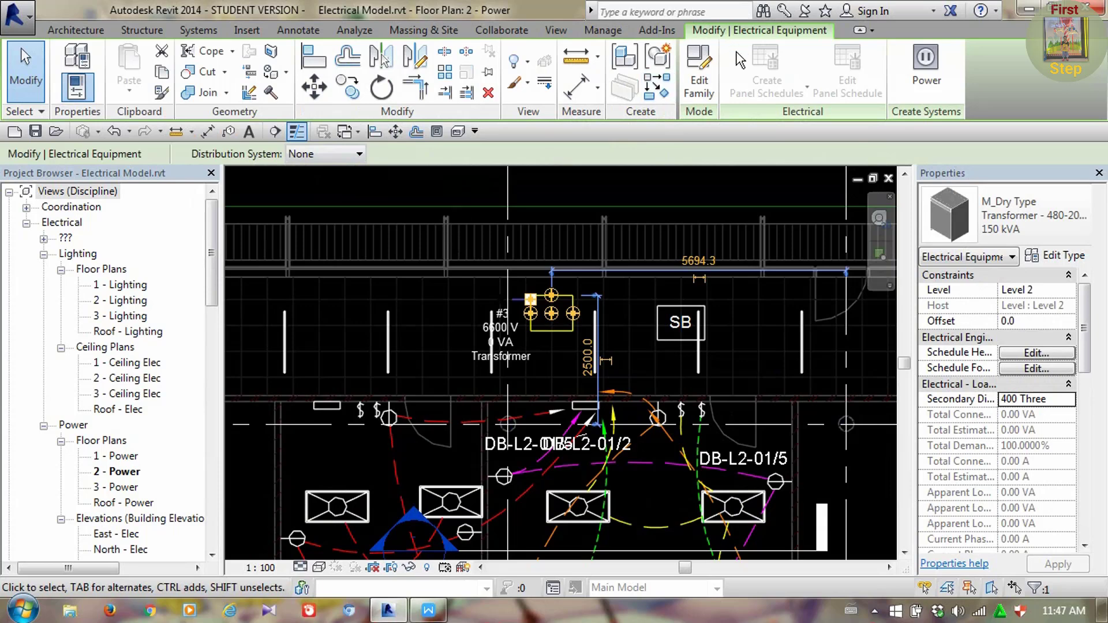
Review the Distribution Systems and Voltage Definitions tables in the Electrical Settings for the 6600 V entries
{"action": "left_click", "coordinate": [603, 30]}
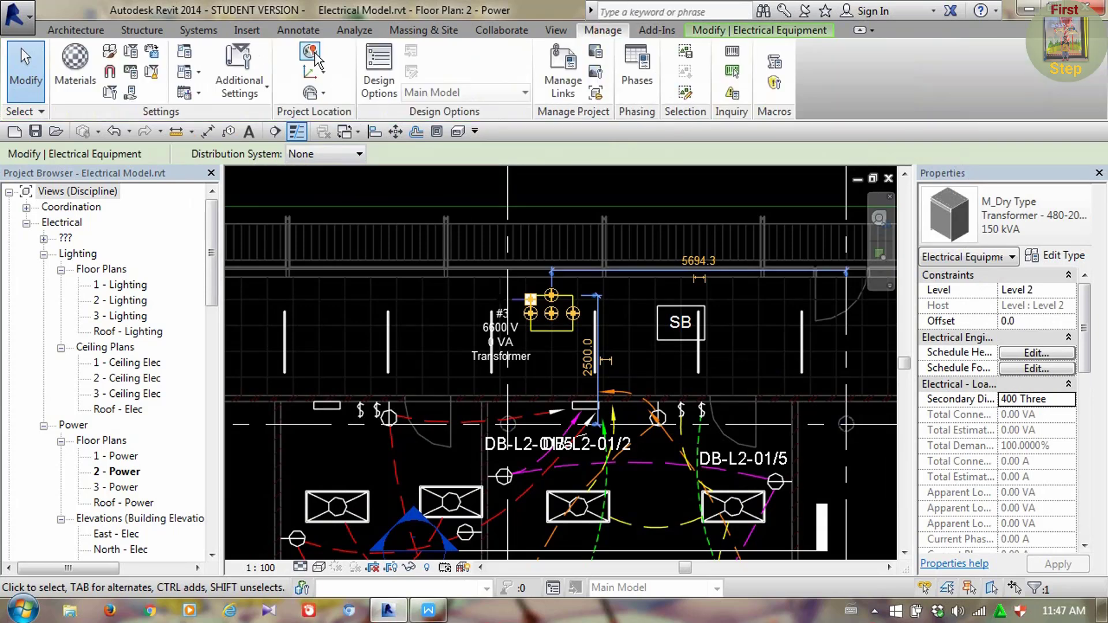
{"action": "left_click", "coordinate": [200, 74]}
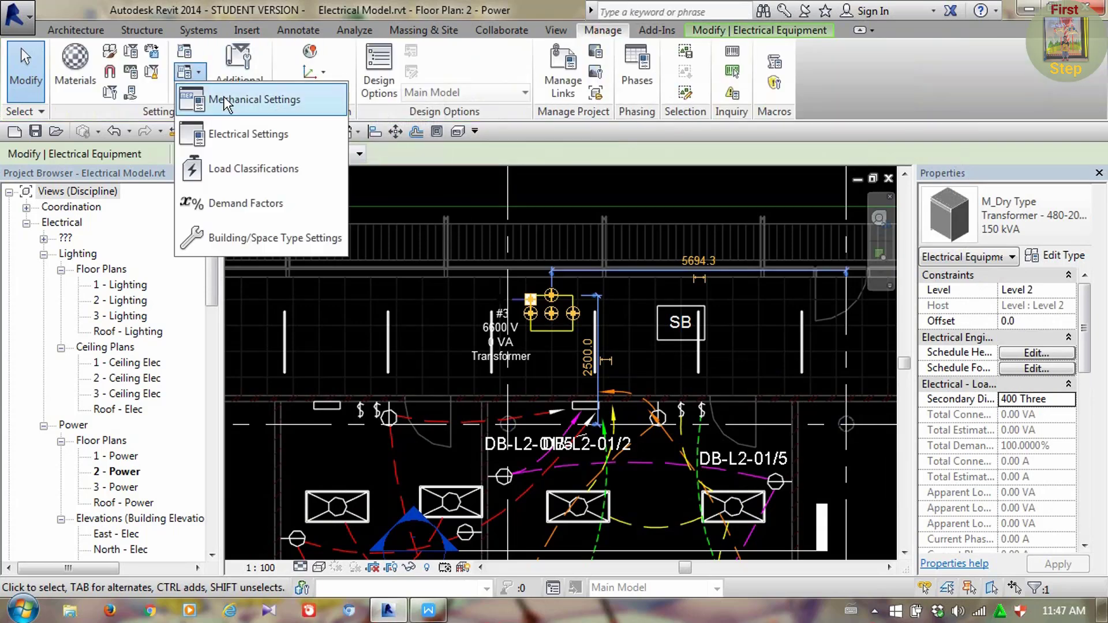
{"action": "left_click", "coordinate": [252, 133]}
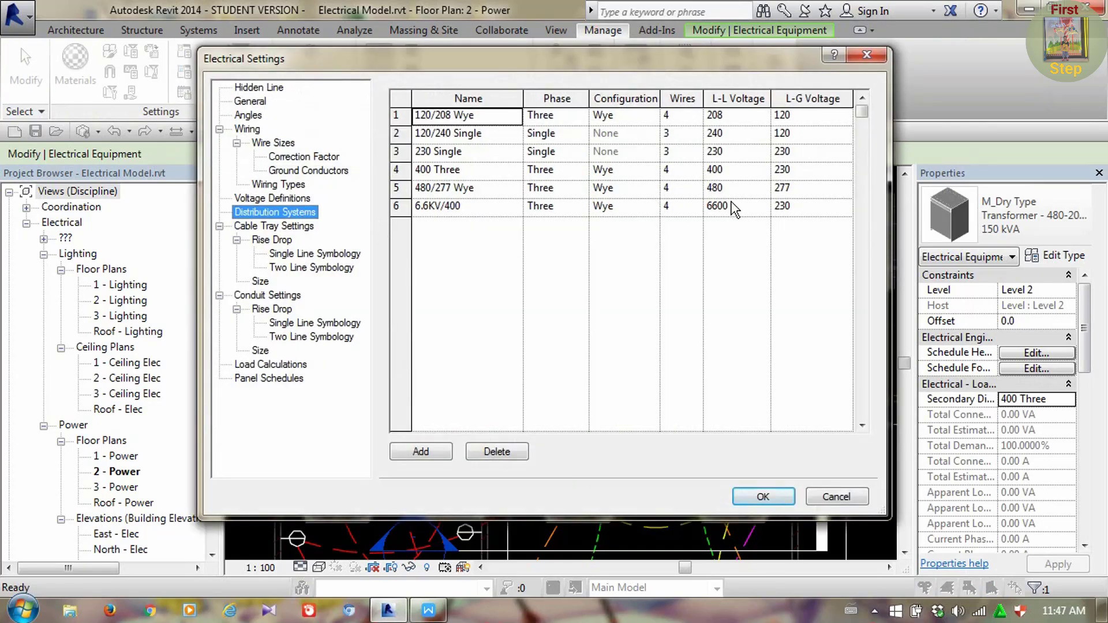
{"action": "left_click", "coordinate": [284, 198]}
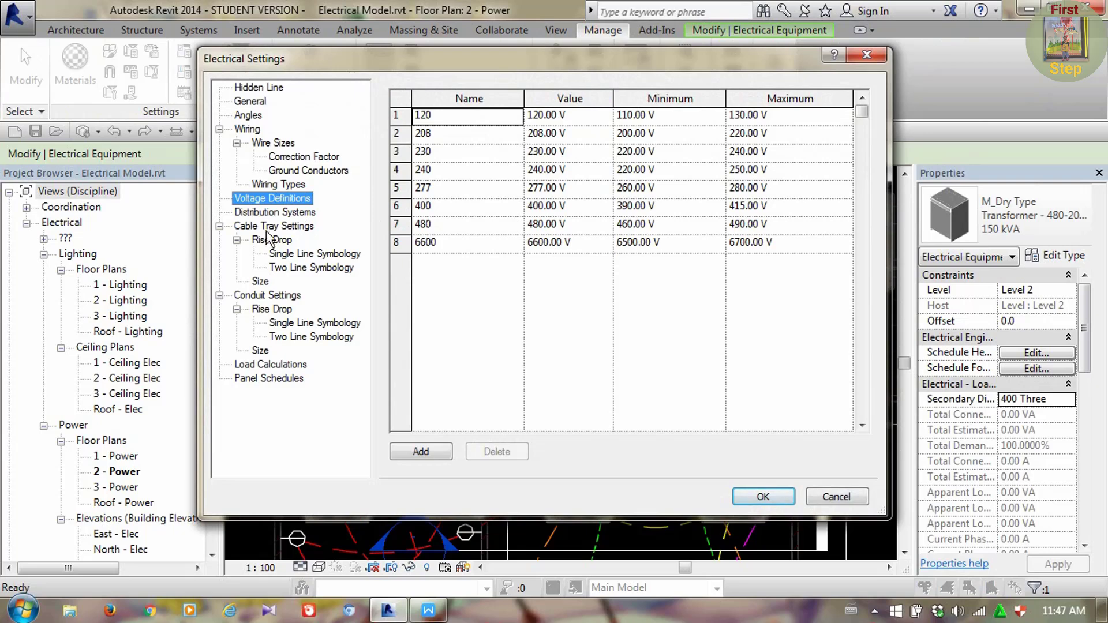
{"action": "left_click", "coordinate": [275, 212]}
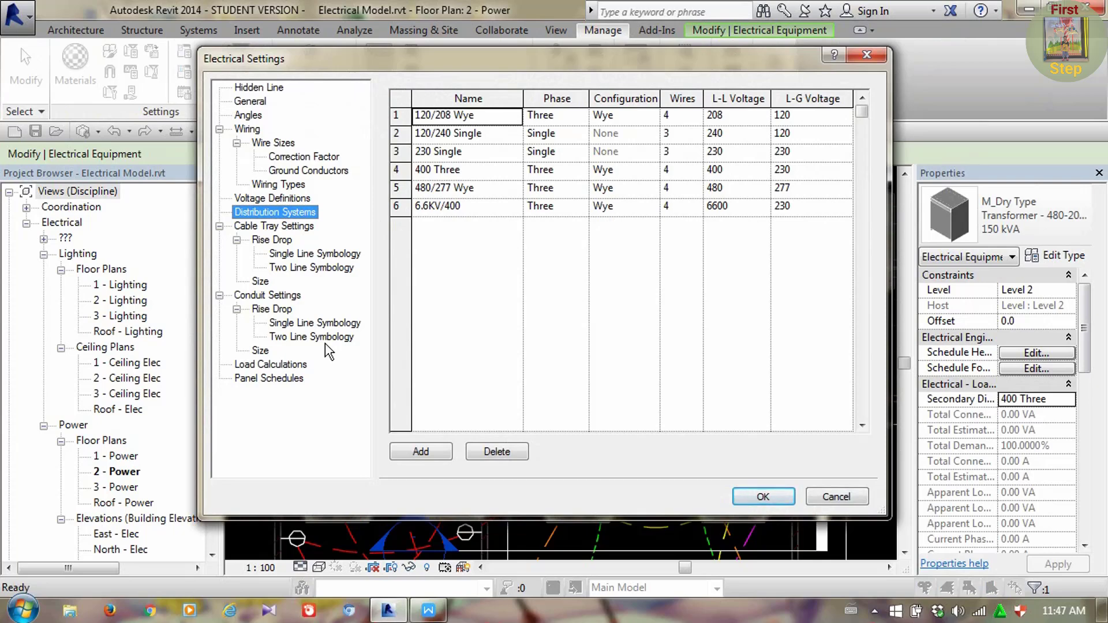
{"action": "left_click", "coordinate": [759, 497]}
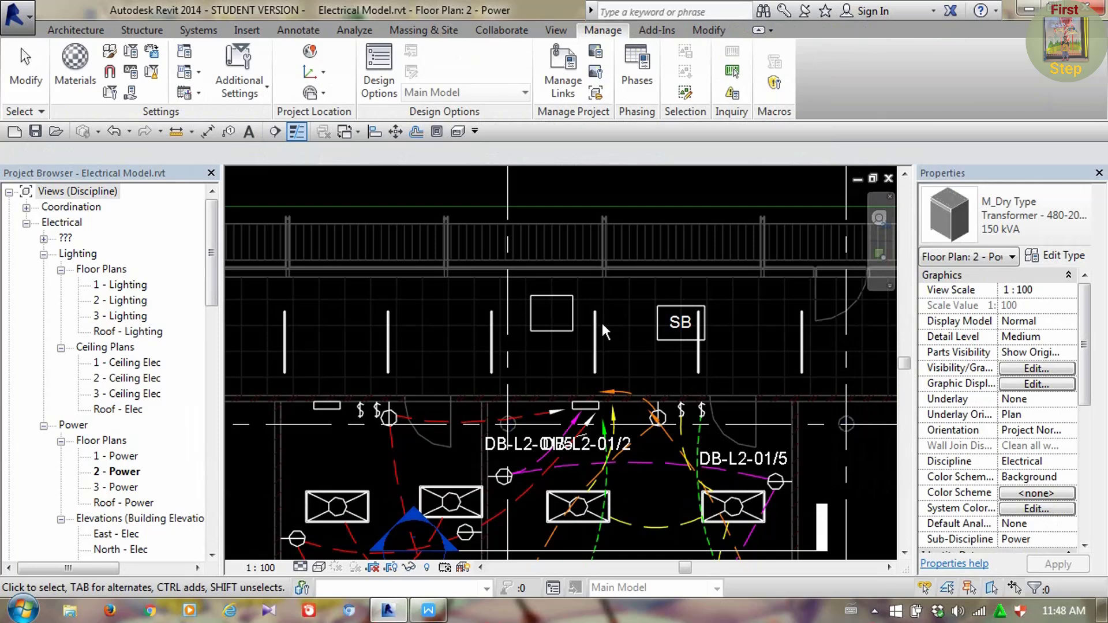
Assign the 6.6KV/400 distribution system to the placed transformer's primary side
{"action": "left_click", "coordinate": [548, 329]}
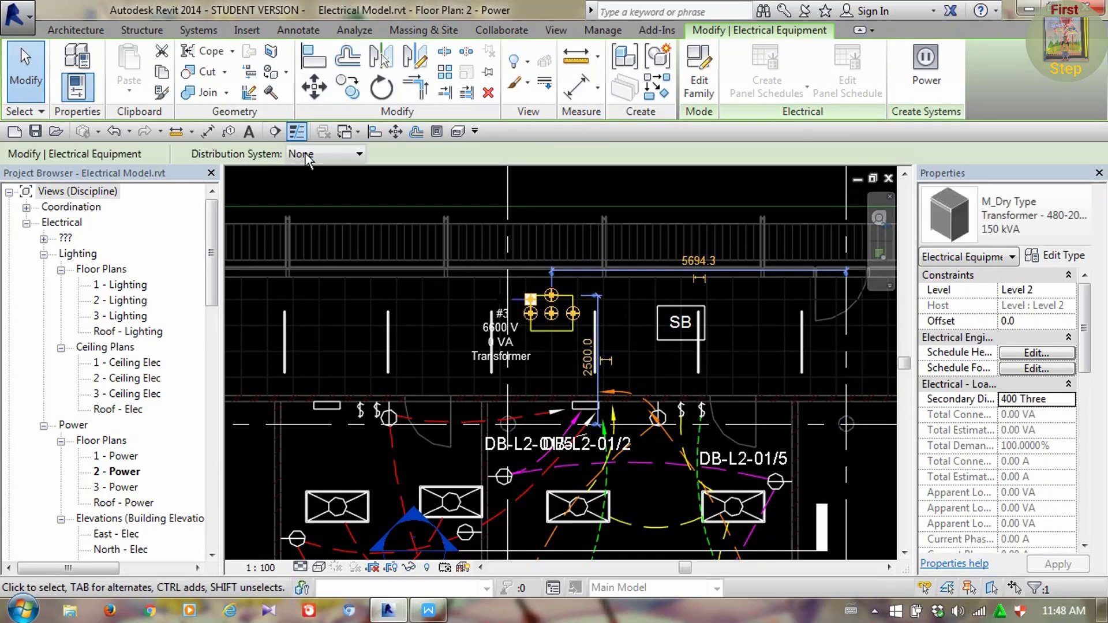
{"action": "left_click", "coordinate": [299, 161]}
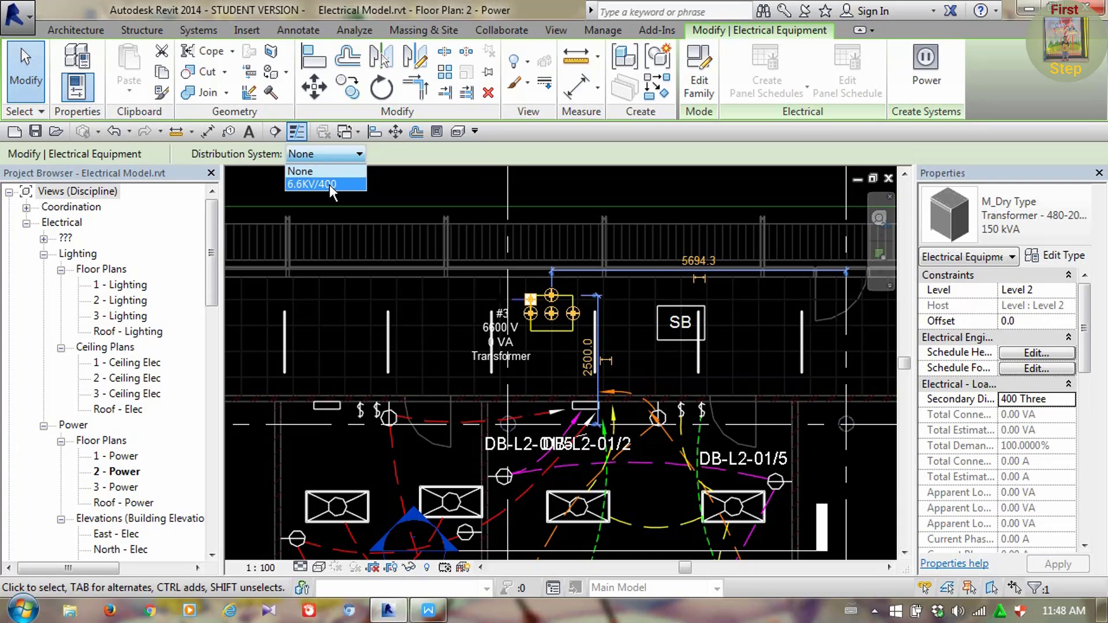
{"action": "left_click", "coordinate": [329, 185]}
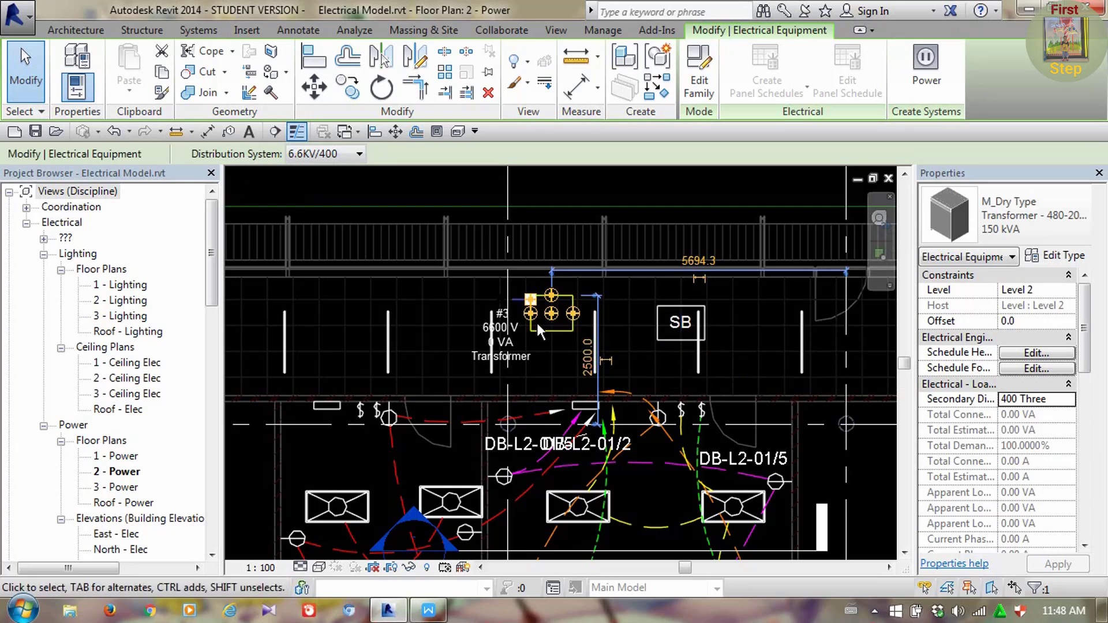
Check the Distribution System choices of the switchboard beside the transformer and open its family for editing
{"action": "left_click", "coordinate": [666, 324]}
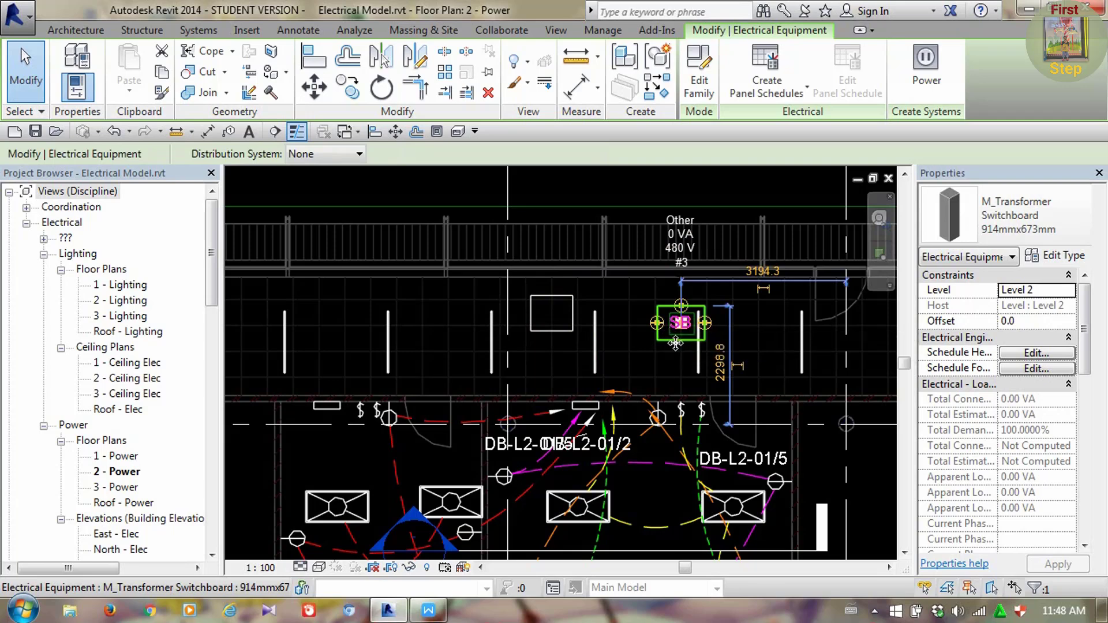
{"action": "left_click", "coordinate": [322, 150]}
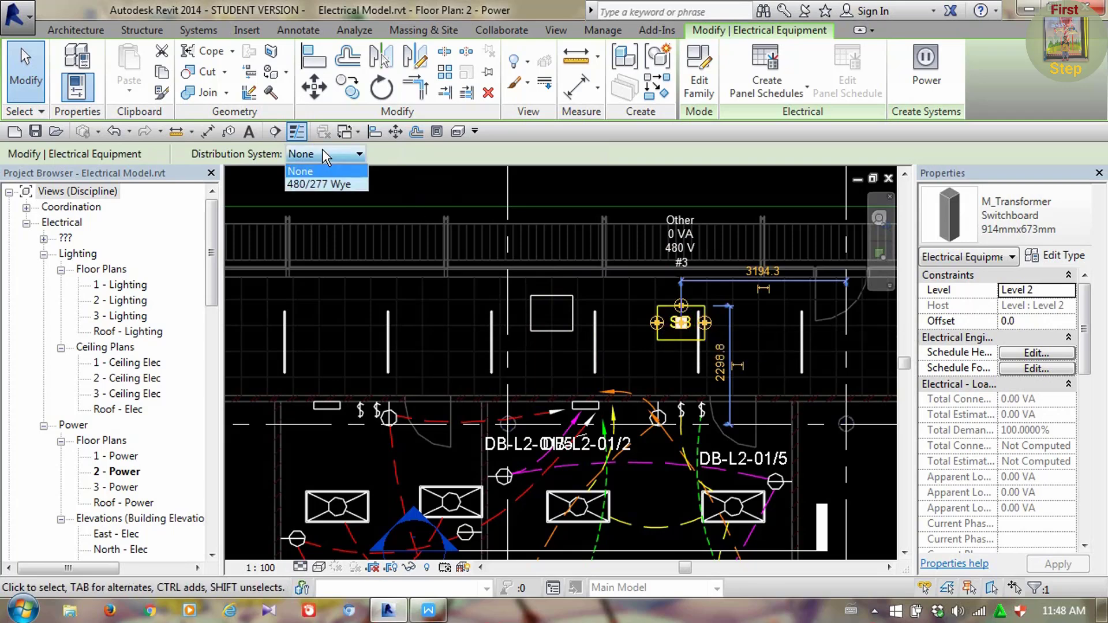
{"action": "left_click", "coordinate": [322, 149]}
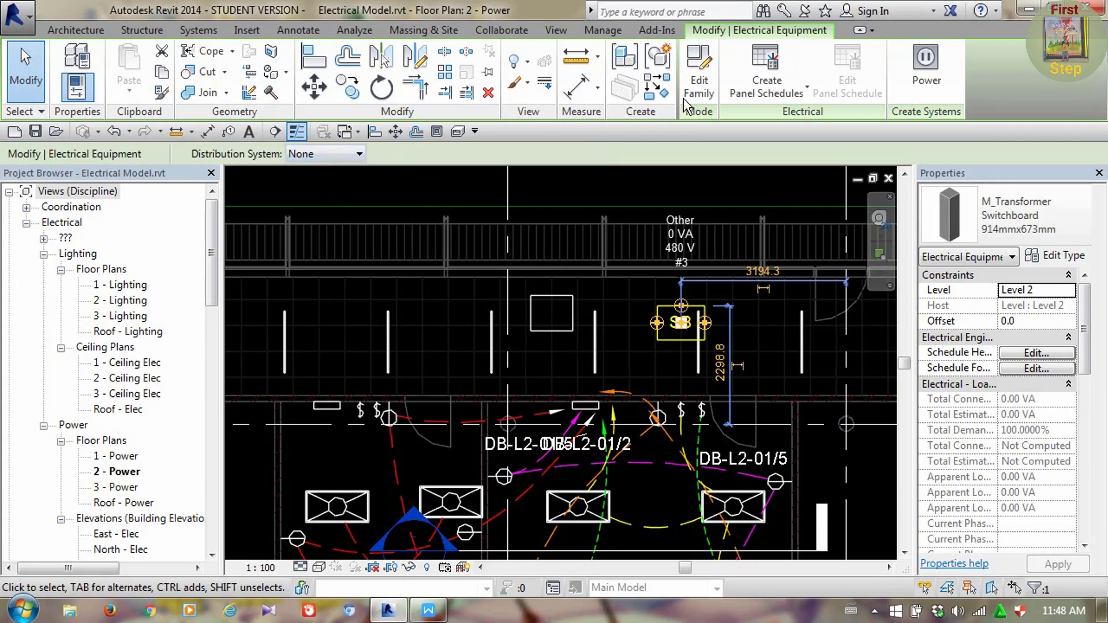
{"action": "left_click", "coordinate": [699, 88]}
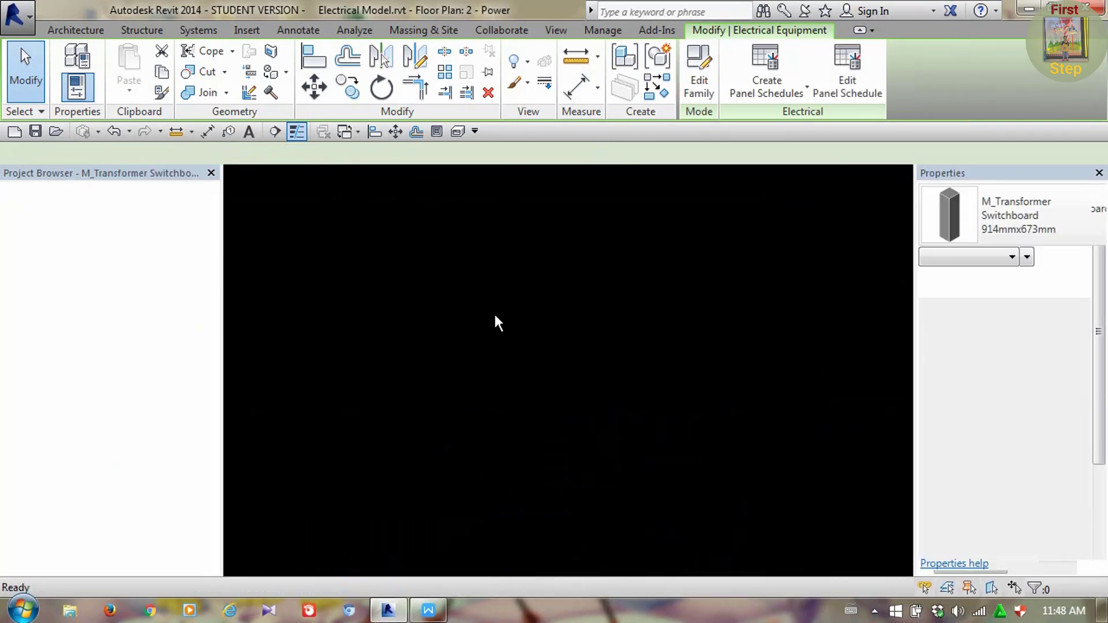
{"action": "left_click", "coordinate": [611, 237]}
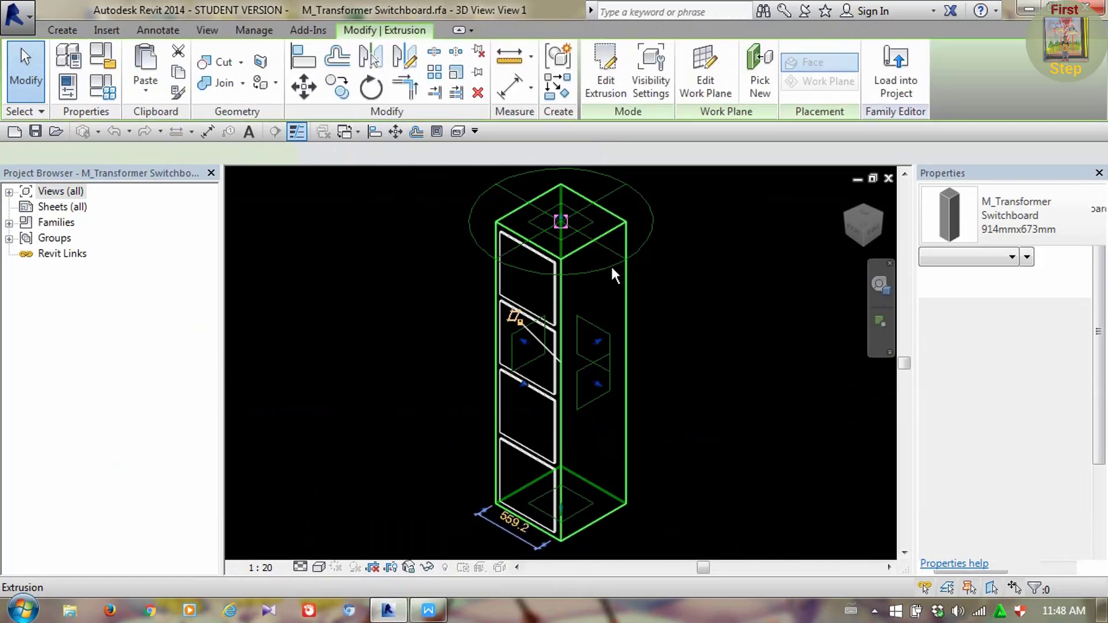
Set the Primary Voltage of the switchboard family's 610mmx622mm type to 400 V
{"action": "left_click", "coordinate": [104, 94]}
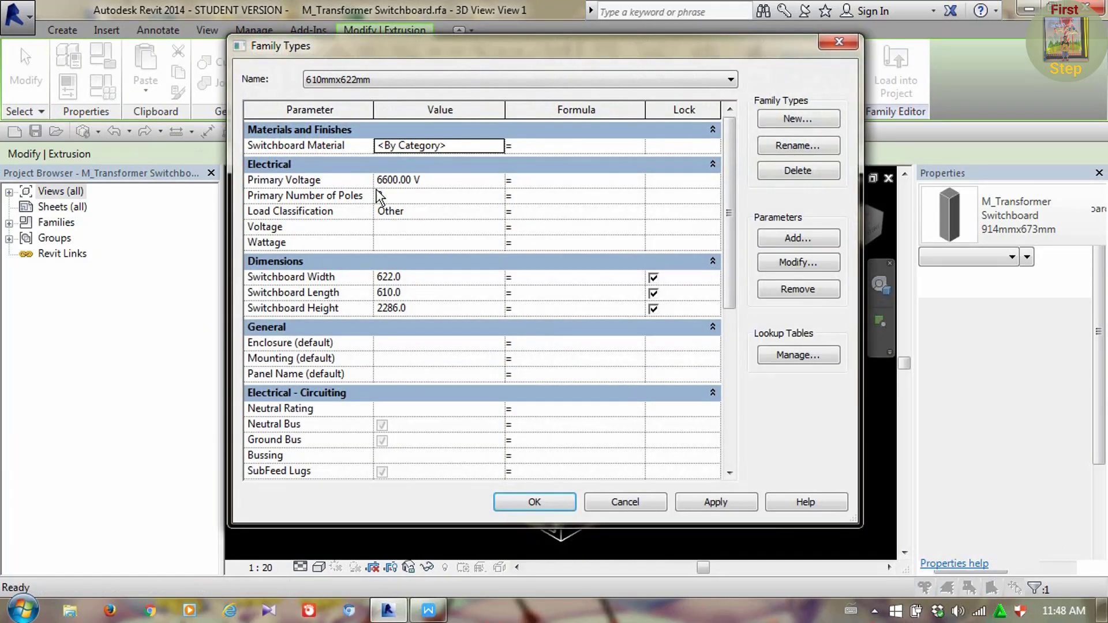
{"action": "left_click", "coordinate": [421, 179]}
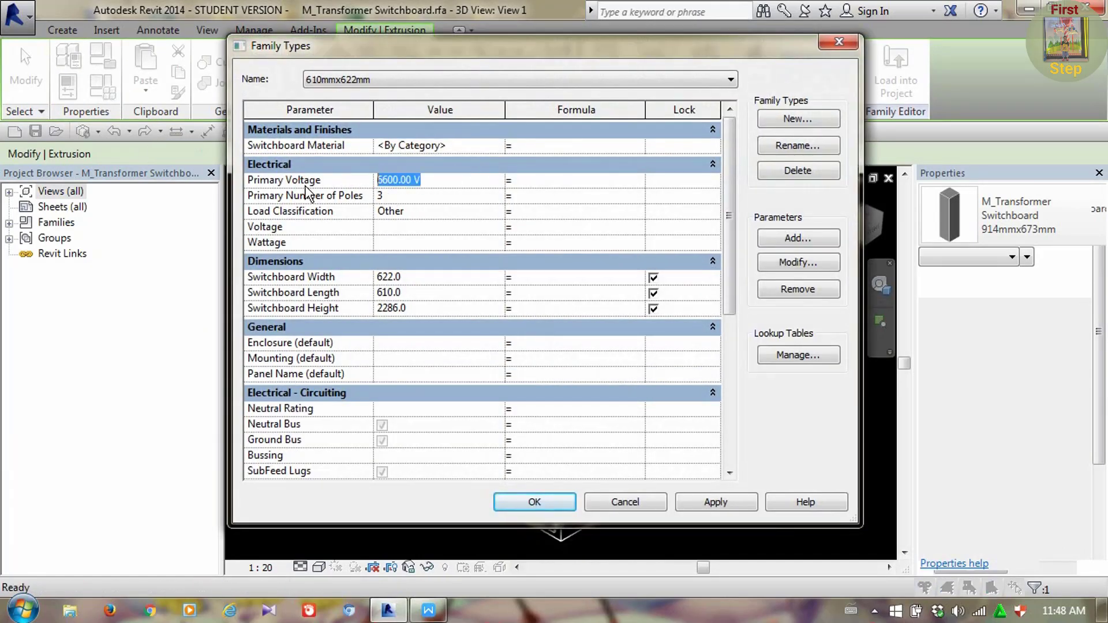
{"action": "type", "text": "400"}
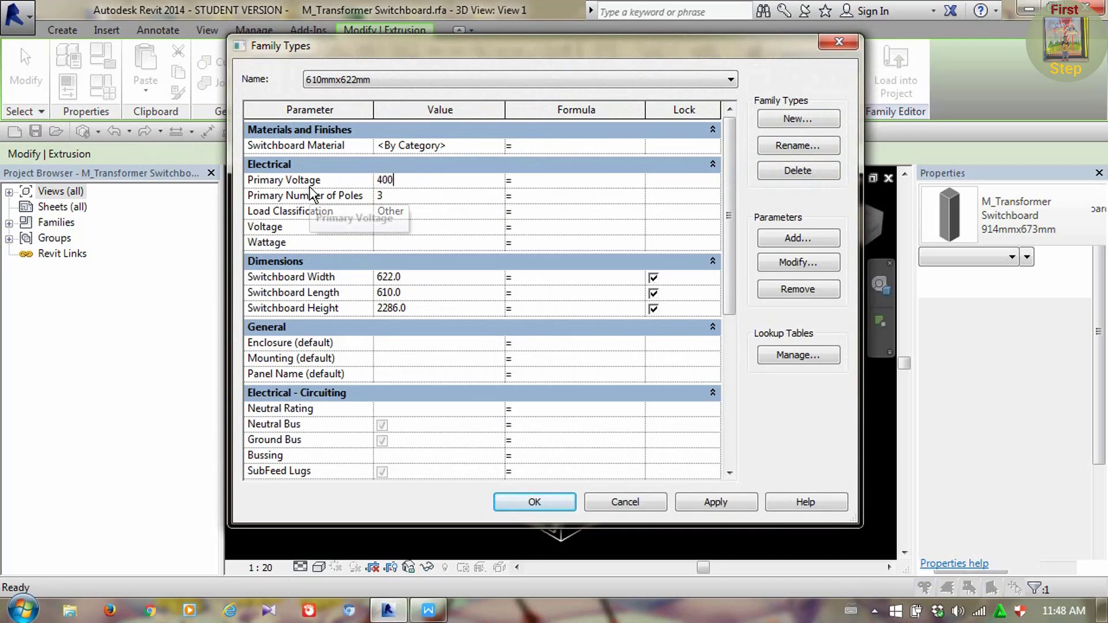
{"action": "left_click", "coordinate": [726, 502]}
{"action": "left_click", "coordinate": [535, 501]}
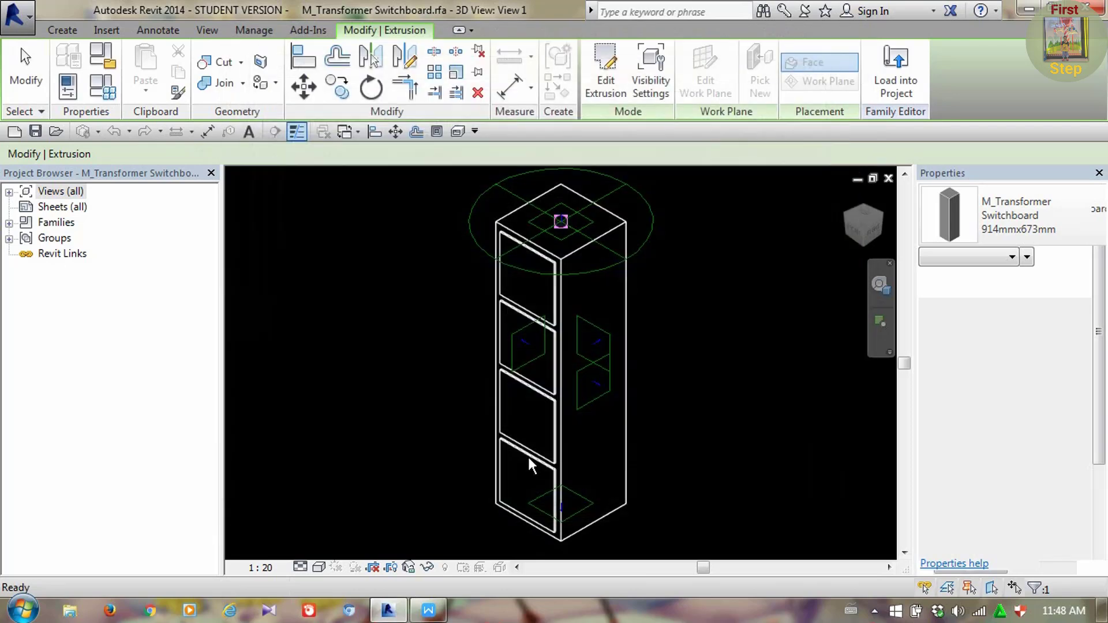
{"action": "key", "text": "Escape"}
Load the edited switchboard family into Electrical Model.rvt, overwriting the existing version and its parameter values
{"action": "left_click", "coordinate": [612, 71]}
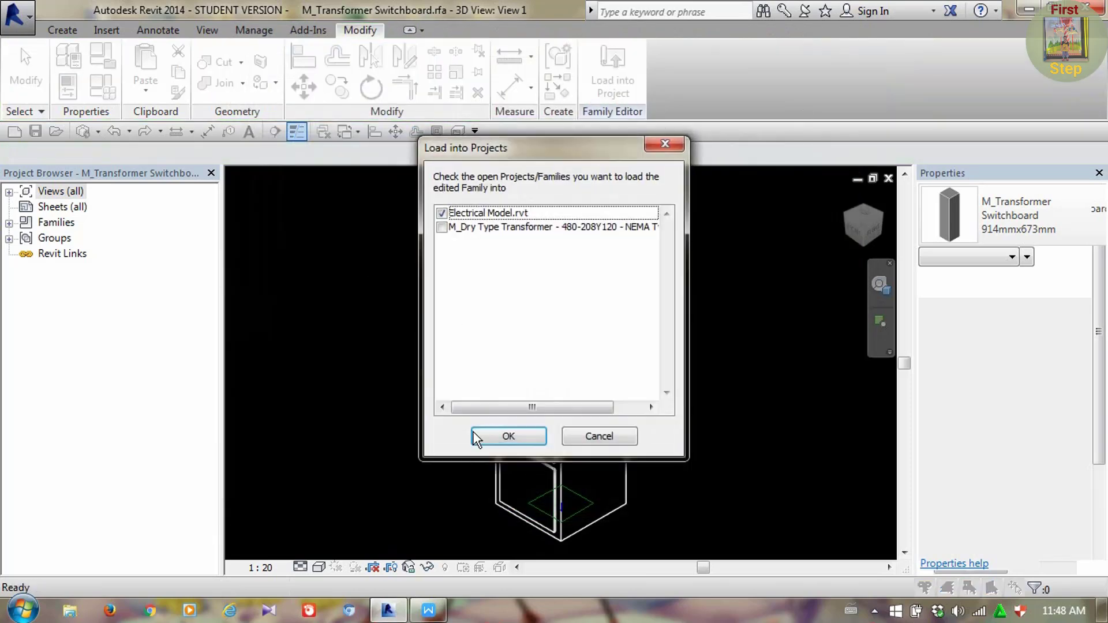
{"action": "left_click", "coordinate": [508, 436]}
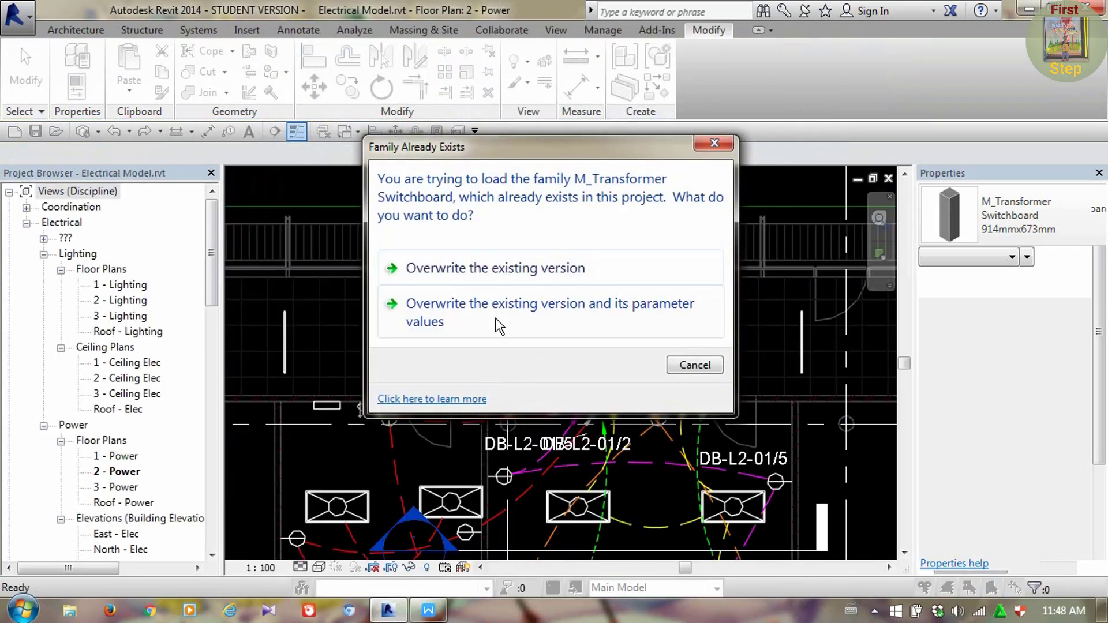
{"action": "left_click", "coordinate": [498, 323]}
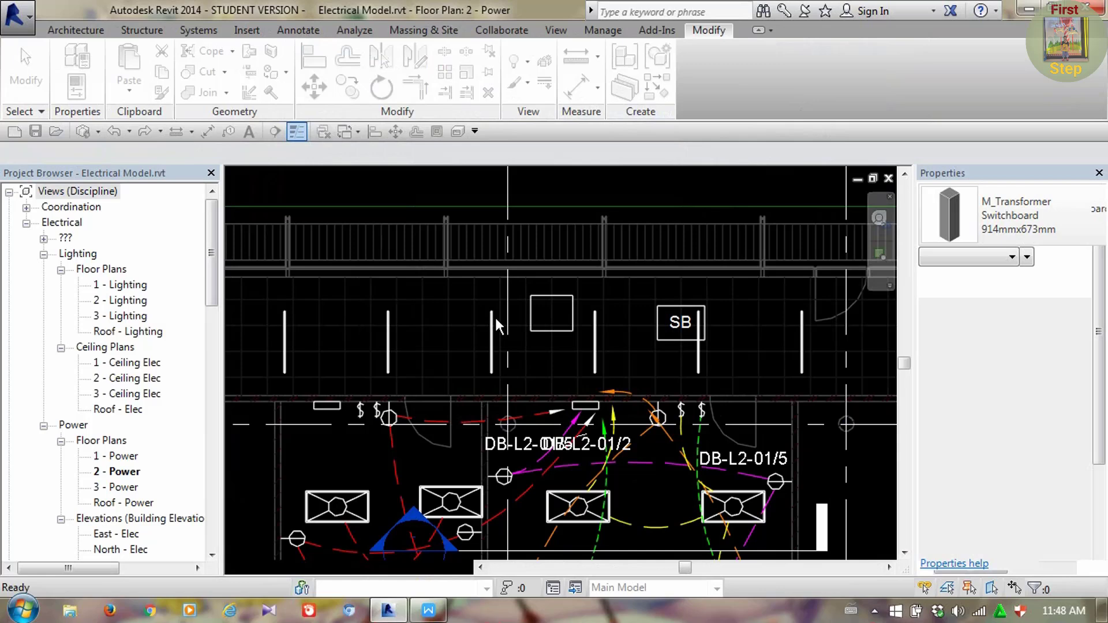
Select the placed switchboard beside the transformer and look through its Distribution System choices
{"action": "left_click", "coordinate": [680, 341]}
{"action": "left_click", "coordinate": [310, 154]}
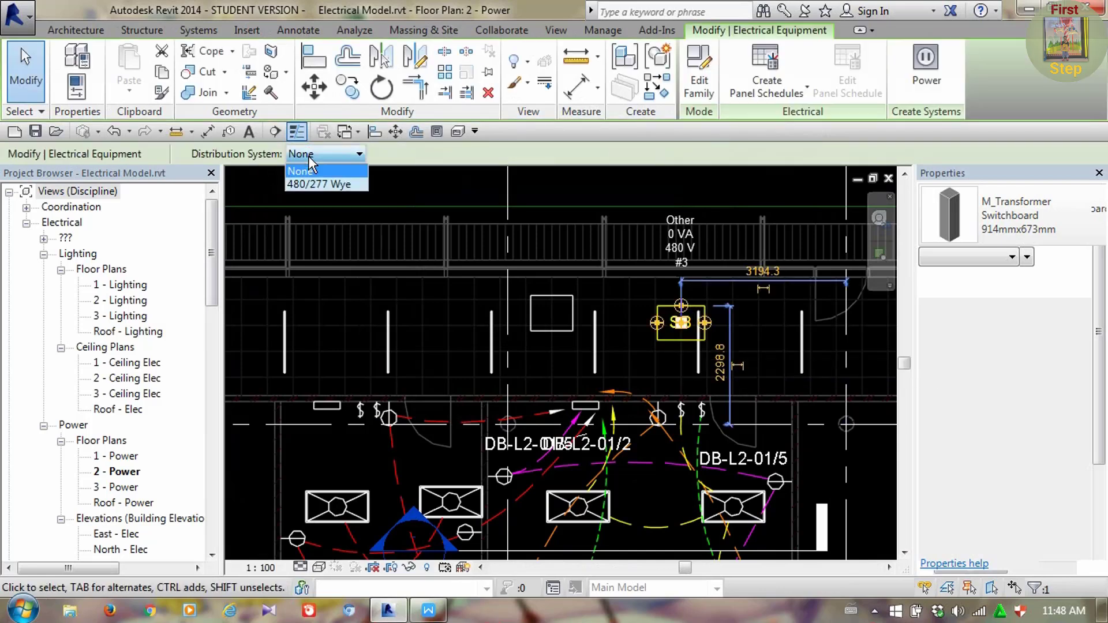
{"action": "left_click", "coordinate": [1008, 226]}
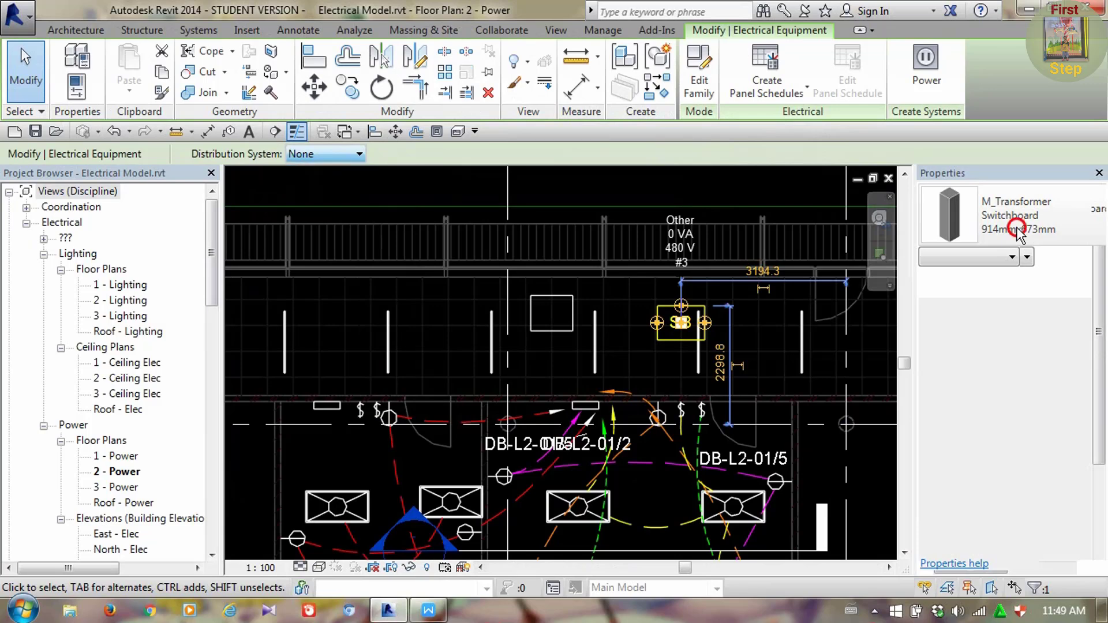
Restore the display of the Properties palette for the selected switchboard
{"action": "left_click", "coordinate": [556, 30]}
{"action": "left_click", "coordinate": [1014, 85]}
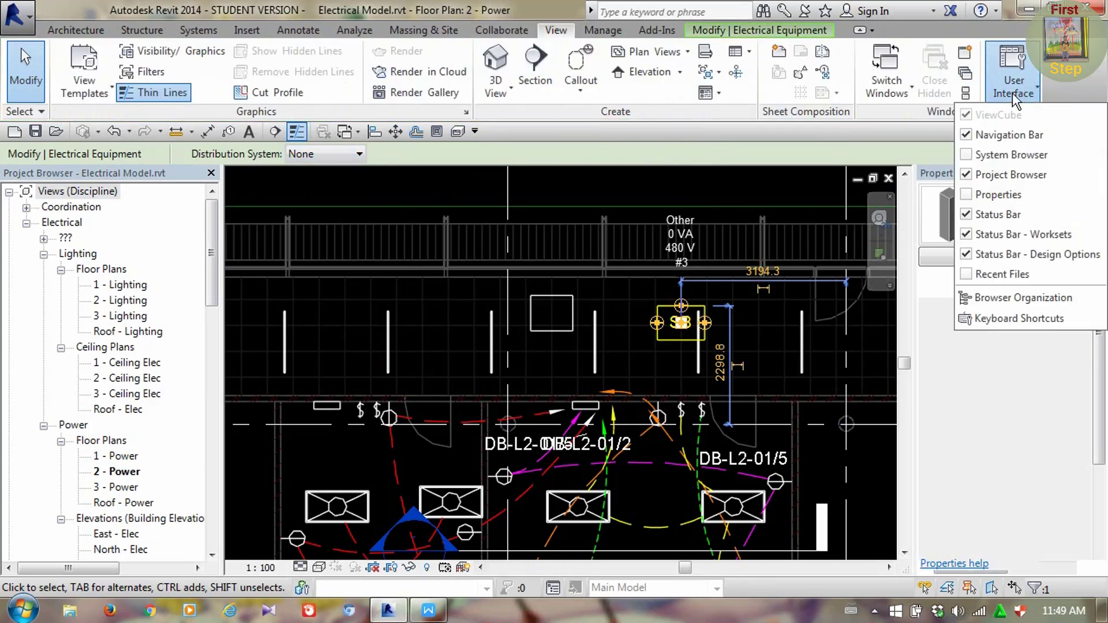
{"action": "left_click", "coordinate": [968, 198]}
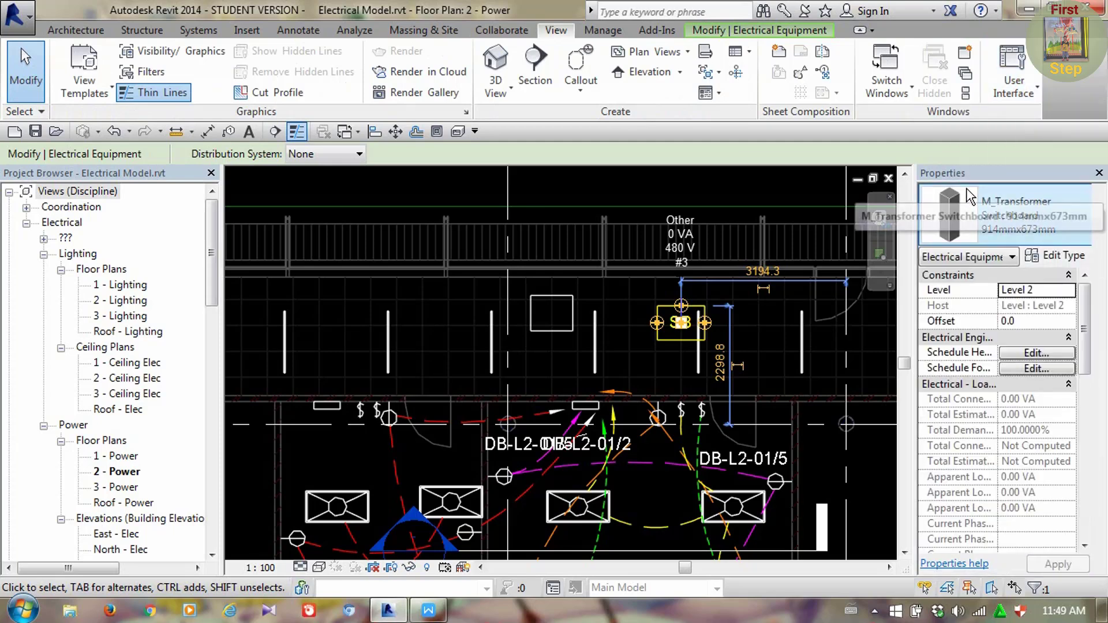
Look through the loaded electrical equipment types available for the selected switchboard
{"action": "left_click", "coordinate": [1053, 224]}
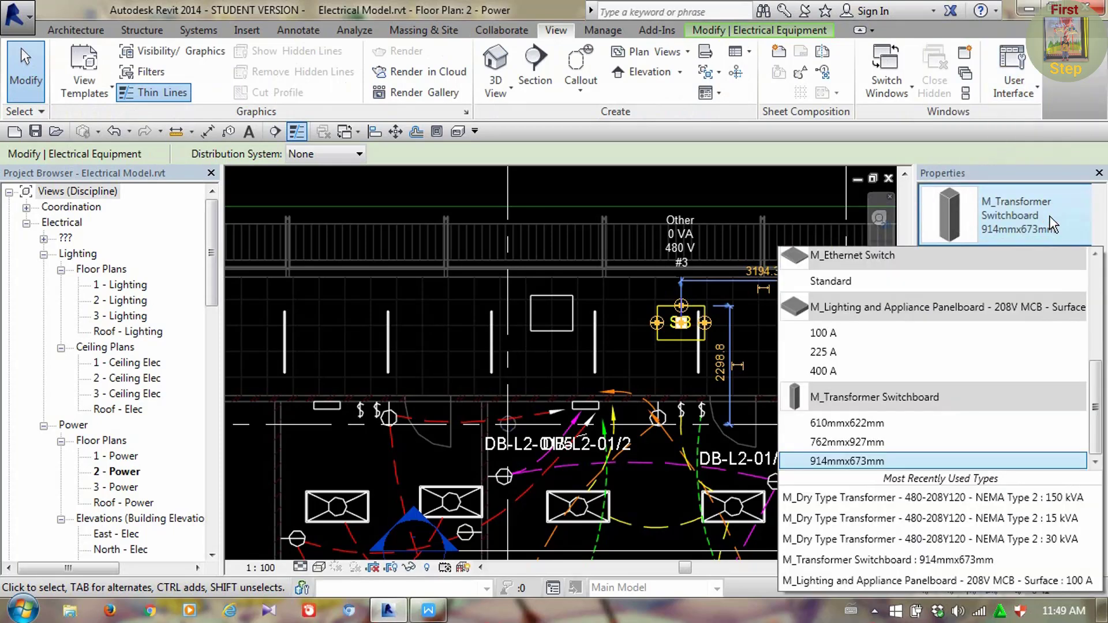
{"action": "scroll", "coordinate": [906, 419], "scroll_direction": "up", "scroll_amount": 2}
{"action": "scroll", "coordinate": [910, 426], "scroll_direction": "down", "scroll_amount": 2}
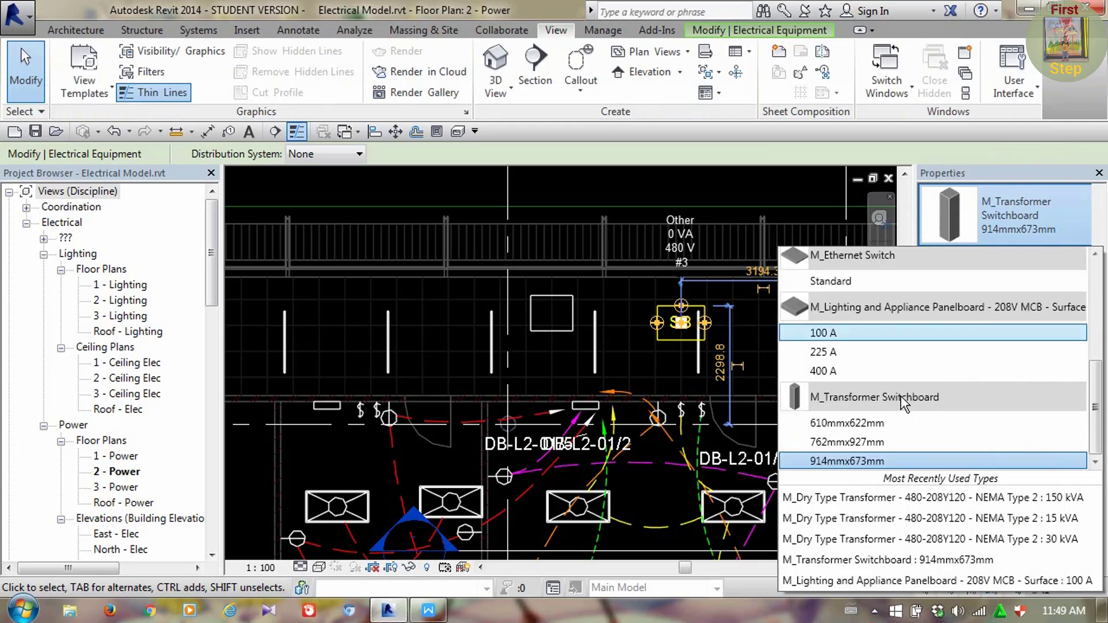
{"action": "mouse_move", "coordinate": [904, 402]}
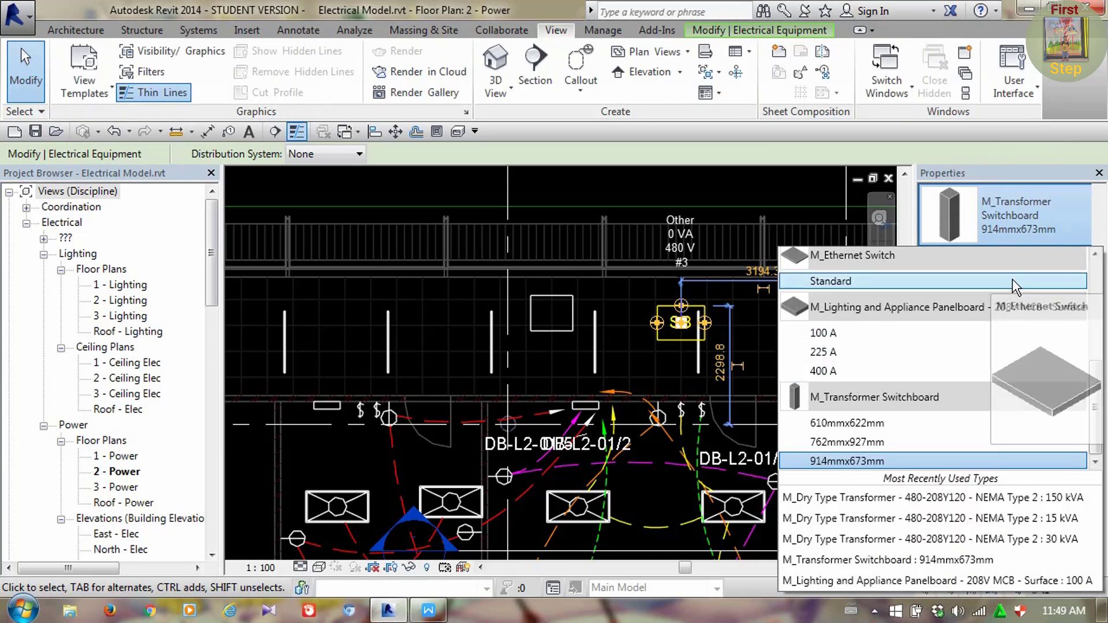
{"action": "left_click", "coordinate": [673, 394]}
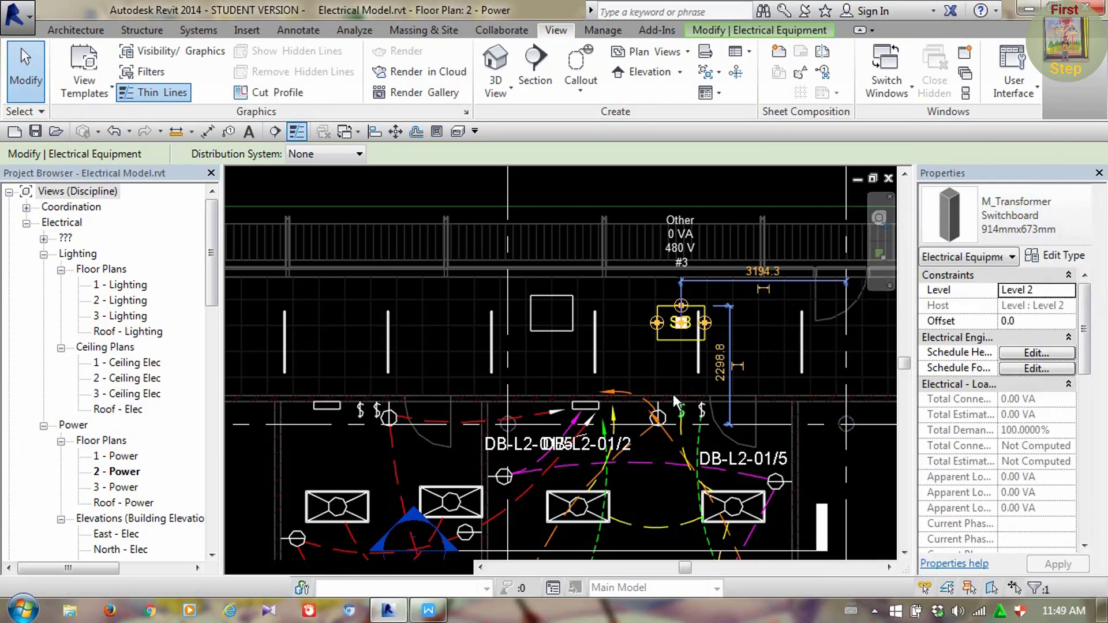
Delete the transformer switchboard placed beside the transformer
{"action": "left_click", "coordinate": [675, 340]}
{"action": "left_click", "coordinate": [488, 93]}
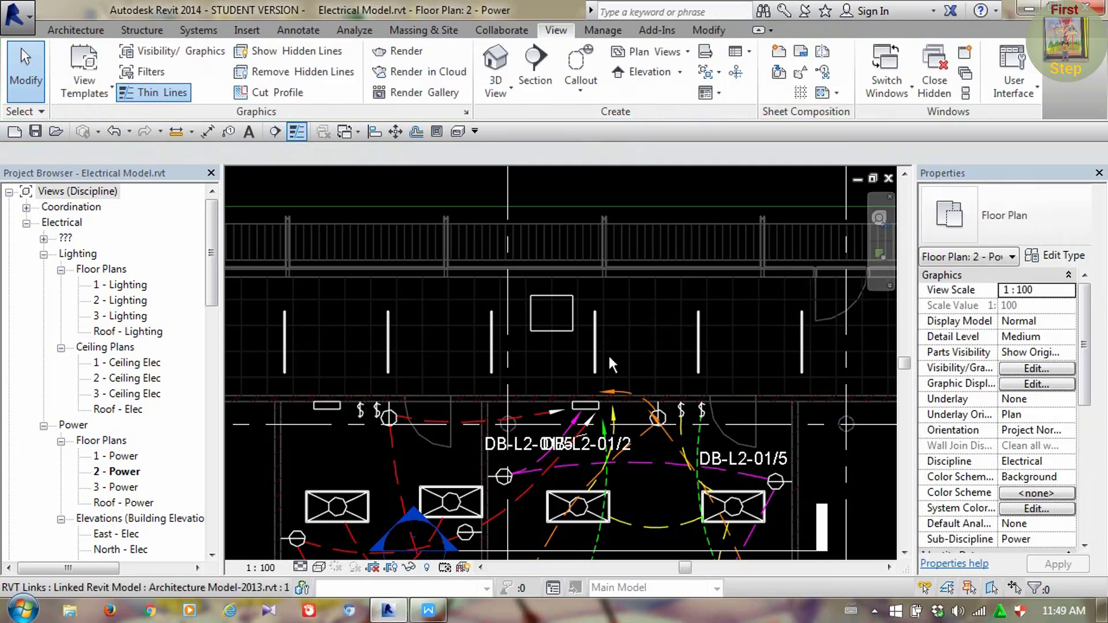
{"action": "middle_click_drag", "start_coordinate": [608, 353], "coordinate": [632, 355]}
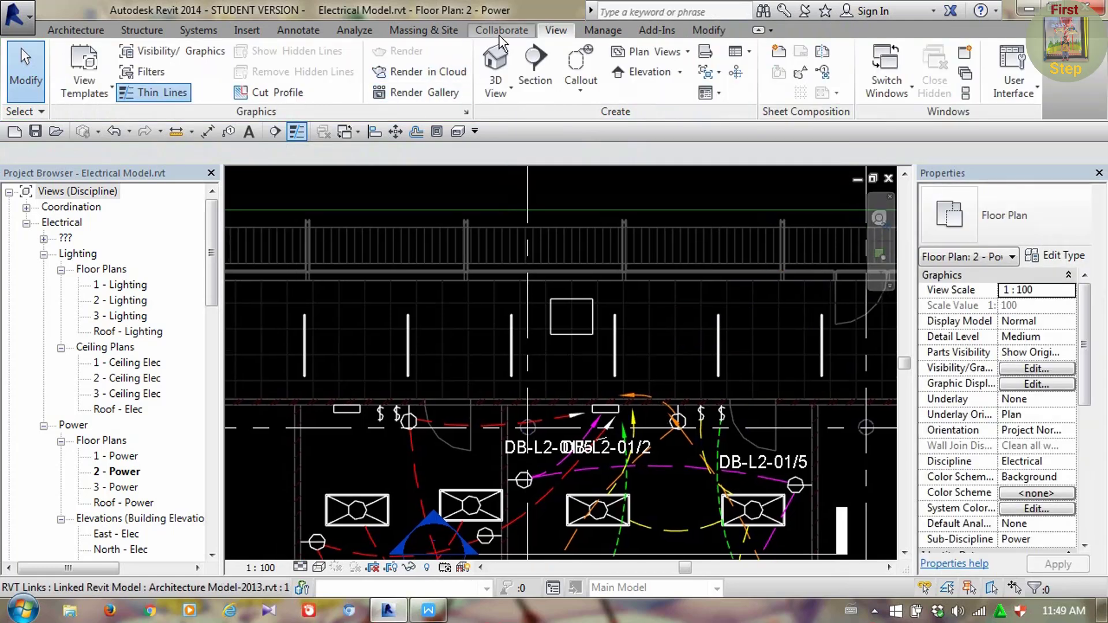
Load the M_Circuit Breaker Switchboard.rfa family from the Electrical, MEP, Electric Power, Distribution library folder
{"action": "left_click", "coordinate": [248, 30]}
{"action": "left_click", "coordinate": [585, 91]}
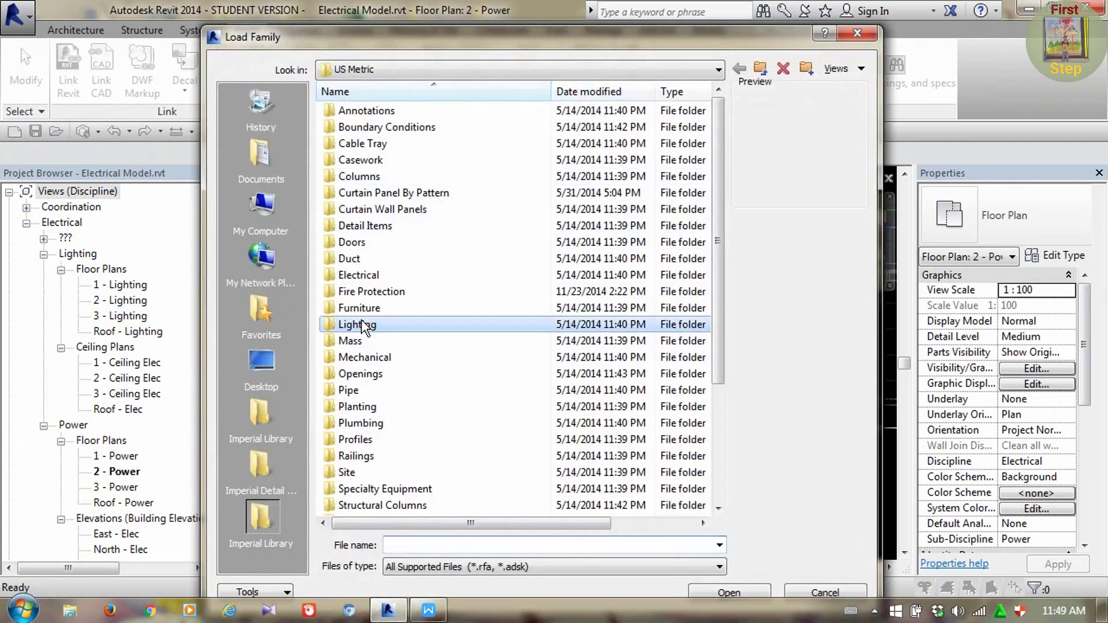
{"action": "left_click", "coordinate": [374, 276]}
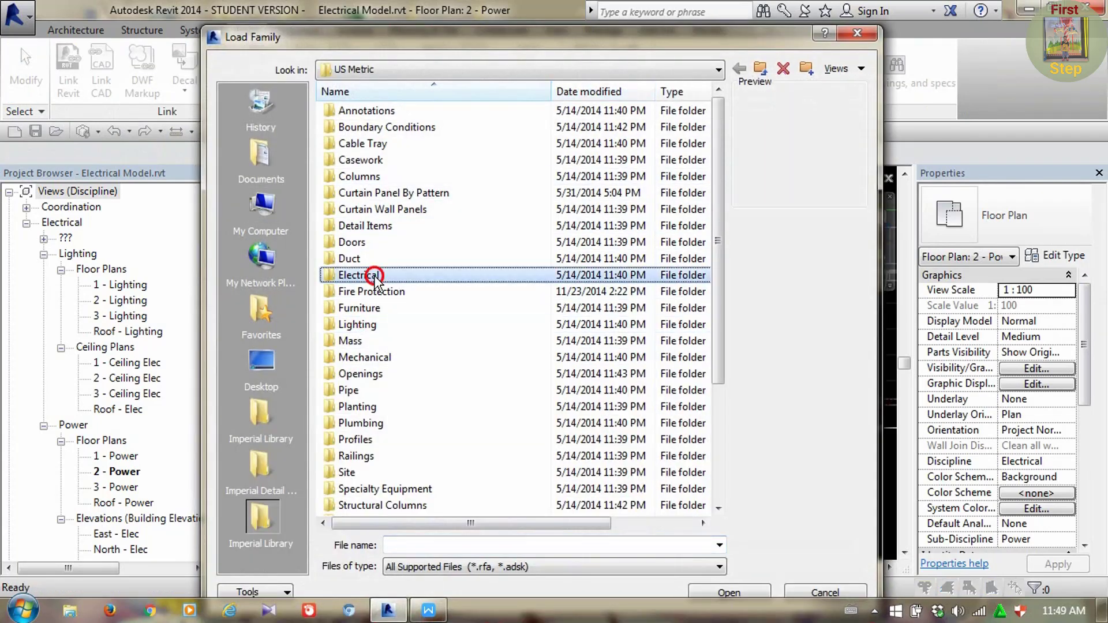
{"action": "double_click", "coordinate": [374, 276]}
{"action": "double_click", "coordinate": [366, 128]}
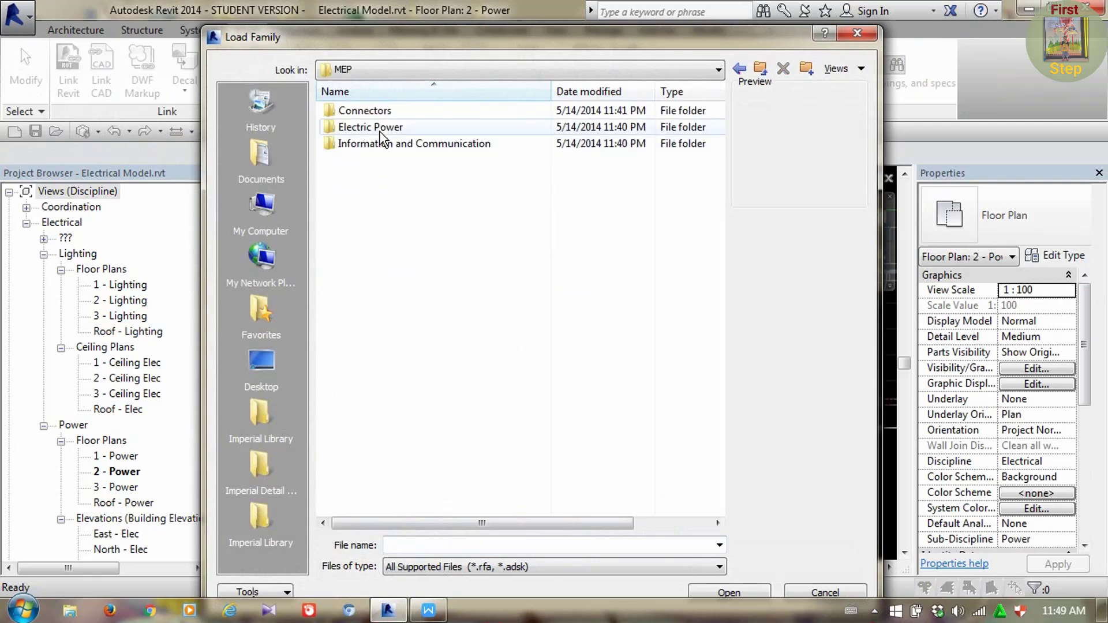
{"action": "double_click", "coordinate": [380, 131]}
{"action": "double_click", "coordinate": [372, 126]}
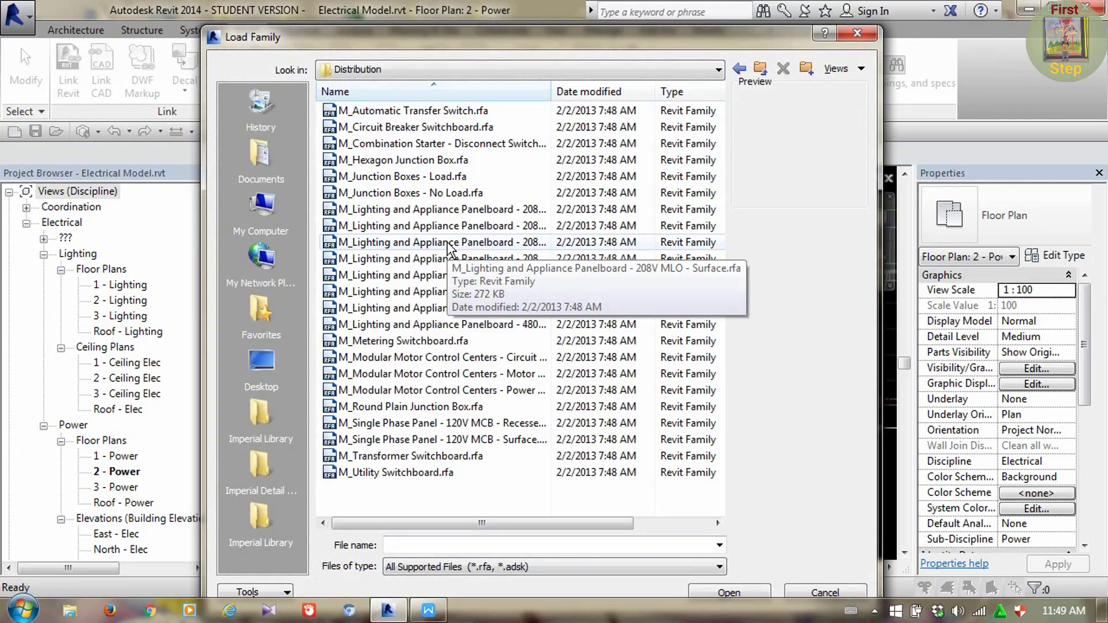
{"action": "left_click", "coordinate": [415, 127]}
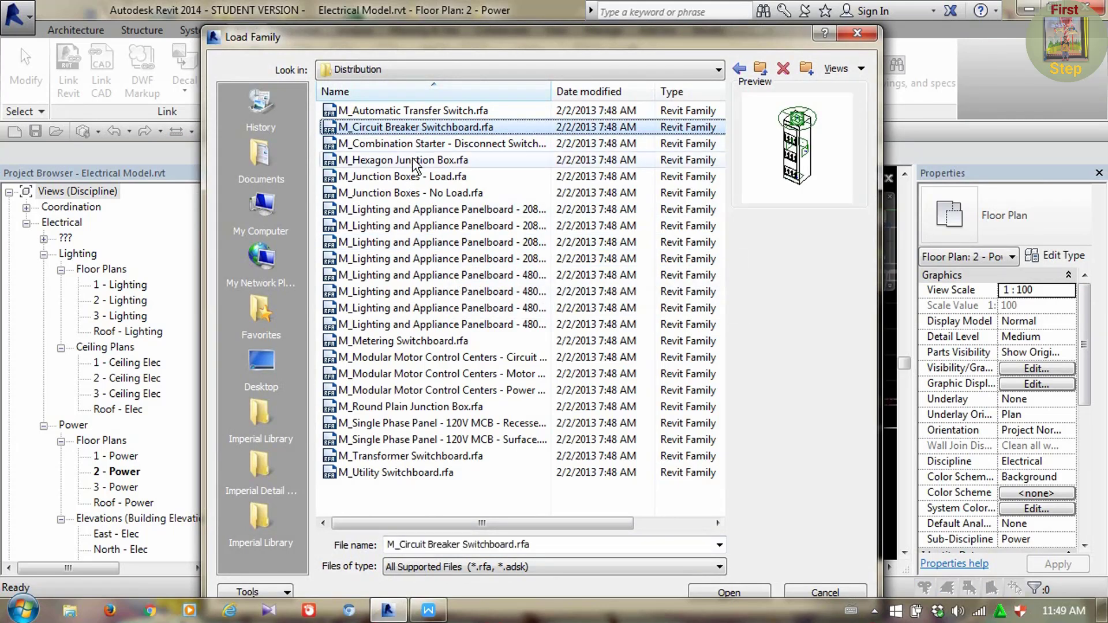
{"action": "left_click", "coordinate": [723, 591]}
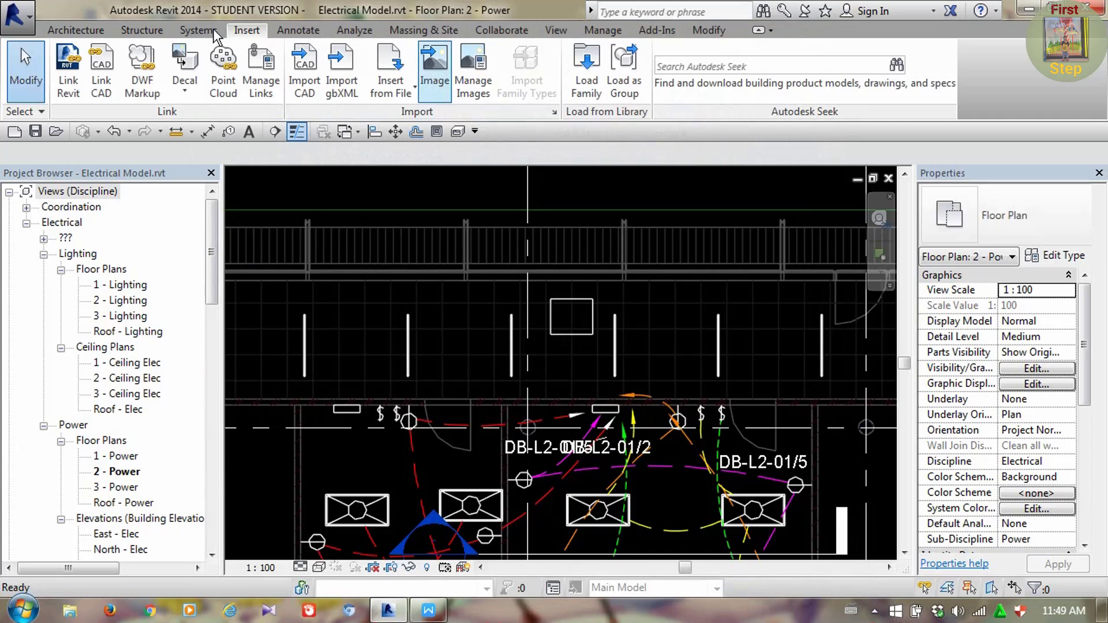
Place a 610mmx660mm M_Circuit Breaker Switchboard beside the transformer, about 3900 mm from the grid line on its far side
{"action": "left_click", "coordinate": [196, 31]}
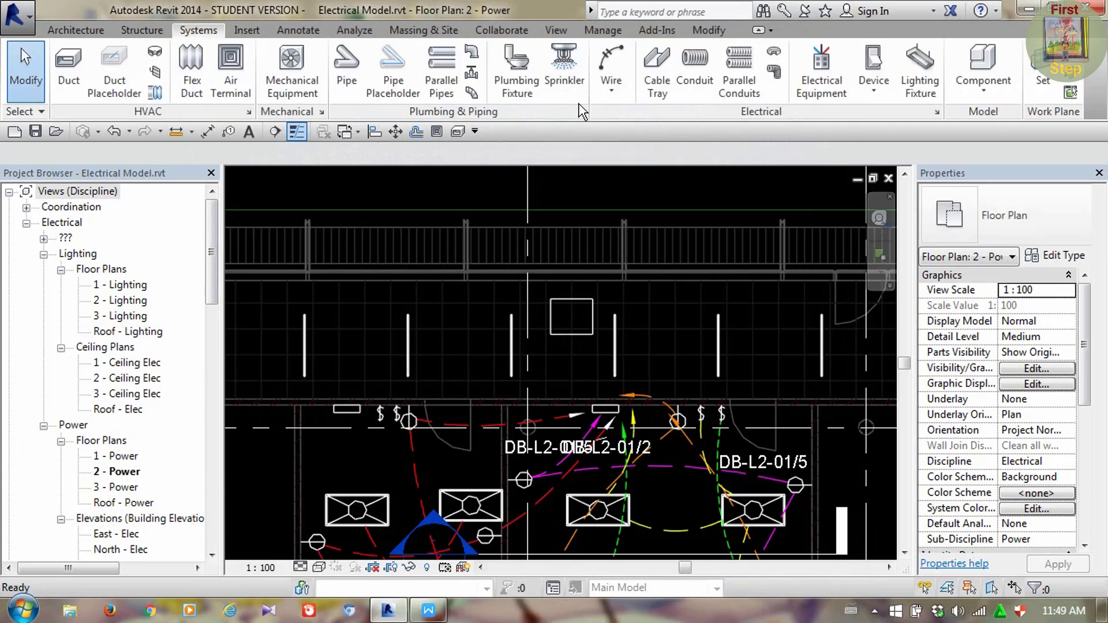
{"action": "left_click", "coordinate": [811, 82]}
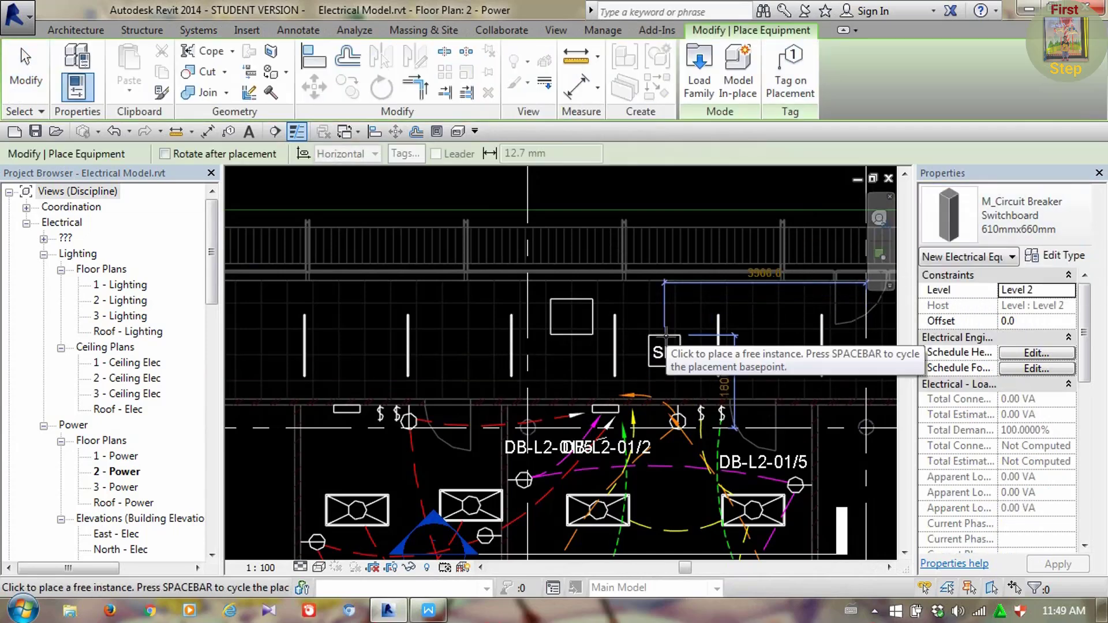
{"action": "left_click", "coordinate": [667, 341]}
{"action": "left_click", "coordinate": [664, 370]}
{"action": "key", "text": "Escape"}
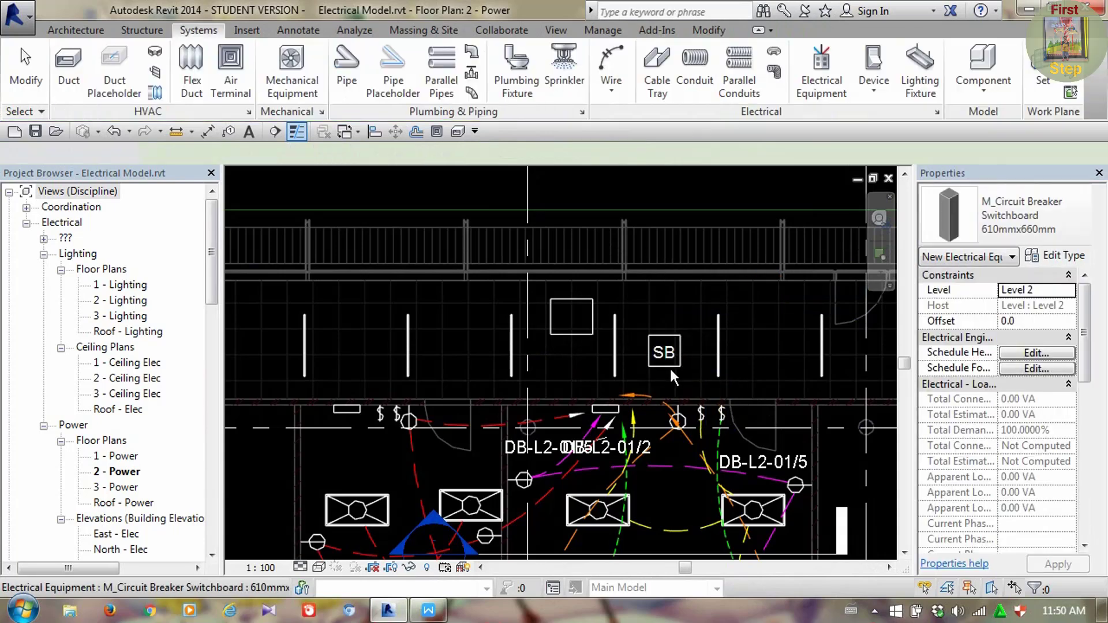
Check the Distribution System choices of the new circuit breaker switchboard and open its family for editing
{"action": "left_click", "coordinate": [670, 366]}
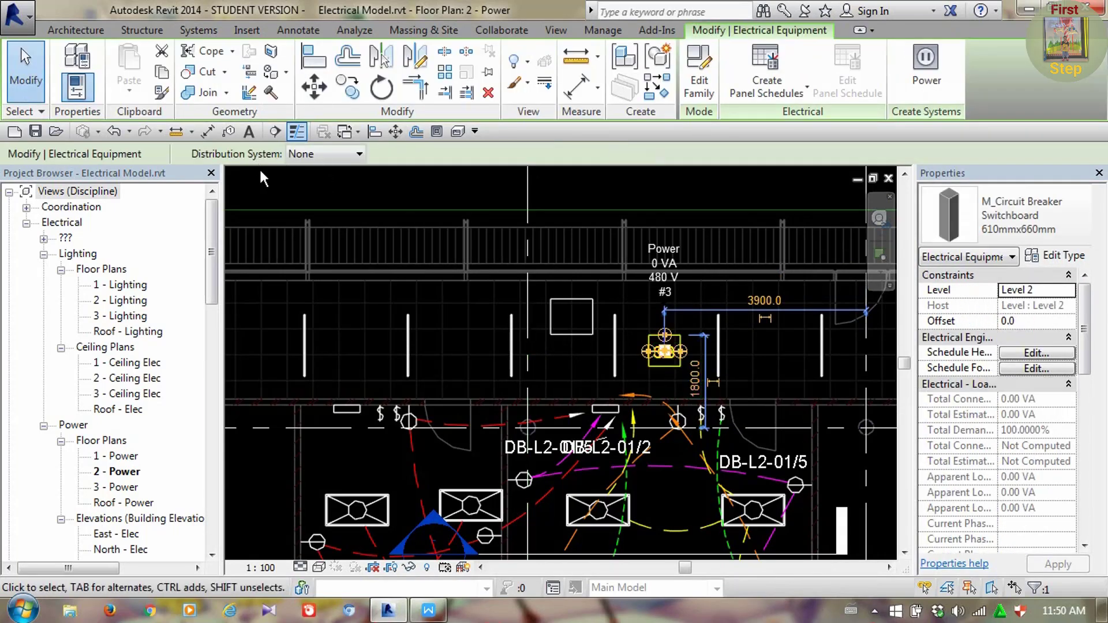
{"action": "left_click", "coordinate": [316, 155]}
{"action": "left_click", "coordinate": [317, 154]}
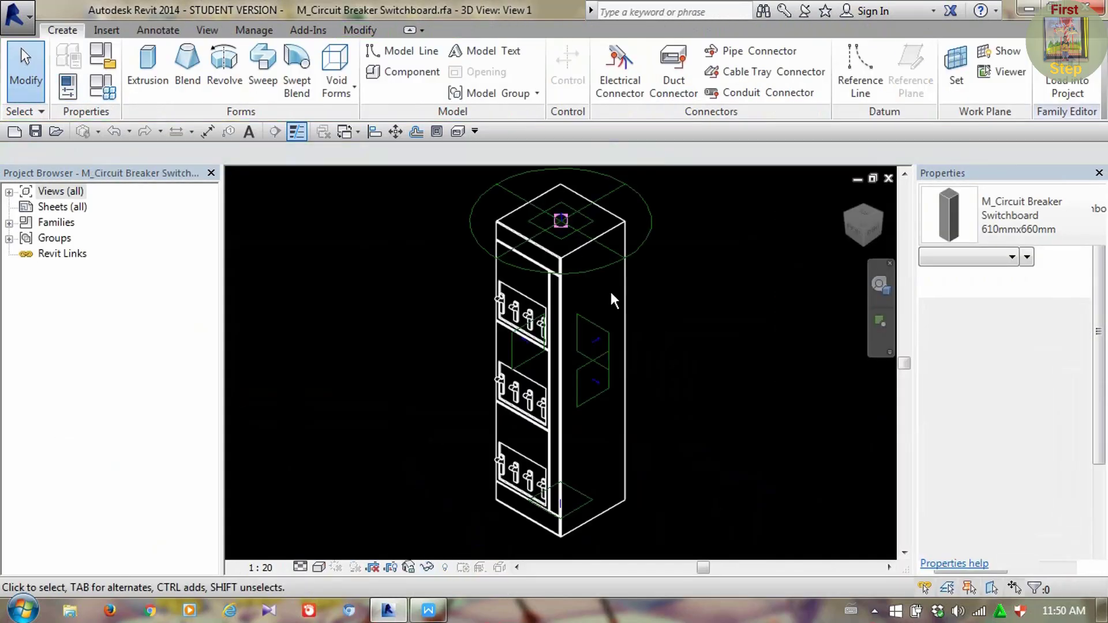
Show the properties of the connector on top of the switchboard and check which family parameter drives its voltage
{"action": "left_click", "coordinate": [648, 239]}
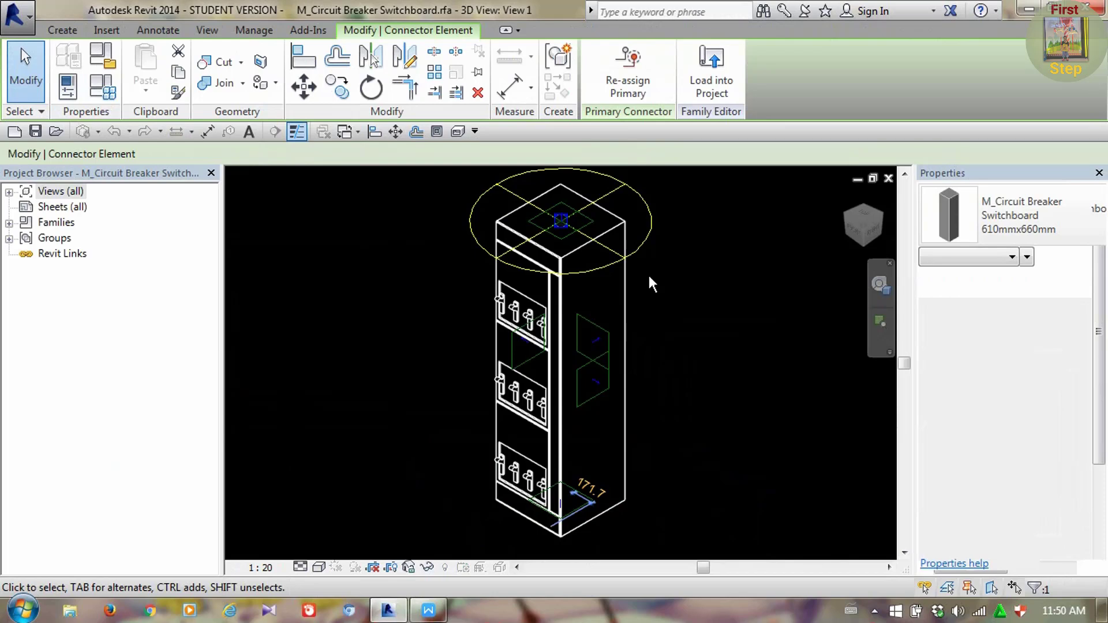
{"action": "left_click", "coordinate": [209, 30]}
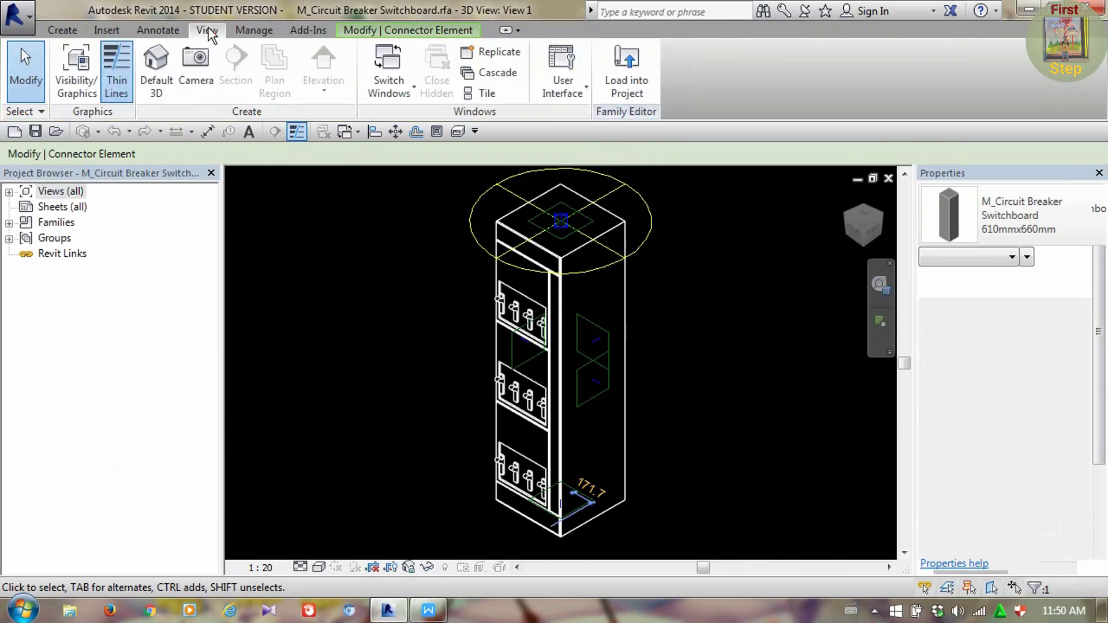
{"action": "left_click", "coordinate": [567, 78]}
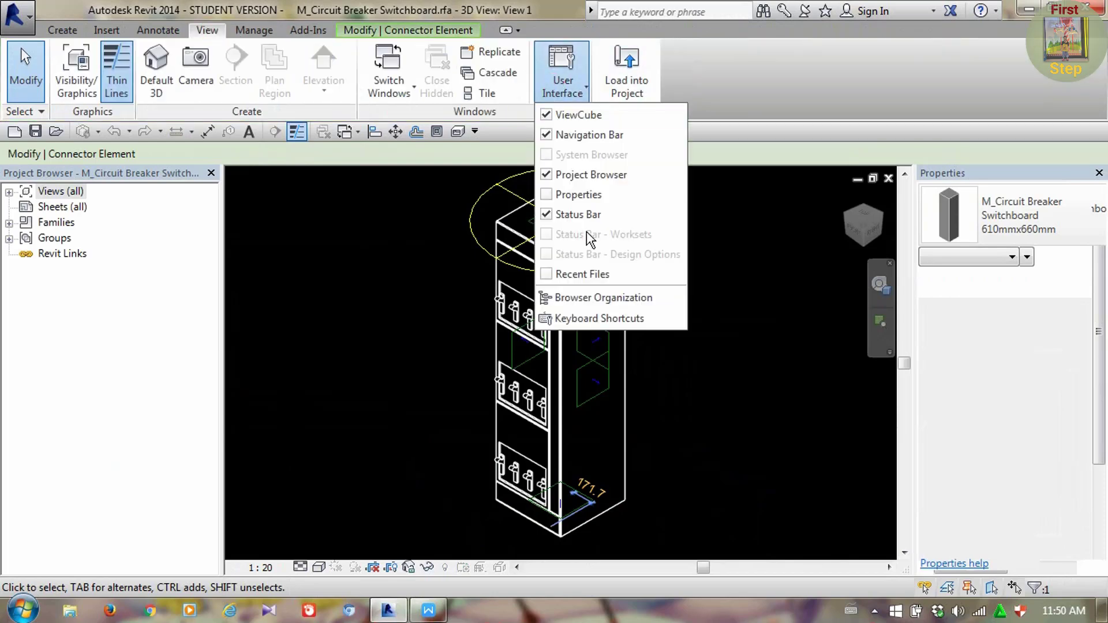
{"action": "left_click", "coordinate": [548, 195]}
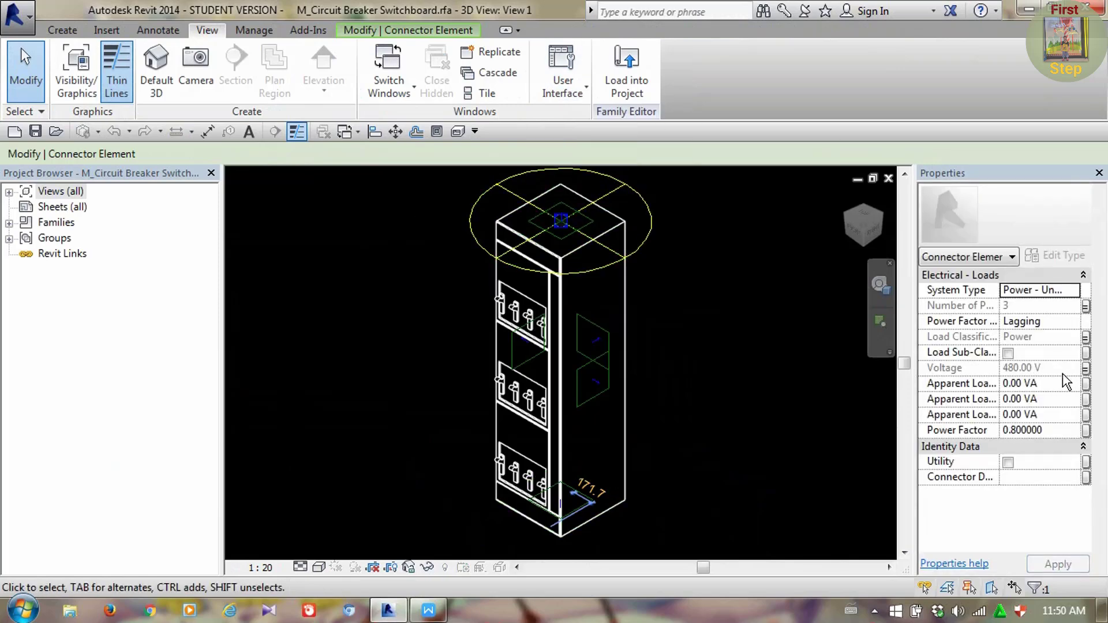
{"action": "left_click", "coordinate": [1085, 369]}
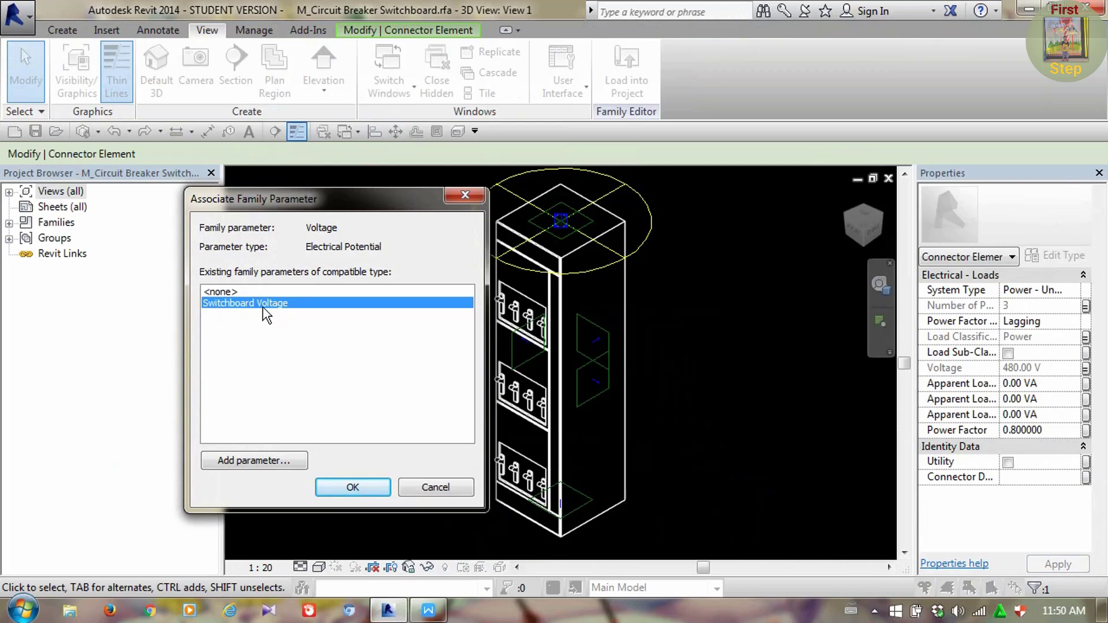
{"action": "left_click", "coordinate": [467, 195]}
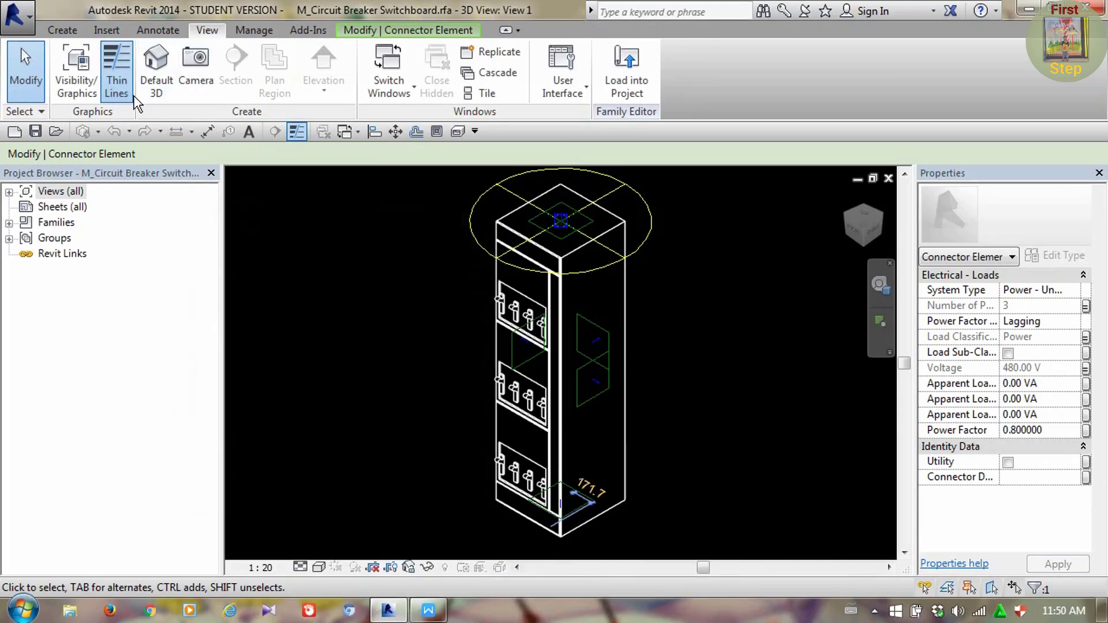
Set the Switchboard Voltage of the 610mmx660mm family type to 400 V and apply the change
{"action": "left_click", "coordinate": [63, 31]}
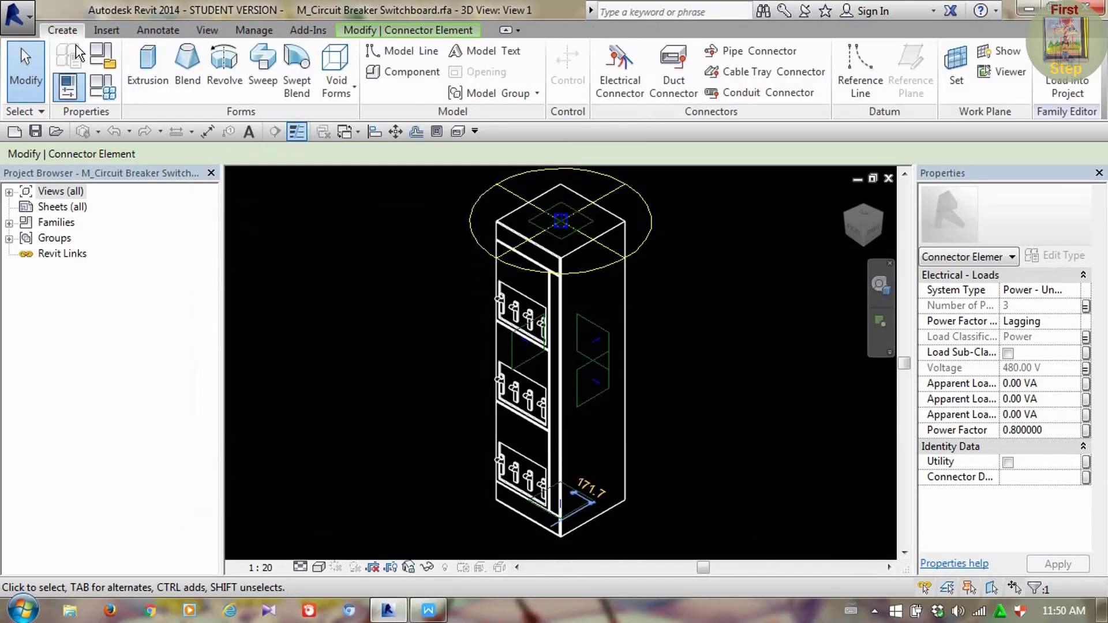
{"action": "left_click", "coordinate": [102, 89]}
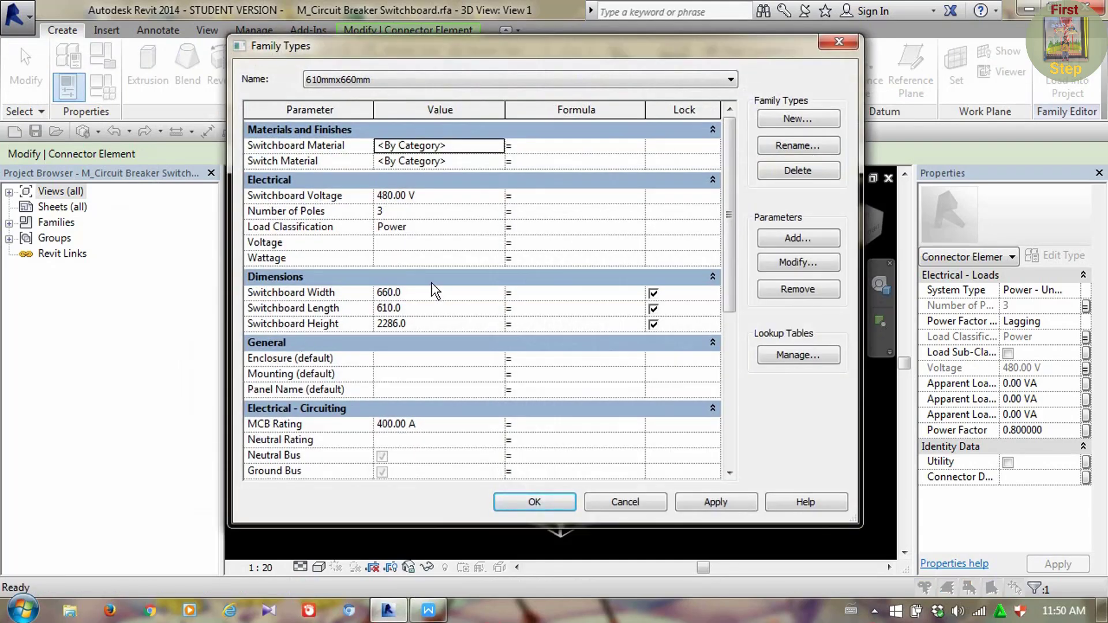
{"action": "left_click", "coordinate": [411, 196]}
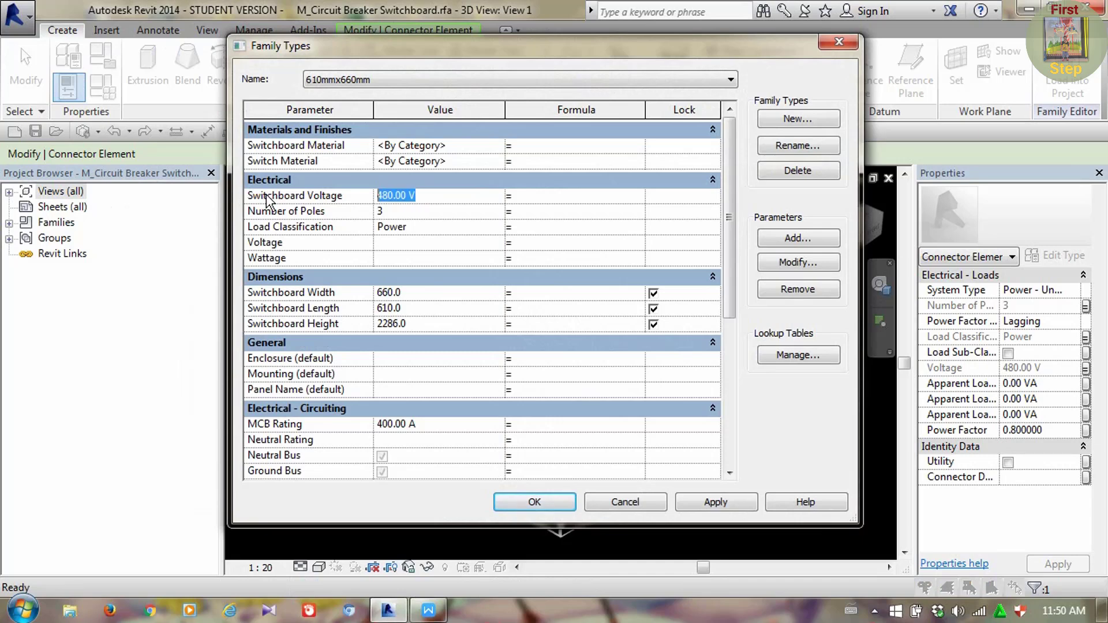
{"action": "type", "text": "400"}
{"action": "left_click", "coordinate": [716, 502]}
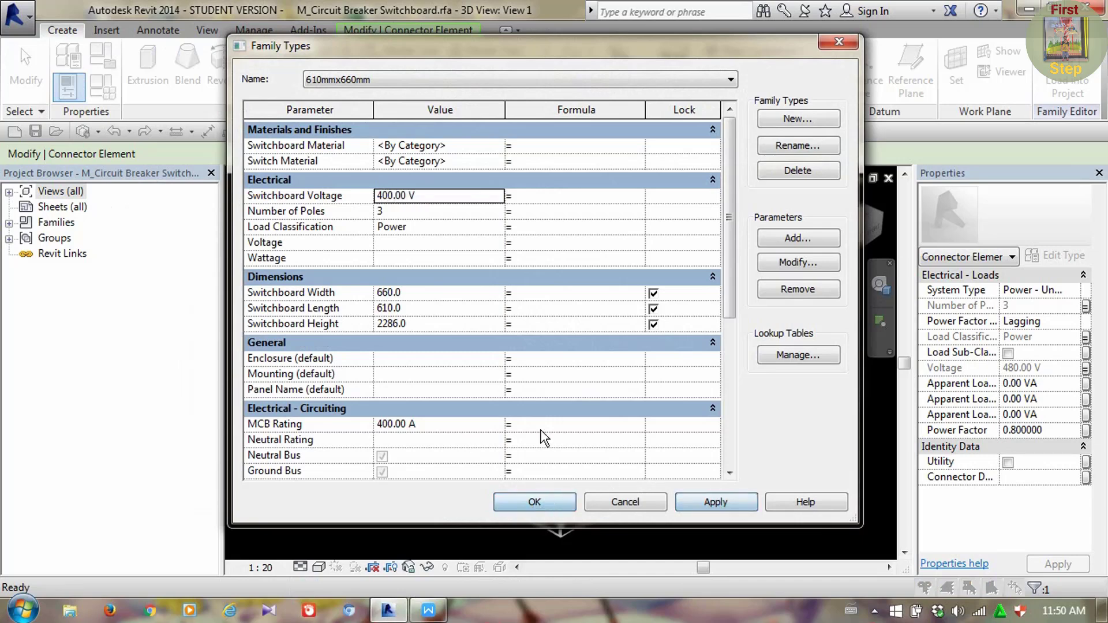
{"action": "left_click", "coordinate": [541, 506]}
{"action": "left_click", "coordinate": [656, 207]}
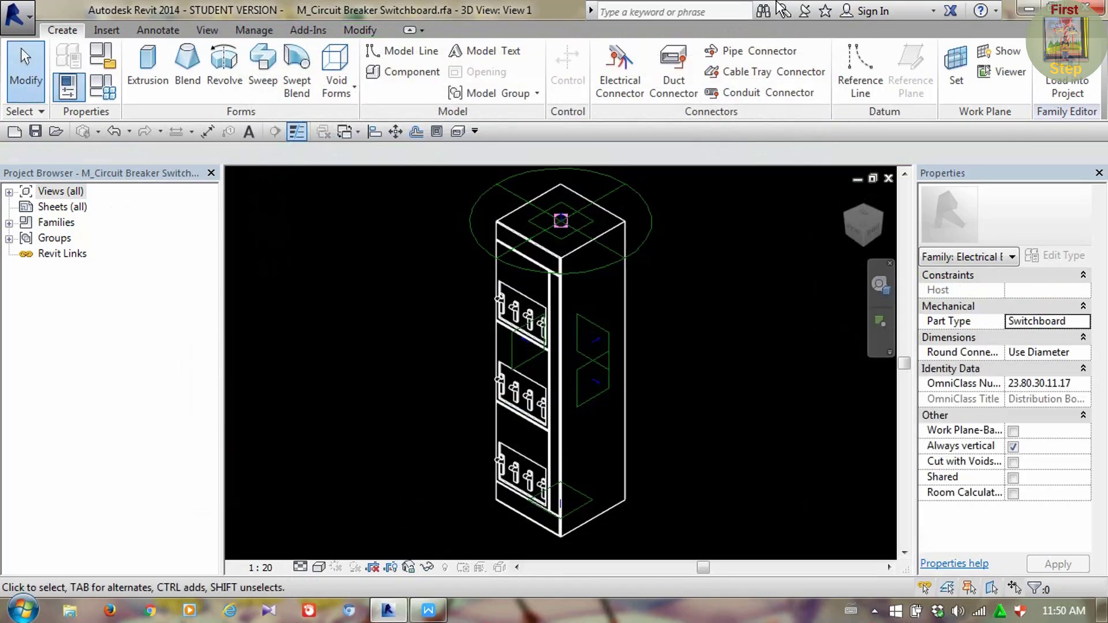
Load the edited switchboard family into the Electrical Model project, overwriting the existing version and its parameter values
{"action": "left_click", "coordinate": [1066, 78]}
{"action": "left_click", "coordinate": [521, 437]}
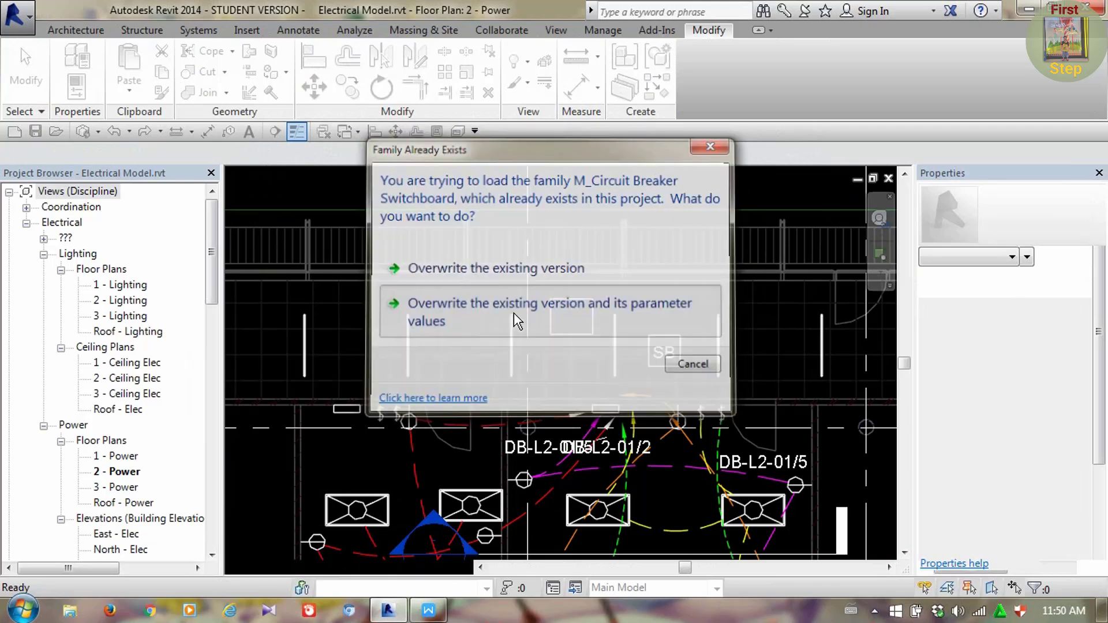
{"action": "left_click", "coordinate": [514, 314]}
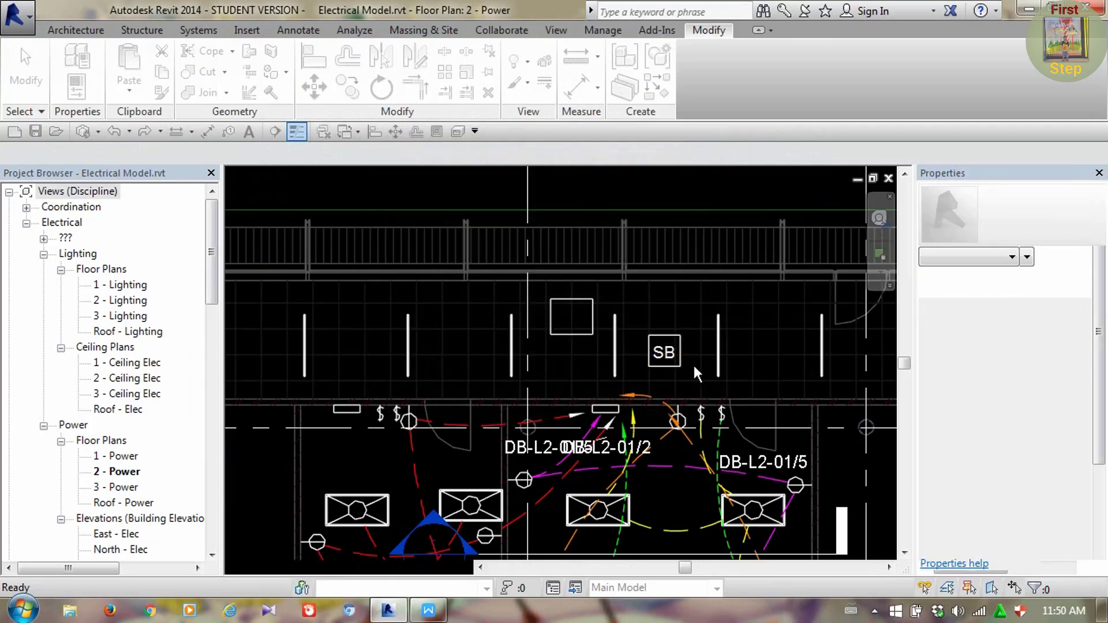
Assign the 400 Three distribution system to the circuit breaker switchboard in the floor plan
{"action": "left_click", "coordinate": [664, 371]}
{"action": "left_click", "coordinate": [317, 154]}
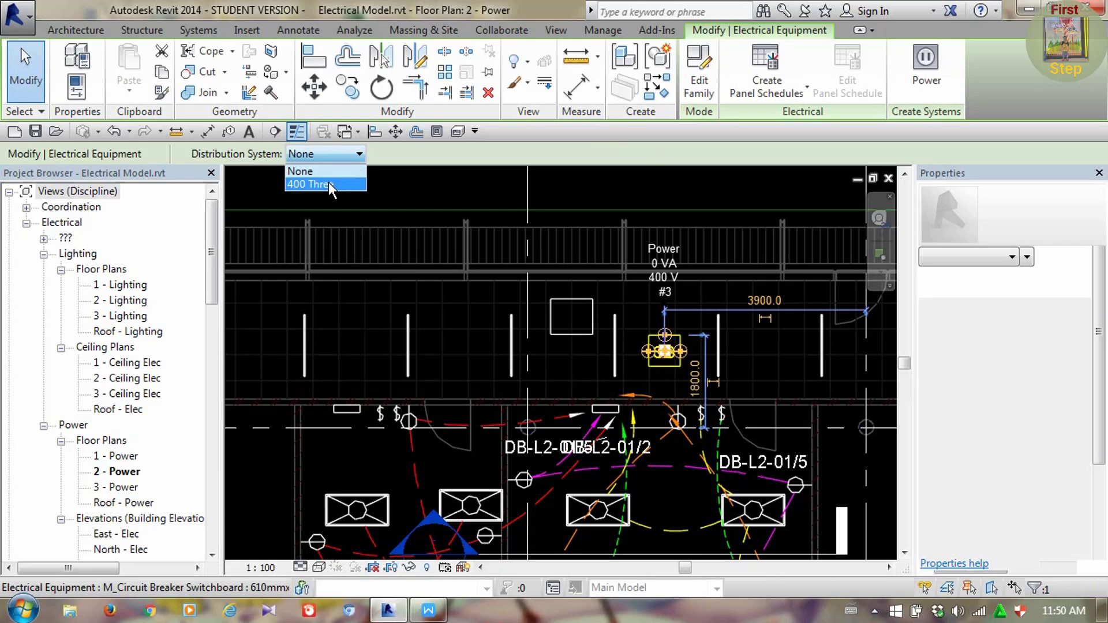
{"action": "left_click", "coordinate": [326, 184]}
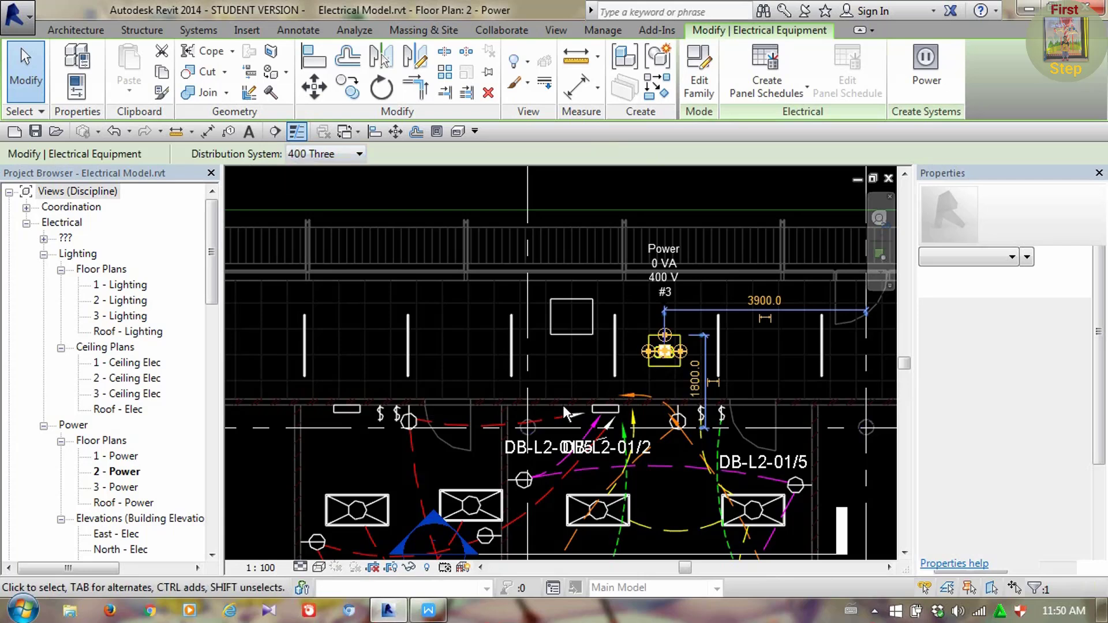
{"action": "key", "text": "Escape"}
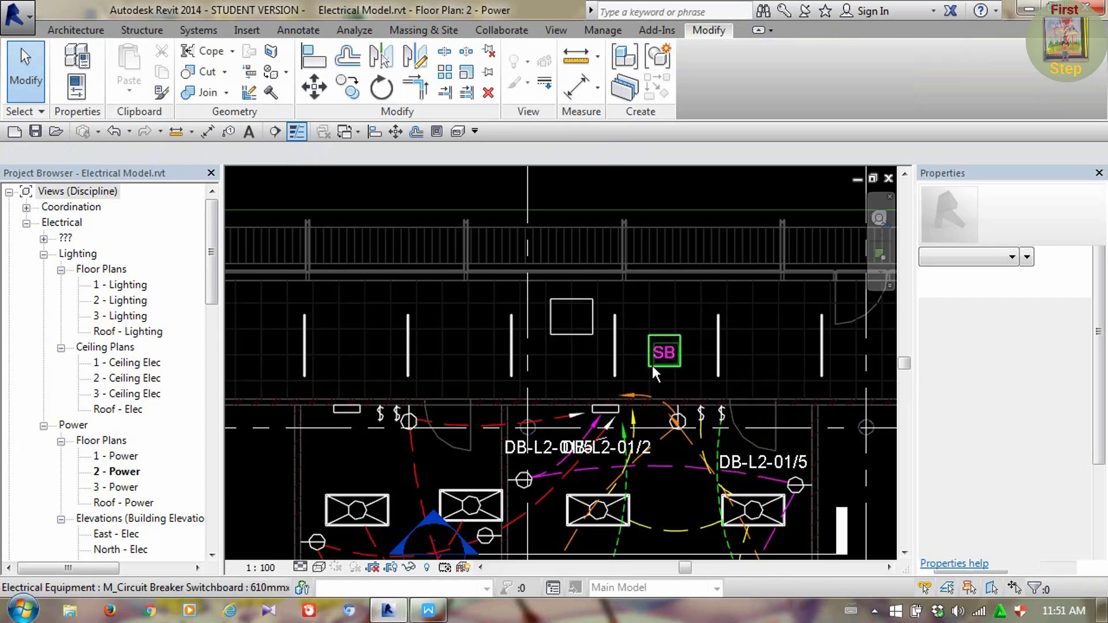
Try to assign the panelboard's circuit DB-L2-01/1 to the unnamed transformer as its supply panel
{"action": "left_click", "coordinate": [607, 405]}
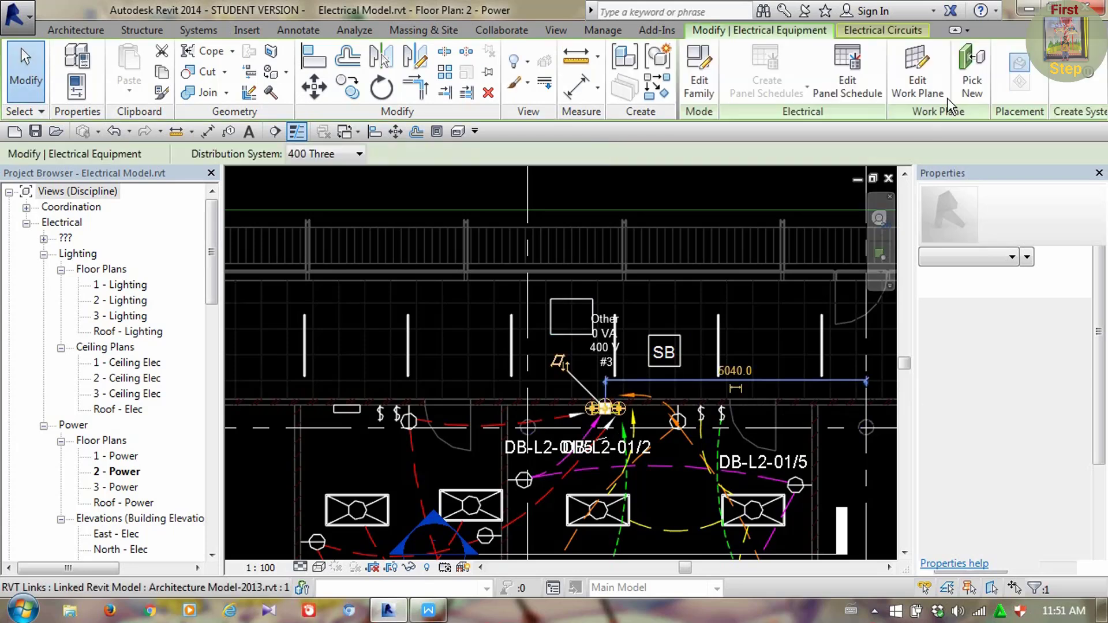
{"action": "left_click", "coordinate": [896, 29]}
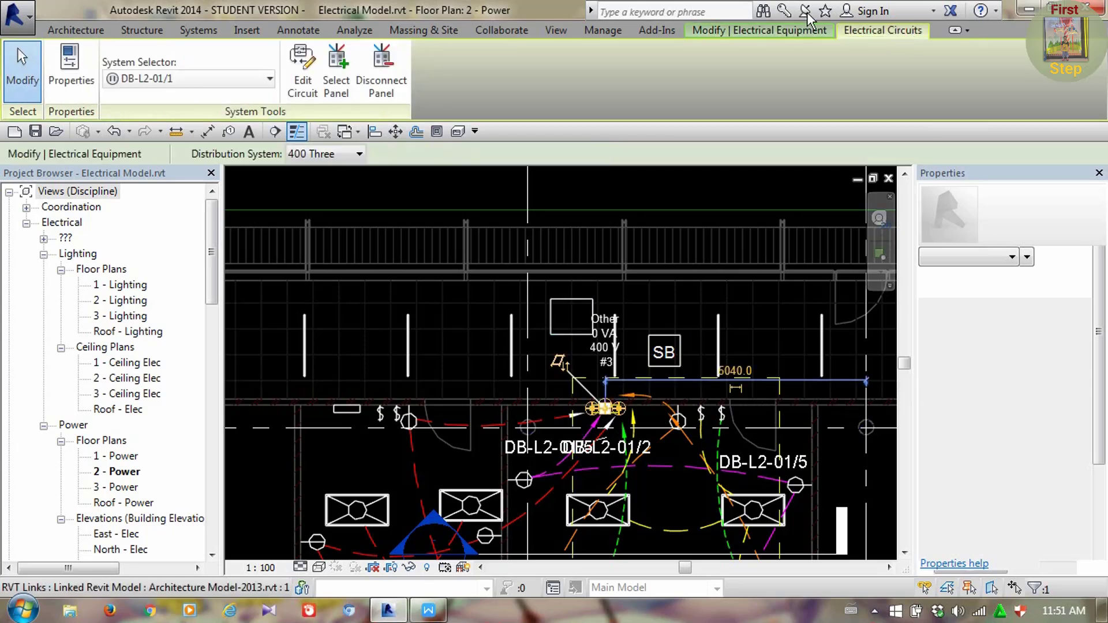
{"action": "left_click", "coordinate": [336, 68]}
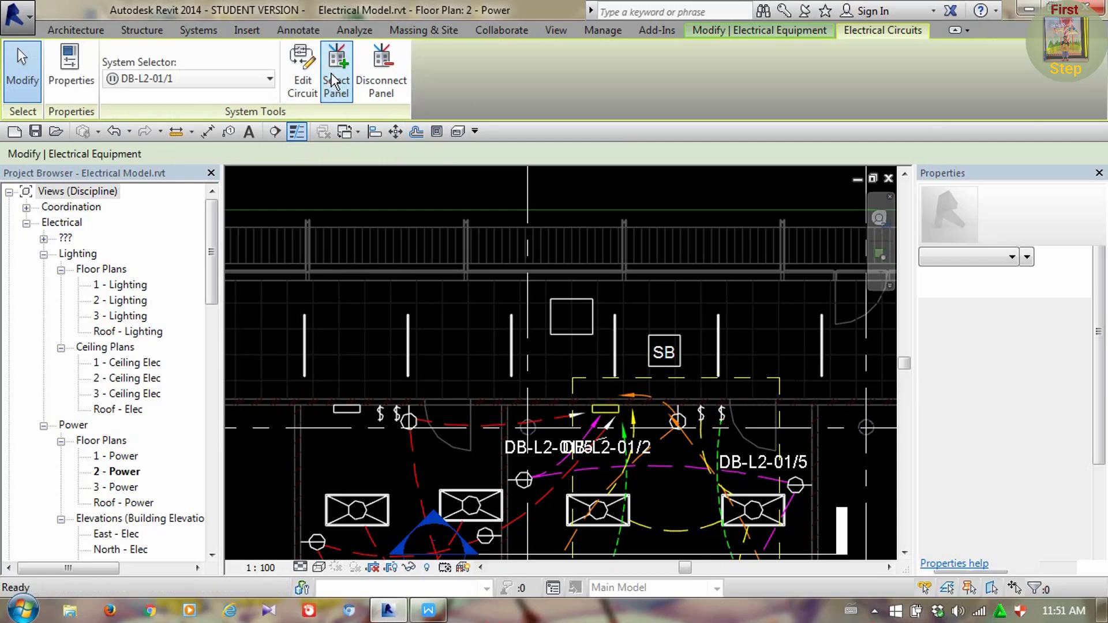
{"action": "left_click", "coordinate": [559, 333]}
Select the circuit breaker switchboard and turn on the display of element properties
{"action": "left_click", "coordinate": [673, 366]}
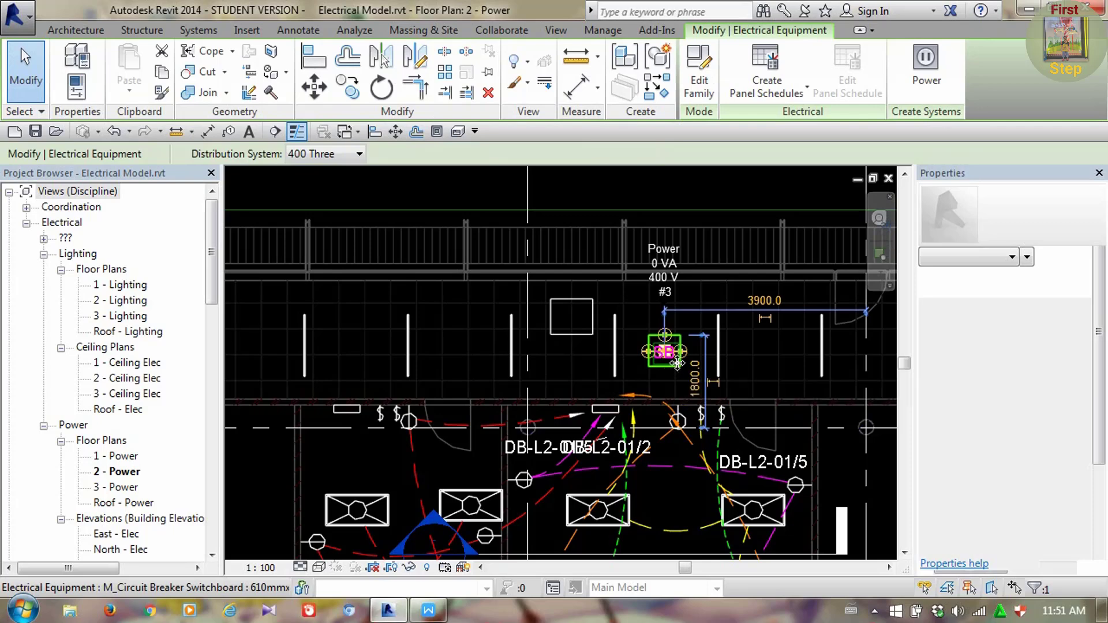
{"action": "left_click", "coordinate": [671, 368]}
{"action": "left_click", "coordinate": [671, 366]}
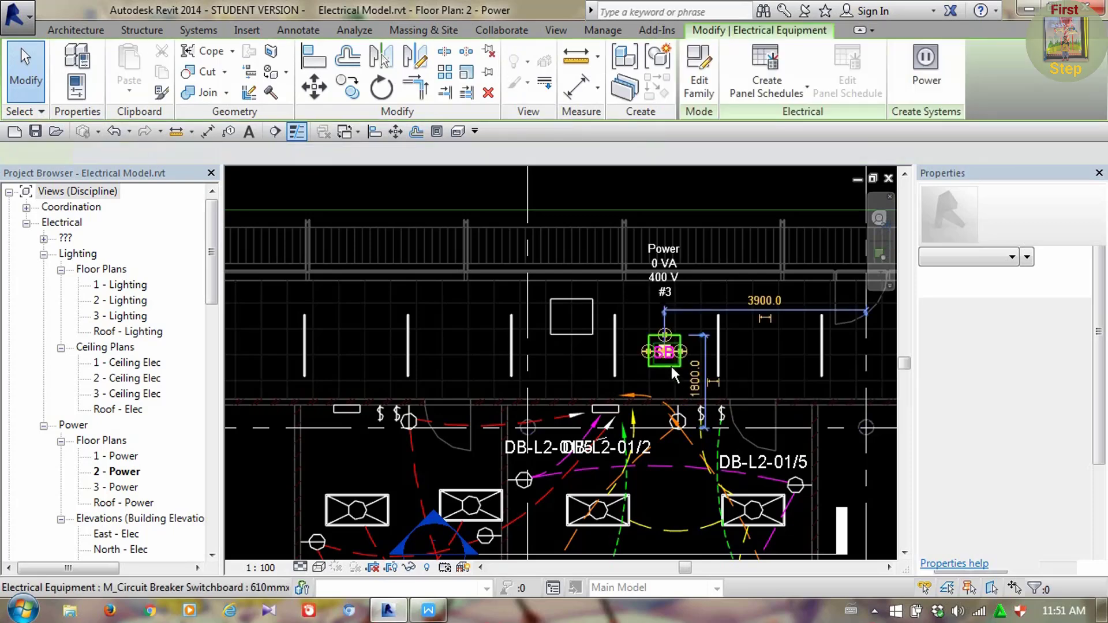
{"action": "left_click", "coordinate": [556, 30]}
{"action": "left_click", "coordinate": [1013, 77]}
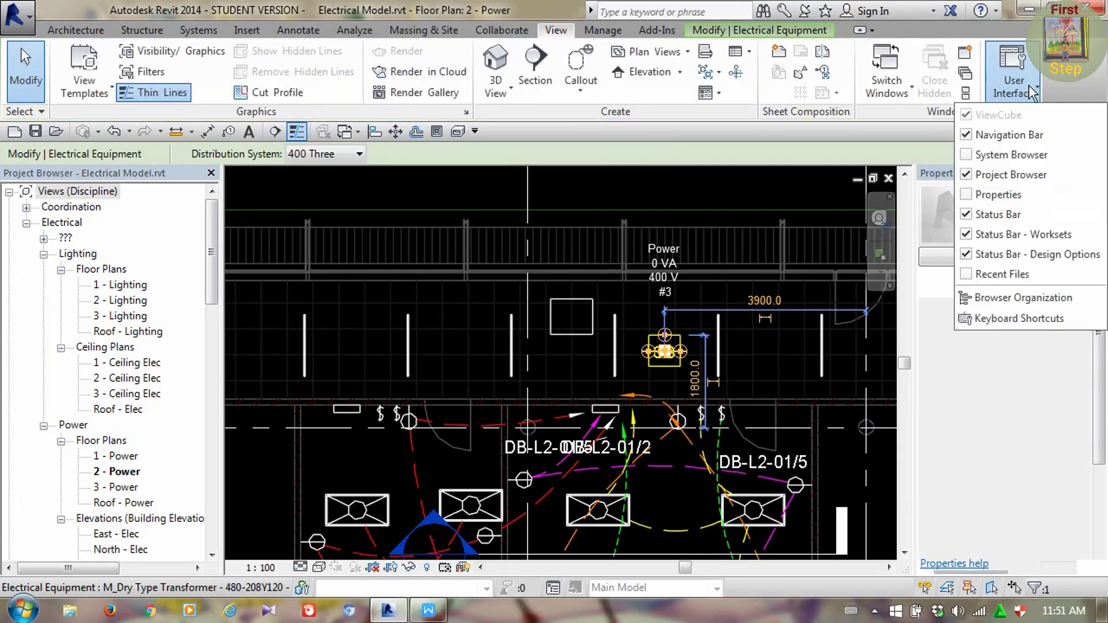
{"action": "left_click", "coordinate": [976, 198]}
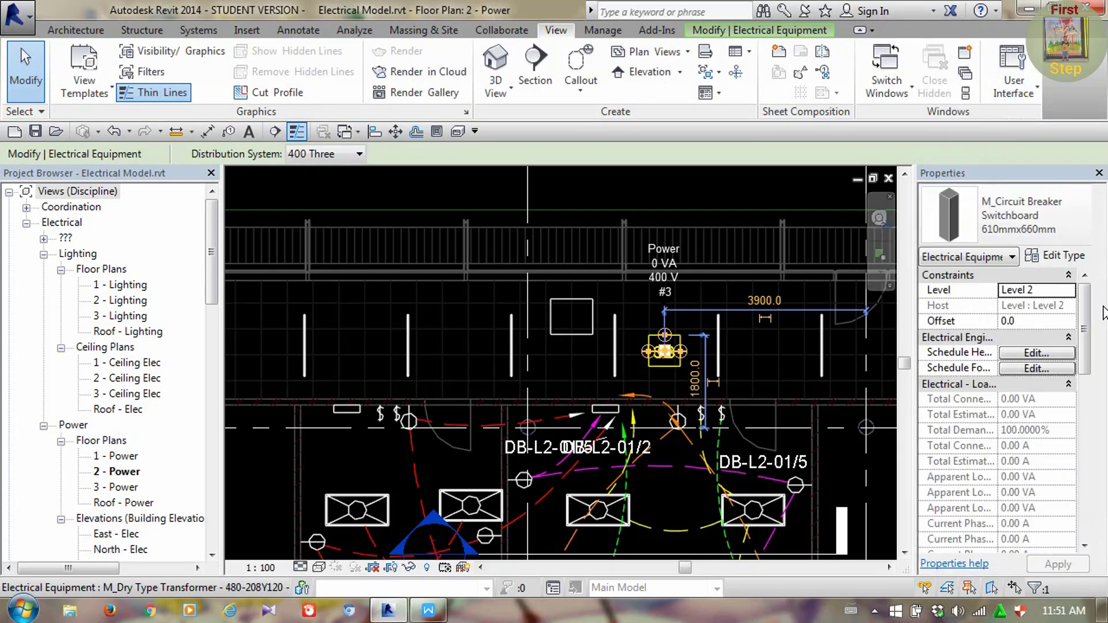
Set the switchboard's Panel Name to SB-L2-01 and apply it
{"action": "left_click", "coordinate": [1079, 400]}
{"action": "left_click_drag", "start_coordinate": [1080, 401], "coordinate": [1036, 430]}
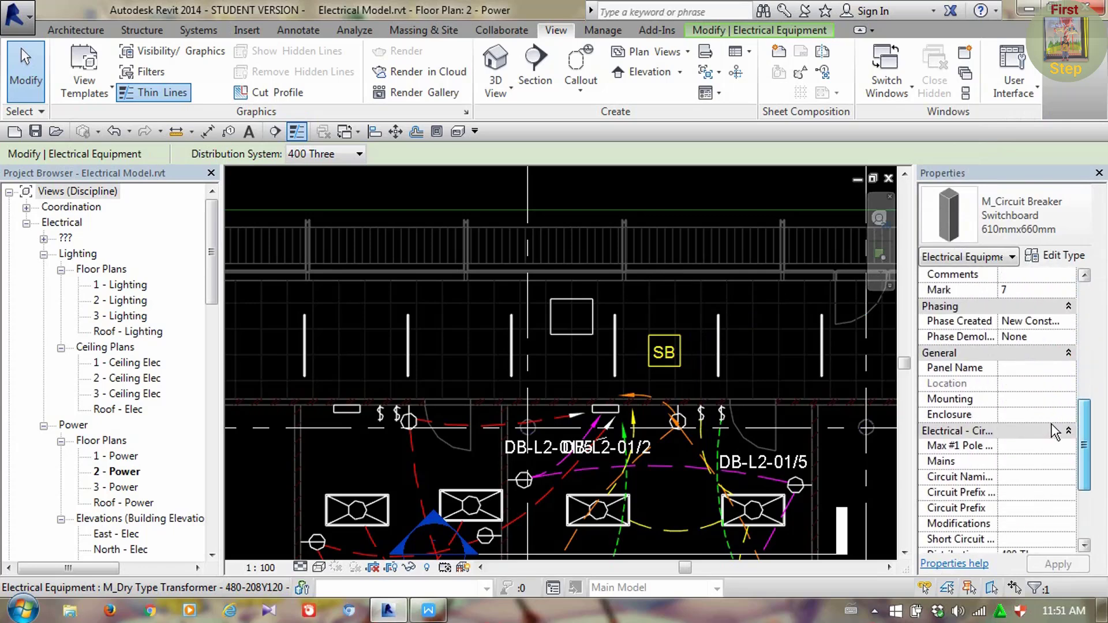
{"action": "left_click", "coordinate": [1015, 369]}
{"action": "type", "text": "SB-L2-01"}
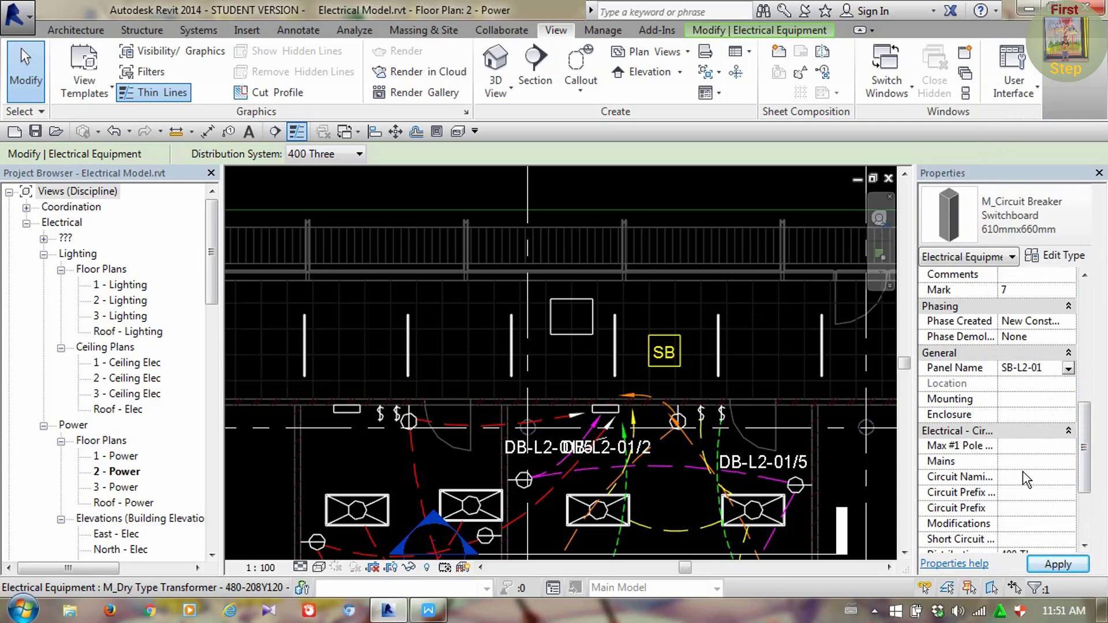
{"action": "left_click", "coordinate": [1059, 565]}
{"action": "left_click", "coordinate": [585, 364]}
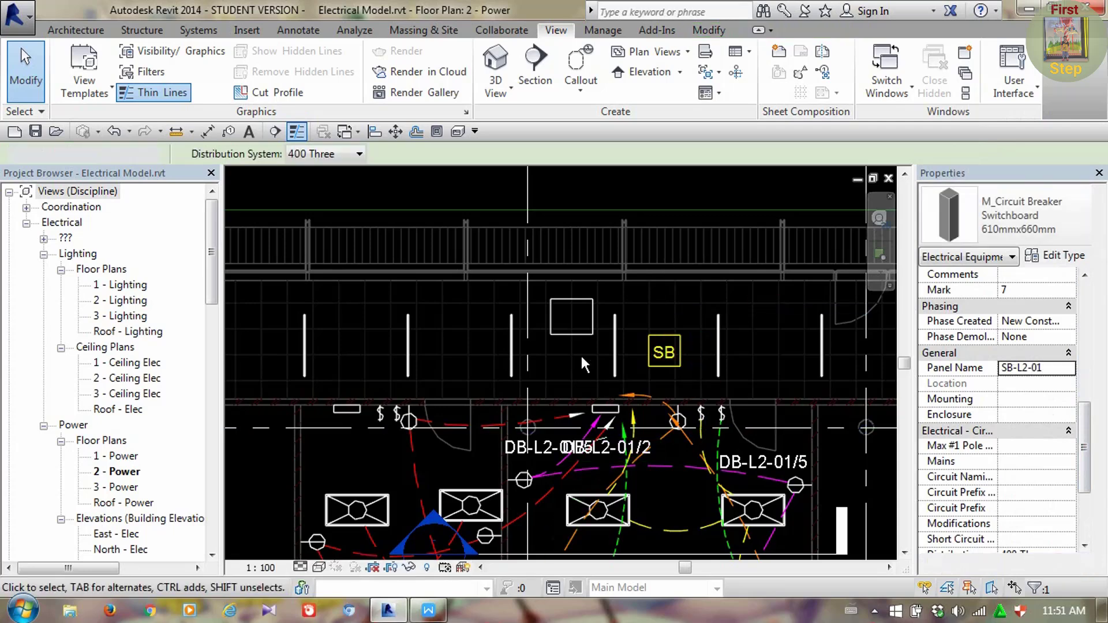
Set the Panel Name of the dry type transformer beside the switchboard to TX-L2-01
{"action": "left_click", "coordinate": [572, 335]}
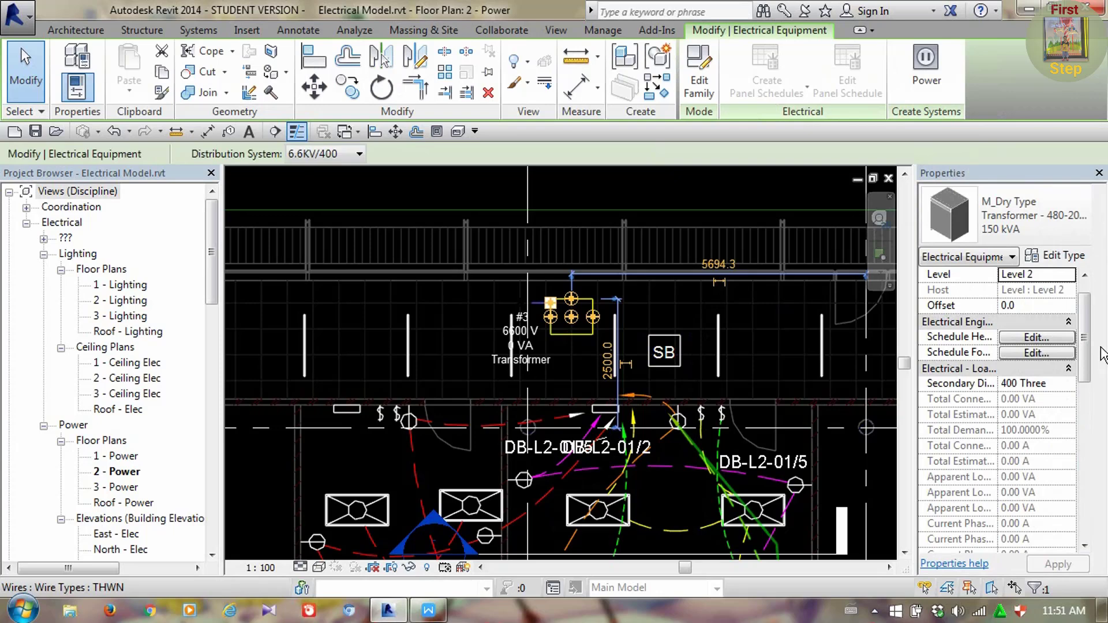
{"action": "left_click_drag", "start_coordinate": [1084, 353], "coordinate": [1085, 459]}
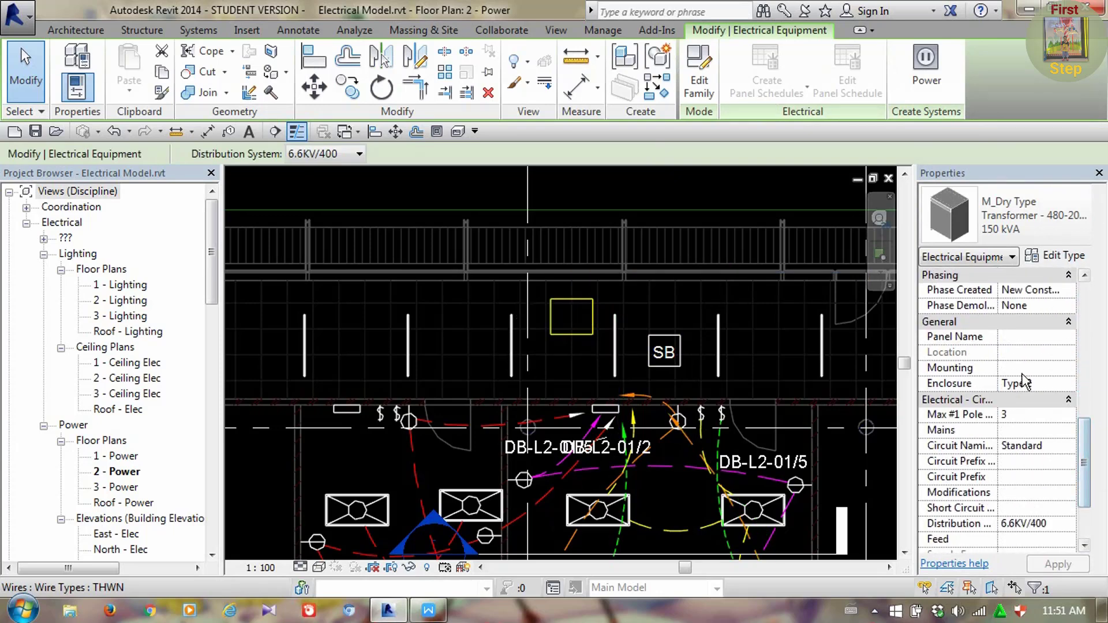
{"action": "left_click", "coordinate": [1022, 338]}
{"action": "type", "text": "TX-L2-01"}
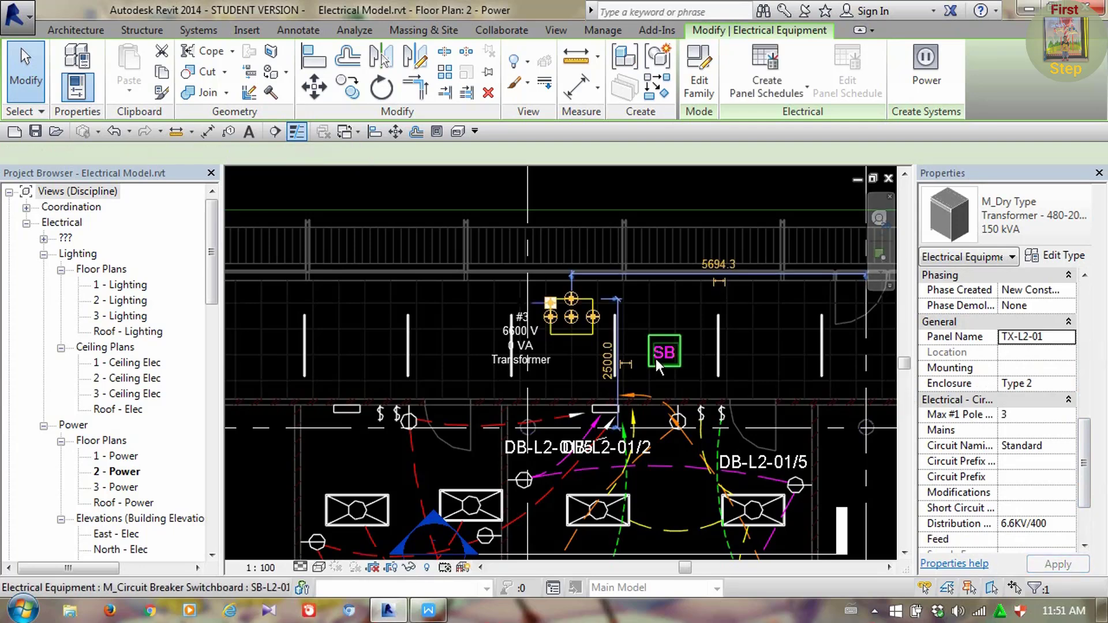
{"action": "key", "text": "Escape"}
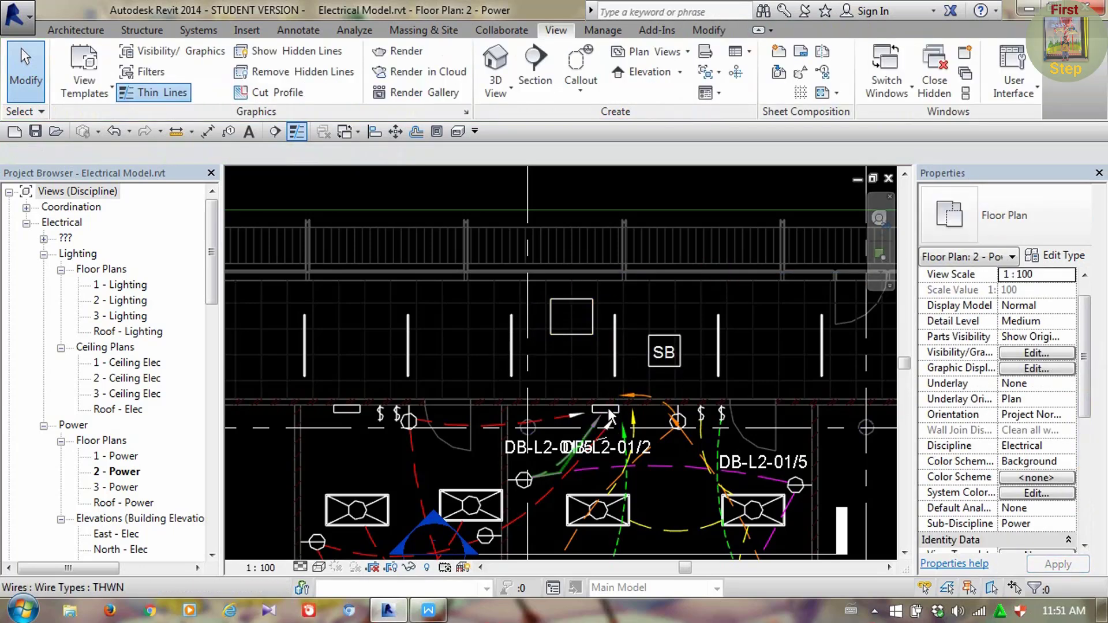
Assign circuit DB-L2-01/1 of the lighting and appliance panelboard to panel SB-L2-01
{"action": "left_click", "coordinate": [607, 406]}
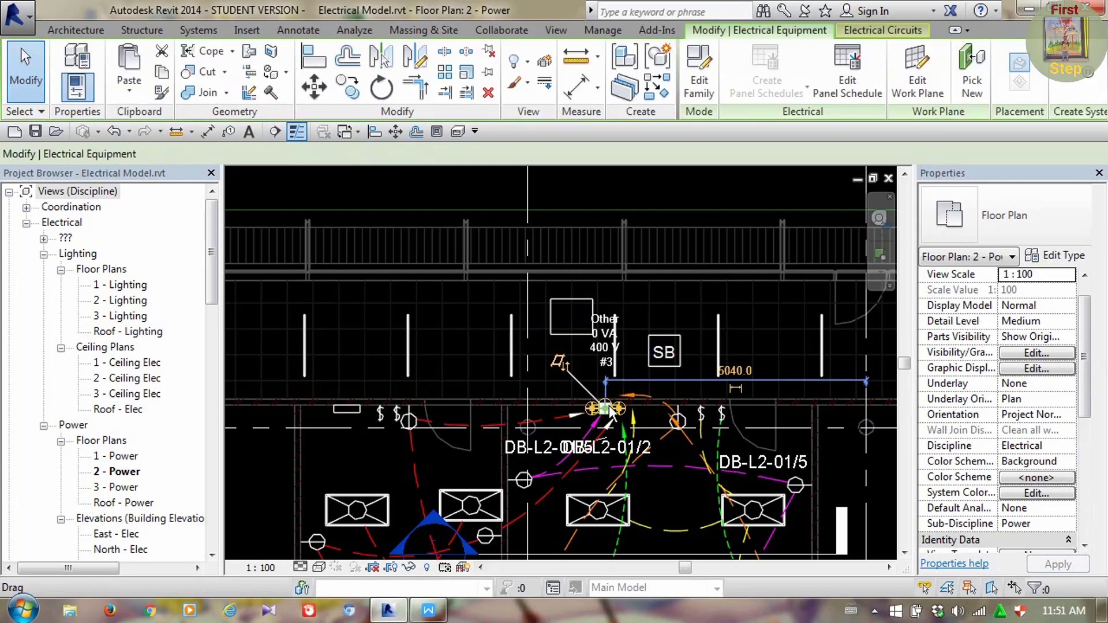
{"action": "left_click", "coordinate": [889, 32]}
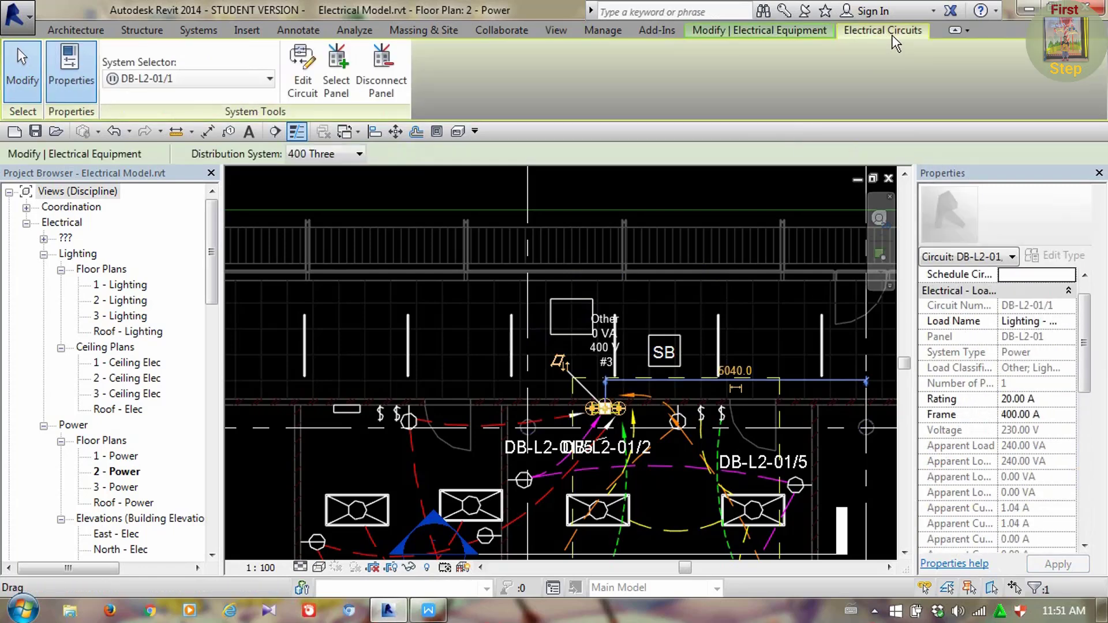
{"action": "left_click", "coordinate": [347, 86]}
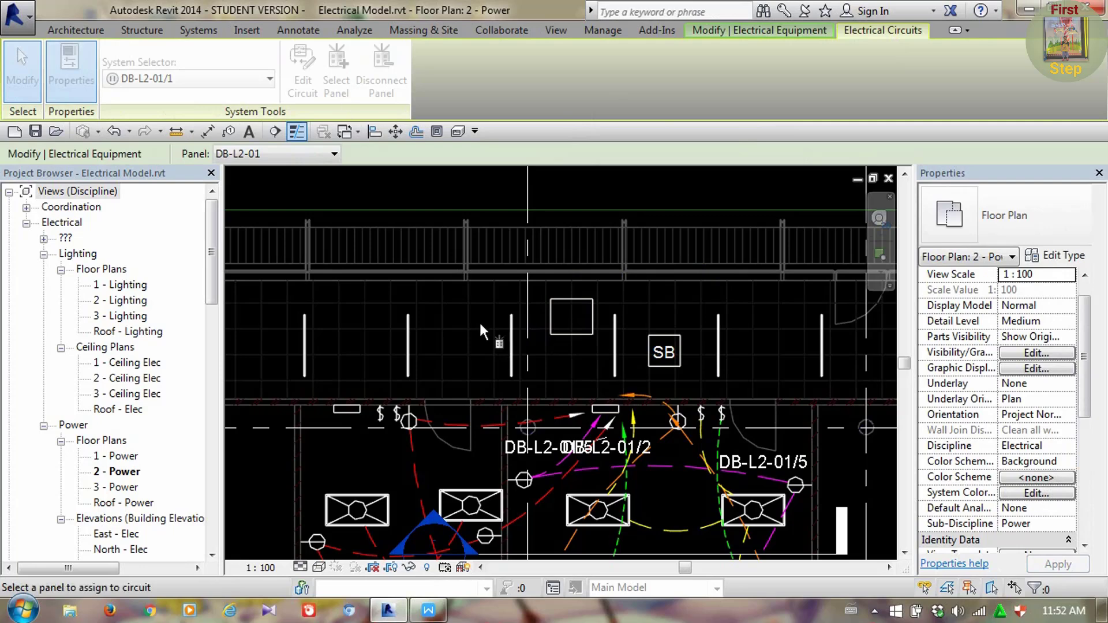
{"action": "left_click", "coordinate": [301, 154]}
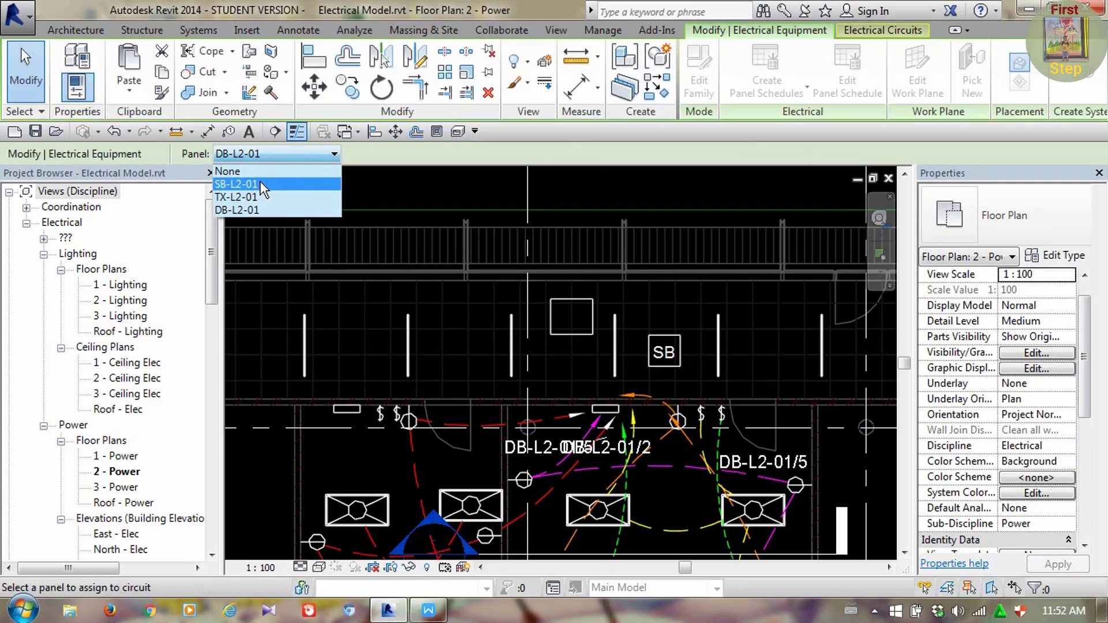
{"action": "left_click", "coordinate": [259, 184]}
{"action": "key", "text": "Escape"}
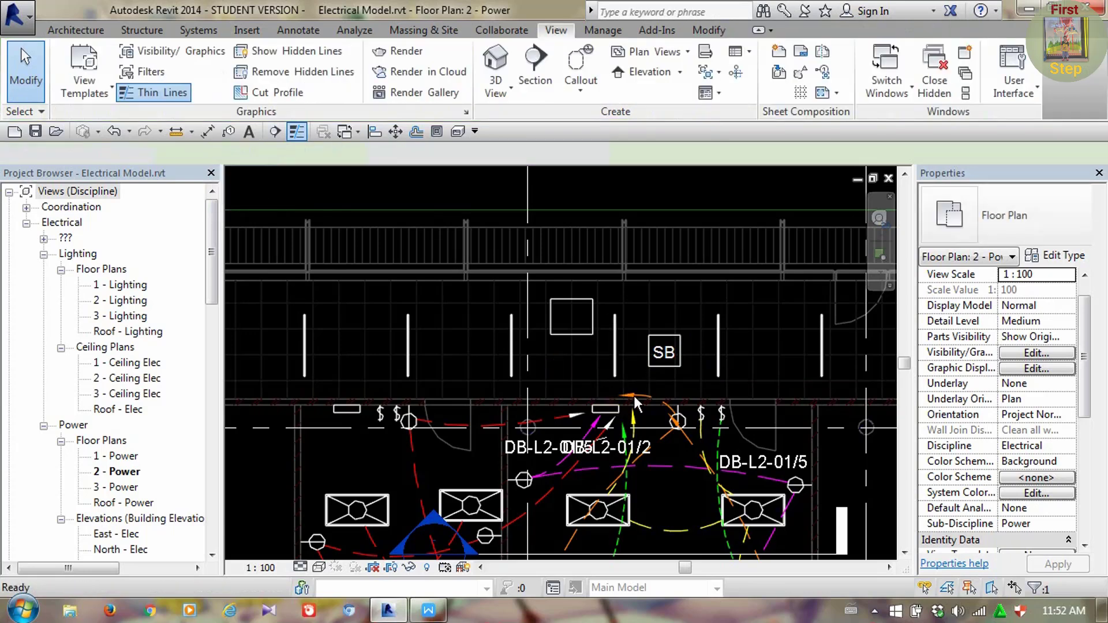
Reassign circuit 1 of switchboard SB-L2-01 to the transformer panel TX-L2-01
{"action": "left_click", "coordinate": [664, 352]}
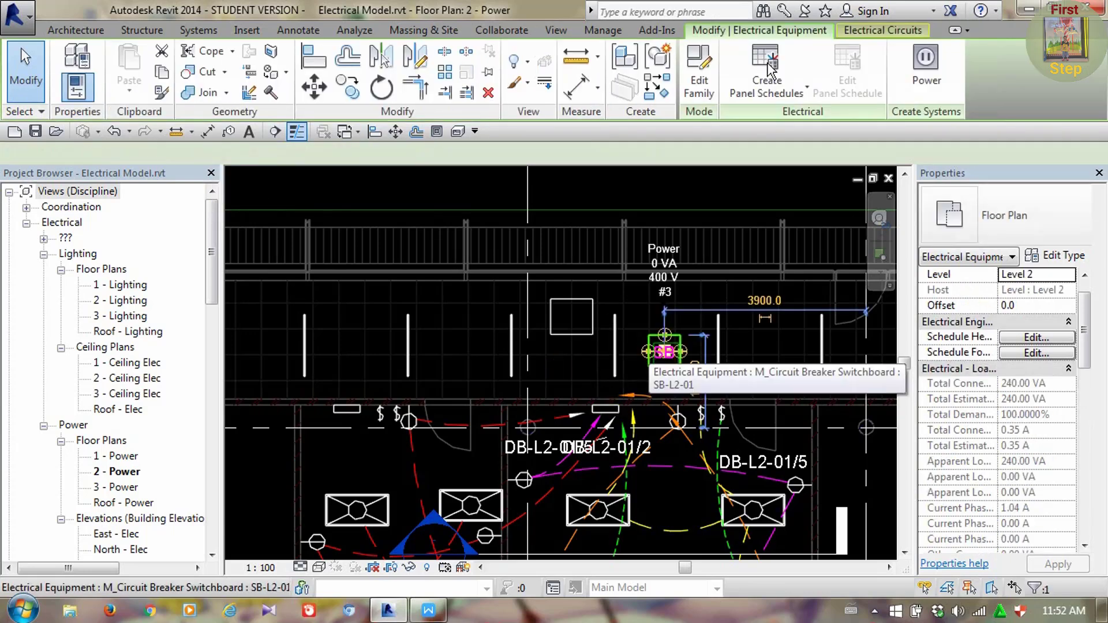
{"action": "left_click", "coordinate": [882, 30]}
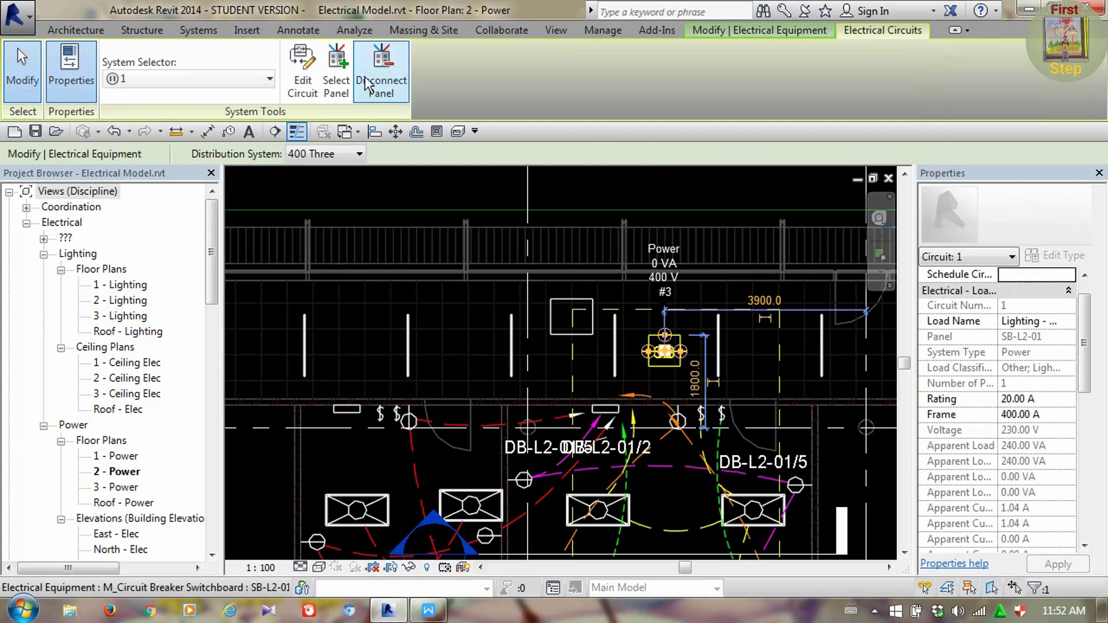
{"action": "left_click", "coordinate": [336, 81]}
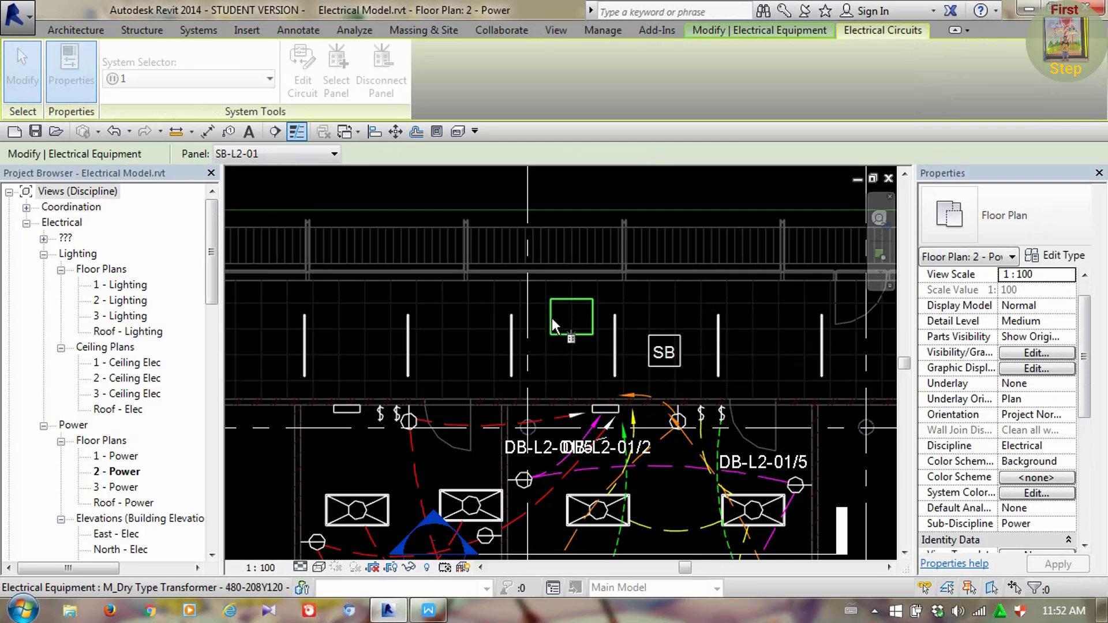
{"action": "left_click", "coordinate": [258, 153]}
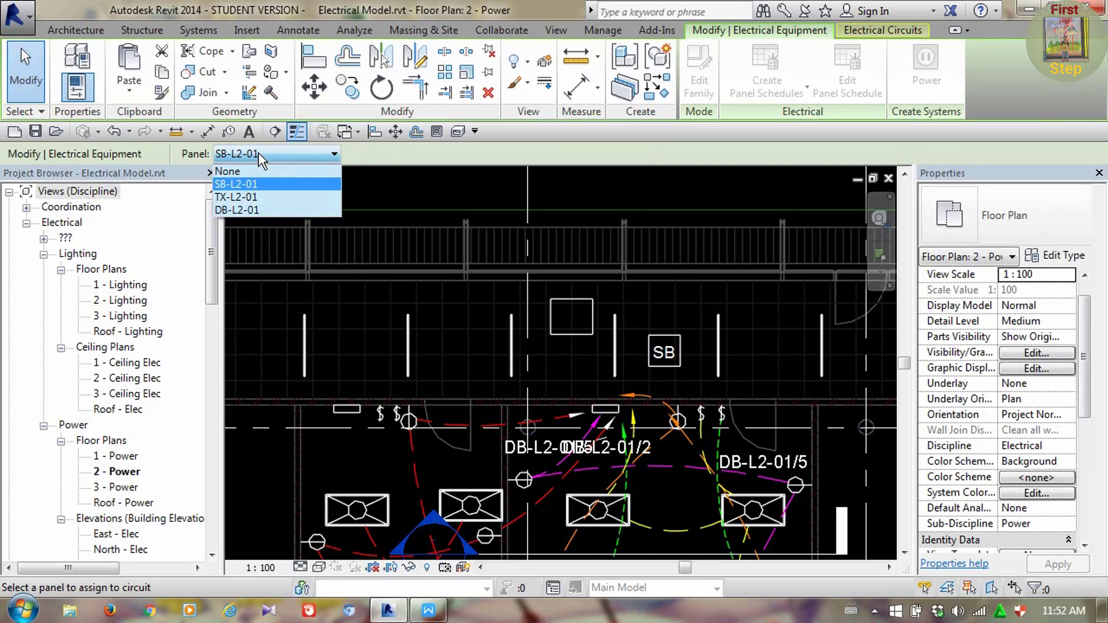
{"action": "left_click", "coordinate": [254, 197]}
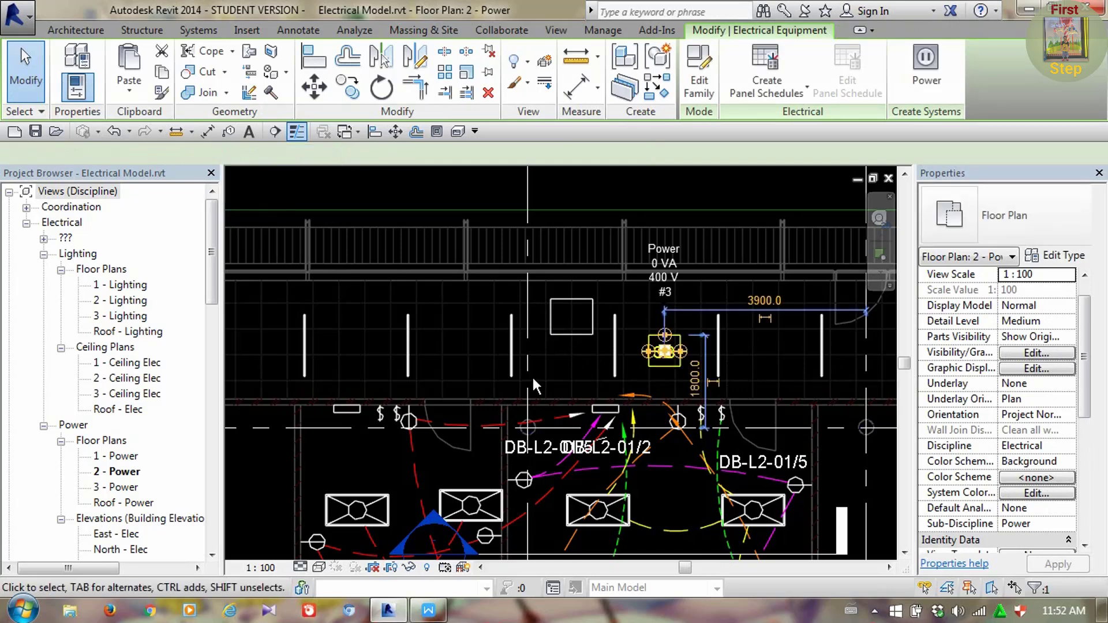
{"action": "key", "text": "Escape"}
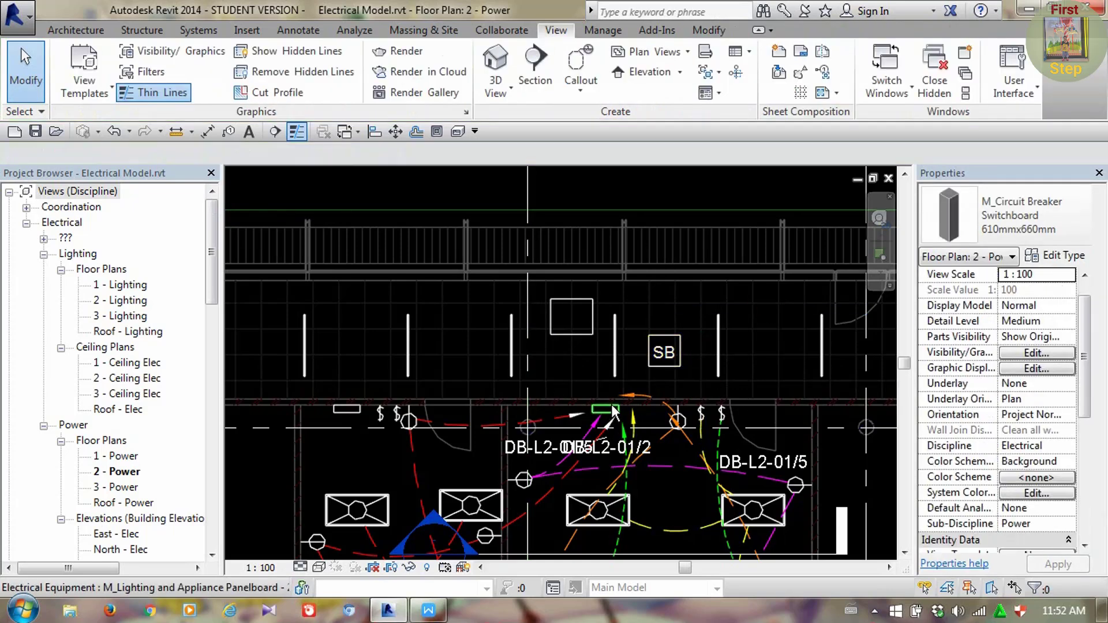
Open the transformer's TX-L2-01 power circuit for editing and try to add the SB-L2-01 switchboard to it
{"action": "key", "text": "Tab"}
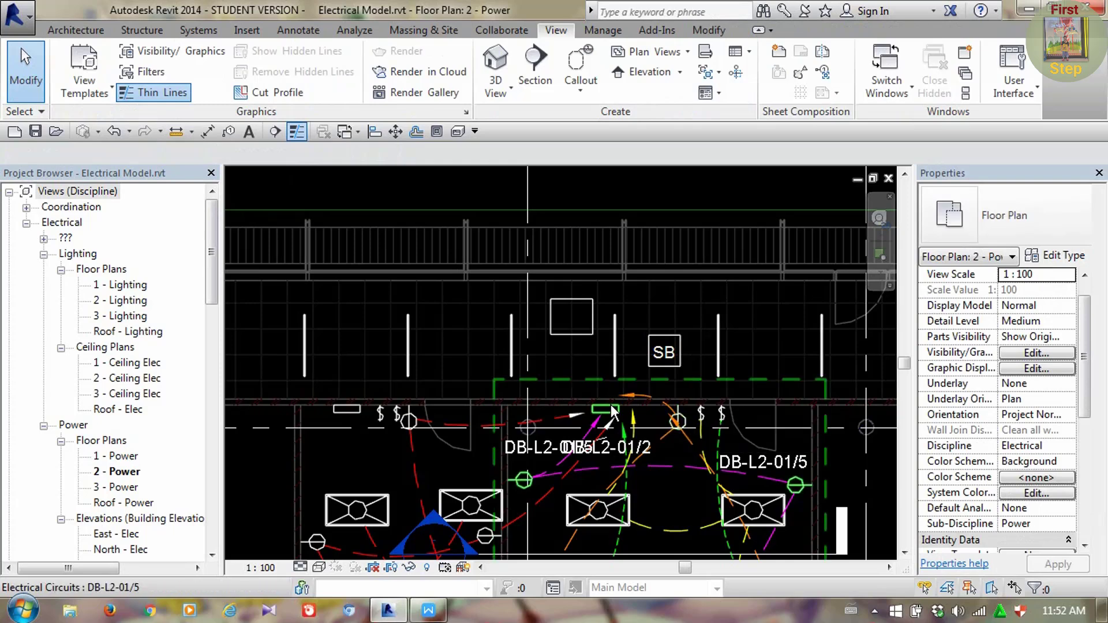
{"action": "key", "text": "Tab"}
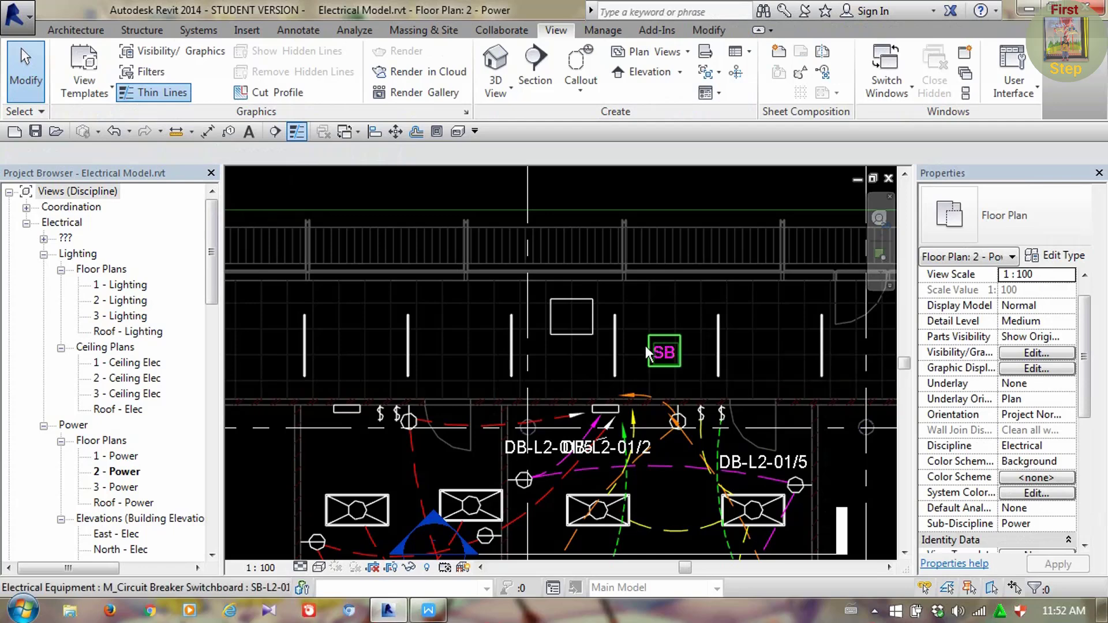
{"action": "left_click", "coordinate": [591, 333]}
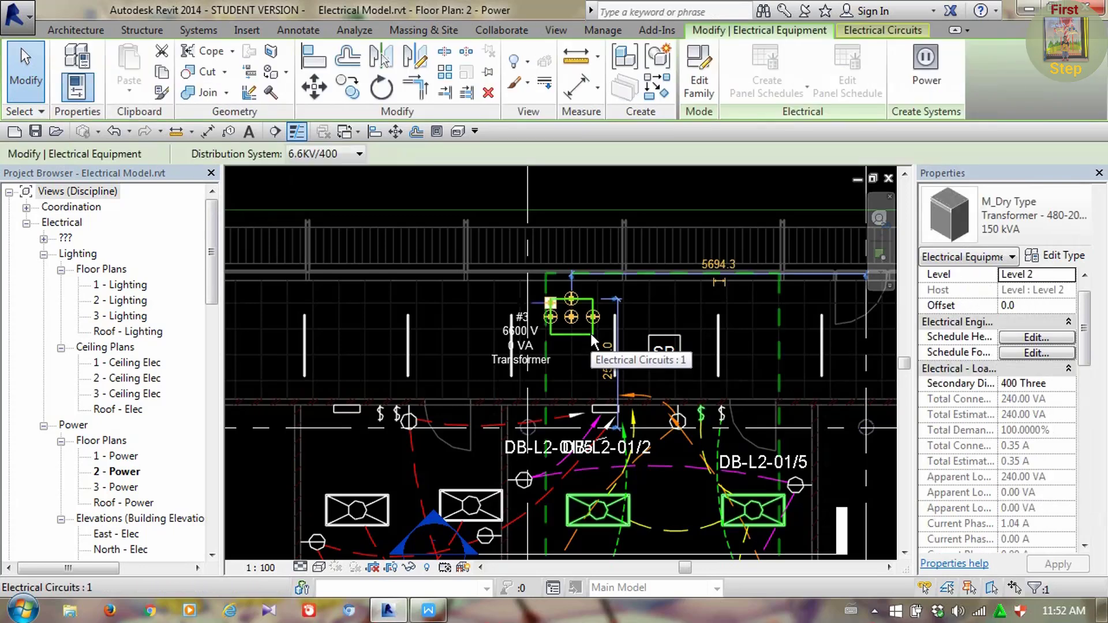
{"action": "left_click", "coordinate": [591, 333]}
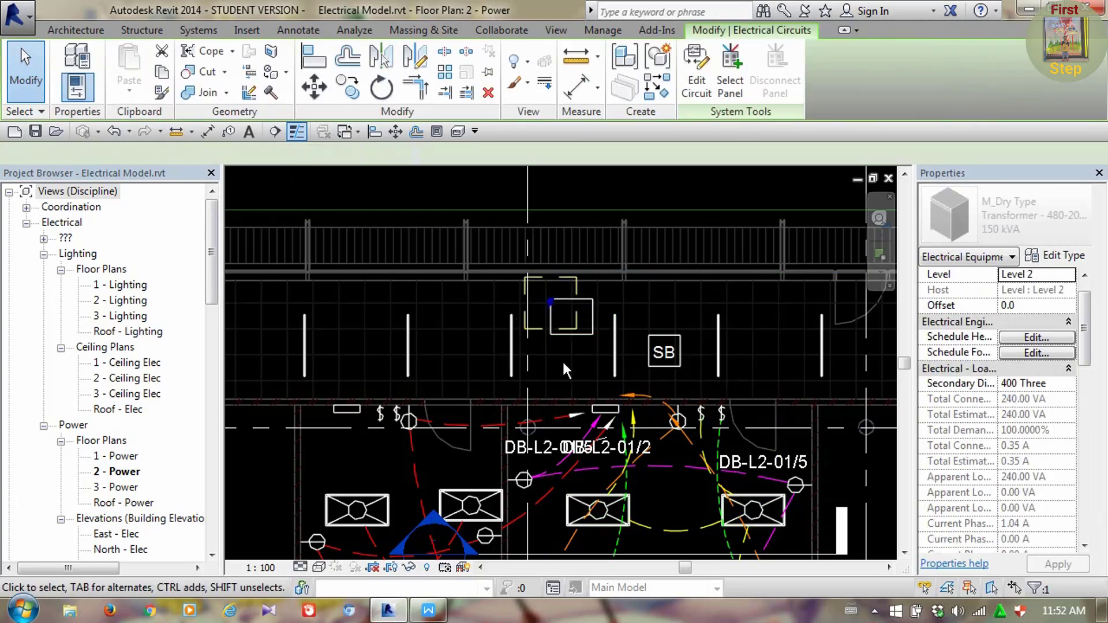
{"action": "left_click", "coordinate": [698, 75]}
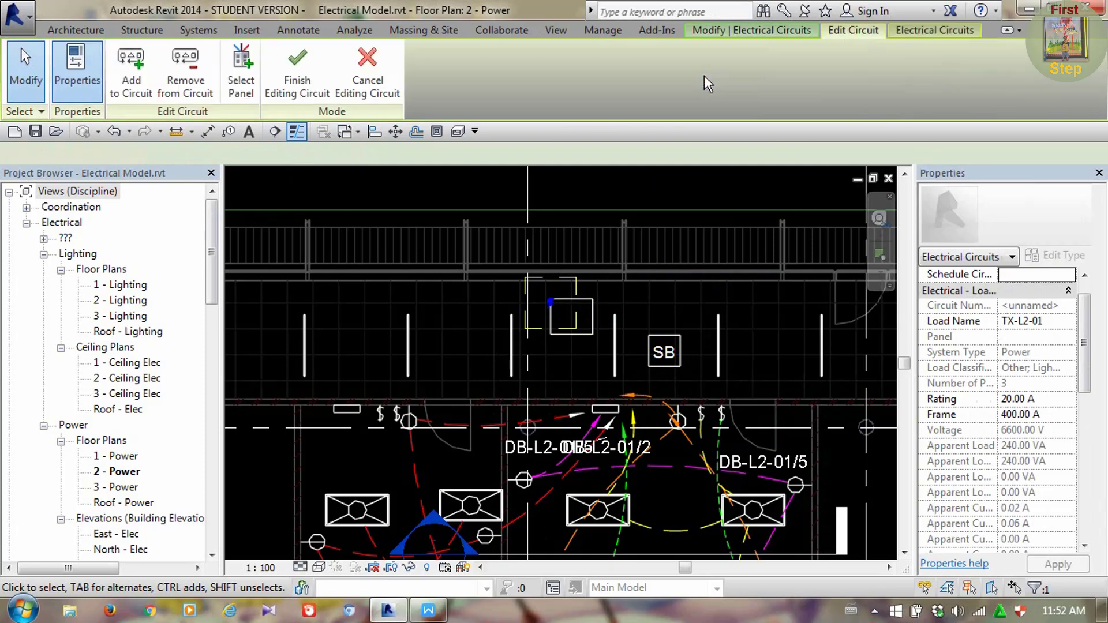
{"action": "left_click", "coordinate": [648, 347]}
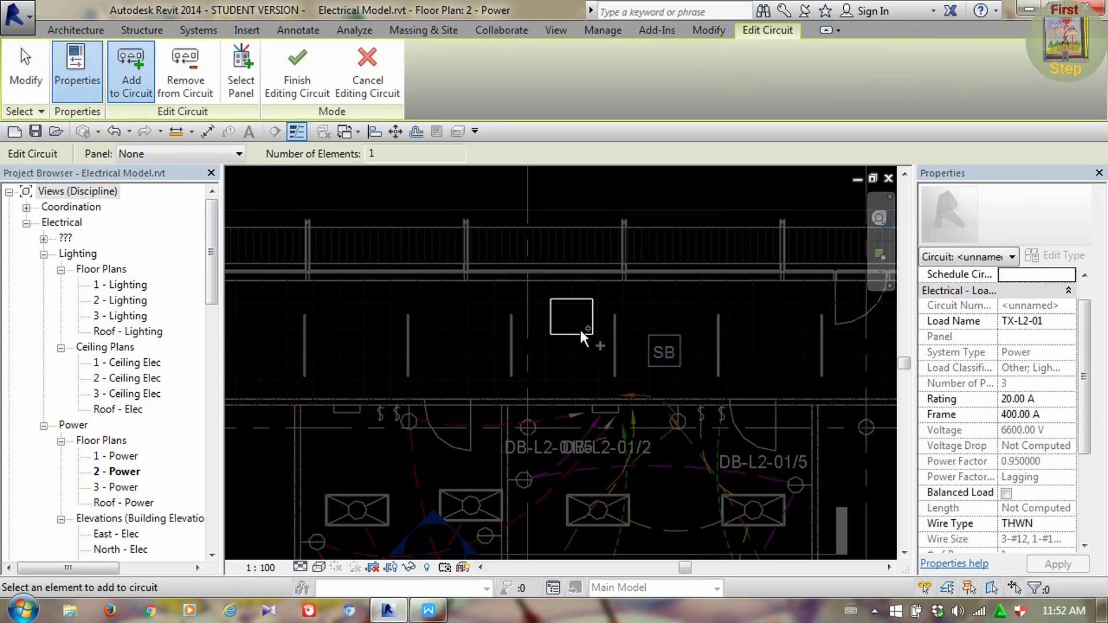
{"action": "left_click", "coordinate": [647, 349]}
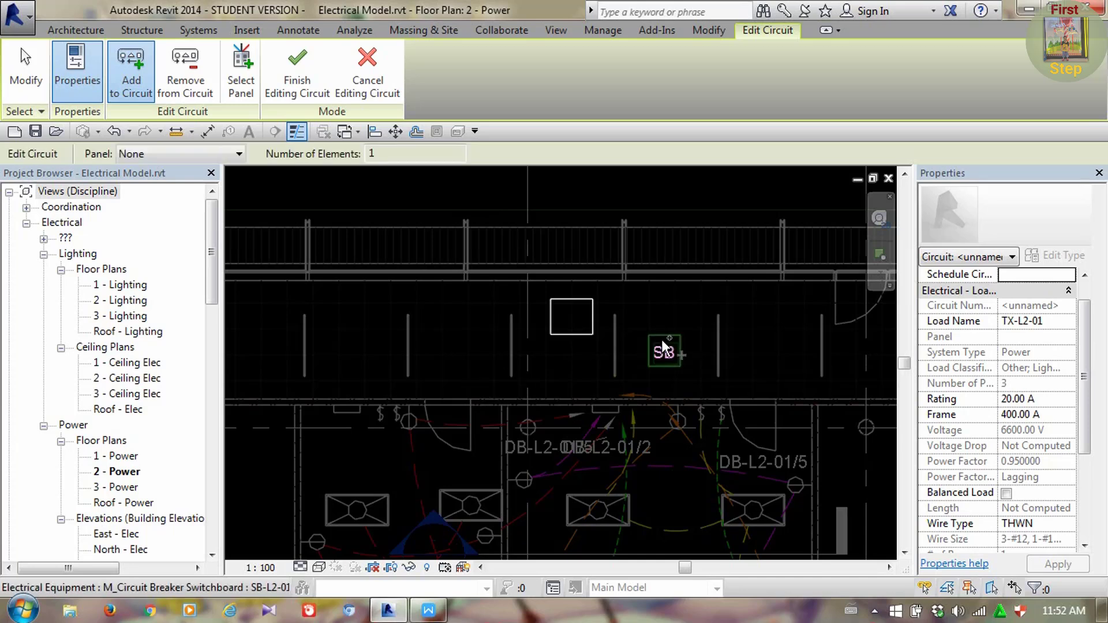
Try to assign the SB-L2-01 switchboard as the panel of the transformer's circuit, and finish editing the circuit
{"action": "left_click", "coordinate": [239, 64]}
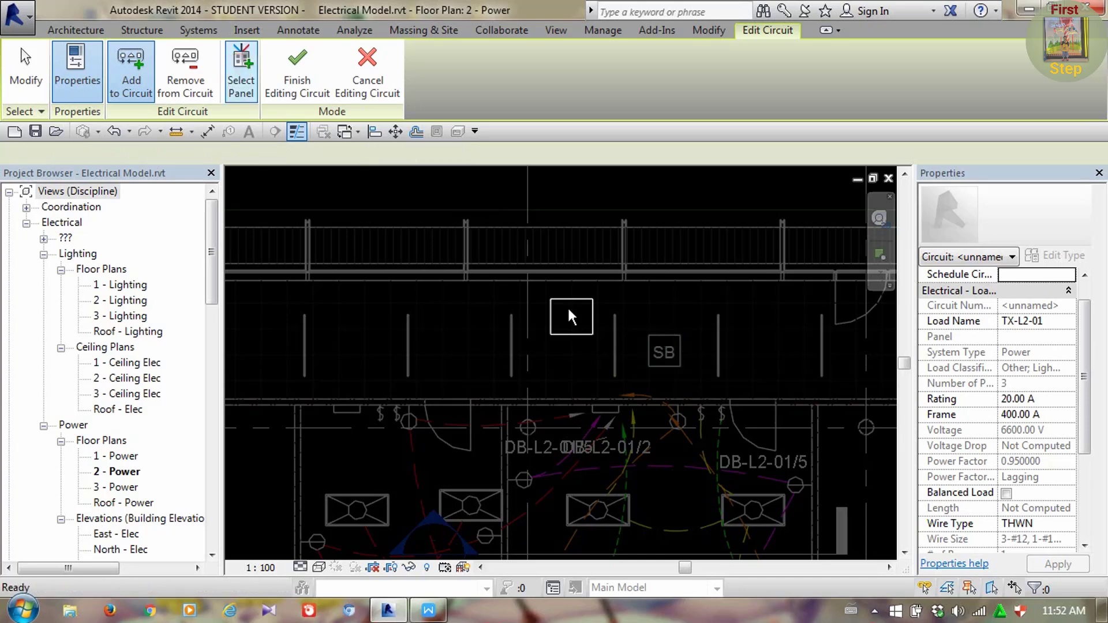
{"action": "left_click", "coordinate": [671, 336]}
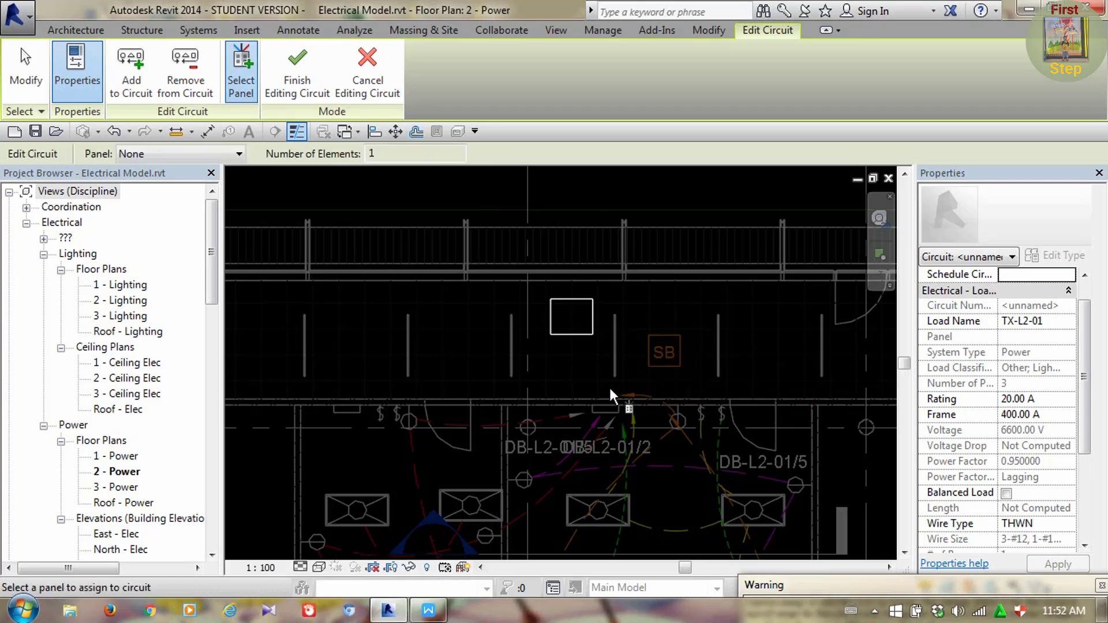
{"action": "left_click", "coordinate": [298, 61]}
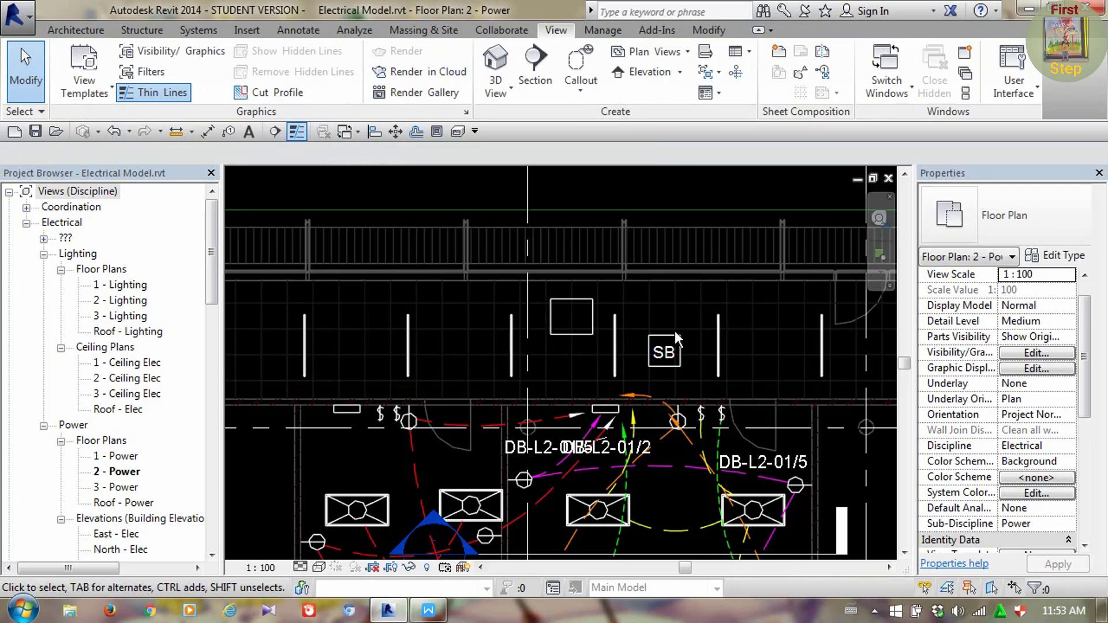
{"action": "scroll", "coordinate": [674, 332], "scroll_direction": "down", "scroll_amount": 3}
{"action": "scroll", "coordinate": [671, 339], "scroll_direction": "down", "scroll_amount": 2}
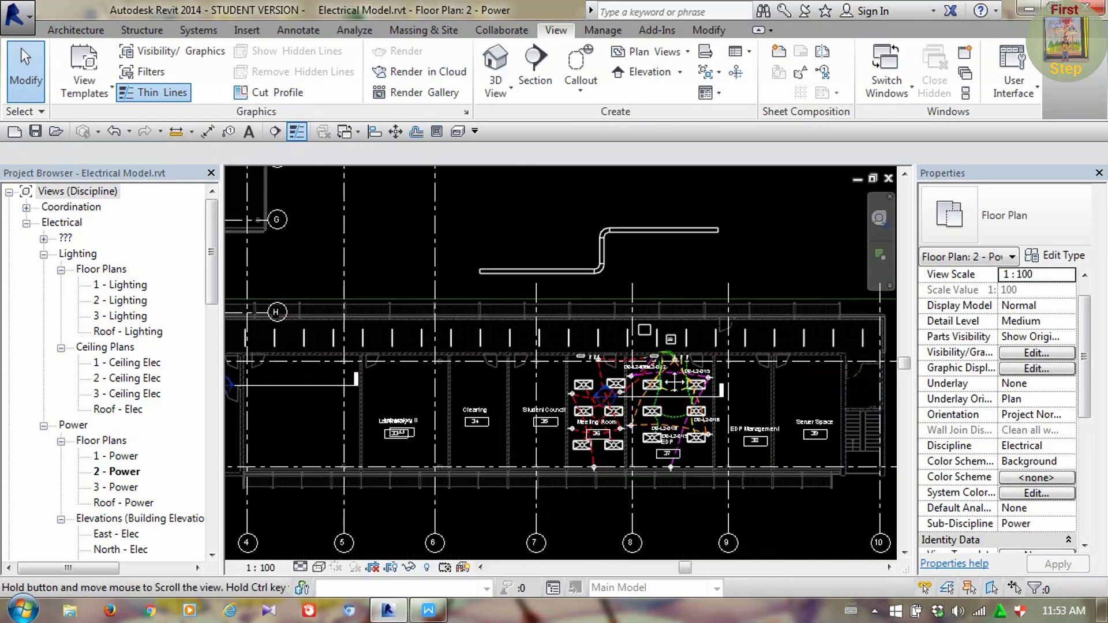
{"action": "scroll", "coordinate": [644, 386], "scroll_direction": "up", "scroll_amount": 4}
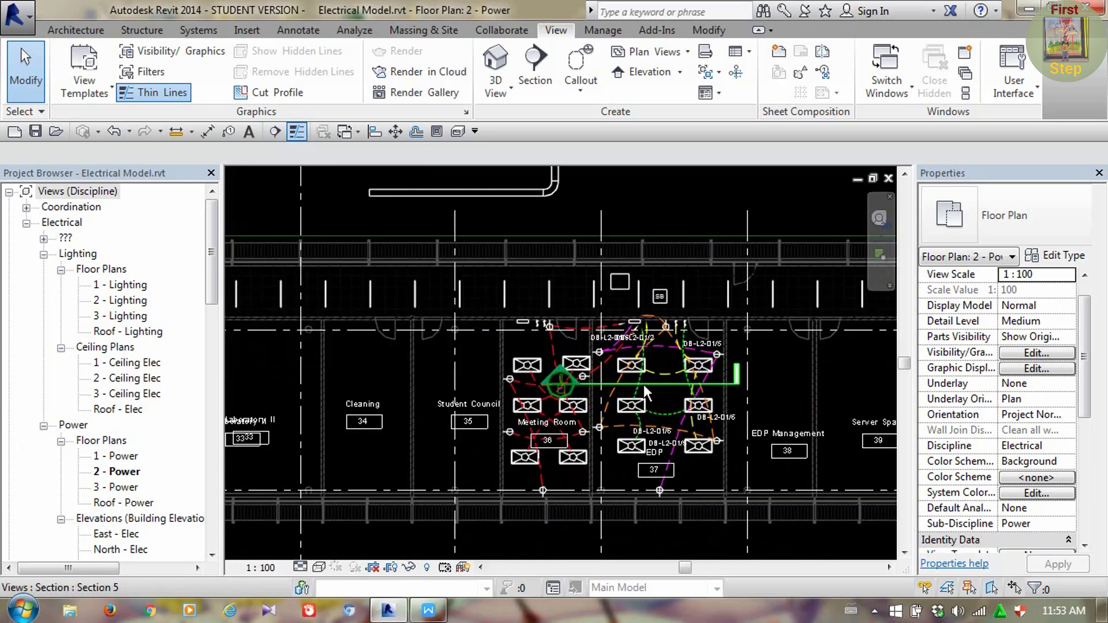
{"action": "middle_click_drag", "start_coordinate": [643, 385], "coordinate": [612, 355]}
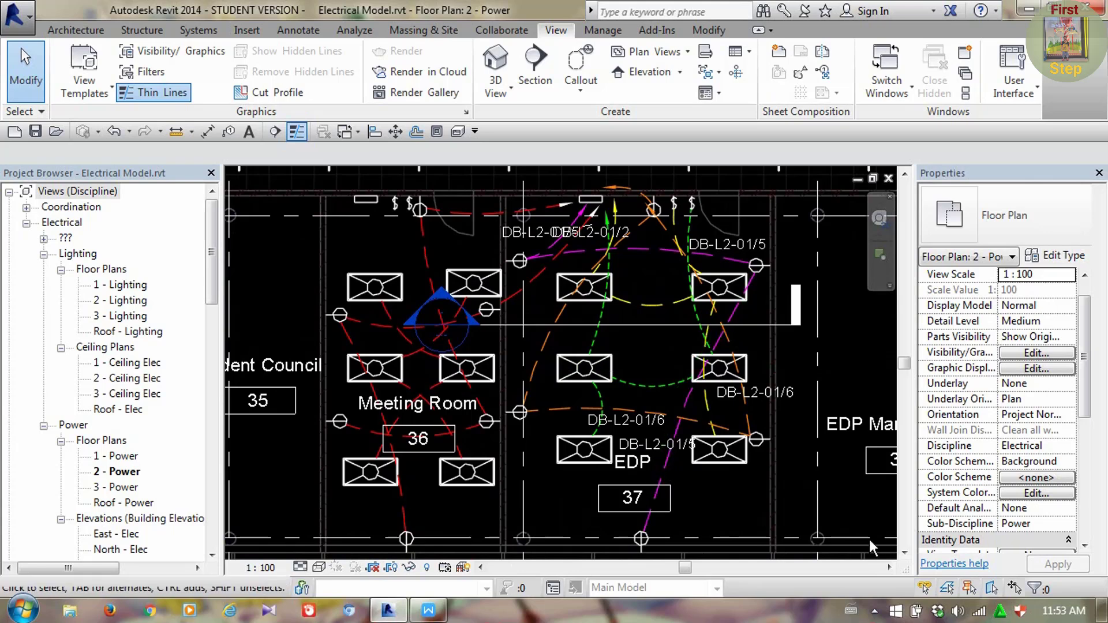
{"action": "left_click", "coordinate": [875, 612]}
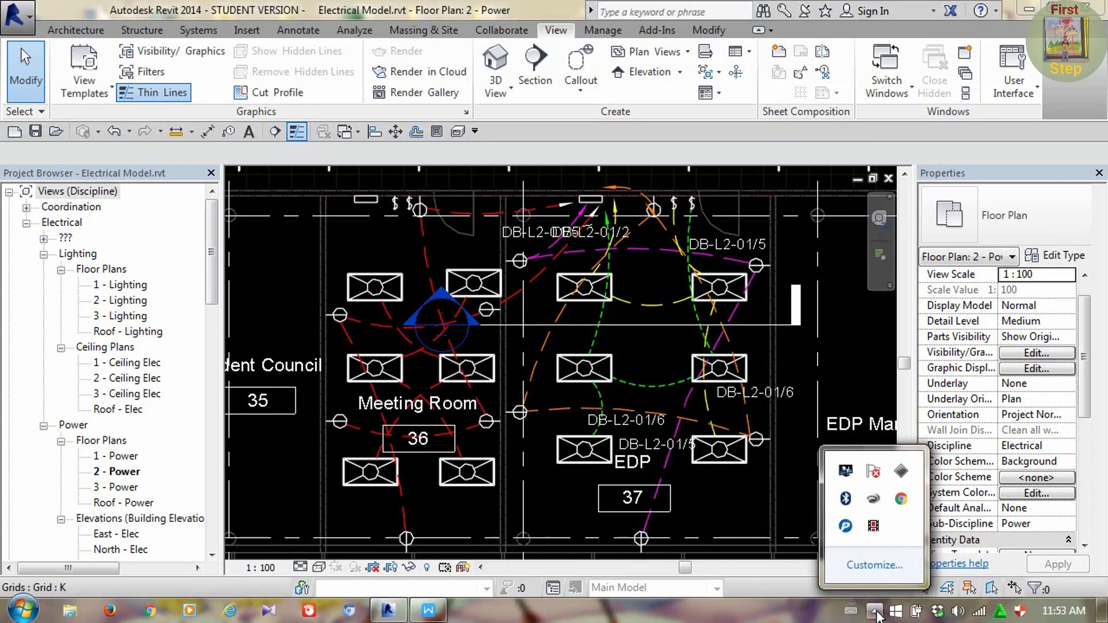